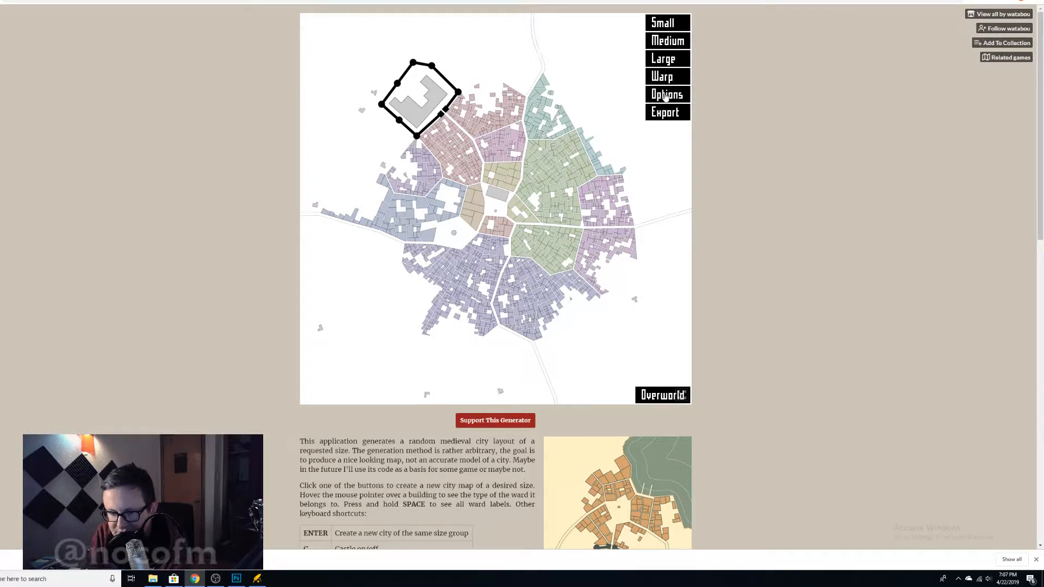
# Generate random sample cities in the small, medium and large sizes.
pyautogui.moveTo(668, 96)
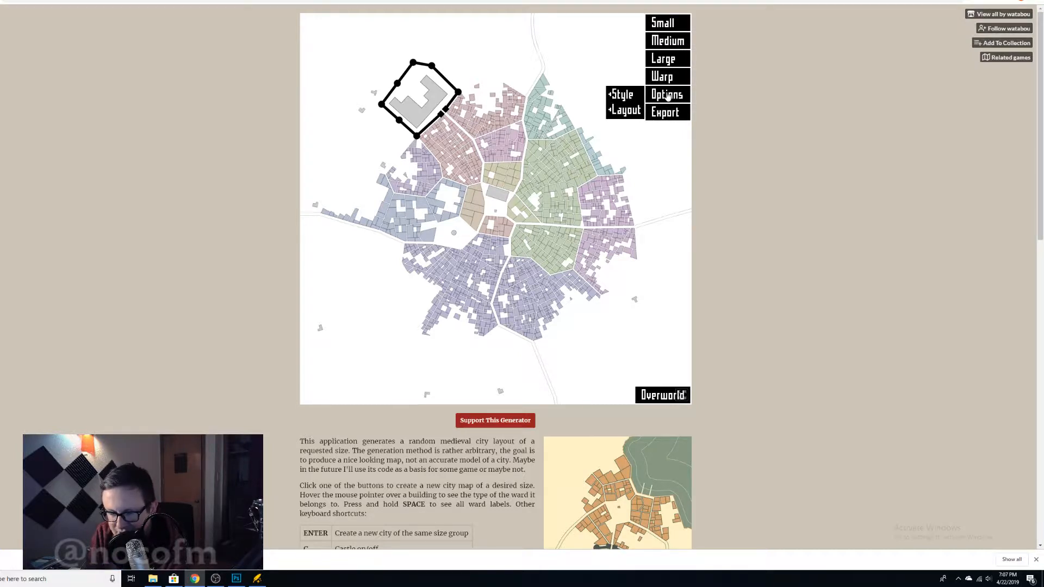
pyautogui.click(669, 76)
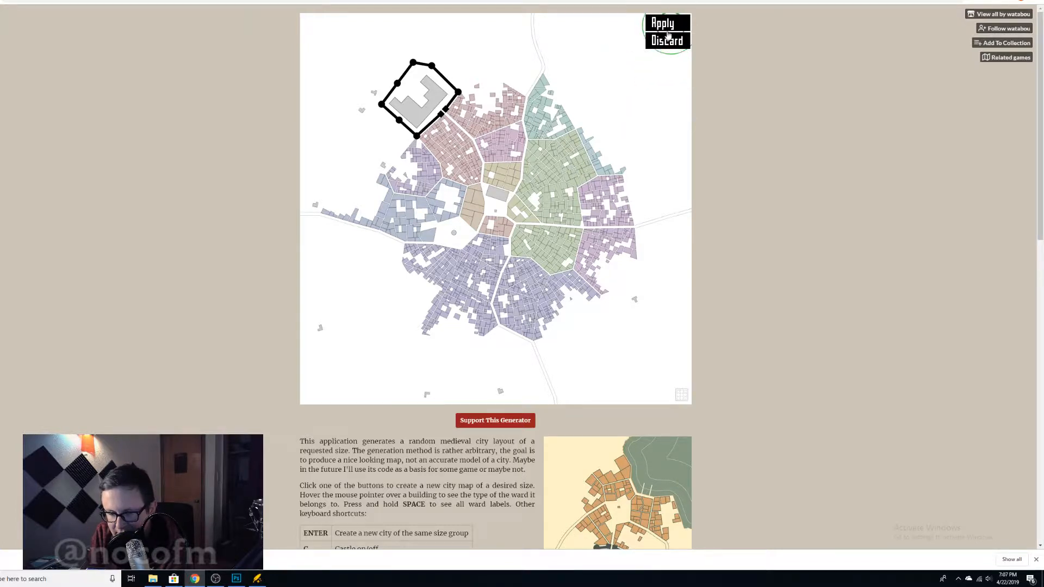
pyautogui.click(670, 24)
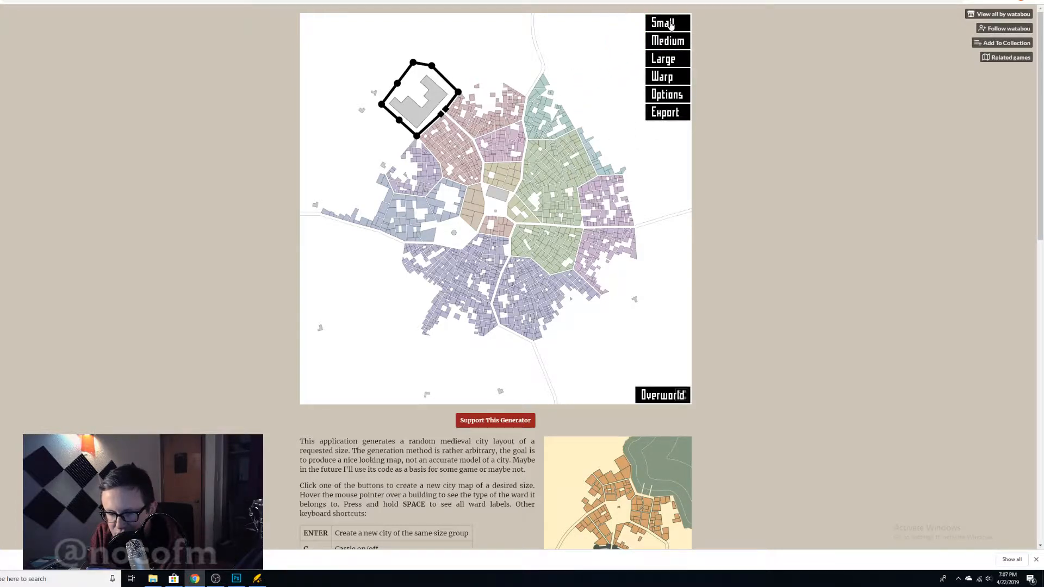
pyautogui.click(670, 24)
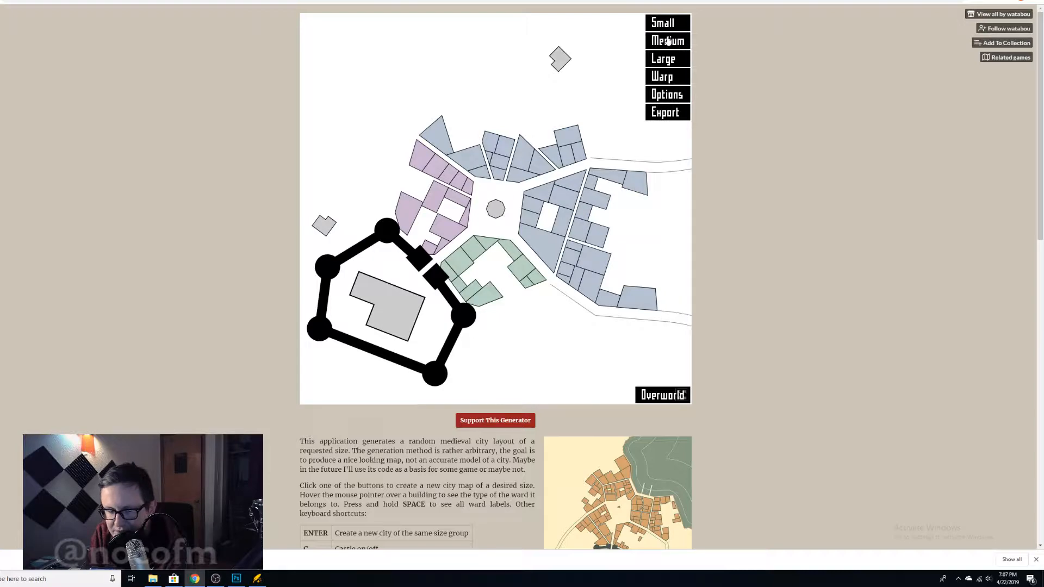
pyautogui.click(668, 41)
pyautogui.click(668, 59)
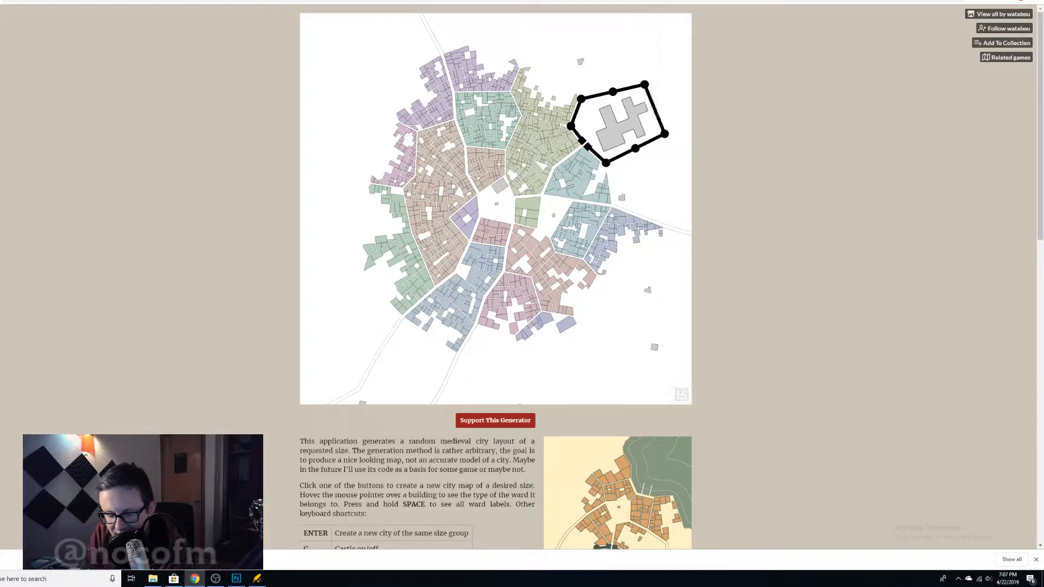
# Generate further random cities, trying large layouts and finishing with a medium one.
pyautogui.moveTo(664, 73)
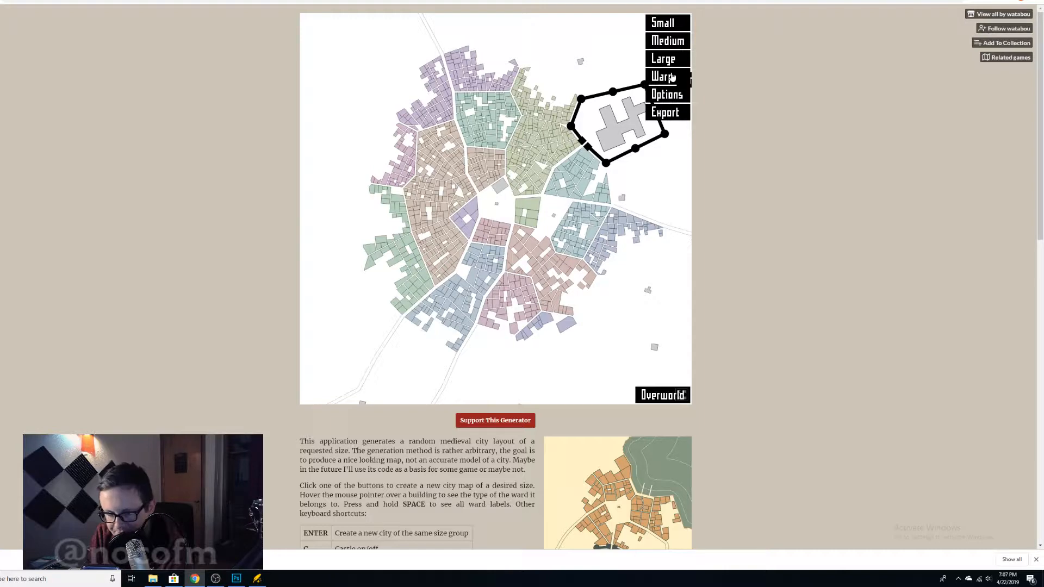
pyautogui.click(670, 63)
pyautogui.click(670, 62)
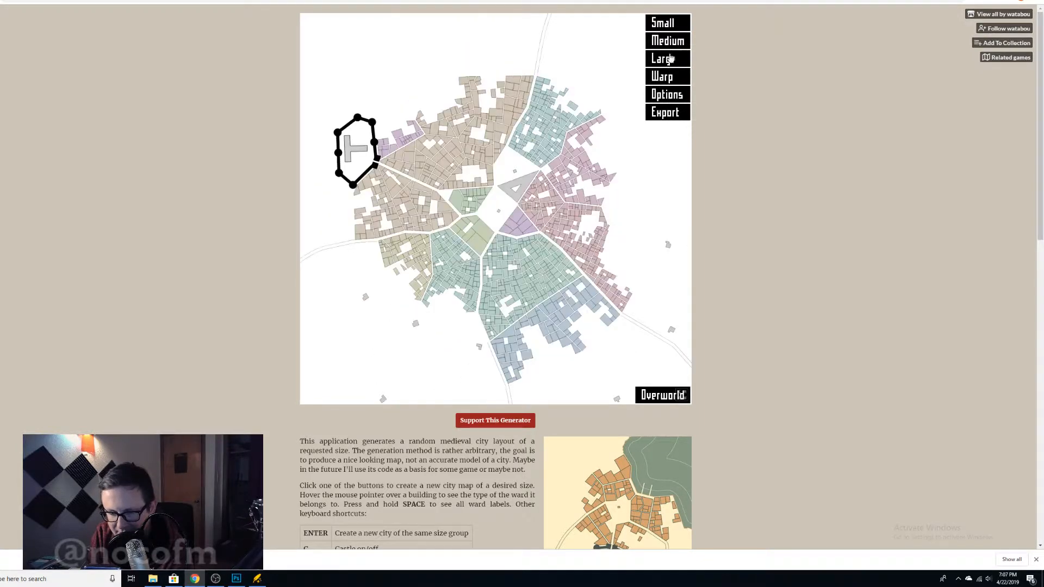
pyautogui.click(670, 59)
# Try warping the streets and blocks around the city's central plaza and discard the distortion.
pyautogui.click(669, 81)
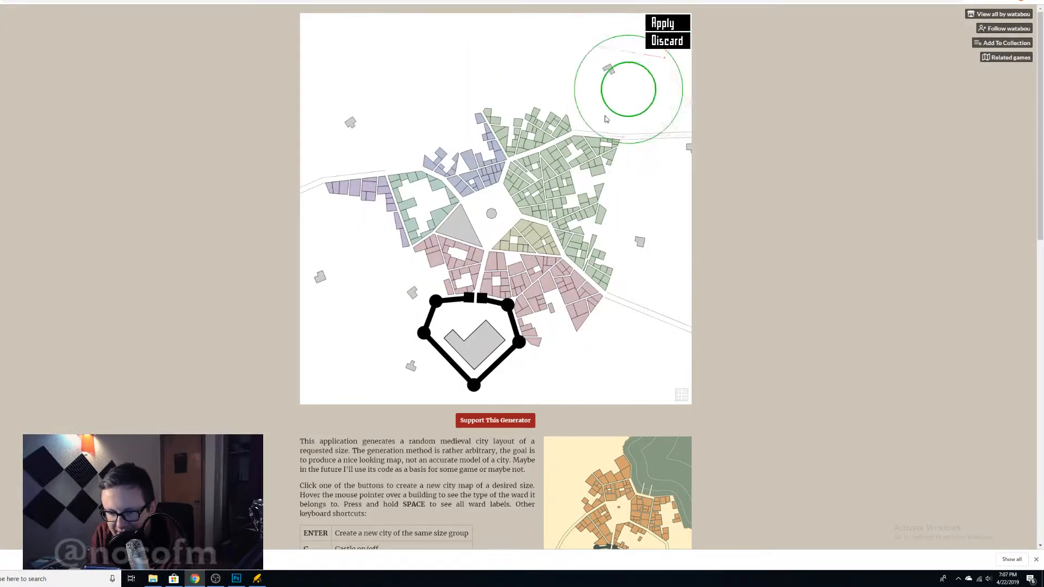
pyautogui.moveTo(501, 193)
pyautogui.mouseDown()
pyautogui.moveTo(552, 148)
pyautogui.moveTo(569, 116)
pyautogui.mouseUp()
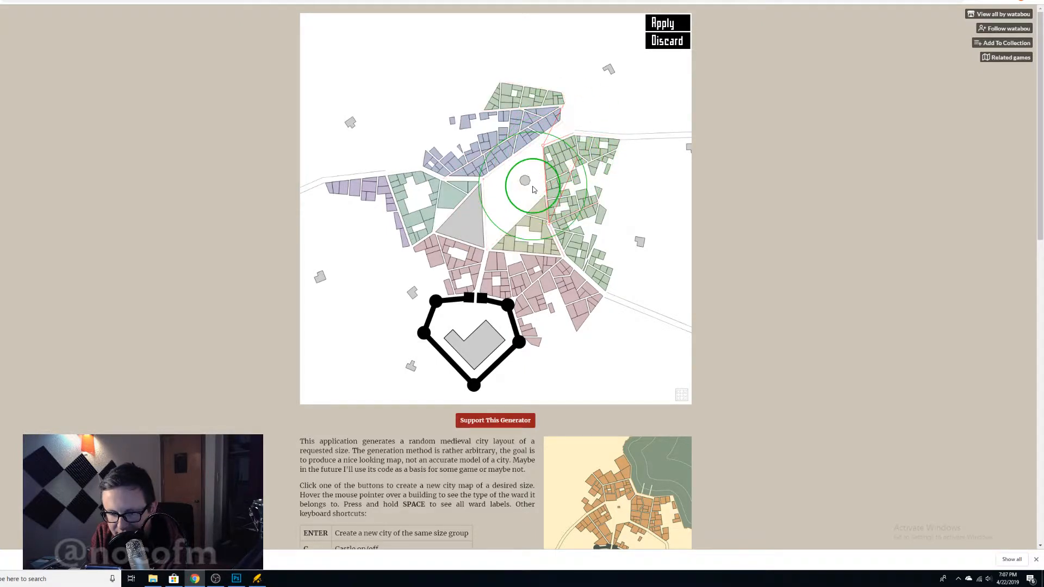
pyautogui.moveTo(534, 188)
pyautogui.mouseDown()
pyautogui.moveTo(547, 256)
pyautogui.moveTo(503, 245)
pyautogui.mouseUp()
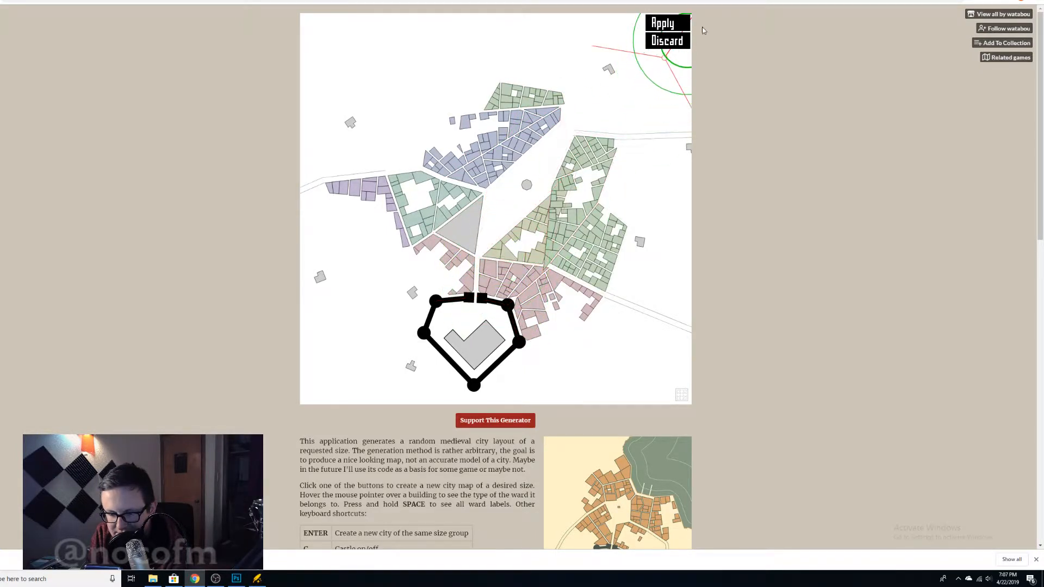
pyautogui.click(673, 42)
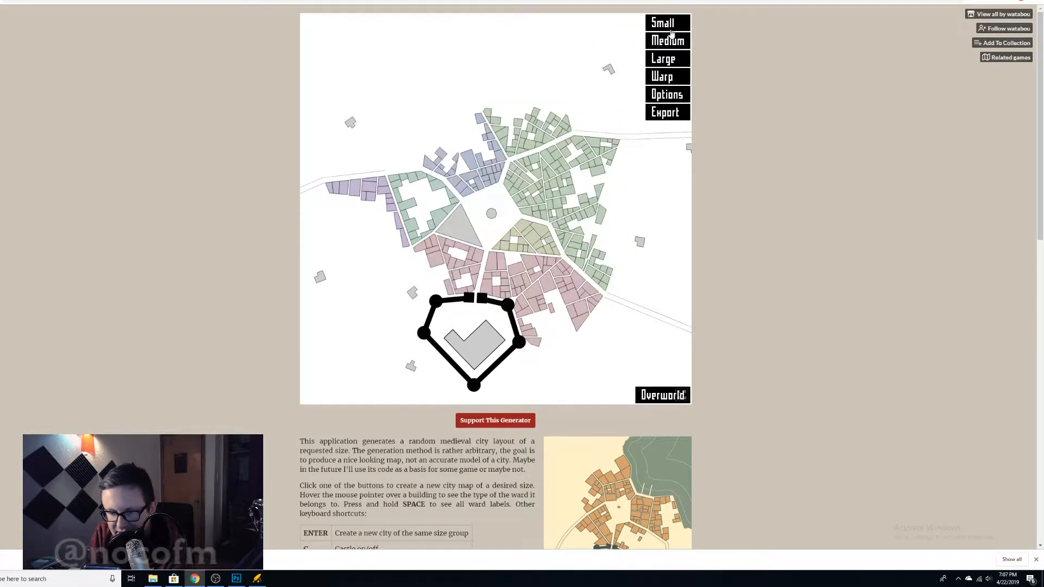
# Try the river, coast, shanty town and walls layout options on the medium city, switching each back off.
pyautogui.click(675, 97)
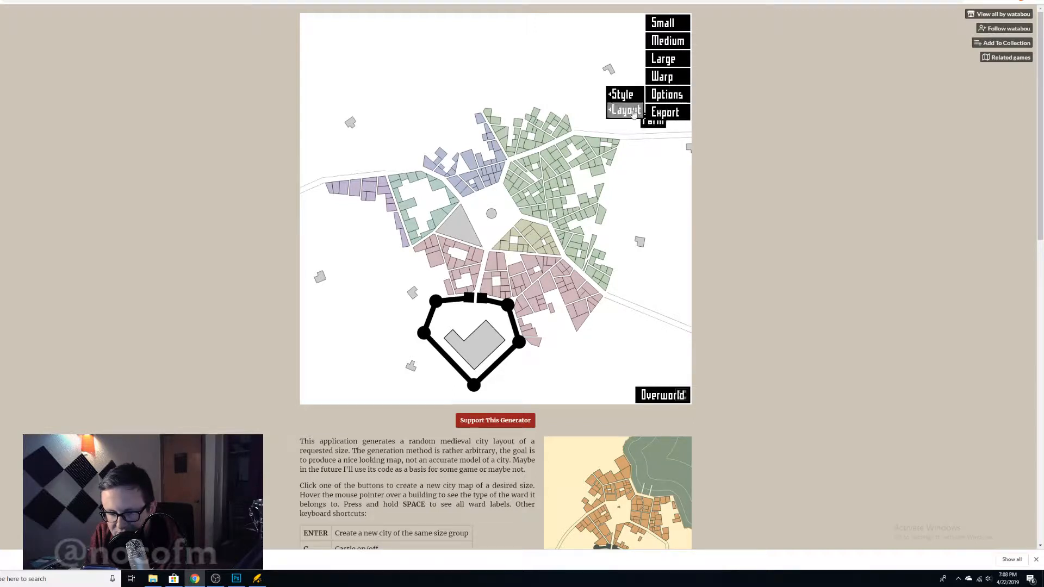
pyautogui.moveTo(632, 112)
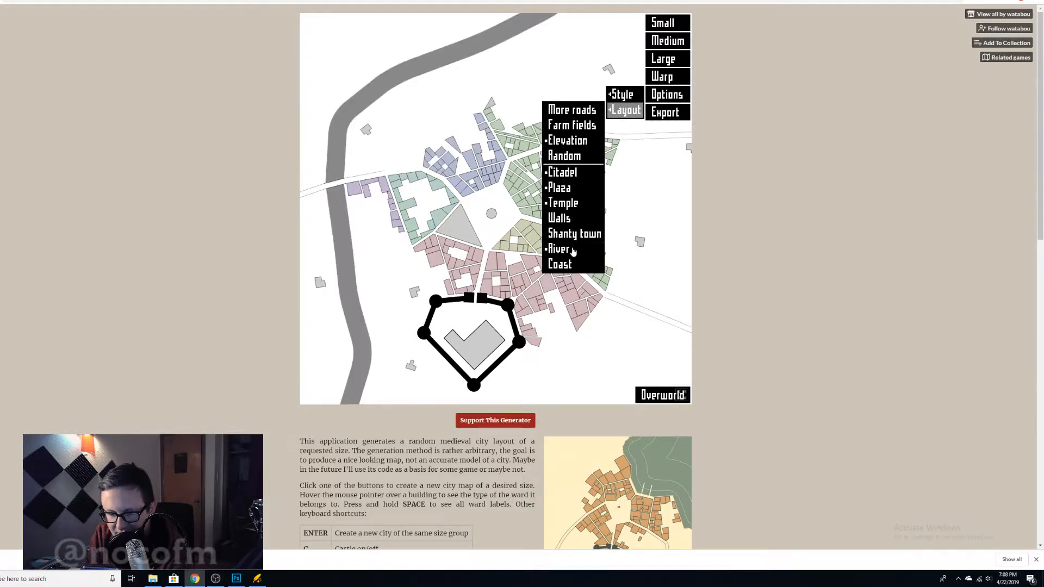
pyautogui.click(574, 267)
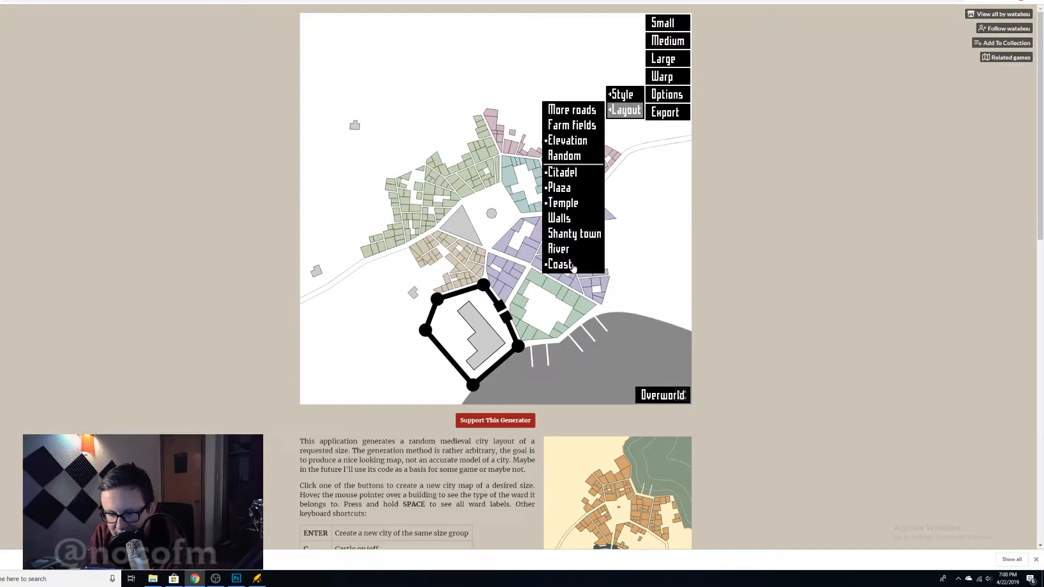
pyautogui.click(574, 266)
pyautogui.click(579, 235)
pyautogui.click(581, 238)
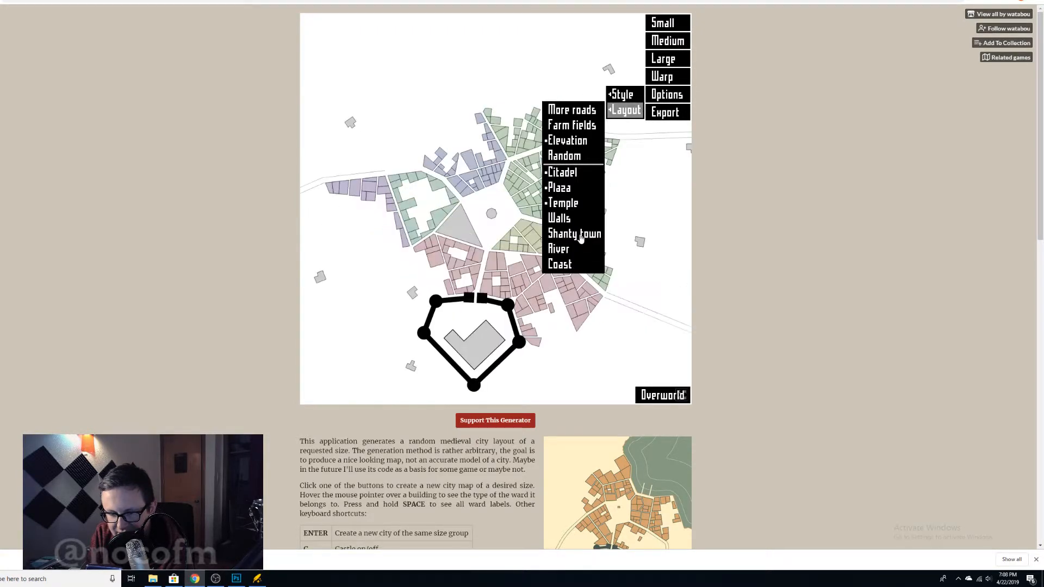
pyautogui.click(582, 222)
pyautogui.click(582, 224)
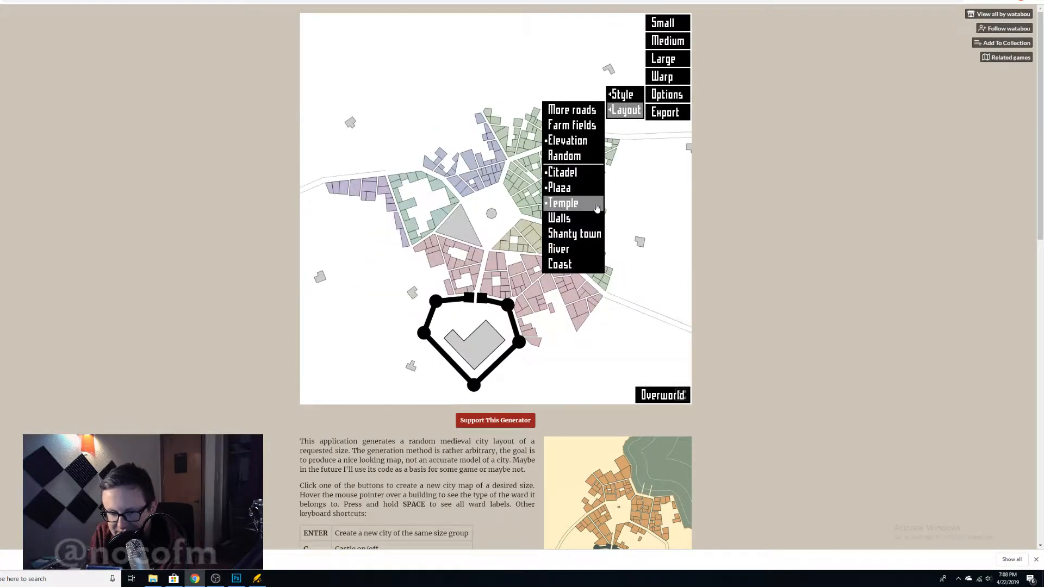
# Turn off the temple and plaza layout options, and toggle the citadel off and on again.
pyautogui.click(592, 204)
pyautogui.click(594, 190)
pyautogui.click(593, 179)
pyautogui.click(594, 178)
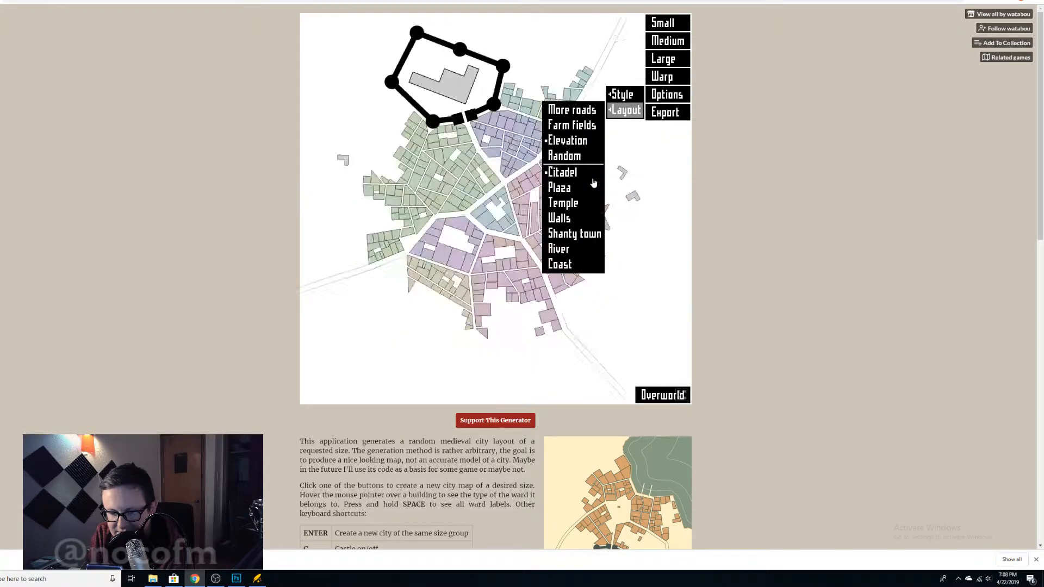
# Enable the plaza, temple, walls, shanty town, river and coast options for the city layout.
pyautogui.click(594, 191)
pyautogui.click(594, 205)
pyautogui.click(590, 221)
pyautogui.click(591, 238)
pyautogui.click(591, 249)
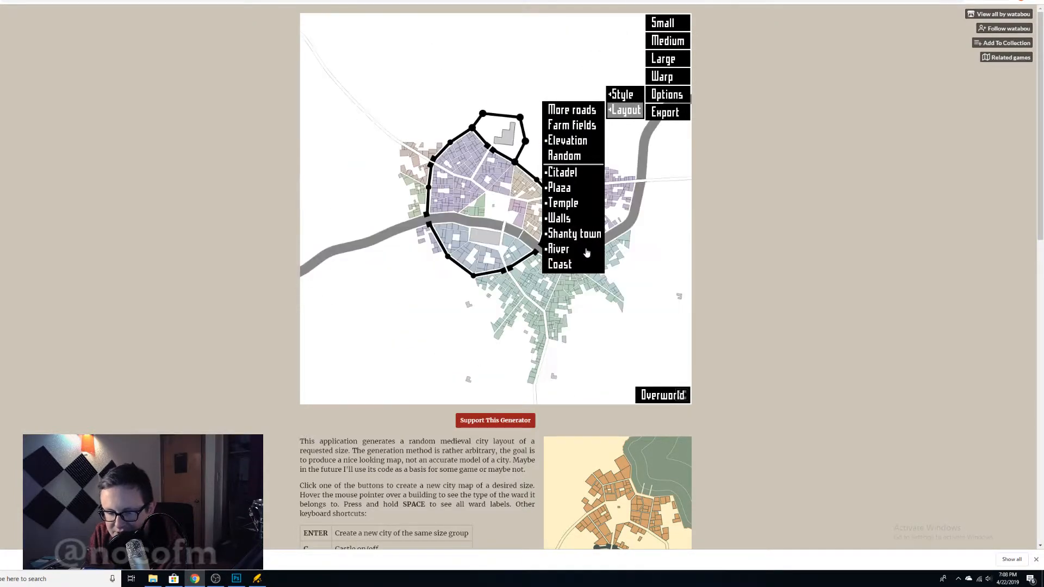
pyautogui.click(583, 265)
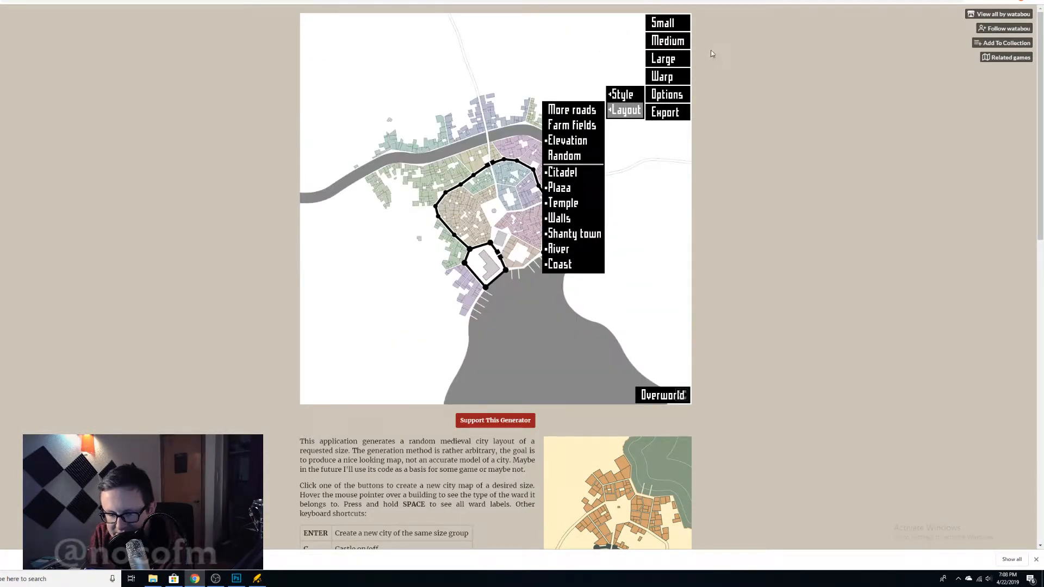
# Generate several large cities in succession with the enabled layout options, leaving the last one unwarped.
pyautogui.click(674, 60)
pyautogui.click(674, 60)
pyautogui.click(674, 60)
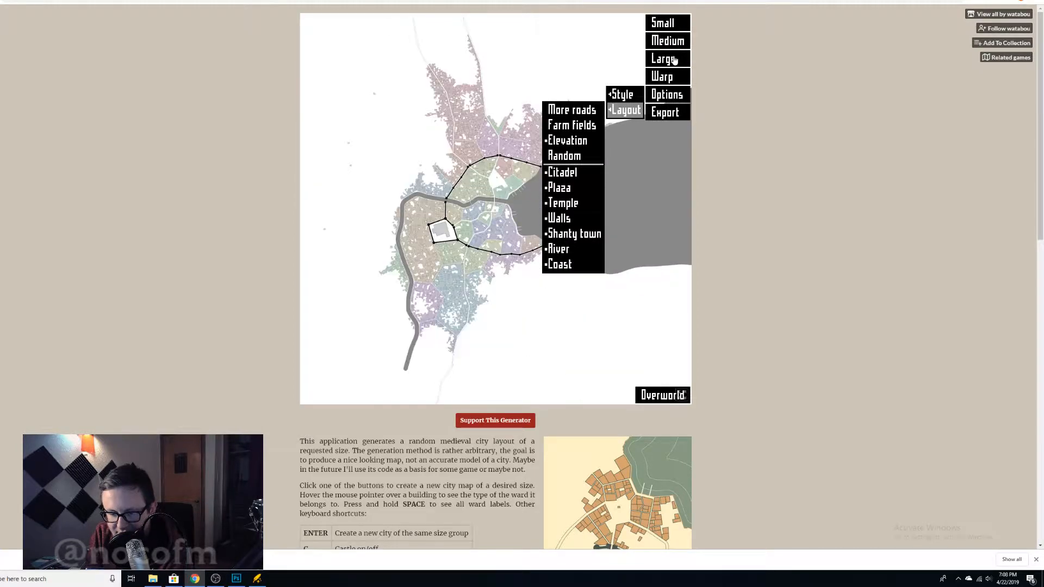
pyautogui.click(674, 60)
pyautogui.click(674, 60)
pyautogui.click(674, 59)
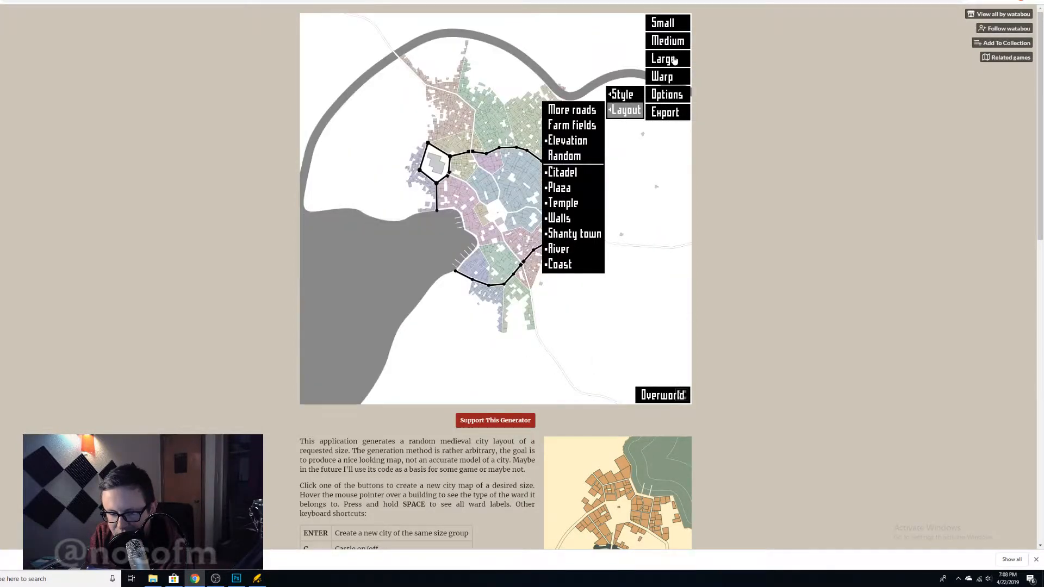
pyautogui.click(675, 60)
pyautogui.click(675, 60)
pyautogui.click(674, 60)
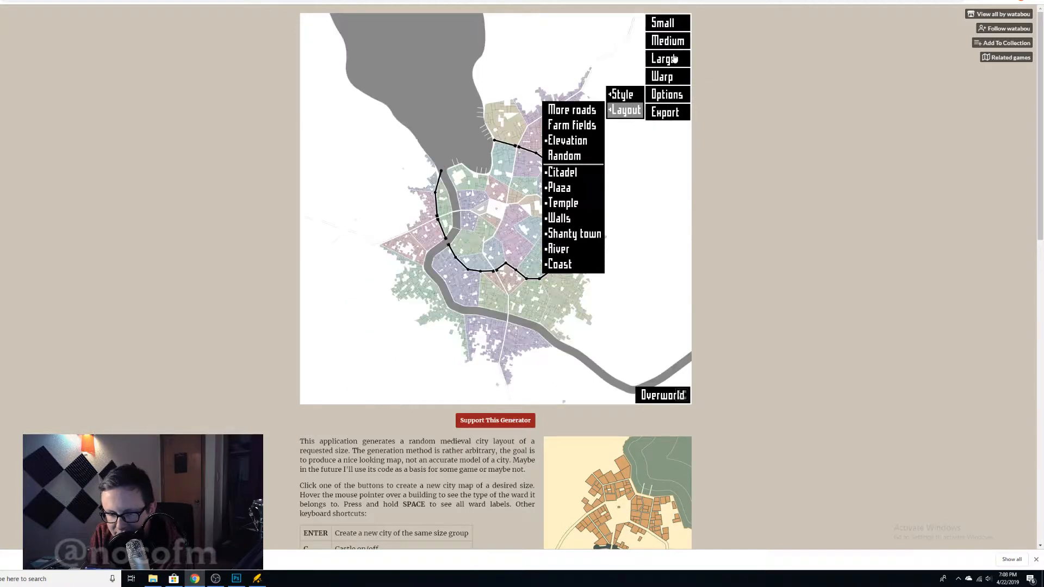
pyautogui.click(662, 82)
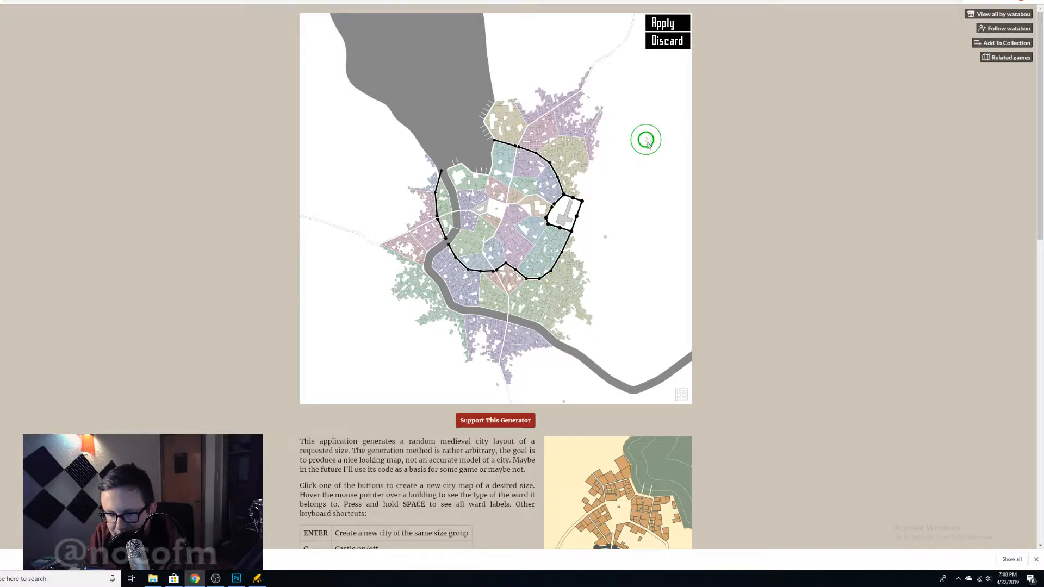
pyautogui.click(666, 43)
# Check the Twitch stream page and its chat, and return to the city generator page.
pyautogui.hotkey('ctrl', 'Tab')
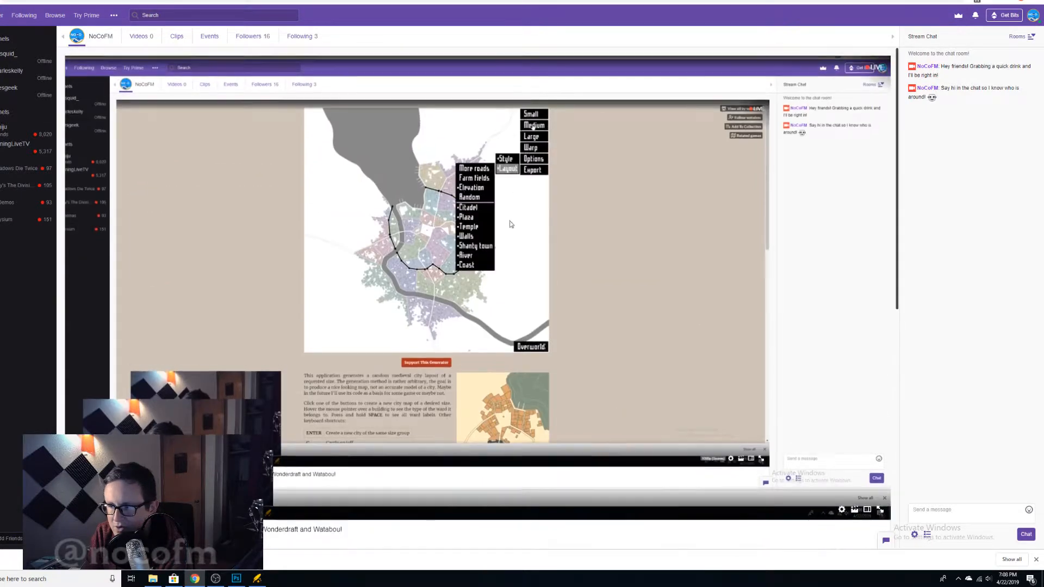
pyautogui.click(457, 1)
pyautogui.click(334, 1)
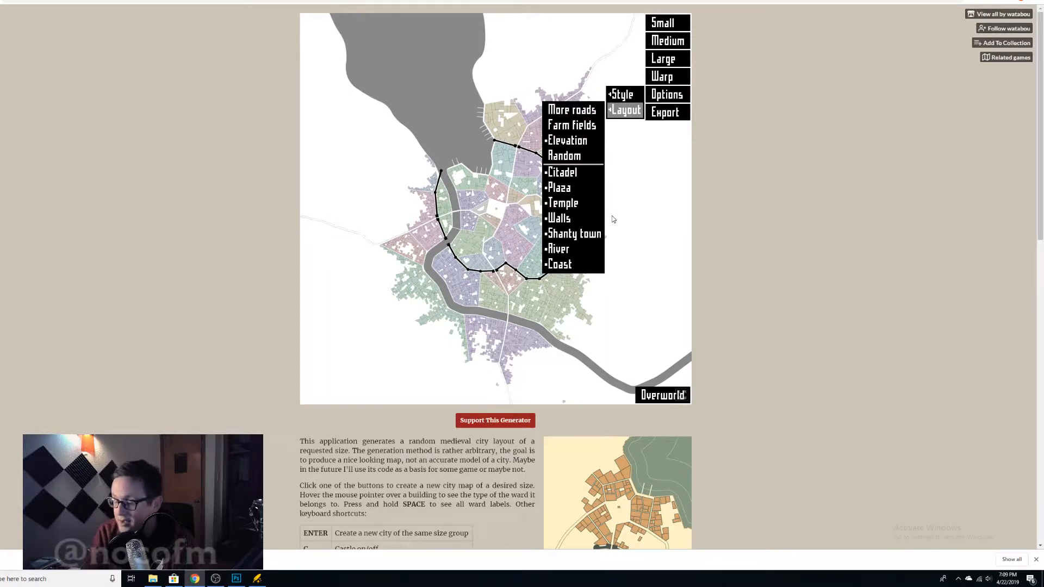
# Switch to Photoshop and open the city map image named large from the Downloads folder.
pyautogui.click(236, 579)
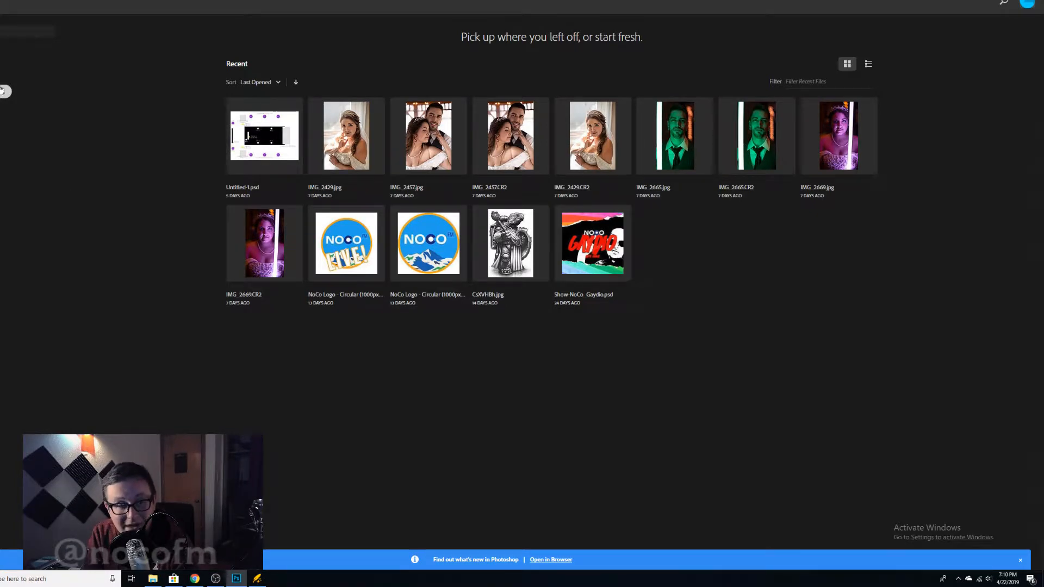
pyautogui.click(0, 0)
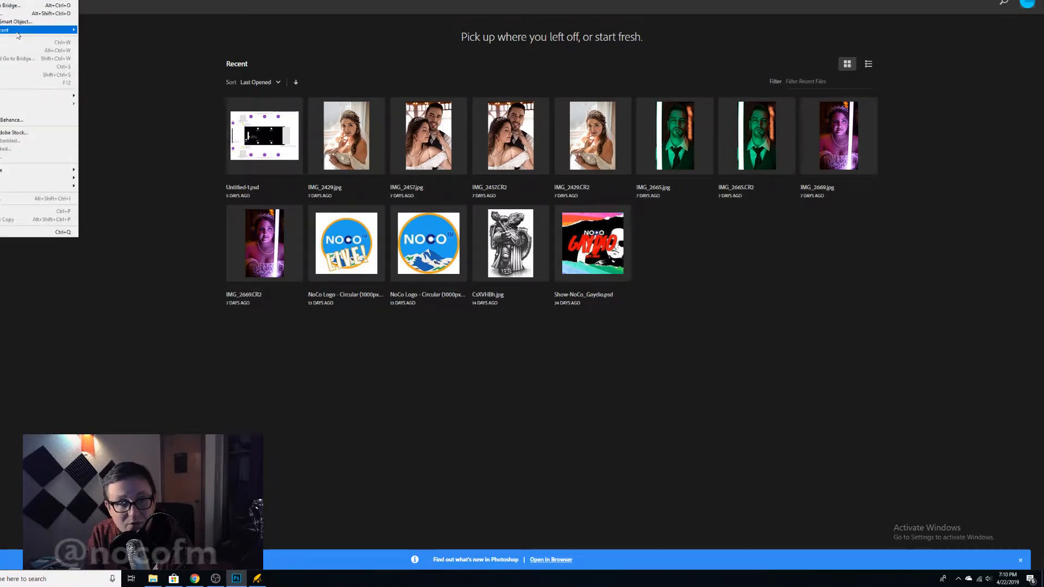
pyautogui.click(23, 1)
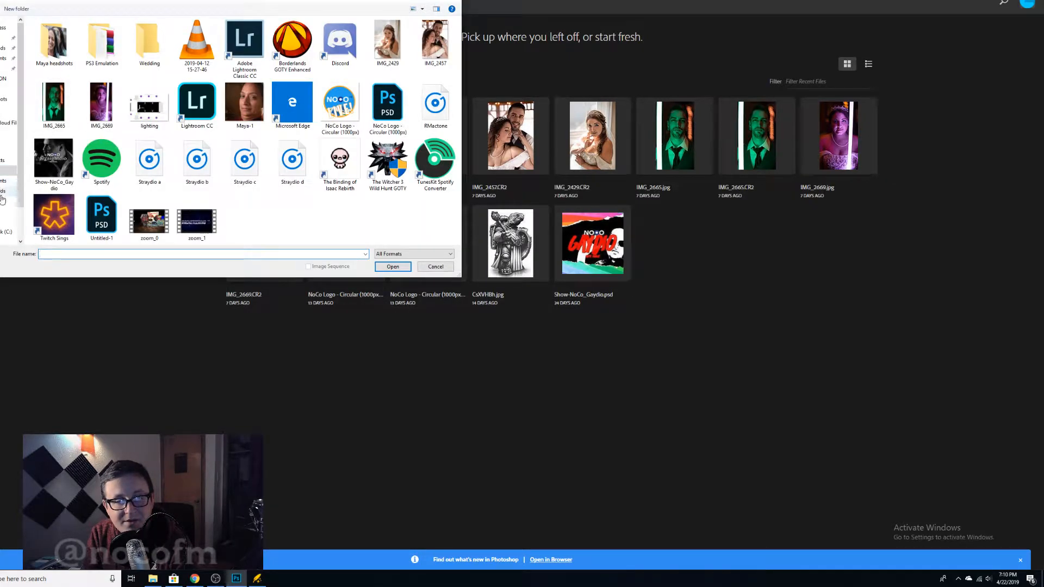
pyautogui.click(8, 193)
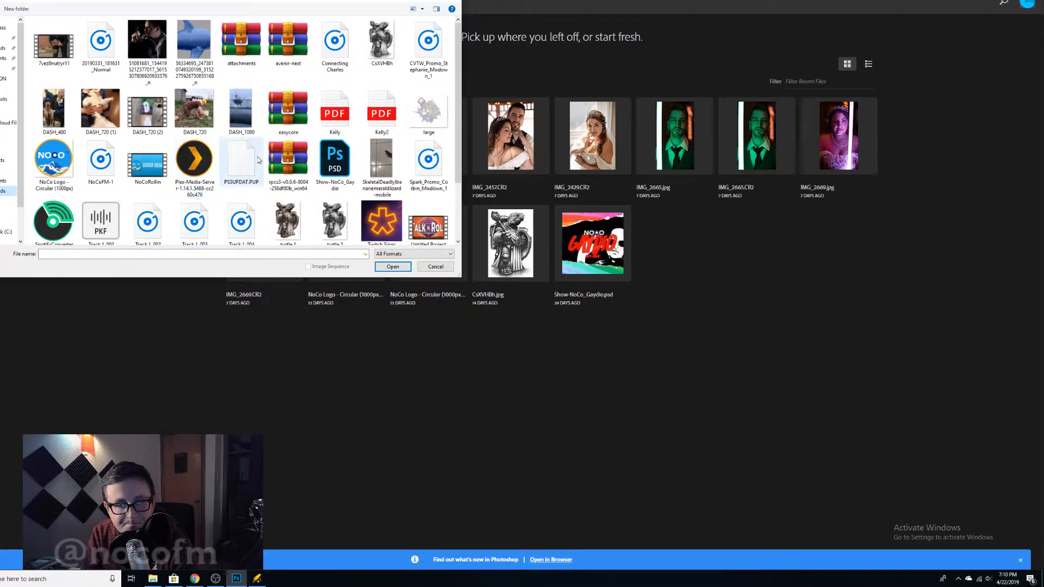
pyautogui.scroll(2, 382, 164)
pyautogui.doubleClick(423, 121)
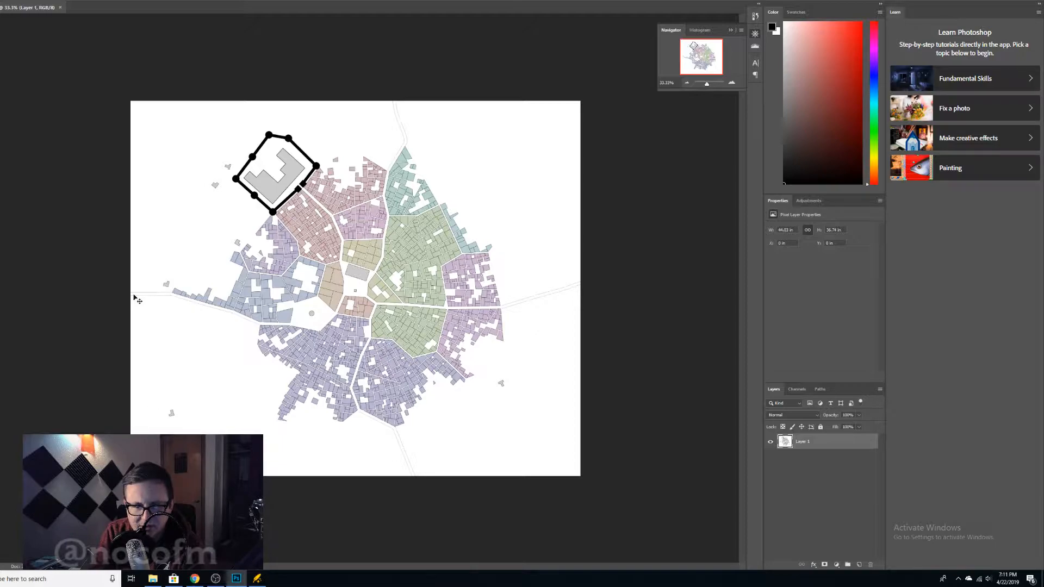
# Duplicate Layer 1, which holds the city map.
pyautogui.click(732, 84)
pyautogui.click(732, 84)
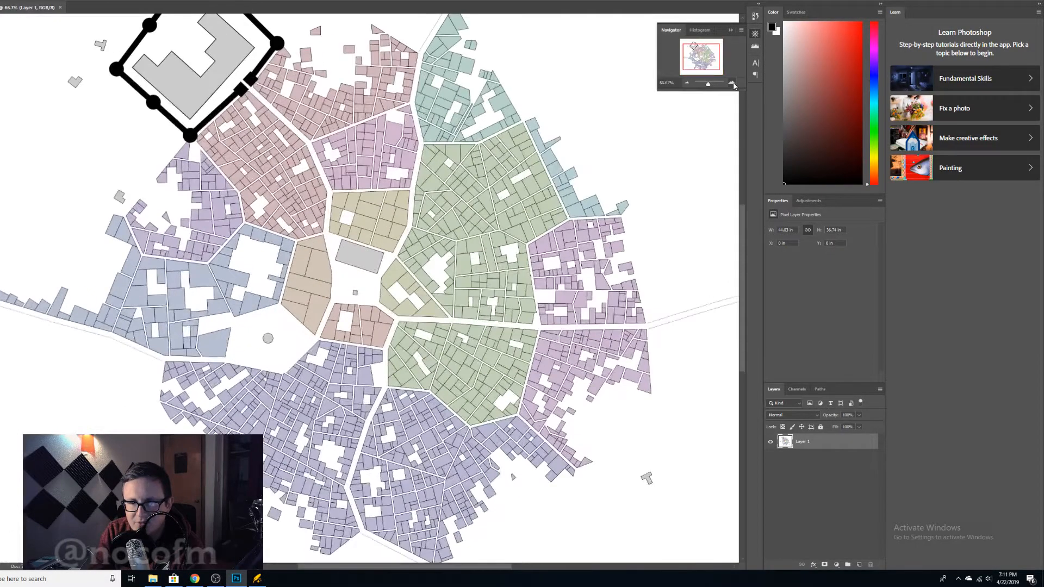
pyautogui.click(731, 83)
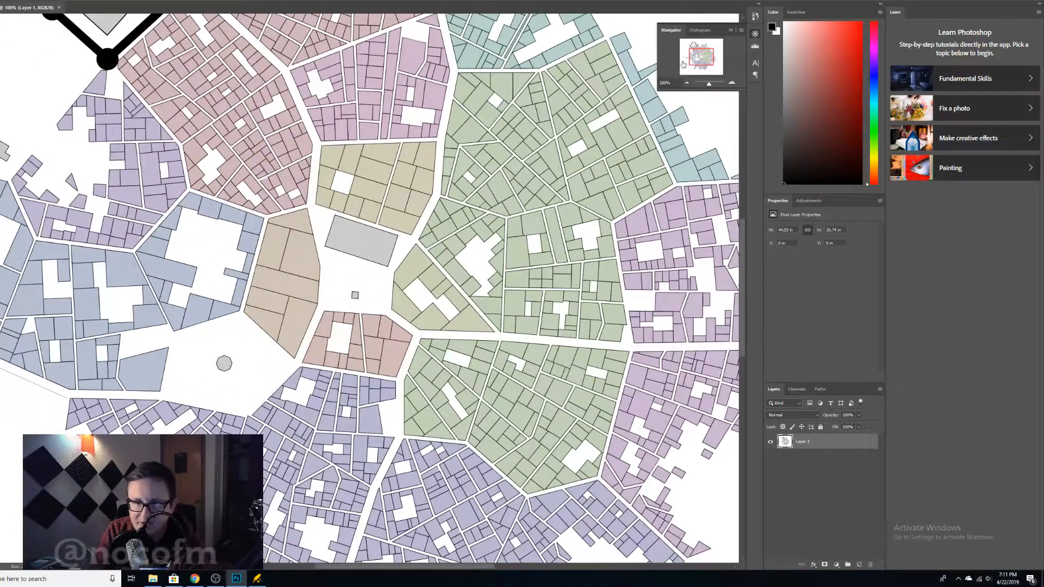
pyautogui.moveTo(695, 60)
pyautogui.mouseDown()
pyautogui.moveTo(689, 47)
pyautogui.moveTo(700, 45)
pyautogui.moveTo(699, 66)
pyautogui.moveTo(688, 50)
pyautogui.moveTo(690, 61)
pyautogui.mouseUp()
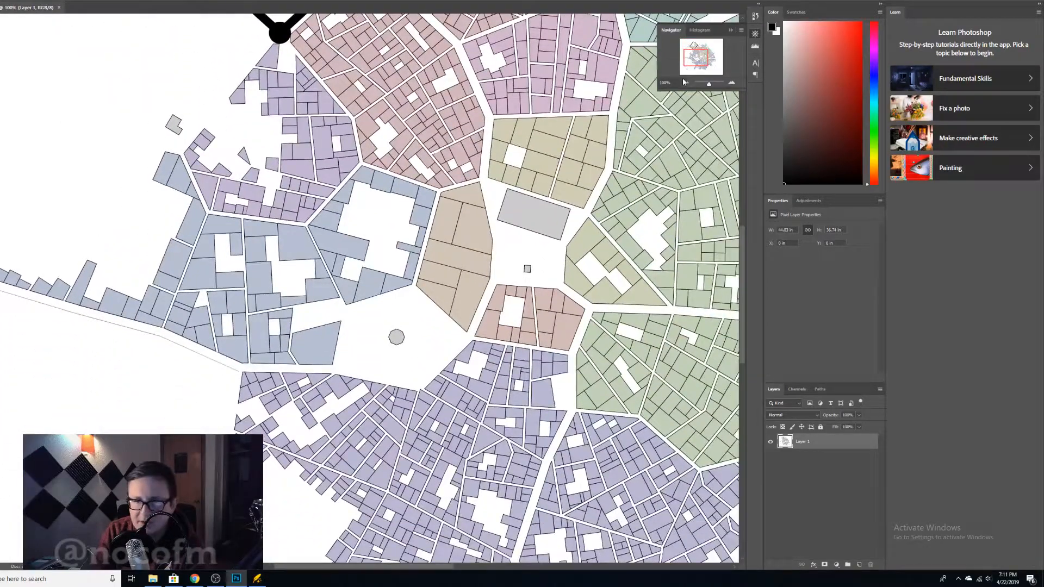
pyautogui.click(687, 83)
pyautogui.click(687, 83)
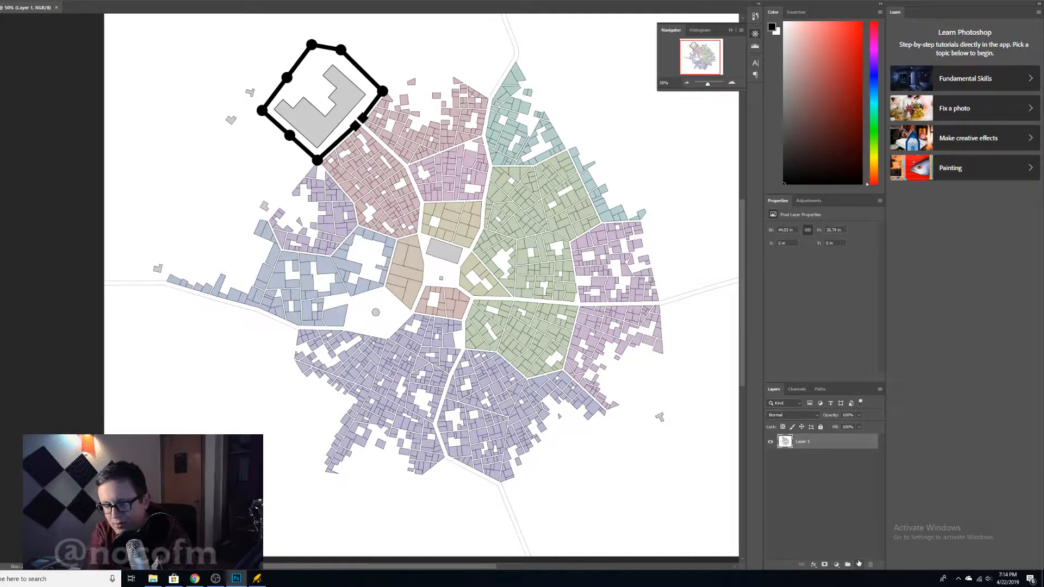
pyautogui.hotkey('ctrl', 'j')
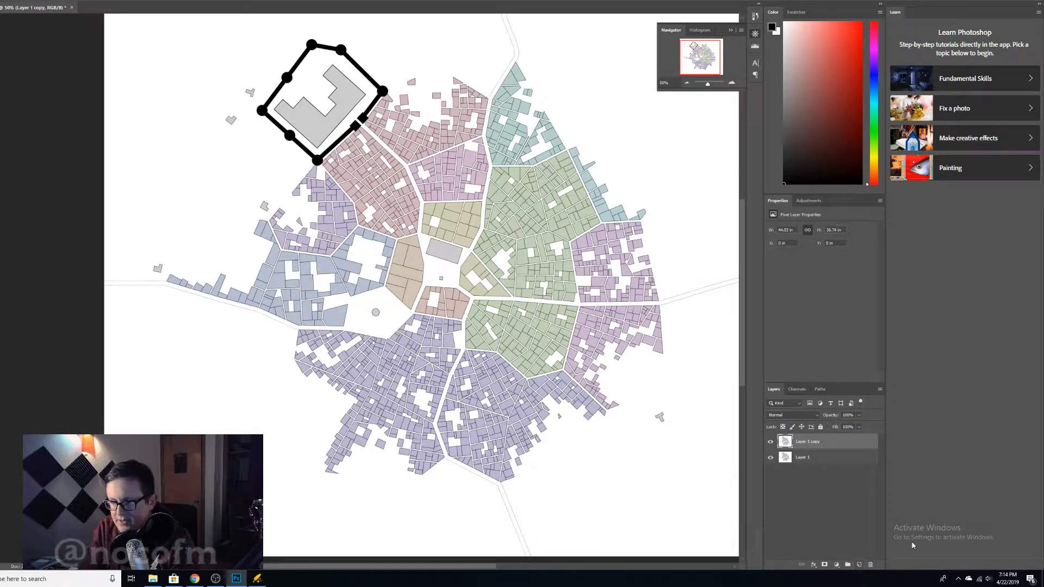
# Delete the original Layer 1 and add a new blank layer beneath the map copy.
pyautogui.moveTo(810, 462); pyautogui.dragTo(870, 565)
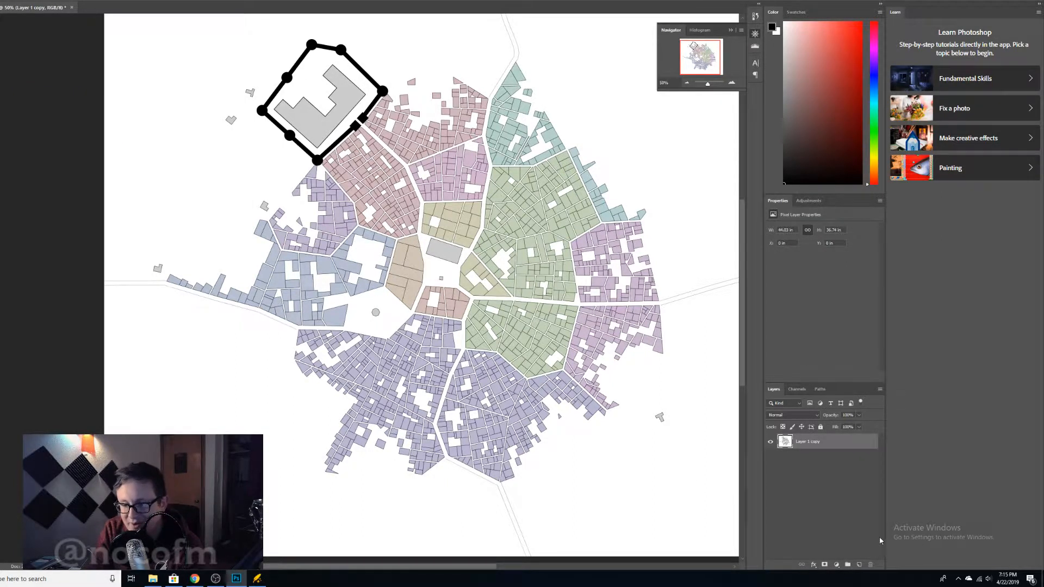
pyautogui.click(859, 565)
pyautogui.moveTo(816, 443); pyautogui.dragTo(820, 473)
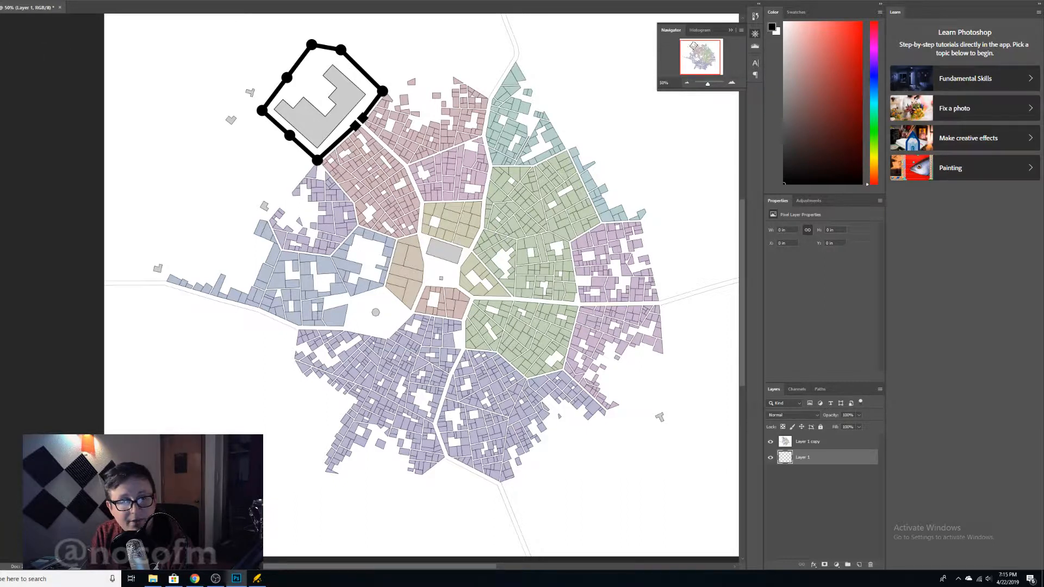
# Delete the blank layer and create it anew beneath the map copy.
pyautogui.click(188, 156)
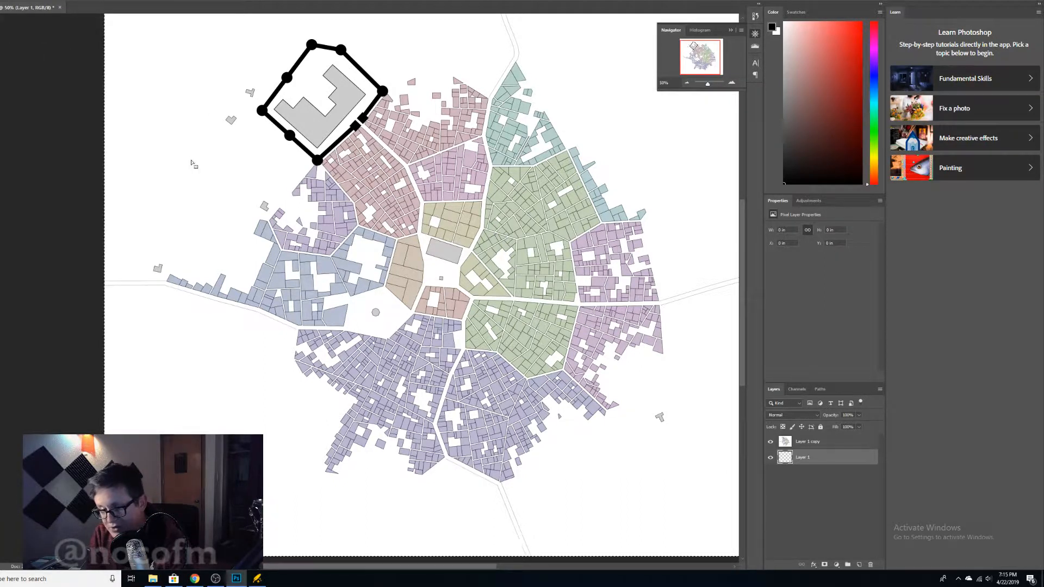
pyautogui.hotkey('ctrl', 'd')
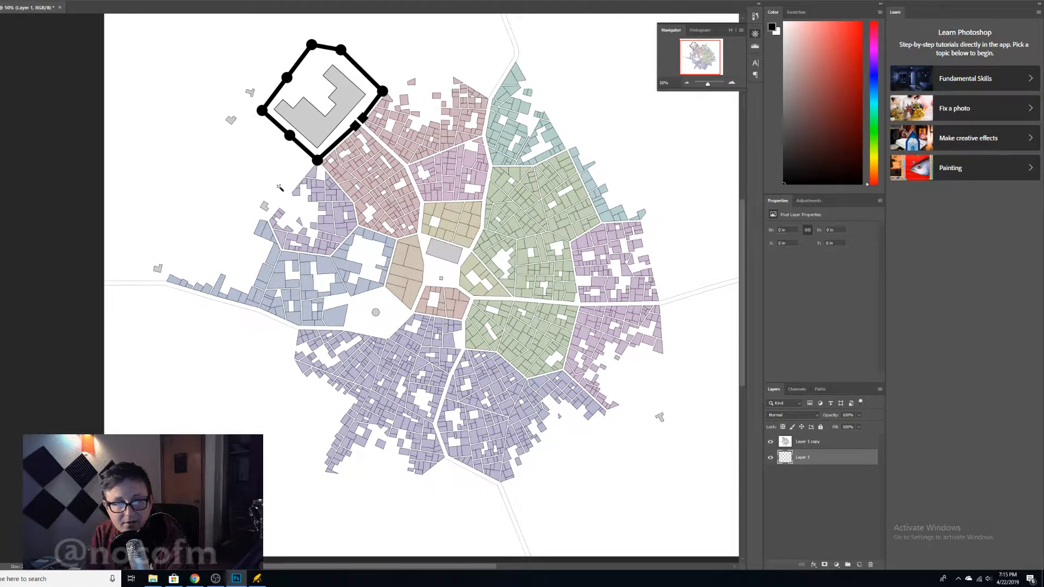
pyautogui.press('Delete')
pyautogui.click(860, 565)
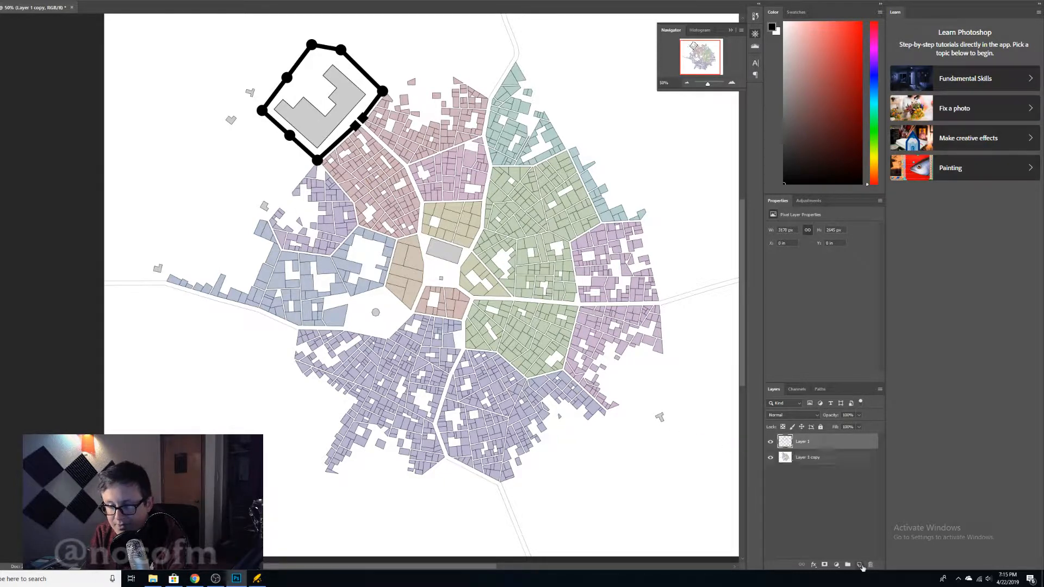
pyautogui.moveTo(824, 446); pyautogui.dragTo(817, 453)
# On the Layer 1 copy, select the white background around the city and delete it.
pyautogui.click(816, 442)
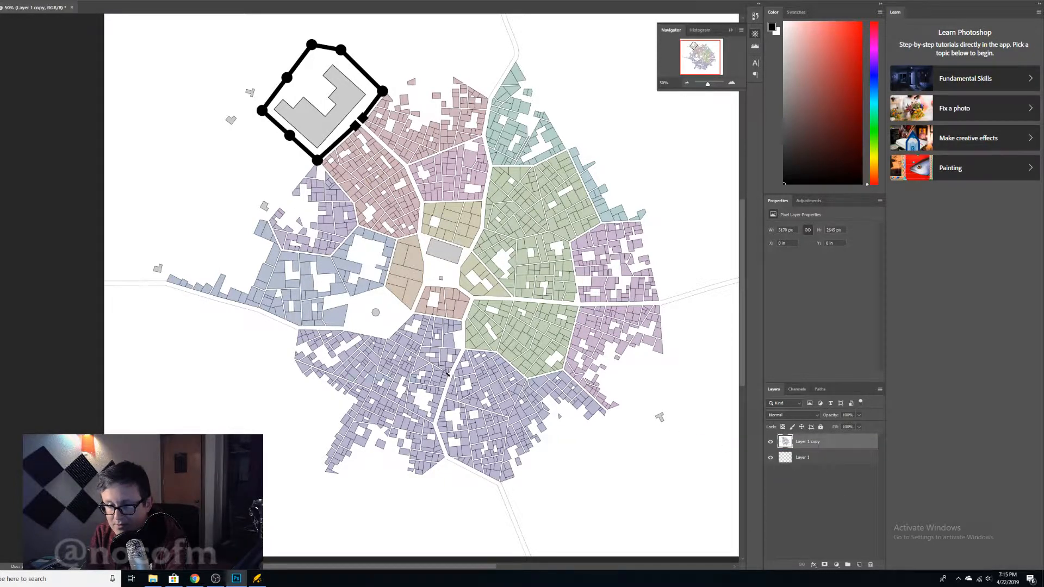
pyautogui.click(227, 190)
pyautogui.press('Delete')
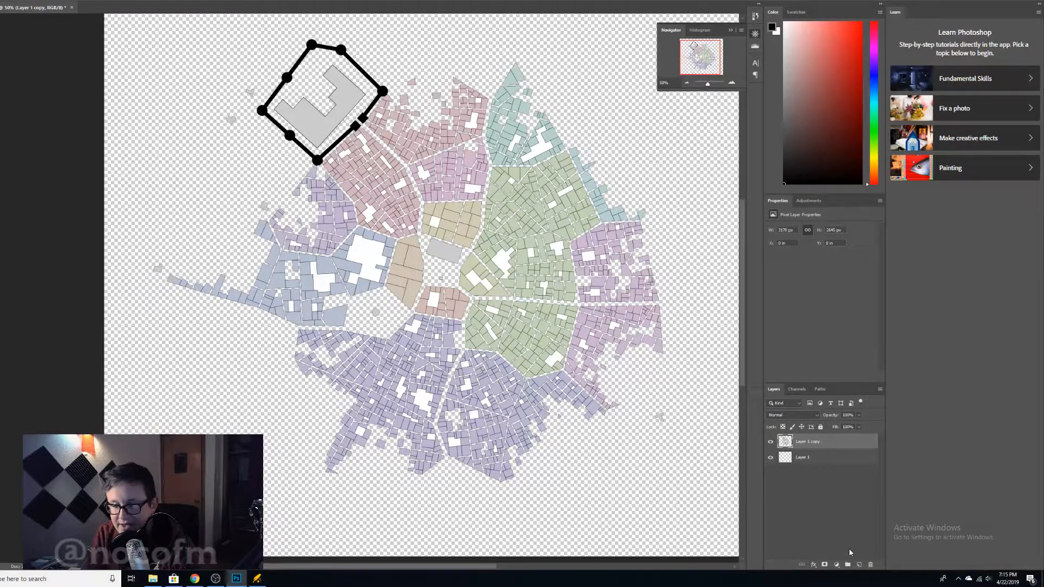
# Add a new layer at the bottom of the layer stack and fill it with black.
pyautogui.keyDown('ctrl'); pyautogui.click(860, 564); pyautogui.keyUp('ctrl')
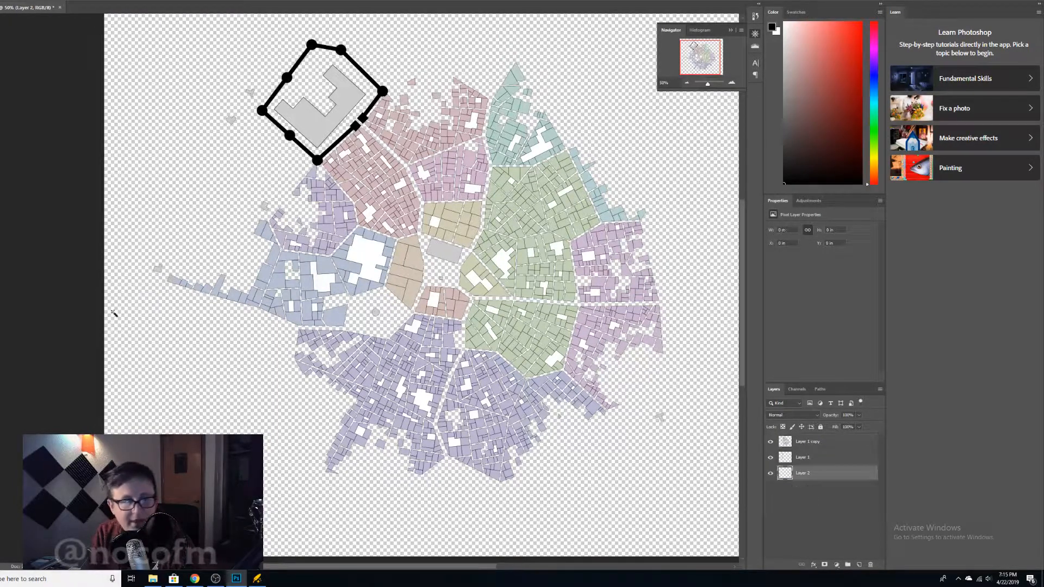
pyautogui.click(121, 203)
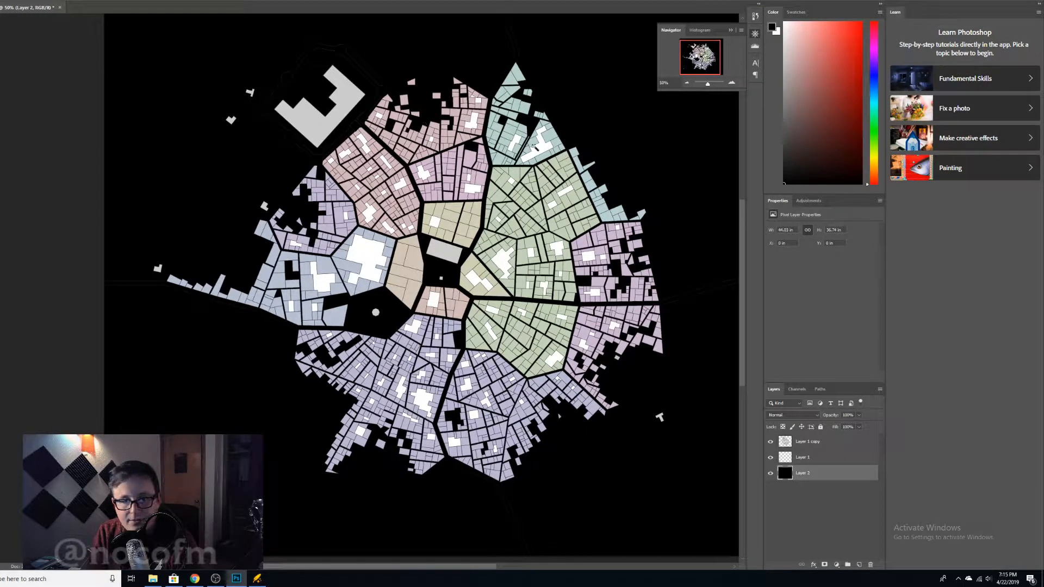
pyautogui.click(732, 83)
pyautogui.click(732, 83)
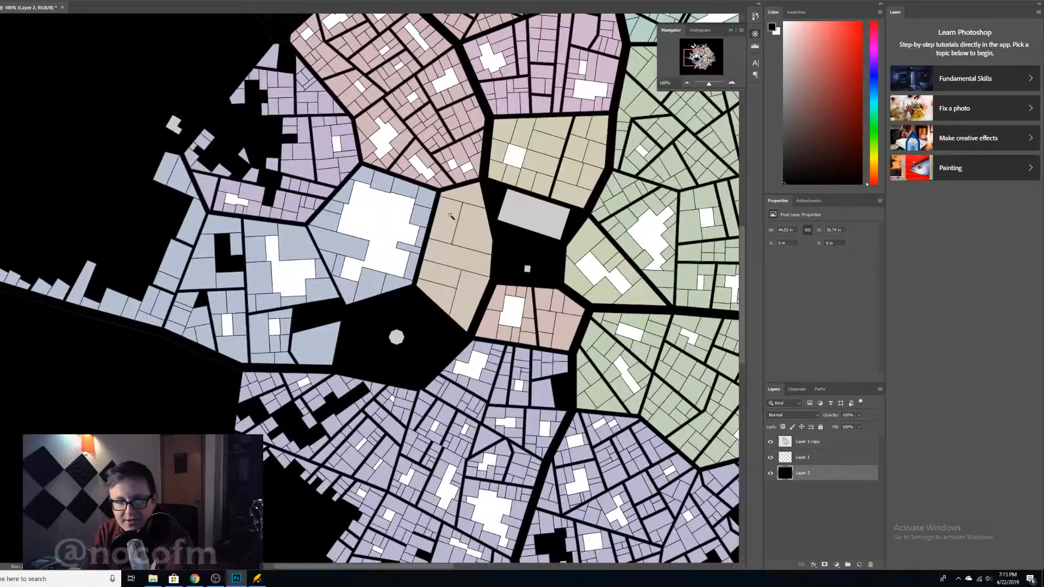
pyautogui.press('Delete')
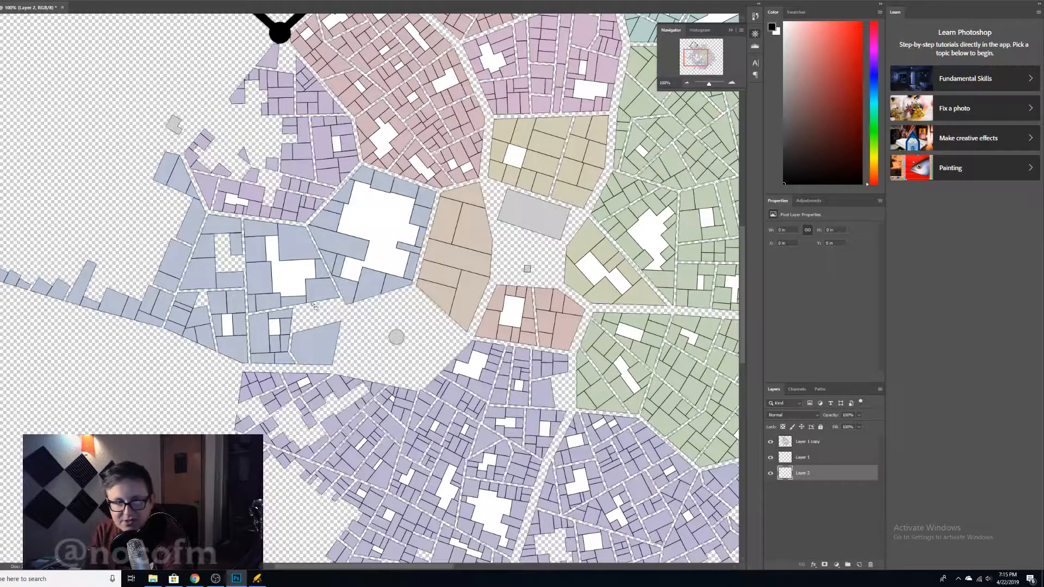
pyautogui.click(329, 309)
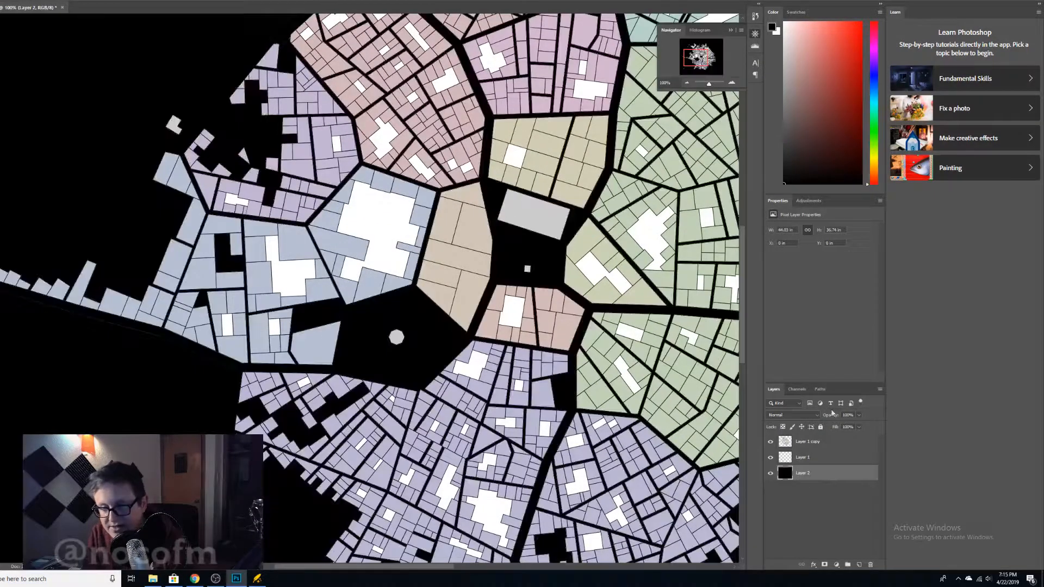
# On the Layer 1 copy, clear the two large white courtyards in the blue district and one in the adjoining purple district.
pyautogui.click(833, 445)
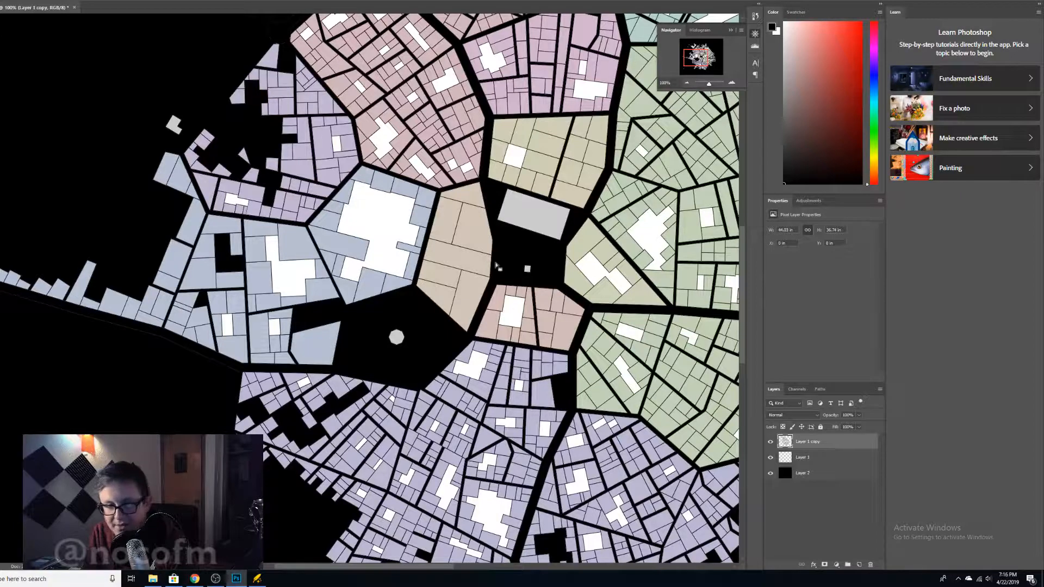
pyautogui.click(389, 223)
pyautogui.press('Delete')
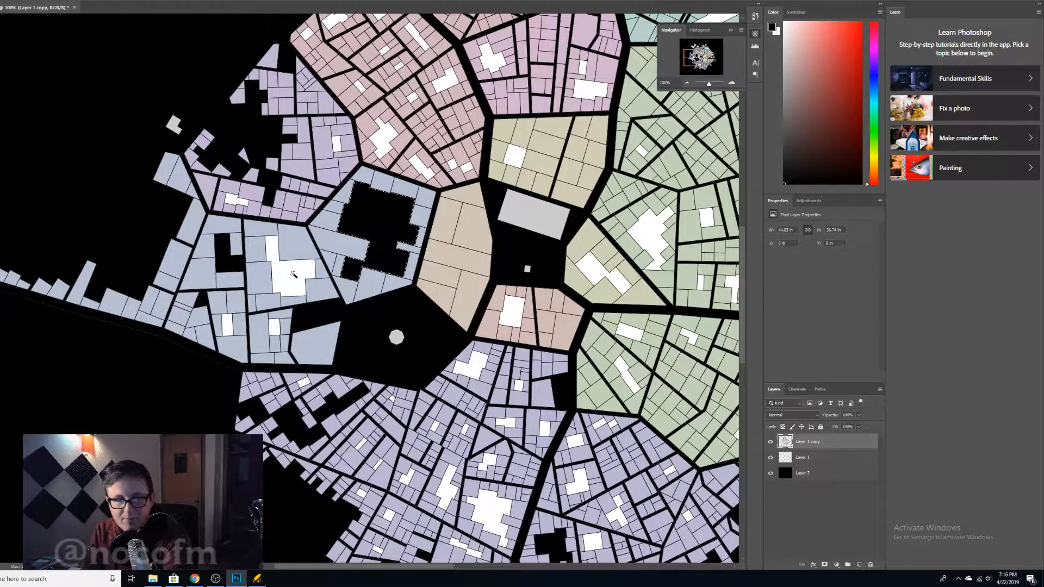
pyautogui.click(292, 274)
pyautogui.press('Delete')
pyautogui.click(235, 199)
pyautogui.press('Delete')
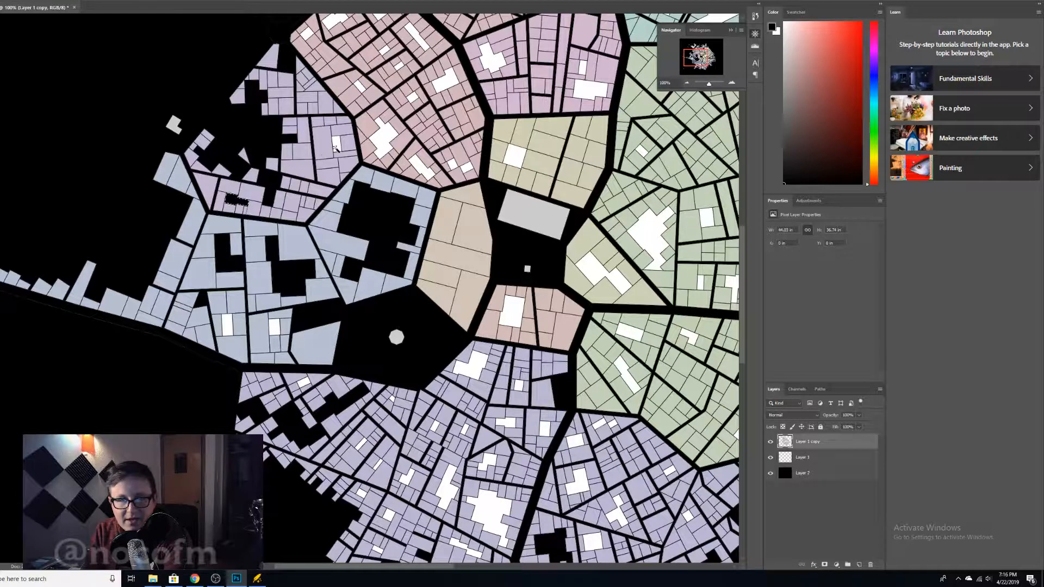
# Clear the remaining white courtyards in the western purple and blue districts and two along the northern edge of the southern purple district.
pyautogui.click(336, 145)
pyautogui.press('Delete')
pyautogui.click(227, 325)
pyautogui.press('Delete')
pyautogui.click(276, 328)
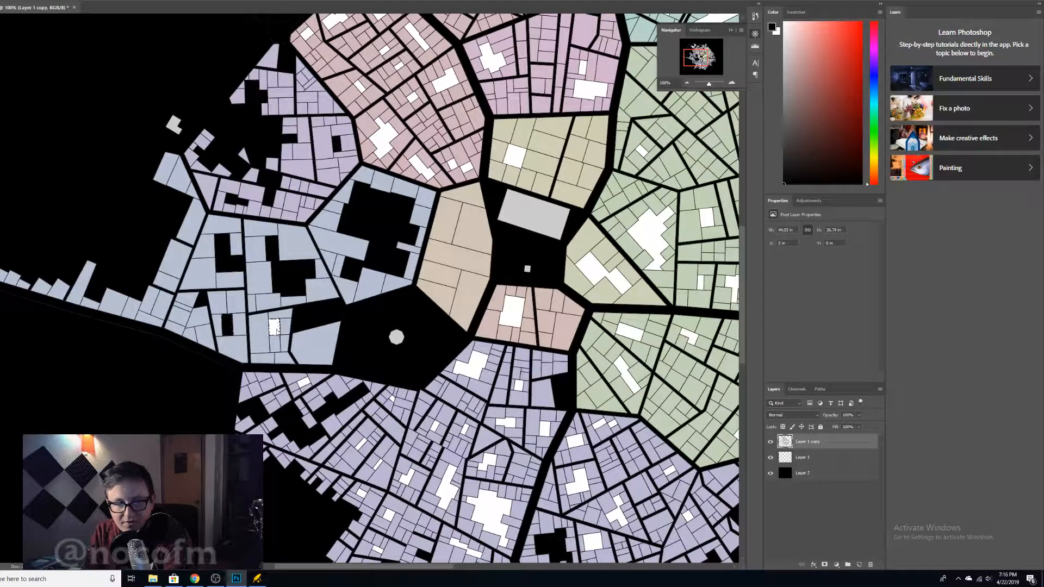
pyautogui.press('Delete')
pyautogui.click(302, 384)
pyautogui.press('Delete')
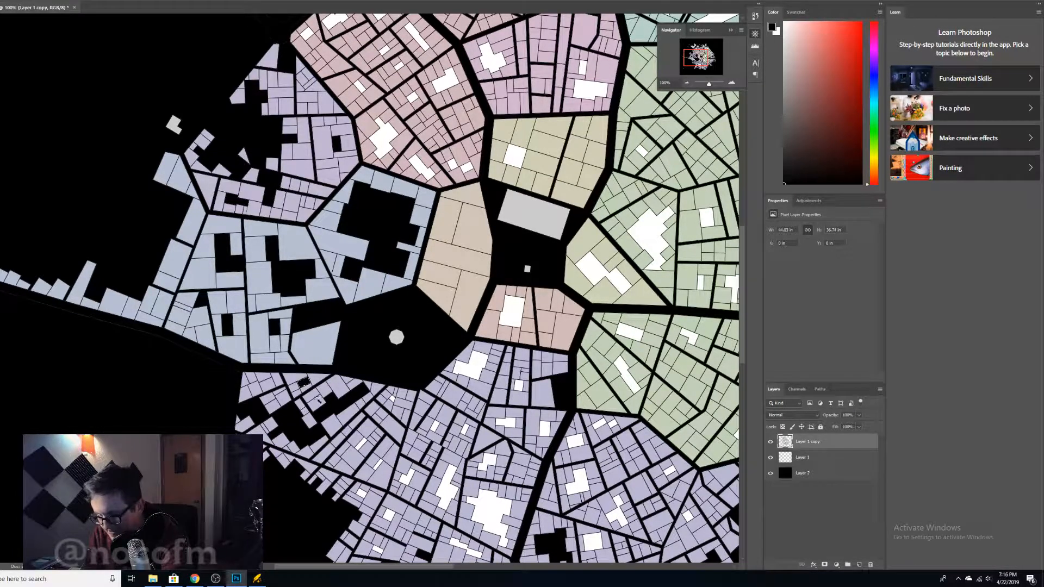
pyautogui.click(473, 367)
pyautogui.press('Delete')
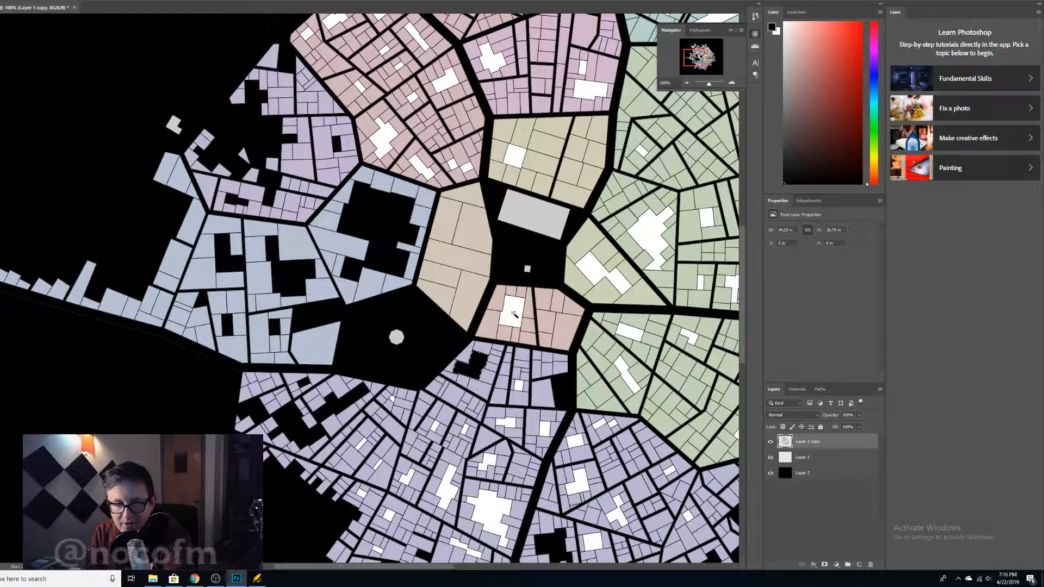
# Clear the white courtyards in the pink, olive, green and yellow blocks around the central plaza.
pyautogui.click(514, 314)
pyautogui.press('Delete')
pyautogui.click(607, 274)
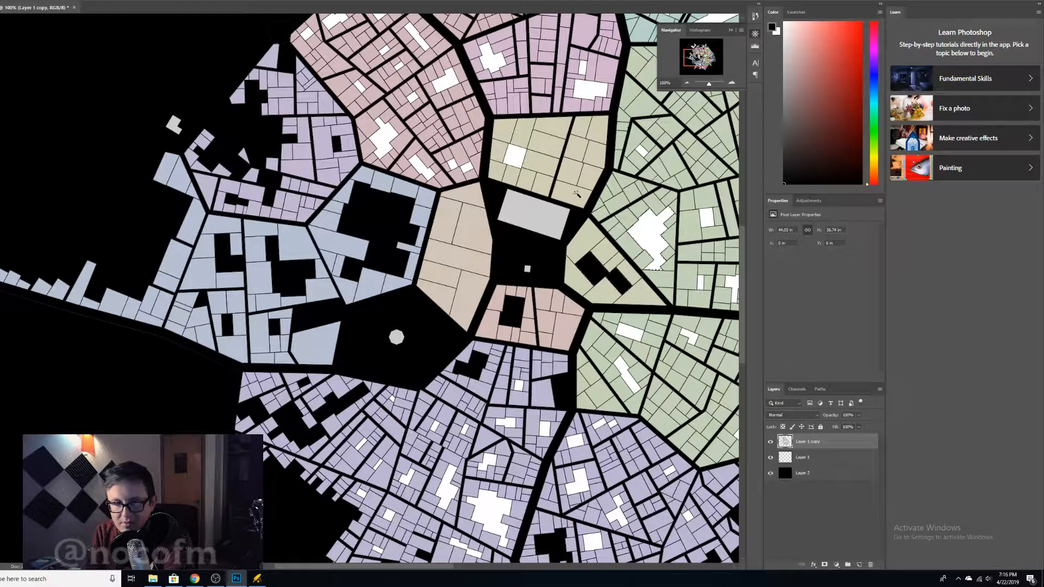
pyautogui.click(648, 240)
pyautogui.click(514, 157)
# Clear the white courtyards in the southern half of the red district northwest of the plaza.
pyautogui.click(420, 170)
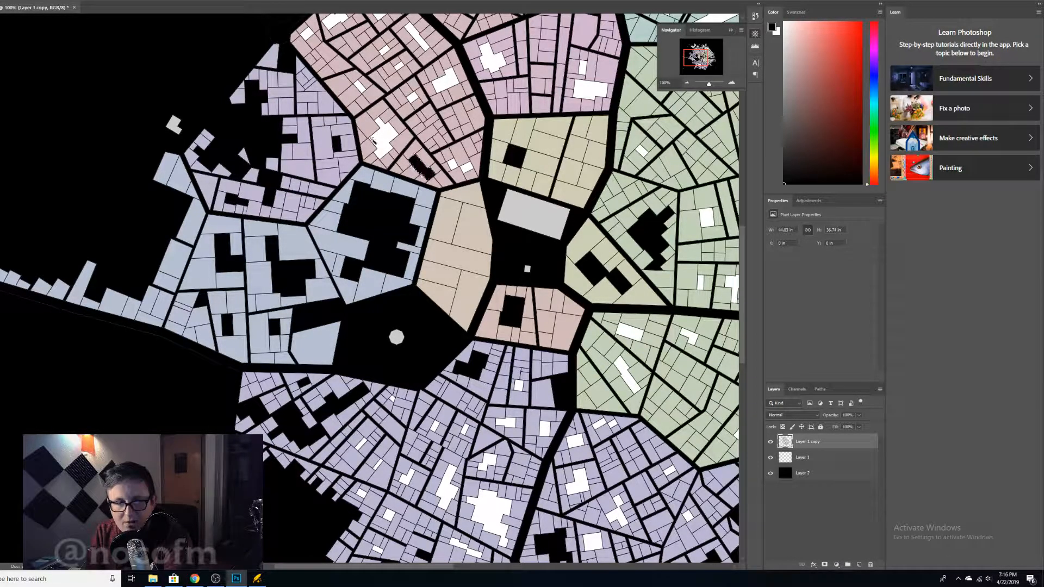
pyautogui.click(380, 141)
pyautogui.press('Delete')
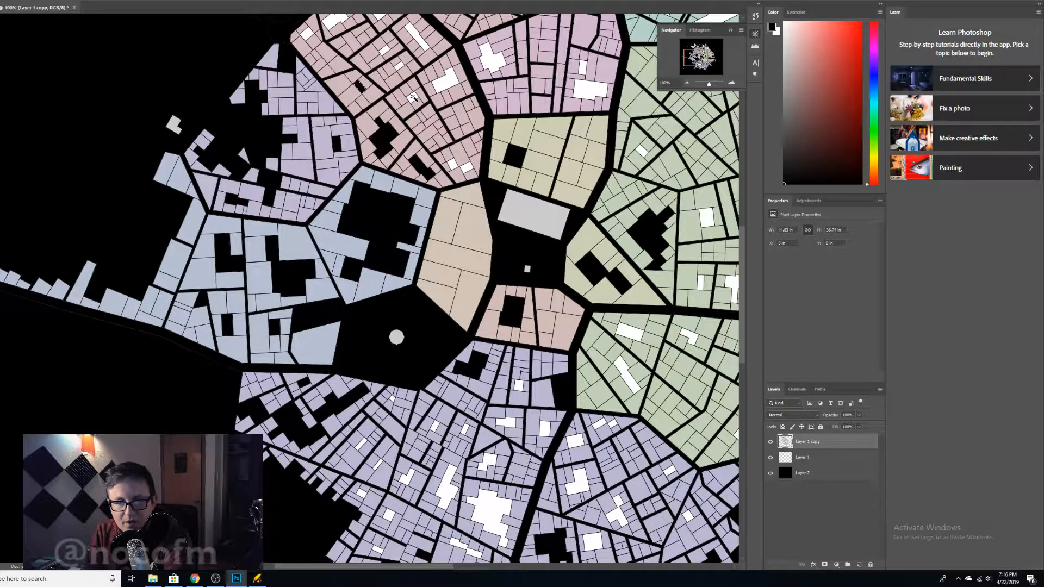
pyautogui.click(413, 98)
pyautogui.press('Delete')
pyautogui.click(452, 164)
pyautogui.press('Delete')
pyautogui.click(467, 169)
pyautogui.press('Delete')
pyautogui.click(448, 84)
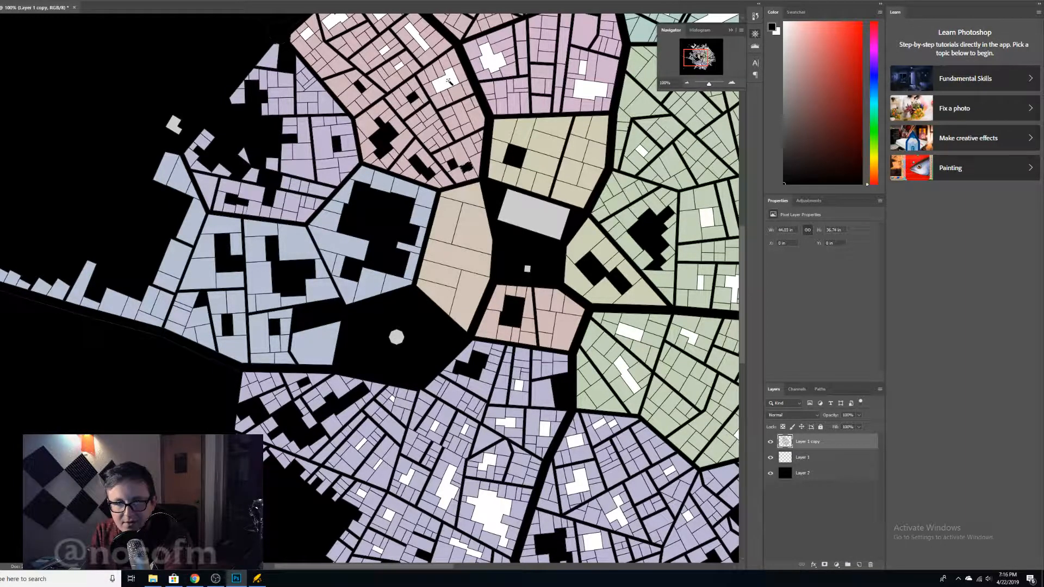
pyautogui.press('Delete')
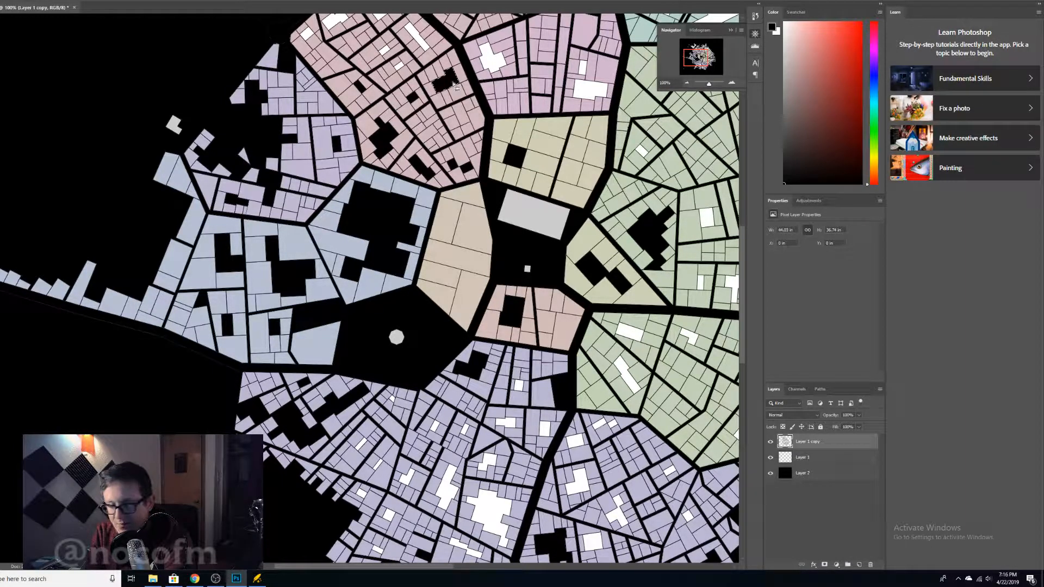
# Clear the three white courtyards in the pink-purple district north of the yellow block.
pyautogui.click(492, 63)
pyautogui.press('Delete')
pyautogui.click(587, 91)
pyautogui.press('Delete')
pyautogui.click(582, 68)
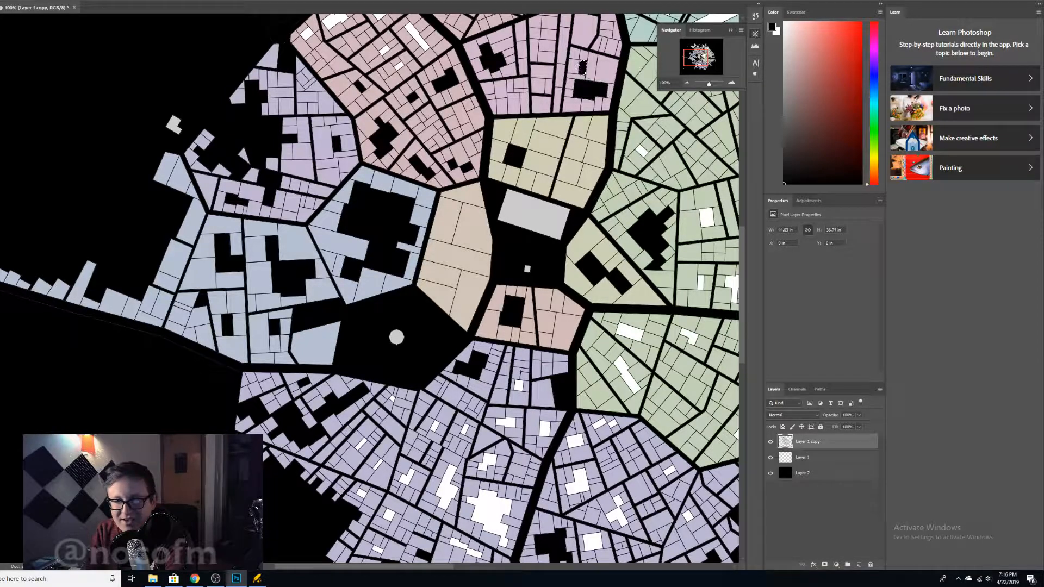
pyautogui.moveTo(701, 58); pyautogui.dragTo(699, 56)
pyautogui.press('Delete')
# Clear the remaining white courtyards in the northern half of the red district, near the castle.
pyautogui.click(467, 115)
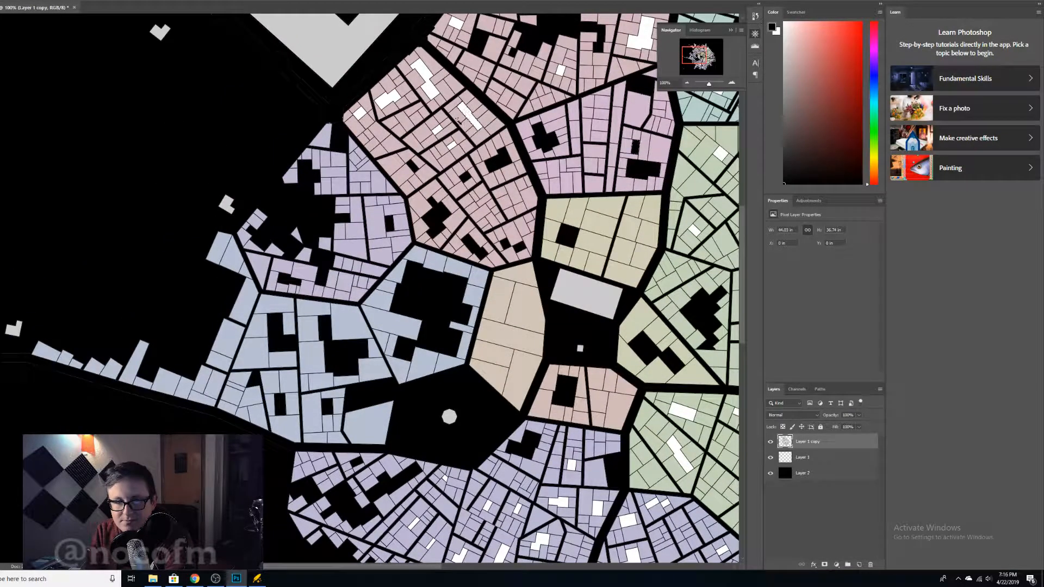
pyautogui.press('Delete')
pyautogui.click(438, 131)
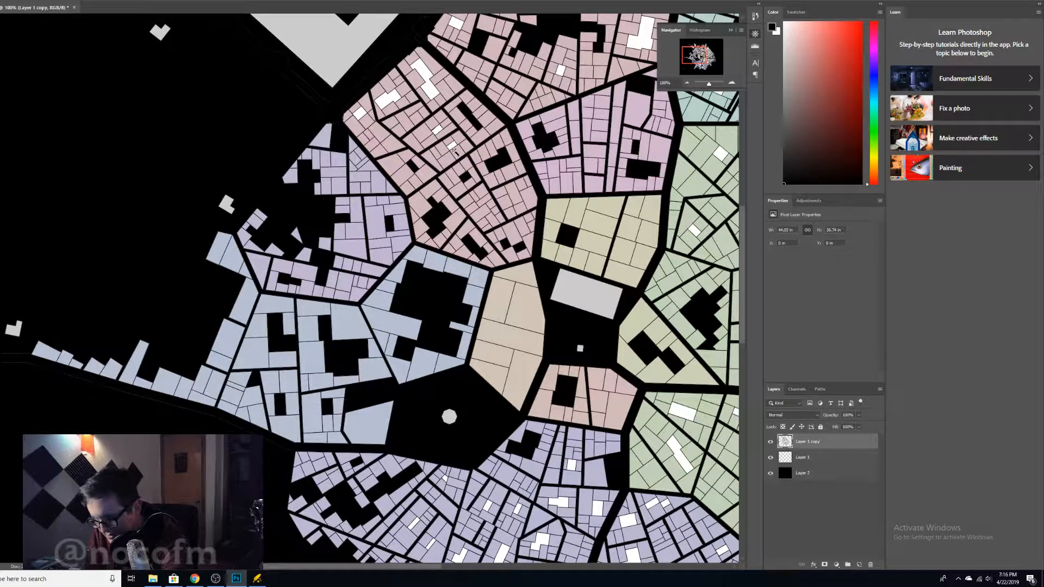
pyautogui.press('Delete')
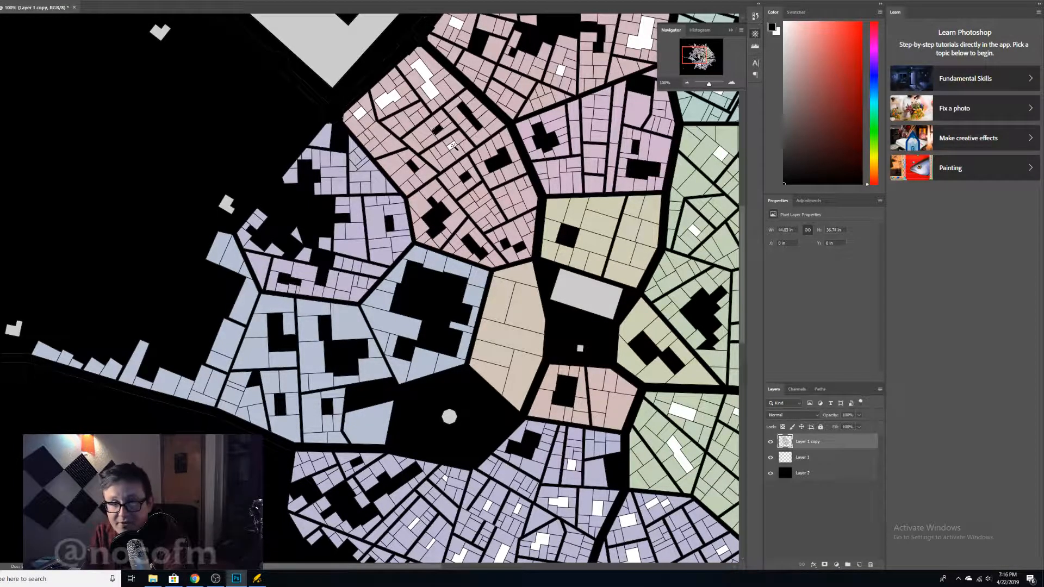
pyautogui.click(431, 87)
pyautogui.press('Delete')
pyautogui.click(389, 103)
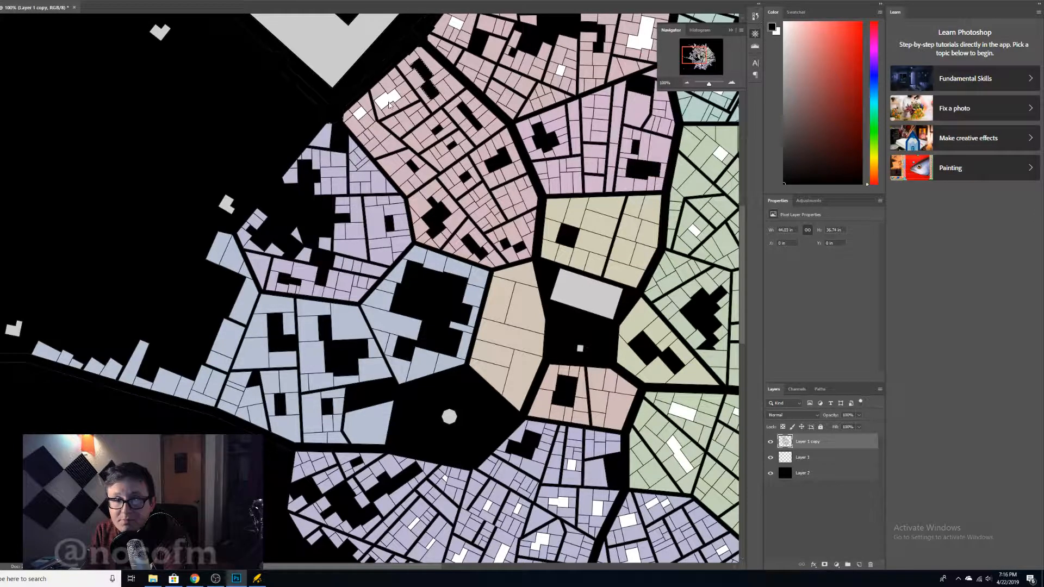
pyautogui.press('Delete')
pyautogui.click(359, 114)
pyautogui.press('Delete')
# Clear the white courtyards in the northernmost red district, between the castle and the teal district.
pyautogui.moveTo(689, 57); pyautogui.dragTo(693, 52)
pyautogui.click(366, 158)
pyautogui.press('Delete')
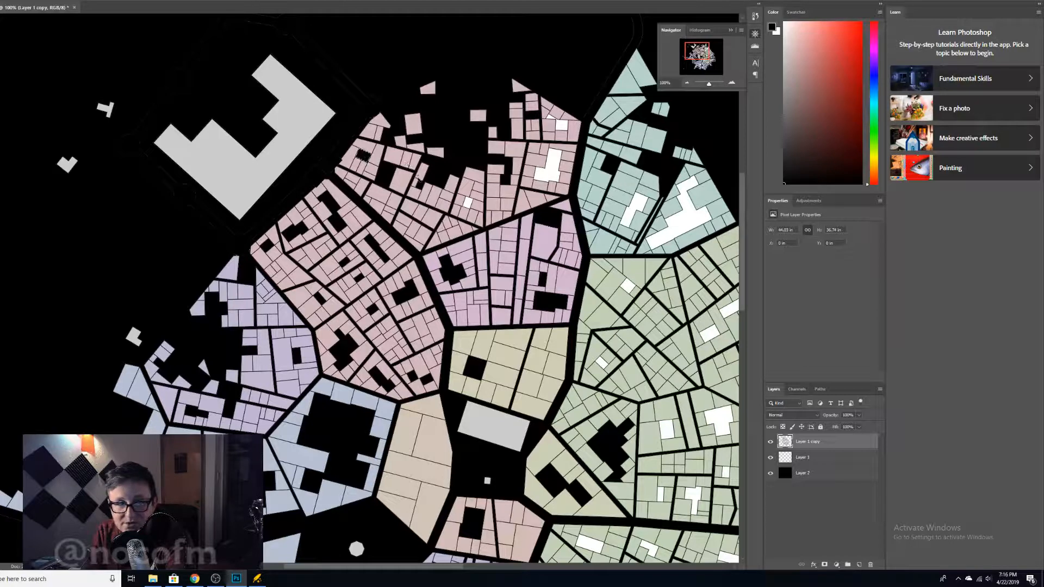
pyautogui.click(469, 203)
pyautogui.press('Delete')
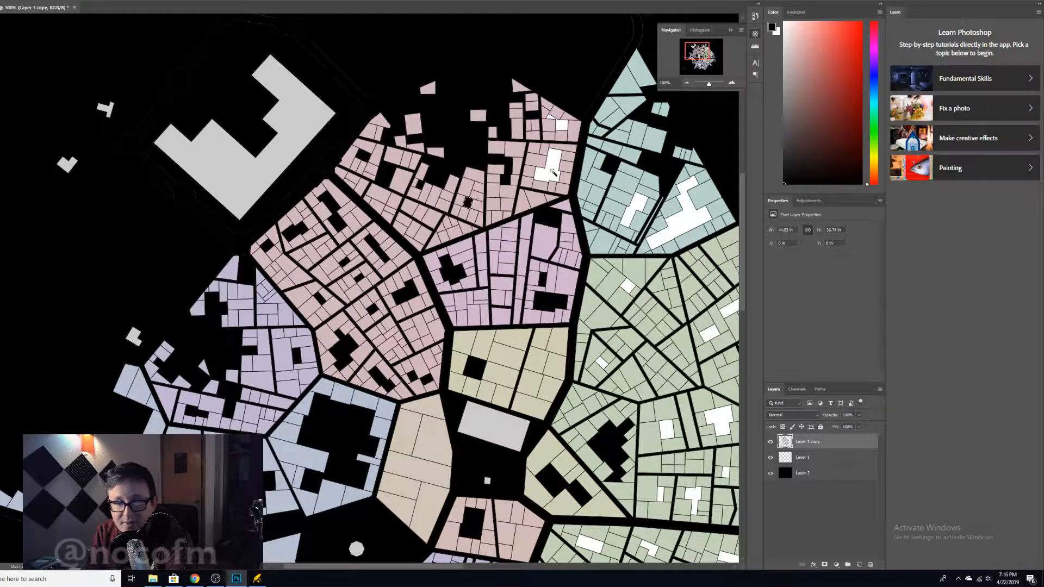
pyautogui.press('Delete')
pyautogui.click(562, 125)
pyautogui.press('Delete')
pyautogui.click(551, 118)
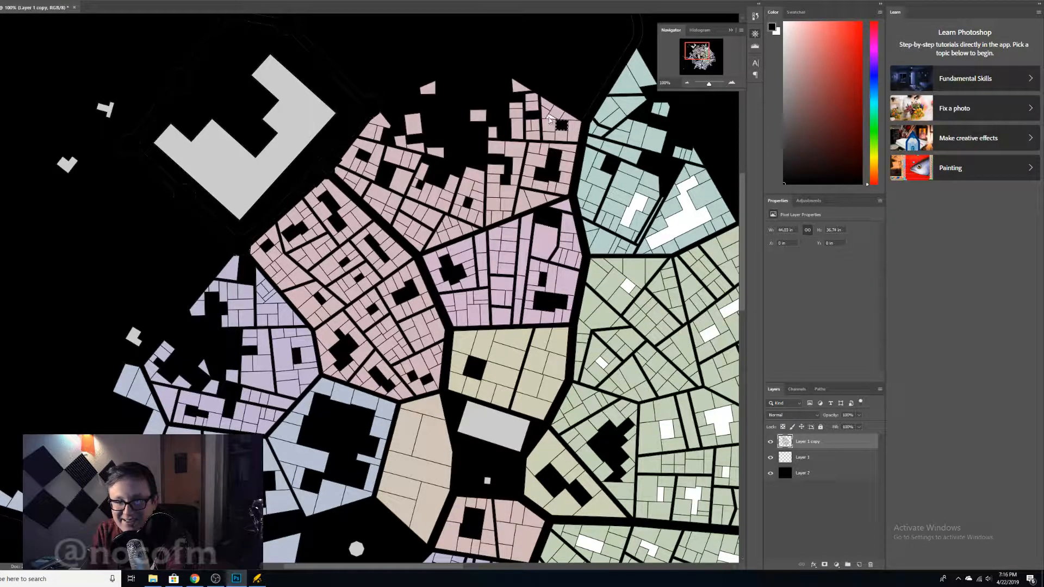
pyautogui.press('Delete')
# Clear the two large white courtyards in the teal district at the city's northeast.
pyautogui.moveTo(698, 53); pyautogui.dragTo(701, 55)
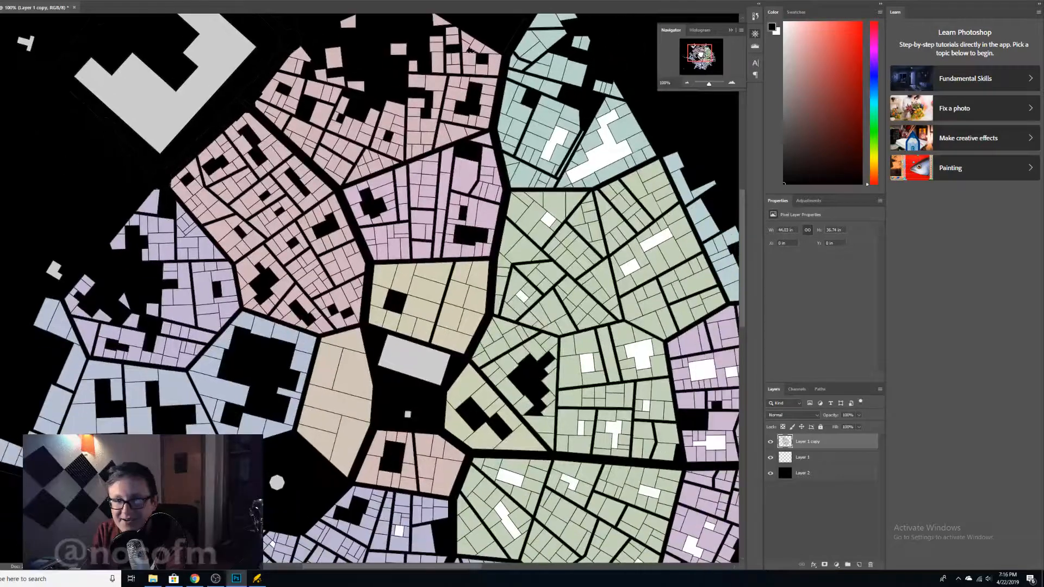
pyautogui.click(559, 139)
pyautogui.press('Delete')
pyautogui.click(609, 155)
pyautogui.press('Delete')
# Clear the four white courtyards in the northern part of the large green district, directly south of the teal district.
pyautogui.click(547, 221)
pyautogui.press('Delete')
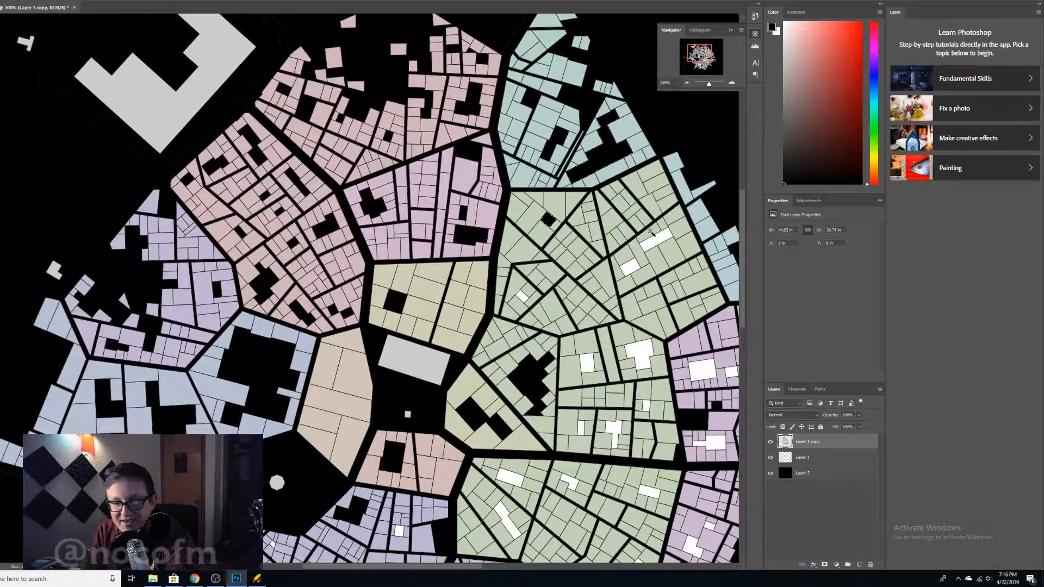
pyautogui.click(655, 240)
pyautogui.press('Delete')
pyautogui.click(629, 267)
pyautogui.press('Delete')
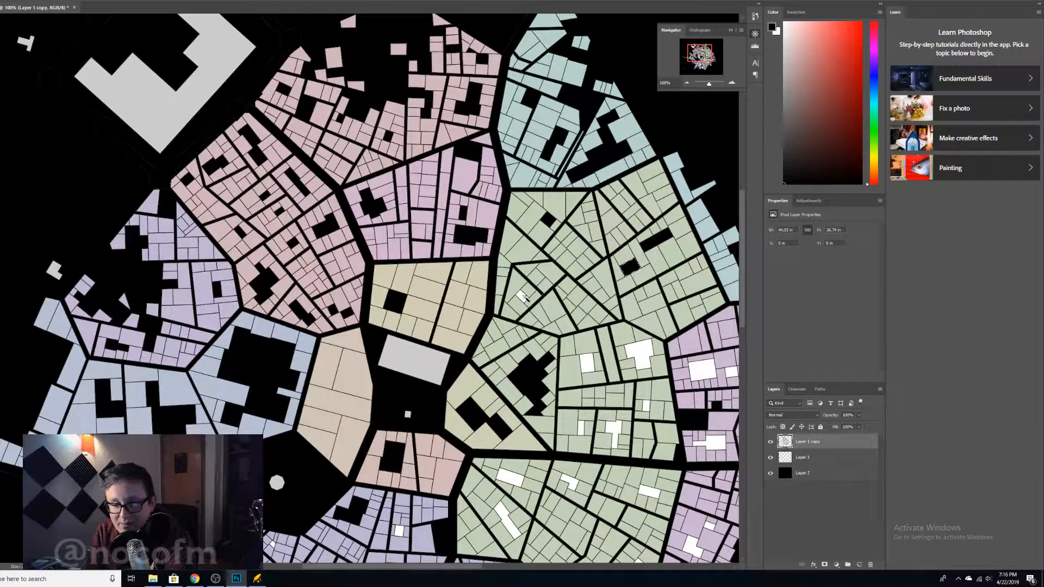
pyautogui.click(522, 296)
pyautogui.press('Delete')
# Clear the five white courtyards in the green blocks at the district's southeast, just north of the main east road.
pyautogui.click(588, 365)
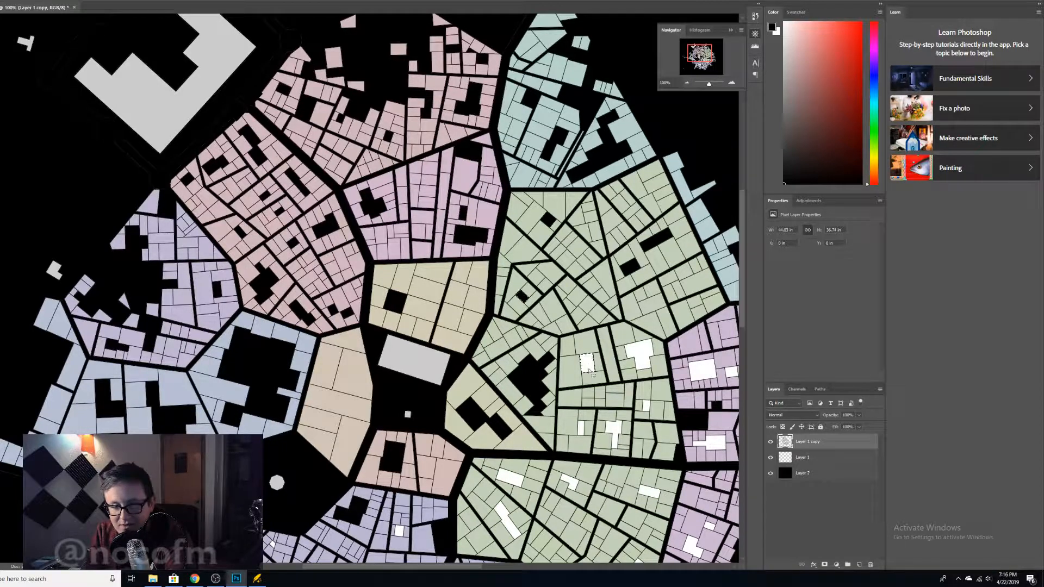
pyautogui.press('Delete')
pyautogui.click(637, 358)
pyautogui.press('Delete')
pyautogui.click(614, 432)
pyautogui.press('Delete')
pyautogui.click(580, 428)
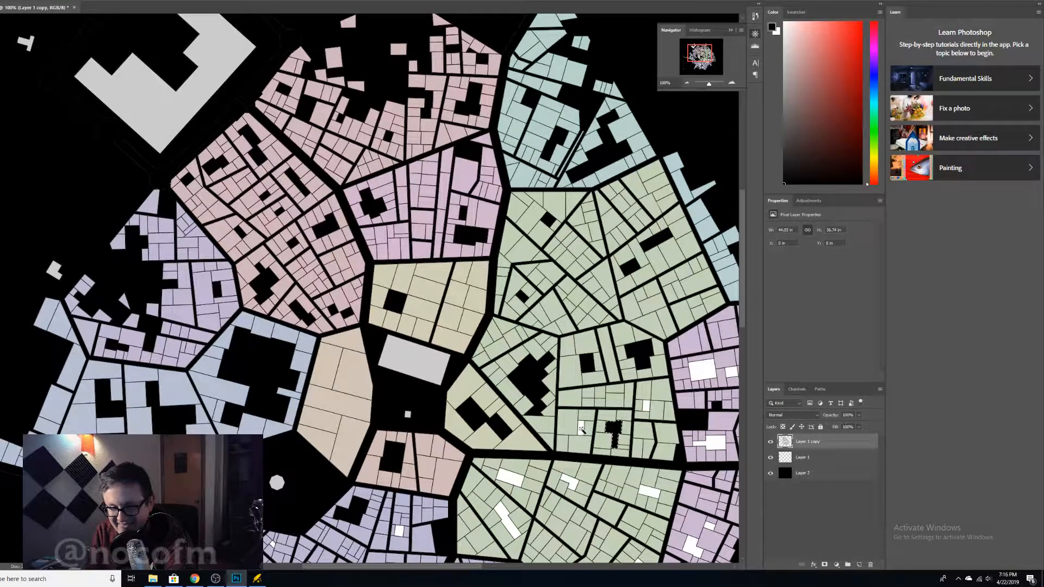
pyautogui.press('Delete')
pyautogui.click(646, 408)
pyautogui.press('Delete')
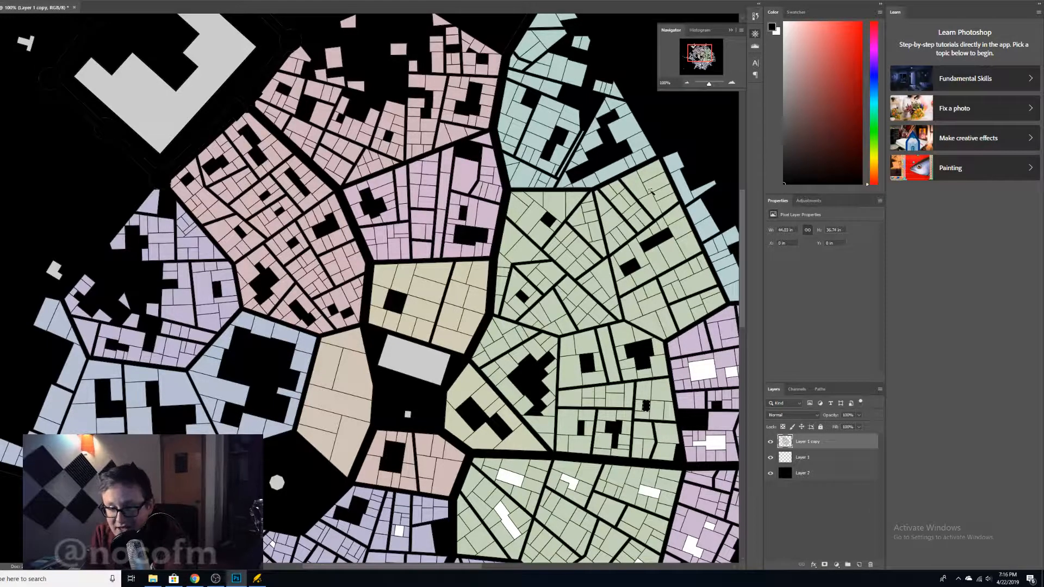
# Clear the four white courtyards in the pink-purple district at the city's east edge, north of the main road.
pyautogui.moveTo(698, 51); pyautogui.dragTo(703, 55)
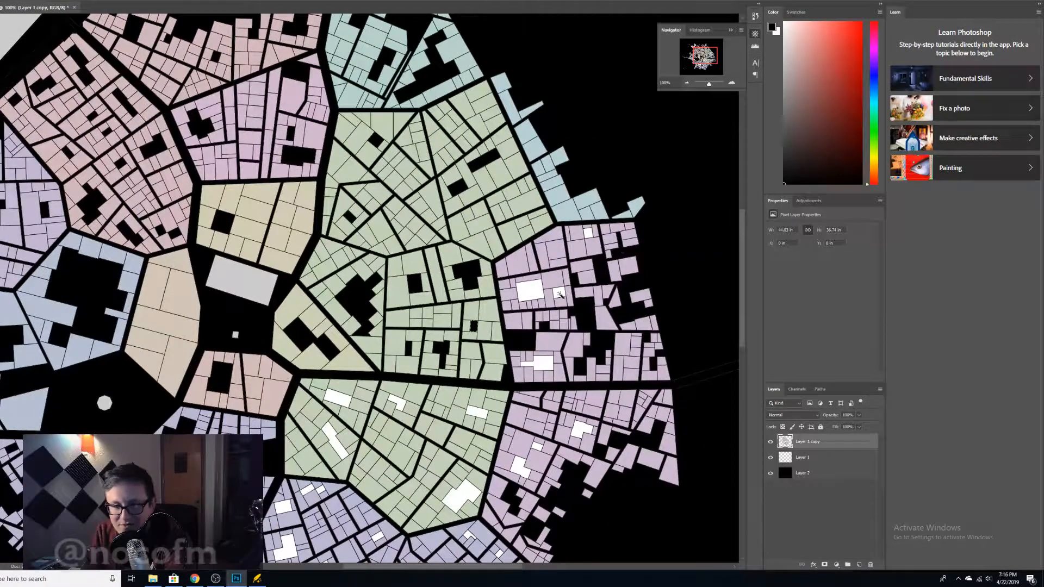
pyautogui.click(523, 296)
pyautogui.press('Delete')
pyautogui.click(558, 295)
pyautogui.press('Delete')
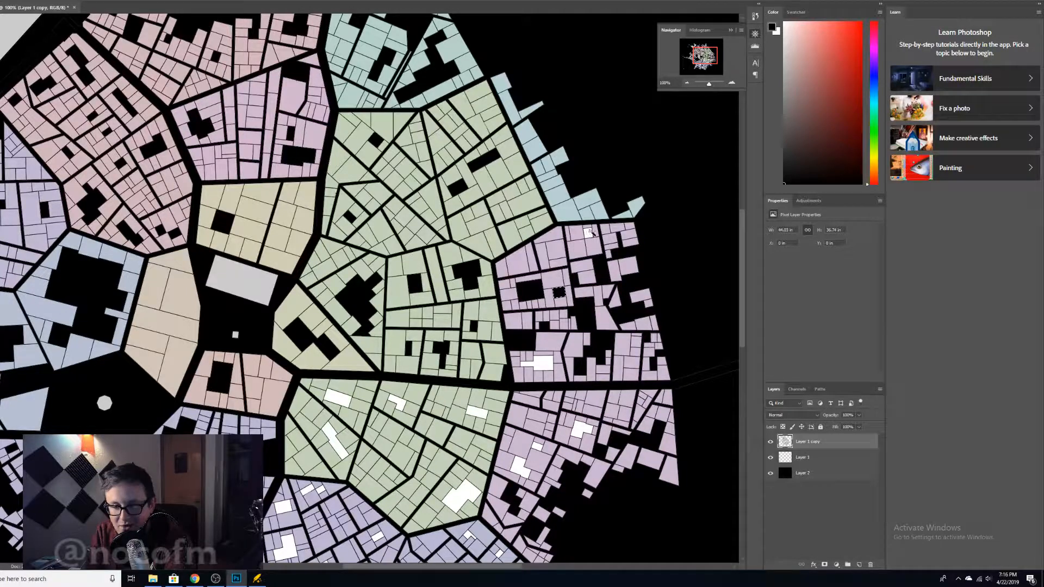
pyautogui.click(590, 235)
pyautogui.press('Delete')
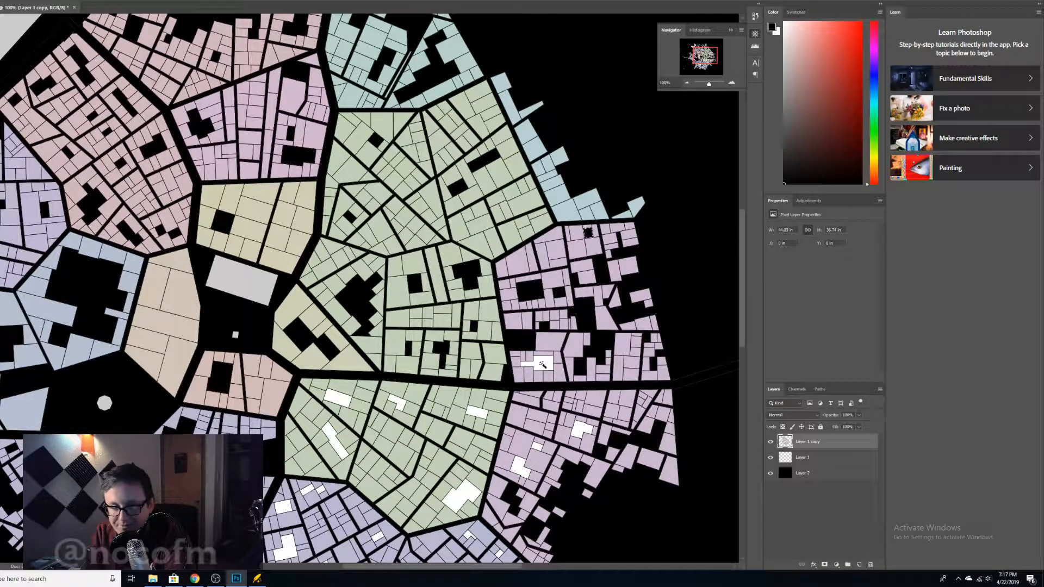
pyautogui.click(544, 367)
pyautogui.press('Delete')
# Clear the three white courtyards in the eastern pink-purple district south of the main road.
pyautogui.click(585, 430)
pyautogui.press('Delete')
pyautogui.click(537, 449)
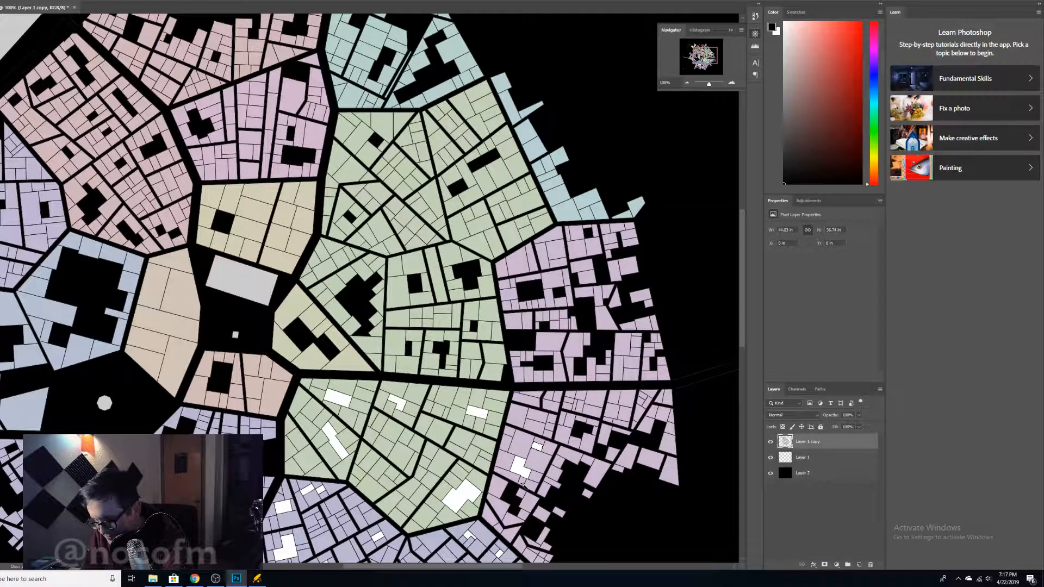
pyautogui.press('Delete')
pyautogui.click(519, 468)
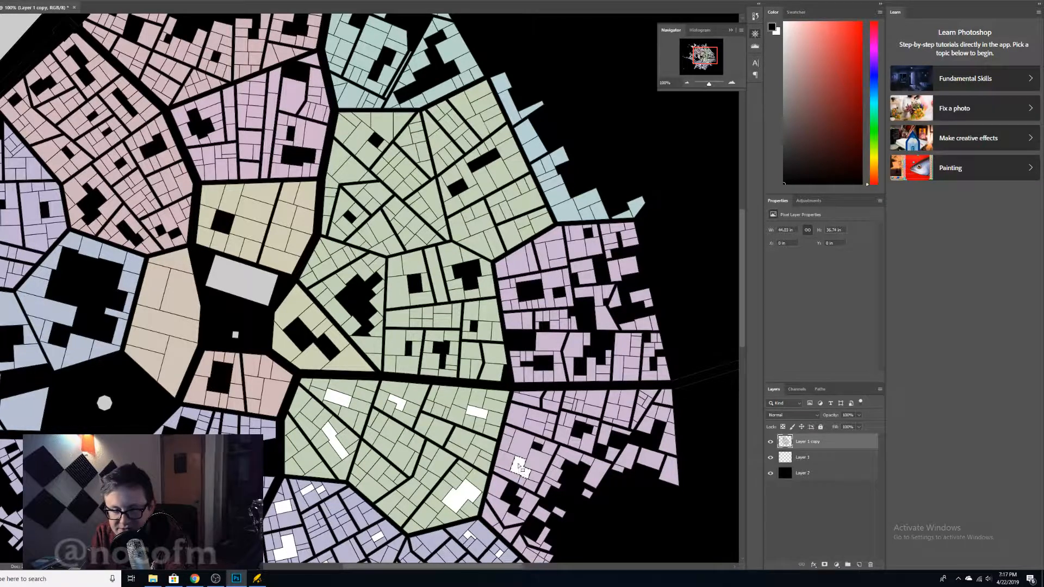
pyautogui.press('Delete')
# Clear the five white courtyards in the green district south of the main east road.
pyautogui.click(479, 413)
pyautogui.press('Delete')
pyautogui.click(400, 403)
pyautogui.press('Delete')
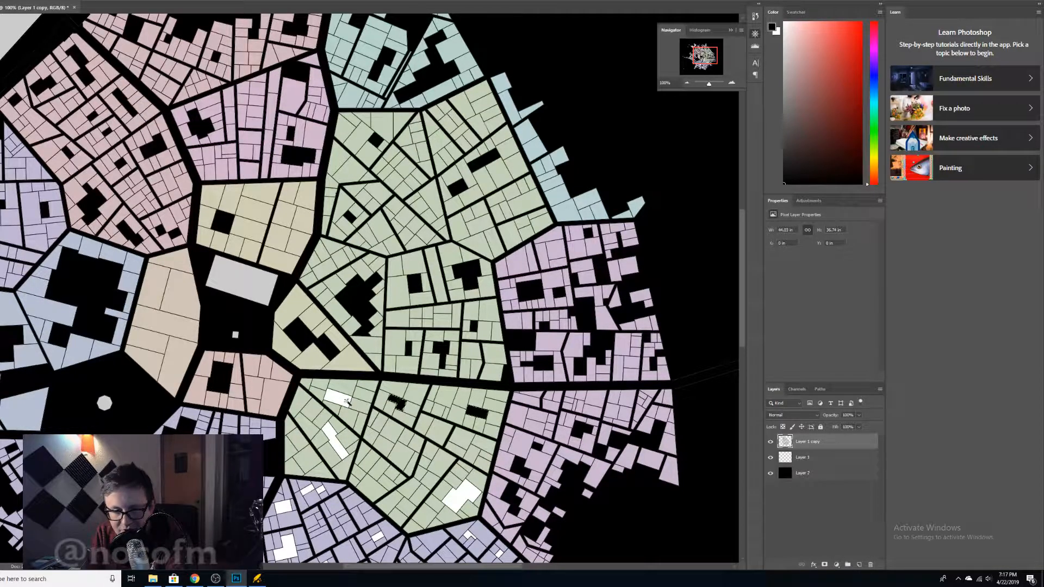
pyautogui.click(344, 401)
pyautogui.press('Delete')
pyautogui.click(340, 447)
pyautogui.press('Delete')
pyautogui.click(467, 497)
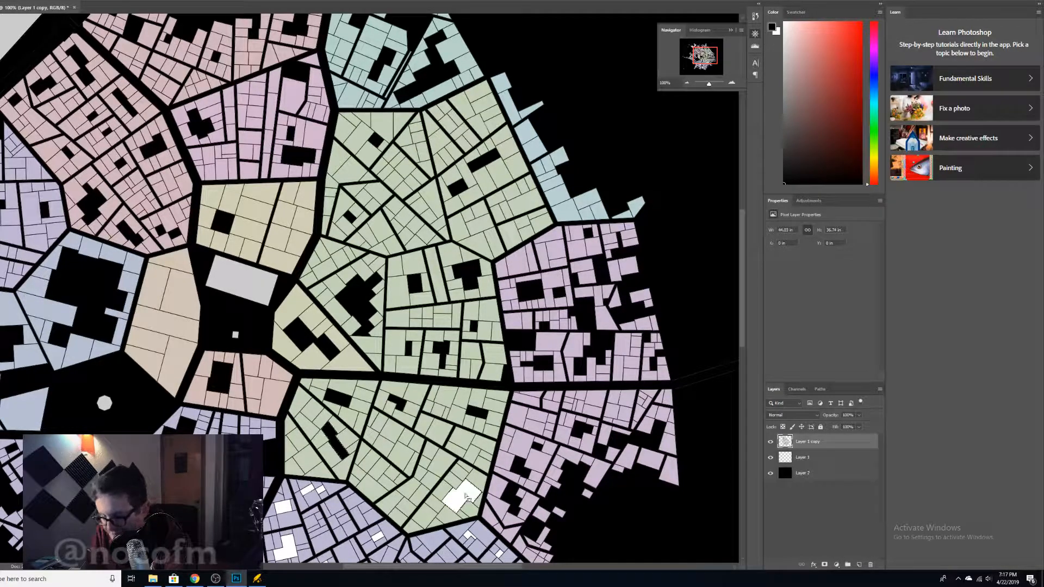
pyautogui.press('Delete')
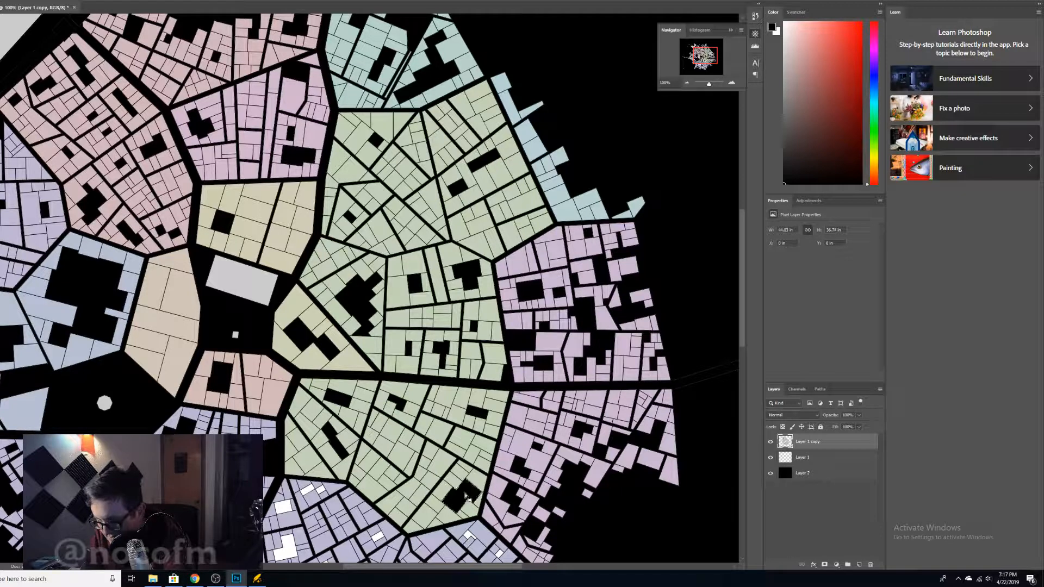
# Clear the small white courtyards in the narrow blue-purple strip just below the southern green district's tip.
pyautogui.click(469, 536)
pyautogui.press('Delete')
pyautogui.click(499, 556)
# Clear the small white courtyards along the northern edge of the southern blue-purple districts, including the one below the small red block.
pyautogui.scroll(-2, 400, 518)
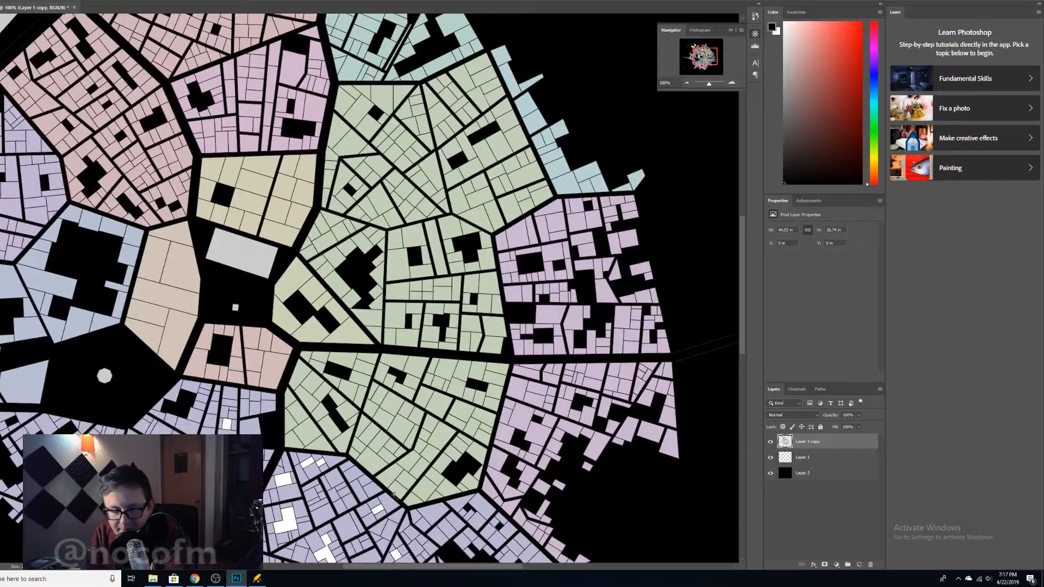
pyautogui.click(380, 510)
pyautogui.press('Delete')
pyautogui.click(321, 464)
pyautogui.press('Delete')
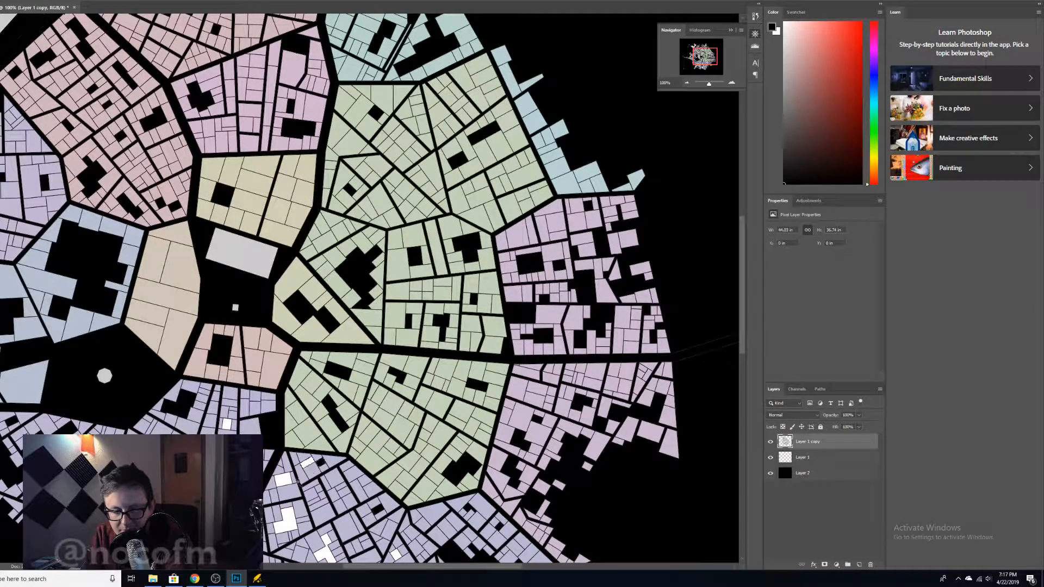
pyautogui.click(282, 479)
pyautogui.press('Delete')
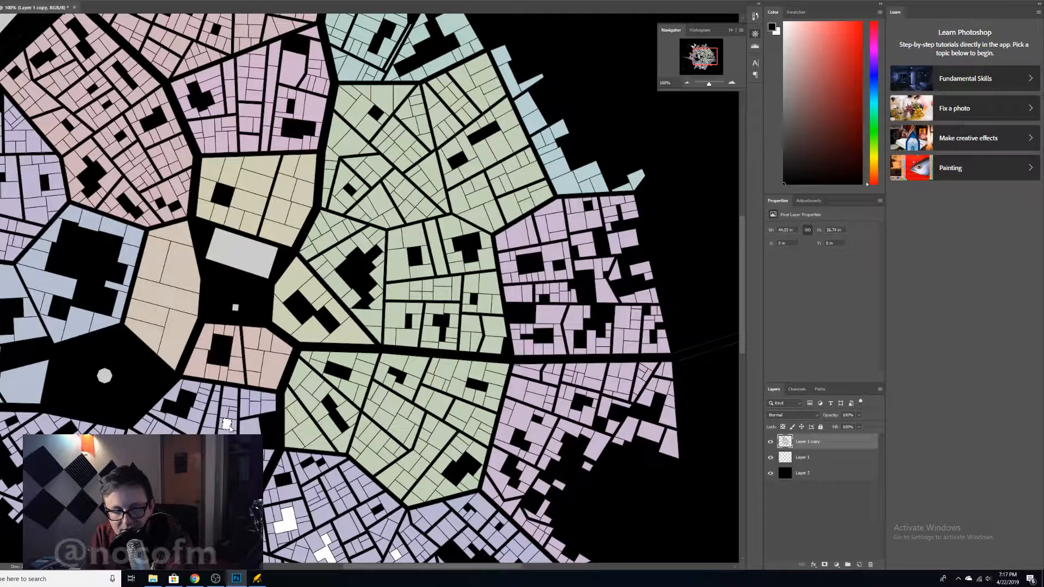
pyautogui.click(228, 425)
pyautogui.press('Delete')
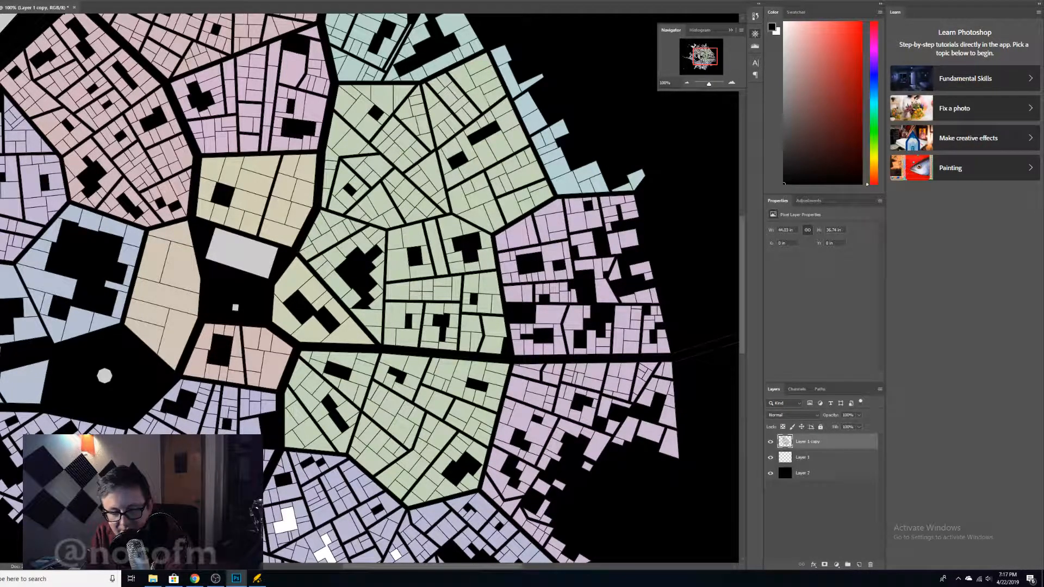
# Clear the three white courtyards in the middle of the blue-purple district east of the southern road.
pyautogui.scroll(-5, 673, 496)
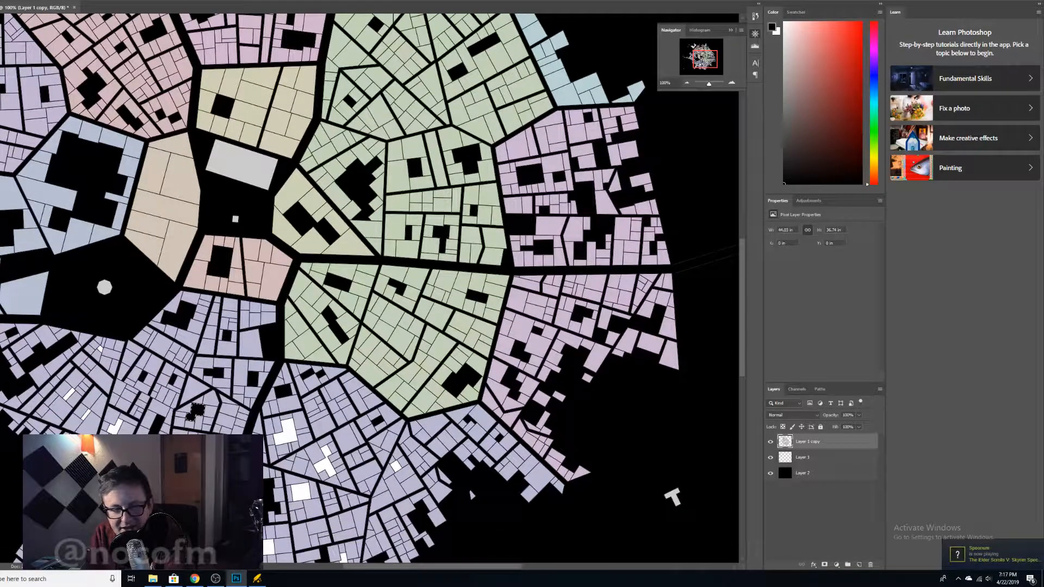
pyautogui.click(292, 439)
pyautogui.press('Delete')
pyautogui.click(326, 467)
pyautogui.press('Delete')
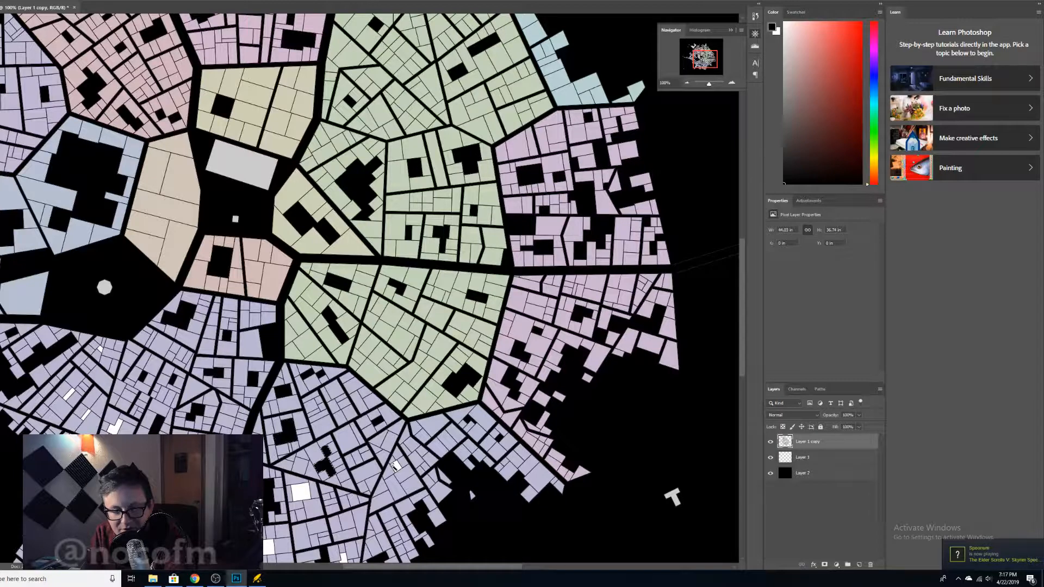
pyautogui.click(396, 467)
pyautogui.scroll(-2, 396, 467)
pyautogui.press('Delete')
pyautogui.scroll(-2, 396, 435)
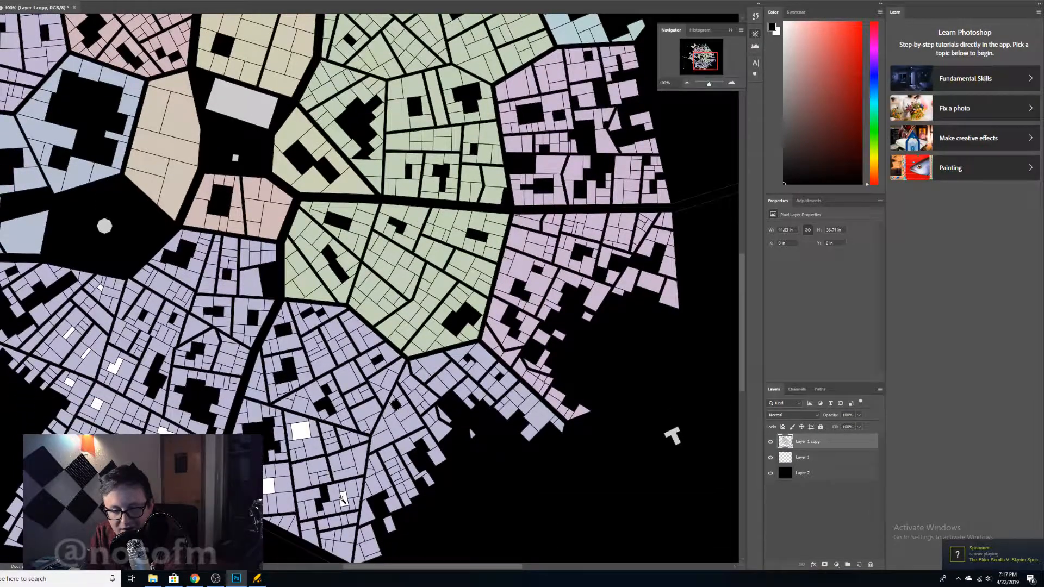
# Clear the last three white courtyards in the southern part of the blue-purple district east of the southern road.
pyautogui.click(343, 499)
pyautogui.press('Delete')
pyautogui.click(302, 431)
pyautogui.press('Delete')
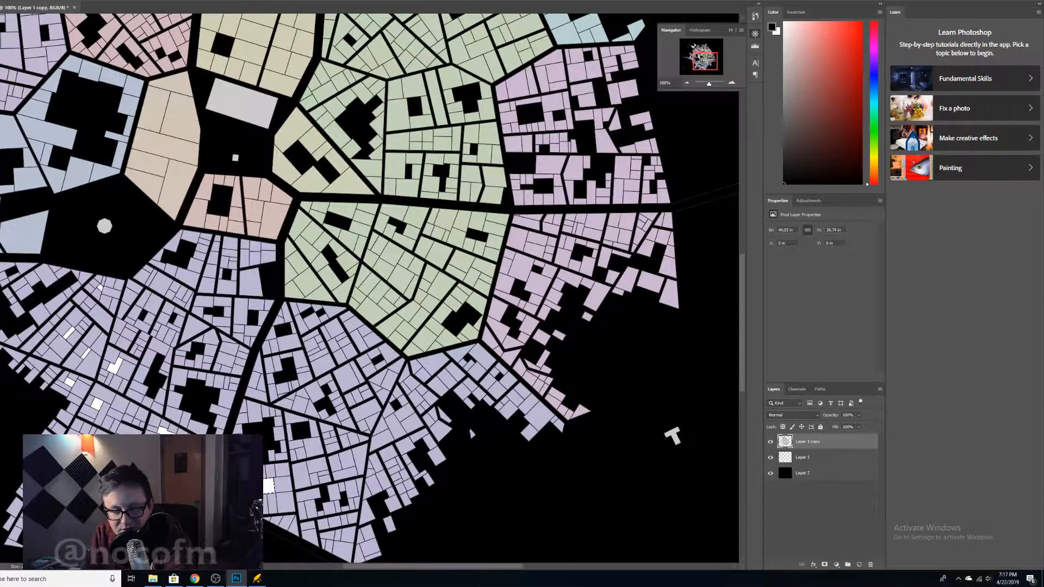
pyautogui.click(269, 485)
pyautogui.press('Delete')
# Clear the remaining white courtyards in the blue-purple district west of the southern road.
pyautogui.click(163, 430)
pyautogui.press('Delete')
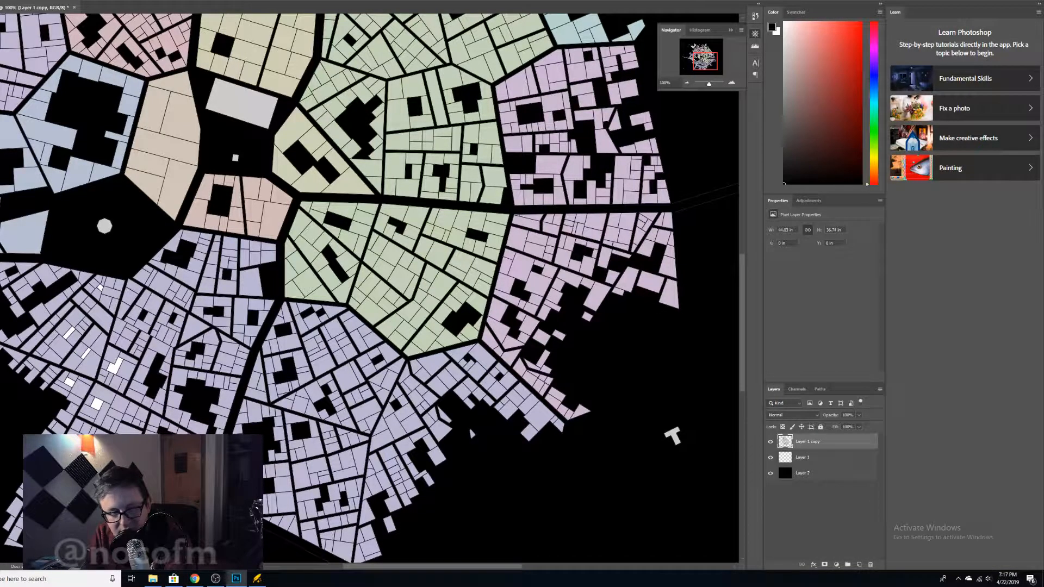
pyautogui.click(95, 406)
pyautogui.press('Delete')
pyautogui.click(111, 369)
pyautogui.press('Delete')
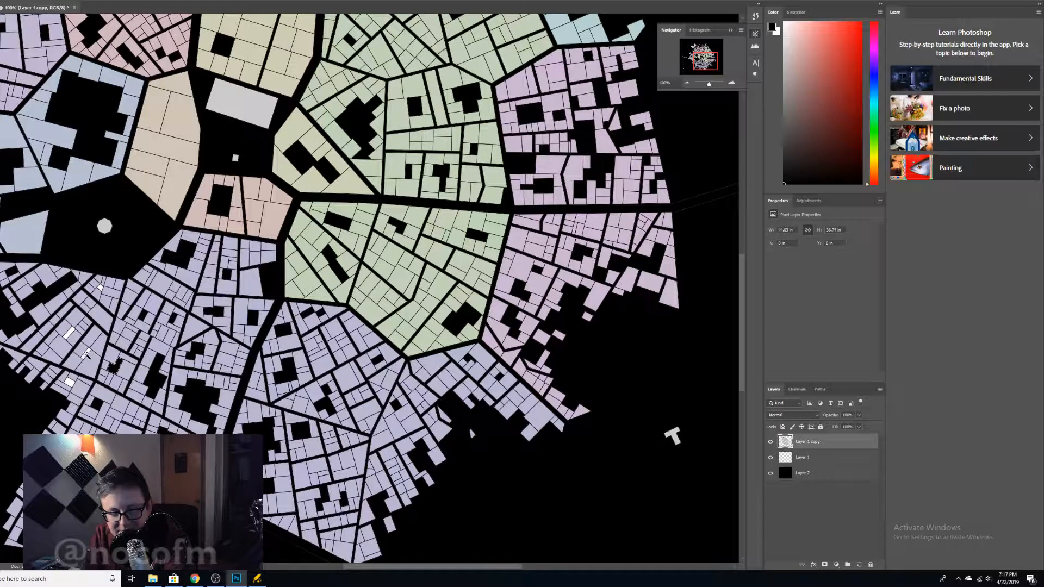
pyautogui.click(85, 354)
pyautogui.press('Delete')
pyautogui.click(70, 382)
pyautogui.press('Delete')
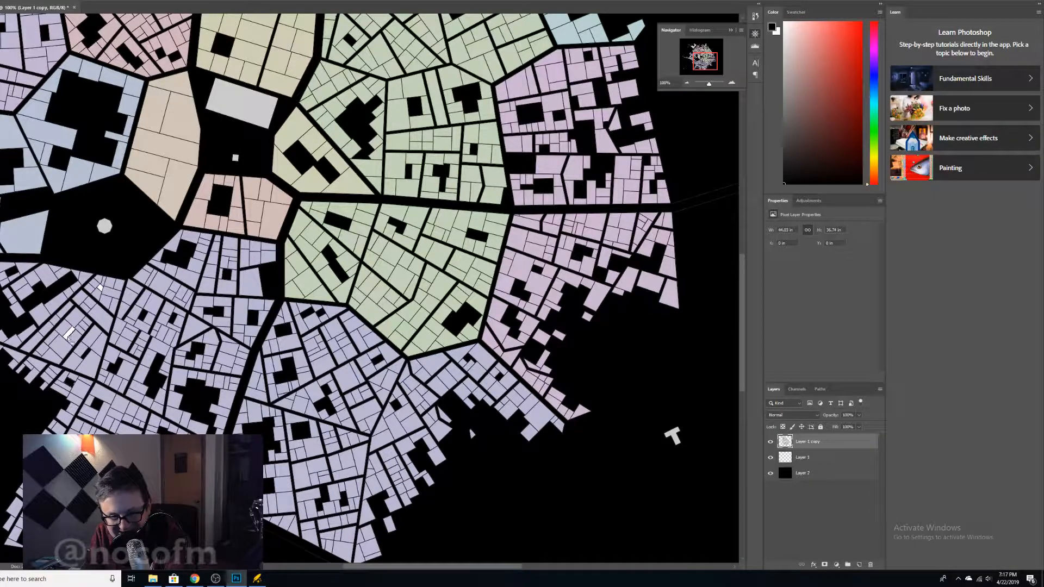
pyautogui.click(68, 334)
pyautogui.press('Delete')
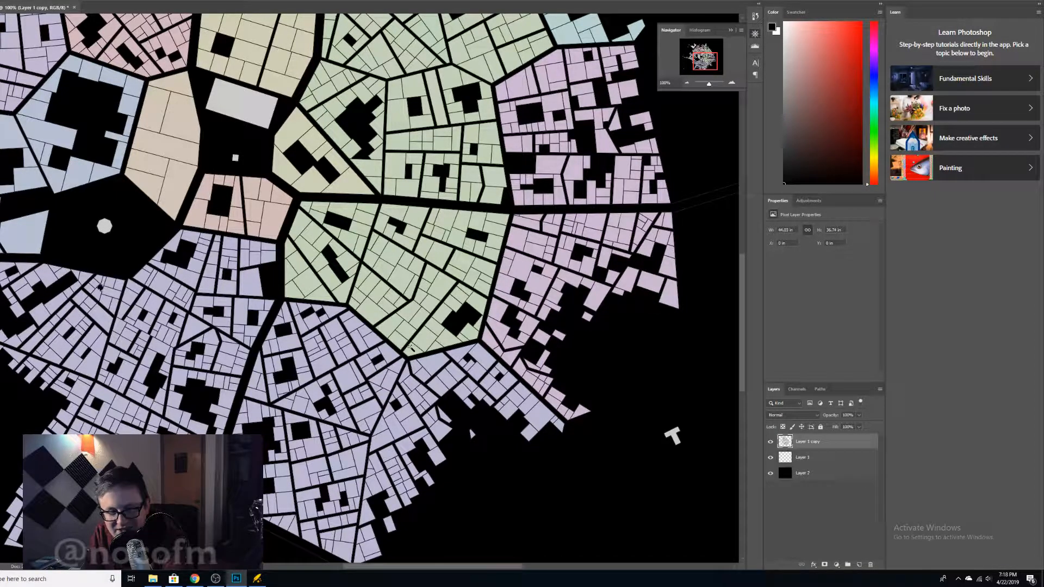
# Deselect the active layer and hide the black Layer 2 so the map has a transparent background.
pyautogui.moveTo(709, 55); pyautogui.dragTo(712, 39)
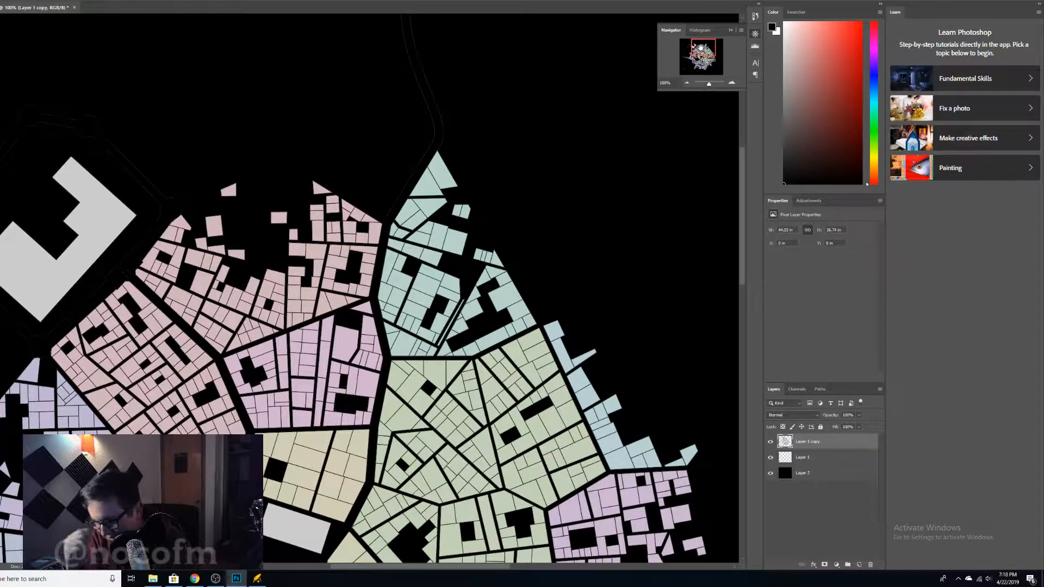
pyautogui.moveTo(701, 48)
pyautogui.mouseDown()
pyautogui.moveTo(693, 64)
pyautogui.moveTo(709, 59)
pyautogui.moveTo(701, 48)
pyautogui.mouseUp()
pyautogui.click(770, 485)
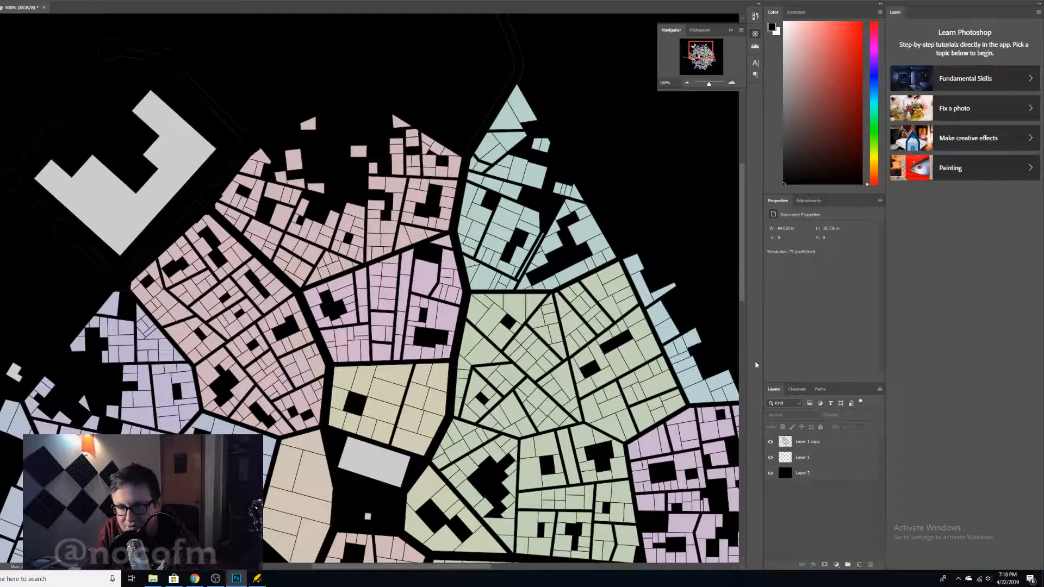
pyautogui.click(770, 473)
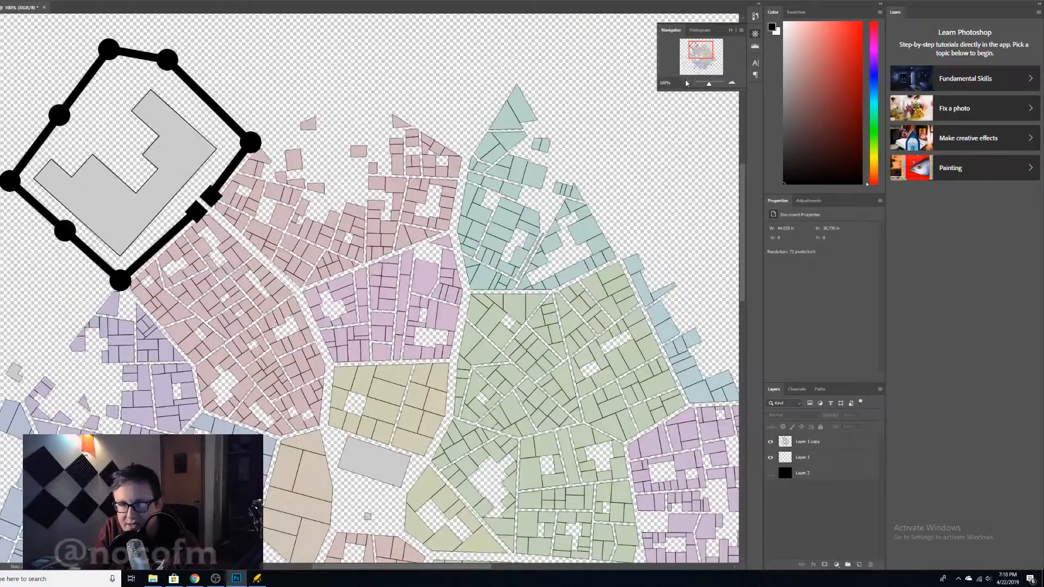
# Compare the whole city map with and without the black Layer 2, leaving that layer hidden.
pyautogui.hotkey('ctrl', '-')
pyautogui.hotkey('ctrl', '-')
pyautogui.hotkey('ctrl', '-')
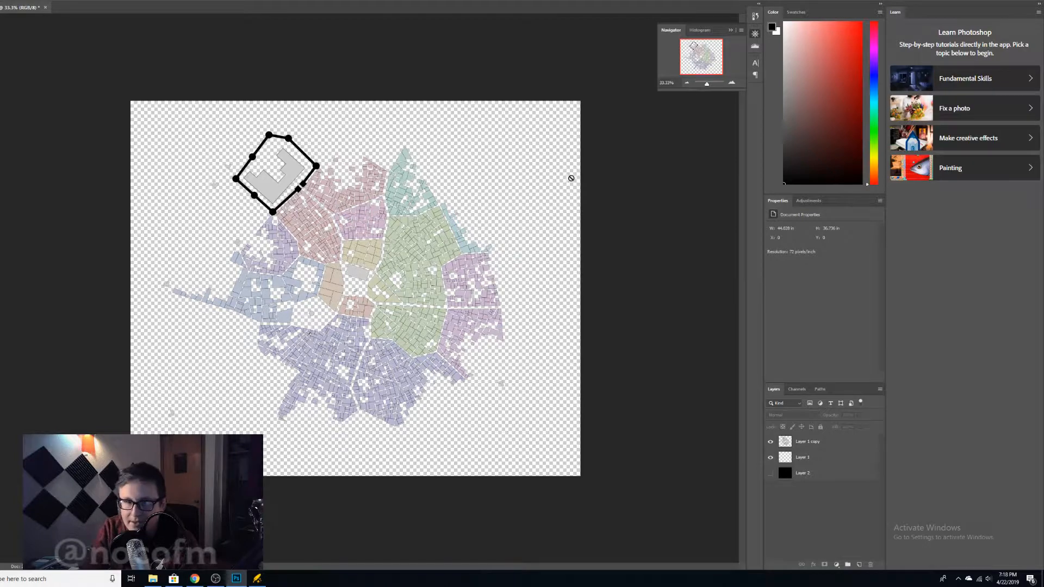
pyautogui.moveTo(706, 86); pyautogui.dragTo(708, 86)
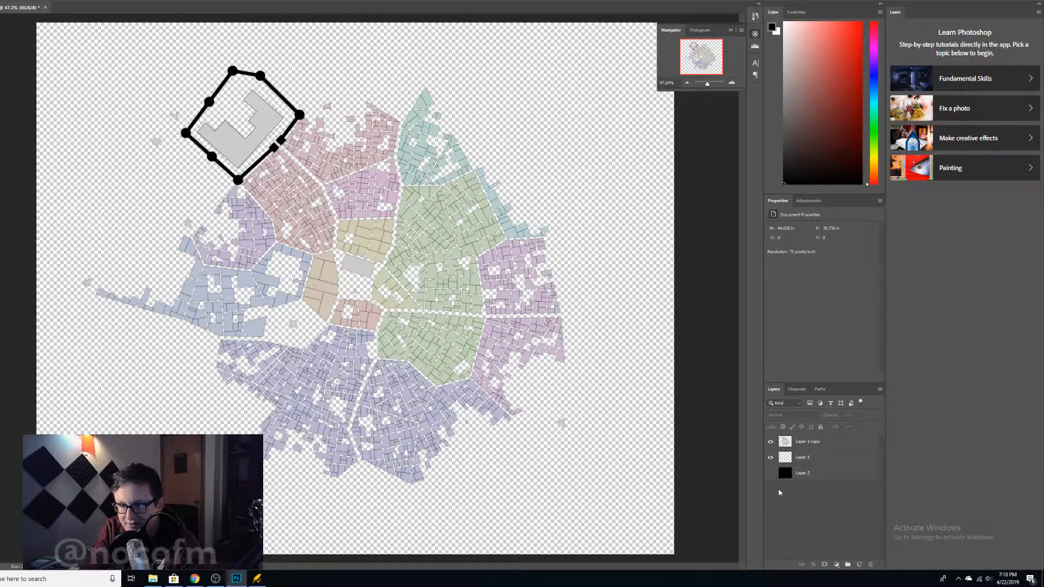
pyautogui.click(770, 473)
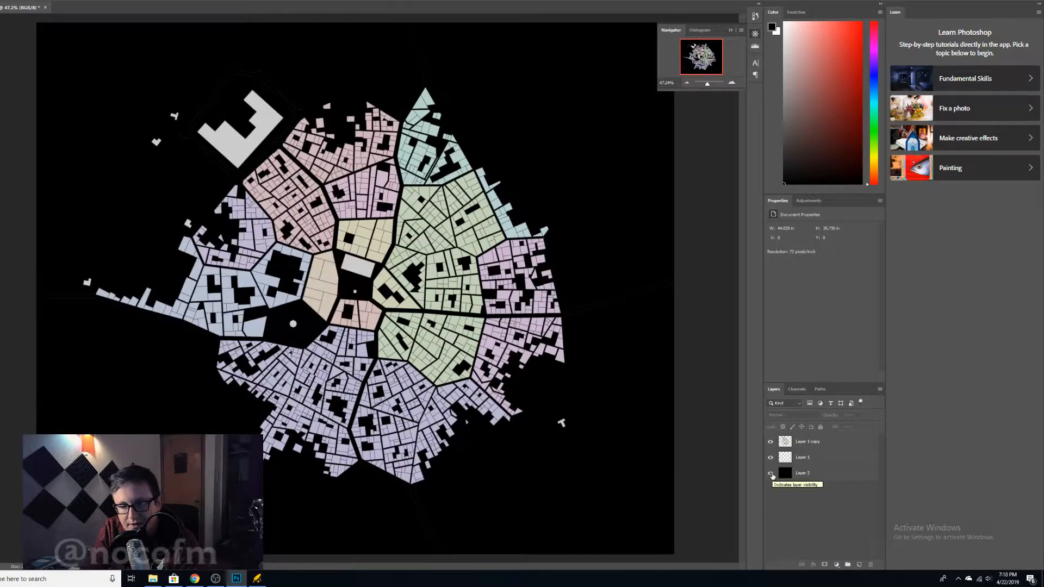
pyautogui.click(771, 475)
pyautogui.click(772, 474)
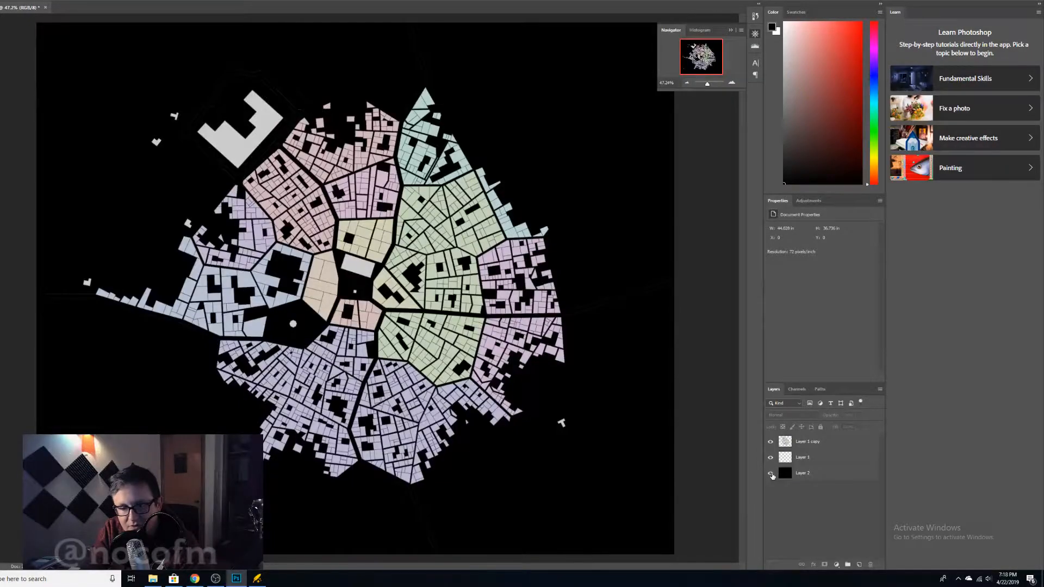
pyautogui.click(771, 474)
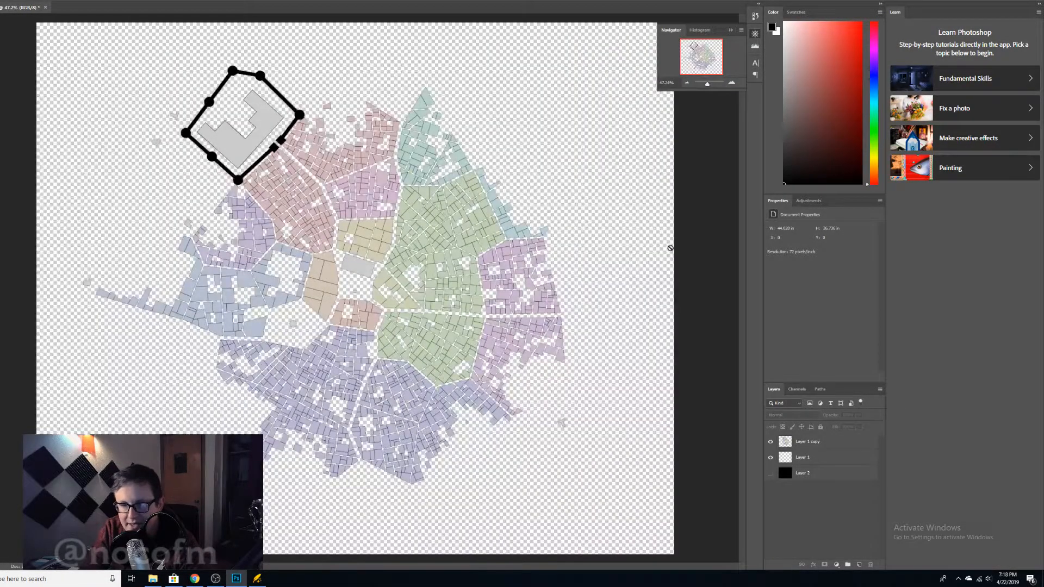
# Examine the buildings and cleared gaps around the central square at 200% zoom.
pyautogui.click(734, 83)
pyautogui.click(734, 83)
pyautogui.click(734, 83)
pyautogui.click(734, 83)
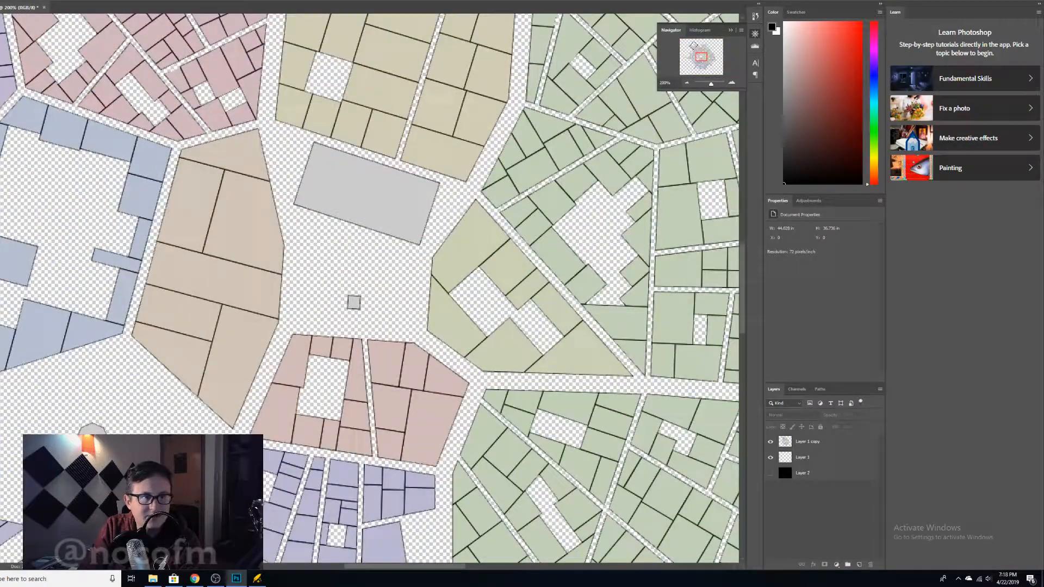
pyautogui.click(0, 30)
pyautogui.click(18, 30)
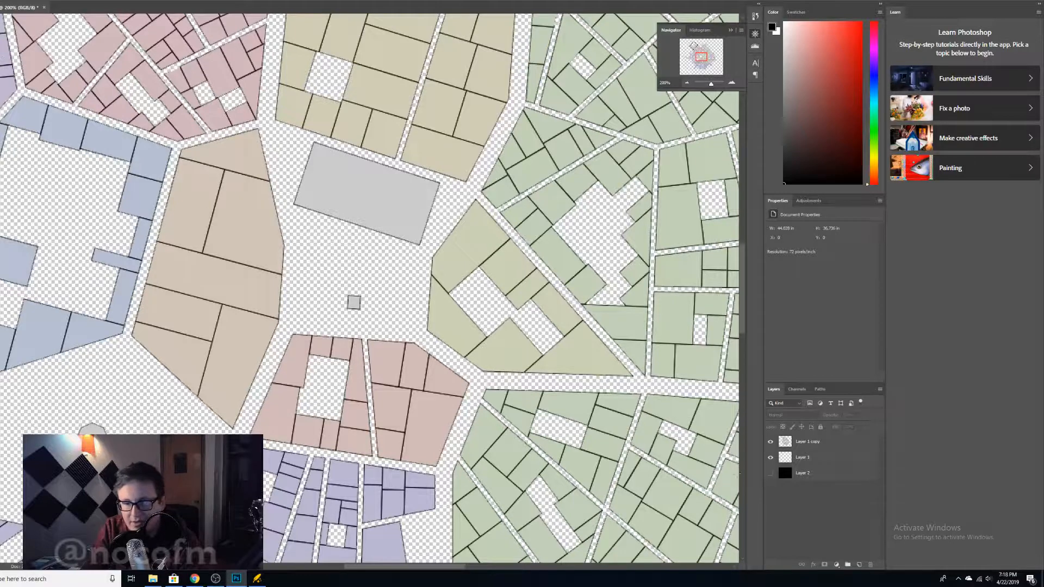
# Cut the small grey octagonal building southwest of the central square out of Layer 1 copy.
pyautogui.click(820, 439)
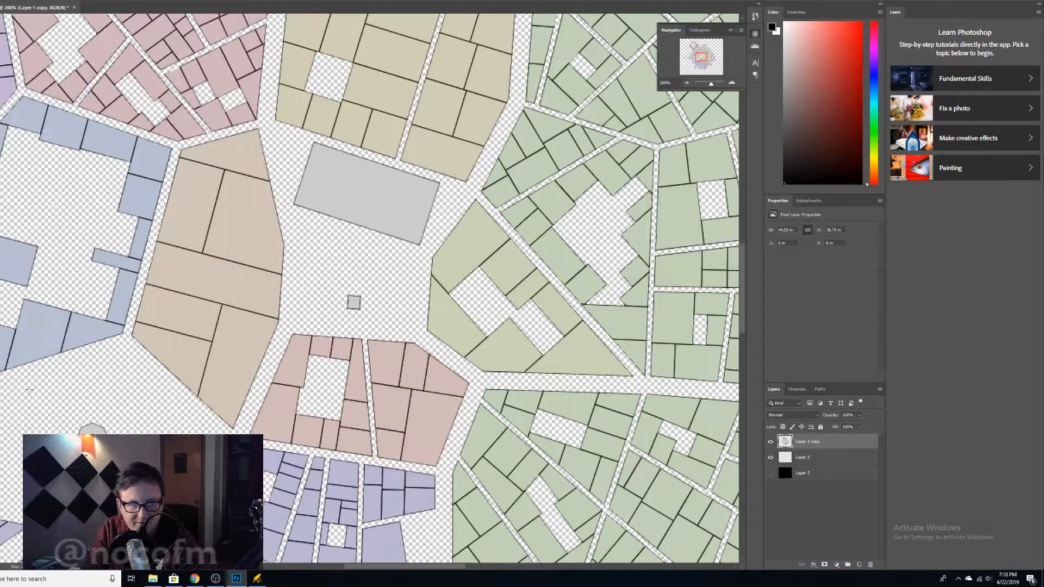
pyautogui.moveTo(52, 401); pyautogui.dragTo(132, 443)
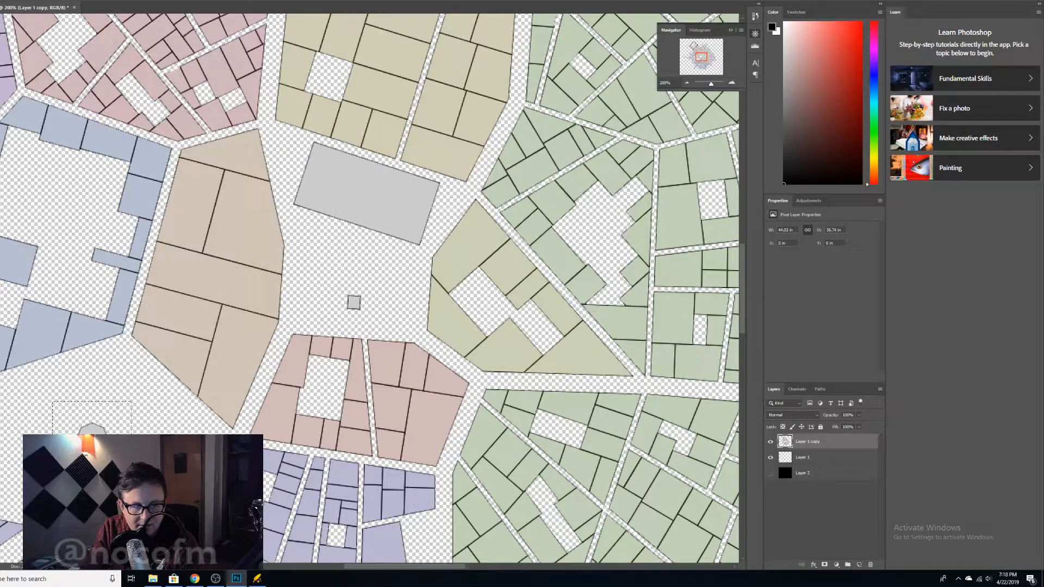
pyautogui.hotkey('ctrl', 'x')
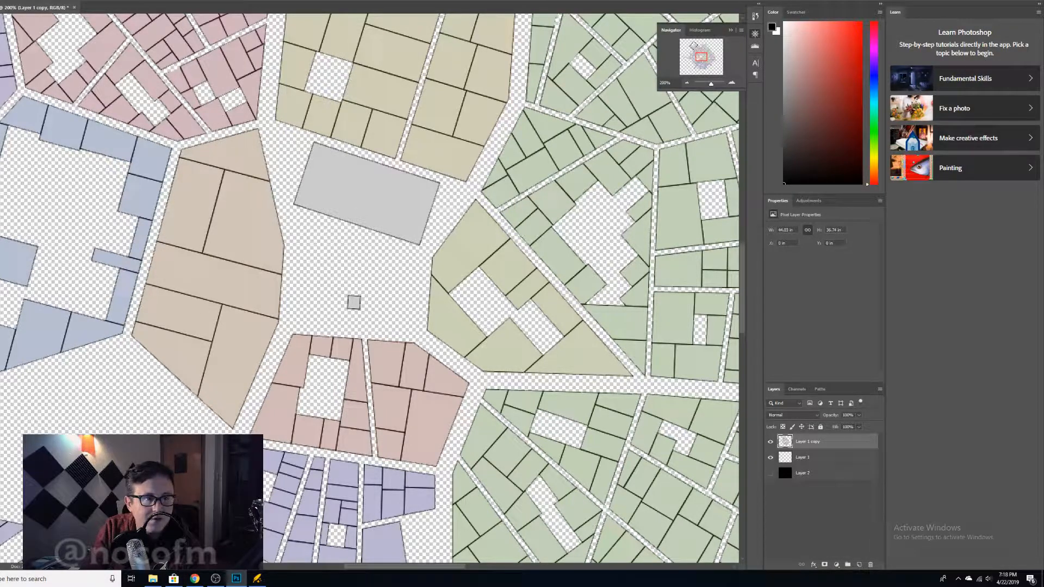
# Erase the small grey square in the central plaza and paste the cut octagonal building there on a new layer.
pyautogui.moveTo(361, 311); pyautogui.dragTo(360, 295)
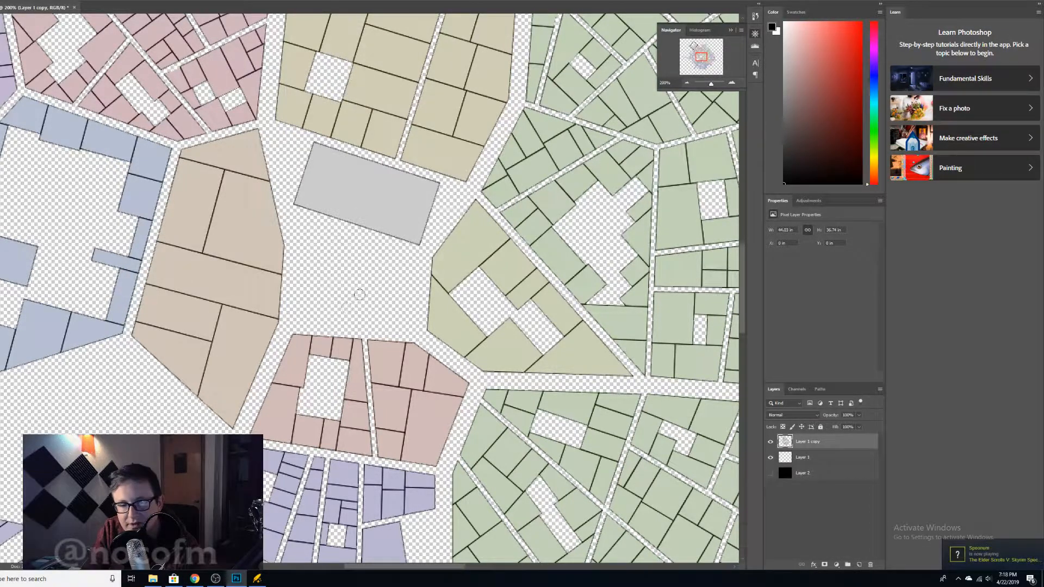
pyautogui.click(860, 565)
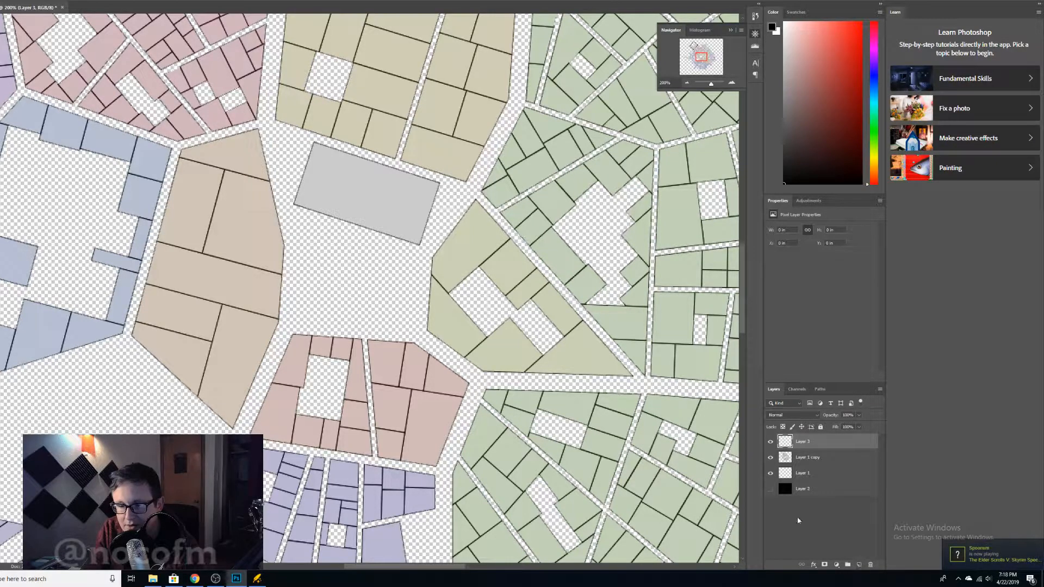
pyautogui.click(354, 288)
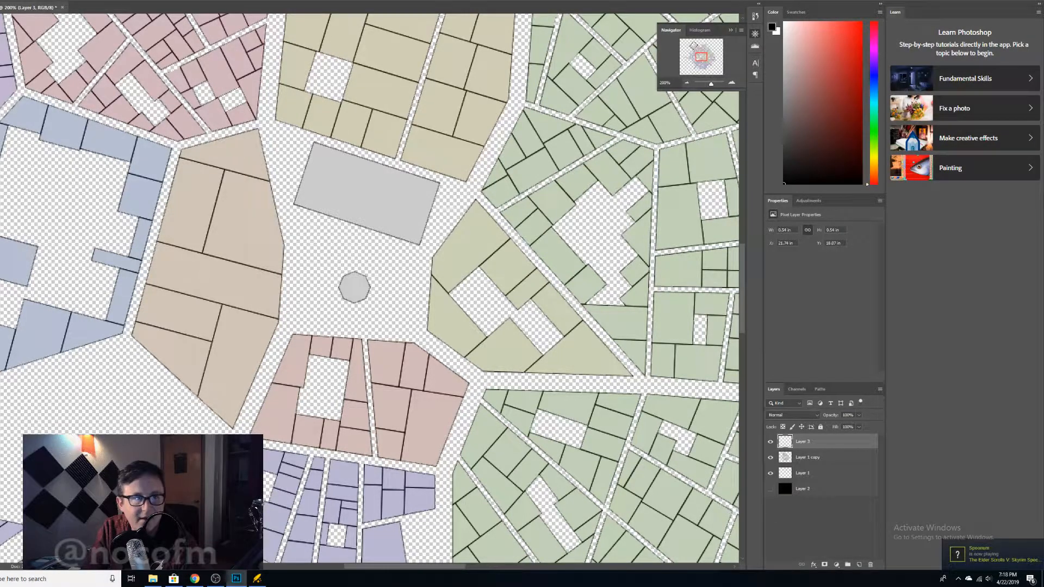
# Scale the pasted octagon up to about 1.4 in wide and place it in the plaza below the grey rectangular building.
pyautogui.moveTo(354, 284)
pyautogui.mouseDown()
pyautogui.moveTo(418, 341)
pyautogui.moveTo(366, 291)
pyautogui.moveTo(407, 334)
pyautogui.moveTo(373, 298)
pyautogui.mouseUp()
pyautogui.hotkey('ctrl', 't')
pyautogui.press('Return')
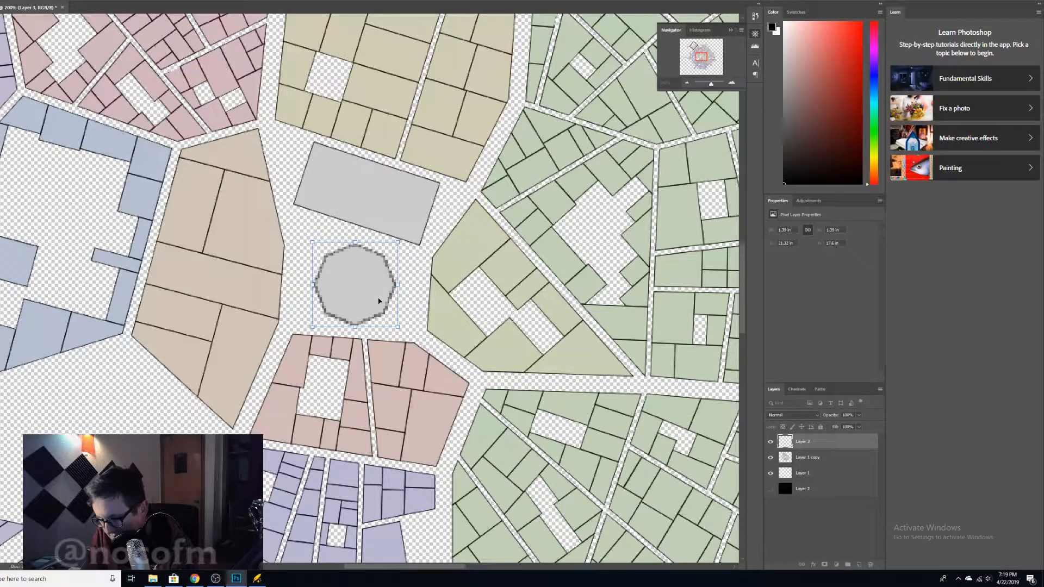
pyautogui.moveTo(381, 297); pyautogui.dragTo(378, 293)
pyautogui.press('Return')
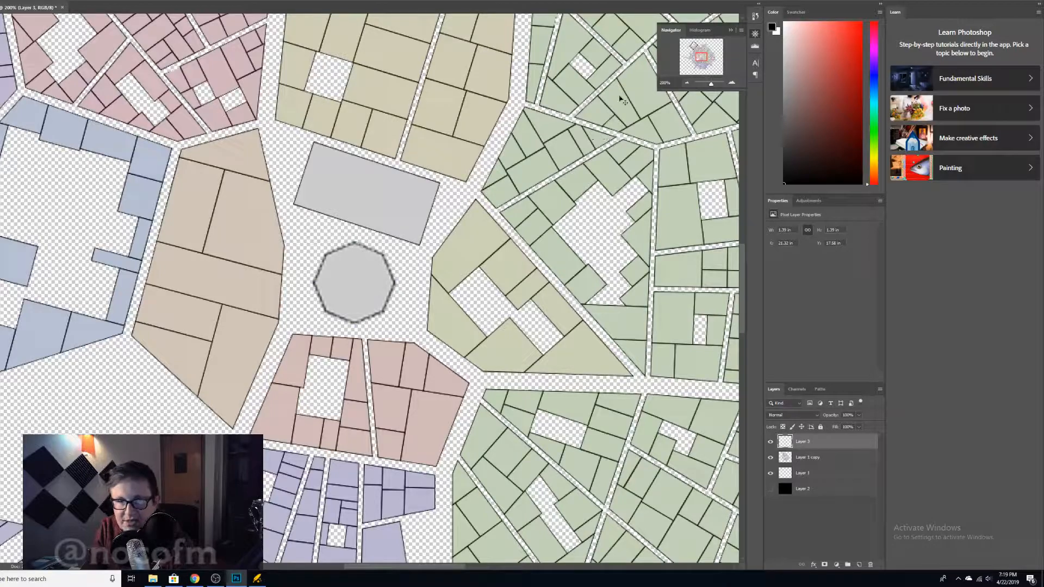
# Examine the whole city map with the enlarged octagonal building in the central plaza.
pyautogui.click(688, 84)
pyautogui.click(688, 84)
pyautogui.click(687, 83)
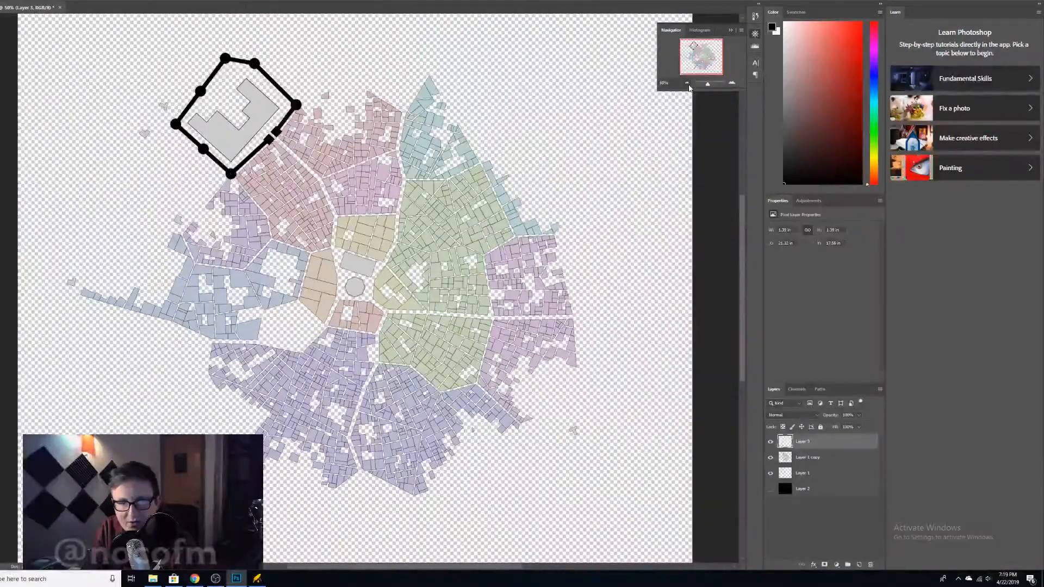
pyautogui.click(734, 85)
pyautogui.click(734, 85)
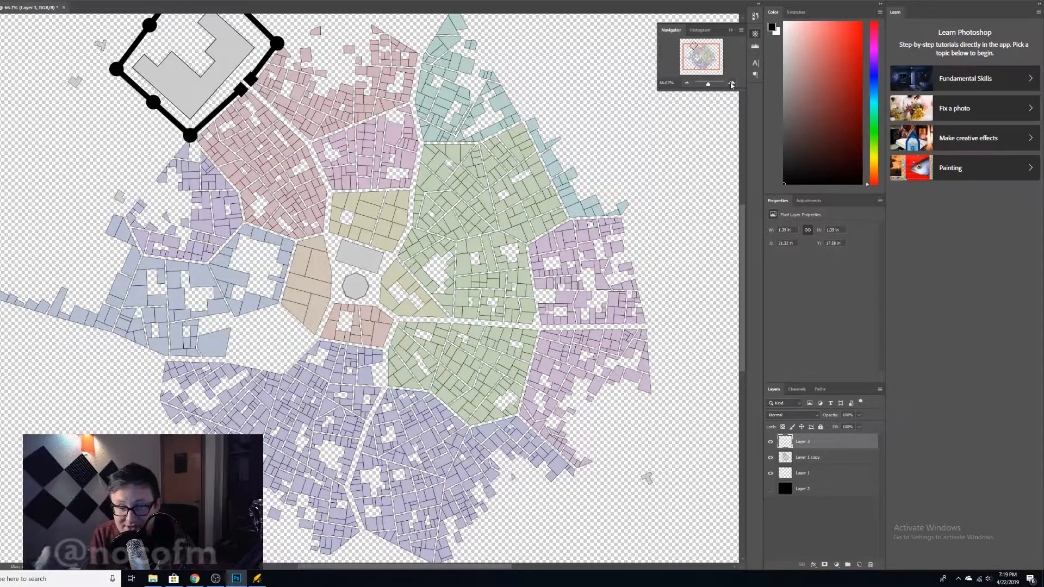
pyautogui.hotkey('alt', 'Tab')
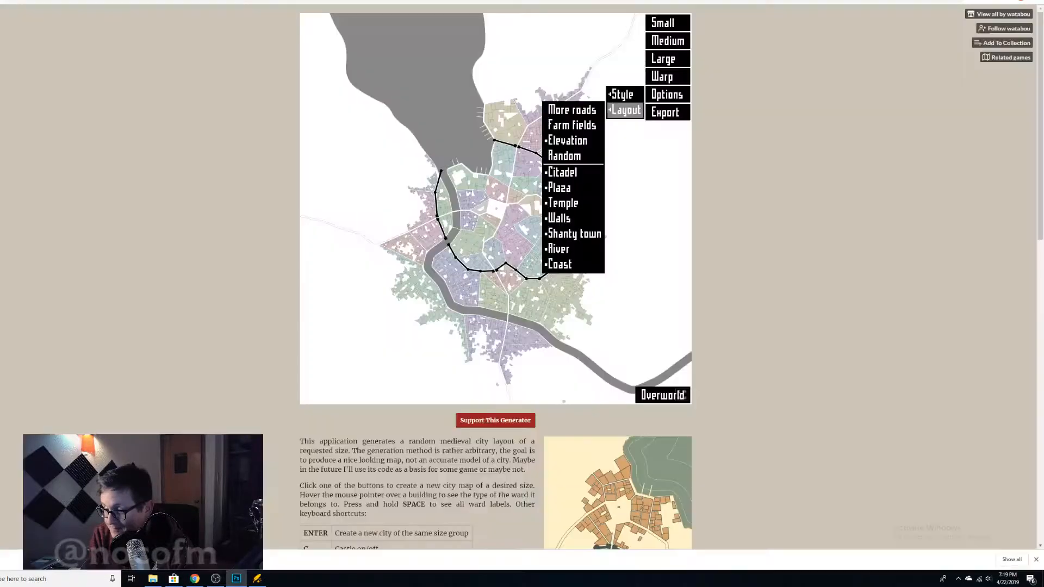
pyautogui.hotkey('ctrl', 'Tab')
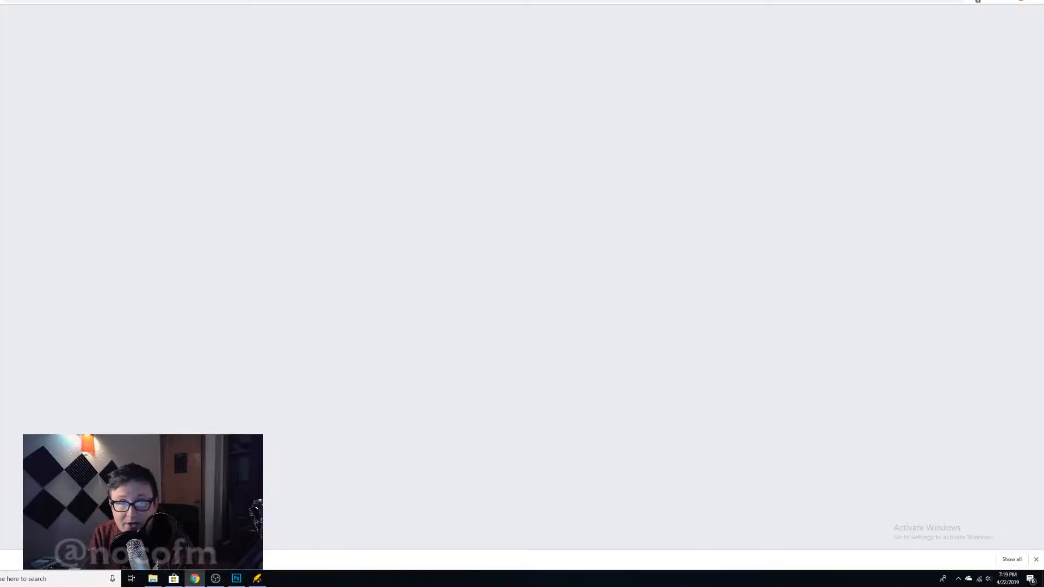
pyautogui.hotkey('ctrl', 'shift', 'Tab')
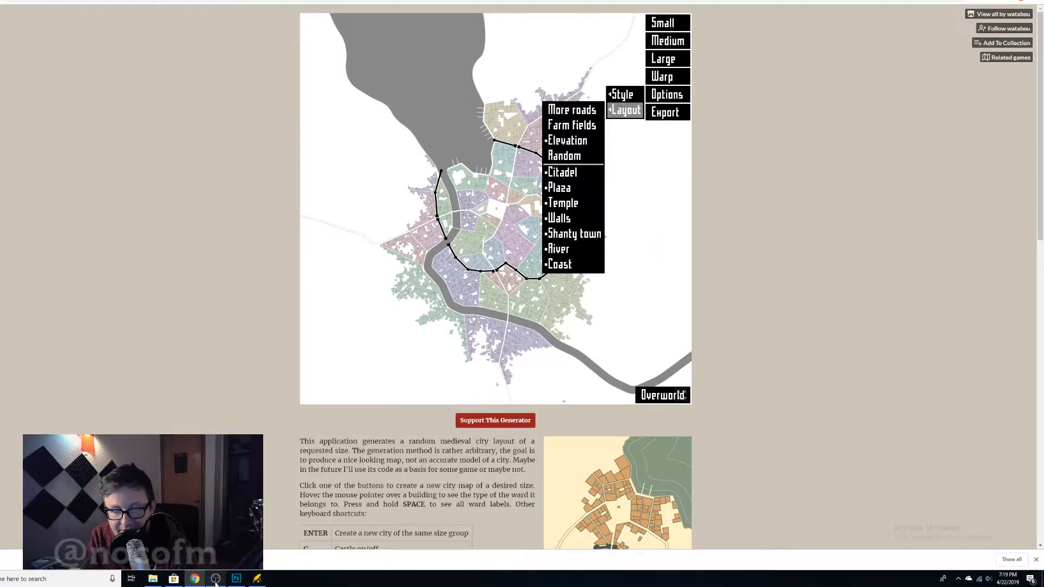
pyautogui.click(248, 581)
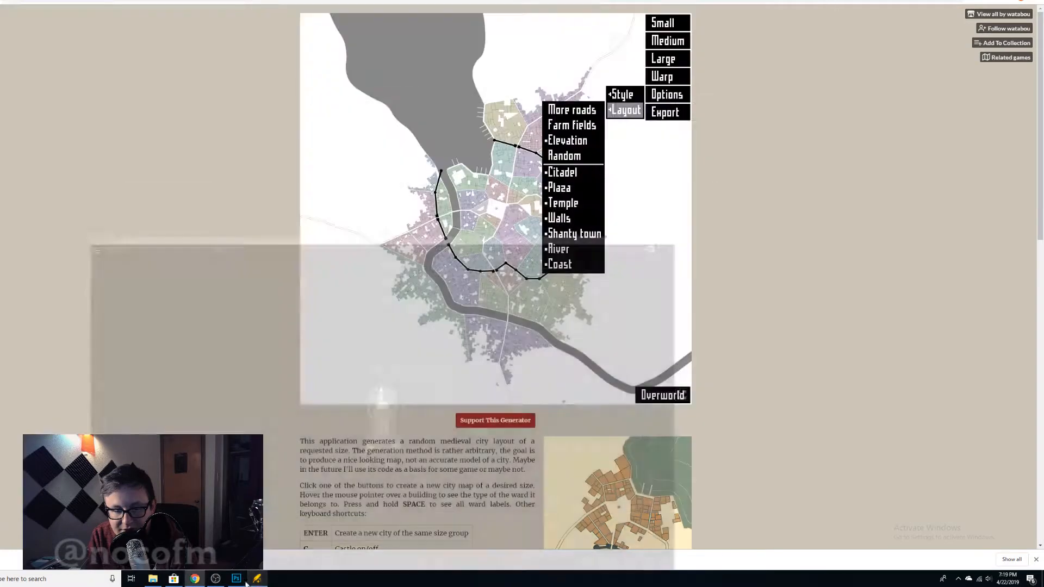
pyautogui.click(237, 581)
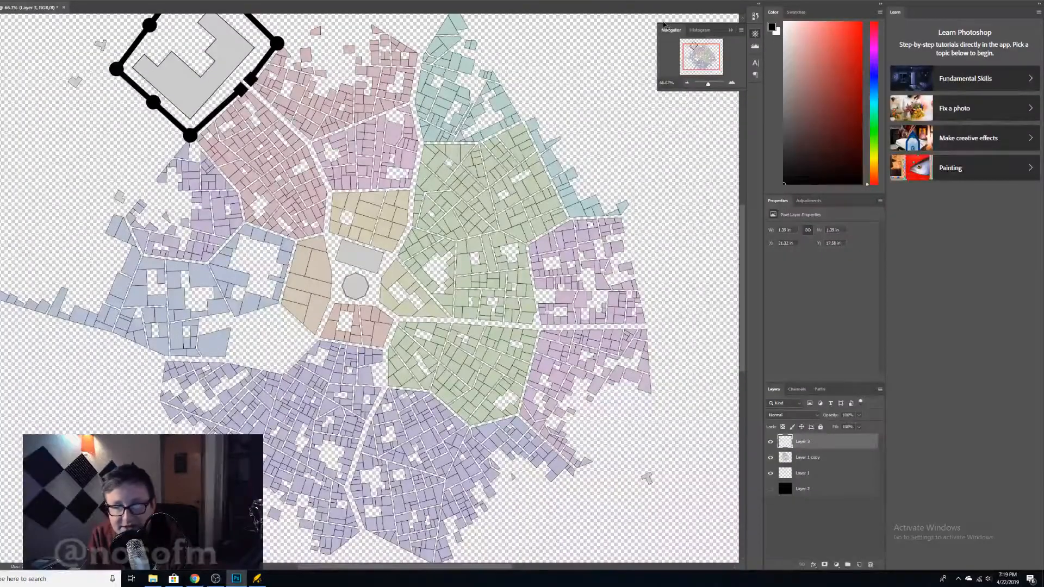
# Open the Export As settings for the finished city map.
pyautogui.click(687, 82)
pyautogui.click(687, 82)
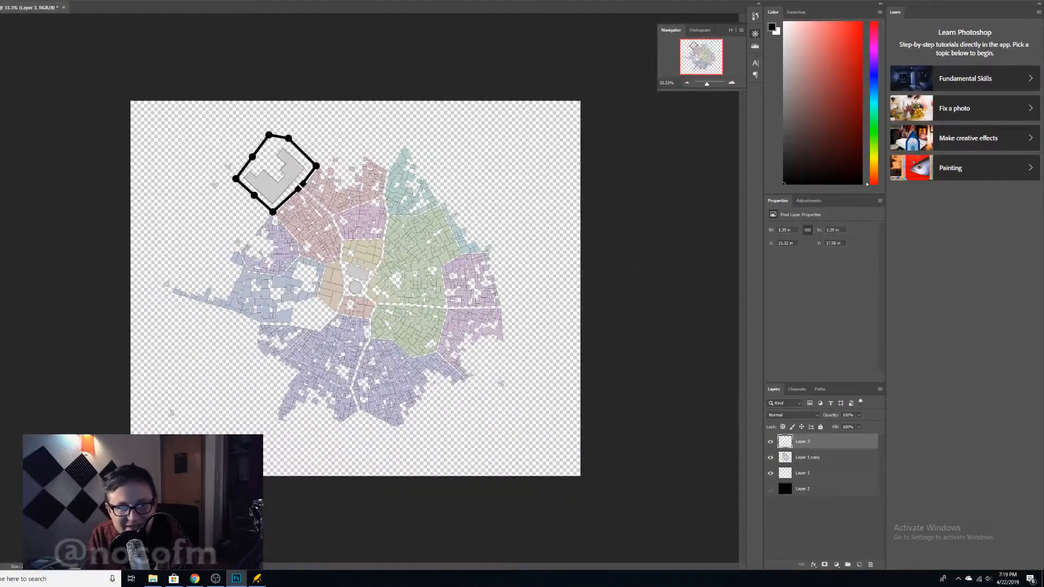
pyautogui.click(1, 1)
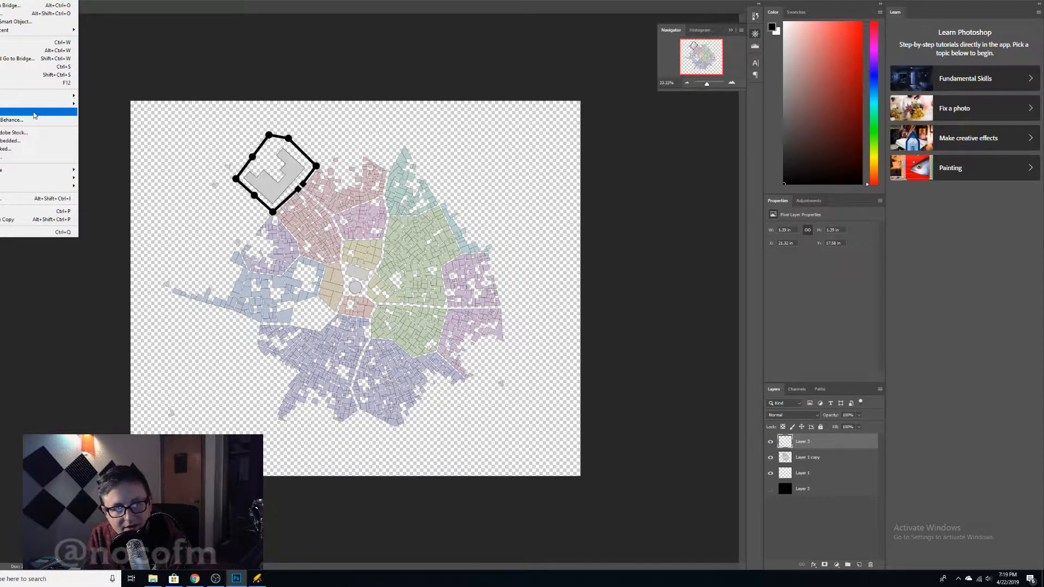
pyautogui.moveTo(35, 96)
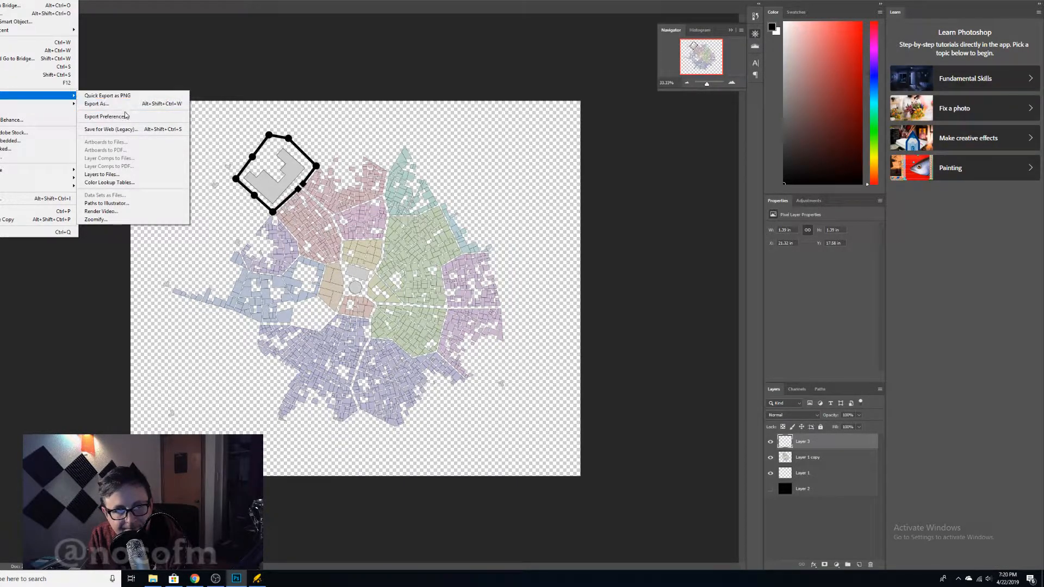
pyautogui.click(124, 104)
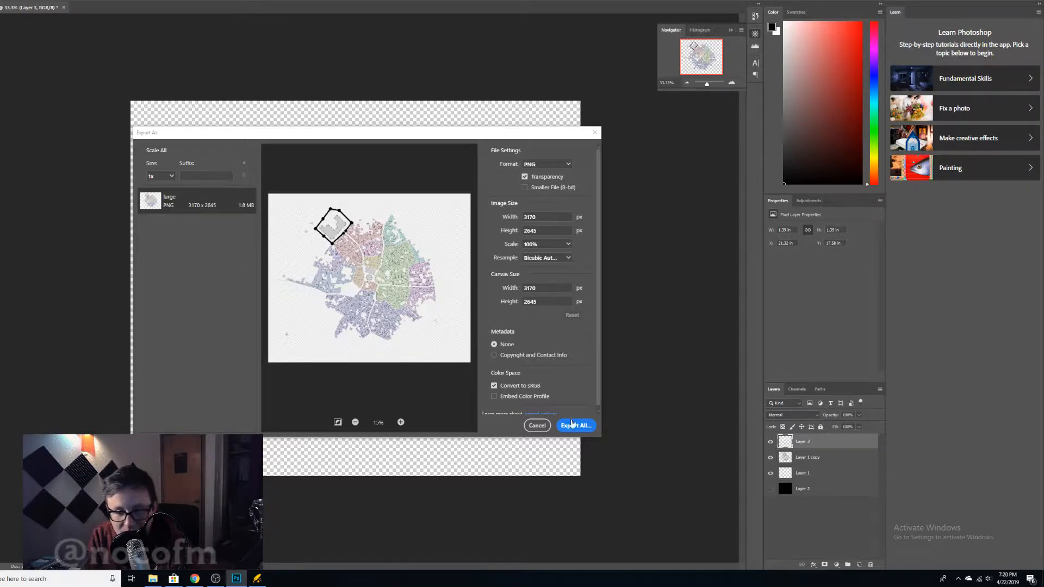
# Check the available export formats, the map preview and the remaining export settings, keeping PNG with transparency.
pyautogui.click(546, 167)
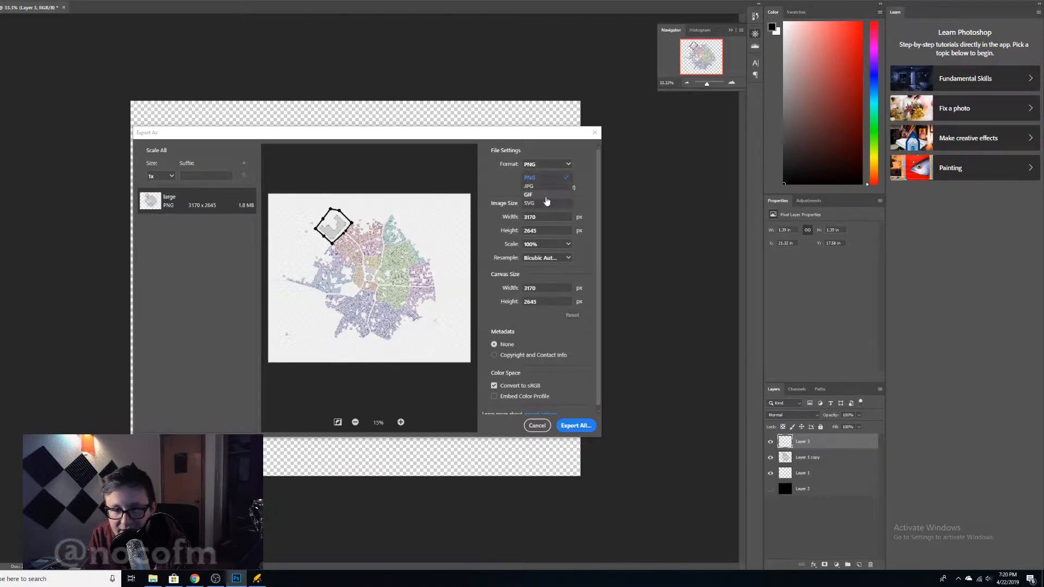
pyautogui.click(550, 165)
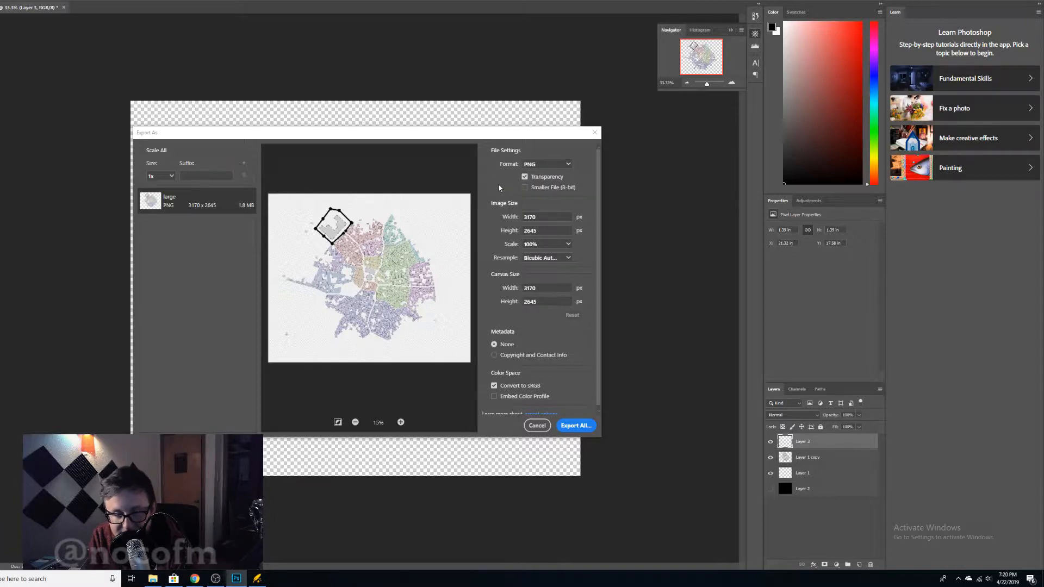
pyautogui.click(401, 423)
pyautogui.click(401, 423)
pyautogui.click(355, 422)
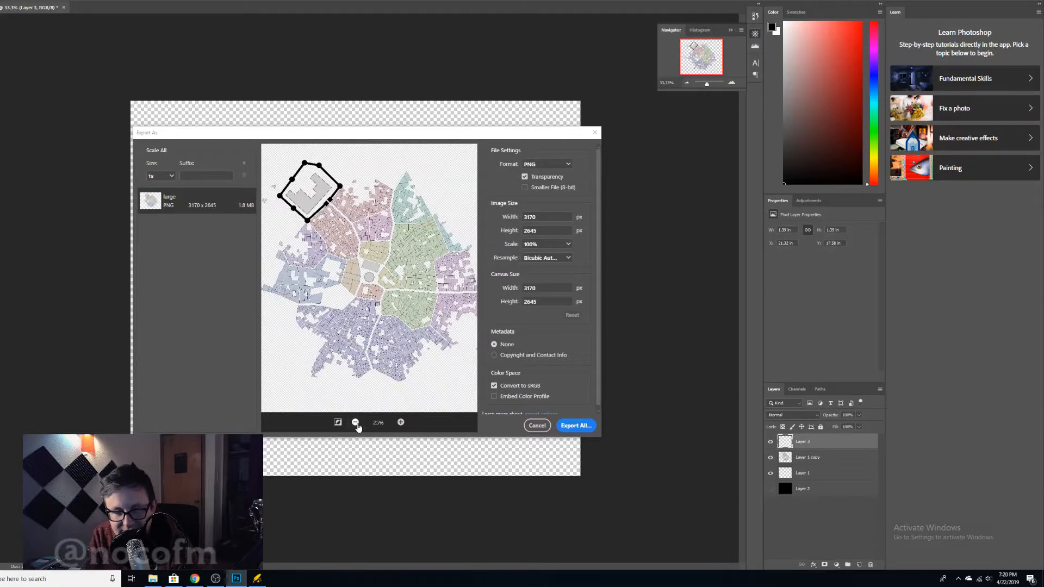
pyautogui.click(355, 423)
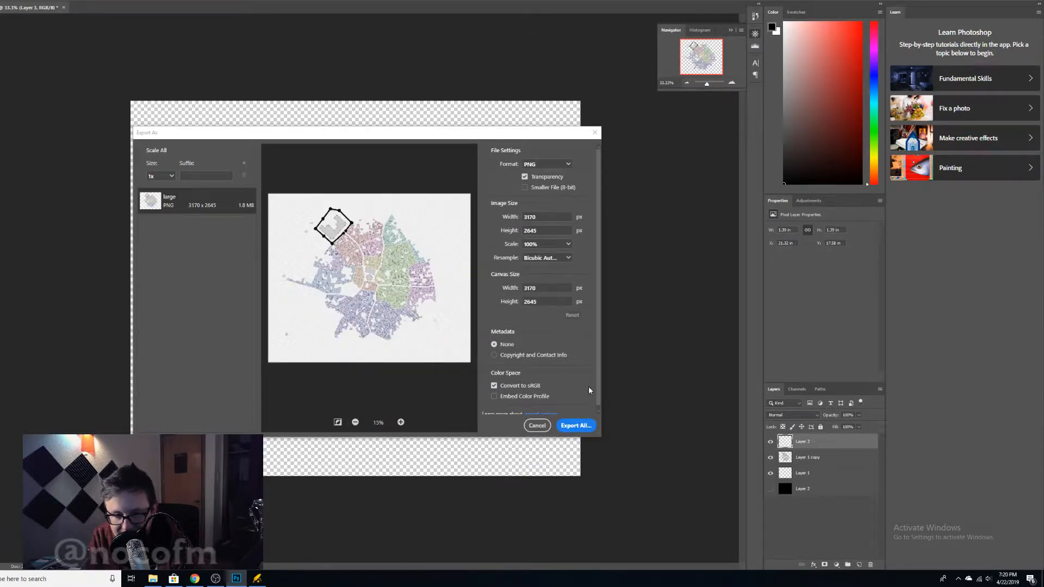
pyautogui.scroll(-1, 589, 386)
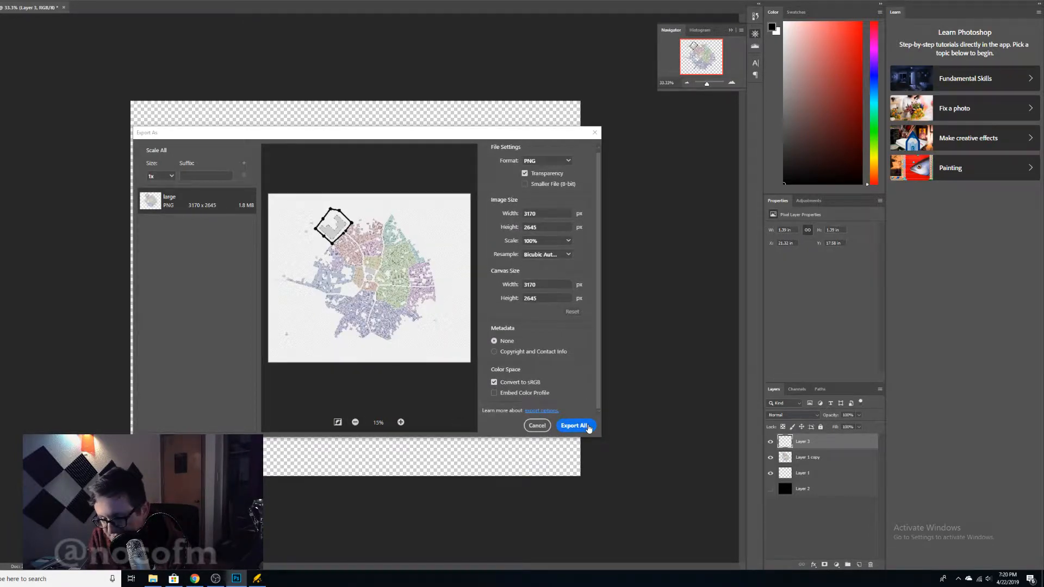
pyautogui.scroll(1, 578, 400)
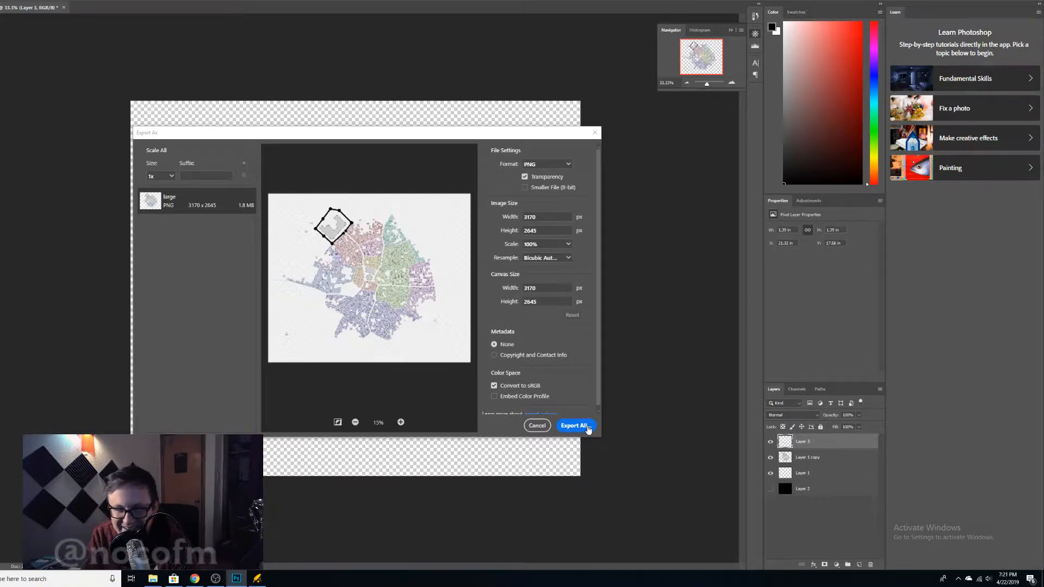
# Start the PNG export and choose the first subfolder of Wonderdraft's assets folder, under the user profile's AppData, as its destination.
pyautogui.click(587, 429)
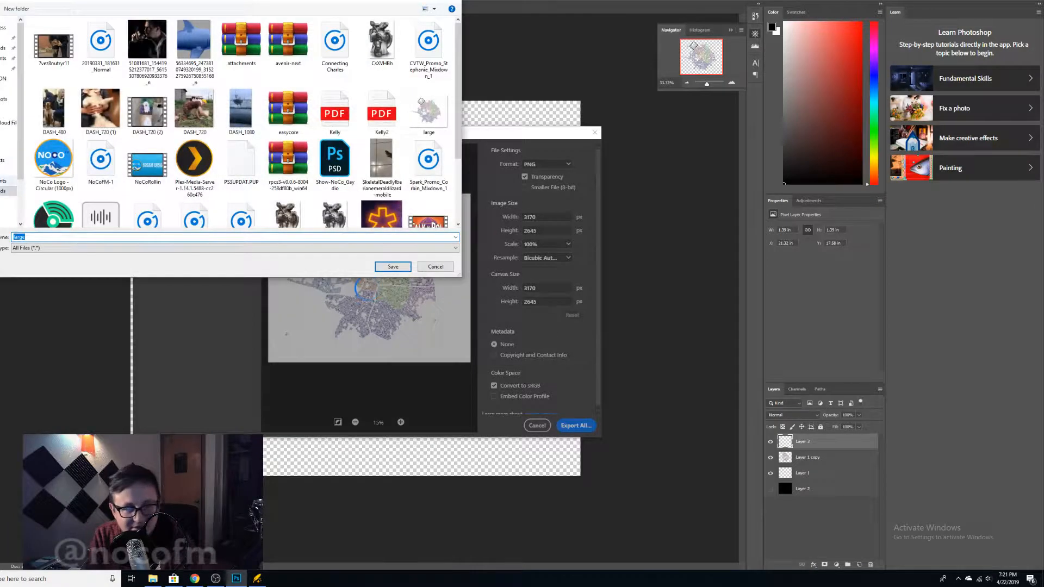
pyautogui.scroll(-1, 7, 208)
pyautogui.click(7, 204)
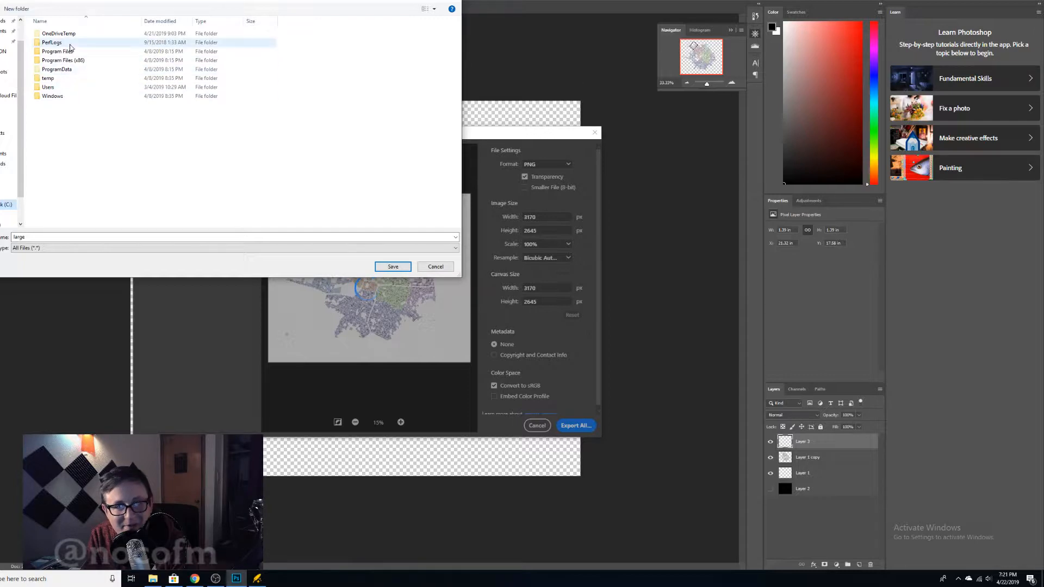
pyautogui.doubleClick(71, 87)
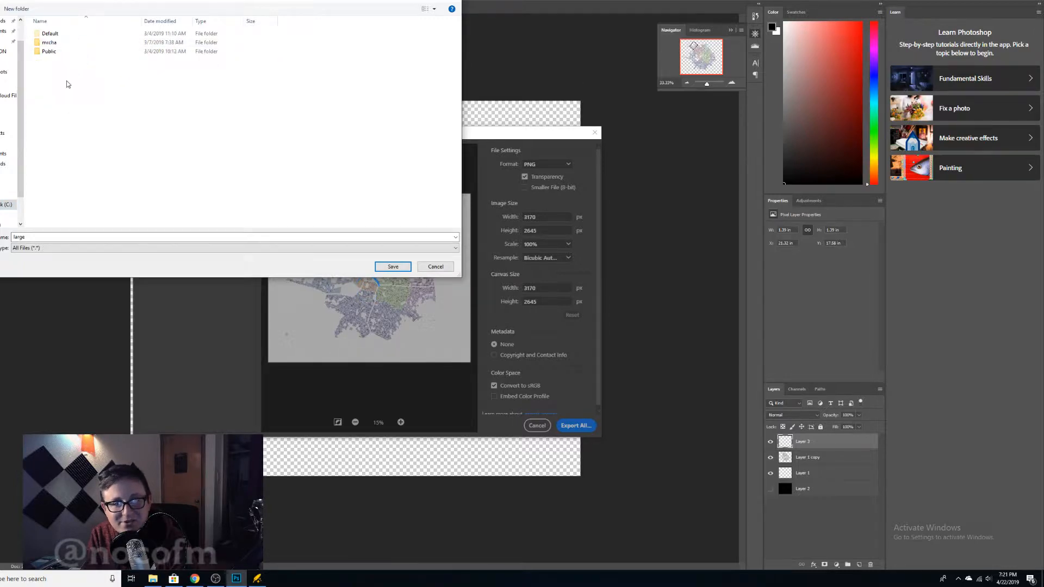
pyautogui.doubleClick(69, 43)
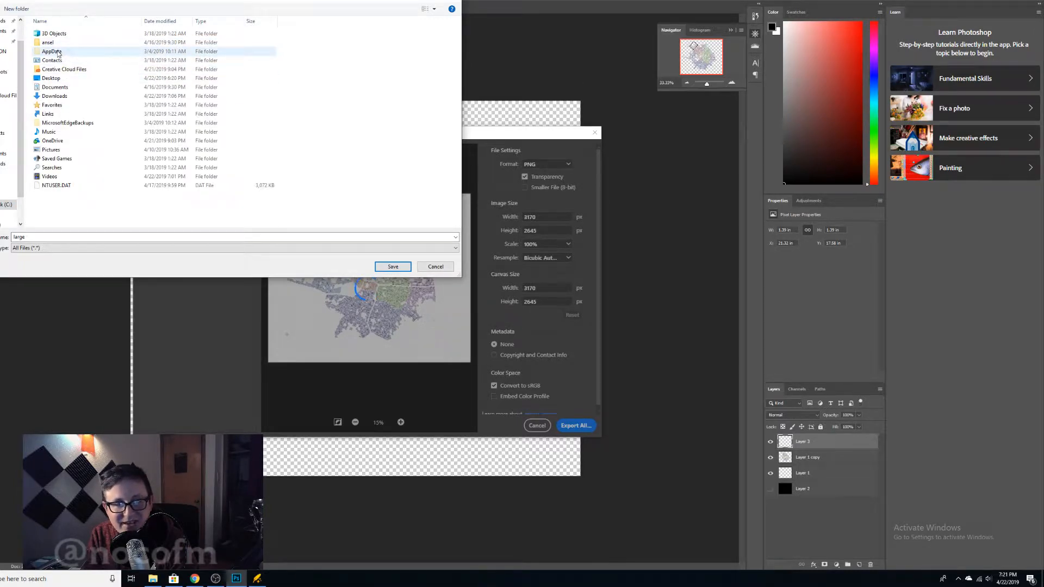
pyautogui.doubleClick(58, 53)
pyautogui.doubleClick(57, 52)
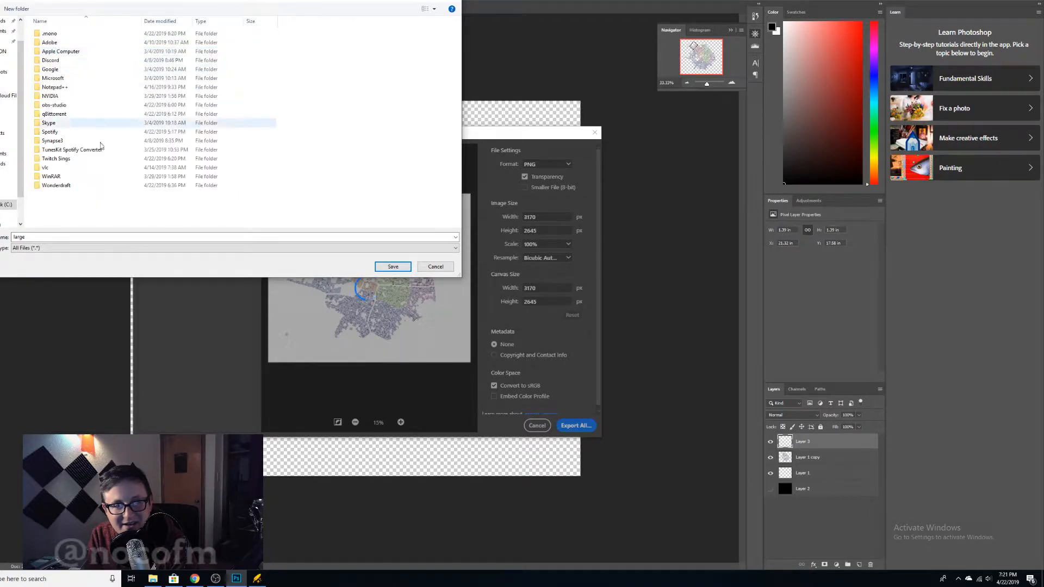
pyautogui.doubleClick(61, 185)
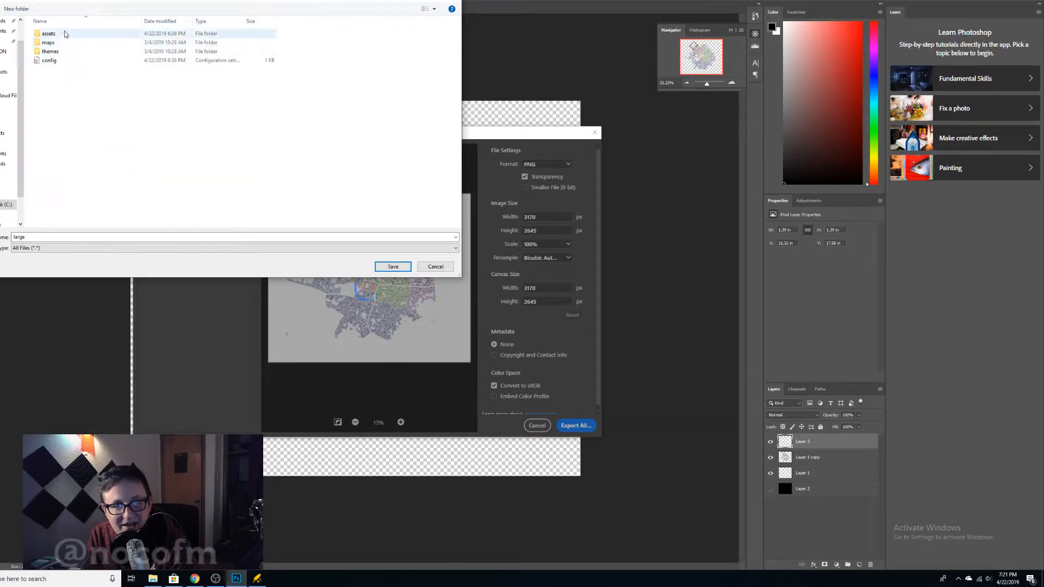
pyautogui.doubleClick(64, 34)
pyautogui.doubleClick(65, 34)
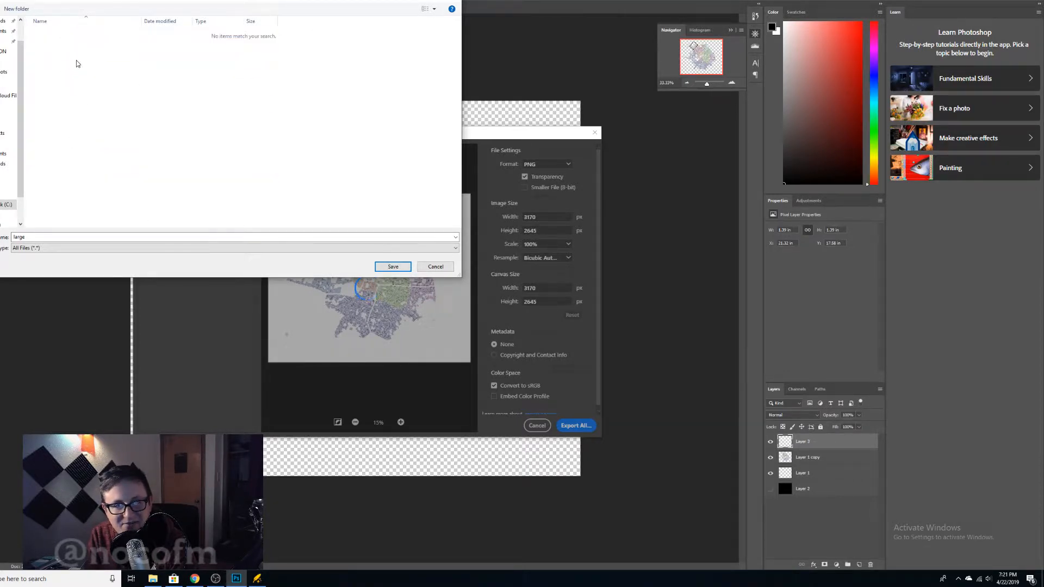
# Name the exported map file elenar and save it in the chosen assets subfolder.
pyautogui.doubleClick(220, 237)
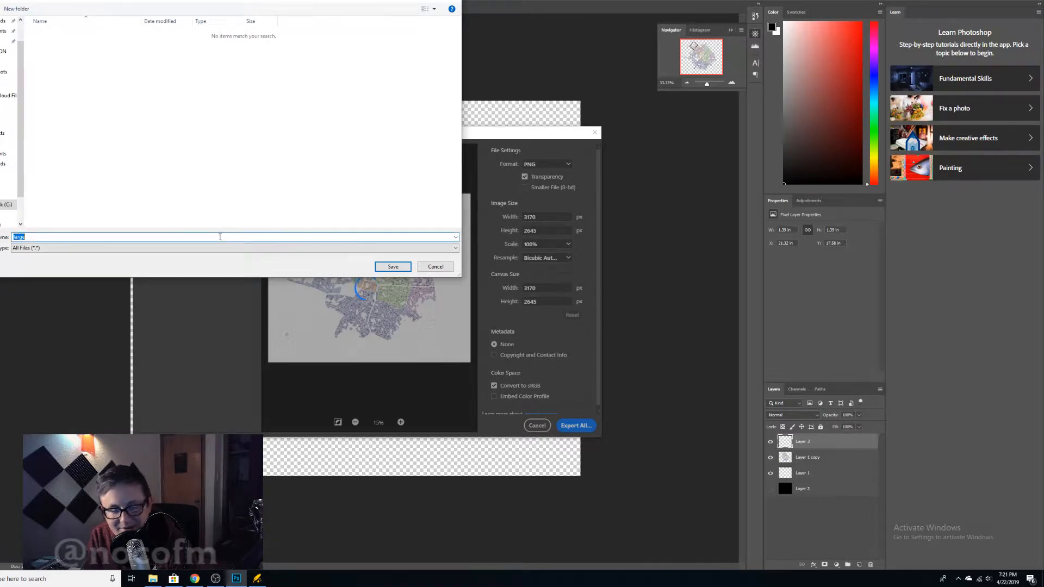
pyautogui.write('eleb')
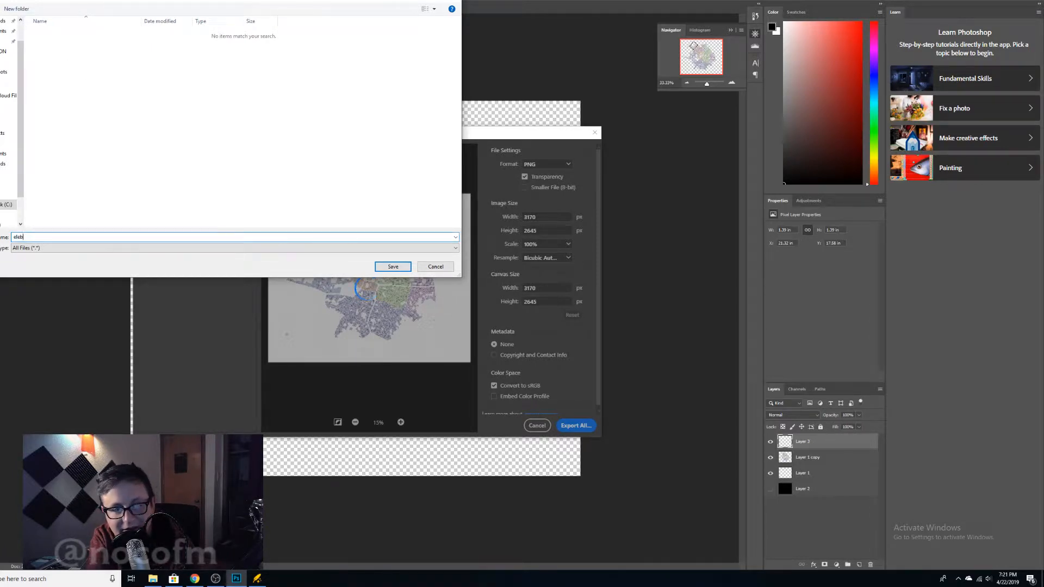
pyautogui.press('BackSpace')
pyautogui.write('nar')
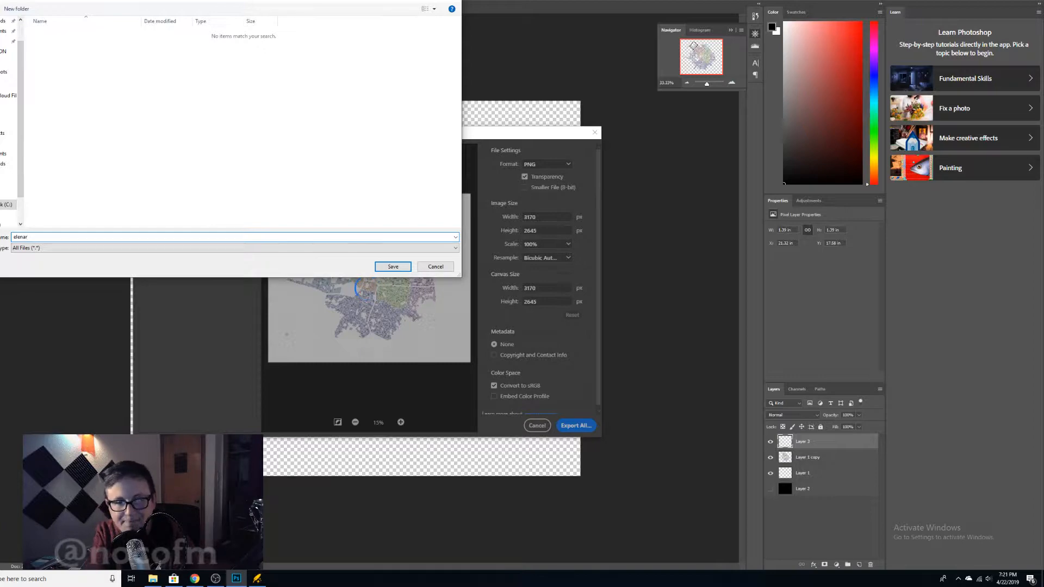
pyautogui.press('Return')
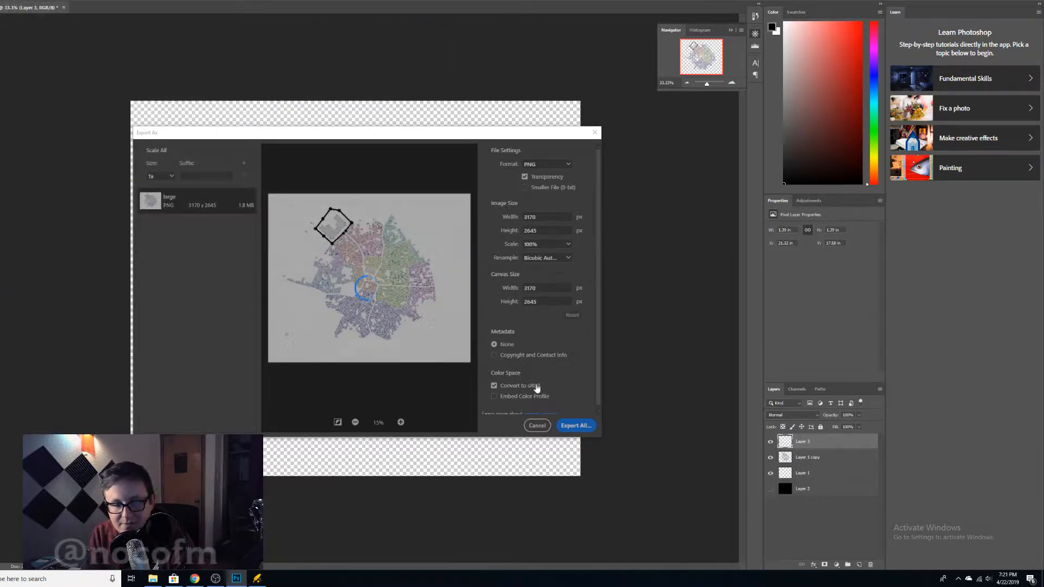
# Close the running Wonderdraft window and launch Wonderdraft again.
pyautogui.click(257, 578)
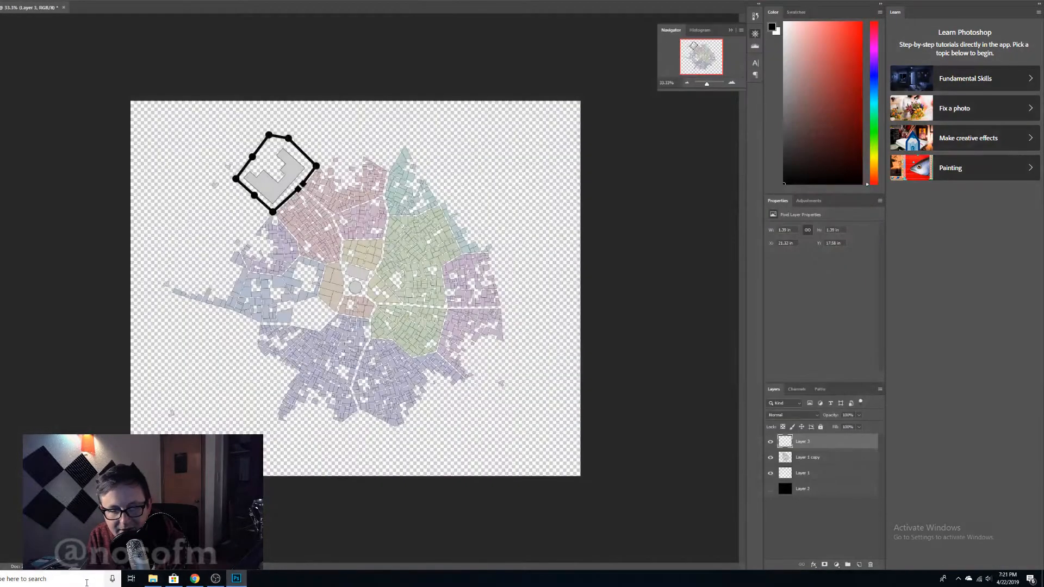
pyautogui.click(87, 581)
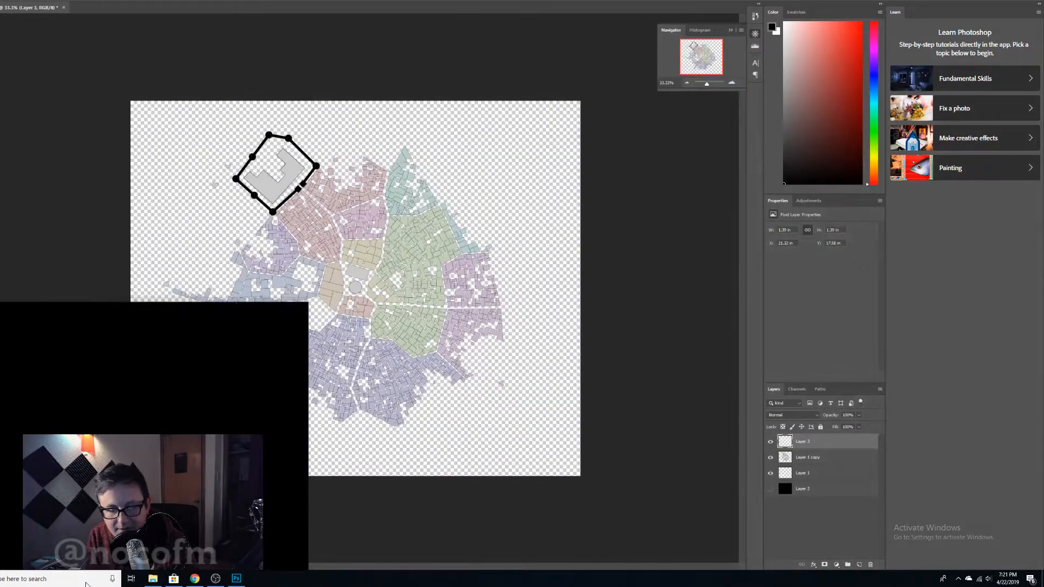
pyautogui.write('w')
pyautogui.click(27, 342)
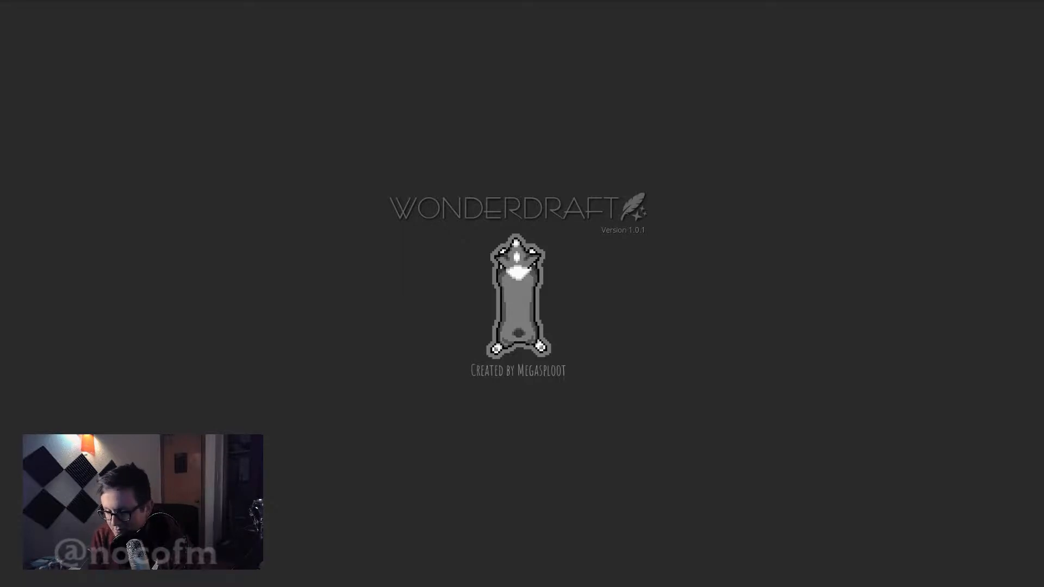
# Create a new landscape map from the 4K Ultra HD template, 3840 by 2160 px, with the Eastward theme.
pyautogui.click(29, 0)
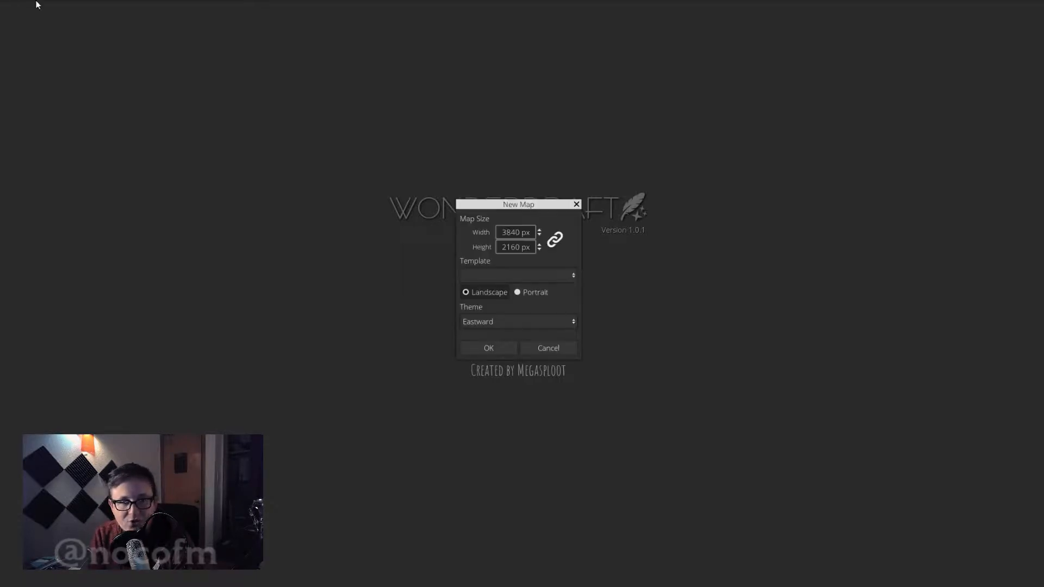
pyautogui.click(550, 273)
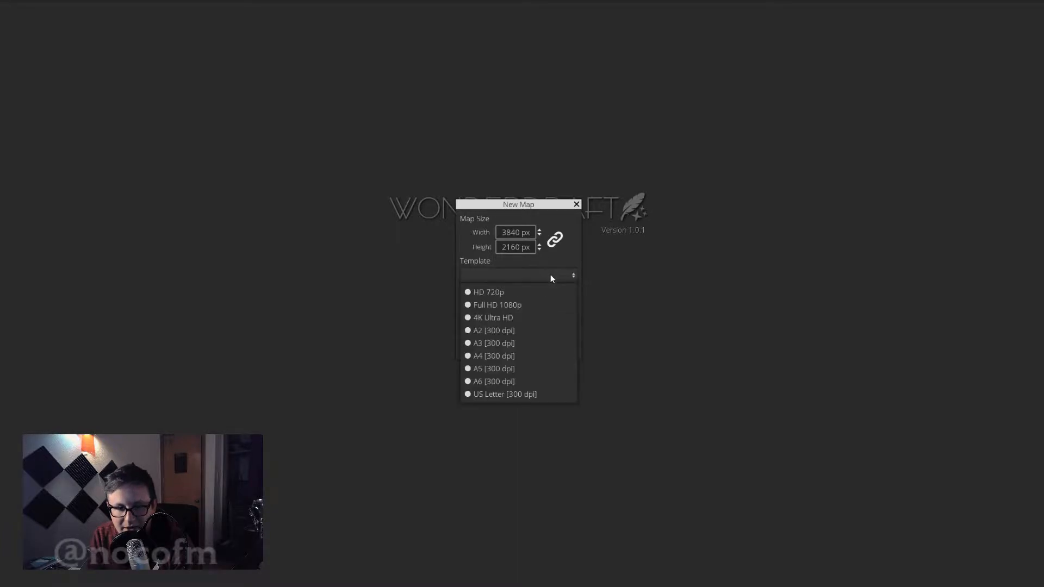
pyautogui.click(504, 322)
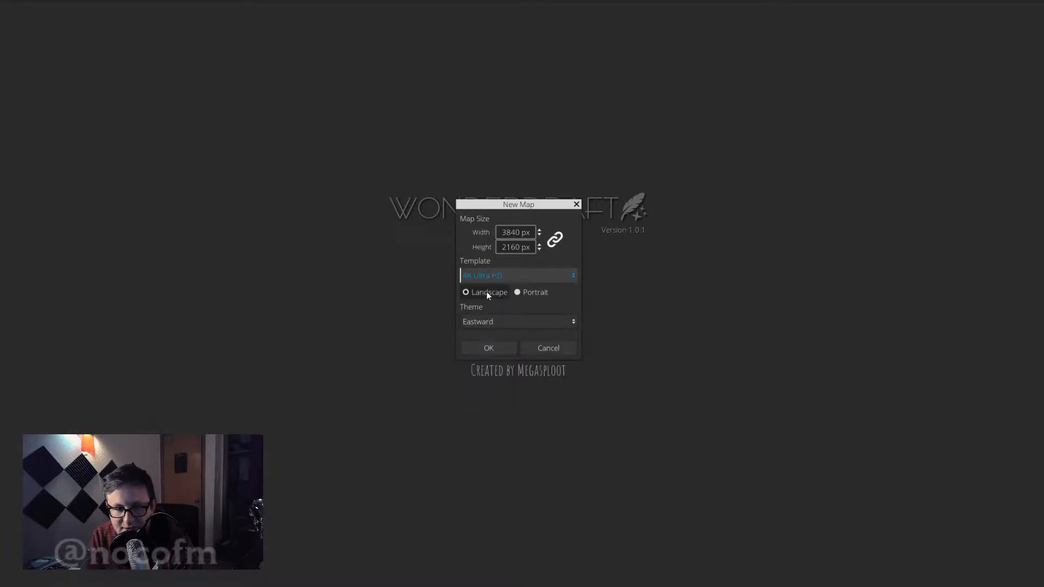
pyautogui.click(486, 292)
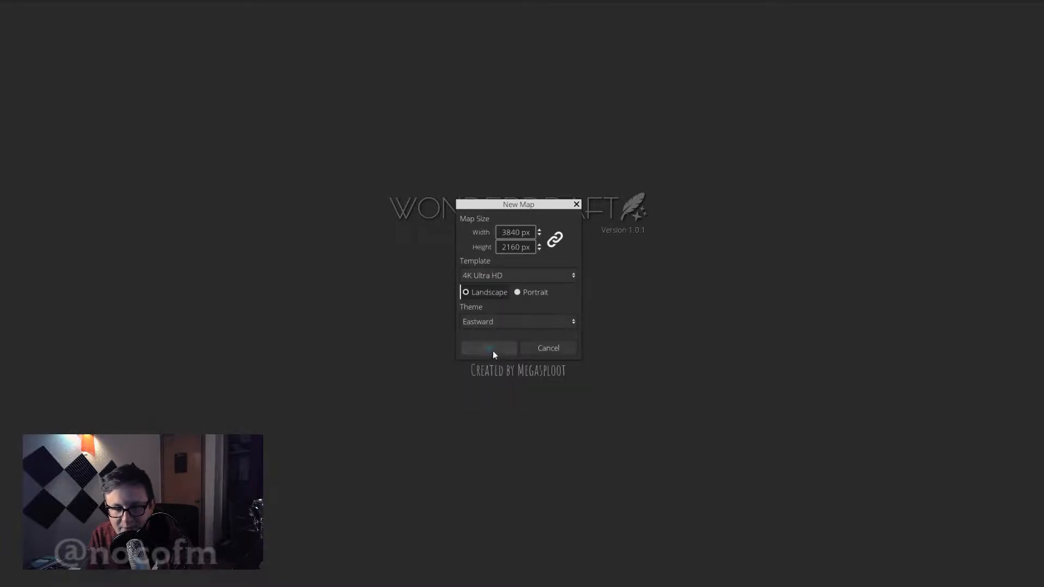
pyautogui.click(488, 320)
pyautogui.click(494, 319)
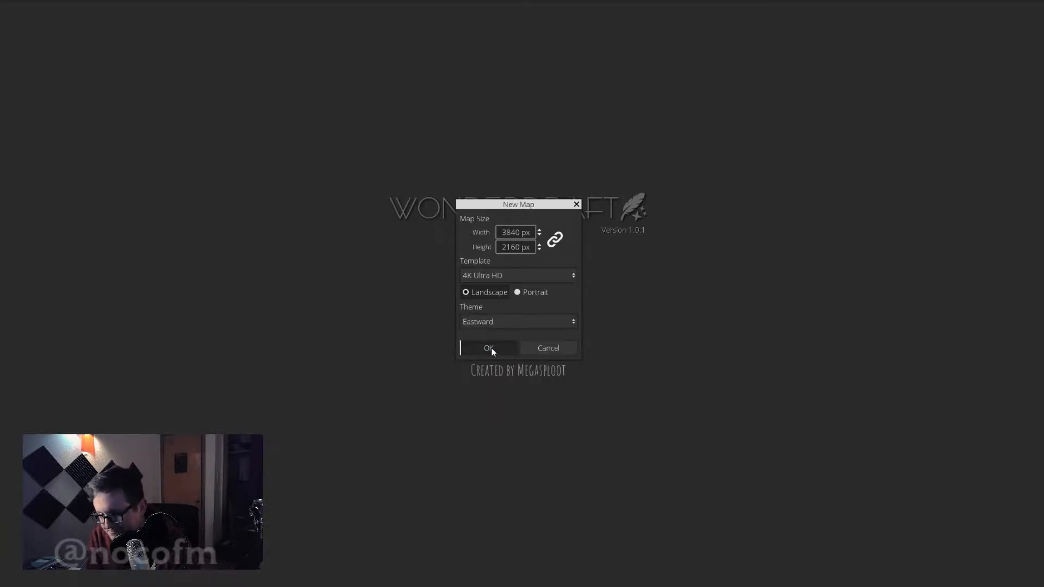
pyautogui.click(489, 348)
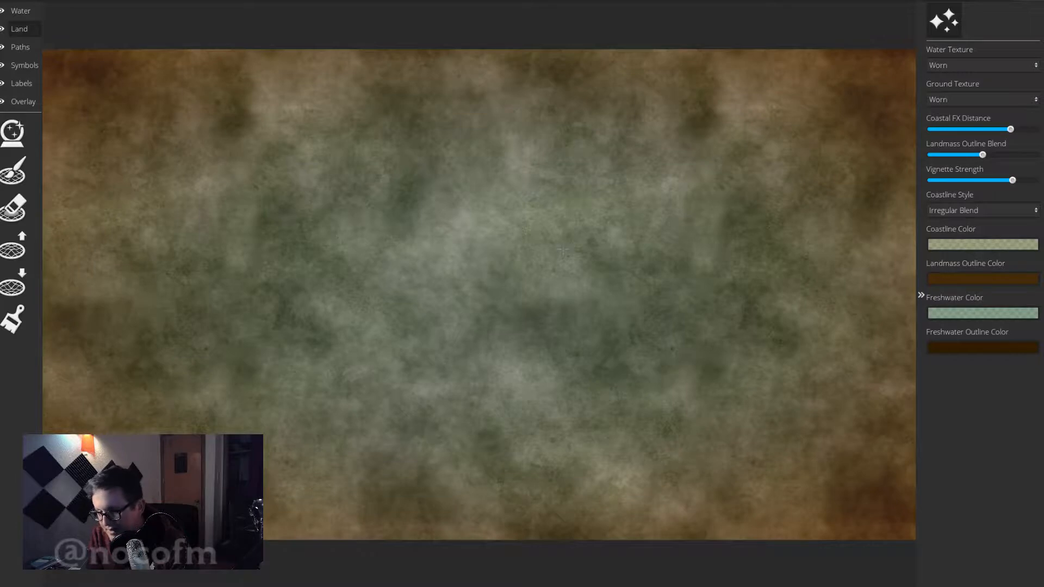
# Generate a random landmass with the Uniform pattern, and regenerate it once for a different coastline.
pyautogui.click(18, 179)
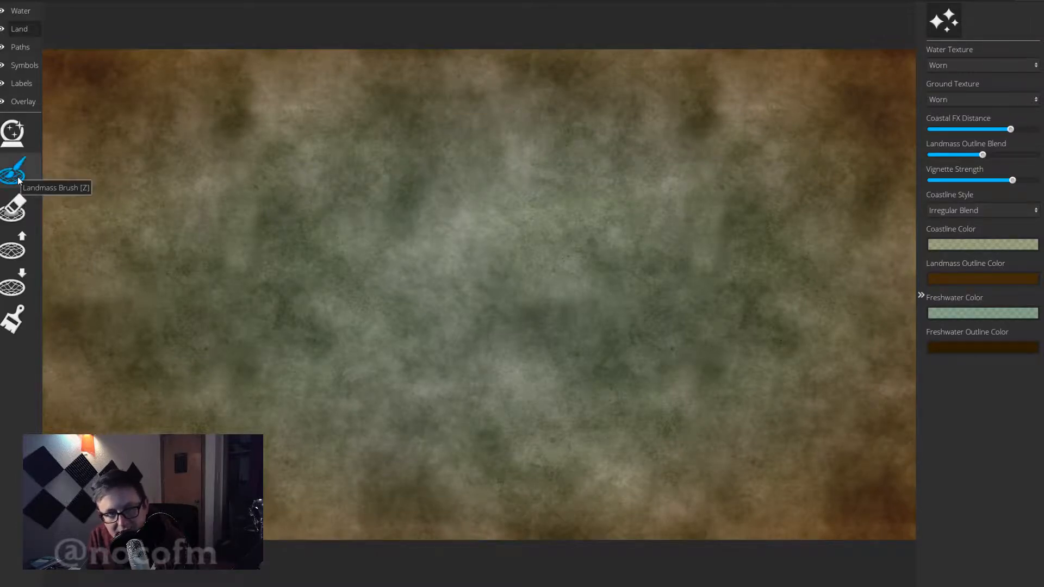
pyautogui.click(16, 142)
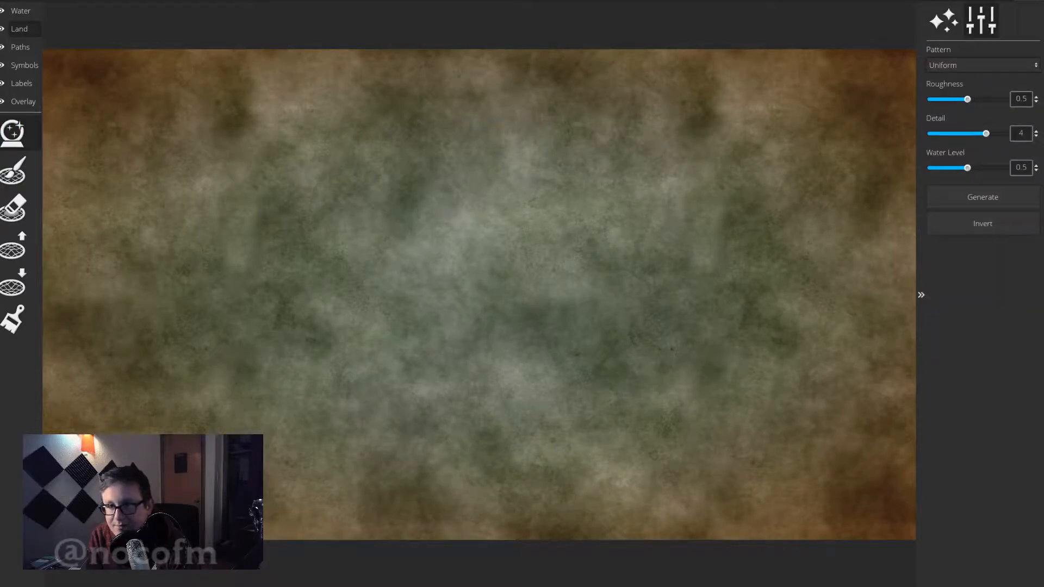
pyautogui.click(1012, 65)
pyautogui.click(1010, 66)
pyautogui.click(994, 196)
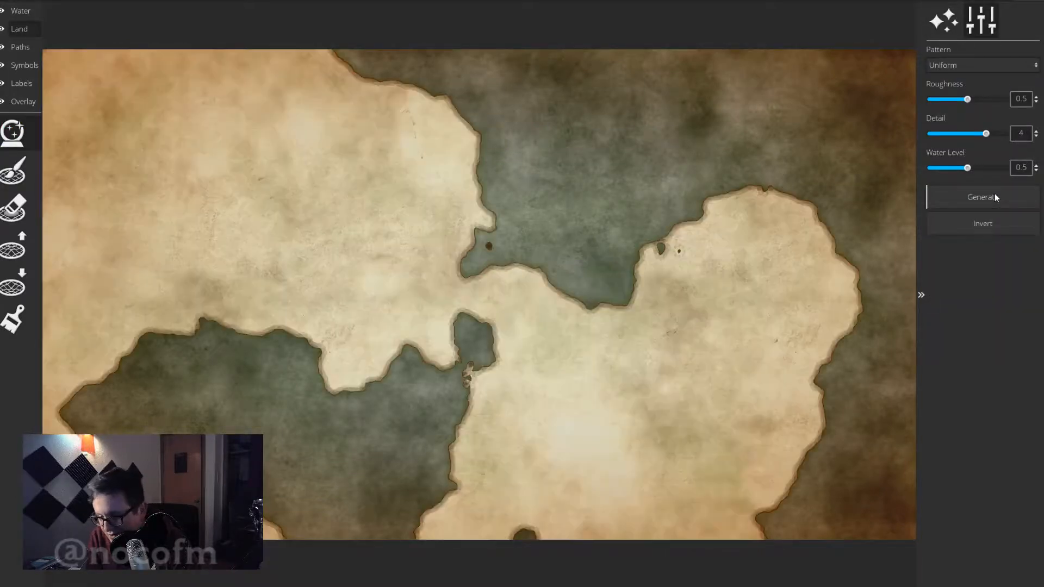
pyautogui.click(994, 195)
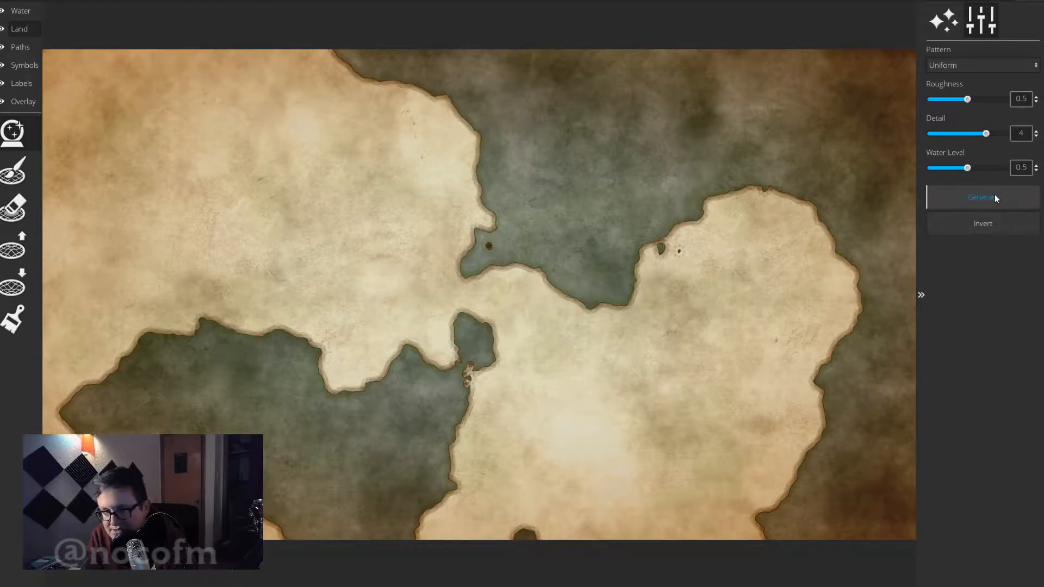
# Try generating the landmass with the Continent pattern and with the Archipelago pattern.
pyautogui.click(1004, 65)
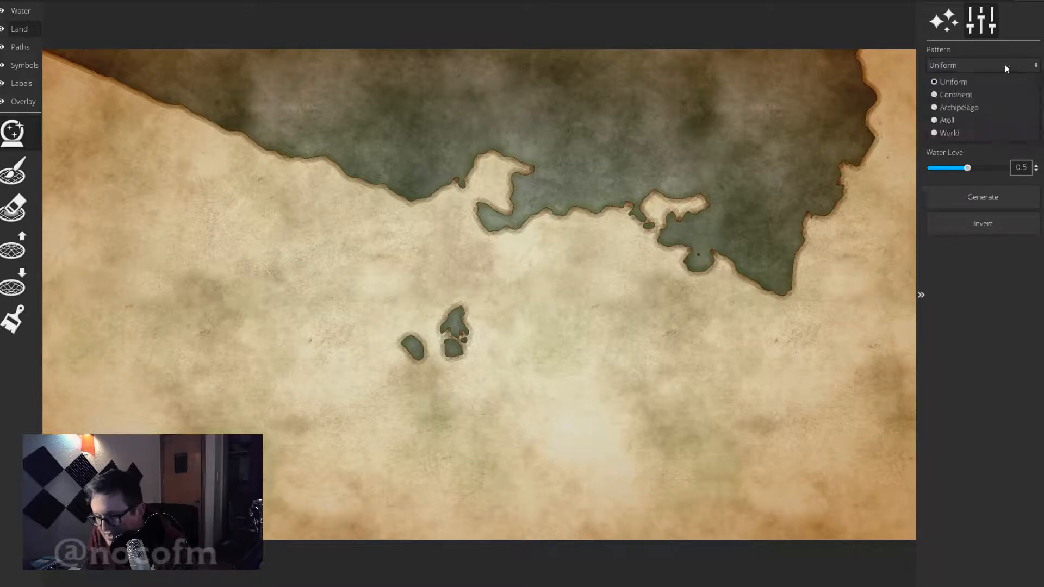
pyautogui.click(1000, 96)
pyautogui.click(977, 196)
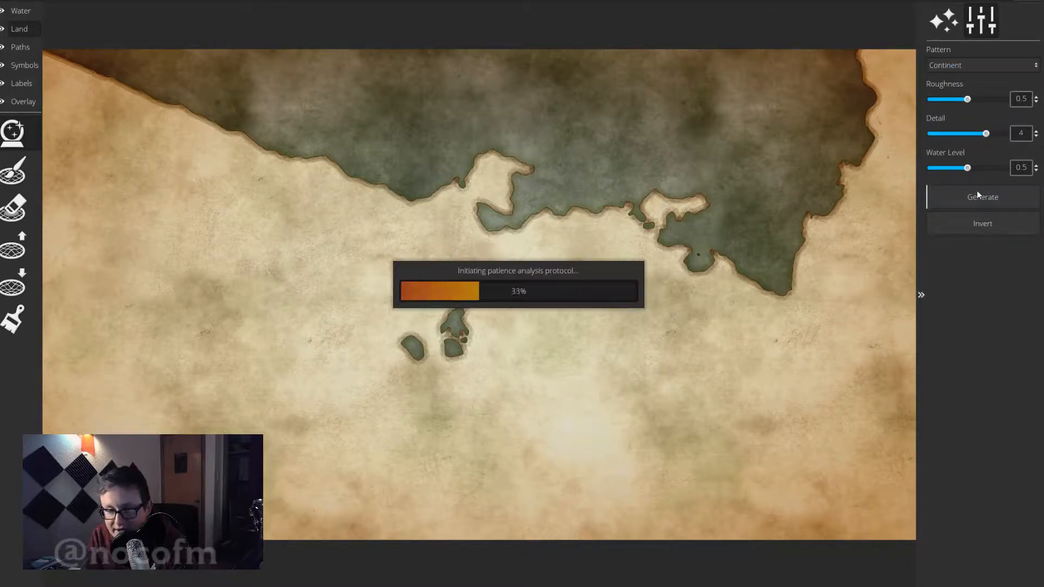
pyautogui.click(997, 66)
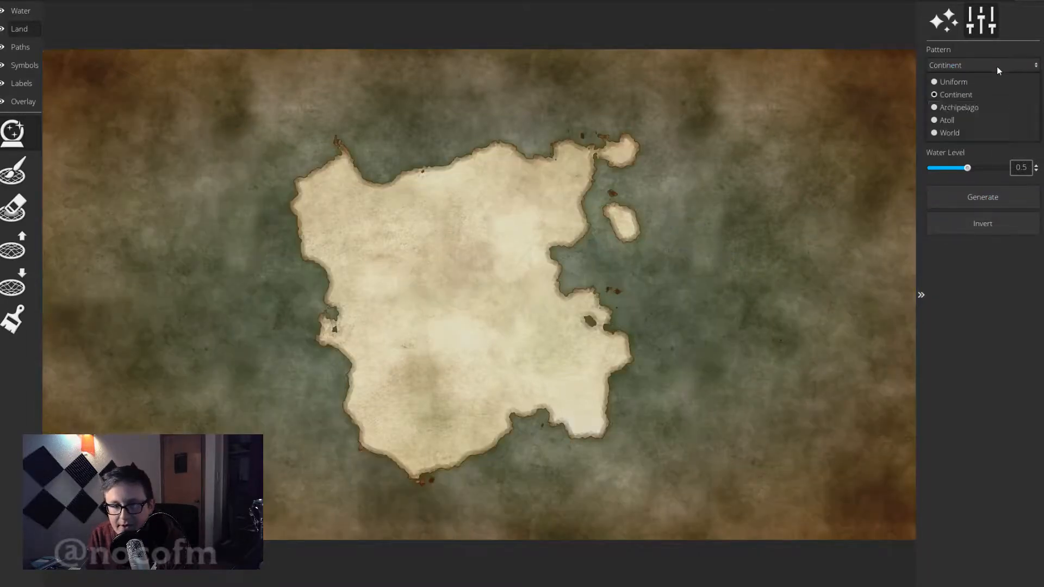
pyautogui.click(991, 109)
pyautogui.click(991, 196)
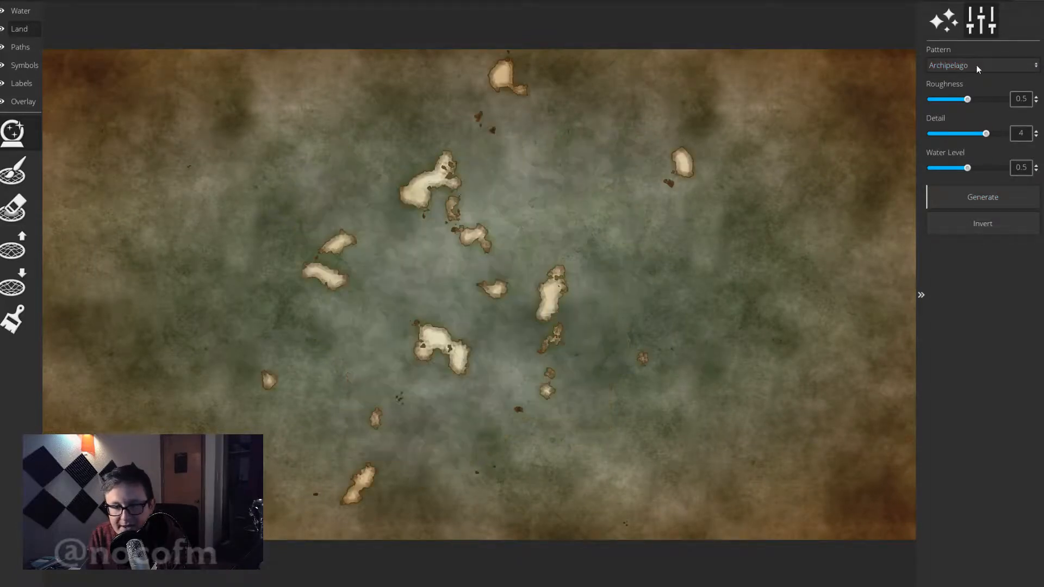
# Try generating the landmass with the Atoll pattern and with the World pattern.
pyautogui.click(976, 64)
pyautogui.click(969, 116)
pyautogui.click(978, 190)
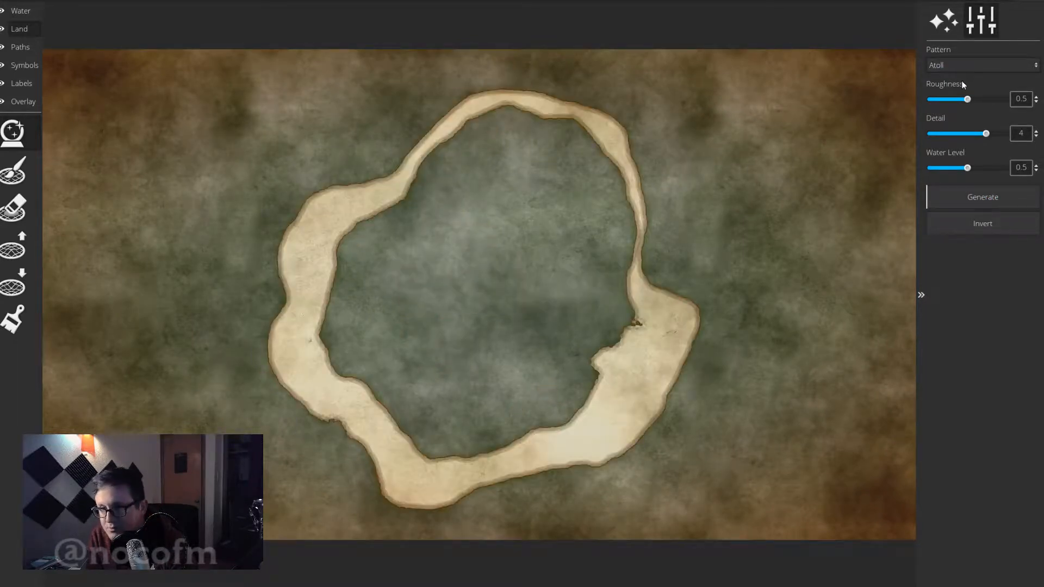
pyautogui.click(961, 65)
pyautogui.click(959, 132)
pyautogui.click(973, 190)
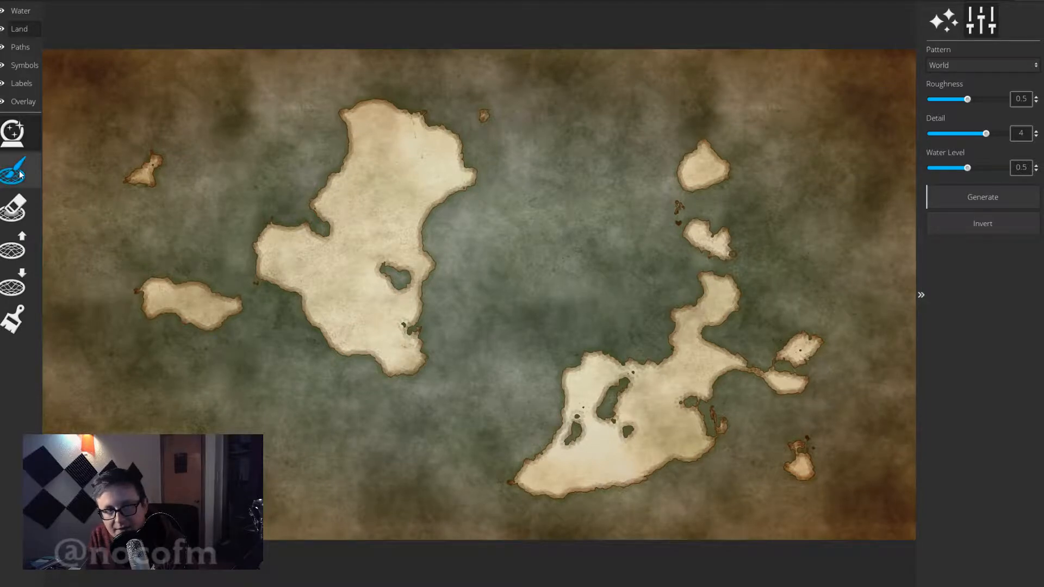
pyautogui.click(949, 67)
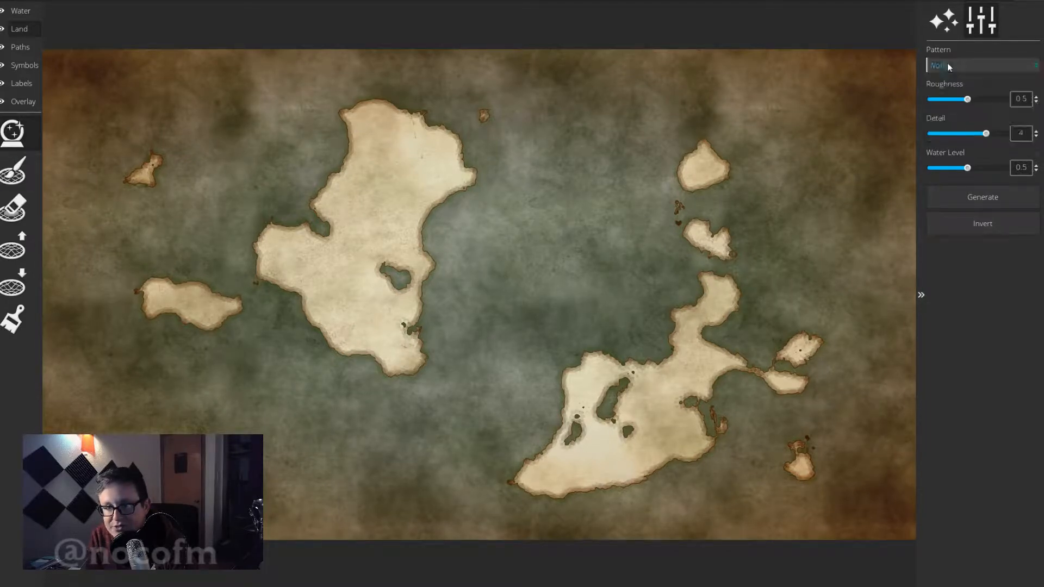
pyautogui.click(948, 68)
pyautogui.click(97, 132)
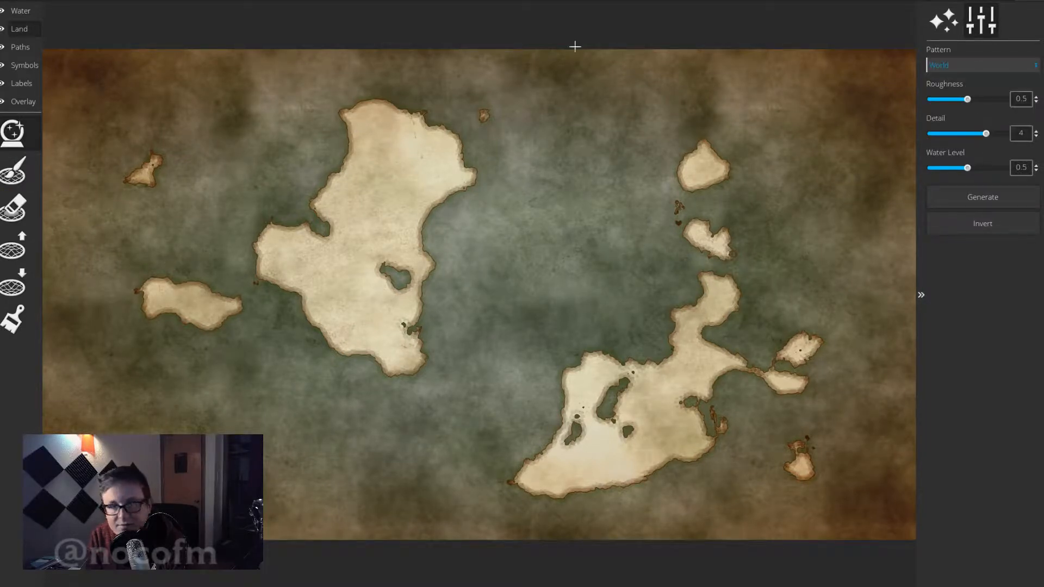
# Cover the entire map with land using the Landmass Brush at size 256.
pyautogui.click(12, 171)
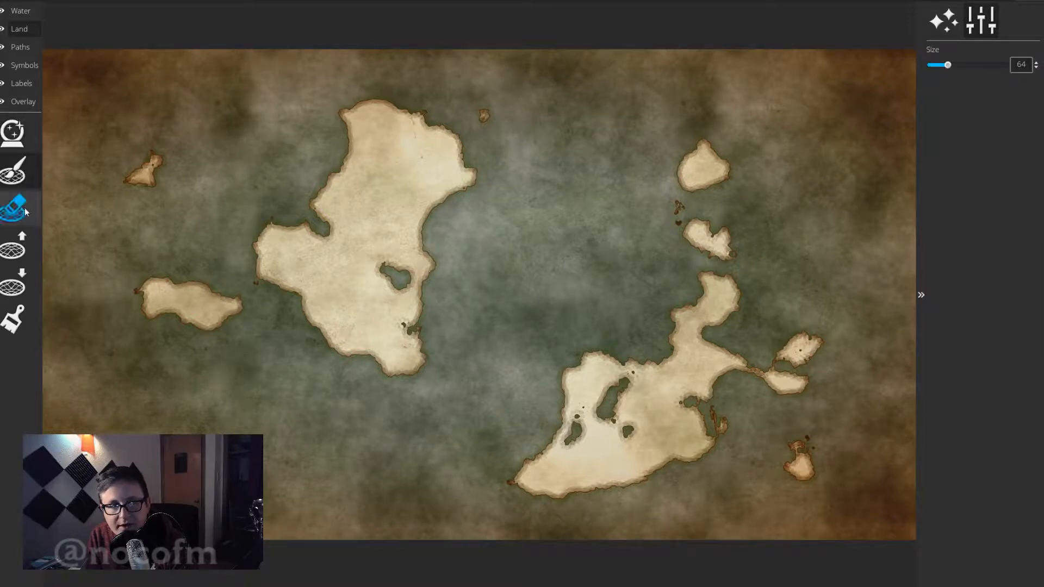
pyautogui.moveTo(989, 64); pyautogui.dragTo(1008, 64)
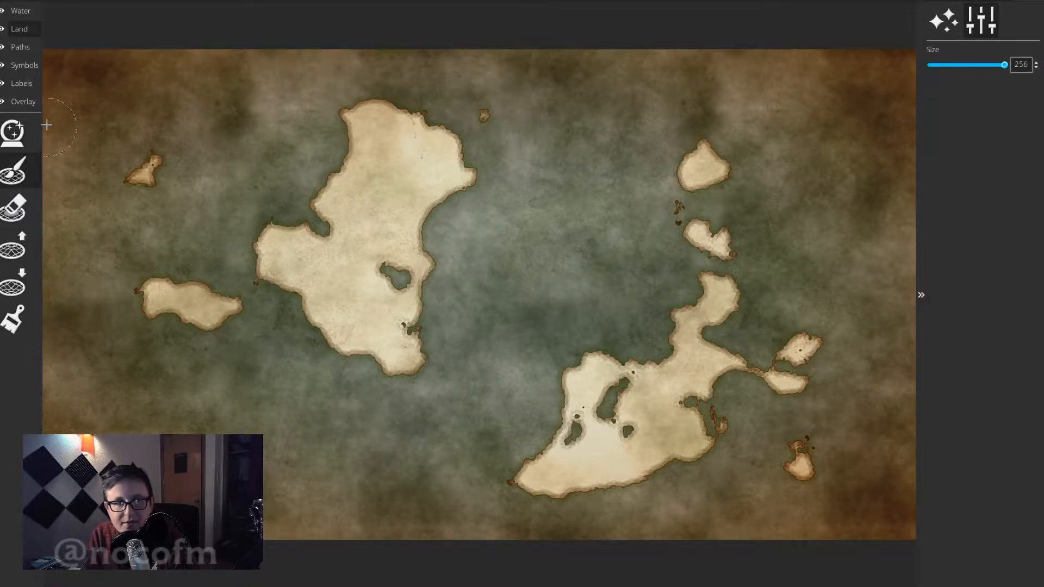
pyautogui.moveTo(66, 56)
pyautogui.mouseDown()
pyautogui.moveTo(233, 46)
pyautogui.moveTo(60, 212)
pyautogui.moveTo(119, 110)
pyautogui.moveTo(51, 250)
pyautogui.moveTo(312, 39)
pyautogui.moveTo(208, 126)
pyautogui.moveTo(283, 142)
pyautogui.moveTo(129, 203)
pyautogui.moveTo(411, 124)
pyautogui.moveTo(190, 245)
pyautogui.moveTo(55, 386)
pyautogui.mouseUp()
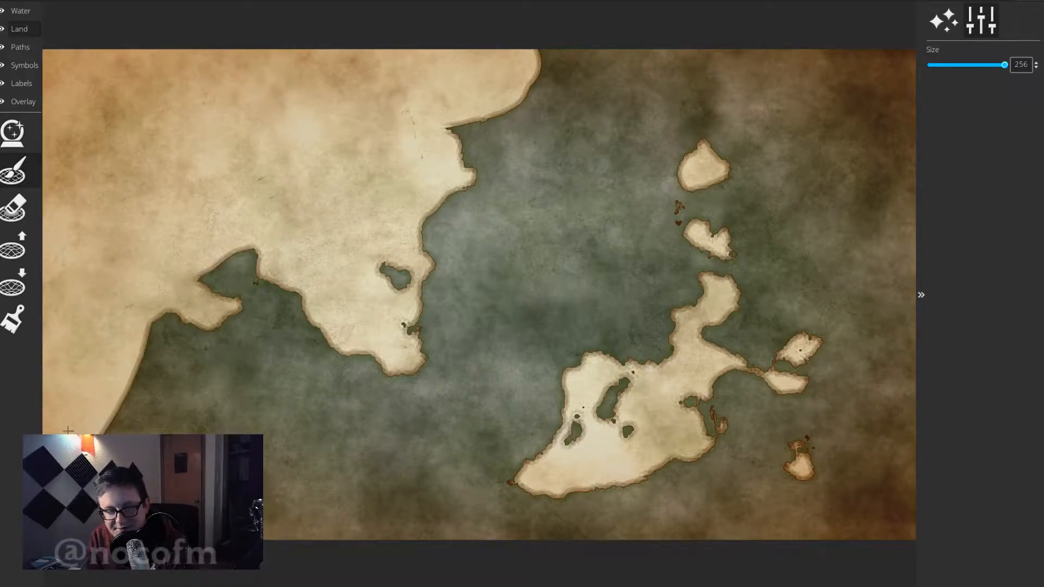
pyautogui.moveTo(68, 430)
pyautogui.mouseDown()
pyautogui.moveTo(136, 414)
pyautogui.moveTo(229, 441)
pyautogui.moveTo(227, 415)
pyautogui.moveTo(263, 401)
pyautogui.moveTo(234, 436)
pyautogui.moveTo(226, 280)
pyautogui.moveTo(234, 334)
pyautogui.moveTo(311, 265)
pyautogui.moveTo(261, 408)
pyautogui.moveTo(347, 373)
pyautogui.moveTo(291, 478)
pyautogui.moveTo(397, 450)
pyautogui.moveTo(497, 453)
pyautogui.moveTo(625, 498)
pyautogui.moveTo(350, 478)
pyautogui.moveTo(515, 399)
pyautogui.moveTo(446, 241)
pyautogui.moveTo(387, 286)
pyautogui.moveTo(498, 226)
pyautogui.moveTo(597, 20)
pyautogui.moveTo(540, 312)
pyautogui.moveTo(566, 337)
pyautogui.mouseUp()
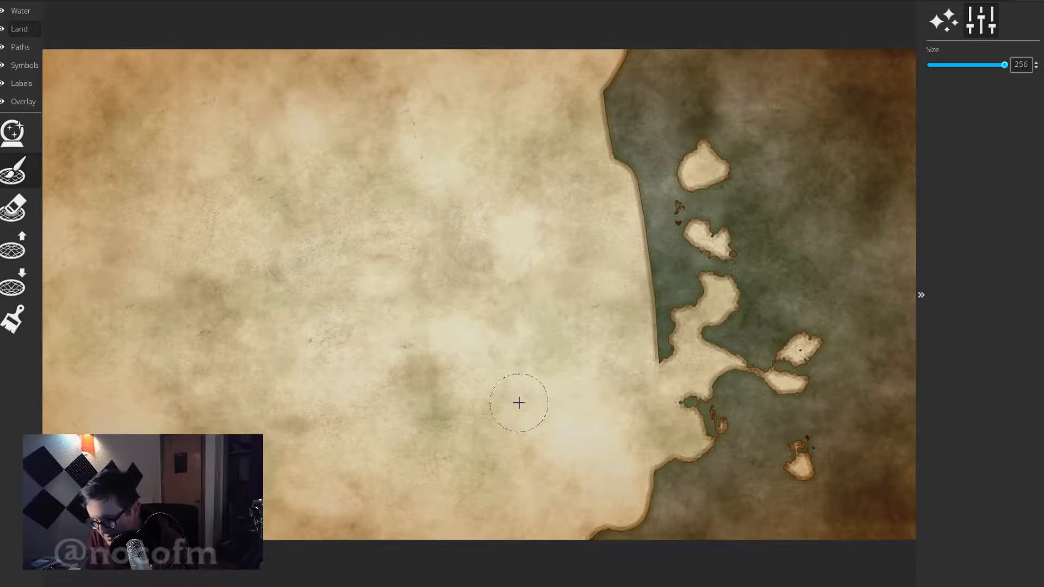
pyautogui.moveTo(518, 401)
pyautogui.mouseDown()
pyautogui.moveTo(496, 427)
pyautogui.moveTo(613, 527)
pyautogui.moveTo(908, 539)
pyautogui.moveTo(985, 489)
pyautogui.moveTo(962, 475)
pyautogui.moveTo(974, 408)
pyautogui.moveTo(889, 395)
pyautogui.moveTo(948, 356)
pyautogui.moveTo(925, 310)
pyautogui.moveTo(907, 127)
pyautogui.moveTo(832, 261)
pyautogui.moveTo(865, 136)
pyautogui.moveTo(815, 272)
pyautogui.moveTo(643, 50)
pyautogui.moveTo(810, 95)
pyautogui.moveTo(612, 117)
pyautogui.moveTo(760, 134)
pyautogui.moveTo(647, 174)
pyautogui.mouseUp()
pyautogui.moveTo(499, 160)
pyautogui.mouseDown()
pyautogui.moveTo(811, 185)
pyautogui.moveTo(557, 212)
pyautogui.moveTo(782, 213)
pyautogui.moveTo(621, 221)
pyautogui.moveTo(586, 234)
pyautogui.moveTo(803, 234)
pyautogui.moveTo(629, 252)
pyautogui.moveTo(597, 279)
pyautogui.moveTo(700, 289)
pyautogui.mouseUp()
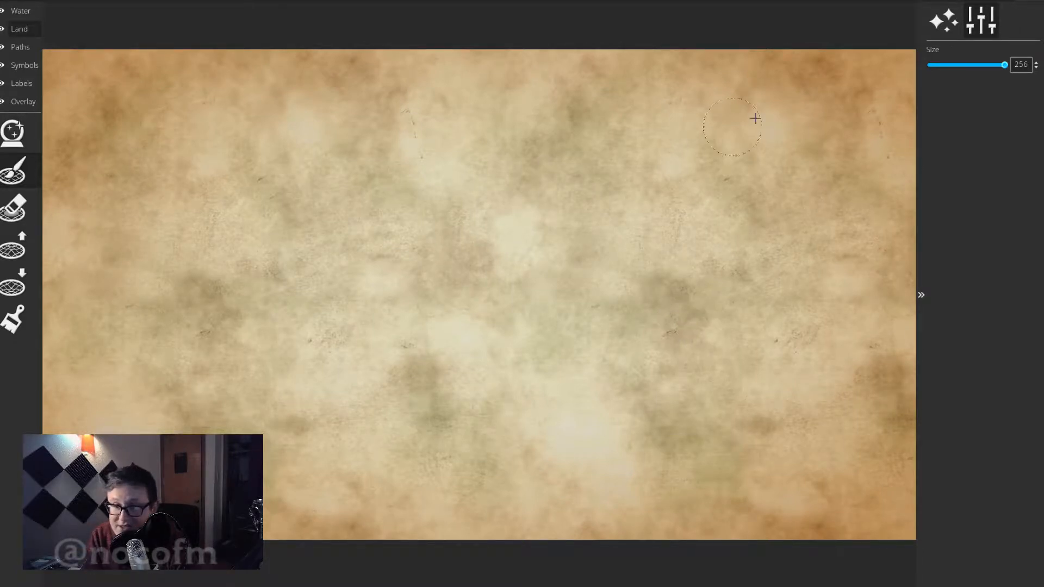
# Look over the land's texture, coastline and outline color settings, the brush size setting and the other landmass tools.
pyautogui.click(952, 27)
pyautogui.click(966, 23)
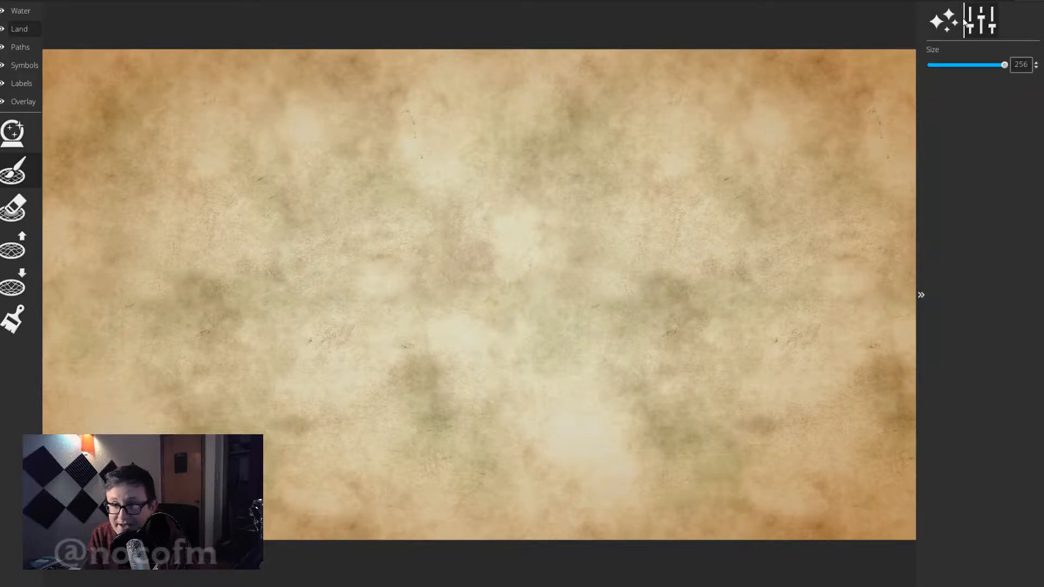
pyautogui.click(959, 27)
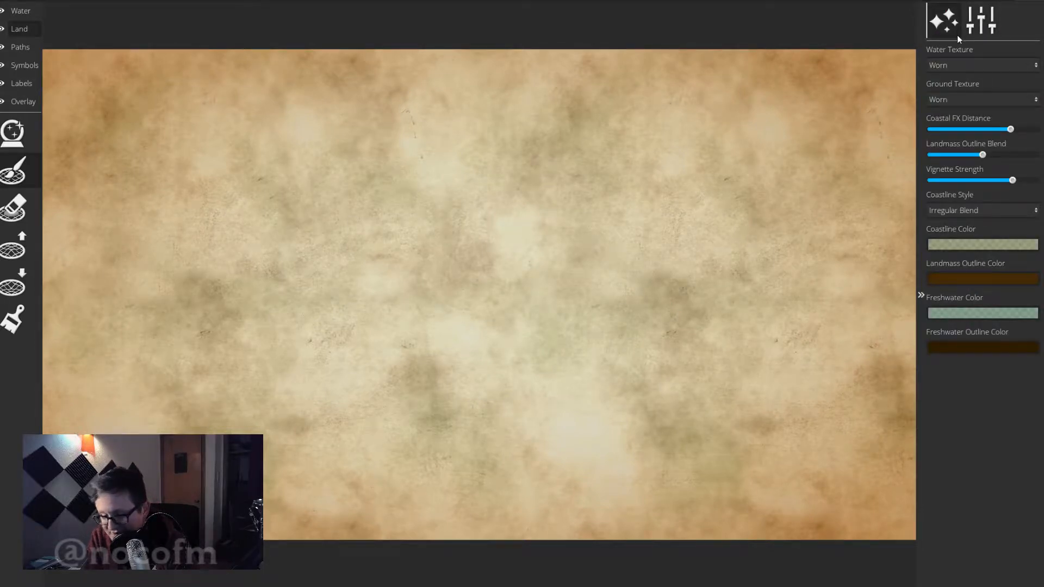
pyautogui.click(970, 24)
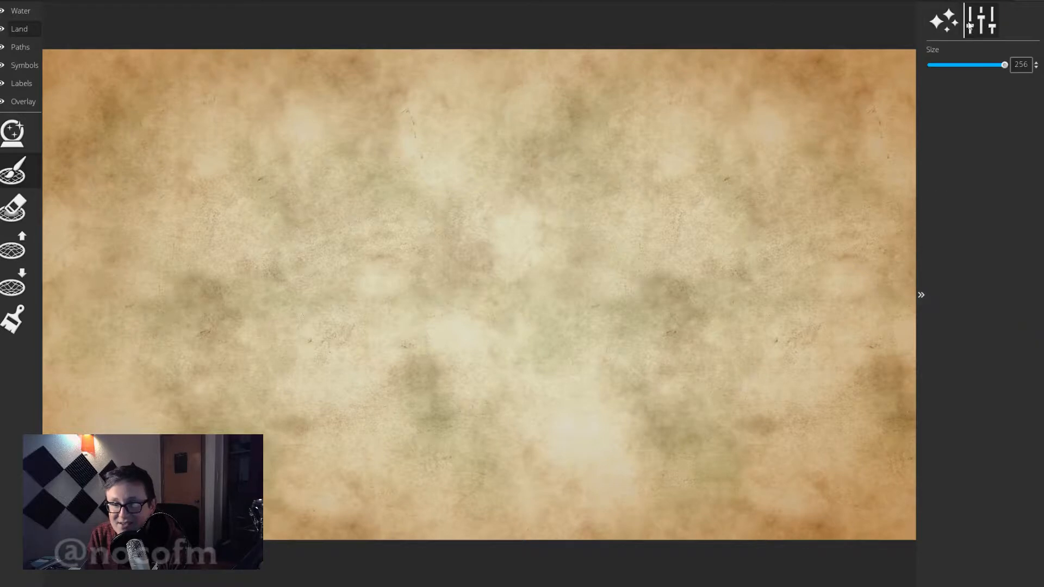
pyautogui.click(957, 30)
pyautogui.click(986, 27)
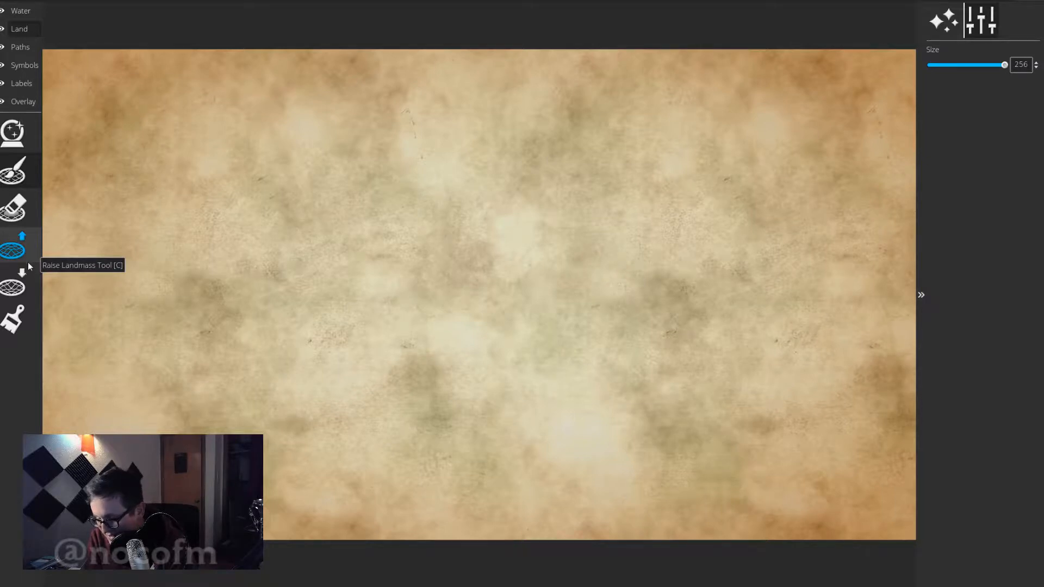
pyautogui.click(24, 213)
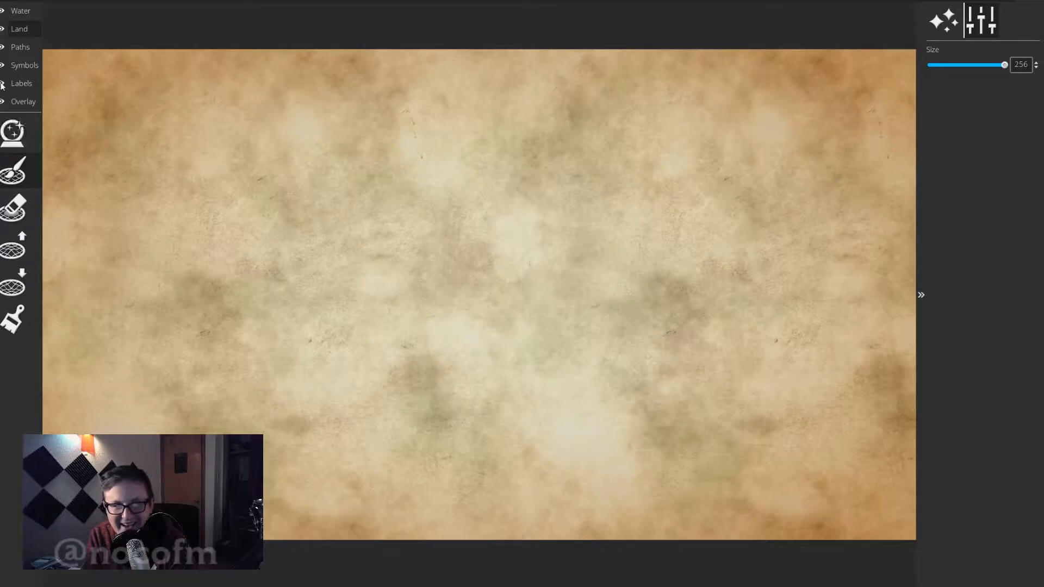
# Place the Watabou city symbol at scale 75 in the middle of the map.
pyautogui.click(21, 66)
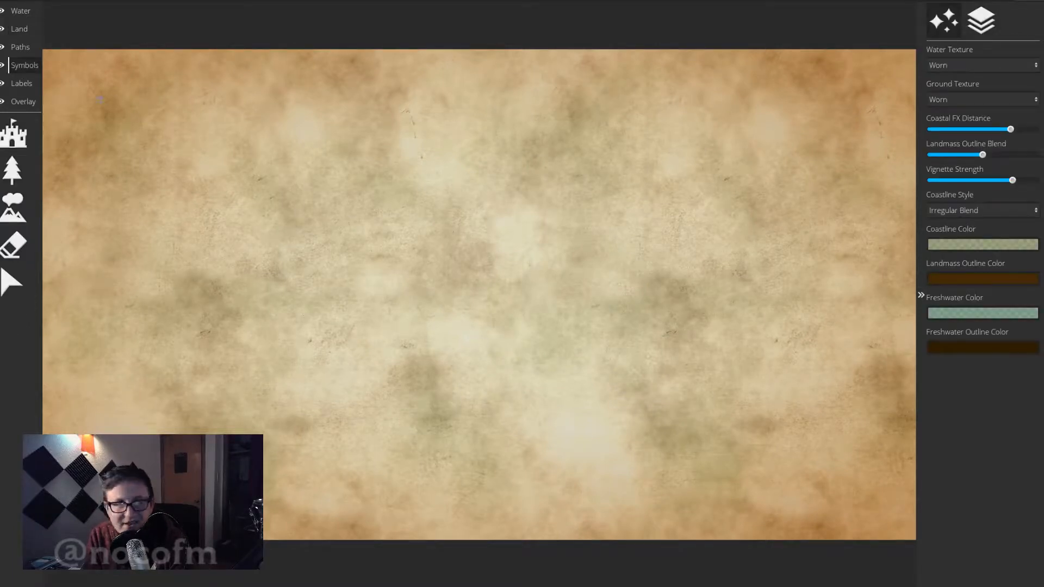
pyautogui.click(16, 143)
pyautogui.click(962, 136)
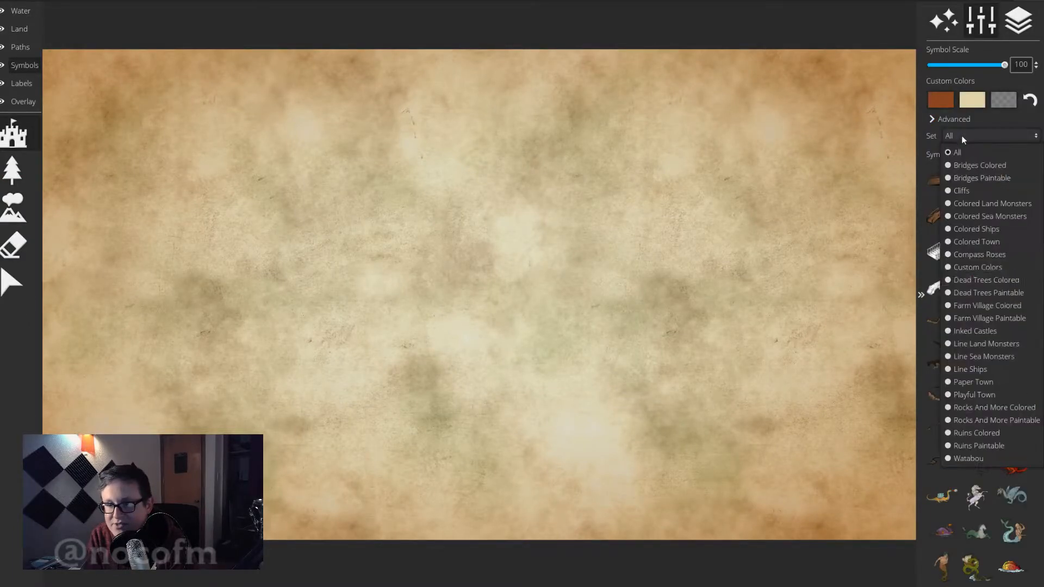
pyautogui.click(968, 459)
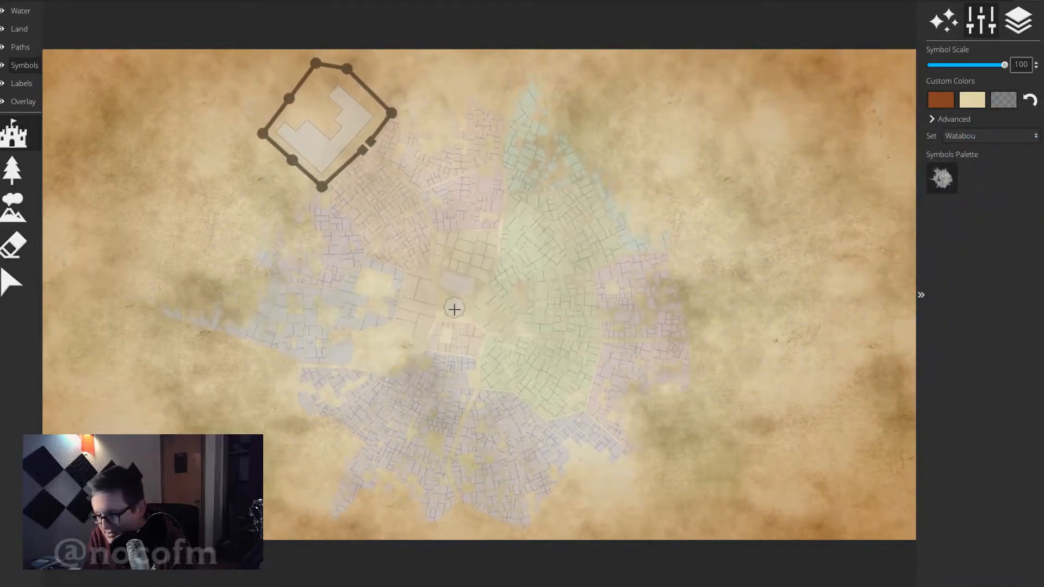
pyautogui.moveTo(1005, 64); pyautogui.dragTo(983, 67)
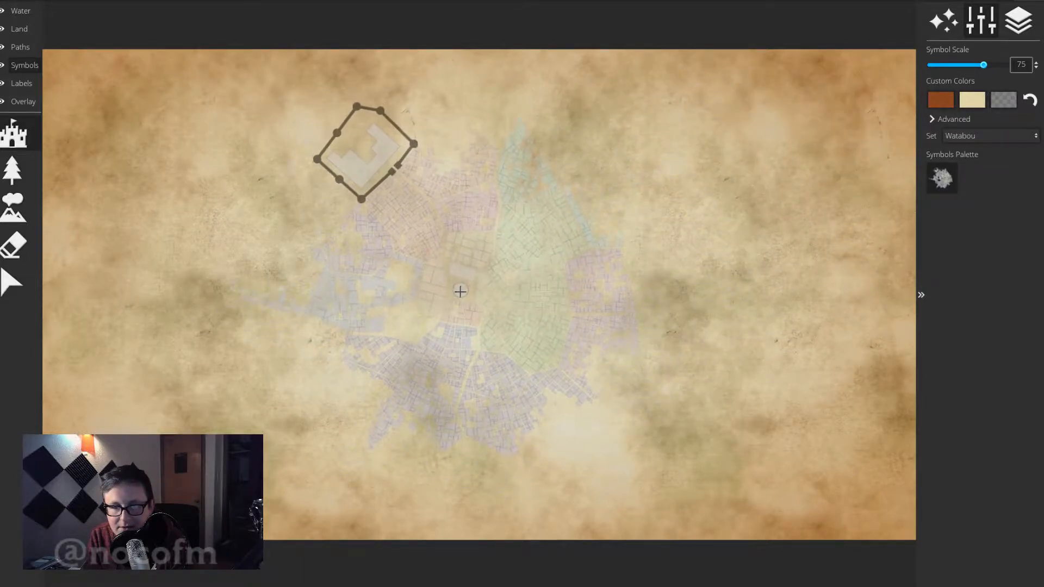
pyautogui.click(462, 294)
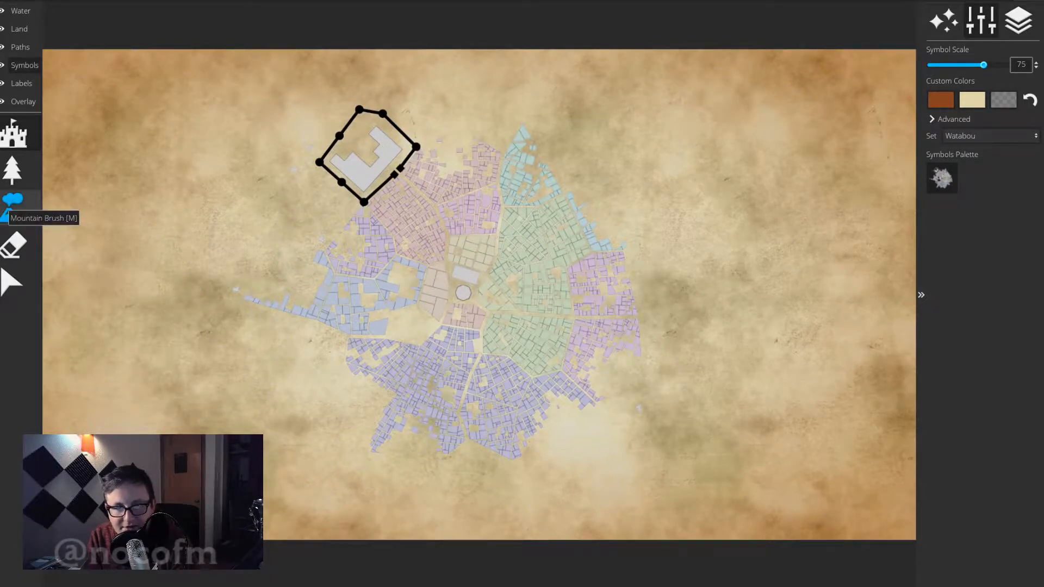
# Try the light gray and the yellow swatches of the ground color brush.
pyautogui.click(24, 33)
pyautogui.click(7, 328)
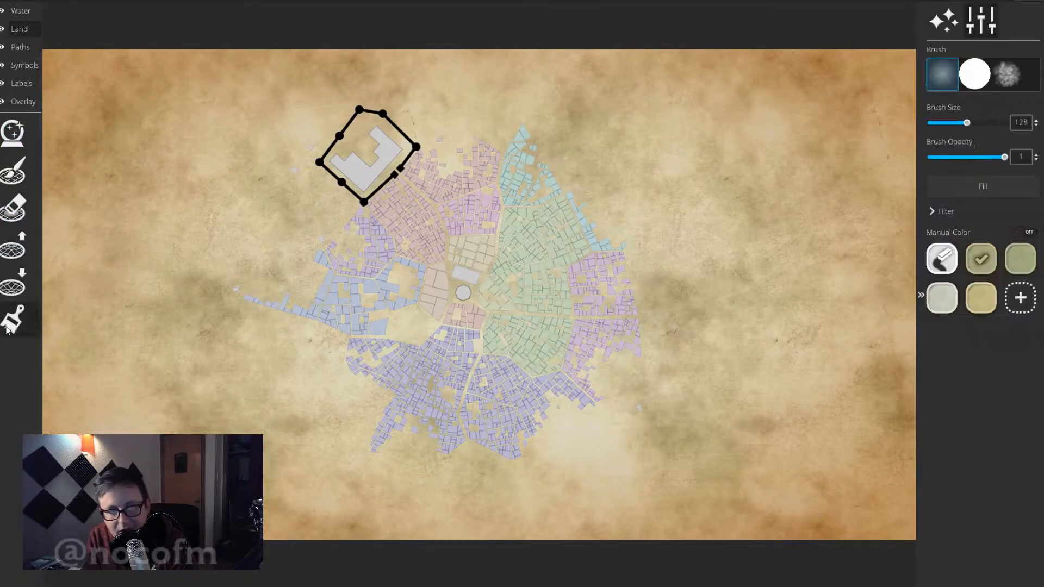
pyautogui.click(941, 305)
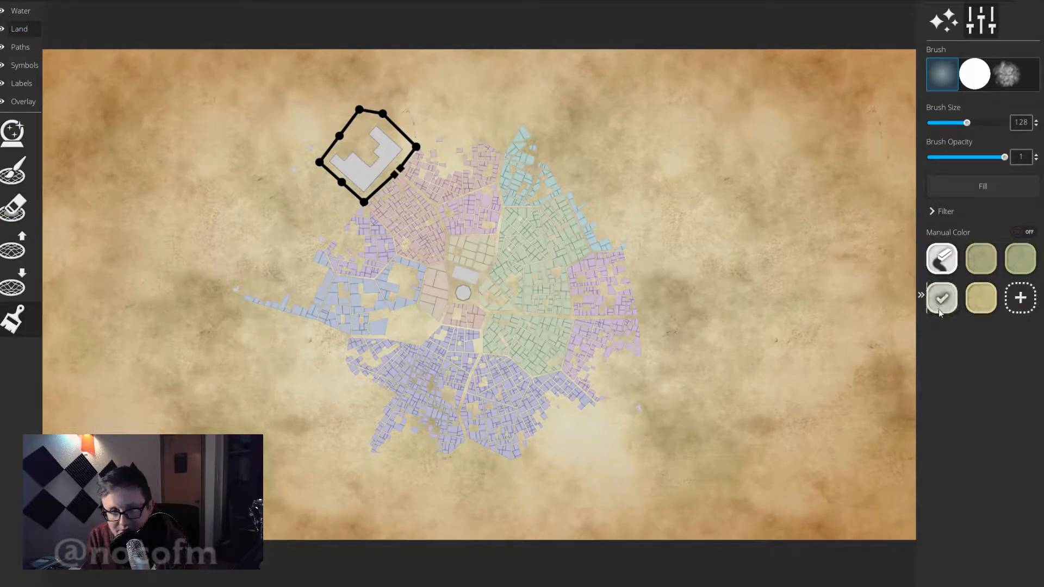
pyautogui.click(974, 305)
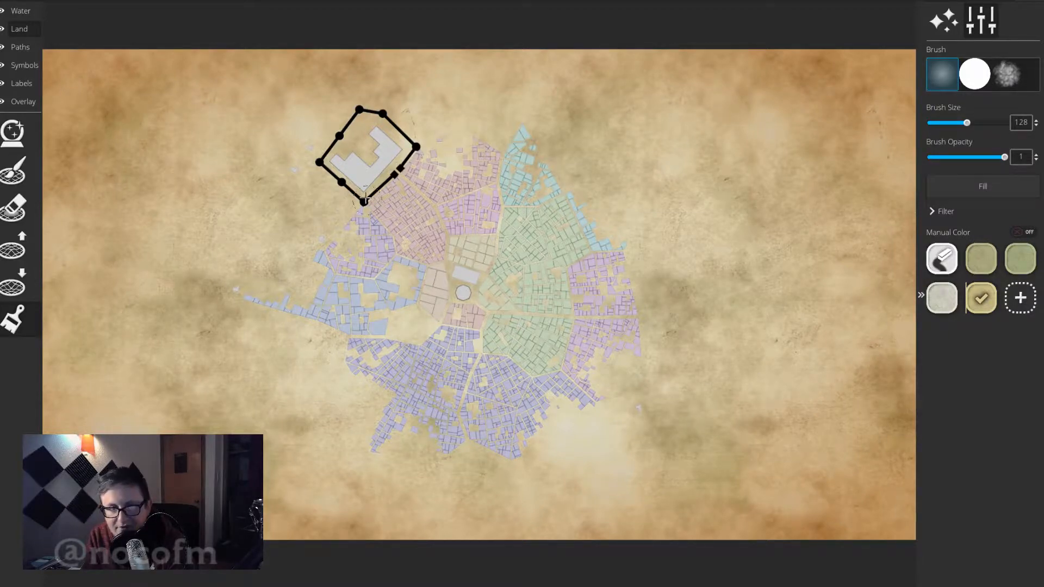
# Add a label reading "Elenar" with the City preset near the map's lower-left corner.
pyautogui.click(25, 104)
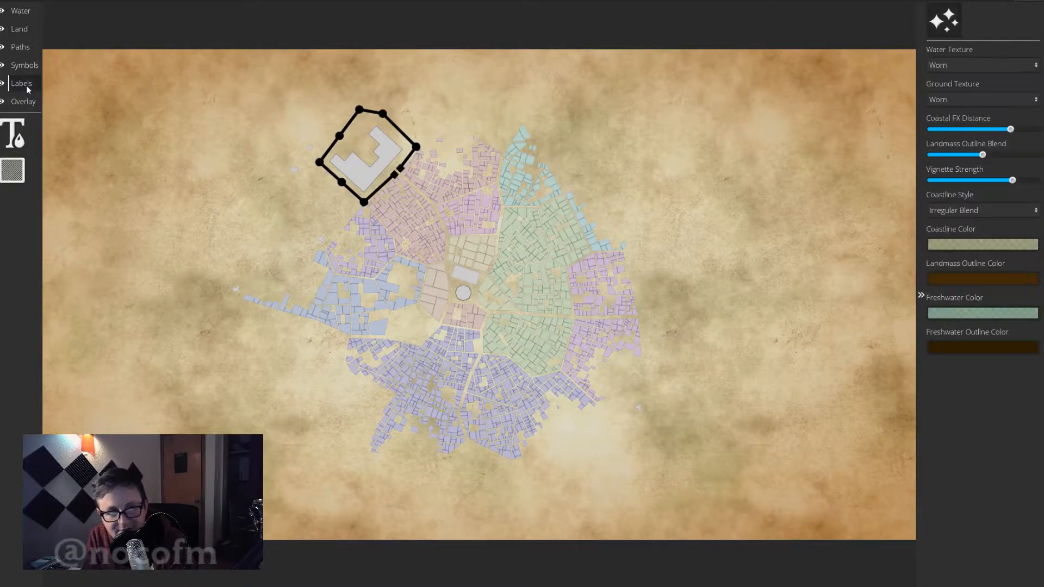
pyautogui.click(25, 85)
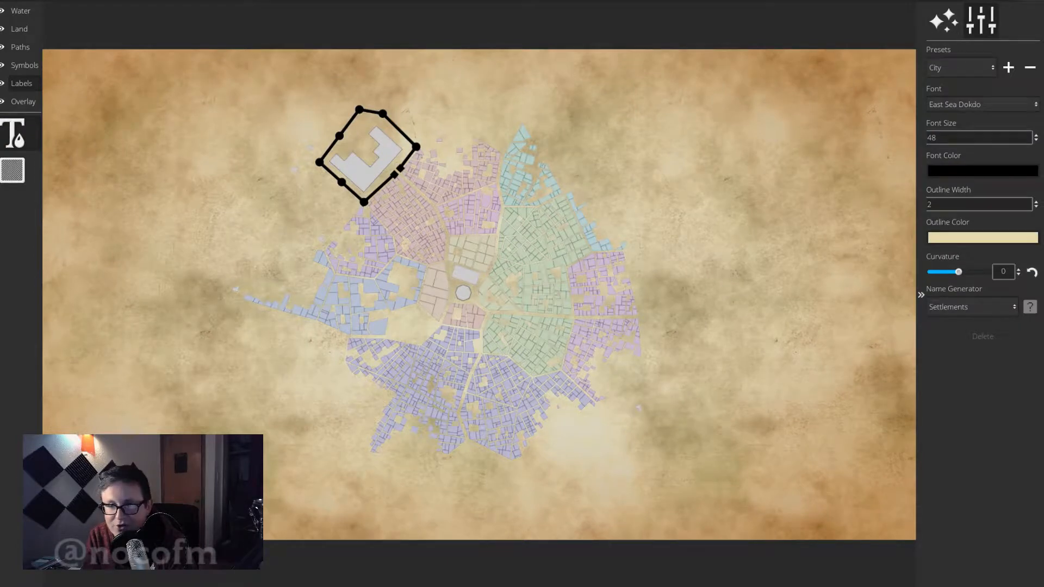
pyautogui.click(448, 362)
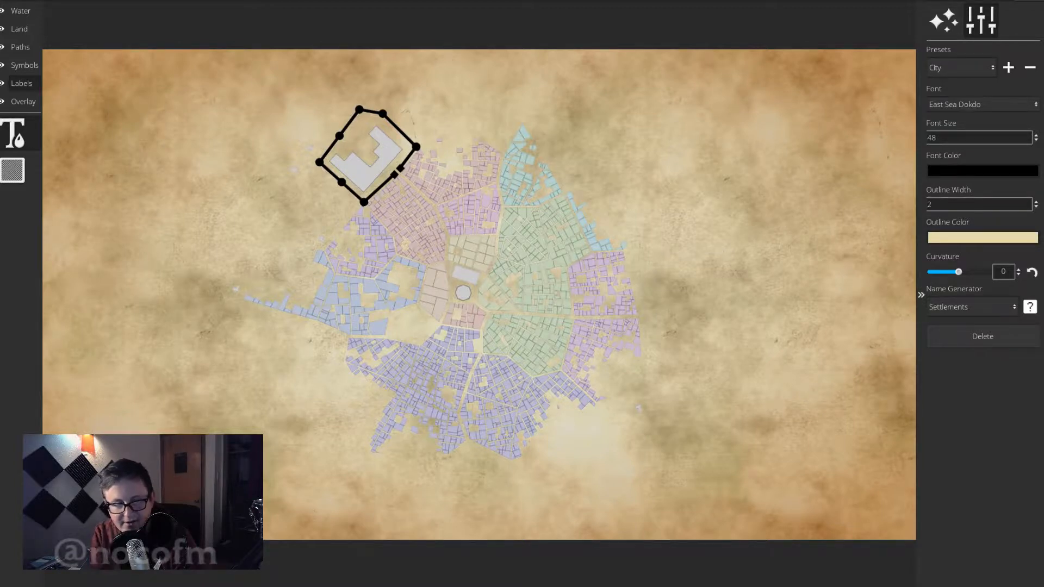
pyautogui.click(8, 84)
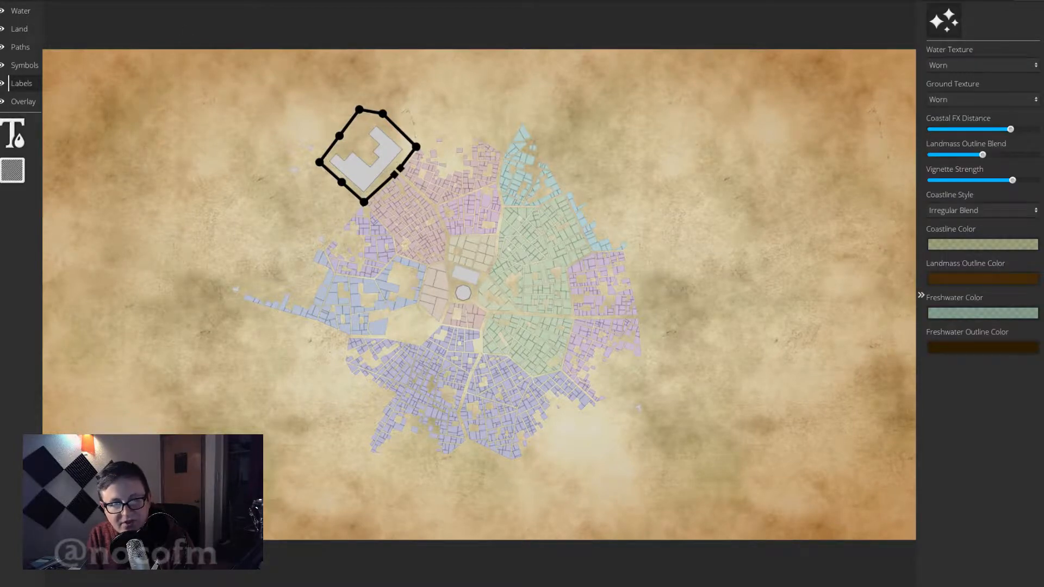
pyautogui.click(13, 133)
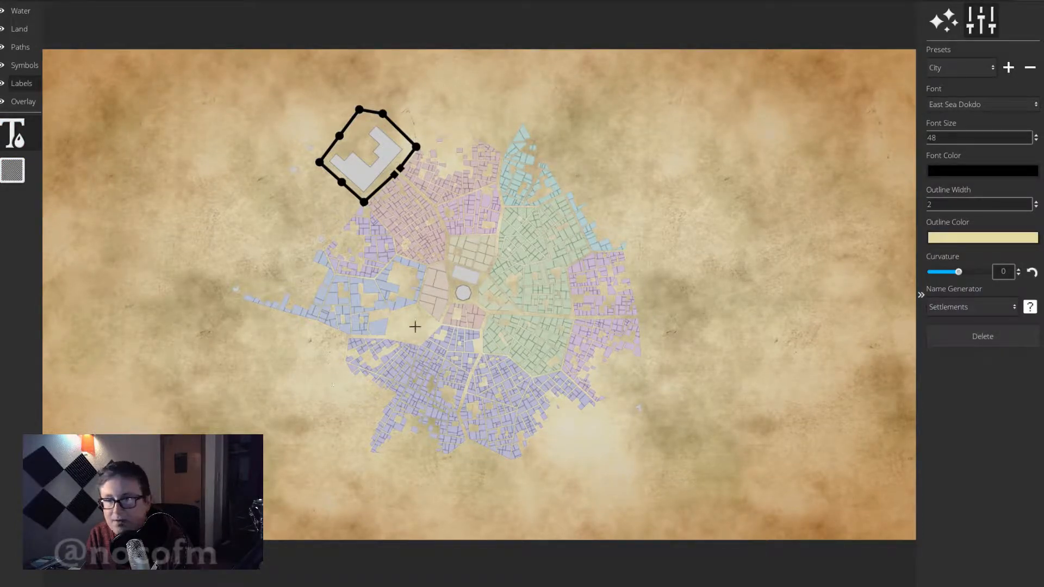
# Set the Elenar label's font size to 256.
pyautogui.click(1037, 135)
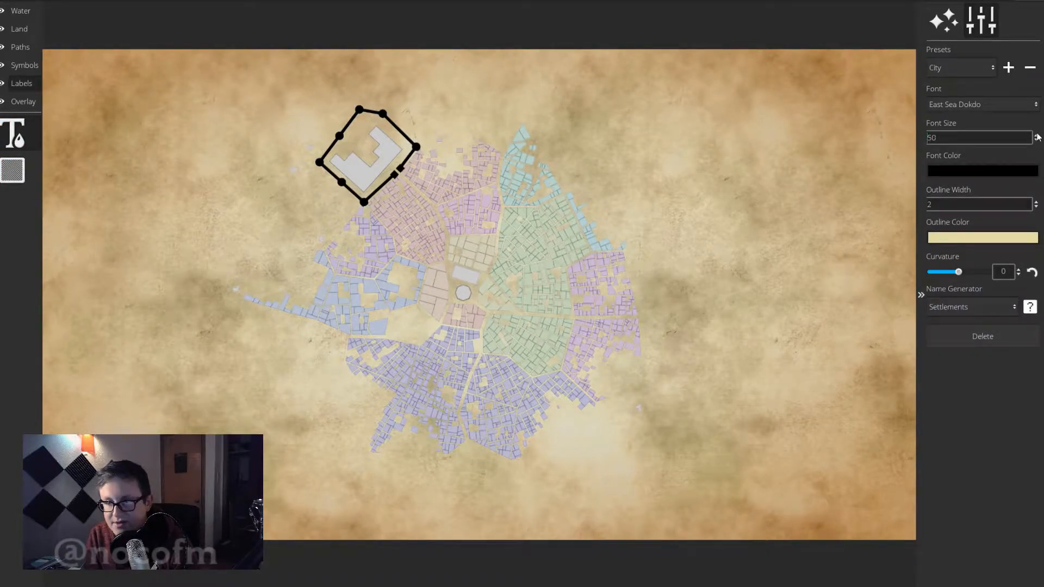
pyautogui.write('8')
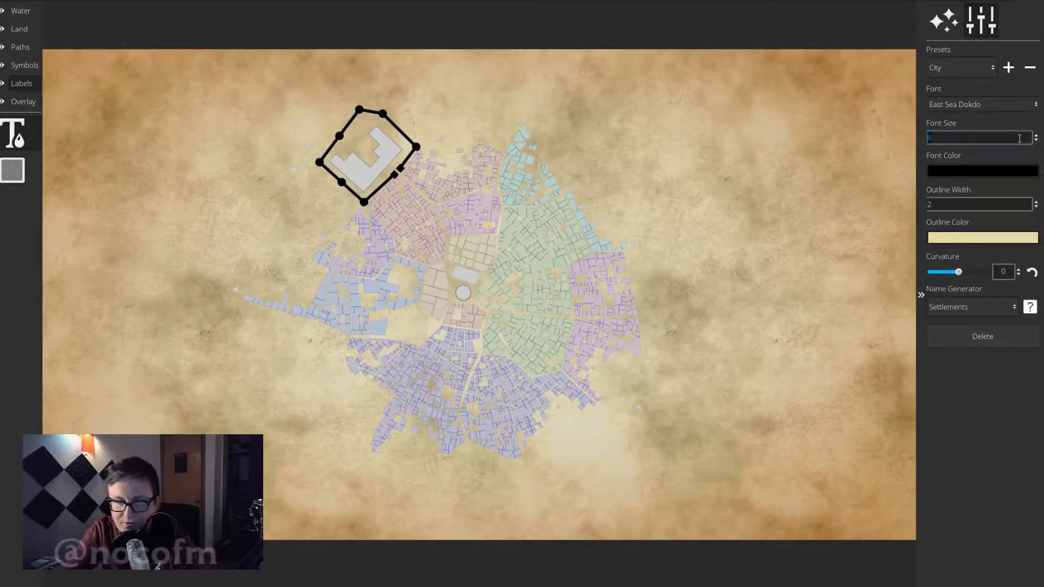
pyautogui.write('200')
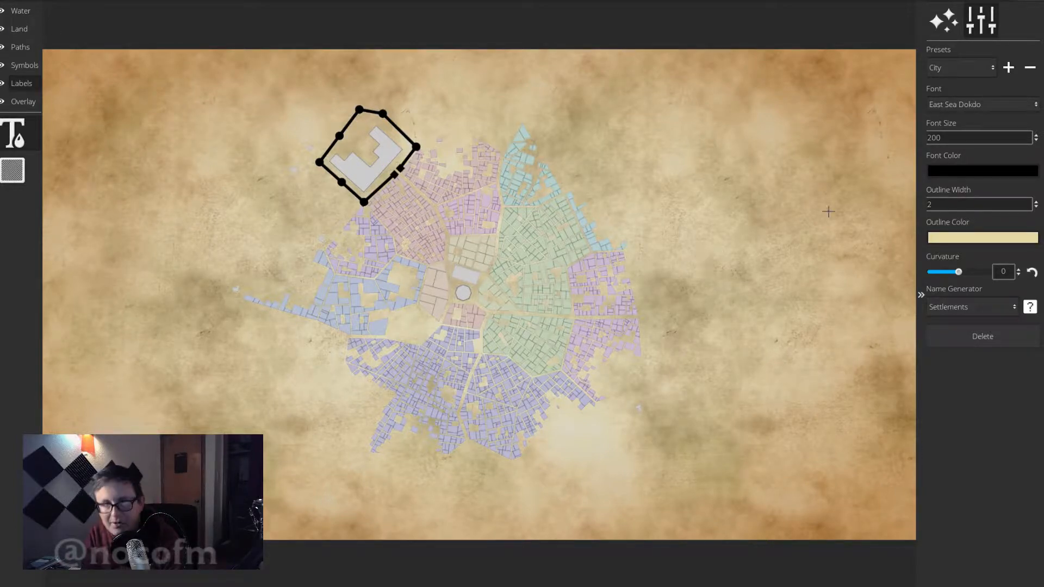
pyautogui.moveTo(959, 139); pyautogui.dragTo(815, 140)
pyautogui.write('256')
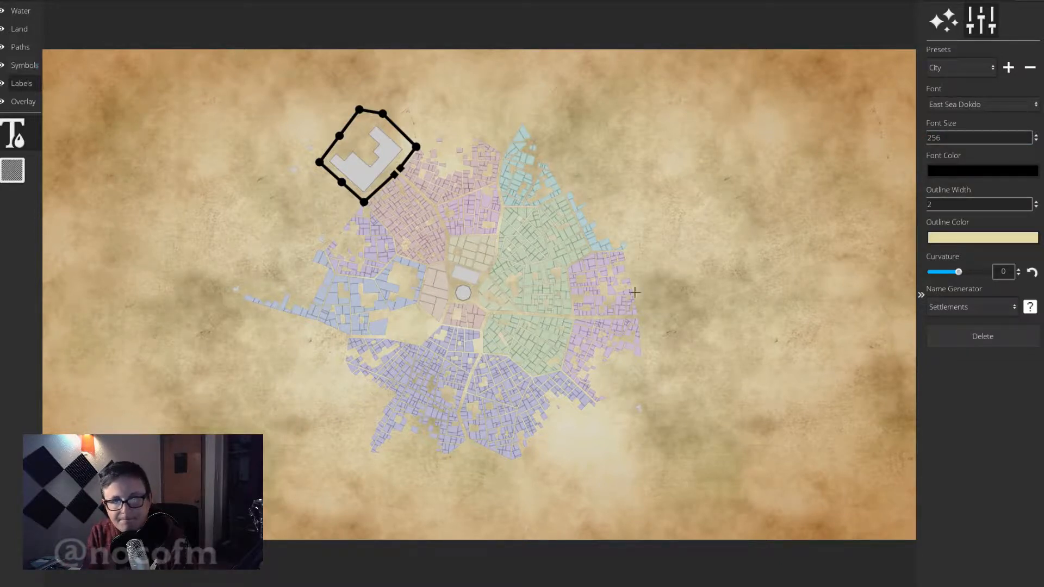
# Try Uncial Antiqua on the Elenar label, and set its font to Metamorphous.
pyautogui.click(1039, 106)
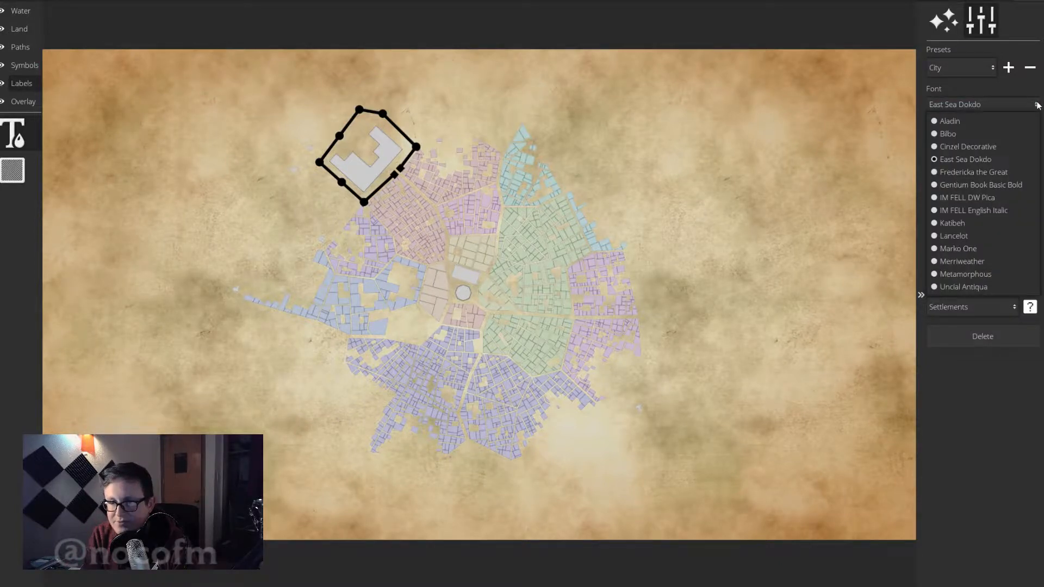
pyautogui.click(977, 289)
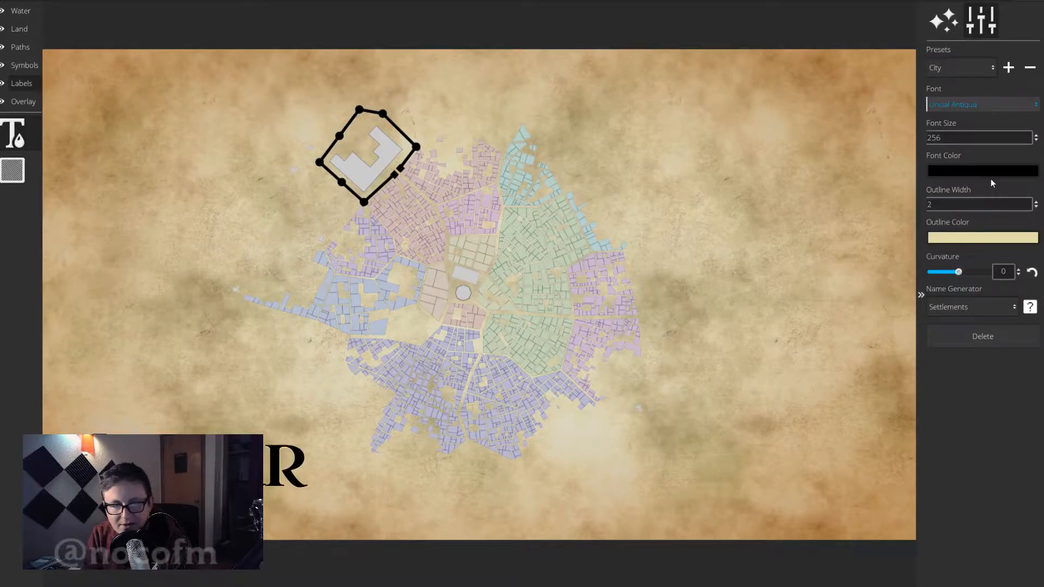
pyautogui.click(985, 104)
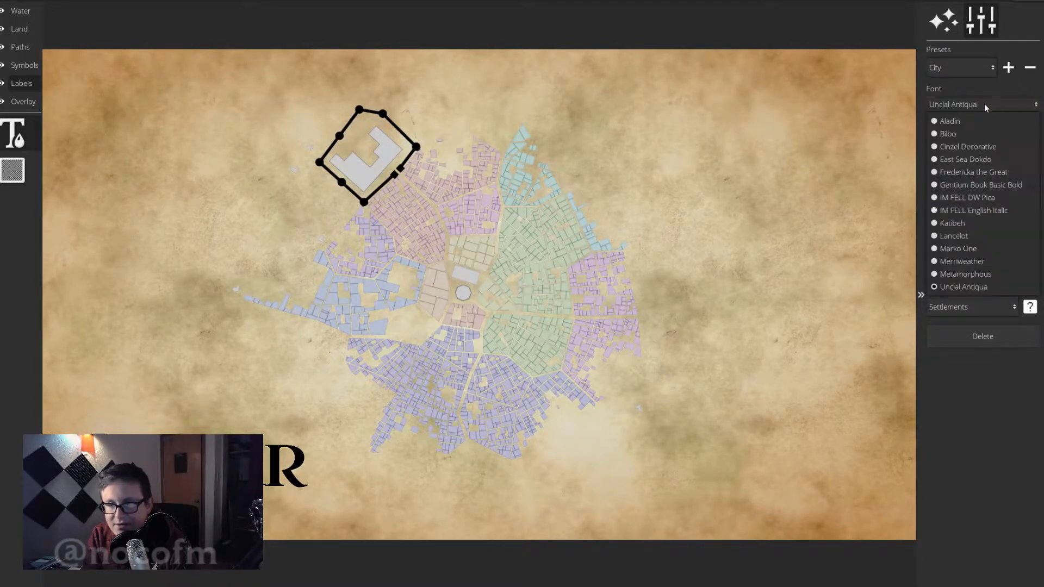
pyautogui.click(961, 272)
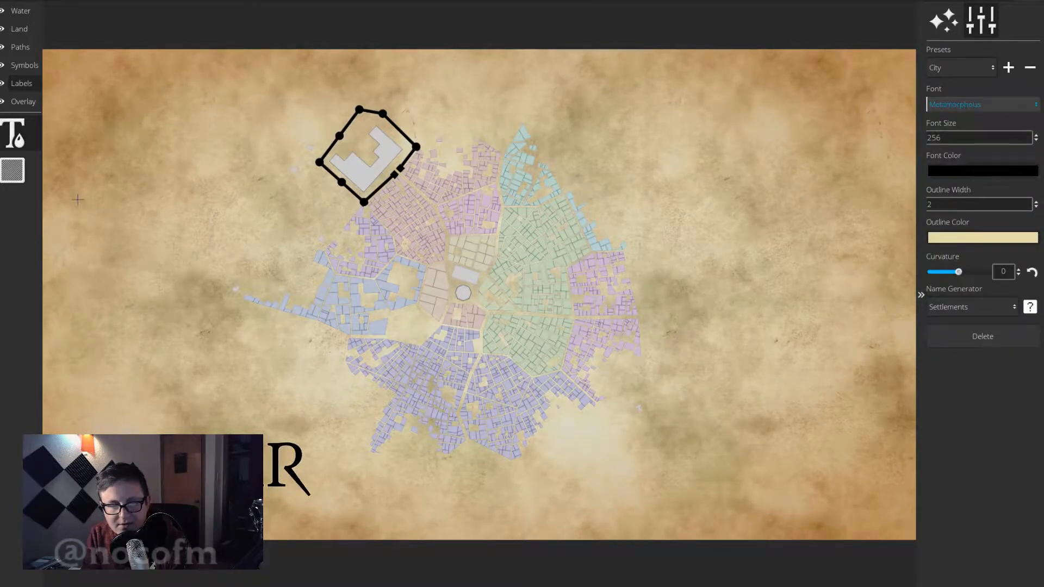
# Move and tilt the Elenar label below the city's lower-left side, and delete the stray "Label" text.
pyautogui.click(16, 235)
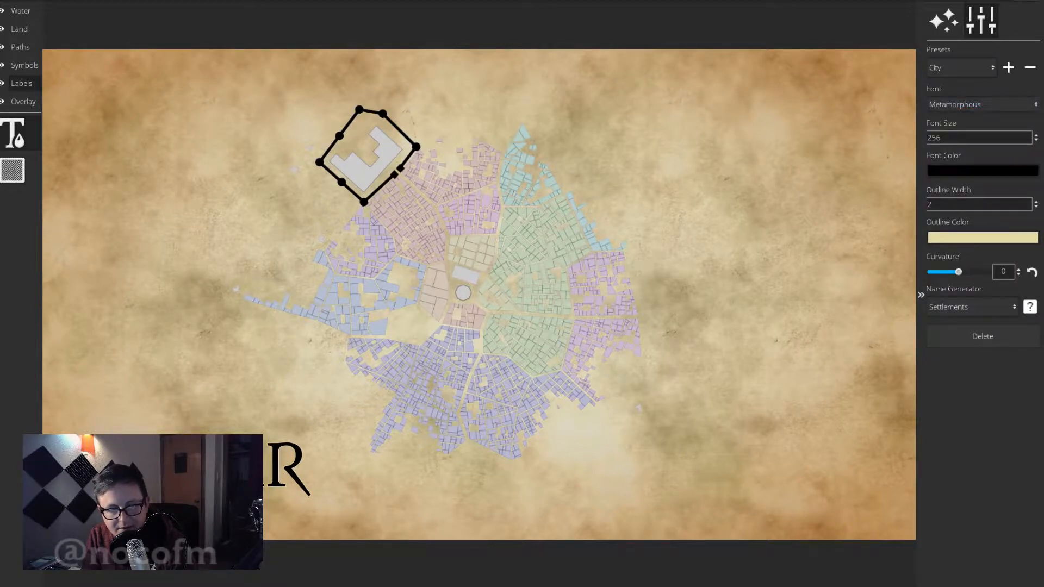
pyautogui.moveTo(43, 470); pyautogui.dragTo(106, 392)
pyautogui.click(106, 392)
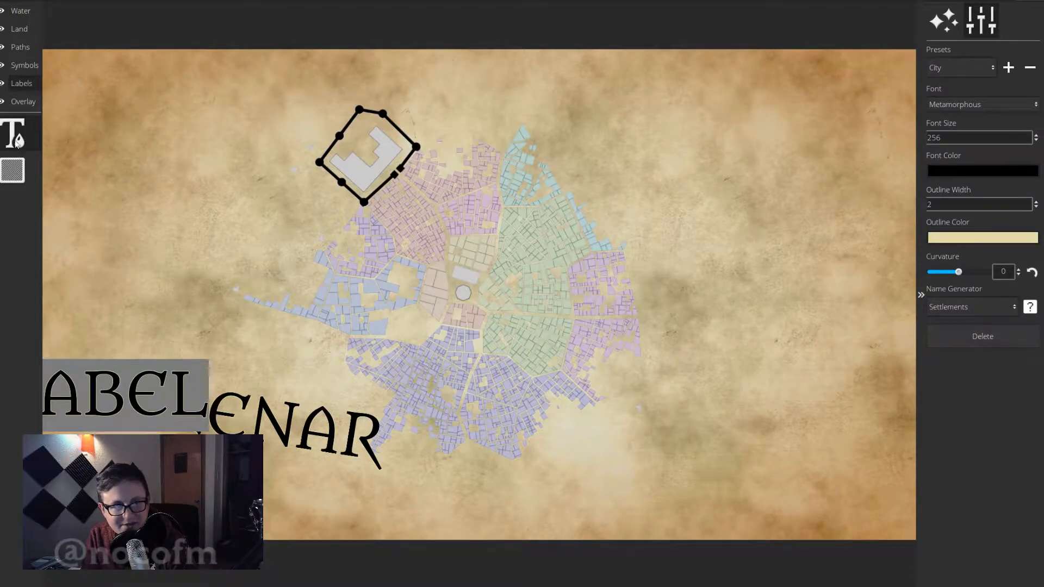
pyautogui.click(983, 336)
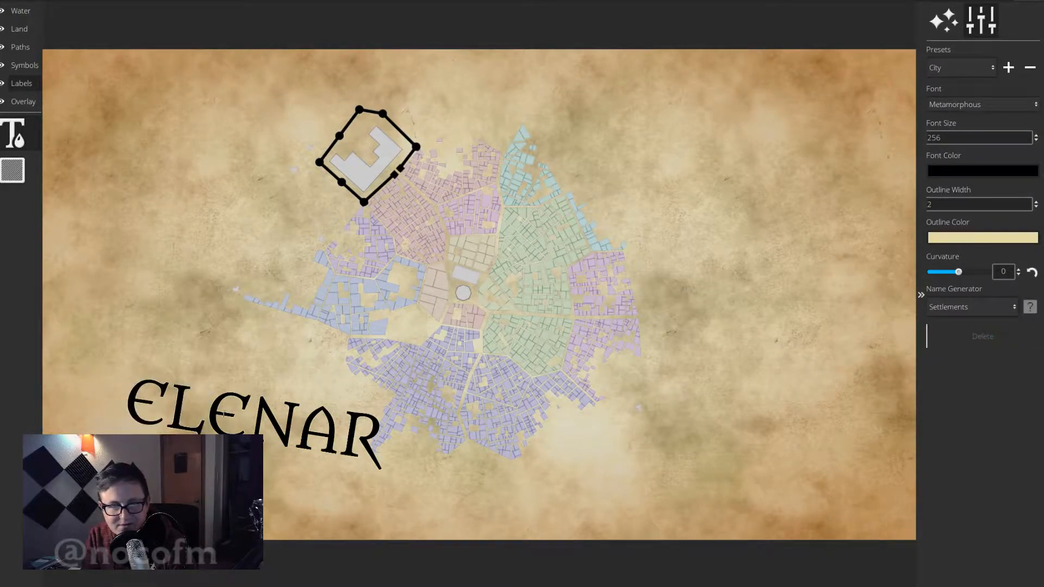
# Set the Elenar label's curvature to -0.17 and fine-tune its position and rotation to follow the city's lower-left edge.
pyautogui.moveTo(110, 401); pyautogui.dragTo(172, 459)
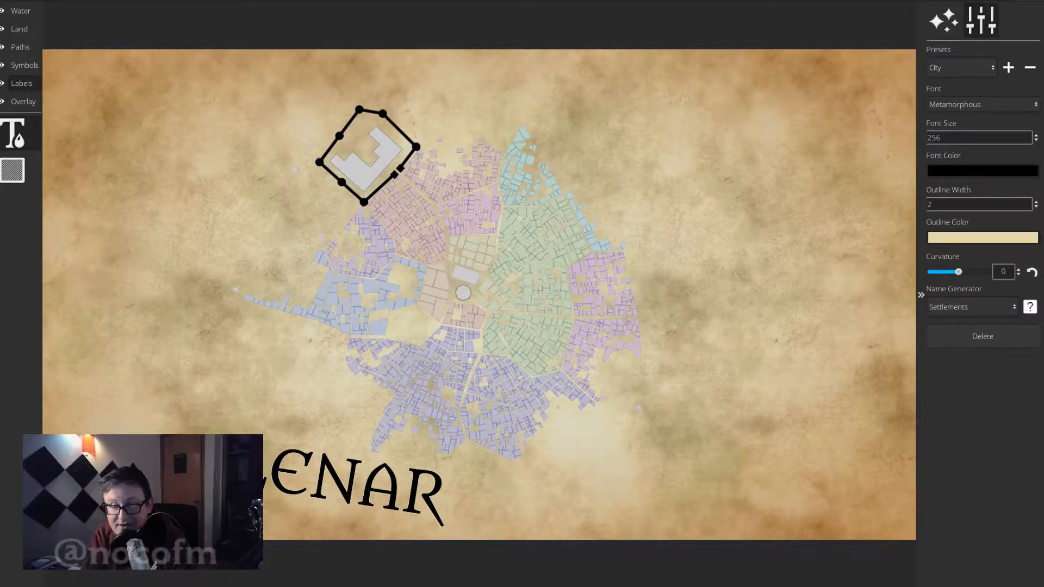
pyautogui.moveTo(962, 273); pyautogui.dragTo(957, 273)
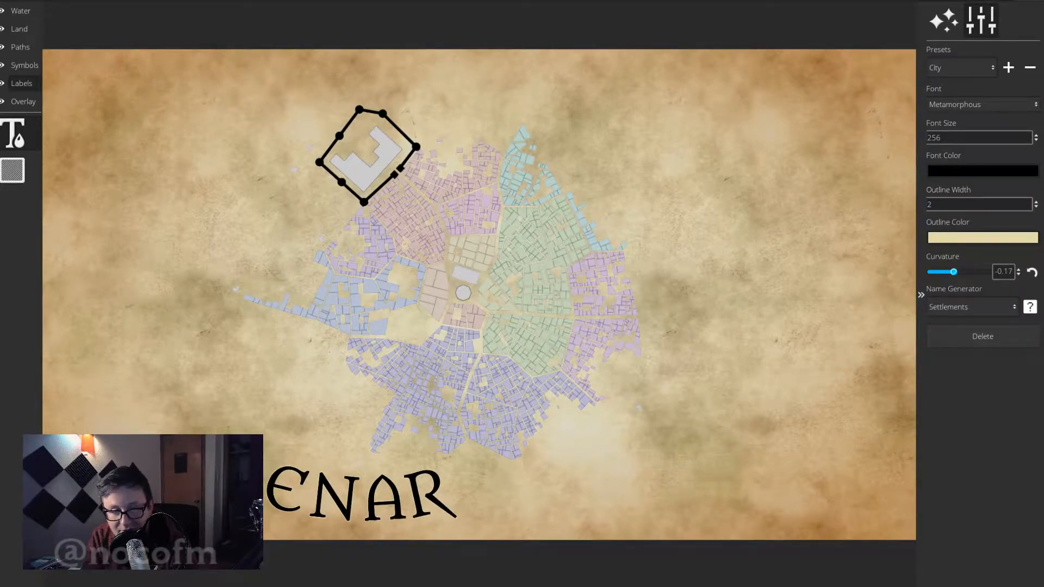
pyautogui.moveTo(239, 489); pyautogui.dragTo(249, 472)
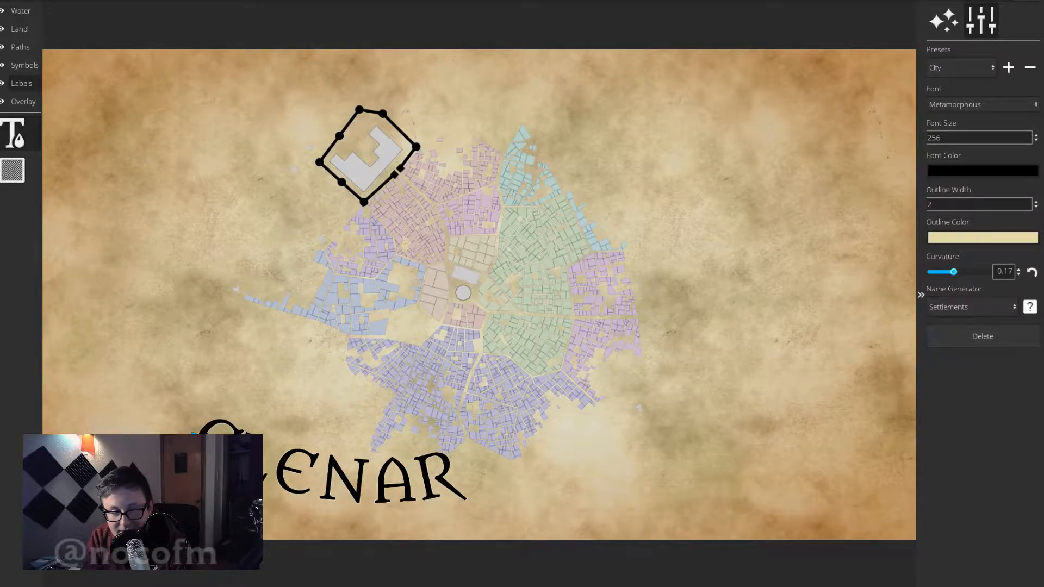
pyautogui.moveTo(194, 430); pyautogui.dragTo(198, 414)
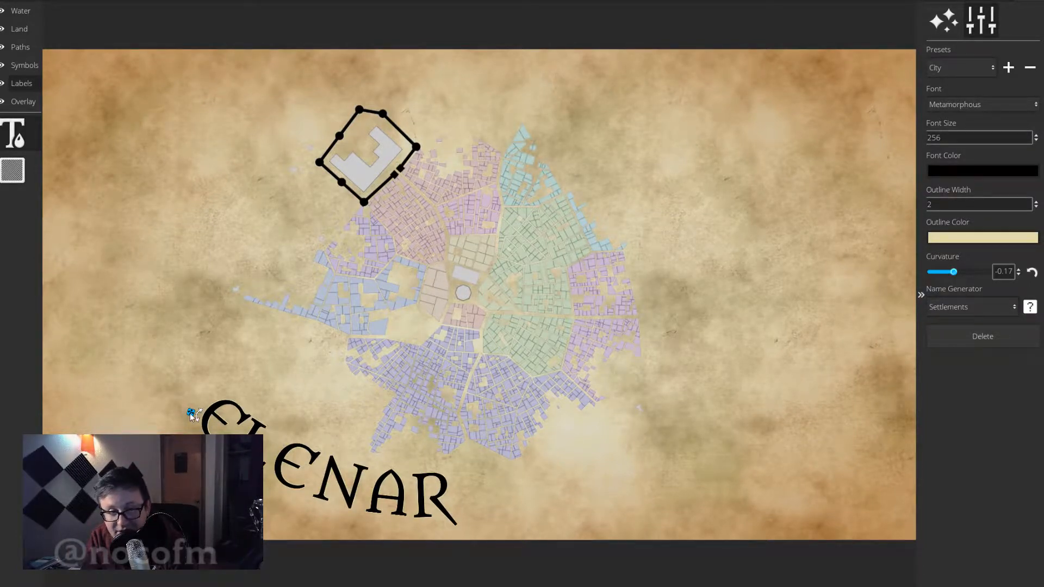
pyautogui.moveTo(190, 413); pyautogui.dragTo(203, 414)
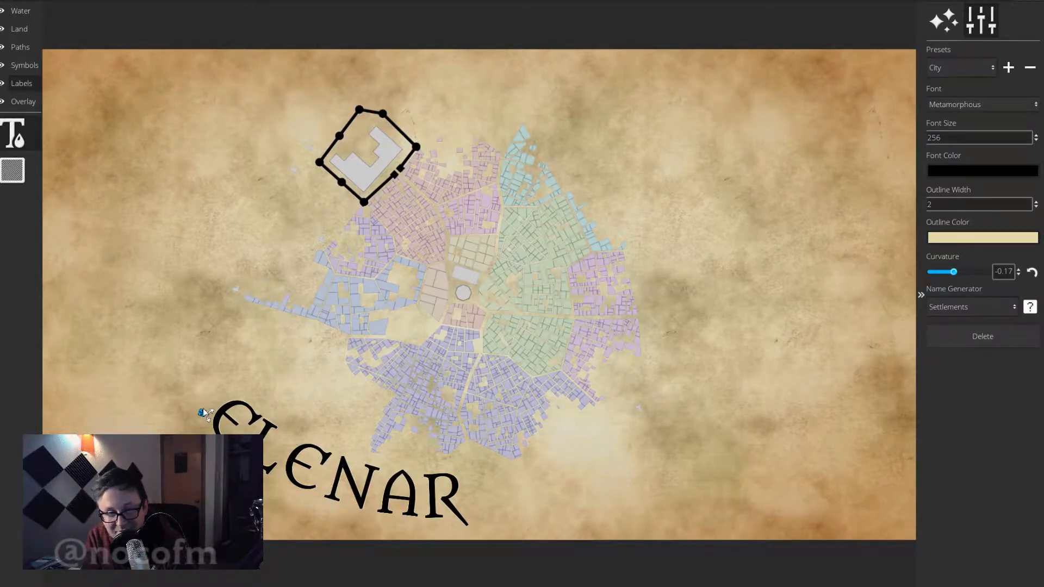
pyautogui.moveTo(203, 413); pyautogui.dragTo(207, 414)
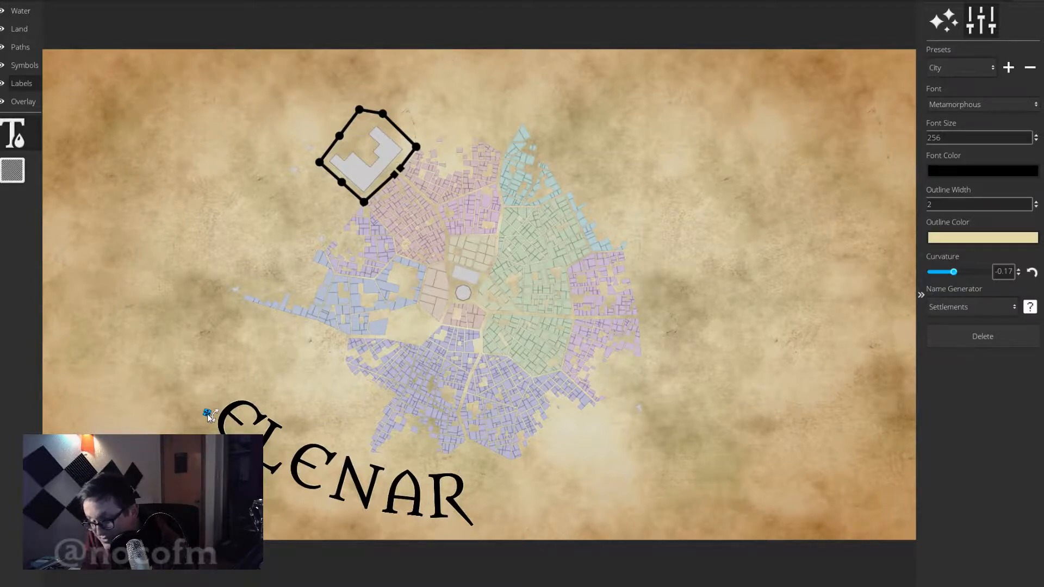
pyautogui.moveTo(207, 413); pyautogui.dragTo(205, 411)
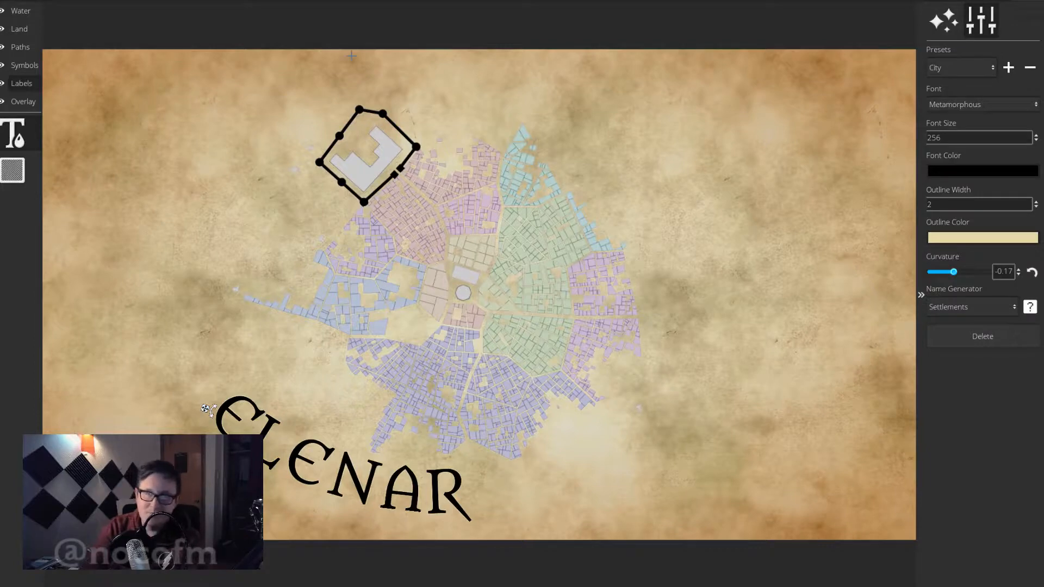
# Start the ground color brush on the Land layer and add a light blue swatch, 91f1f9, to its palette.
pyautogui.click(34, 25)
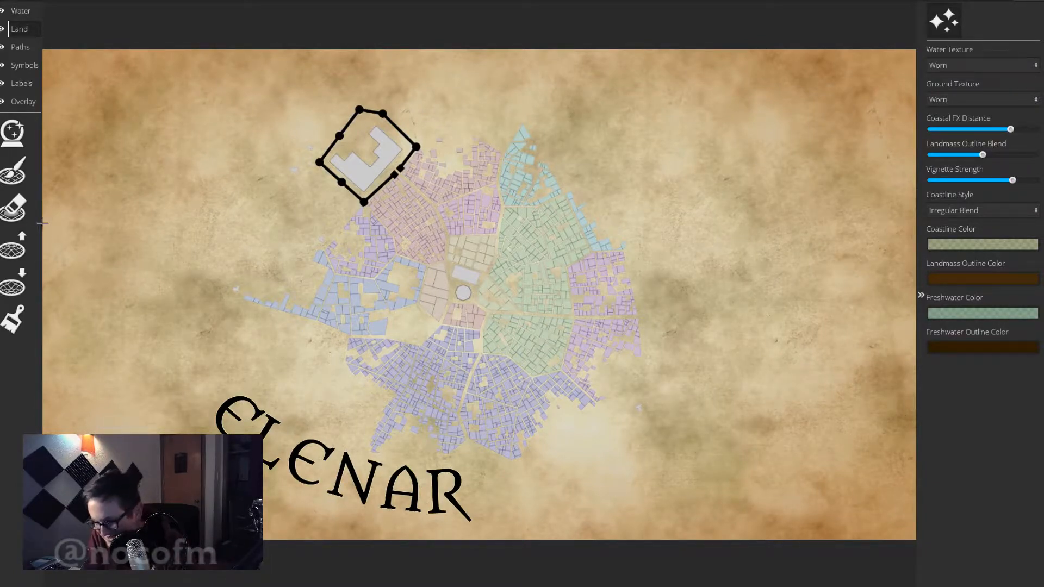
pyautogui.click(12, 320)
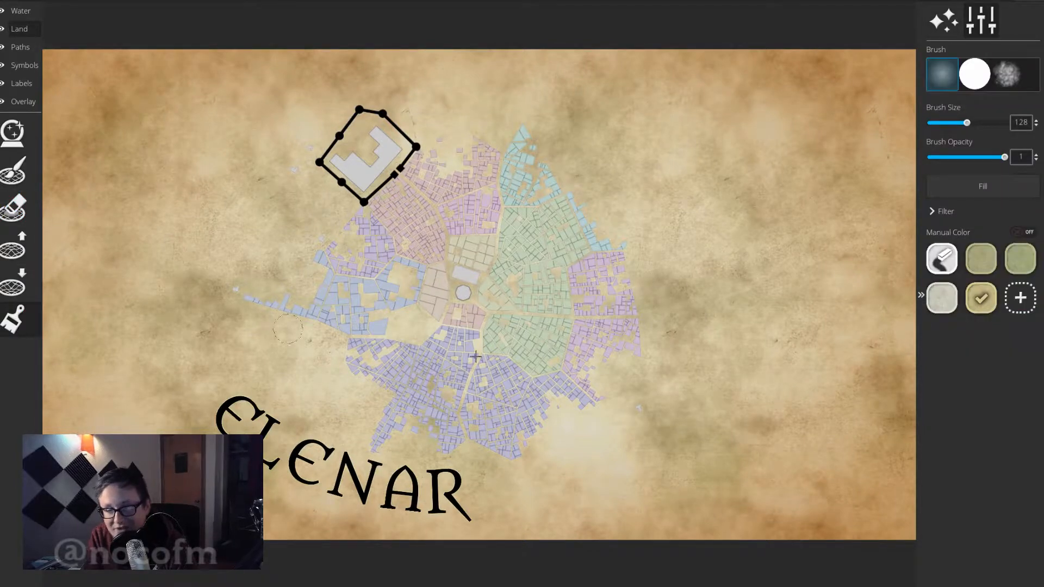
pyautogui.click(942, 298)
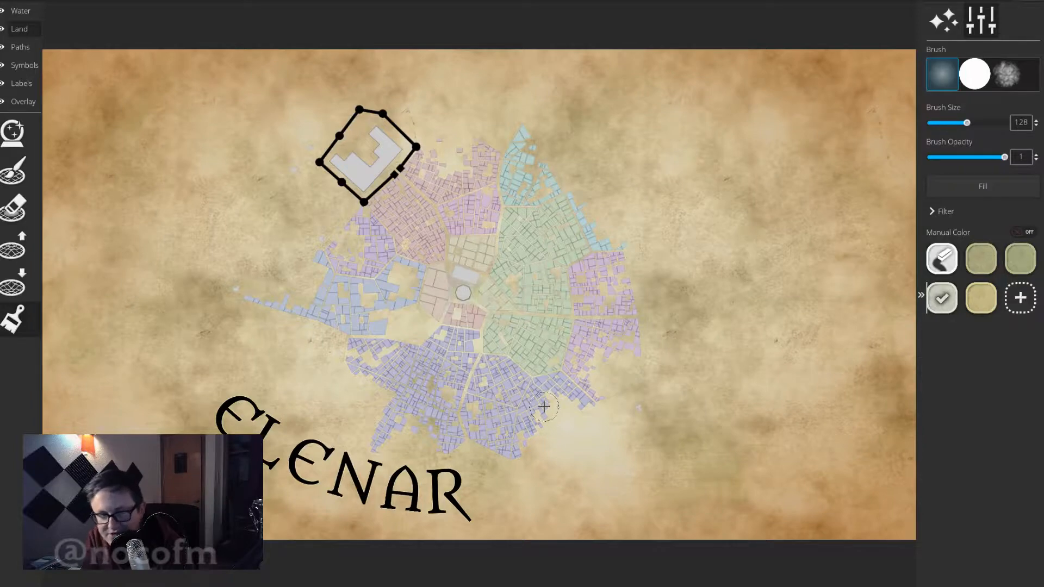
pyautogui.click(1021, 298)
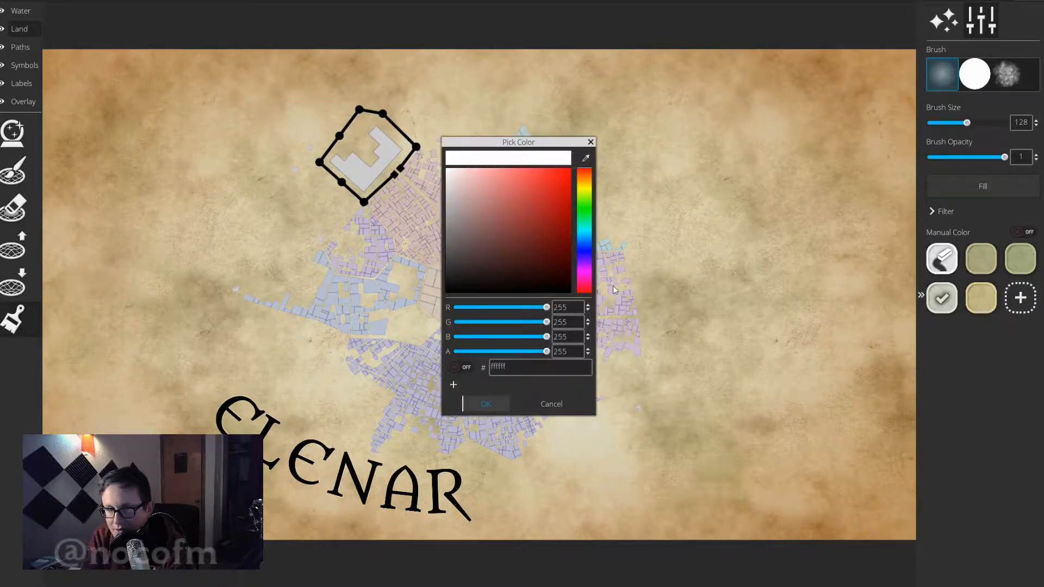
pyautogui.click(583, 232)
pyautogui.moveTo(538, 214); pyautogui.dragTo(500, 174)
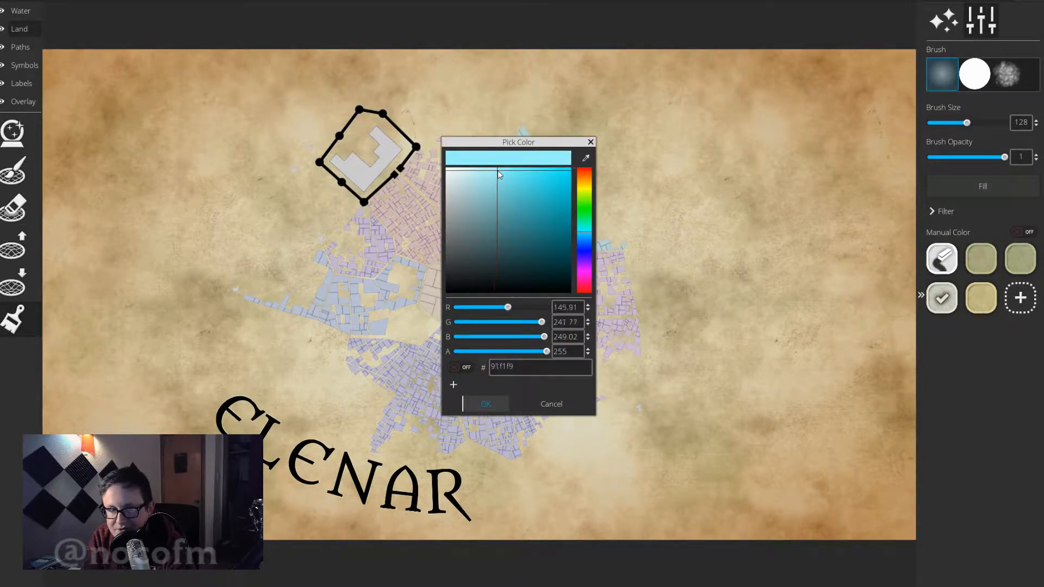
pyautogui.click(485, 404)
# Add a muted brown swatch, 826b40, to the ground color palette.
pyautogui.click(1011, 305)
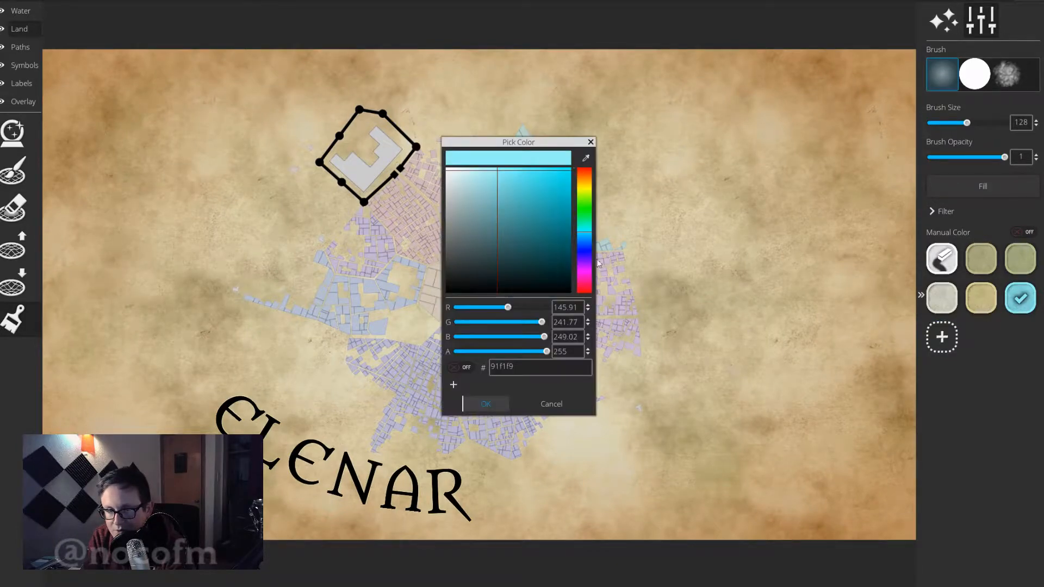
pyautogui.moveTo(591, 245)
pyautogui.mouseDown()
pyautogui.moveTo(591, 261)
pyautogui.moveTo(589, 187)
pyautogui.mouseUp()
pyautogui.moveTo(539, 245); pyautogui.dragTo(509, 228)
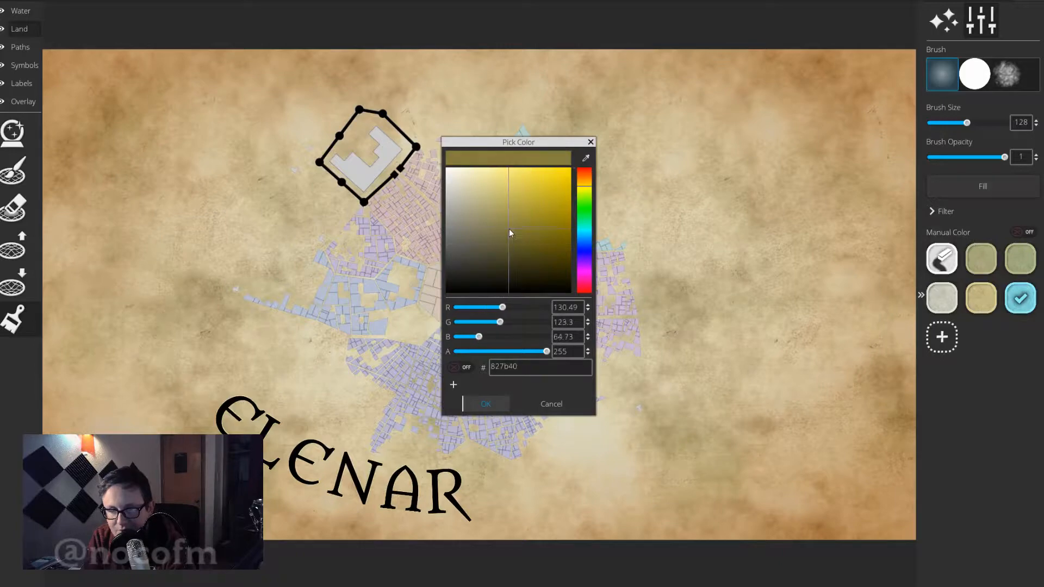
pyautogui.click(582, 181)
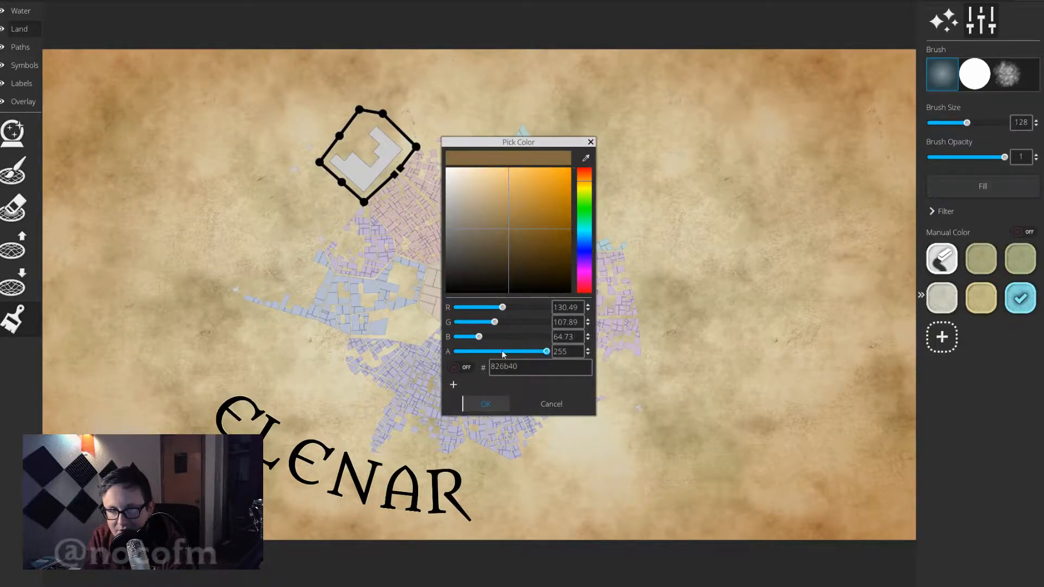
pyautogui.click(501, 404)
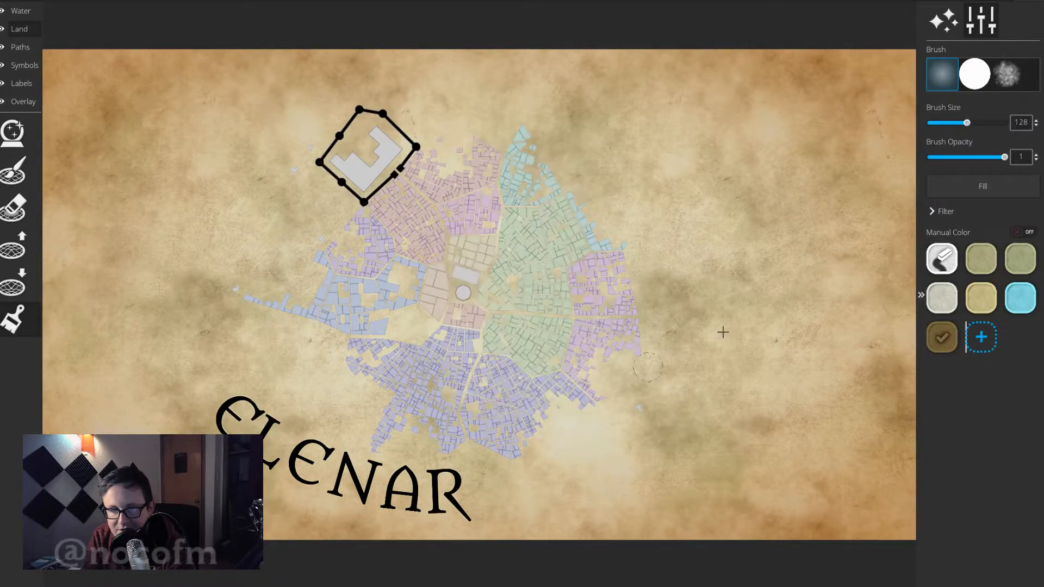
# Add a mustard yellow swatch, bab159, to the ground color palette.
pyautogui.click(988, 339)
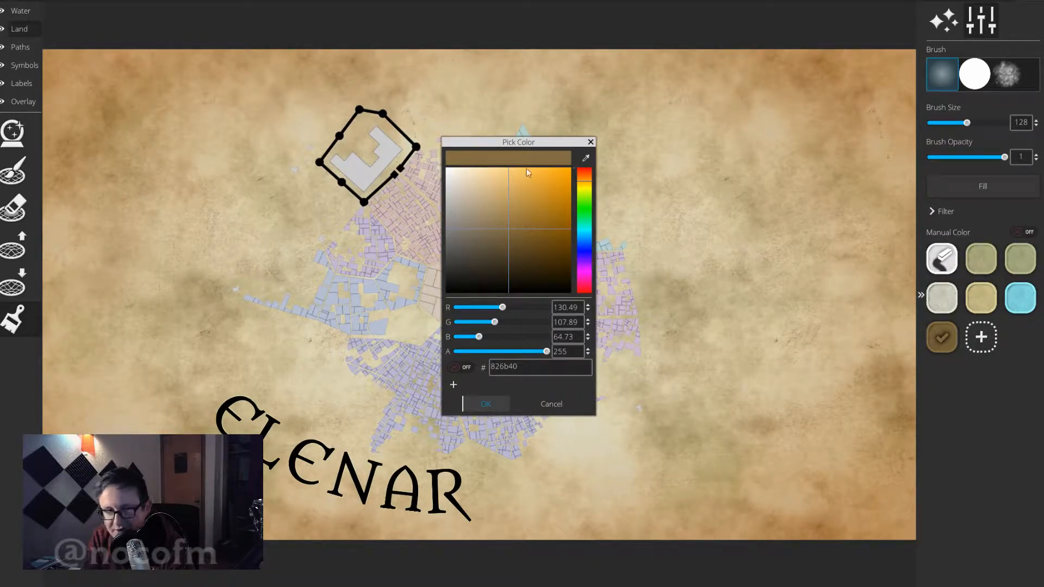
pyautogui.moveTo(583, 223)
pyautogui.mouseDown()
pyautogui.moveTo(588, 185)
pyautogui.moveTo(576, 161)
pyautogui.moveTo(556, 196)
pyautogui.moveTo(569, 203)
pyautogui.moveTo(573, 255)
pyautogui.moveTo(566, 204)
pyautogui.moveTo(566, 243)
pyautogui.moveTo(536, 237)
pyautogui.moveTo(552, 235)
pyautogui.moveTo(557, 180)
pyautogui.moveTo(558, 200)
pyautogui.moveTo(592, 187)
pyautogui.mouseUp()
pyautogui.click(530, 195)
pyautogui.moveTo(528, 195)
pyautogui.mouseDown()
pyautogui.moveTo(490, 197)
pyautogui.moveTo(509, 202)
pyautogui.mouseUp()
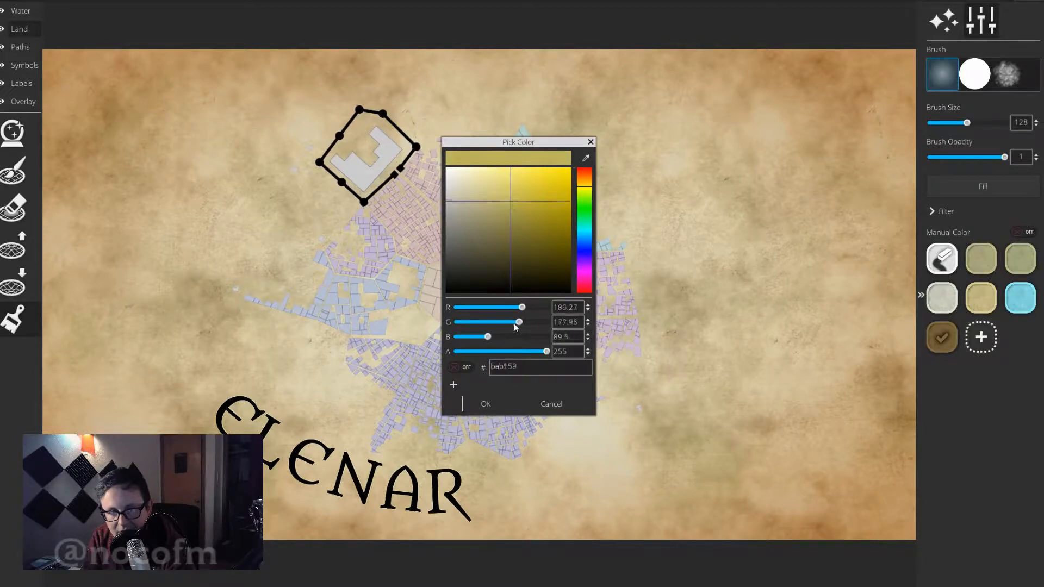
pyautogui.click(486, 404)
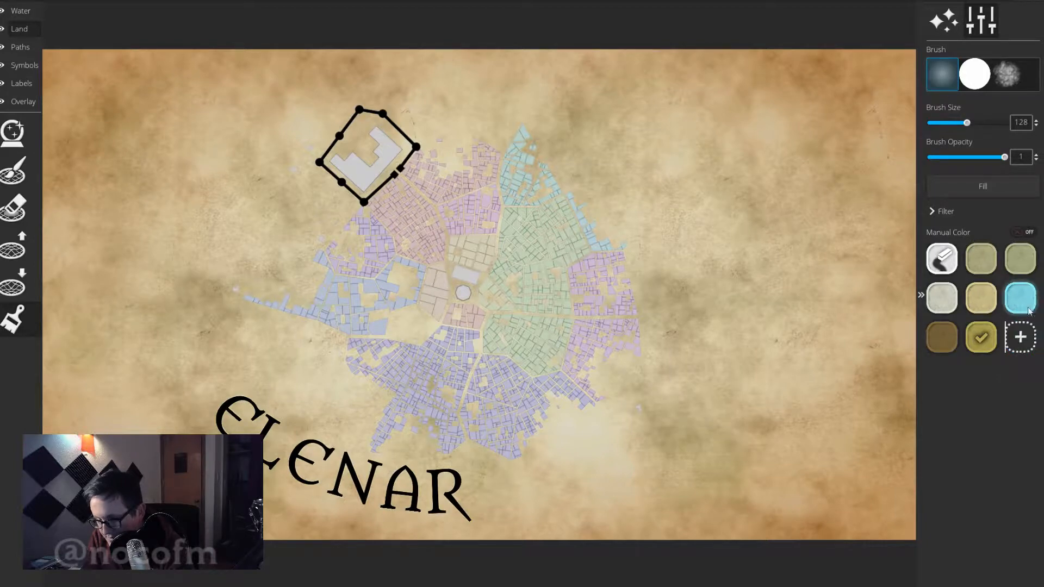
# Add a dark slate blue swatch, 2a4148, to the ground color palette.
pyautogui.click(1025, 337)
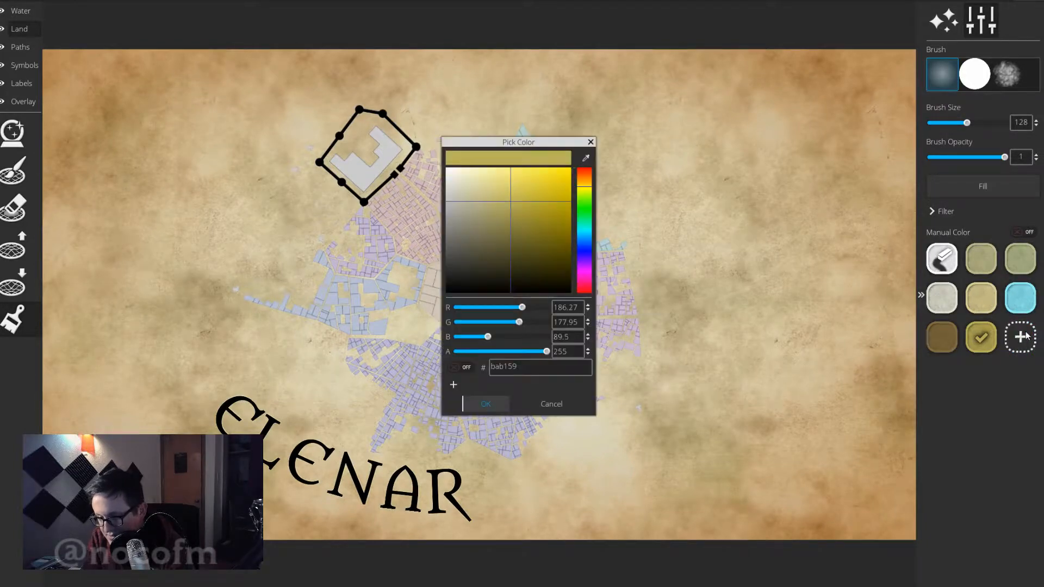
pyautogui.click(584, 235)
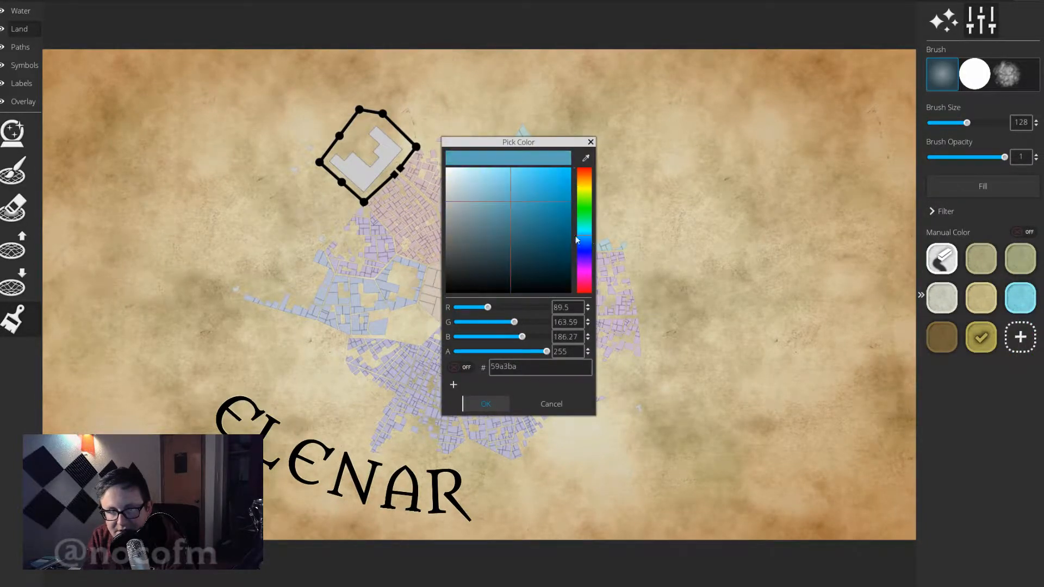
pyautogui.moveTo(522, 248); pyautogui.dragTo(497, 260)
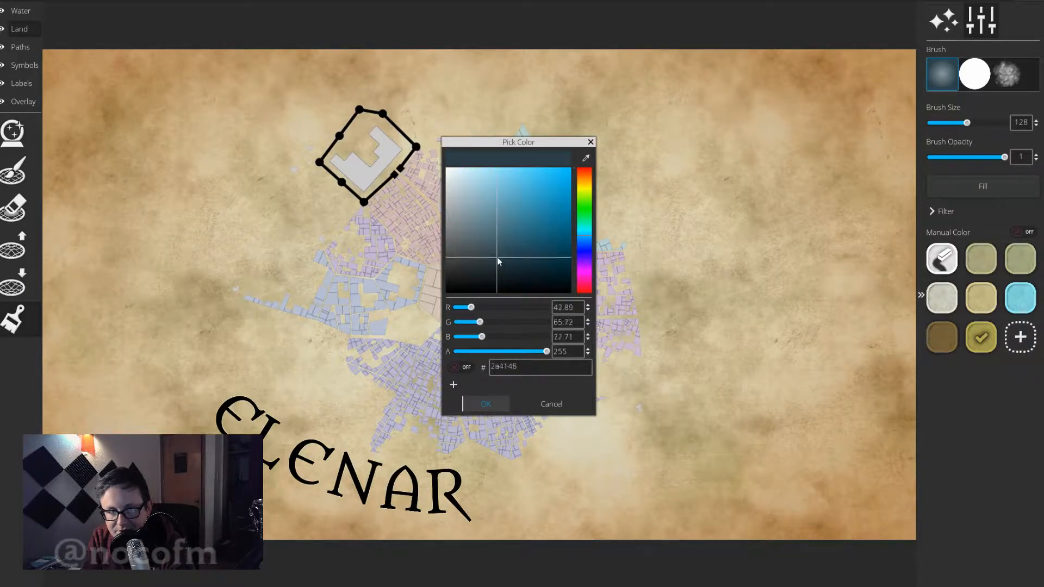
pyautogui.click(493, 402)
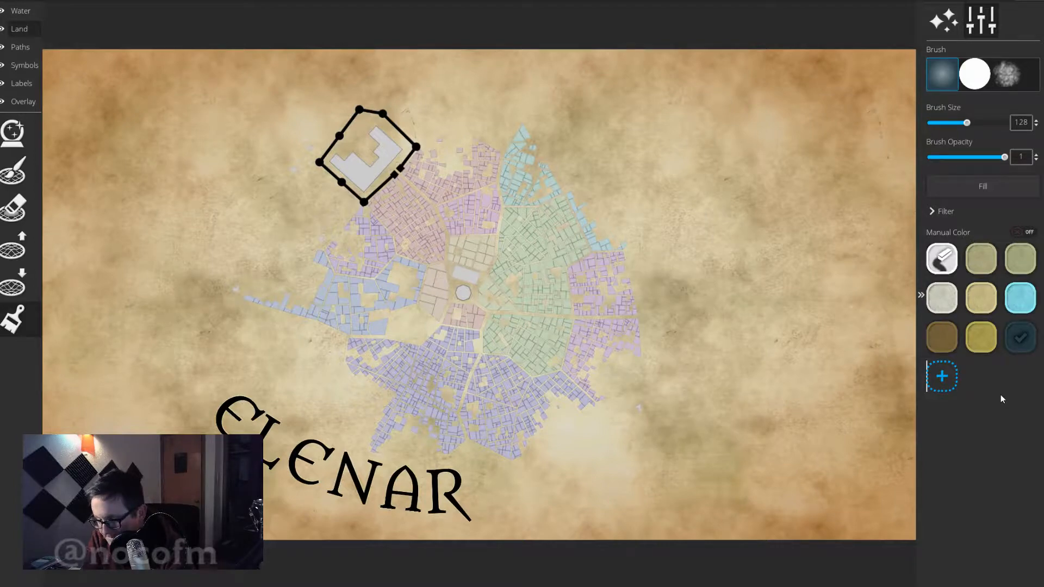
# Add a pure red swatch, ff0000, to the ground color palette.
pyautogui.click(947, 387)
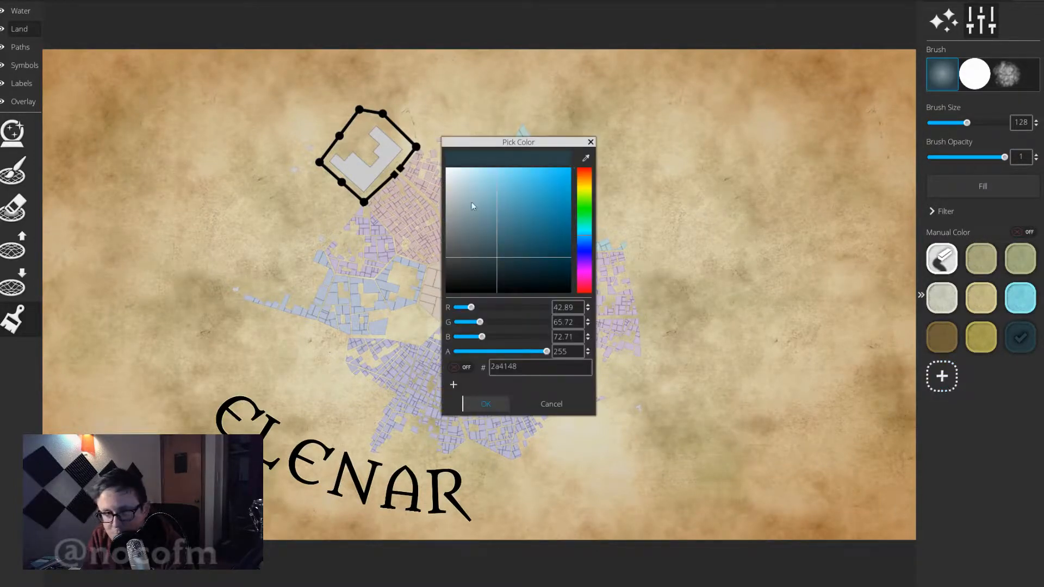
pyautogui.click(588, 307)
pyautogui.moveTo(541, 236); pyautogui.dragTo(590, 144)
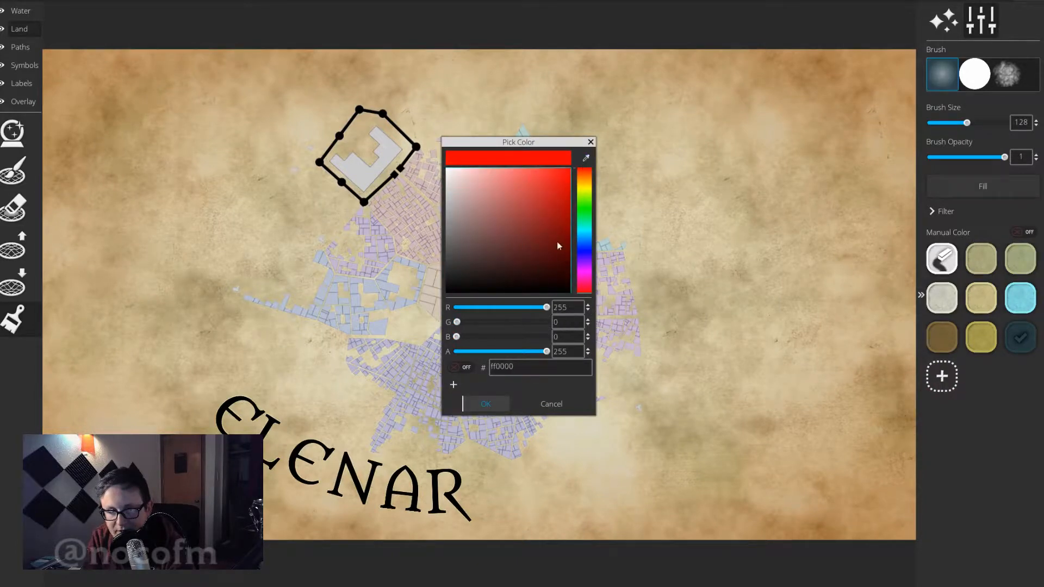
pyautogui.click(495, 403)
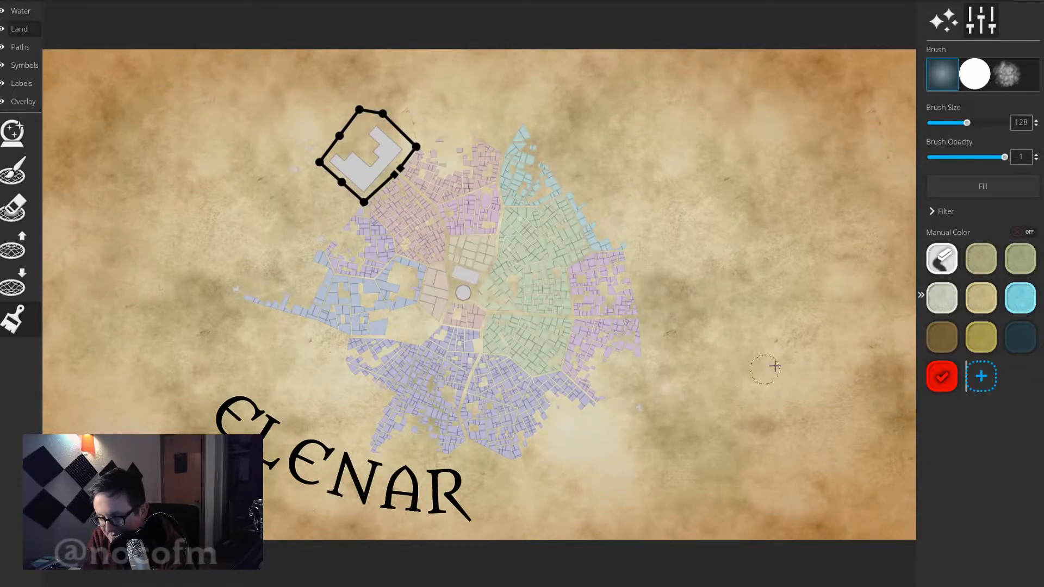
# Add a dark maroon swatch, 4c3030, to the ground color palette.
pyautogui.click(982, 388)
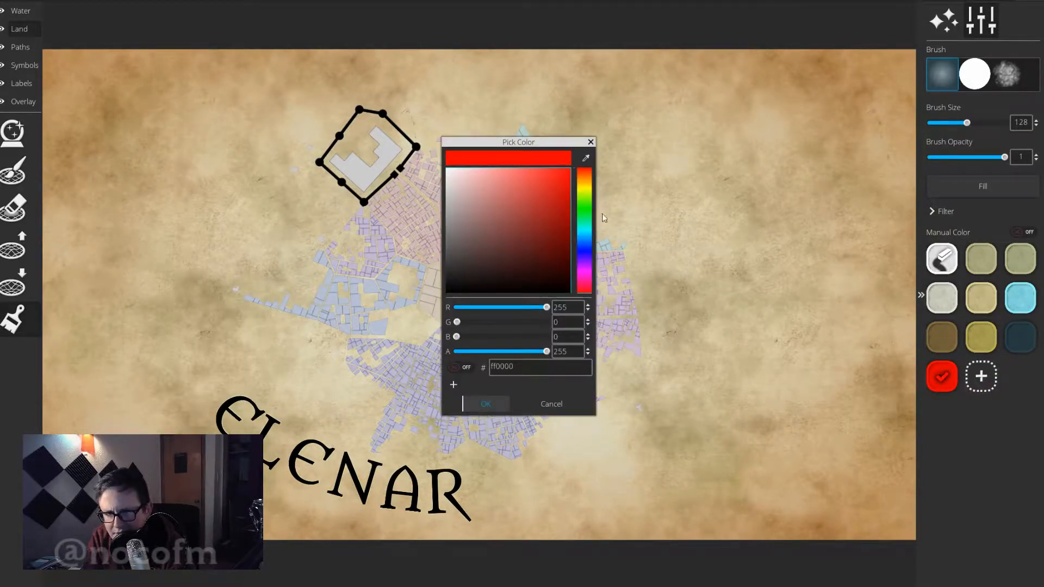
pyautogui.moveTo(586, 265); pyautogui.dragTo(586, 300)
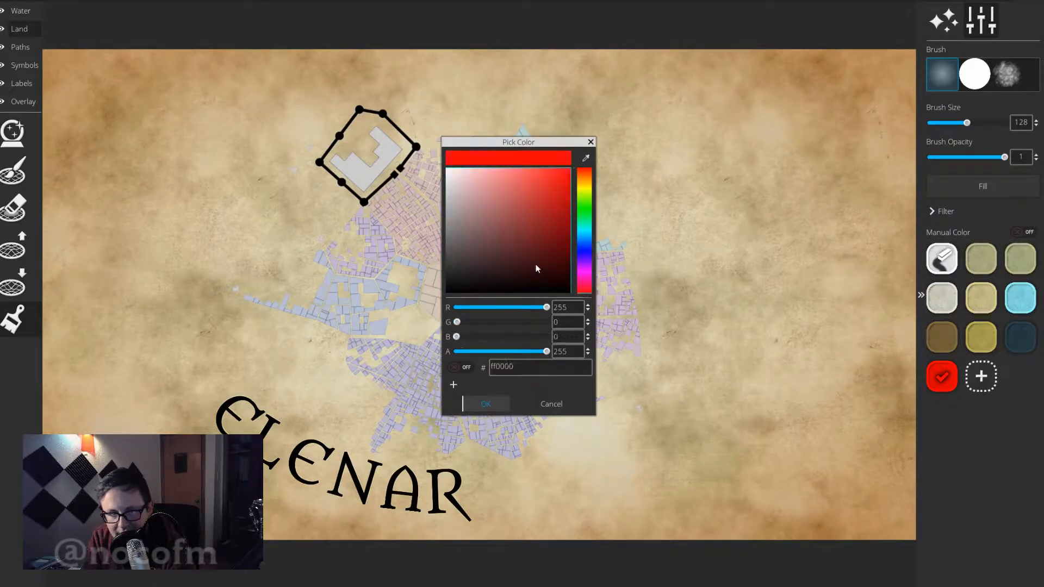
pyautogui.moveTo(533, 268); pyautogui.dragTo(491, 255)
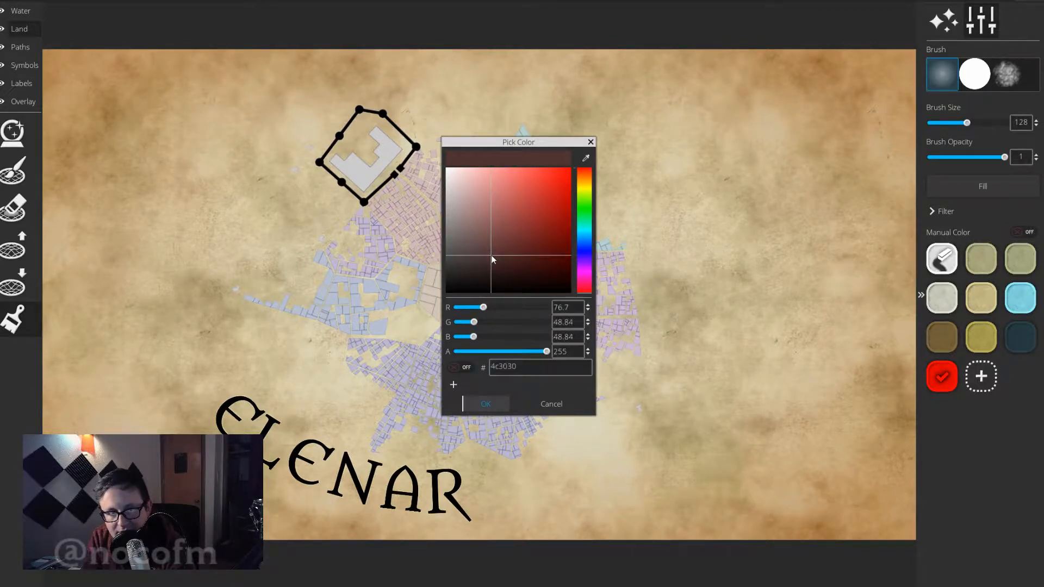
pyautogui.click(483, 403)
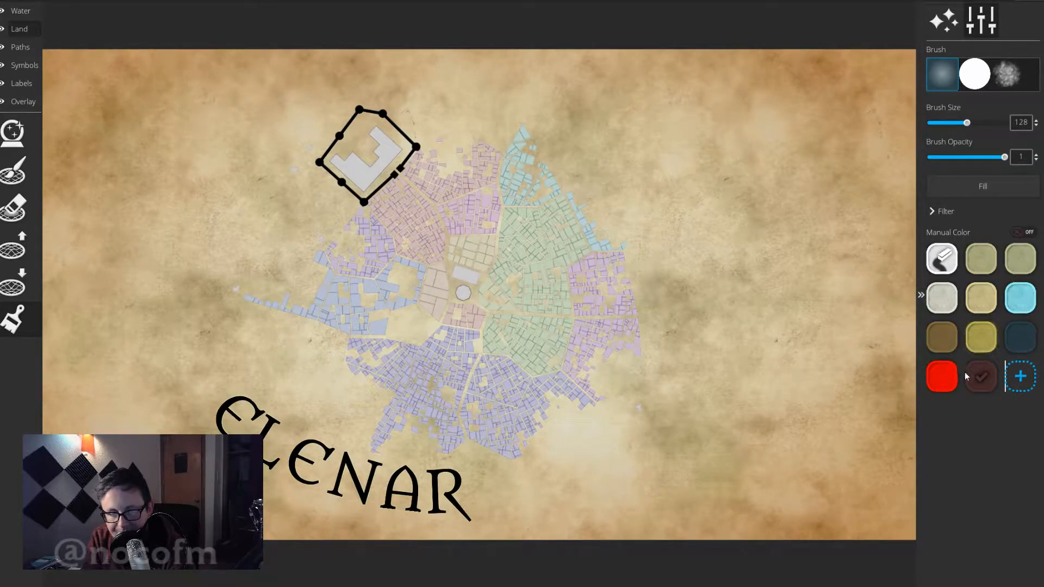
# Add a grayish purple swatch, 5d546a, to the ground color palette.
pyautogui.click(1018, 373)
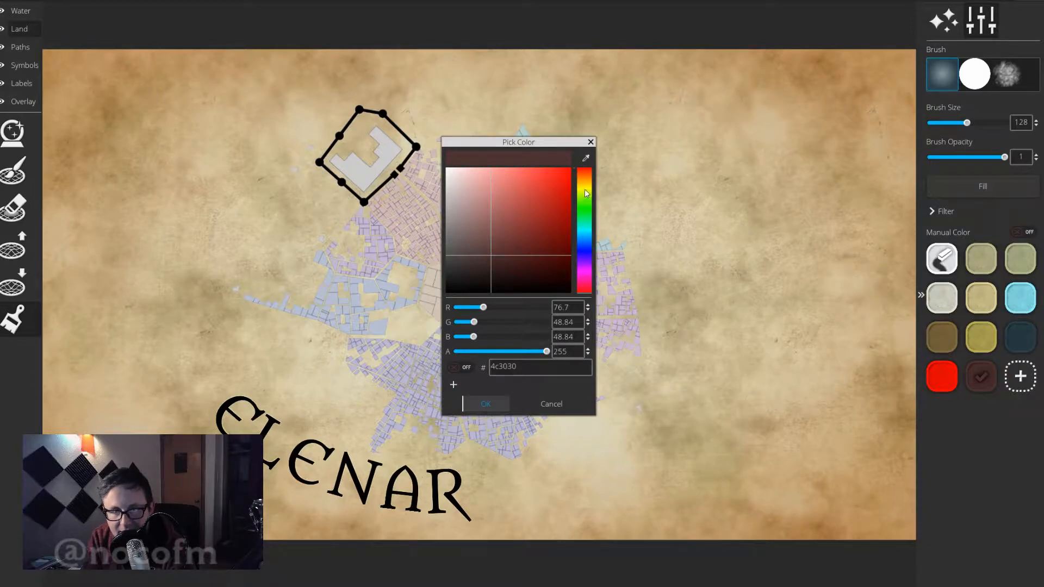
pyautogui.moveTo(585, 245); pyautogui.dragTo(587, 262)
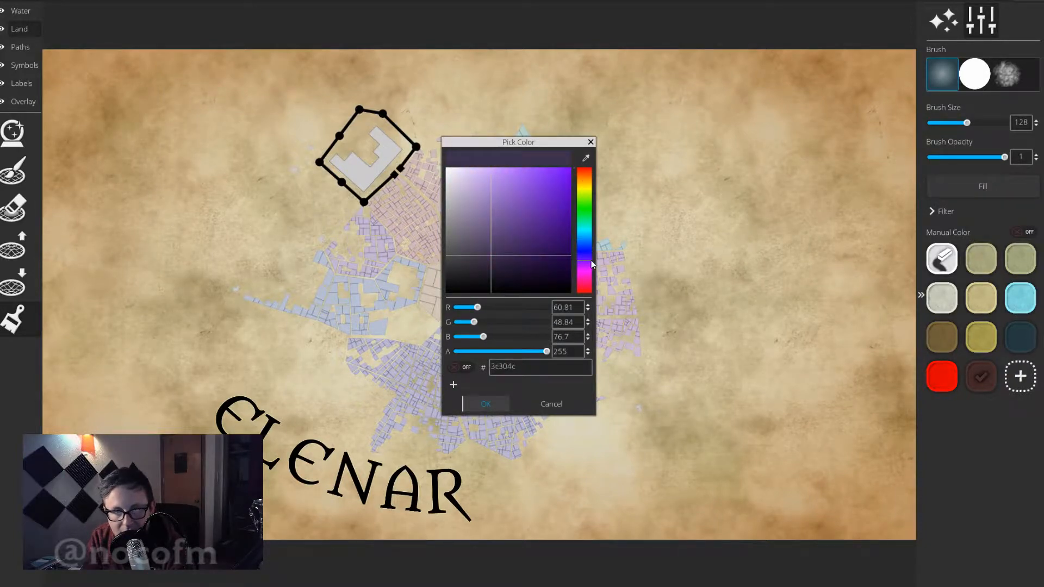
pyautogui.moveTo(484, 253); pyautogui.dragTo(472, 241)
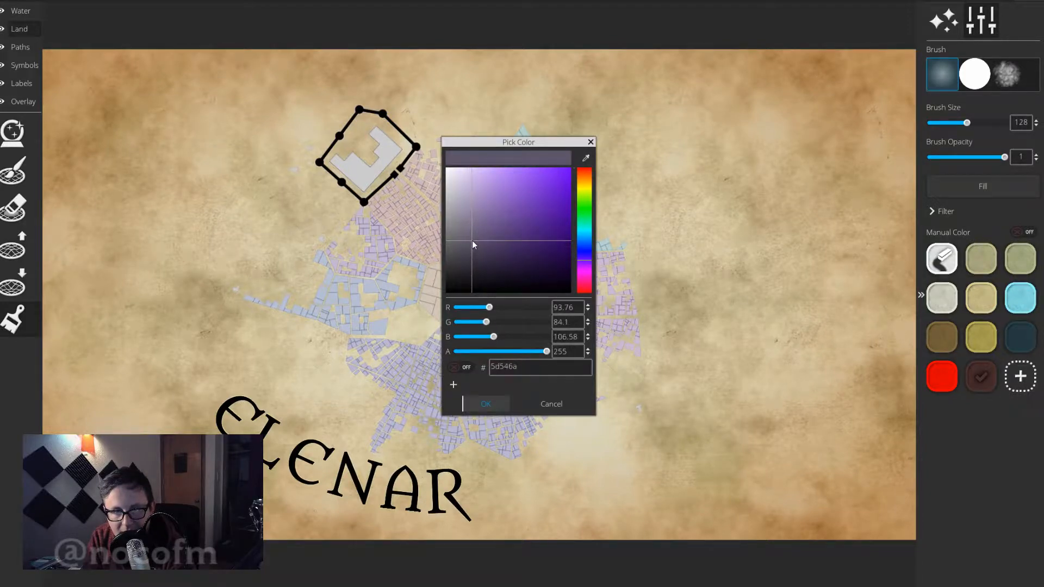
pyautogui.click(472, 405)
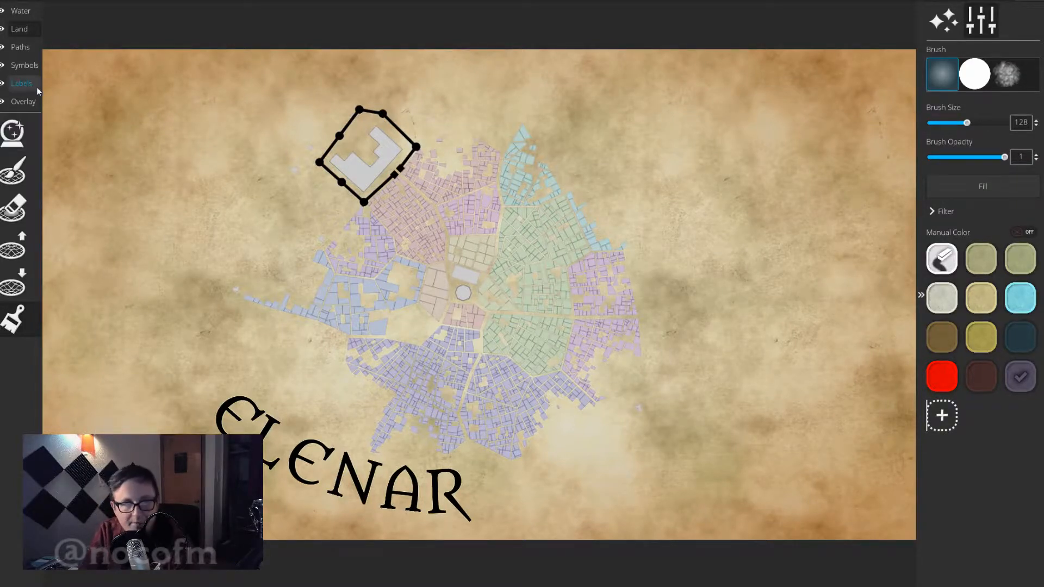
# Start placing settlement symbols, switch to the Cliffs set, and set the symbol scale to 100.
pyautogui.click(26, 65)
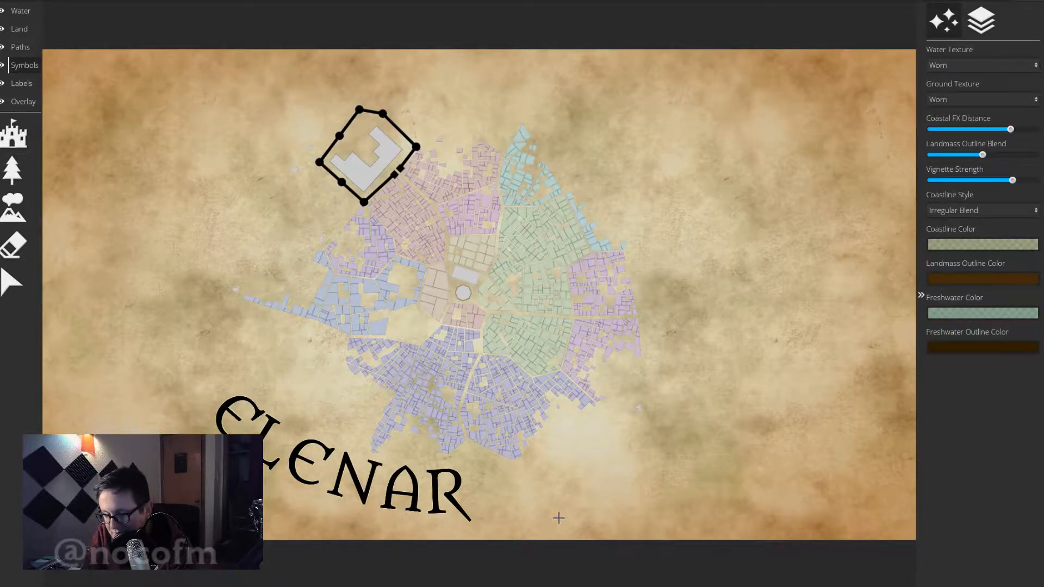
pyautogui.click(15, 135)
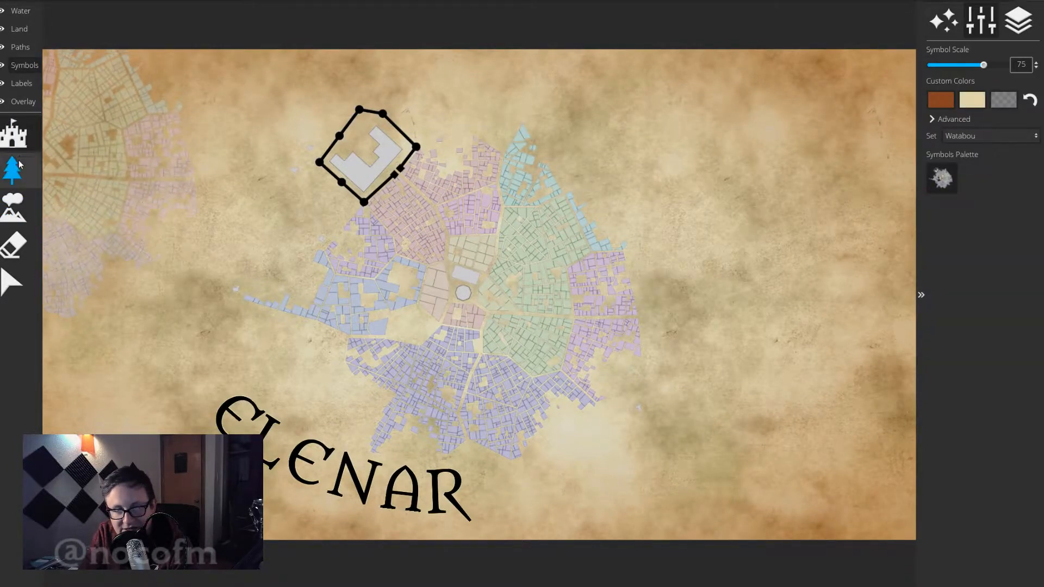
pyautogui.click(986, 134)
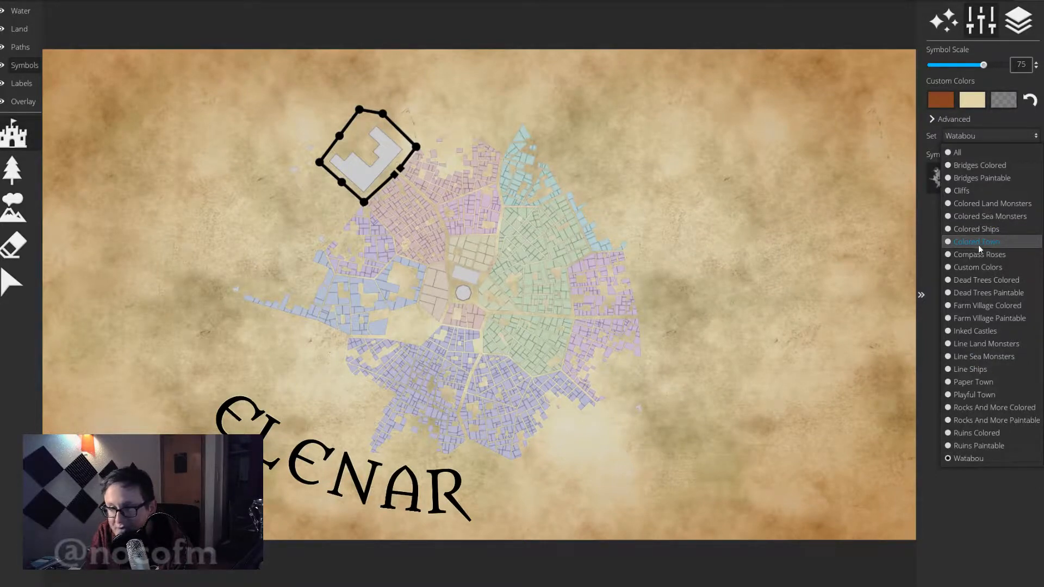
pyautogui.click(998, 193)
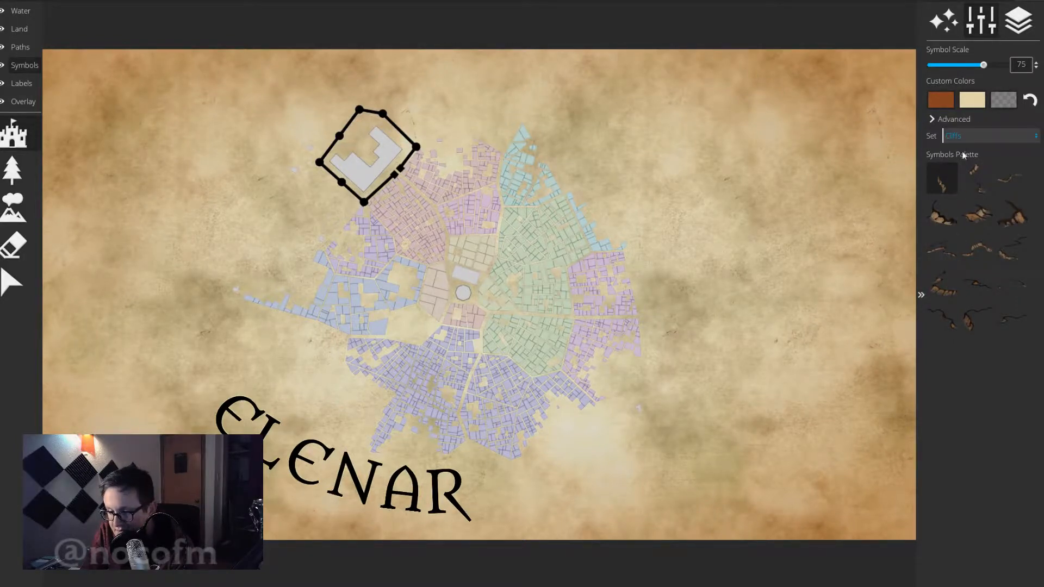
pyautogui.moveTo(983, 65); pyautogui.dragTo(1005, 64)
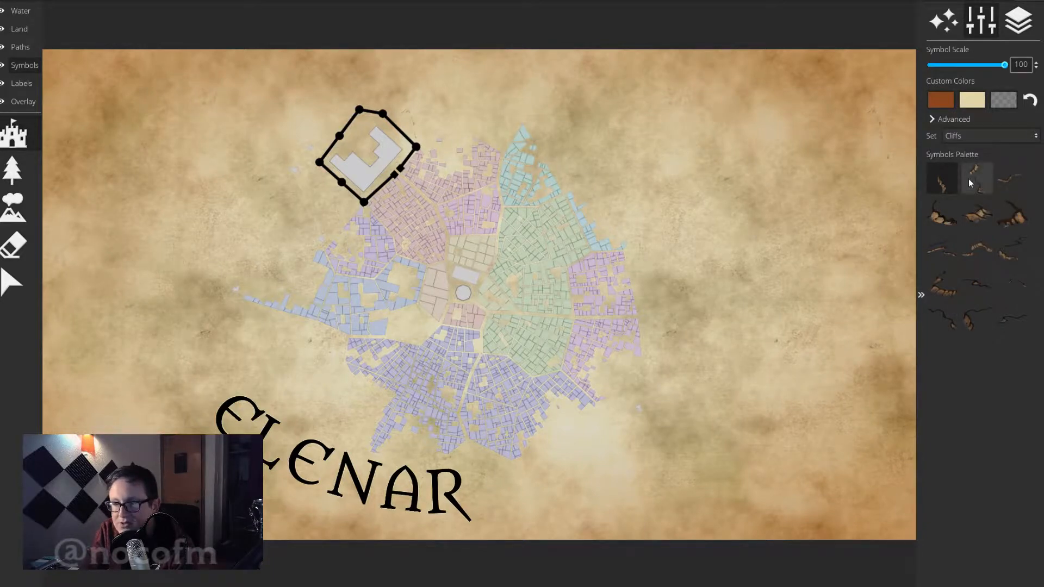
# Browse the Colored Town, Custom Colors, Inked Castles and Rocks And More Colored symbol sets.
pyautogui.click(981, 138)
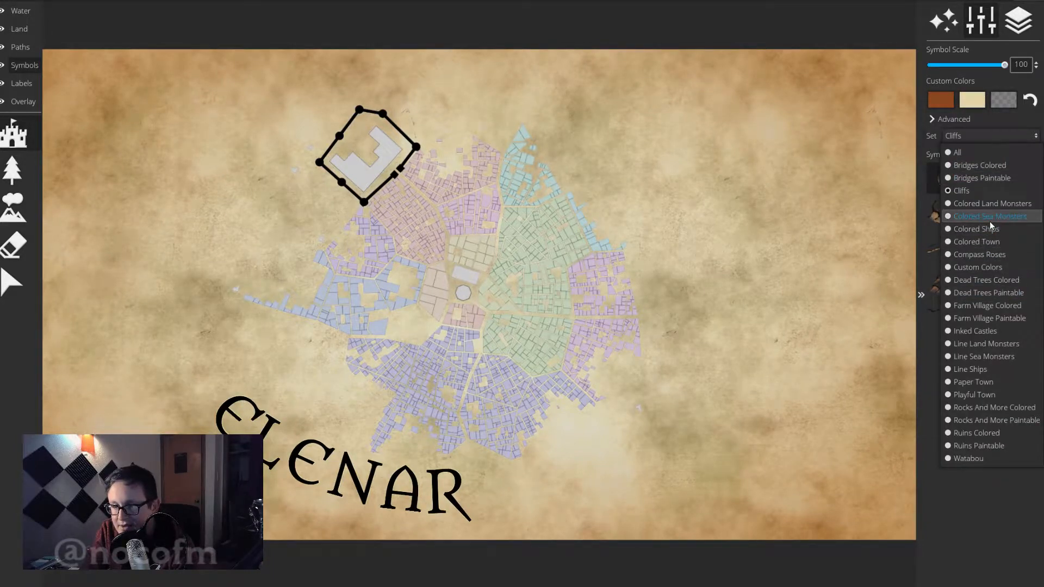
pyautogui.click(993, 245)
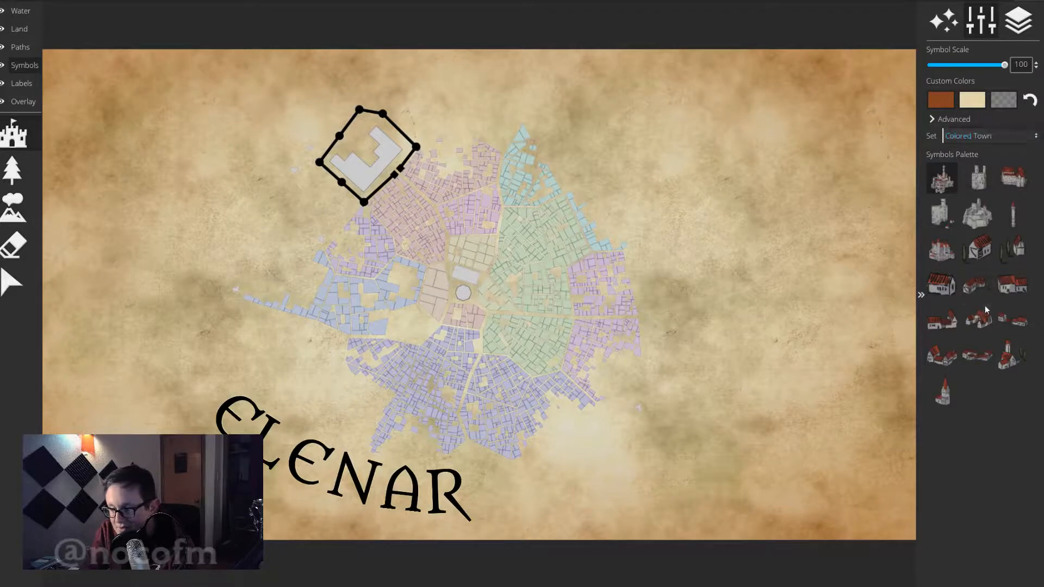
pyautogui.click(982, 136)
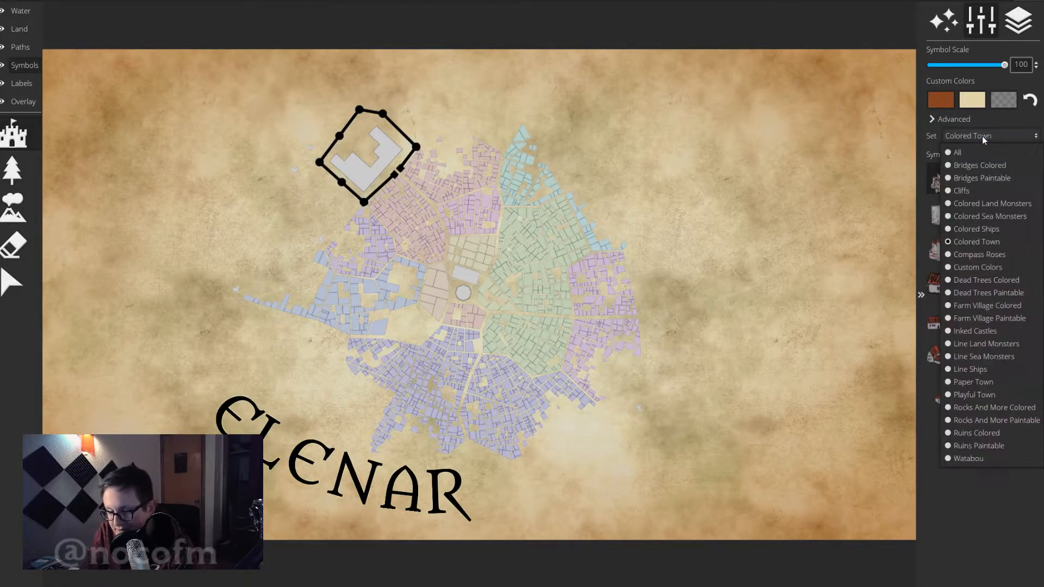
pyautogui.click(1005, 267)
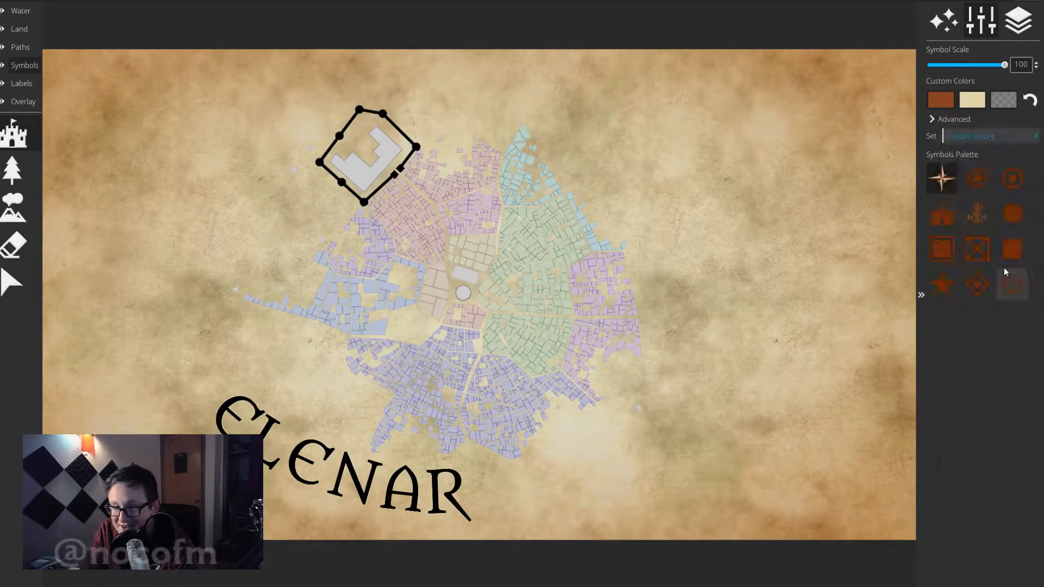
pyautogui.click(973, 137)
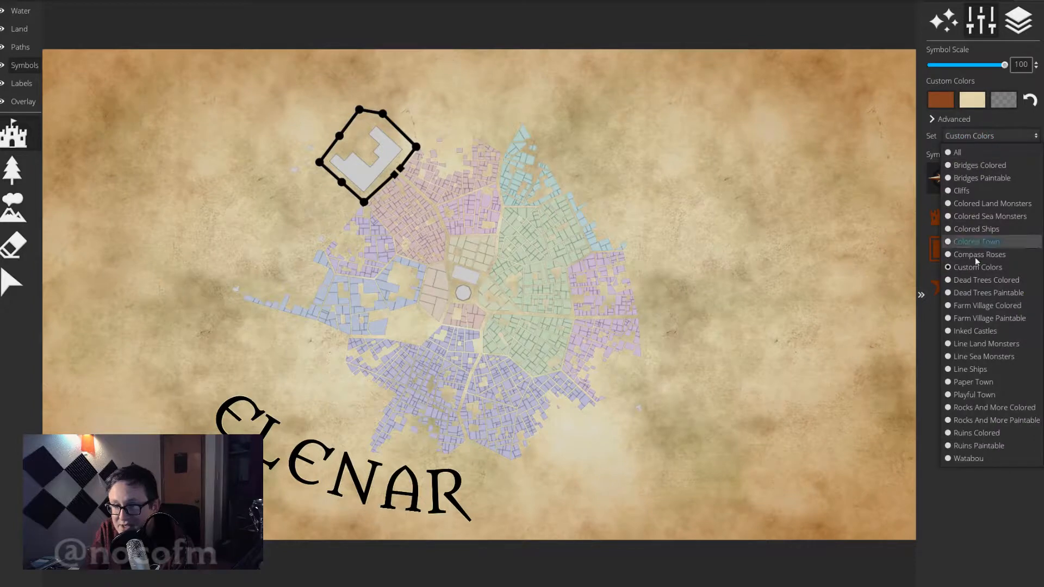
pyautogui.click(992, 336)
pyautogui.click(974, 136)
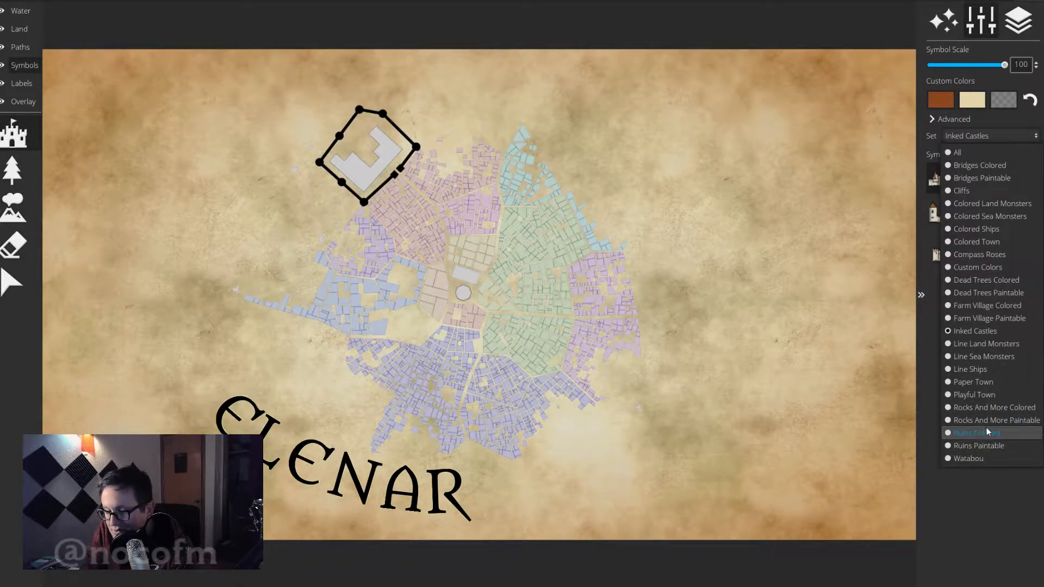
pyautogui.click(1012, 409)
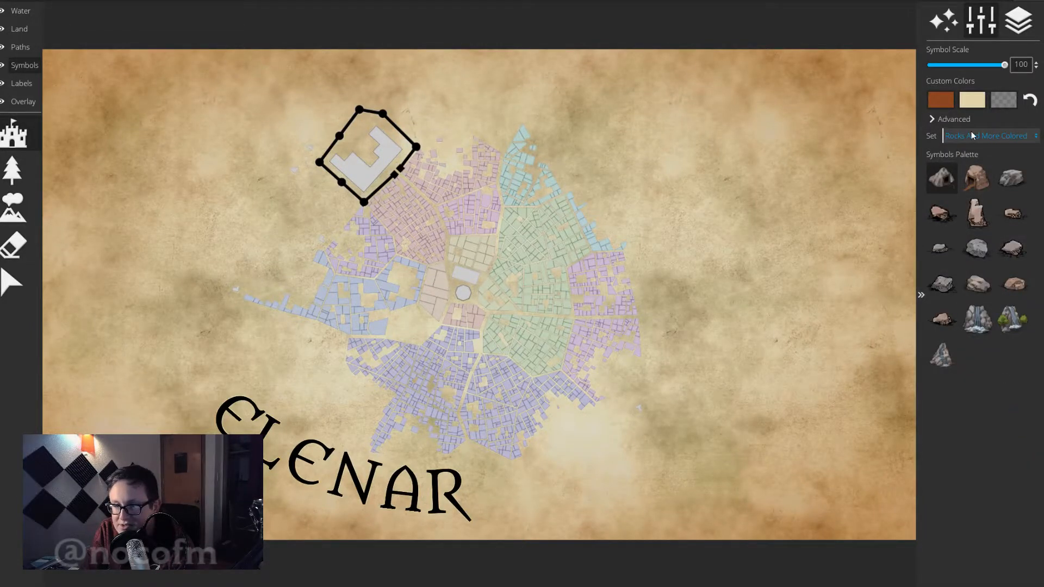
# Try placing the pointed rock peak from the Rocks And More Paintable set east of the city, and undo it.
pyautogui.click(972, 136)
pyautogui.click(993, 420)
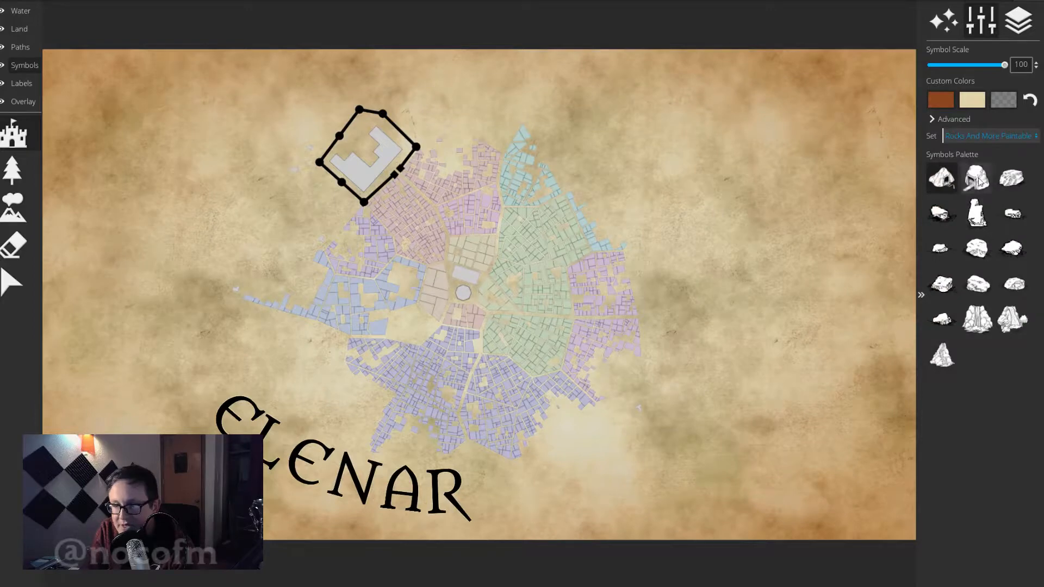
pyautogui.click(942, 355)
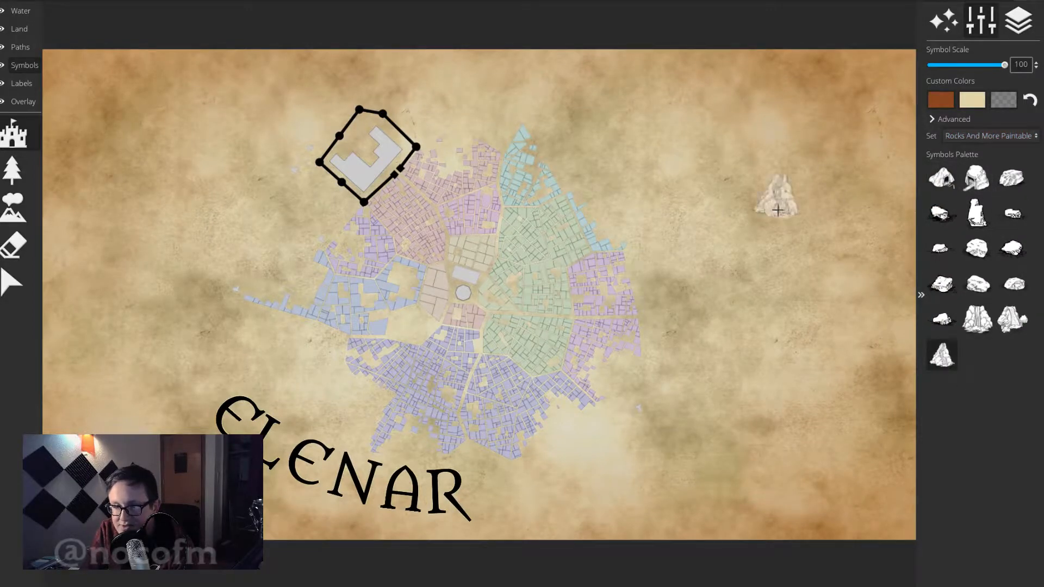
pyautogui.click(941, 100)
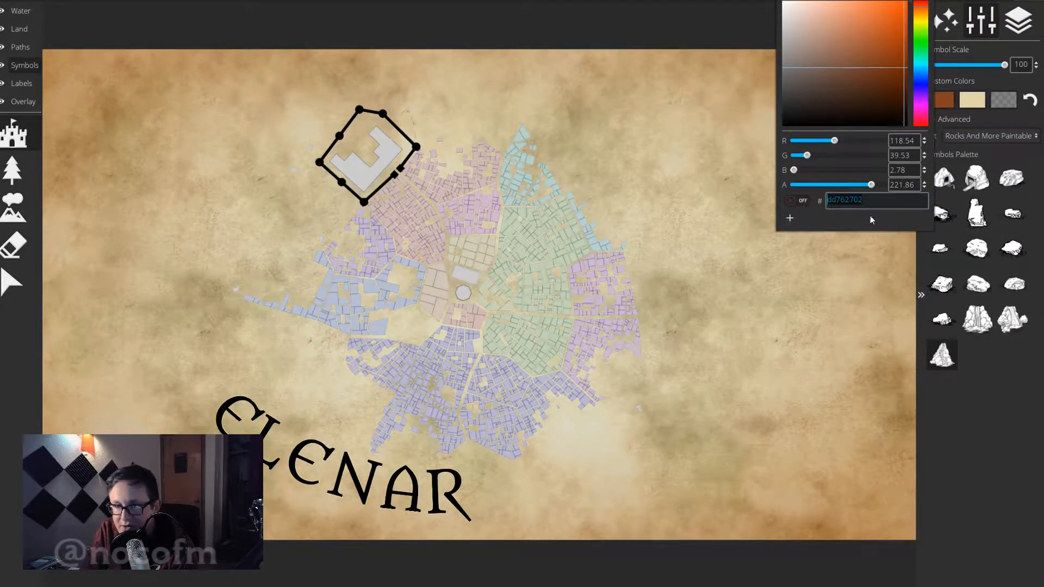
pyautogui.click(731, 219)
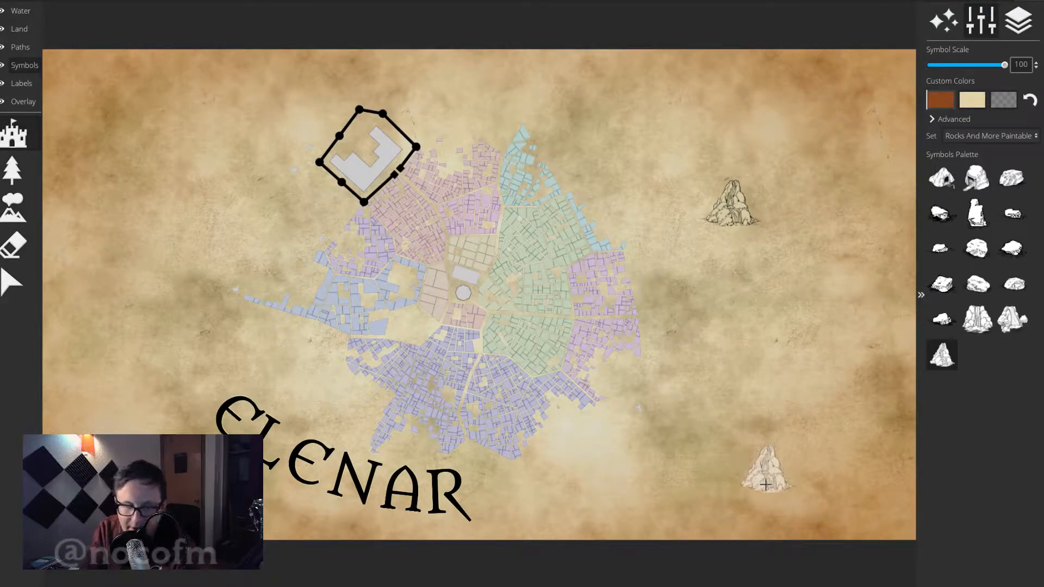
pyautogui.hotkey('ctrl', 'z')
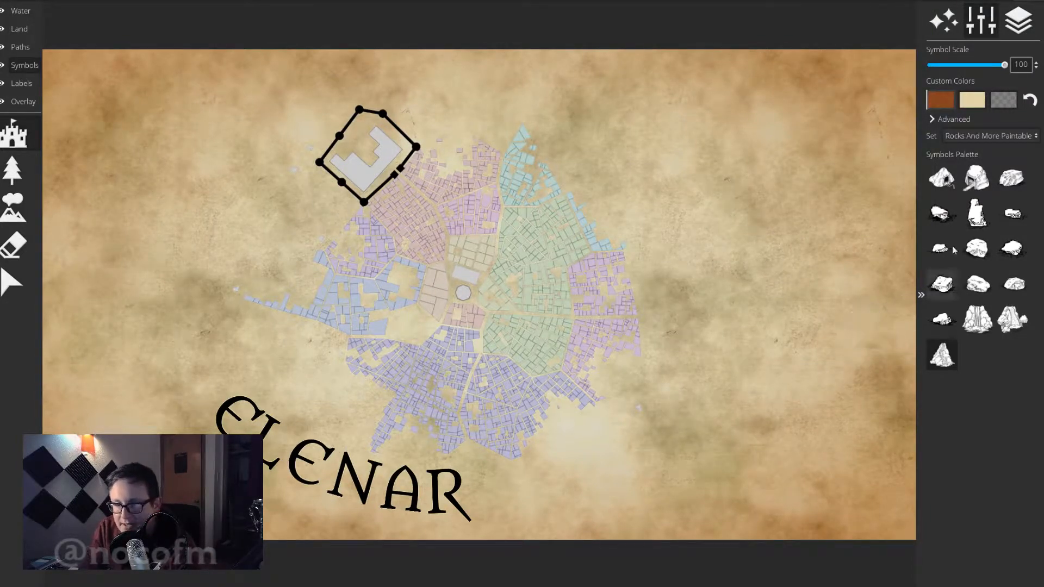
# Examine the Line Sea Monsters set, the tree and mountain symbols, and the erase and select options for symbols.
pyautogui.click(985, 136)
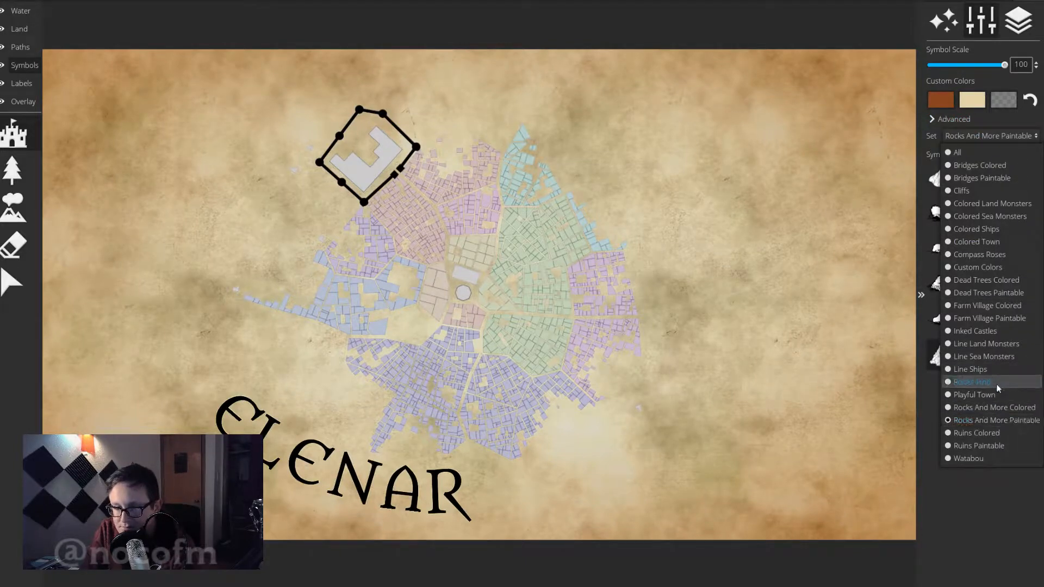
pyautogui.click(984, 357)
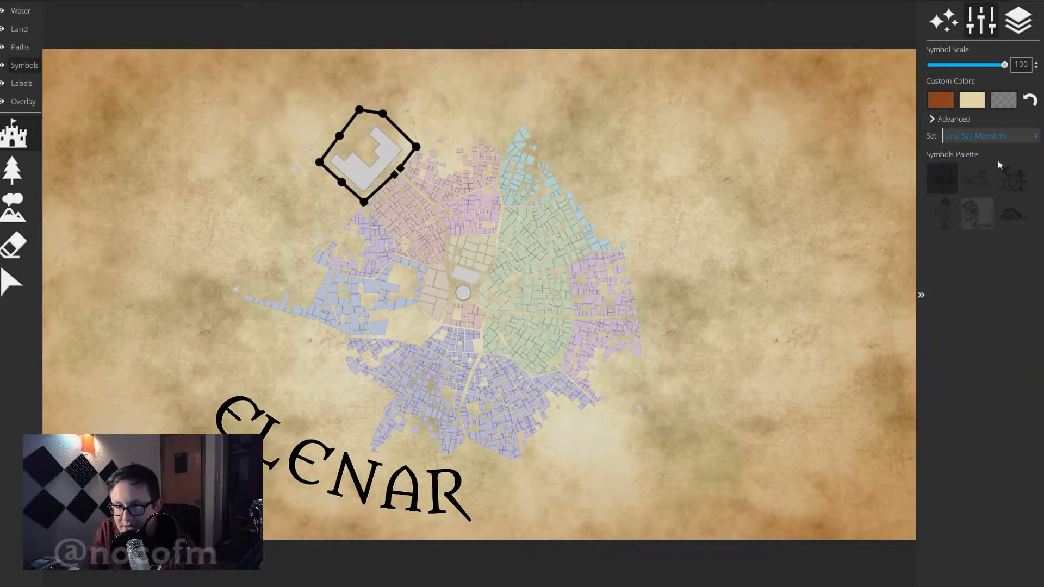
pyautogui.click(997, 135)
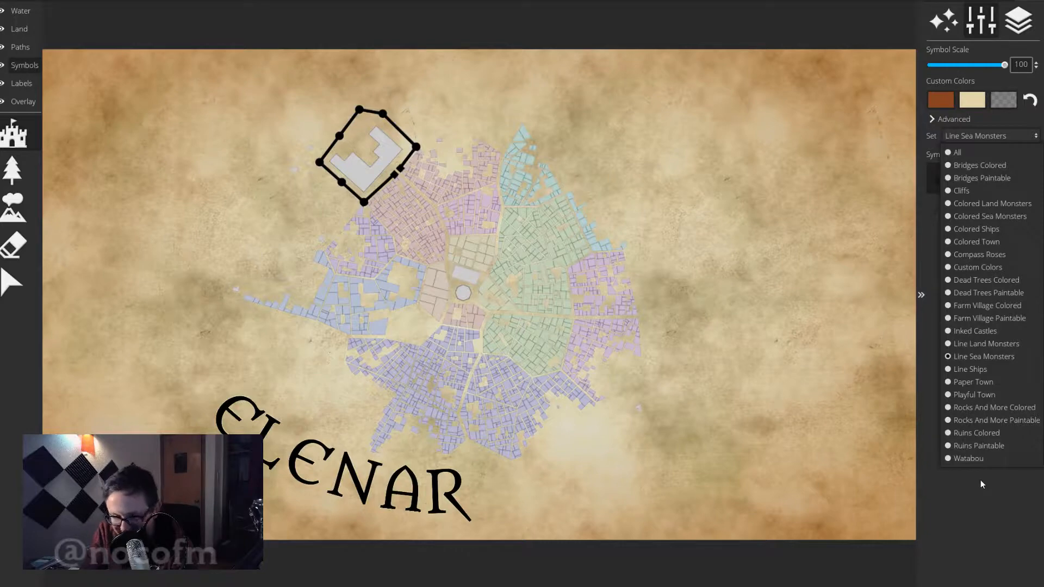
pyautogui.click(30, 175)
pyautogui.click(23, 173)
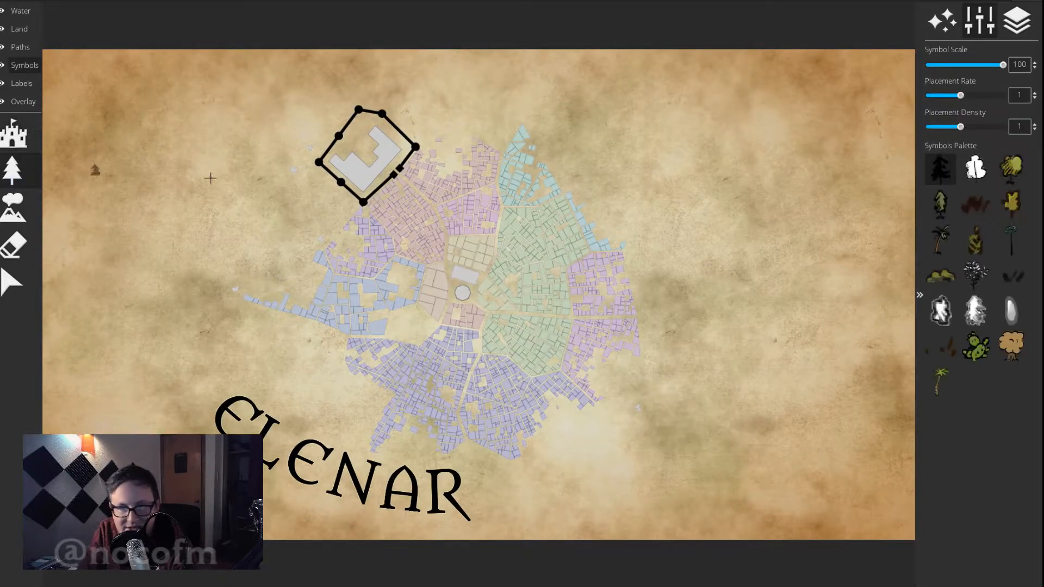
pyautogui.click(14, 212)
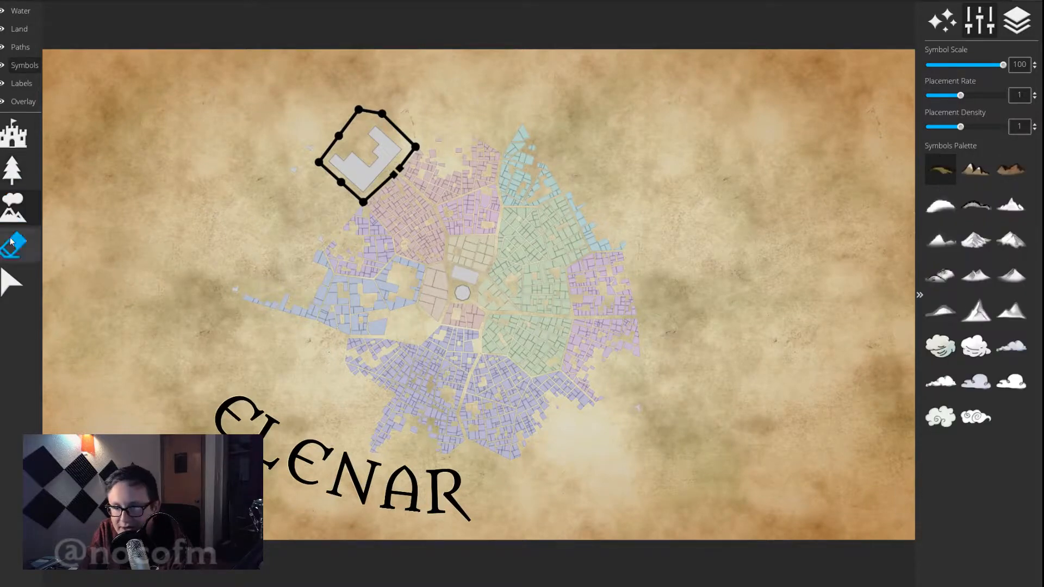
pyautogui.click(11, 241)
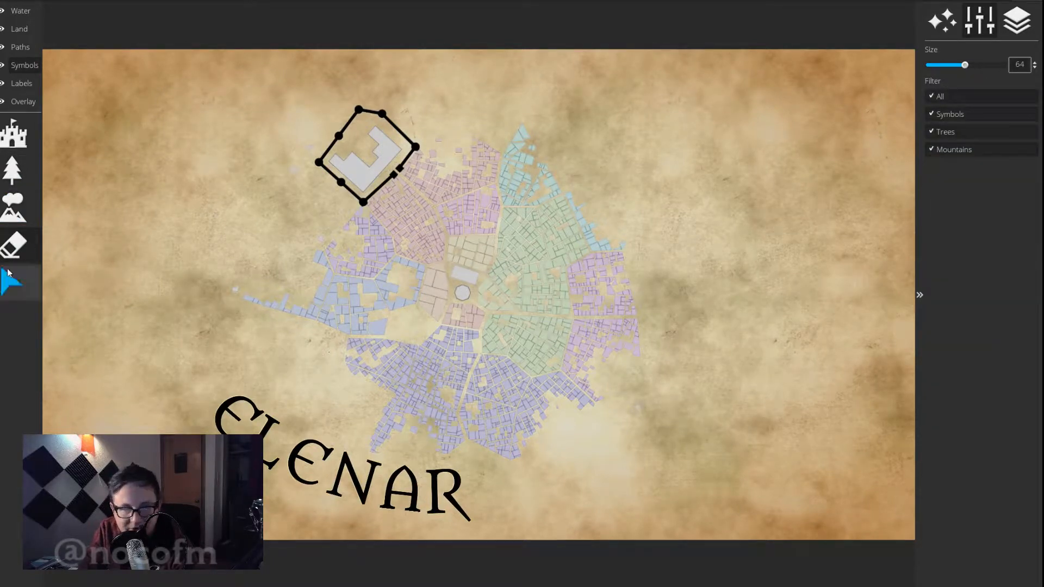
pyautogui.click(10, 277)
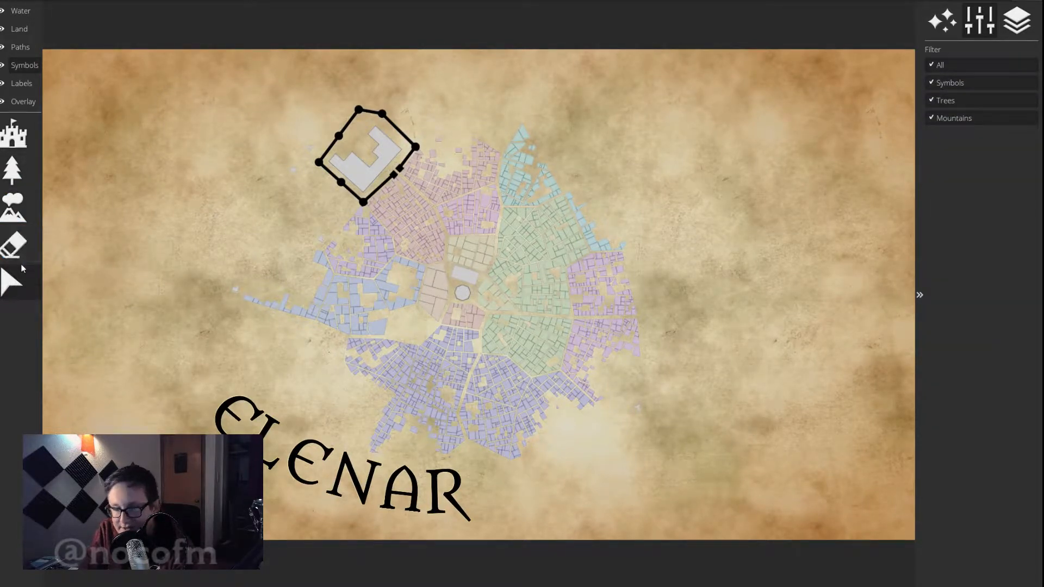
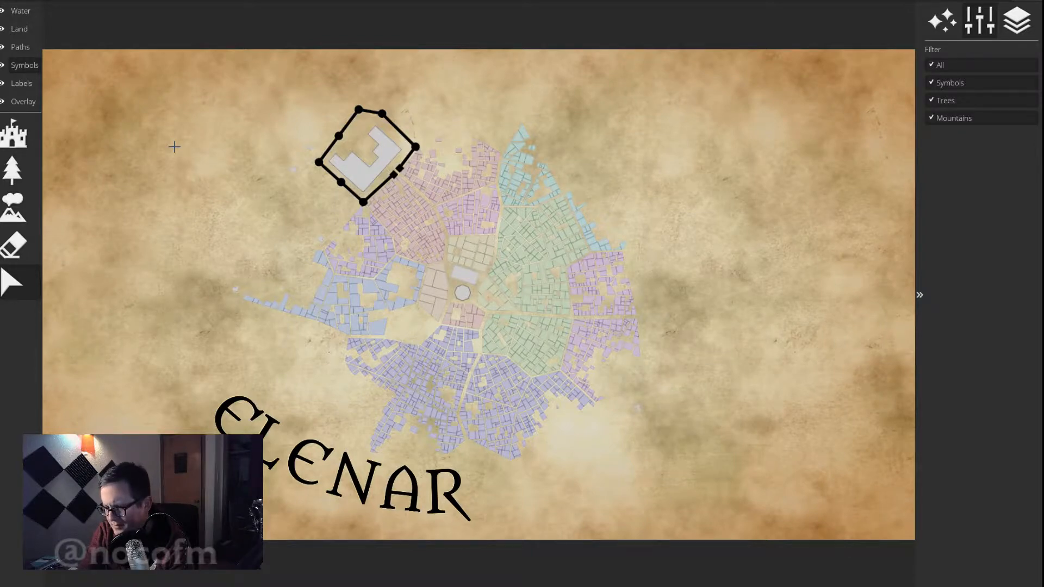
# Save the map and start the ground color brush for the land.
pyautogui.hotkey('ctrl', 's')
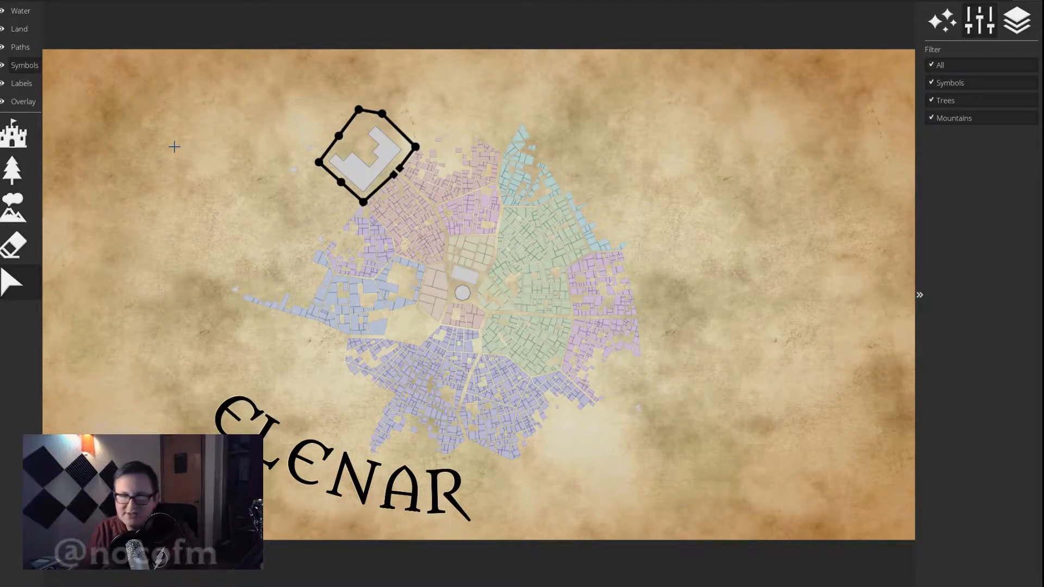
pyautogui.click(31, 48)
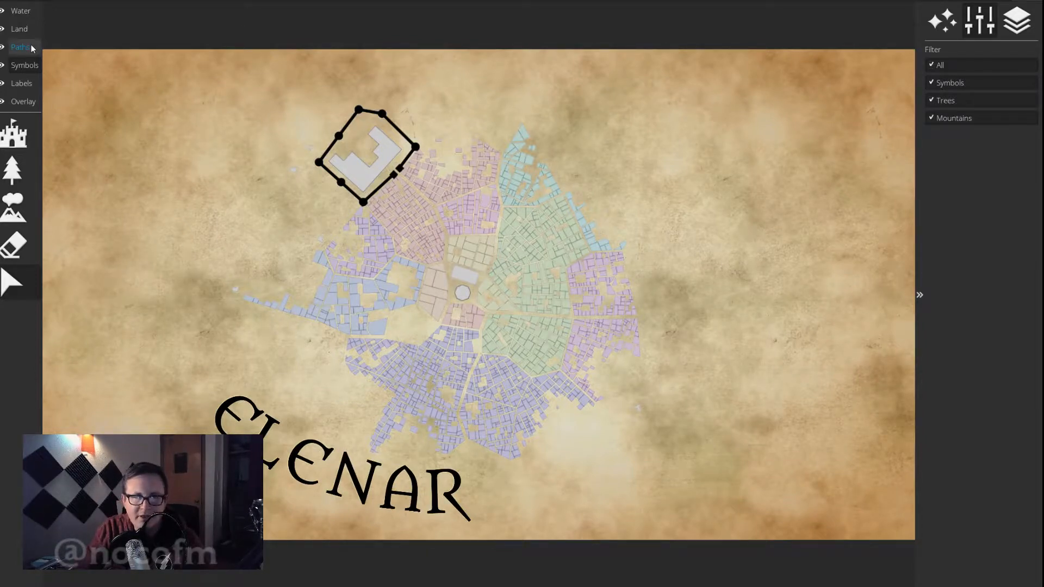
pyautogui.click(22, 16)
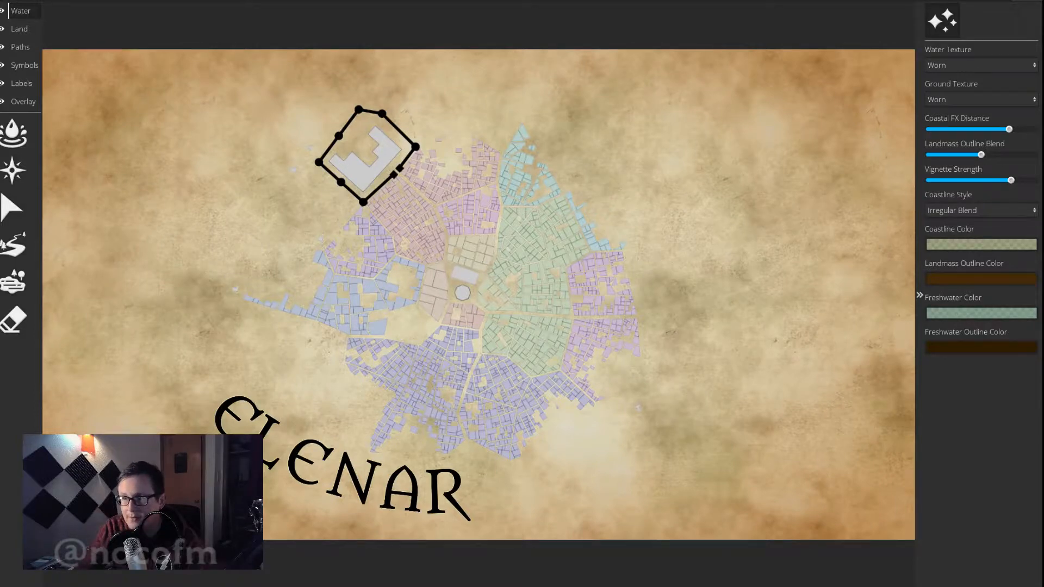
pyautogui.click(19, 29)
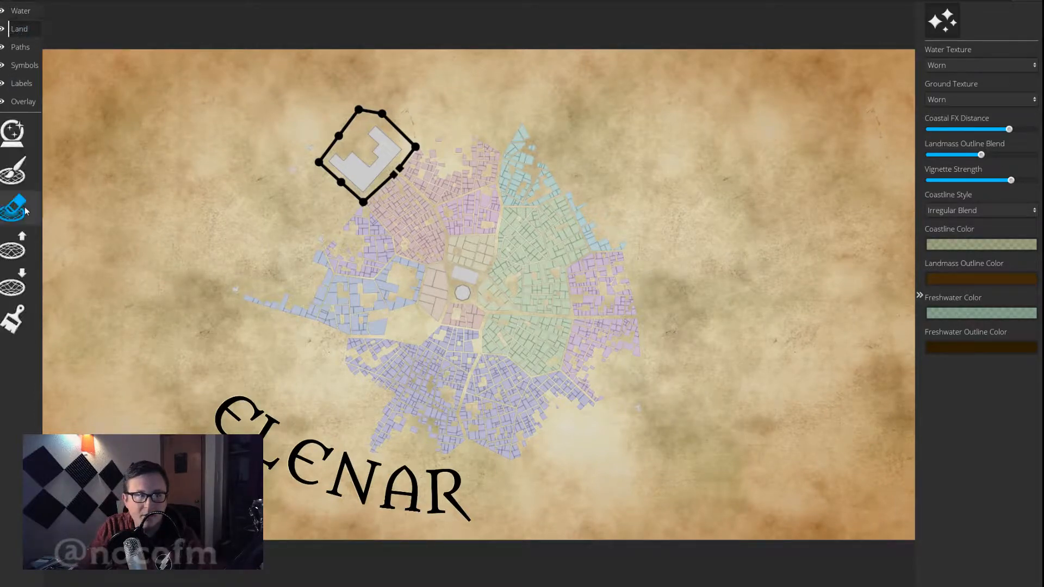
pyautogui.click(17, 331)
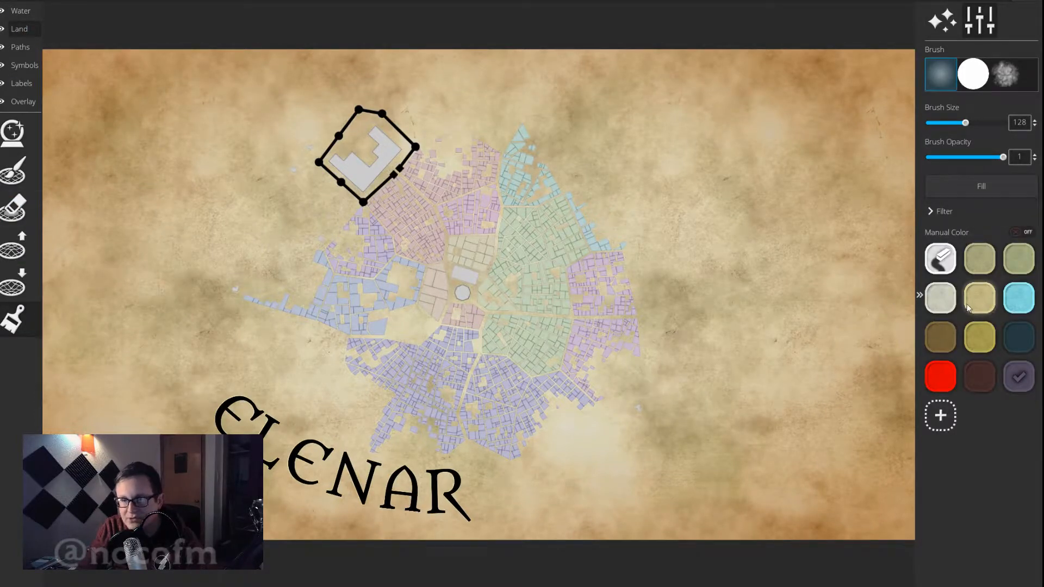
# Try full-opacity ground strokes with dark maroon near the castle and brown on the central plaza, undoing each one.
pyautogui.click(983, 376)
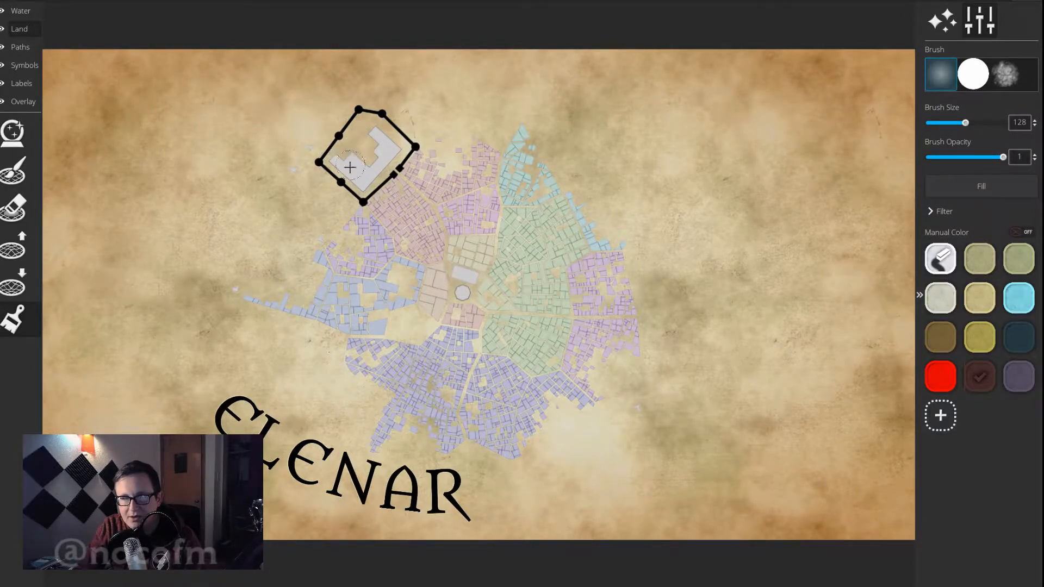
pyautogui.moveTo(384, 202)
pyautogui.mouseDown()
pyautogui.moveTo(329, 240)
pyautogui.moveTo(438, 176)
pyautogui.mouseUp()
pyautogui.hotkey('ctrl', 'z')
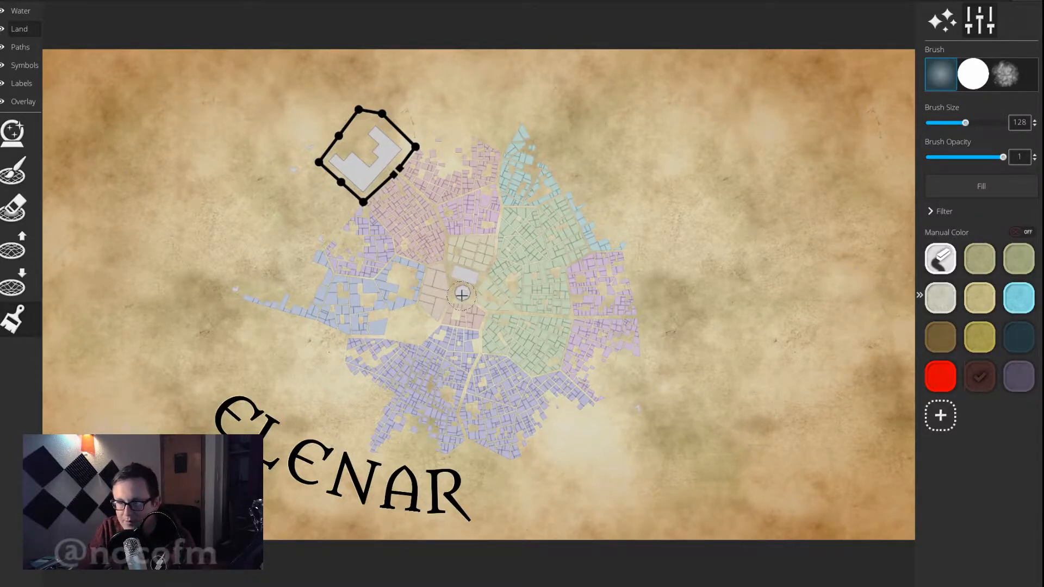
pyautogui.click(945, 298)
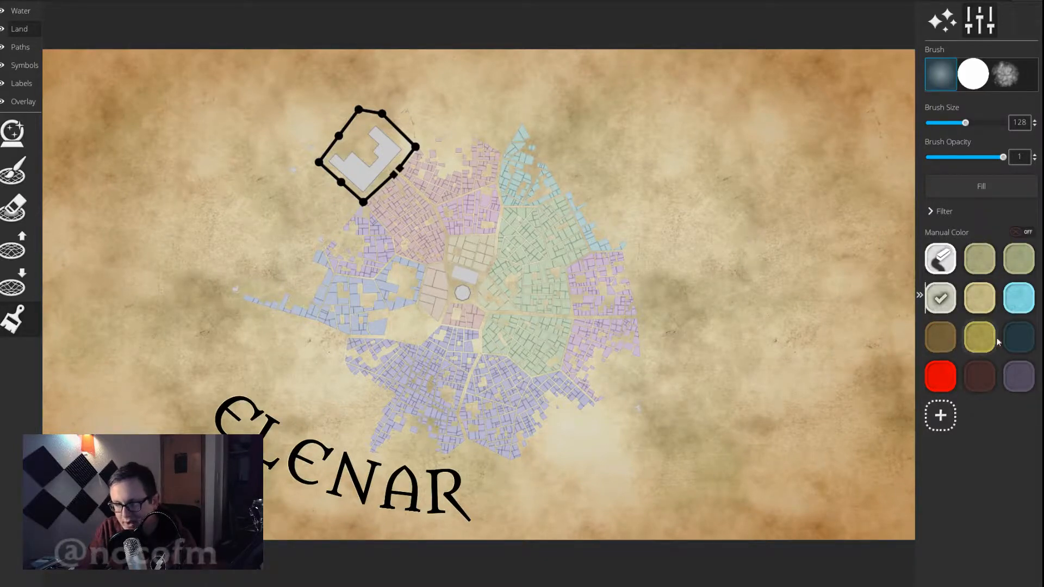
pyautogui.click(943, 339)
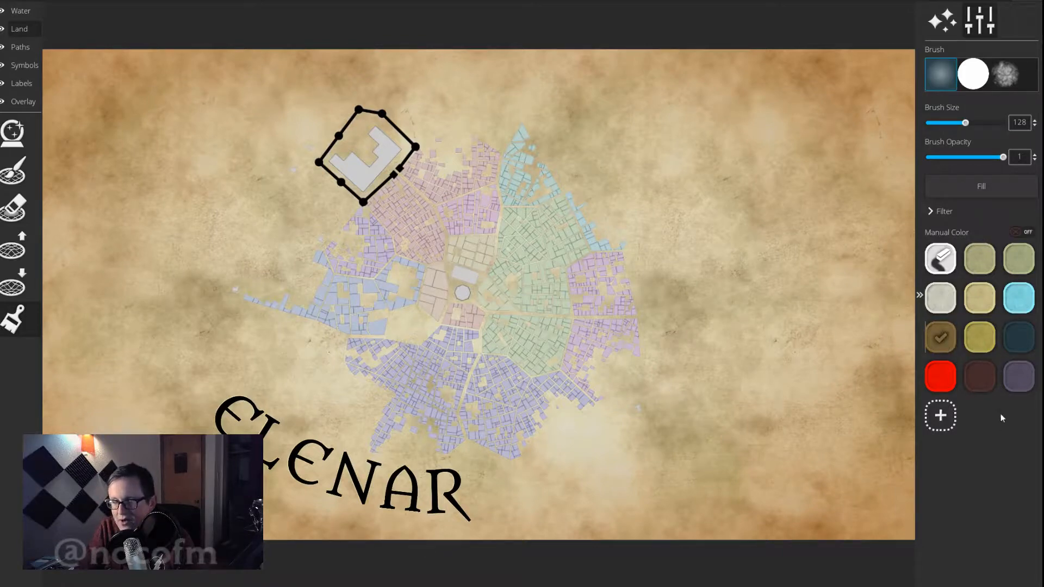
pyautogui.moveTo(456, 284); pyautogui.dragTo(468, 311)
pyautogui.hotkey('ctrl', 'z')
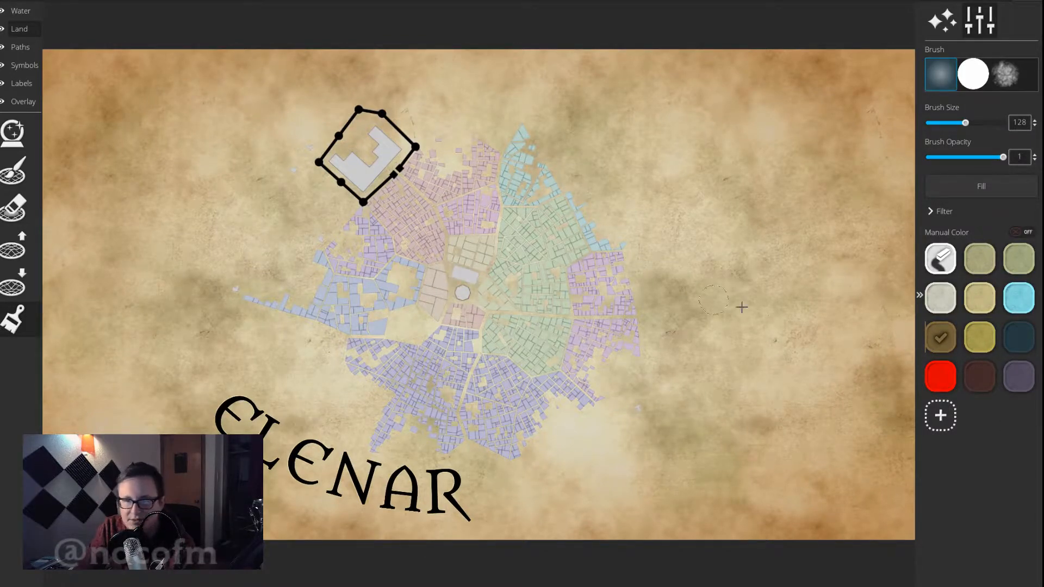
# Choose the dark maroon ground swatch, lower the brush opacity to 0.1, and undo a test stroke between plaza and castle.
pyautogui.click(971, 374)
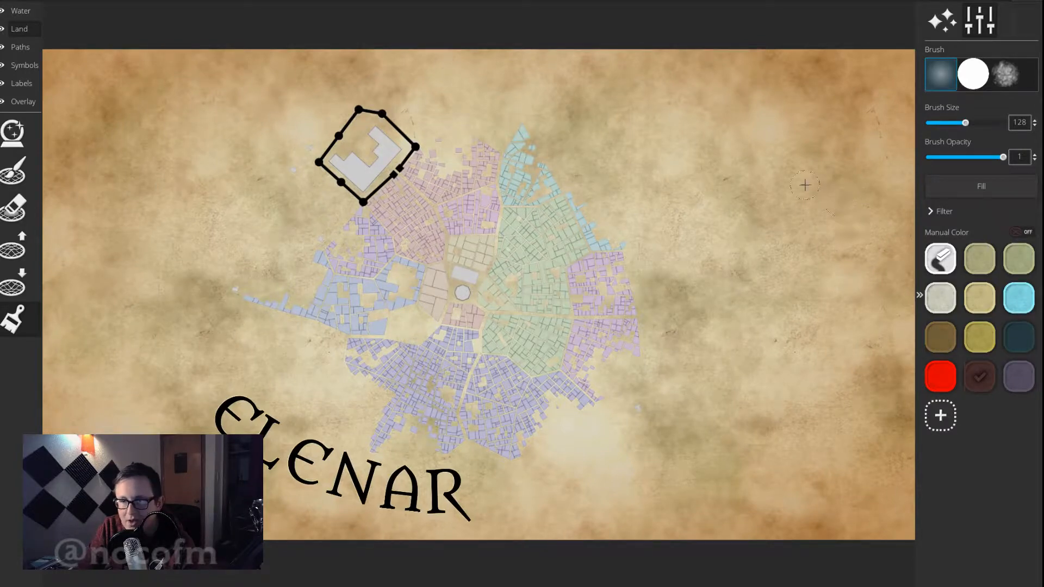
pyautogui.moveTo(994, 161); pyautogui.dragTo(963, 162)
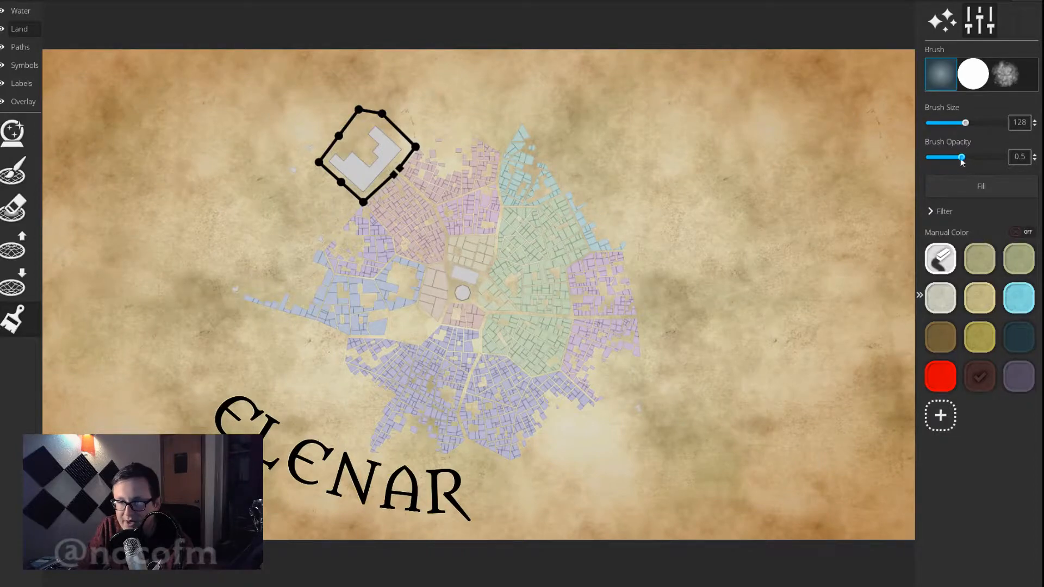
pyautogui.moveTo(962, 157); pyautogui.dragTo(929, 167)
pyautogui.moveTo(449, 281)
pyautogui.mouseDown()
pyautogui.moveTo(437, 212)
pyautogui.moveTo(400, 179)
pyautogui.mouseUp()
pyautogui.hotkey('ctrl', 'z')
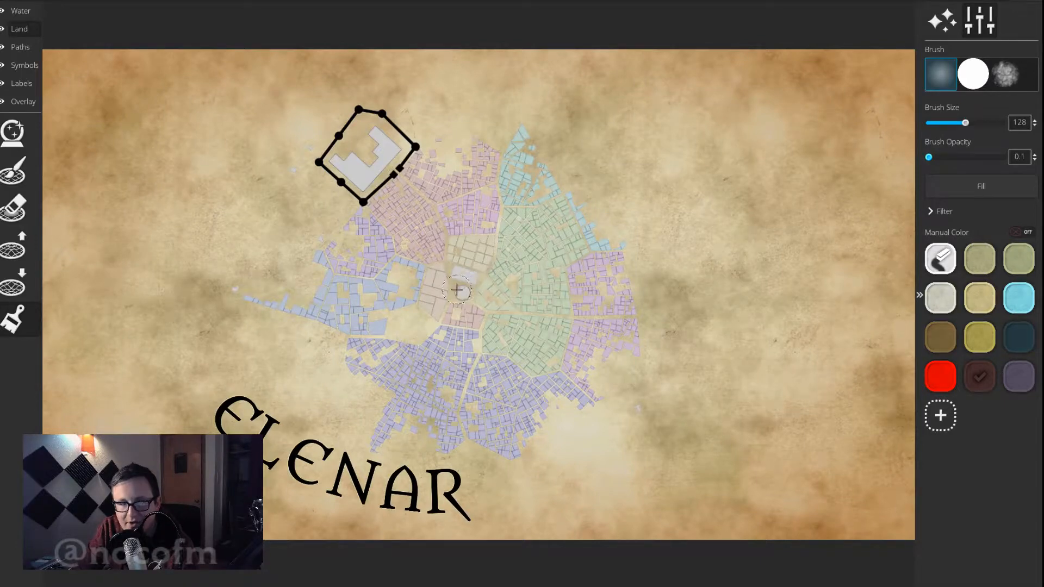
# Paint the central plaza and the main roads running north and east to the city's edge in faint dark maroon.
pyautogui.moveTo(457, 291)
pyautogui.mouseDown()
pyautogui.moveTo(476, 302)
pyautogui.moveTo(441, 304)
pyautogui.moveTo(460, 277)
pyautogui.moveTo(456, 340)
pyautogui.moveTo(465, 327)
pyautogui.moveTo(460, 298)
pyautogui.mouseUp()
pyautogui.hotkey('ctrl', 'z')
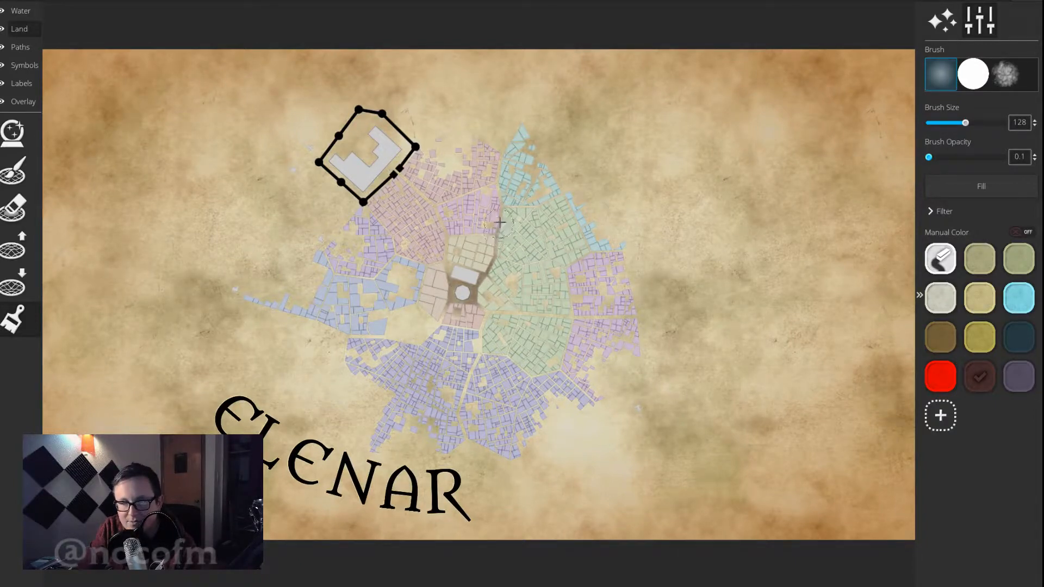
pyautogui.moveTo(503, 154)
pyautogui.mouseDown()
pyautogui.moveTo(502, 187)
pyautogui.moveTo(504, 149)
pyautogui.moveTo(509, 160)
pyautogui.mouseUp()
pyautogui.moveTo(512, 261)
pyautogui.mouseDown()
pyautogui.moveTo(494, 205)
pyautogui.moveTo(497, 247)
pyautogui.moveTo(475, 277)
pyautogui.moveTo(505, 200)
pyautogui.moveTo(496, 234)
pyautogui.moveTo(460, 277)
pyautogui.moveTo(500, 316)
pyautogui.moveTo(479, 297)
pyautogui.moveTo(487, 316)
pyautogui.moveTo(561, 311)
pyautogui.moveTo(480, 311)
pyautogui.moveTo(625, 316)
pyautogui.moveTo(548, 317)
pyautogui.moveTo(643, 320)
pyautogui.mouseUp()
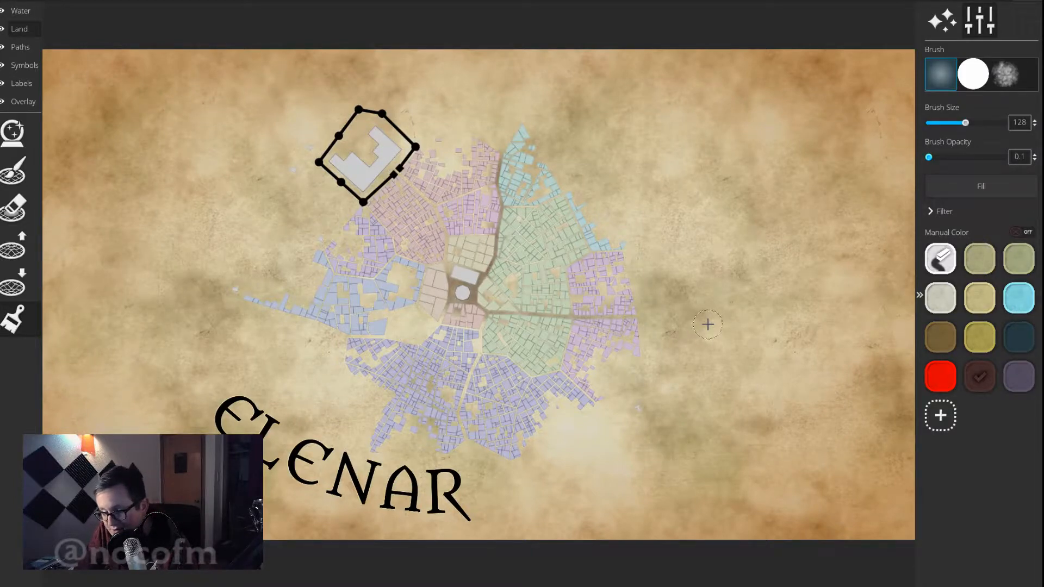
# Paint the south road, the southwest square and the road from the central plaza to the castle gate in faint dark maroon.
pyautogui.moveTo(484, 323)
pyautogui.mouseDown()
pyautogui.moveTo(476, 362)
pyautogui.moveTo(480, 313)
pyautogui.moveTo(484, 378)
pyautogui.moveTo(461, 369)
pyautogui.moveTo(465, 377)
pyautogui.moveTo(472, 347)
pyautogui.moveTo(457, 422)
pyautogui.moveTo(474, 366)
pyautogui.moveTo(471, 433)
pyautogui.moveTo(463, 404)
pyautogui.moveTo(466, 436)
pyautogui.mouseUp()
pyautogui.moveTo(412, 344)
pyautogui.mouseDown()
pyautogui.moveTo(445, 309)
pyautogui.moveTo(411, 344)
pyautogui.moveTo(457, 314)
pyautogui.moveTo(412, 338)
pyautogui.moveTo(391, 336)
pyautogui.moveTo(390, 316)
pyautogui.moveTo(390, 325)
pyautogui.moveTo(414, 309)
pyautogui.moveTo(421, 314)
pyautogui.moveTo(395, 338)
pyautogui.moveTo(422, 333)
pyautogui.moveTo(417, 323)
pyautogui.moveTo(392, 334)
pyautogui.moveTo(412, 310)
pyautogui.moveTo(386, 321)
pyautogui.moveTo(410, 318)
pyautogui.mouseUp()
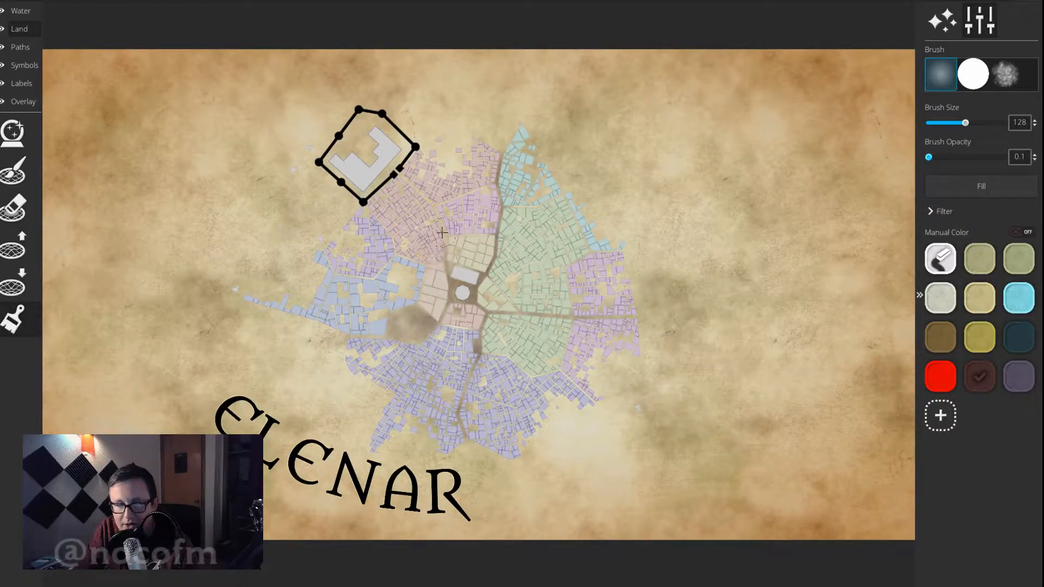
pyautogui.moveTo(442, 233)
pyautogui.mouseDown()
pyautogui.moveTo(444, 265)
pyautogui.moveTo(427, 199)
pyautogui.moveTo(440, 233)
pyautogui.moveTo(417, 186)
pyautogui.moveTo(396, 176)
pyautogui.moveTo(421, 191)
pyautogui.moveTo(391, 168)
pyautogui.mouseUp()
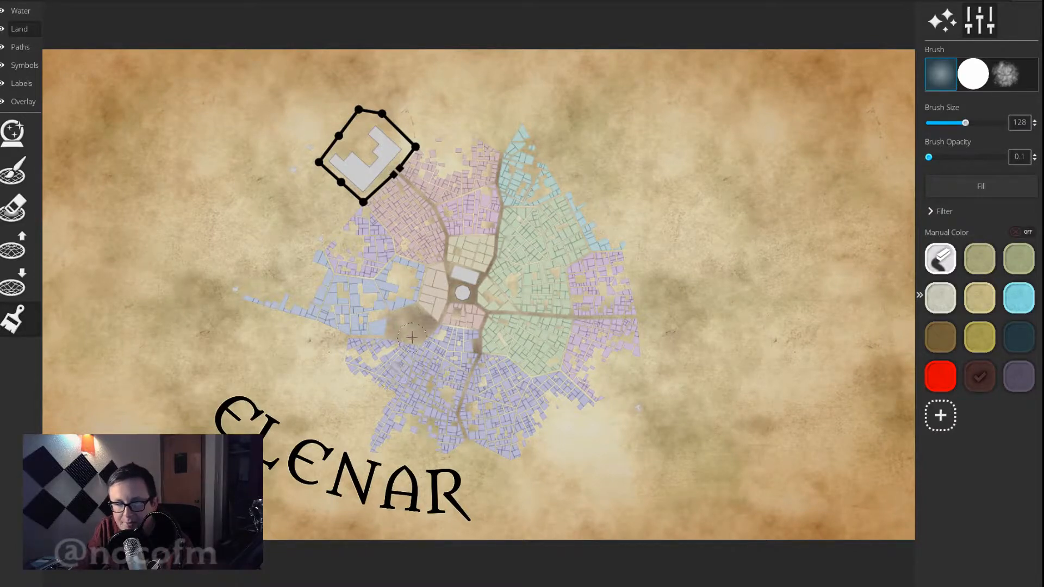
pyautogui.moveTo(412, 338); pyautogui.dragTo(432, 325)
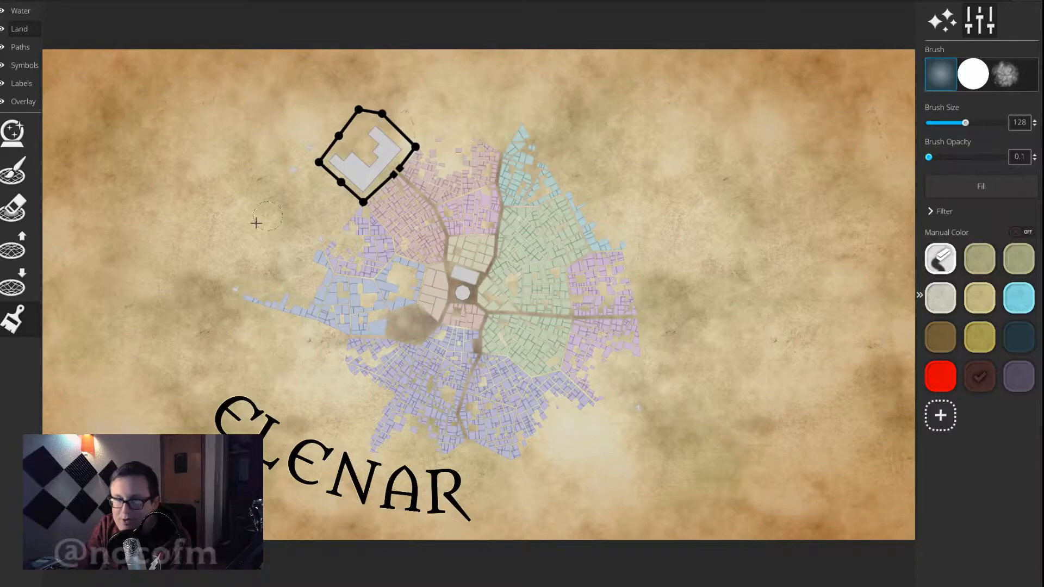
# Tint the open land west of the city and around the castle with the light blue swatch at brush size 256.
pyautogui.click(1019, 298)
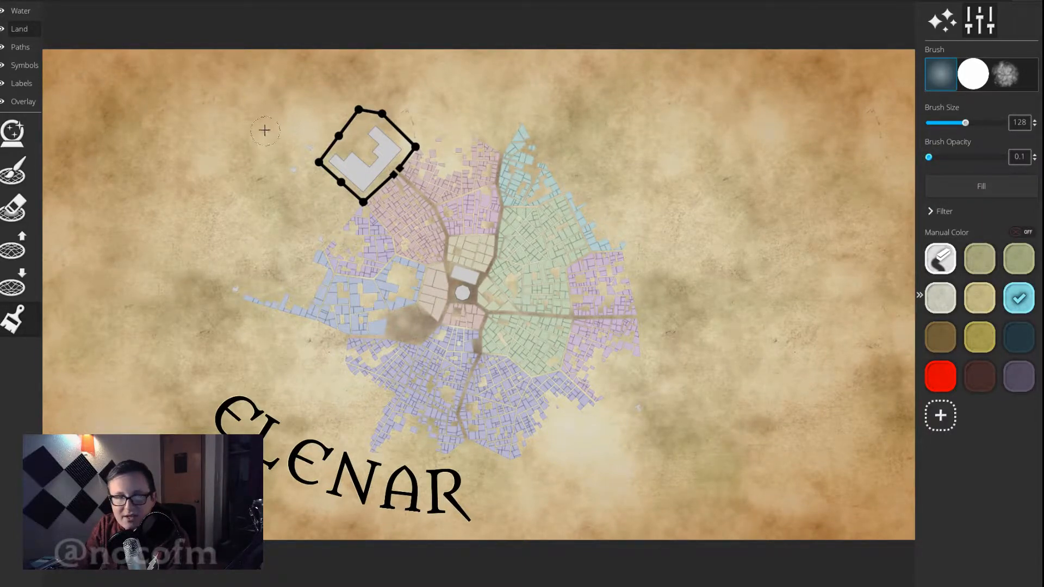
pyautogui.moveTo(965, 123); pyautogui.dragTo(1003, 123)
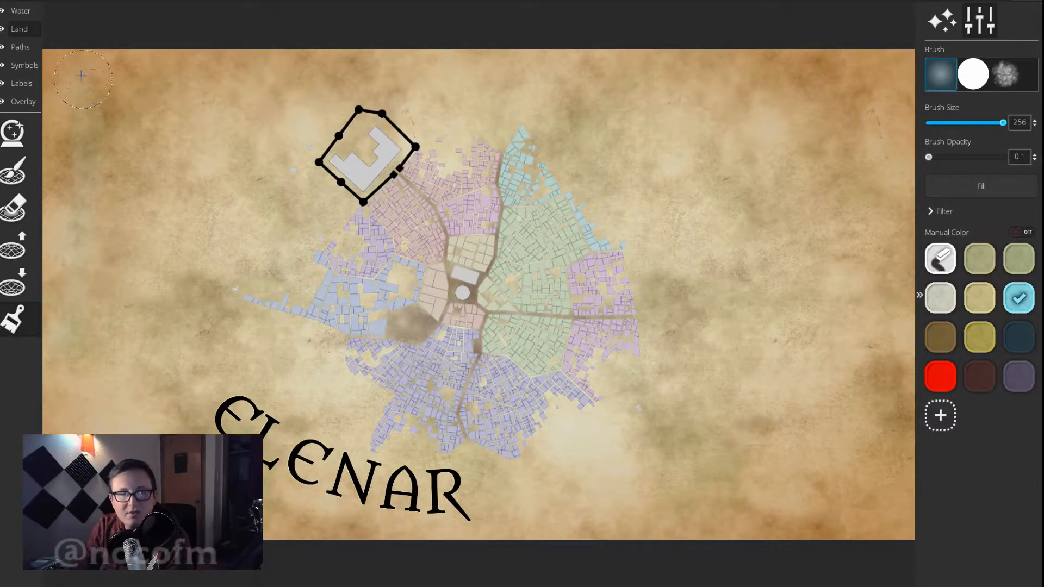
pyautogui.moveTo(63, 62)
pyautogui.mouseDown()
pyautogui.moveTo(68, 178)
pyautogui.moveTo(100, 199)
pyautogui.moveTo(104, 159)
pyautogui.moveTo(71, 417)
pyautogui.moveTo(123, 201)
pyautogui.mouseUp()
pyautogui.moveTo(101, 452)
pyautogui.mouseDown()
pyautogui.moveTo(131, 163)
pyautogui.moveTo(158, 446)
pyautogui.moveTo(188, 347)
pyautogui.moveTo(154, 316)
pyautogui.mouseUp()
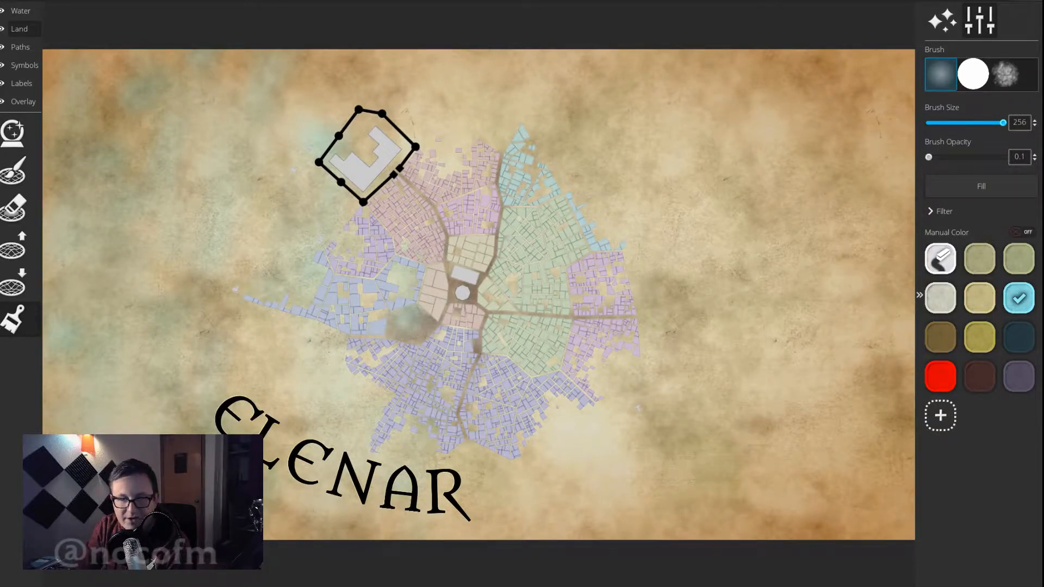
pyautogui.moveTo(1043, 586); pyautogui.dragTo(679, 375)
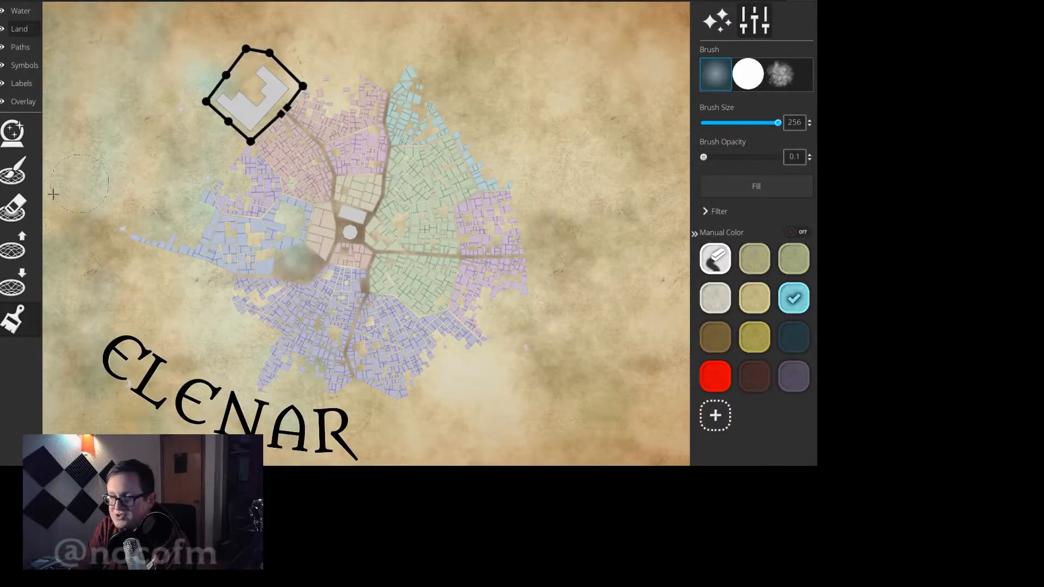
pyautogui.click(12, 211)
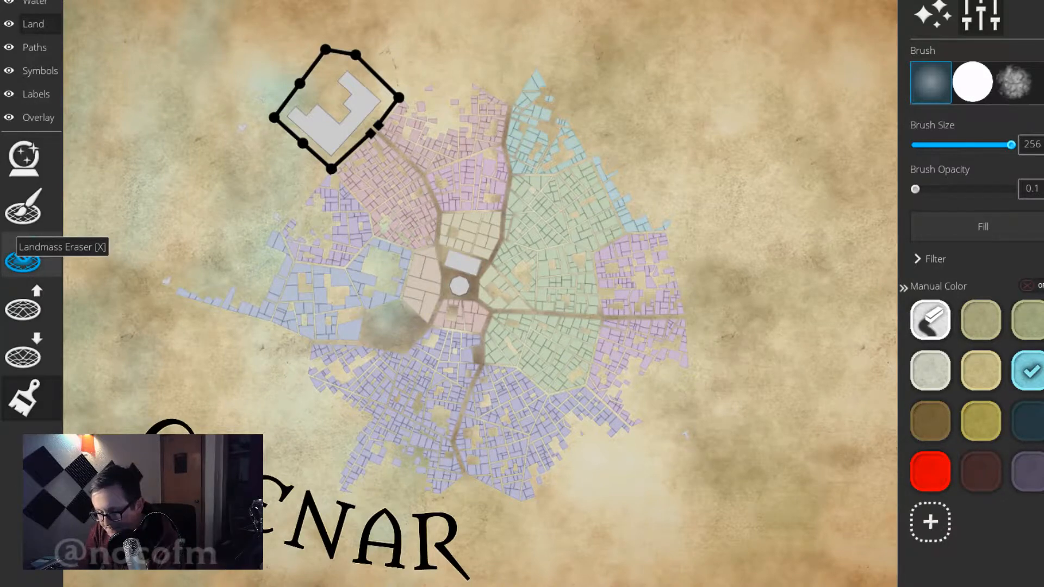
# Darken the southwest square, the south road and the road leading west with dark maroon, reducing the brush size to 102.
pyautogui.click(981, 472)
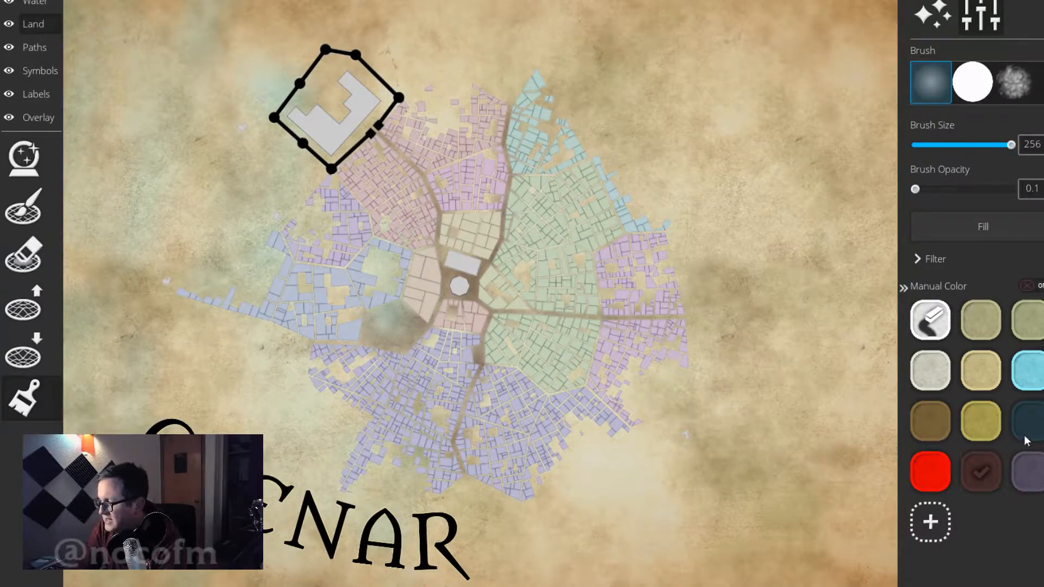
pyautogui.moveTo(409, 318)
pyautogui.mouseDown()
pyautogui.moveTo(354, 331)
pyautogui.moveTo(362, 326)
pyautogui.mouseUp()
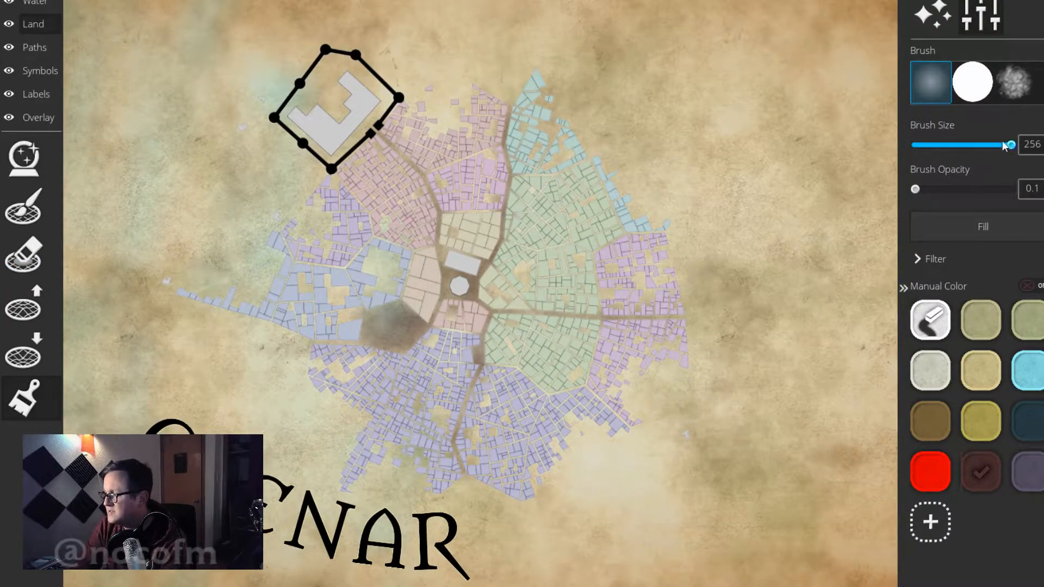
pyautogui.moveTo(1011, 145); pyautogui.dragTo(953, 152)
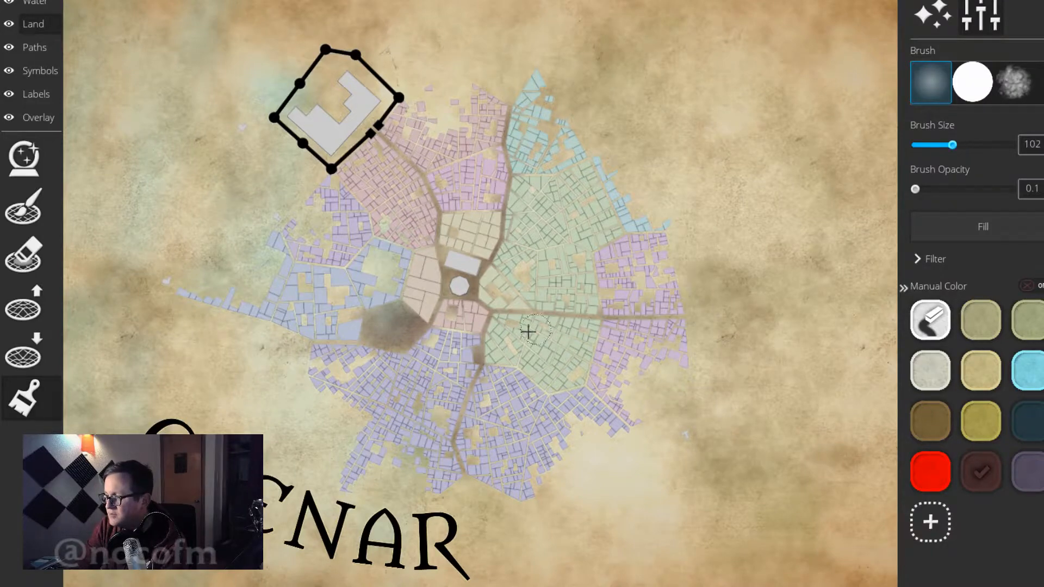
pyautogui.moveTo(463, 476)
pyautogui.mouseDown()
pyautogui.moveTo(474, 384)
pyautogui.moveTo(457, 429)
pyautogui.moveTo(482, 337)
pyautogui.mouseUp()
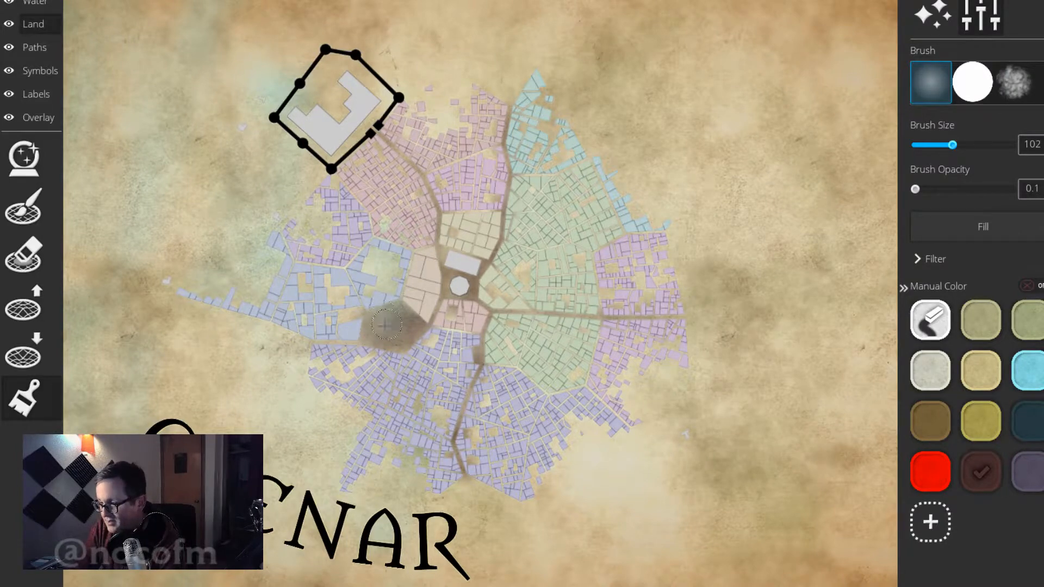
pyautogui.moveTo(386, 324)
pyautogui.mouseDown()
pyautogui.moveTo(412, 344)
pyautogui.moveTo(399, 338)
pyautogui.moveTo(421, 324)
pyautogui.moveTo(380, 326)
pyautogui.moveTo(375, 315)
pyautogui.moveTo(366, 330)
pyautogui.moveTo(313, 354)
pyautogui.moveTo(314, 343)
pyautogui.moveTo(364, 340)
pyautogui.moveTo(257, 343)
pyautogui.moveTo(405, 333)
pyautogui.moveTo(298, 342)
pyautogui.moveTo(427, 337)
pyautogui.moveTo(438, 349)
pyautogui.moveTo(436, 316)
pyautogui.moveTo(457, 272)
pyautogui.moveTo(449, 305)
pyautogui.moveTo(478, 290)
pyautogui.moveTo(465, 285)
pyautogui.moveTo(492, 248)
pyautogui.moveTo(458, 287)
pyautogui.moveTo(448, 279)
pyautogui.moveTo(444, 241)
pyautogui.moveTo(453, 257)
pyautogui.moveTo(479, 262)
pyautogui.moveTo(444, 238)
pyautogui.moveTo(381, 140)
pyautogui.mouseUp()
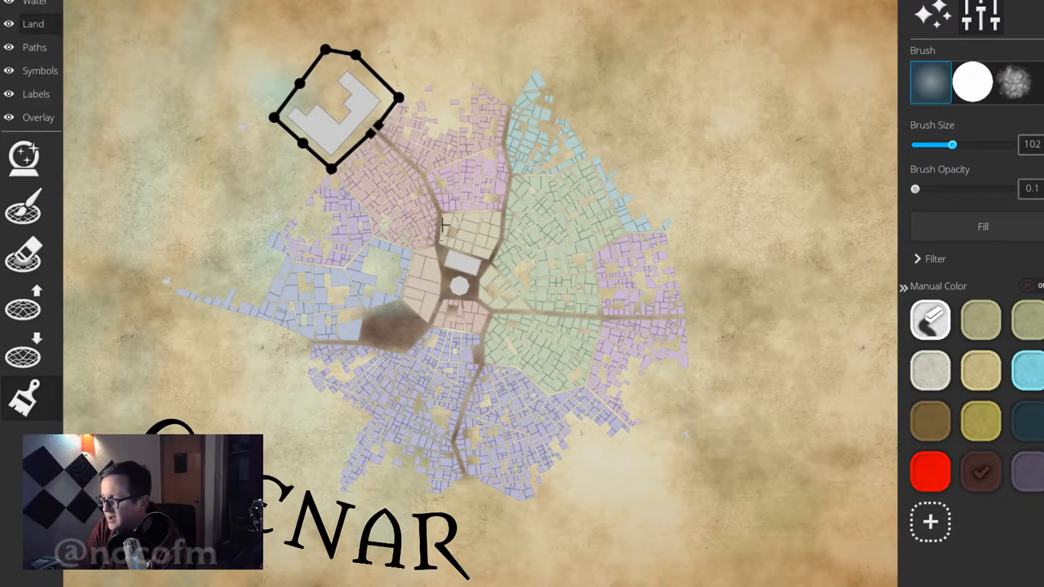
# Darken the castle, north, east and south roads, the central plaza and the southwest square with more dark maroon strokes.
pyautogui.moveTo(443, 225); pyautogui.dragTo(435, 210)
pyautogui.moveTo(464, 261)
pyautogui.mouseDown()
pyautogui.moveTo(507, 239)
pyautogui.moveTo(497, 238)
pyautogui.moveTo(511, 214)
pyautogui.mouseUp()
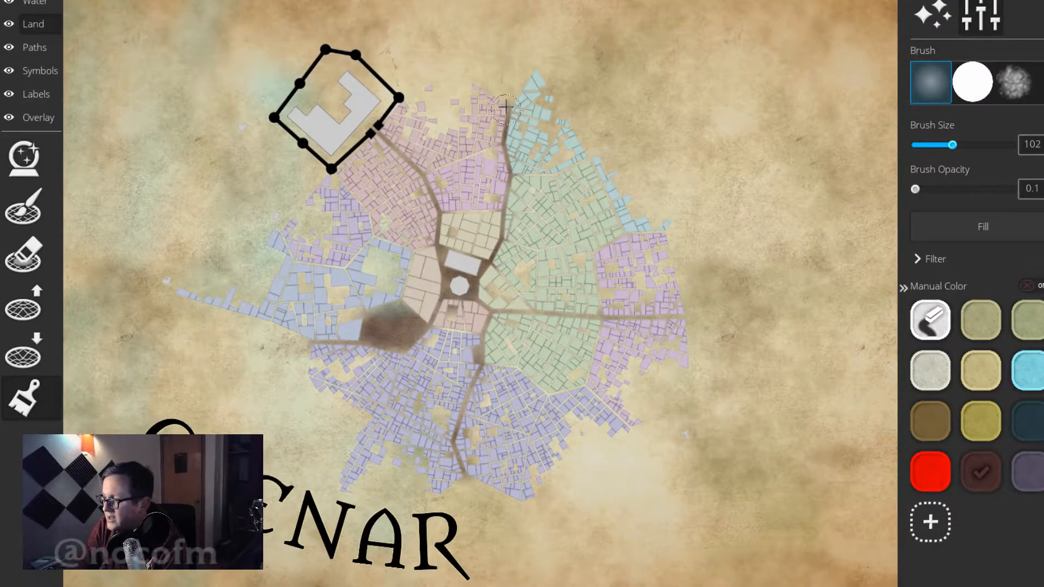
pyautogui.moveTo(486, 306)
pyautogui.mouseDown()
pyautogui.moveTo(619, 315)
pyautogui.moveTo(646, 331)
pyautogui.moveTo(607, 317)
pyautogui.moveTo(657, 312)
pyautogui.moveTo(586, 316)
pyautogui.moveTo(668, 323)
pyautogui.moveTo(604, 326)
pyautogui.mouseUp()
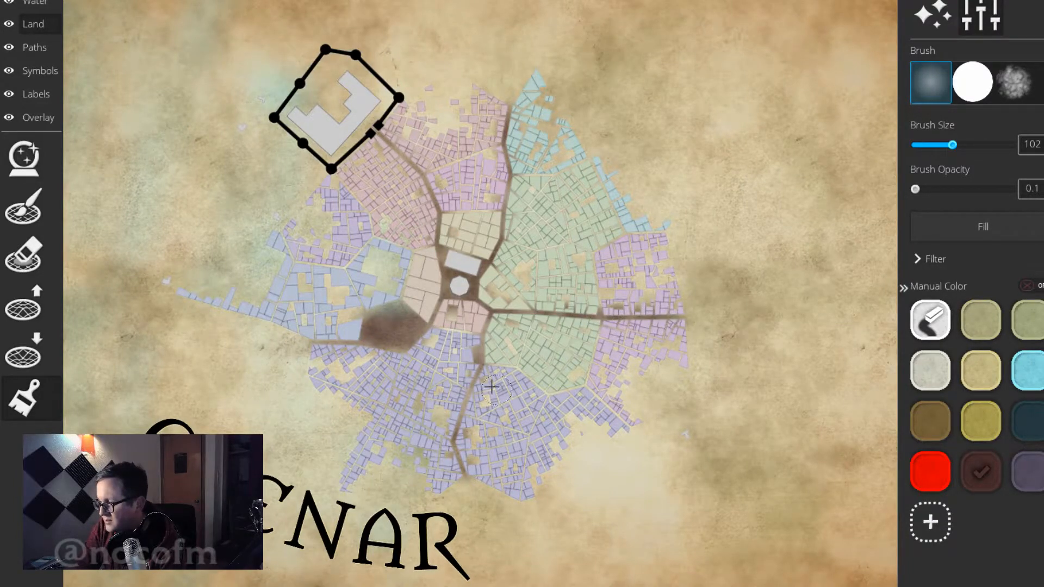
pyautogui.moveTo(479, 350); pyautogui.dragTo(480, 326)
pyautogui.moveTo(470, 401)
pyautogui.mouseDown()
pyautogui.moveTo(460, 440)
pyautogui.moveTo(464, 425)
pyautogui.moveTo(470, 484)
pyautogui.mouseUp()
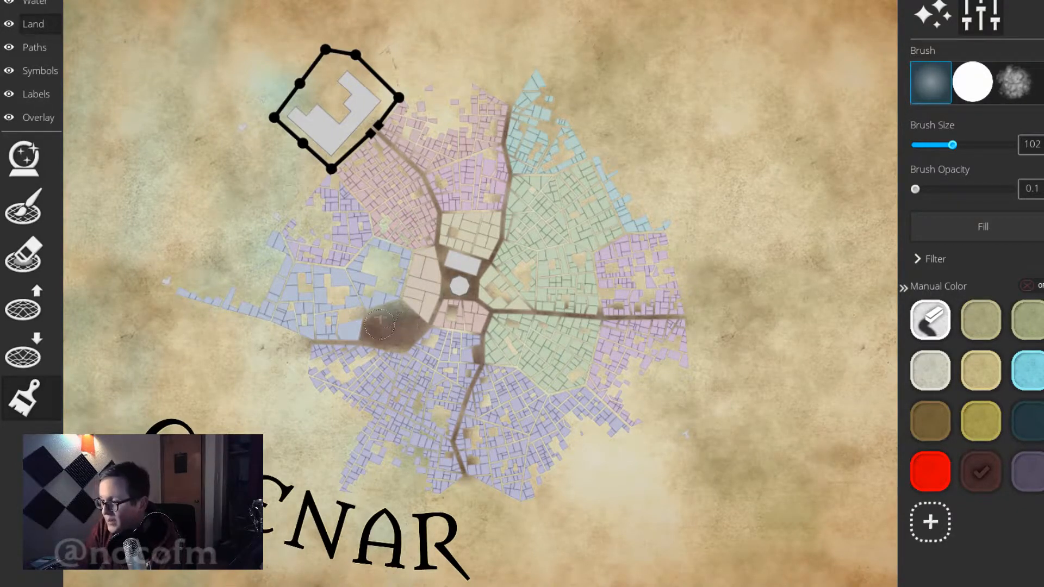
pyautogui.moveTo(380, 324)
pyautogui.mouseDown()
pyautogui.moveTo(403, 299)
pyautogui.moveTo(417, 334)
pyautogui.moveTo(391, 316)
pyautogui.moveTo(407, 322)
pyautogui.moveTo(395, 306)
pyautogui.moveTo(415, 318)
pyautogui.moveTo(371, 327)
pyautogui.moveTo(367, 317)
pyautogui.moveTo(390, 319)
pyautogui.moveTo(425, 345)
pyautogui.moveTo(368, 342)
pyautogui.moveTo(402, 338)
pyautogui.mouseUp()
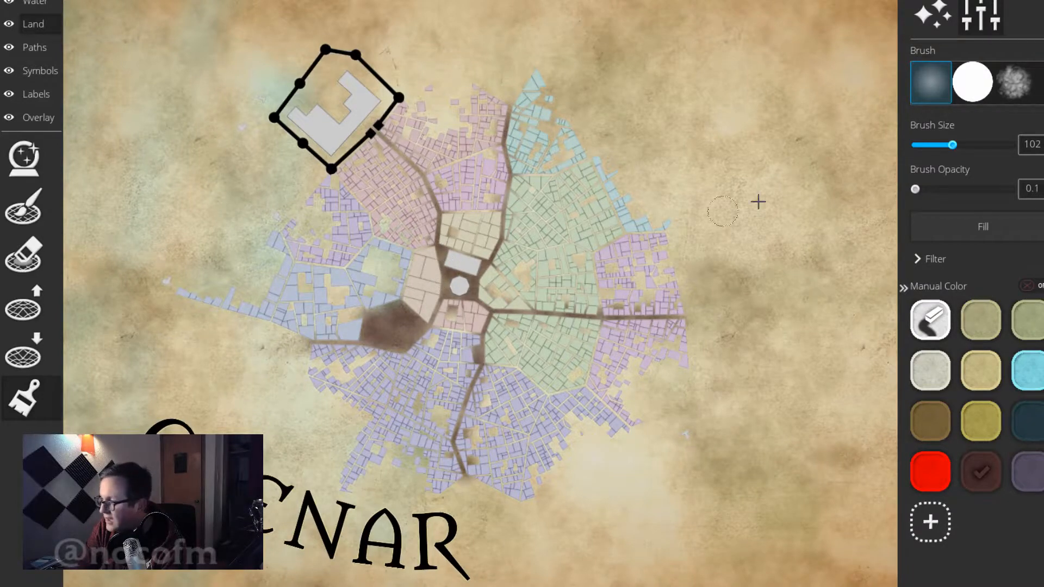
# Paint the castle courtyard inside the walls with the light grey swatch at brush size 52 and opacity 0.96.
pyautogui.moveTo(947, 145); pyautogui.dragTo(935, 147)
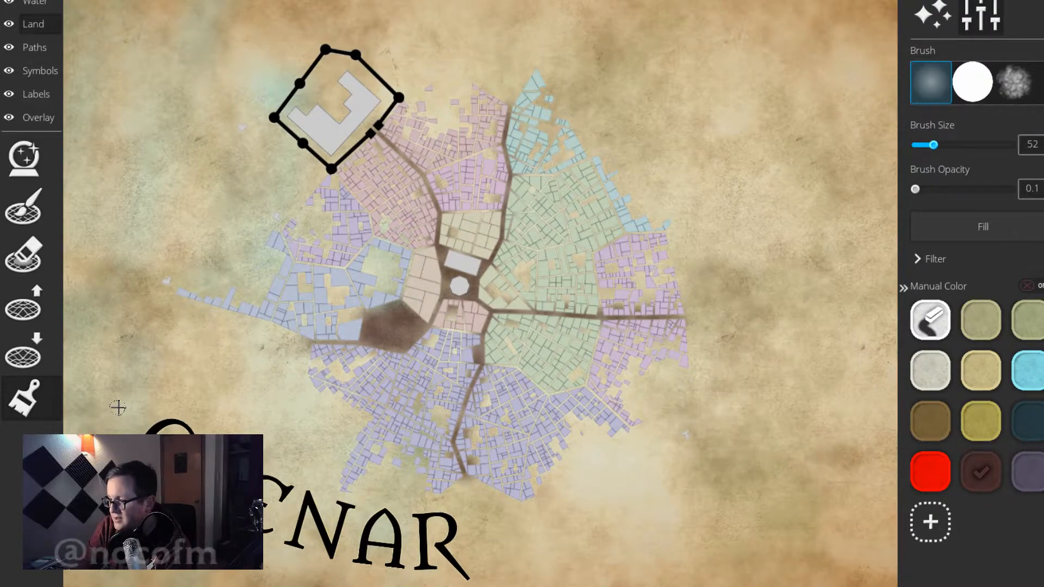
pyautogui.click(927, 336)
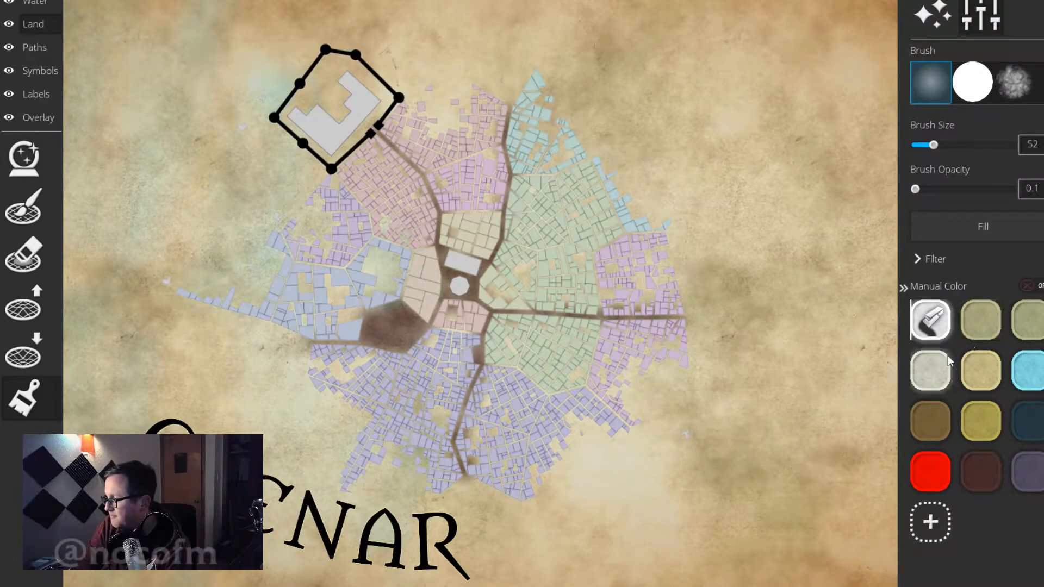
pyautogui.click(931, 370)
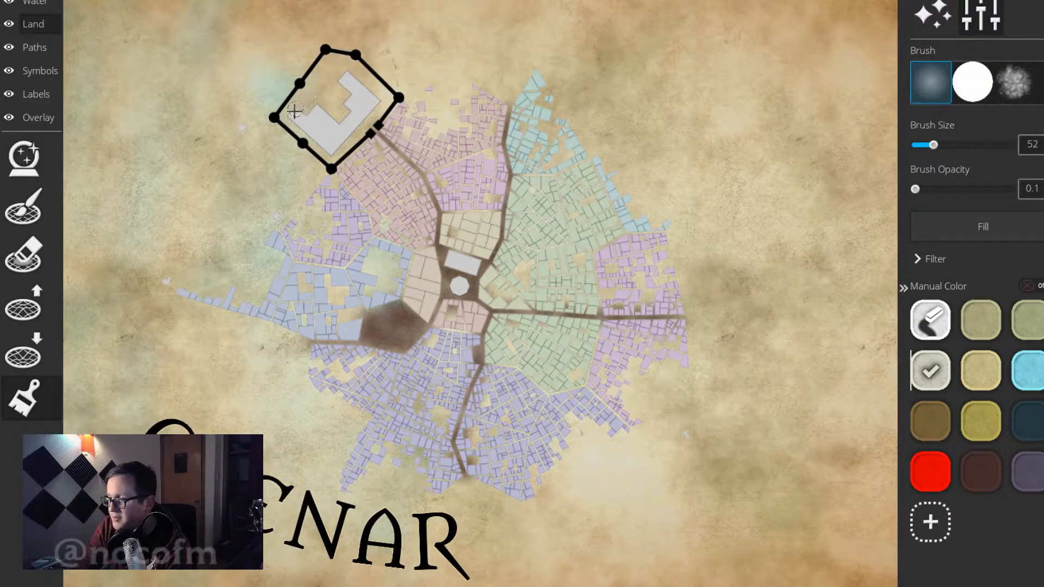
pyautogui.moveTo(915, 189); pyautogui.dragTo(929, 190)
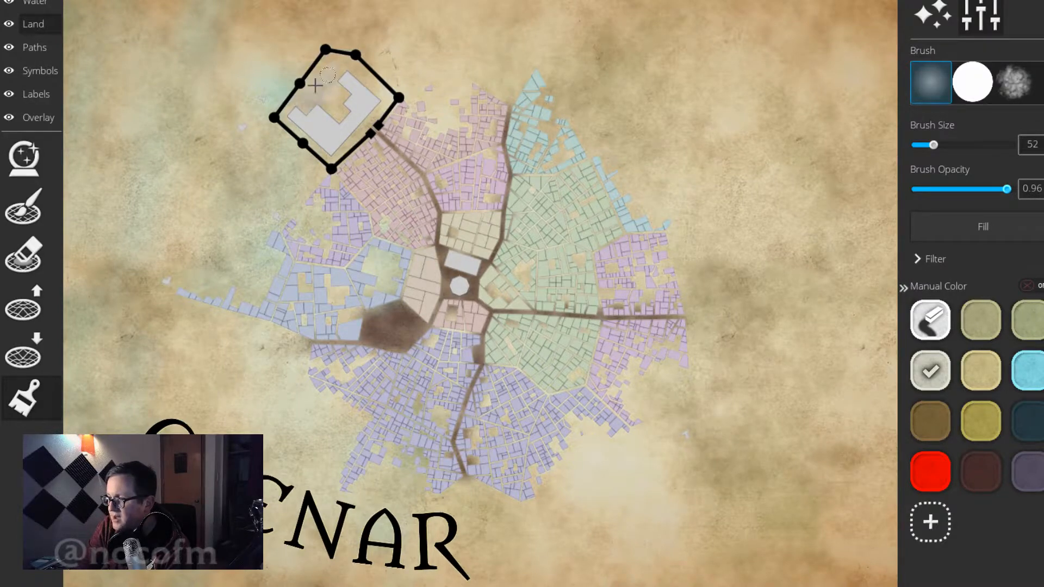
pyautogui.moveTo(316, 86)
pyautogui.mouseDown()
pyautogui.moveTo(348, 74)
pyautogui.moveTo(337, 65)
pyautogui.moveTo(345, 61)
pyautogui.moveTo(365, 72)
pyautogui.moveTo(352, 66)
pyautogui.moveTo(381, 110)
pyautogui.moveTo(380, 97)
pyautogui.moveTo(333, 156)
pyautogui.moveTo(344, 146)
pyautogui.moveTo(332, 154)
pyautogui.moveTo(307, 137)
pyautogui.moveTo(334, 155)
pyautogui.moveTo(295, 129)
pyautogui.moveTo(289, 111)
pyautogui.moveTo(311, 94)
pyautogui.moveTo(304, 87)
pyautogui.moveTo(368, 102)
pyautogui.mouseUp()
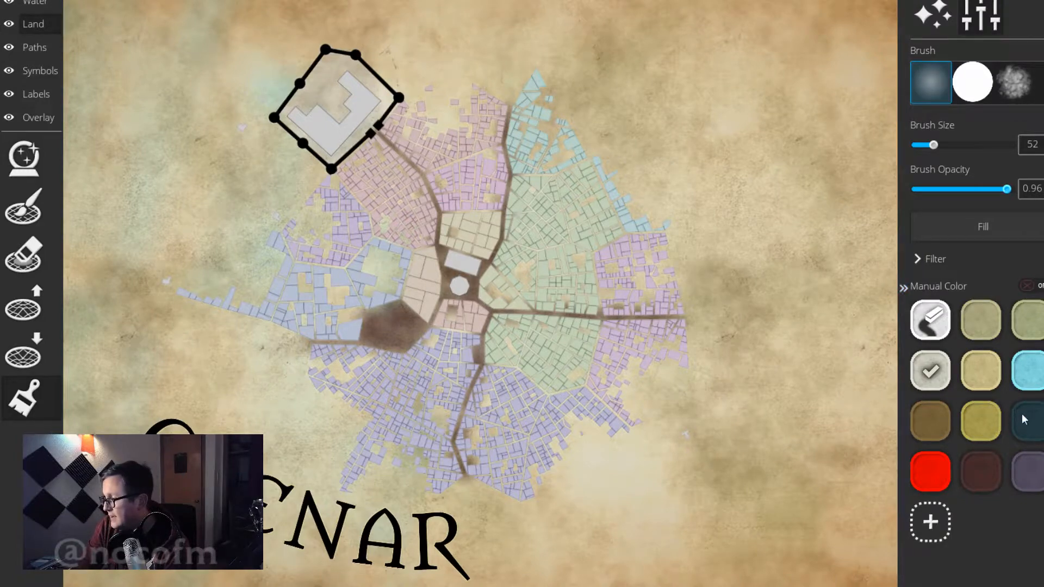
# Undo a strong red test stroke, then tint the central plaza red with the textured brush at size 256 and opacity 0.1.
pyautogui.click(929, 482)
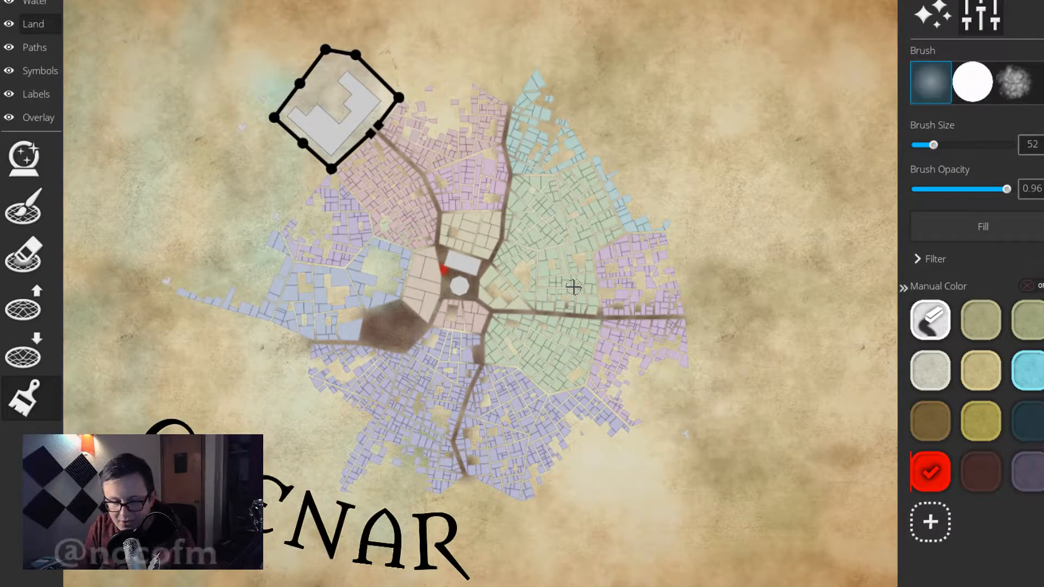
pyautogui.hotkey('ctrl', 'z')
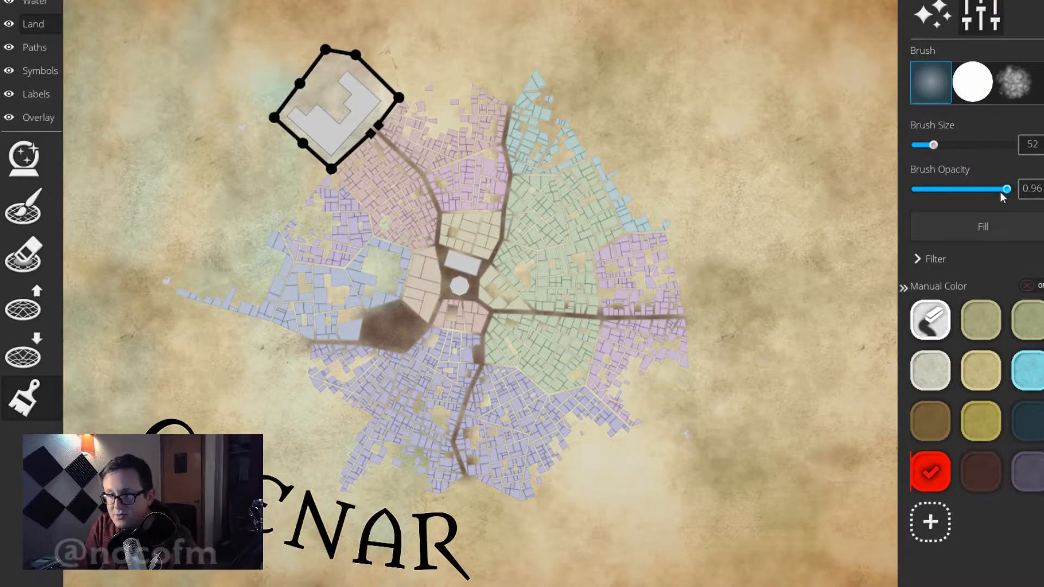
pyautogui.moveTo(1001, 193); pyautogui.dragTo(888, 207)
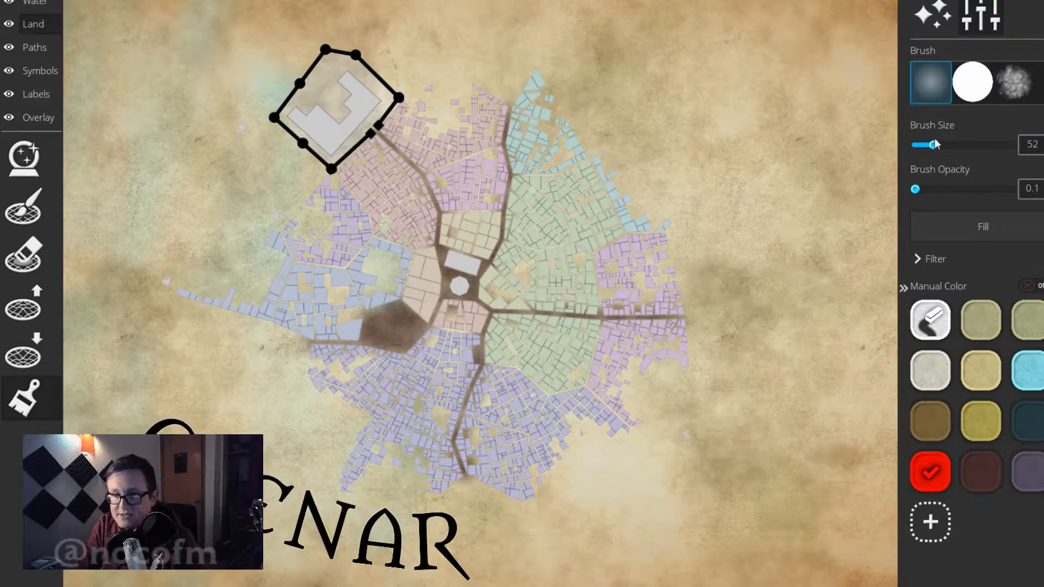
pyautogui.click(1007, 92)
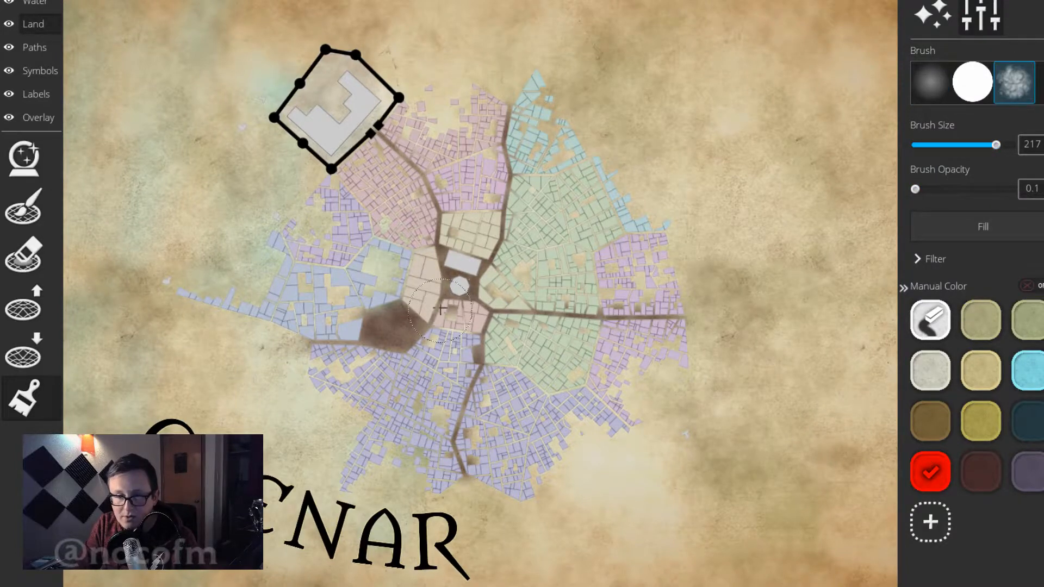
pyautogui.moveTo(459, 285); pyautogui.dragTo(451, 330)
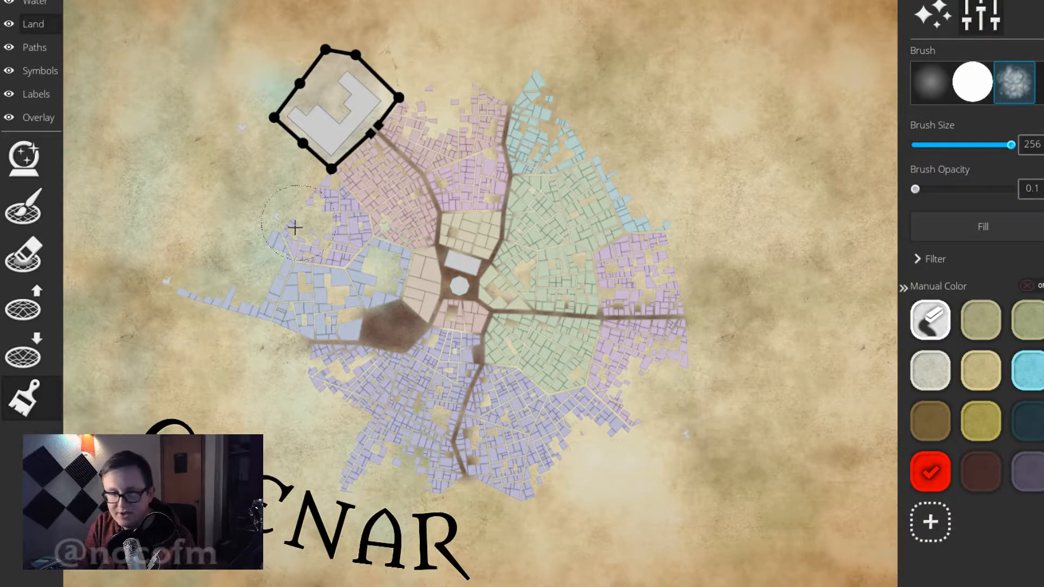
pyautogui.moveTo(456, 276); pyautogui.dragTo(459, 283)
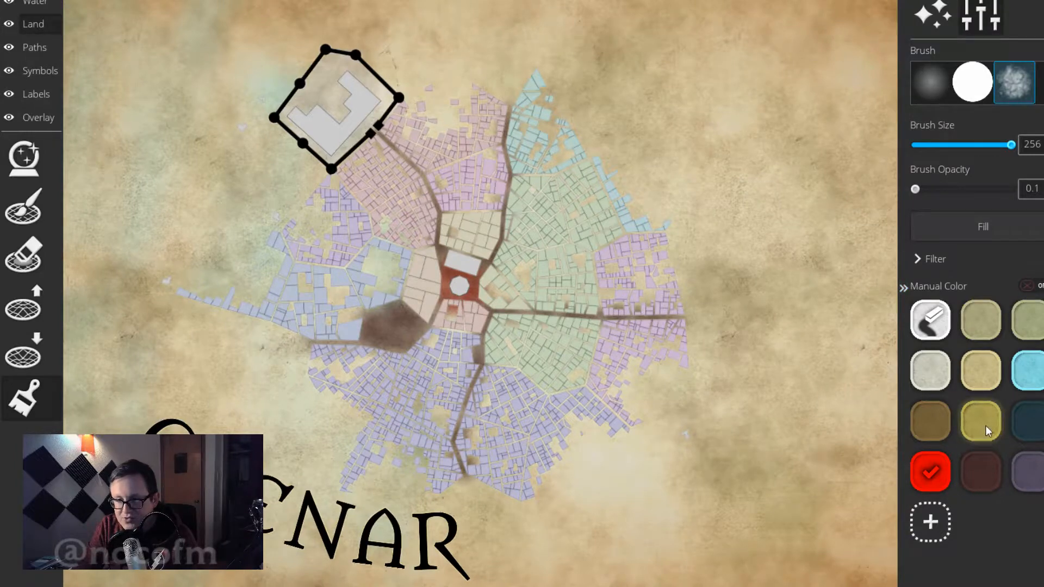
# Shade the land along the city's west side and around the castle faintly with the dark teal swatch.
pyautogui.click(1021, 422)
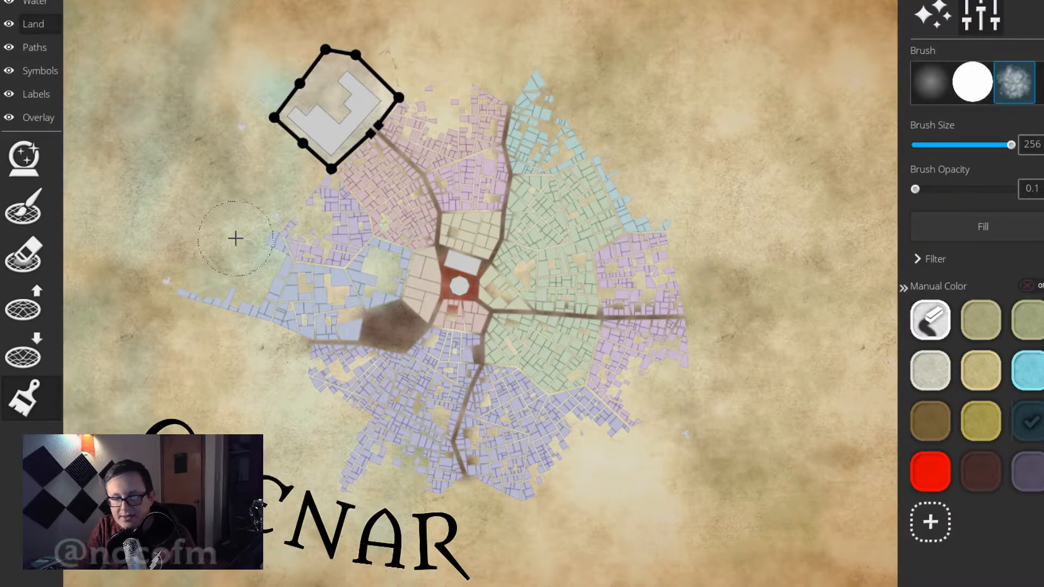
pyautogui.moveTo(271, 206)
pyautogui.mouseDown()
pyautogui.moveTo(217, 317)
pyautogui.moveTo(218, 378)
pyautogui.moveTo(288, 388)
pyautogui.mouseUp()
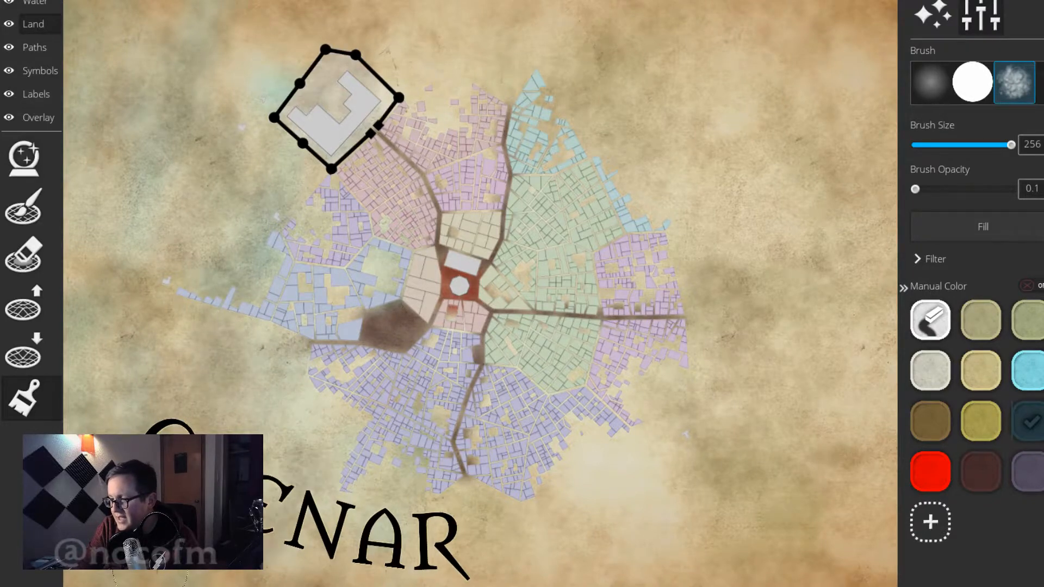
pyautogui.moveTo(319, 576)
pyautogui.mouseDown()
pyautogui.moveTo(435, 565)
pyautogui.moveTo(510, 513)
pyautogui.moveTo(245, 577)
pyautogui.mouseUp()
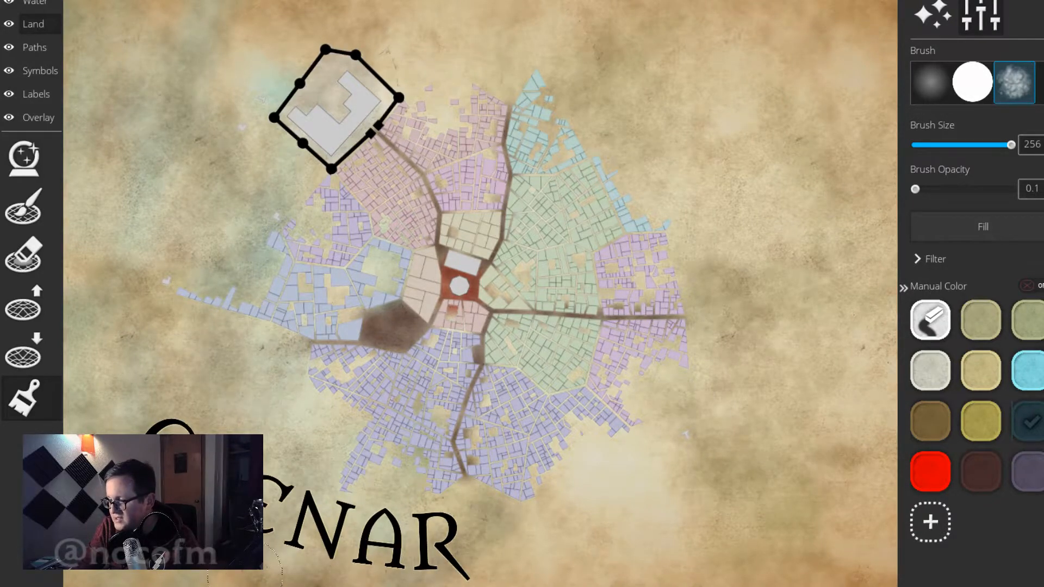
pyautogui.moveTo(205, 387)
pyautogui.mouseDown()
pyautogui.moveTo(252, 24)
pyautogui.moveTo(71, 233)
pyautogui.moveTo(107, 56)
pyautogui.moveTo(90, 9)
pyautogui.mouseUp()
pyautogui.moveTo(362, 34)
pyautogui.mouseDown()
pyautogui.moveTo(235, 52)
pyautogui.moveTo(335, 92)
pyautogui.moveTo(287, 174)
pyautogui.mouseUp()
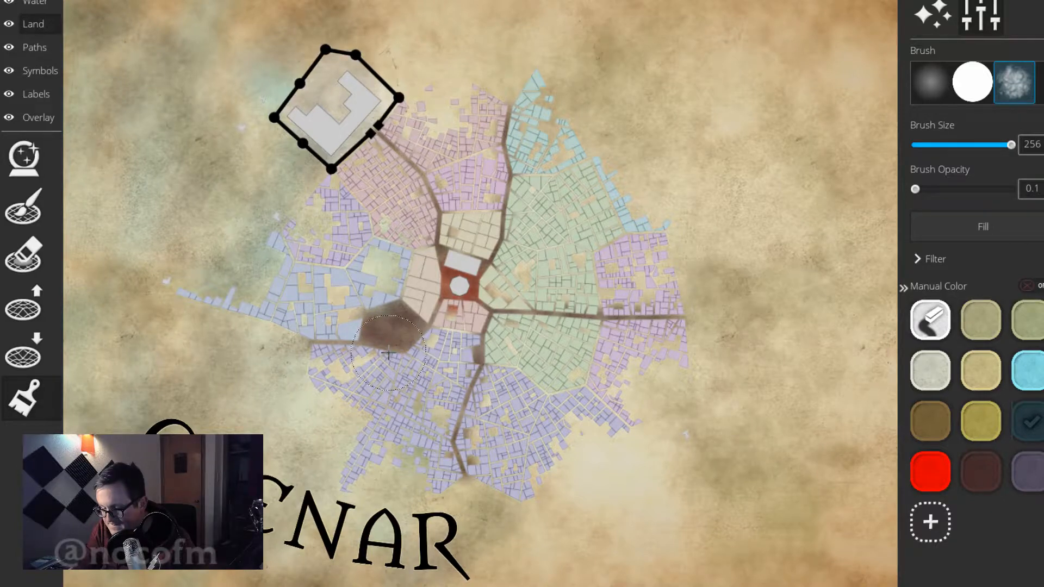
# Try painting the red swatch across the city's districts and outskirts, and undo it.
pyautogui.click(940, 471)
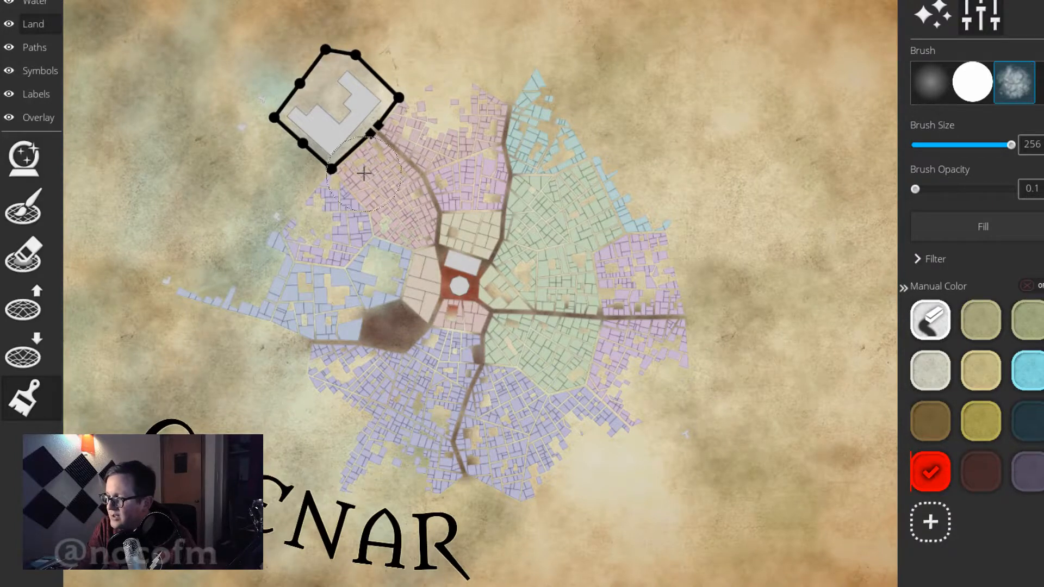
pyautogui.moveTo(364, 173)
pyautogui.mouseDown()
pyautogui.moveTo(414, 261)
pyautogui.moveTo(370, 145)
pyautogui.moveTo(409, 236)
pyautogui.moveTo(398, 253)
pyautogui.moveTo(530, 251)
pyautogui.moveTo(562, 196)
pyautogui.moveTo(559, 231)
pyautogui.moveTo(524, 182)
pyautogui.moveTo(521, 204)
pyautogui.moveTo(543, 171)
pyautogui.moveTo(578, 199)
pyautogui.moveTo(501, 156)
pyautogui.moveTo(459, 216)
pyautogui.moveTo(367, 190)
pyautogui.moveTo(390, 169)
pyautogui.moveTo(424, 167)
pyautogui.moveTo(549, 280)
pyautogui.moveTo(578, 353)
pyautogui.moveTo(615, 305)
pyautogui.moveTo(617, 238)
pyautogui.moveTo(648, 255)
pyautogui.moveTo(640, 274)
pyautogui.moveTo(650, 289)
pyautogui.moveTo(582, 183)
pyautogui.moveTo(581, 113)
pyautogui.moveTo(512, 121)
pyautogui.moveTo(451, 150)
pyautogui.moveTo(477, 288)
pyautogui.moveTo(495, 345)
pyautogui.moveTo(517, 369)
pyautogui.moveTo(526, 495)
pyautogui.moveTo(558, 441)
pyautogui.moveTo(594, 429)
pyautogui.moveTo(590, 441)
pyautogui.moveTo(648, 381)
pyautogui.moveTo(545, 443)
pyautogui.moveTo(452, 406)
pyautogui.moveTo(410, 404)
pyautogui.moveTo(408, 383)
pyautogui.moveTo(359, 360)
pyautogui.moveTo(343, 367)
pyautogui.moveTo(256, 299)
pyautogui.moveTo(271, 271)
pyautogui.moveTo(314, 289)
pyautogui.moveTo(342, 219)
pyautogui.moveTo(360, 256)
pyautogui.moveTo(347, 249)
pyautogui.moveTo(325, 292)
pyautogui.moveTo(282, 321)
pyautogui.mouseUp()
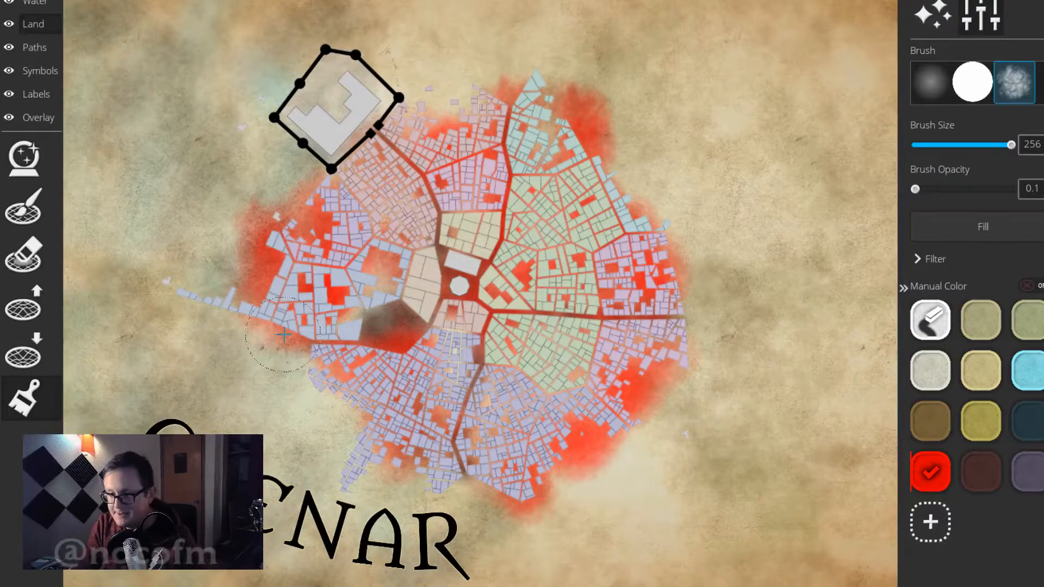
pyautogui.hotkey('ctrl', 'z')
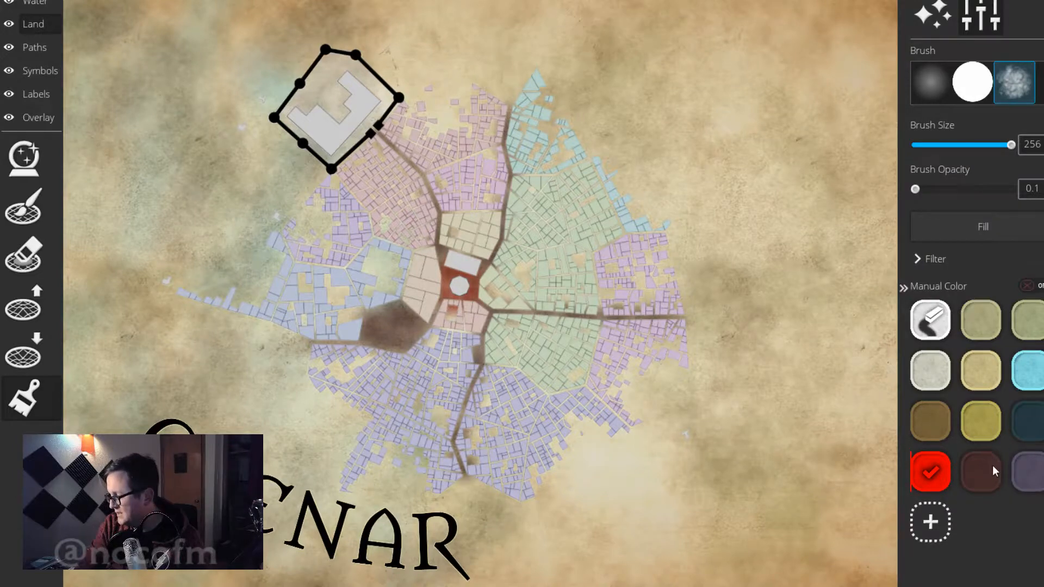
# Shade the open spaces among the city's districts with the muted purple swatch, and tint the land west of the city with light blue.
pyautogui.click(1029, 472)
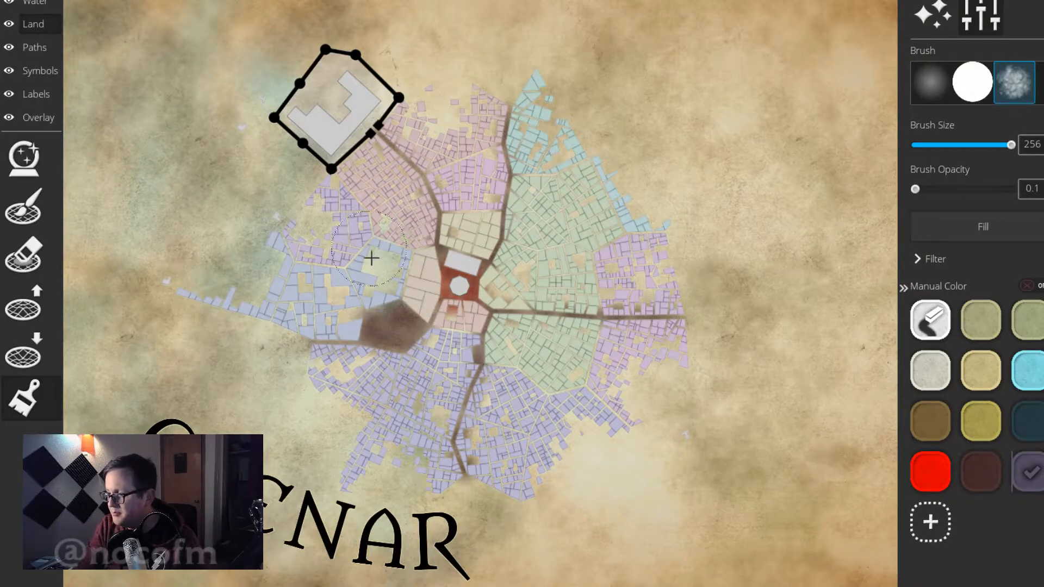
pyautogui.moveTo(371, 258)
pyautogui.mouseDown()
pyautogui.moveTo(380, 290)
pyautogui.moveTo(364, 297)
pyautogui.moveTo(384, 262)
pyautogui.moveTo(325, 349)
pyautogui.moveTo(329, 210)
pyautogui.moveTo(299, 280)
pyautogui.moveTo(340, 335)
pyautogui.moveTo(331, 282)
pyautogui.moveTo(344, 311)
pyautogui.moveTo(299, 311)
pyautogui.moveTo(304, 281)
pyautogui.moveTo(349, 332)
pyautogui.moveTo(349, 376)
pyautogui.moveTo(378, 382)
pyautogui.moveTo(356, 363)
pyautogui.moveTo(398, 410)
pyautogui.moveTo(405, 399)
pyautogui.moveTo(460, 427)
pyautogui.moveTo(427, 418)
pyautogui.moveTo(483, 429)
pyautogui.mouseUp()
pyautogui.moveTo(479, 440)
pyautogui.mouseDown()
pyautogui.moveTo(503, 432)
pyautogui.moveTo(477, 401)
pyautogui.moveTo(527, 337)
pyautogui.moveTo(498, 373)
pyautogui.moveTo(508, 330)
pyautogui.moveTo(528, 494)
pyautogui.moveTo(520, 480)
pyautogui.moveTo(488, 489)
pyautogui.moveTo(449, 479)
pyautogui.moveTo(484, 449)
pyautogui.moveTo(508, 446)
pyautogui.moveTo(539, 405)
pyautogui.moveTo(527, 430)
pyautogui.moveTo(512, 427)
pyautogui.moveTo(561, 360)
pyautogui.moveTo(519, 392)
pyautogui.moveTo(547, 349)
pyautogui.moveTo(523, 374)
pyautogui.moveTo(620, 346)
pyautogui.moveTo(576, 395)
pyautogui.moveTo(626, 364)
pyautogui.moveTo(641, 331)
pyautogui.moveTo(559, 403)
pyautogui.moveTo(593, 396)
pyautogui.moveTo(611, 369)
pyautogui.moveTo(595, 381)
pyautogui.moveTo(623, 382)
pyautogui.moveTo(553, 466)
pyautogui.moveTo(548, 437)
pyautogui.moveTo(394, 451)
pyautogui.moveTo(384, 398)
pyautogui.moveTo(437, 438)
pyautogui.moveTo(377, 359)
pyautogui.moveTo(326, 261)
pyautogui.moveTo(338, 209)
pyautogui.moveTo(393, 178)
pyautogui.moveTo(367, 246)
pyautogui.moveTo(395, 194)
pyautogui.moveTo(362, 196)
pyautogui.moveTo(411, 205)
pyautogui.moveTo(442, 133)
pyautogui.moveTo(433, 128)
pyautogui.moveTo(524, 124)
pyautogui.moveTo(452, 130)
pyautogui.moveTo(503, 146)
pyautogui.moveTo(439, 171)
pyautogui.moveTo(532, 180)
pyautogui.moveTo(461, 201)
pyautogui.moveTo(588, 205)
pyautogui.moveTo(503, 255)
pyautogui.moveTo(451, 237)
pyautogui.moveTo(572, 227)
pyautogui.moveTo(475, 284)
pyautogui.moveTo(433, 233)
pyautogui.moveTo(561, 247)
pyautogui.moveTo(510, 257)
pyautogui.moveTo(537, 297)
pyautogui.moveTo(505, 281)
pyautogui.moveTo(610, 264)
pyautogui.moveTo(573, 295)
pyautogui.moveTo(652, 275)
pyautogui.moveTo(559, 177)
pyautogui.moveTo(580, 217)
pyautogui.moveTo(607, 213)
pyautogui.moveTo(540, 105)
pyautogui.moveTo(612, 220)
pyautogui.moveTo(651, 223)
pyautogui.moveTo(498, 109)
pyautogui.moveTo(455, 119)
pyautogui.moveTo(477, 100)
pyautogui.moveTo(323, 290)
pyautogui.moveTo(421, 186)
pyautogui.moveTo(369, 181)
pyautogui.moveTo(423, 261)
pyautogui.moveTo(289, 362)
pyautogui.moveTo(338, 349)
pyautogui.moveTo(354, 473)
pyautogui.moveTo(368, 481)
pyautogui.moveTo(369, 439)
pyautogui.moveTo(410, 421)
pyautogui.moveTo(512, 440)
pyautogui.moveTo(521, 429)
pyautogui.moveTo(582, 436)
pyautogui.moveTo(626, 359)
pyautogui.moveTo(590, 359)
pyautogui.moveTo(620, 356)
pyautogui.moveTo(570, 390)
pyautogui.mouseUp()
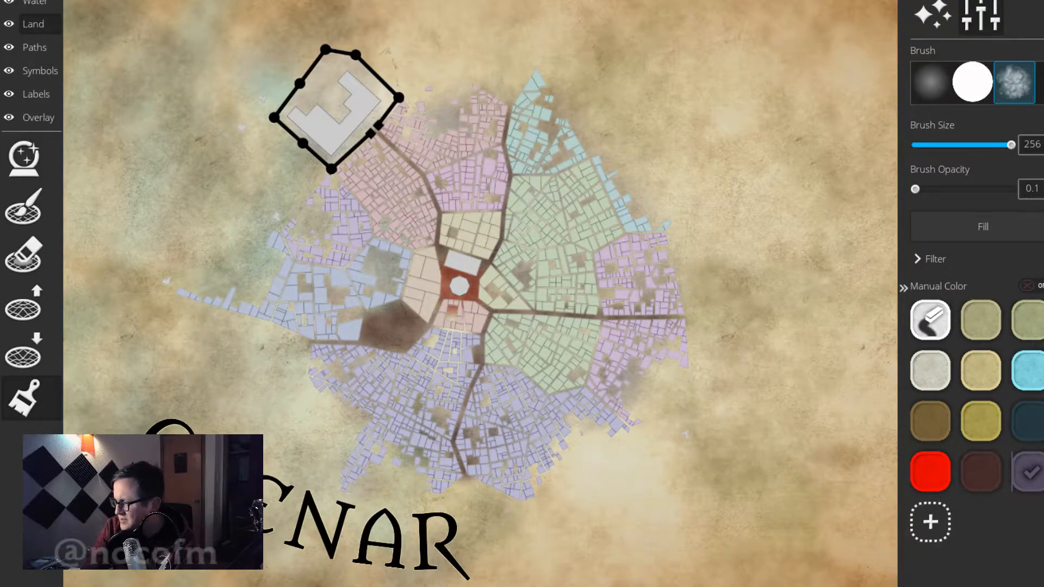
pyautogui.click(1031, 371)
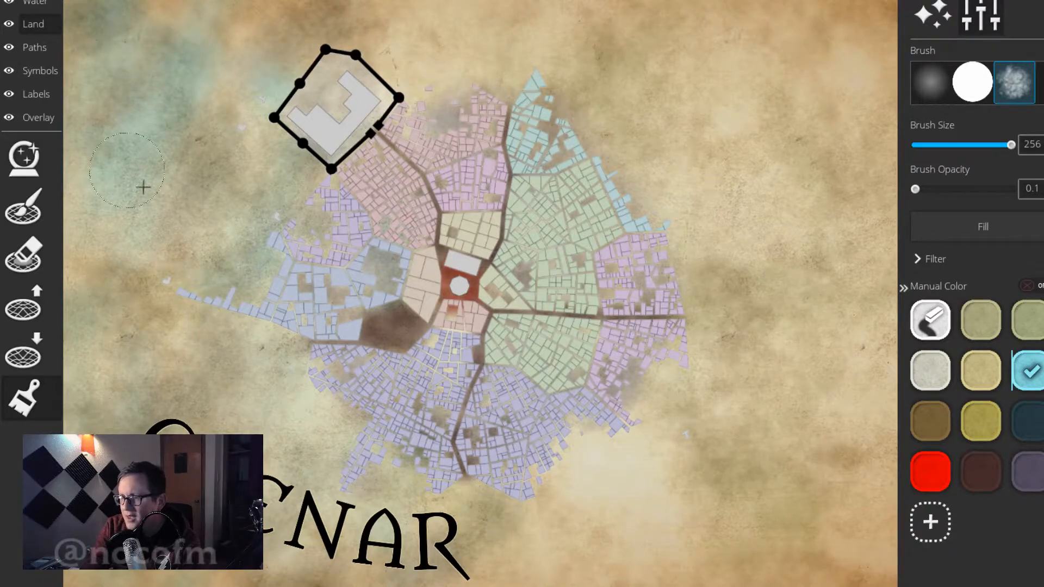
pyautogui.moveTo(143, 187)
pyautogui.mouseDown()
pyautogui.moveTo(96, 297)
pyautogui.moveTo(216, 166)
pyautogui.moveTo(140, 338)
pyautogui.moveTo(193, 305)
pyautogui.moveTo(143, 379)
pyautogui.moveTo(202, 364)
pyautogui.moveTo(158, 427)
pyautogui.moveTo(131, 428)
pyautogui.moveTo(143, 420)
pyautogui.moveTo(127, 384)
pyautogui.moveTo(182, 385)
pyautogui.mouseUp()
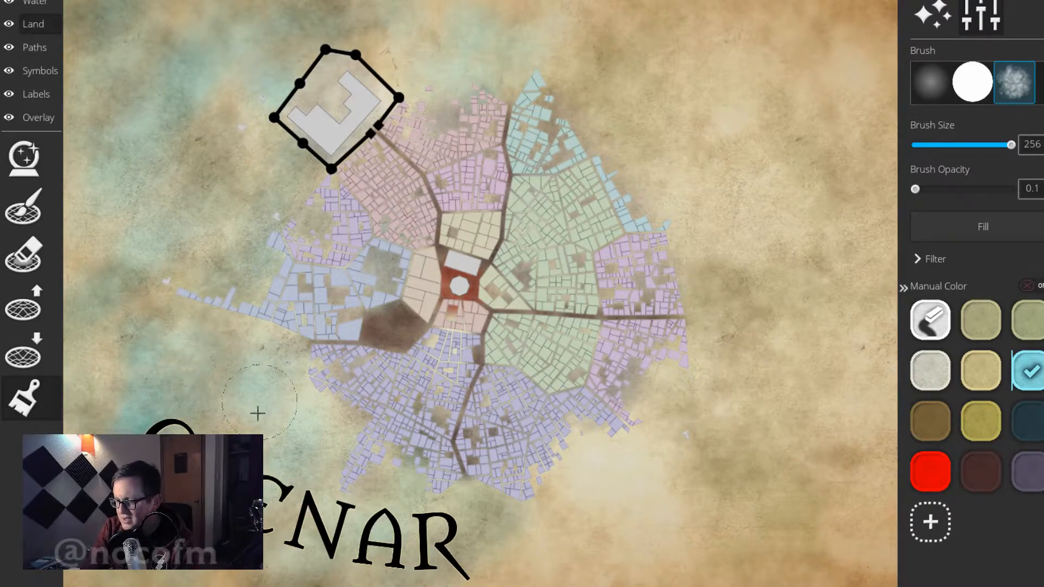
# Shade patches of land around the city with the dark teal swatch, undoing the test strokes west of the castle.
pyautogui.click(1032, 423)
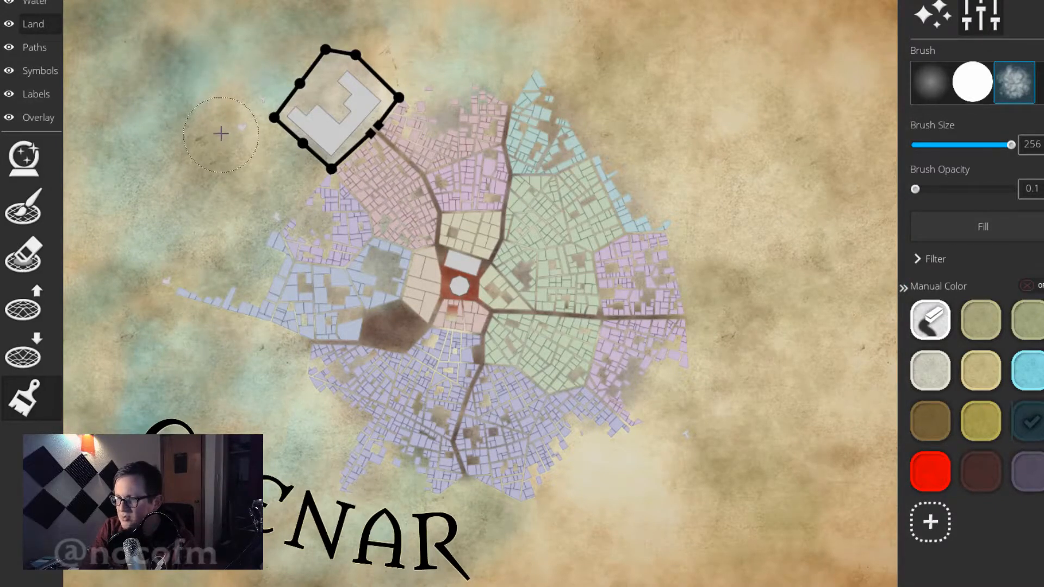
pyautogui.hotkey('ctrl', 'z')
pyautogui.click(96, 140)
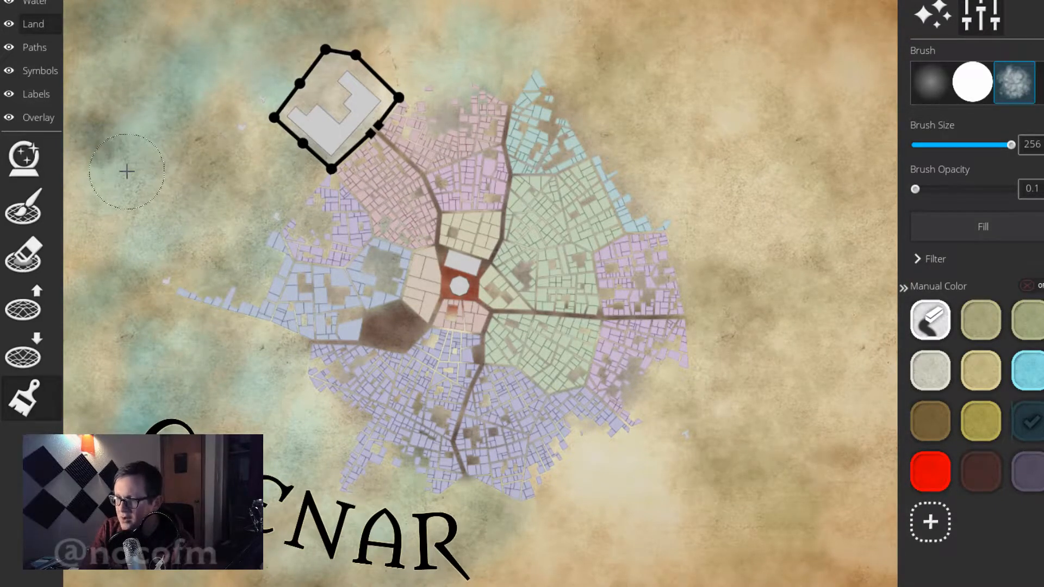
pyautogui.hotkey('ctrl', 'z')
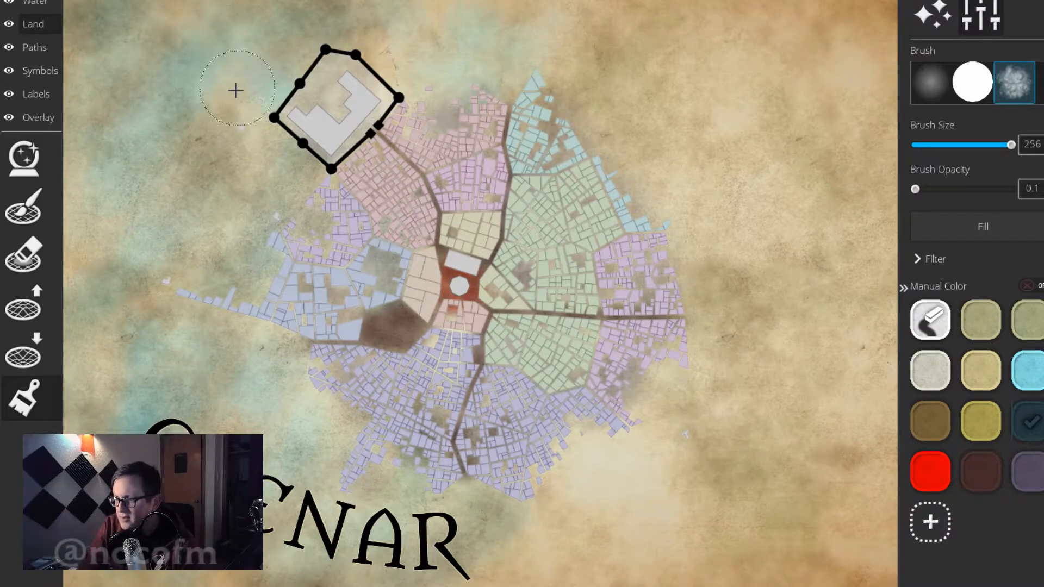
pyautogui.moveTo(216, 113); pyautogui.dragTo(152, 184)
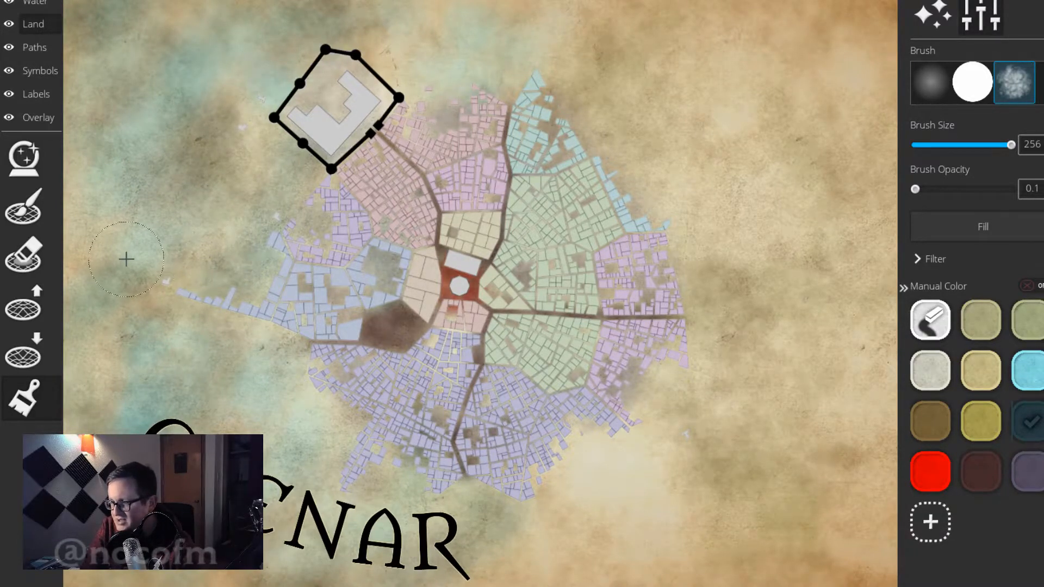
pyautogui.hotkey('ctrl', 'z')
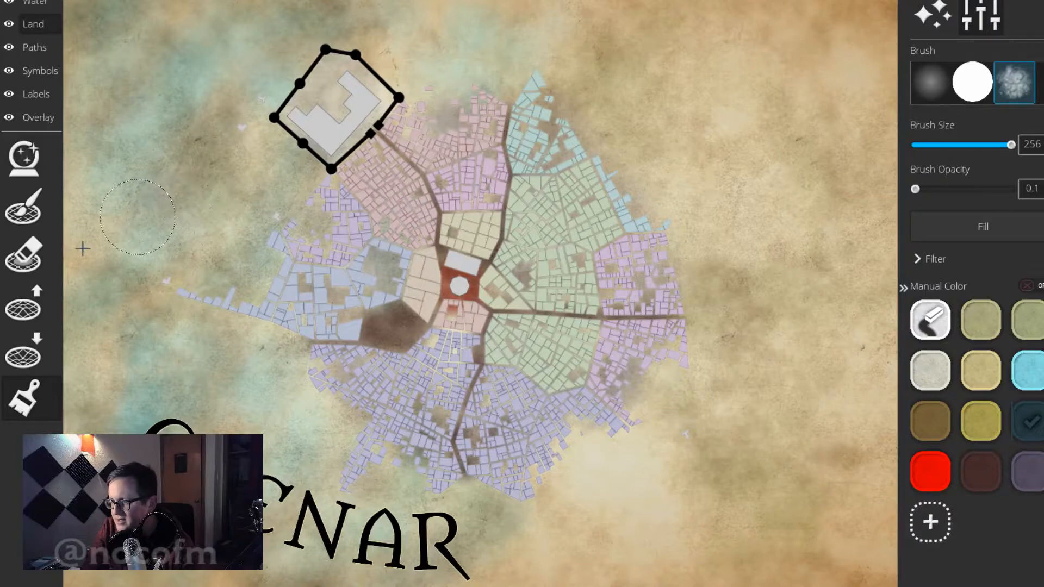
pyautogui.moveTo(140, 322); pyautogui.dragTo(174, 286)
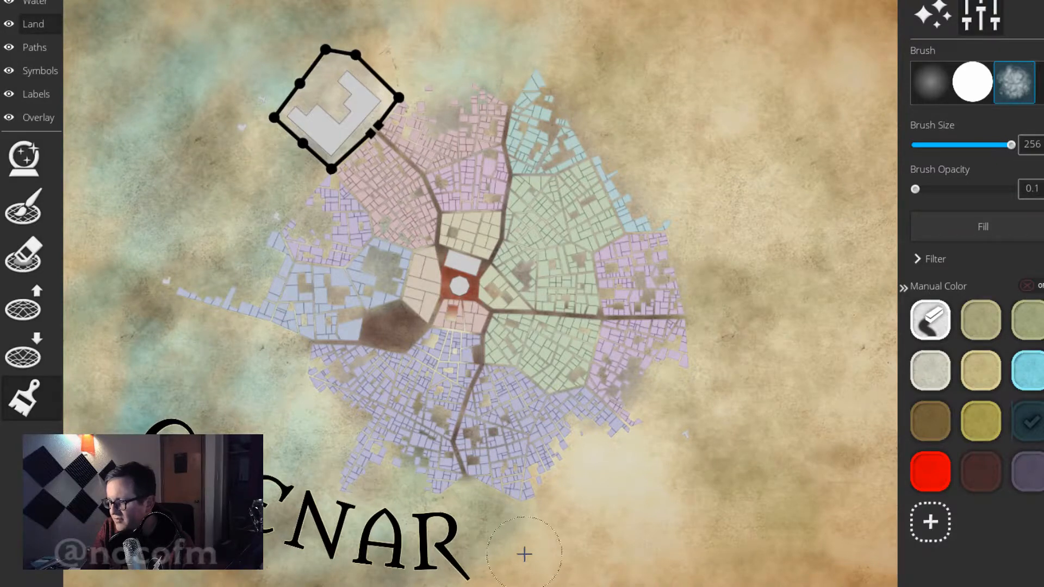
pyautogui.moveTo(525, 554)
pyautogui.mouseDown()
pyautogui.moveTo(481, 582)
pyautogui.moveTo(604, 431)
pyautogui.moveTo(577, 541)
pyautogui.moveTo(557, 459)
pyautogui.mouseUp()
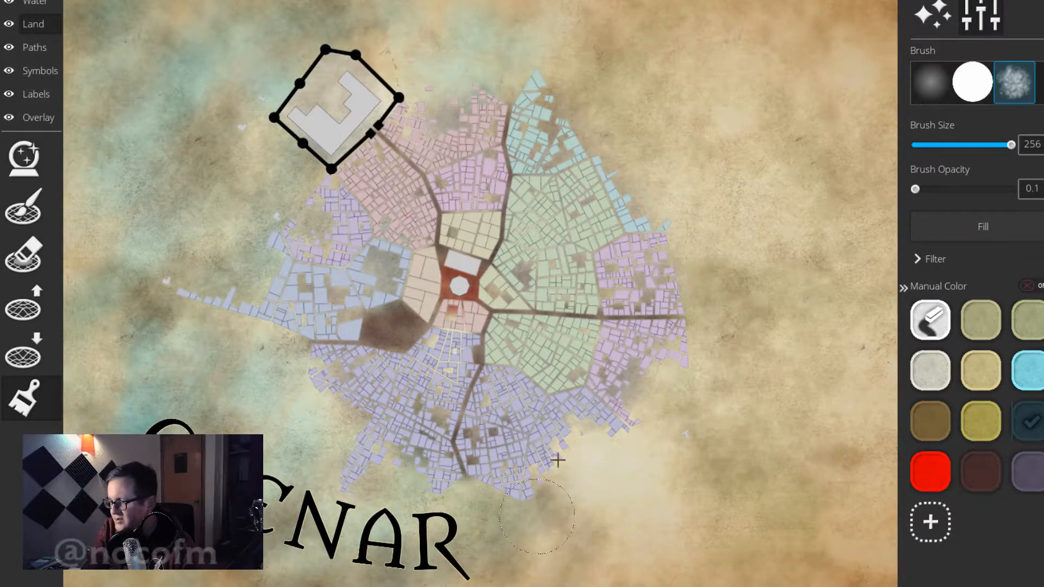
pyautogui.moveTo(420, 31); pyautogui.dragTo(442, 4)
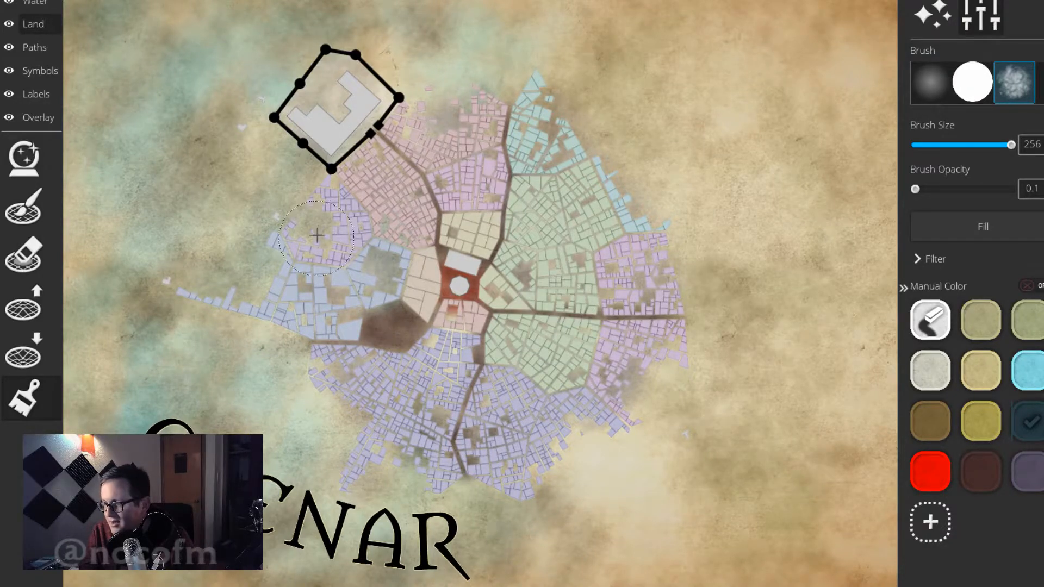
pyautogui.click(472, 67)
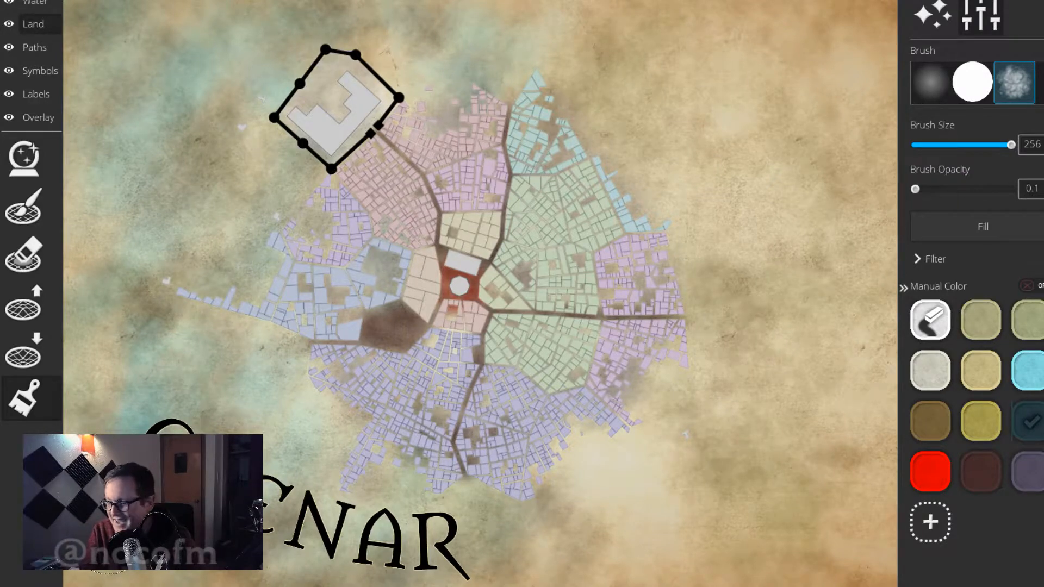
# Try a muted purple stroke on the land in the map's northeast corner, and undo it.
pyautogui.click(1019, 471)
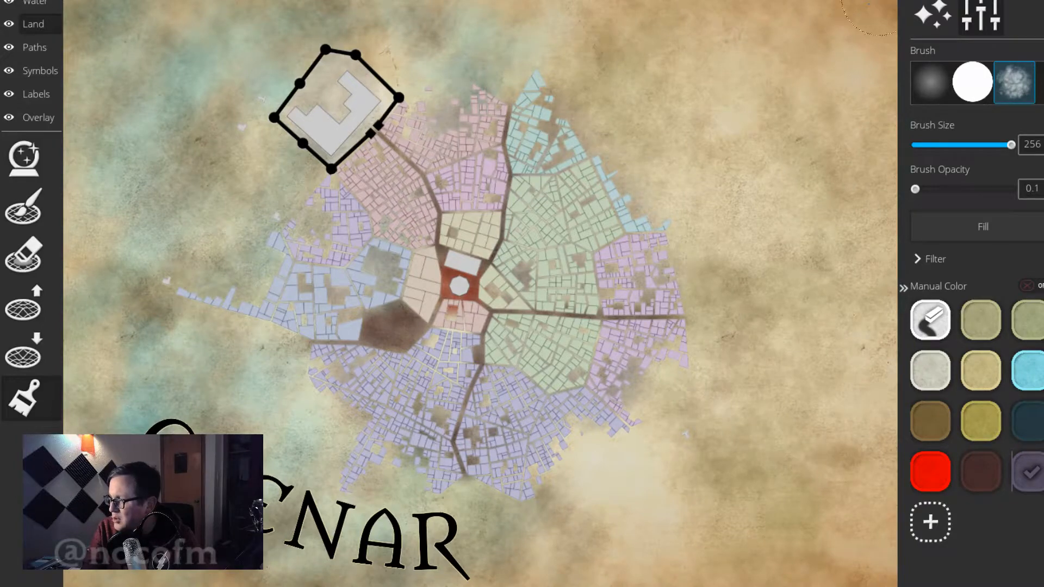
pyautogui.click(860, 61)
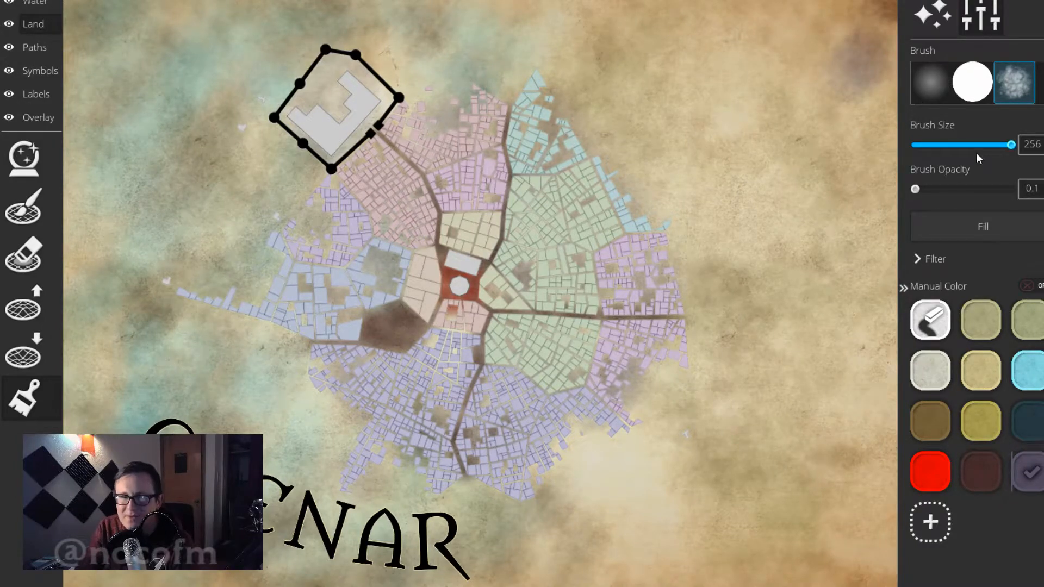
pyautogui.hotkey('ctrl', 'z')
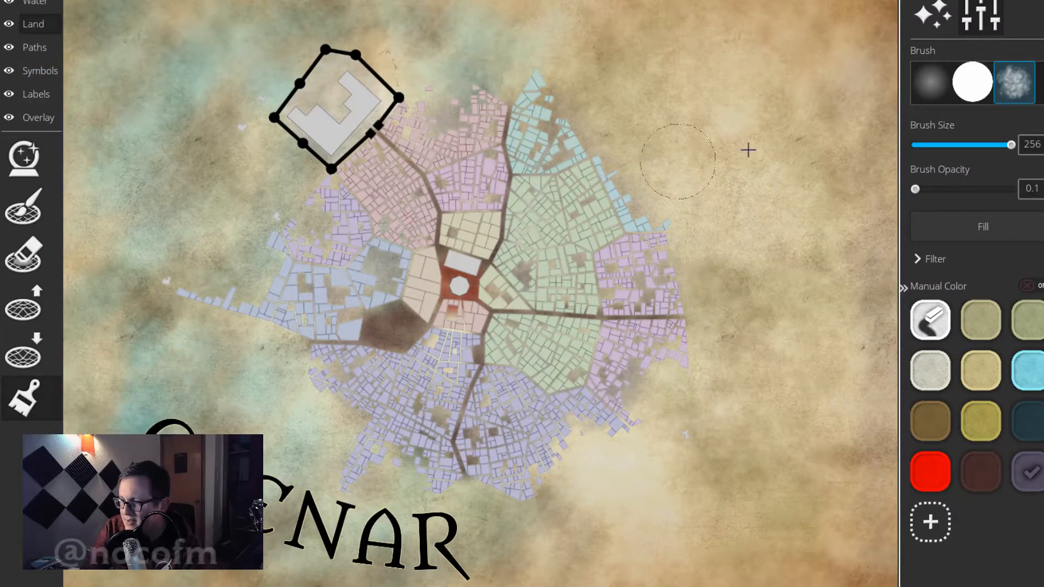
# Tint patches of land all around the city and the western district's open space faintly with the light blue swatch.
pyautogui.click(1030, 372)
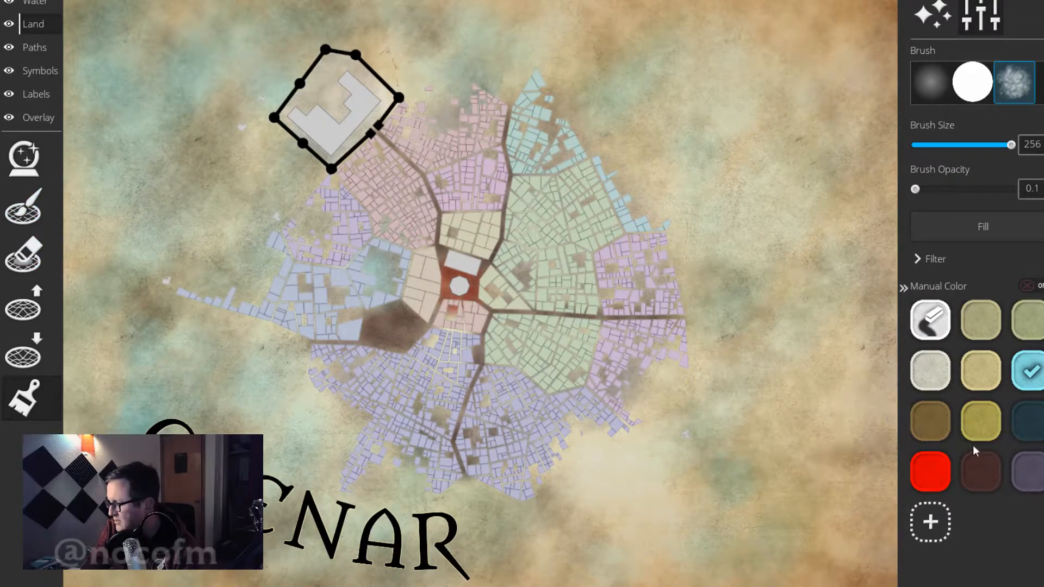
# Add a near-white custom color swatch, lighten the castle courtyard with it, and reduce the brush size to 39.
pyautogui.click(934, 375)
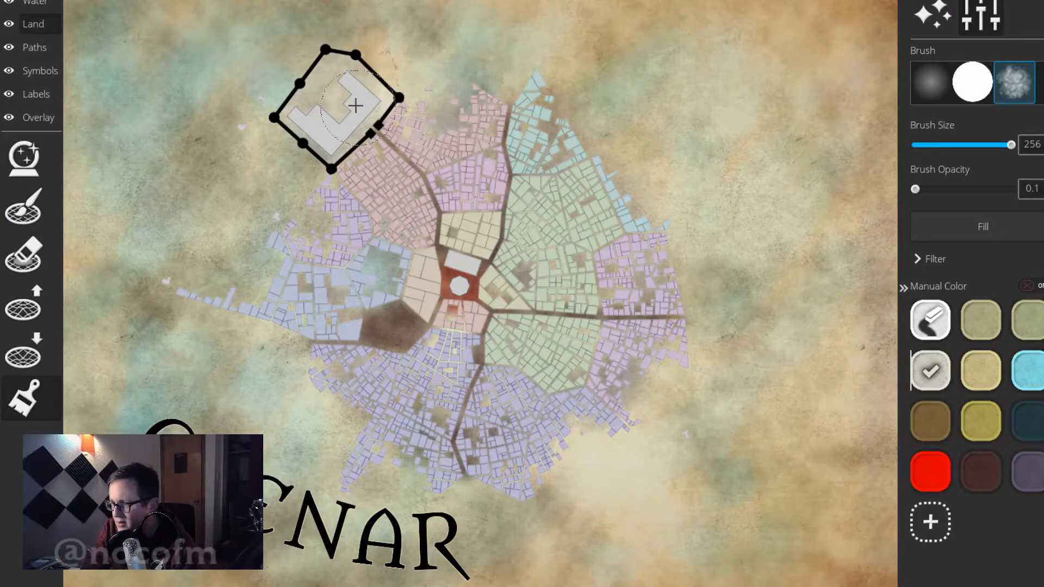
pyautogui.click(930, 522)
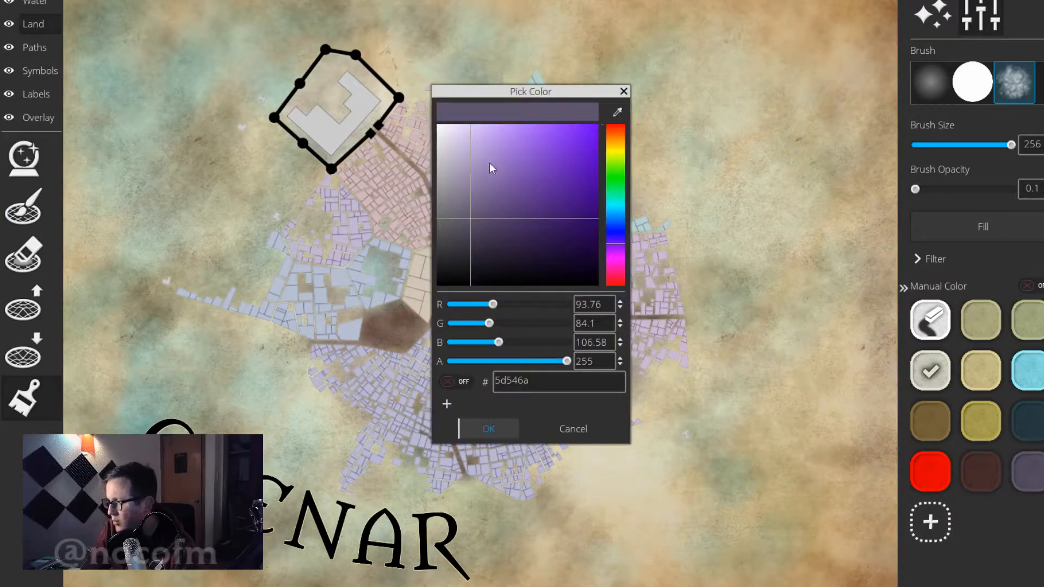
pyautogui.click(496, 428)
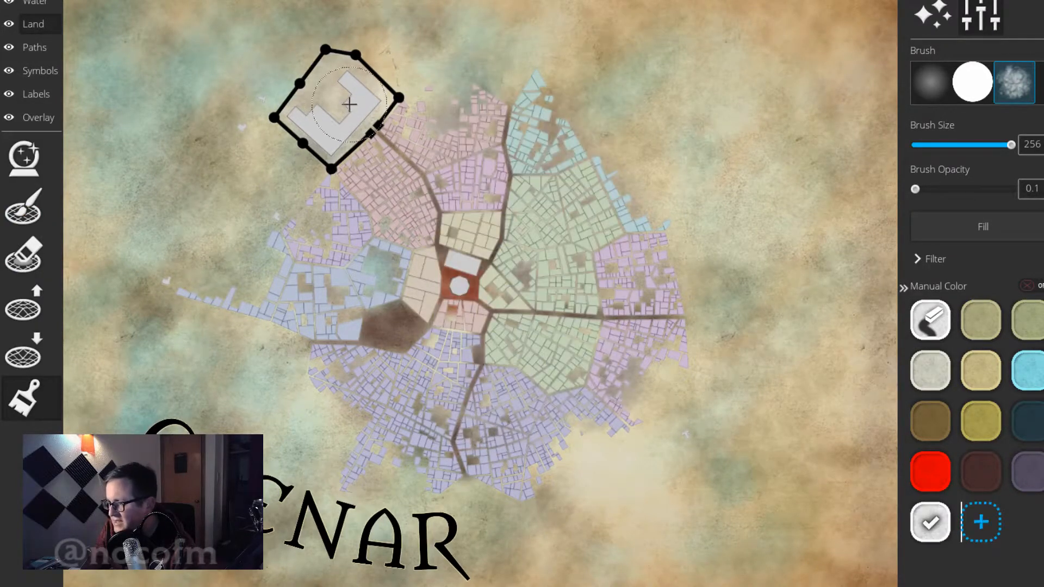
pyautogui.moveTo(349, 104)
pyautogui.mouseDown()
pyautogui.moveTo(322, 109)
pyautogui.moveTo(340, 88)
pyautogui.moveTo(326, 122)
pyautogui.moveTo(336, 105)
pyautogui.moveTo(349, 105)
pyautogui.moveTo(383, 134)
pyautogui.moveTo(385, 89)
pyautogui.moveTo(385, 111)
pyautogui.mouseUp()
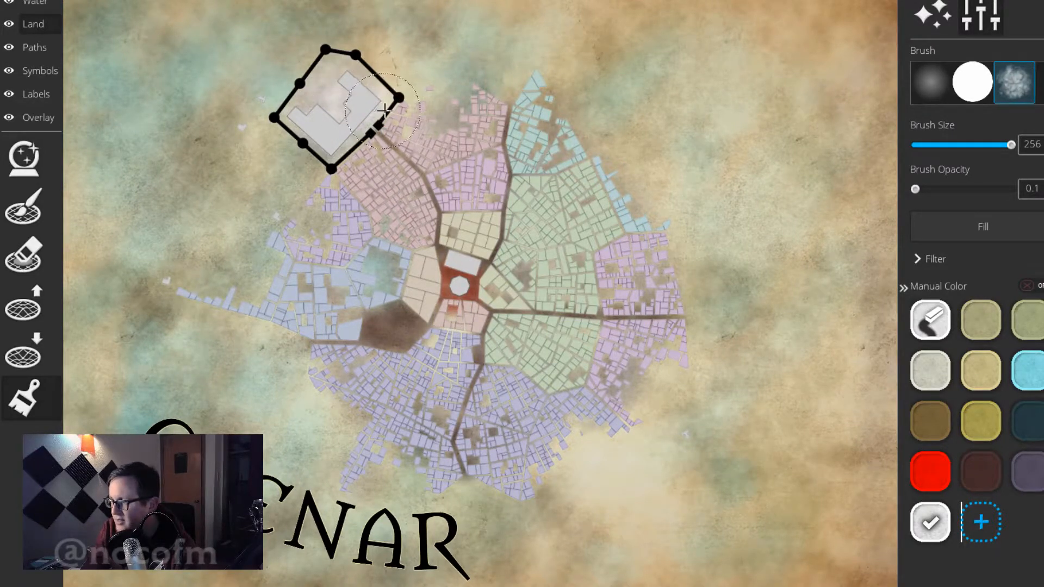
pyautogui.moveTo(1012, 145); pyautogui.dragTo(929, 148)
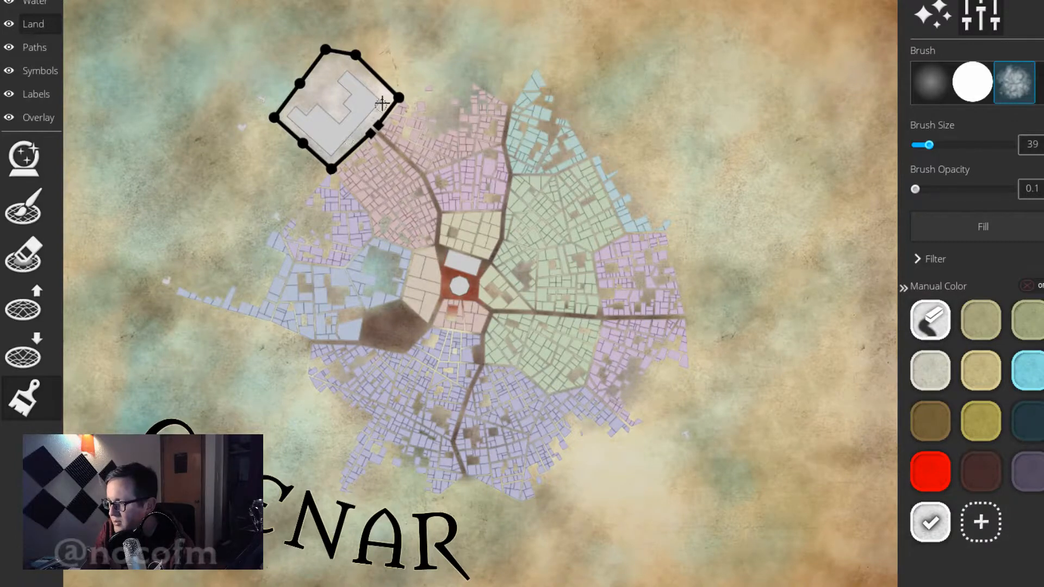
# Carve a small pond into the western blue district's open space with the land eraser at size 23, undoing a size 64 test pond.
pyautogui.click(38, 217)
pyautogui.click(24, 173)
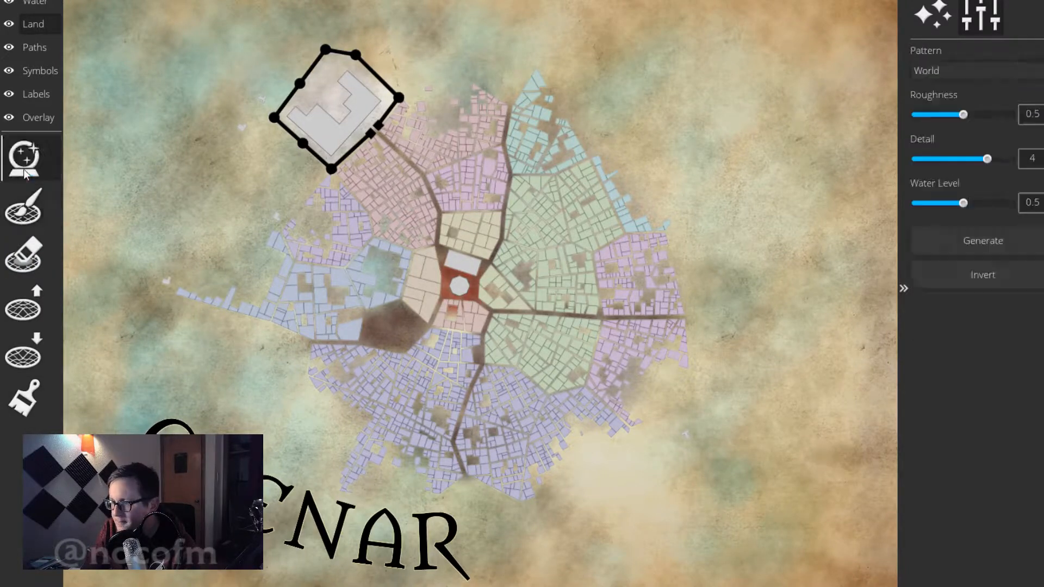
pyautogui.click(31, 199)
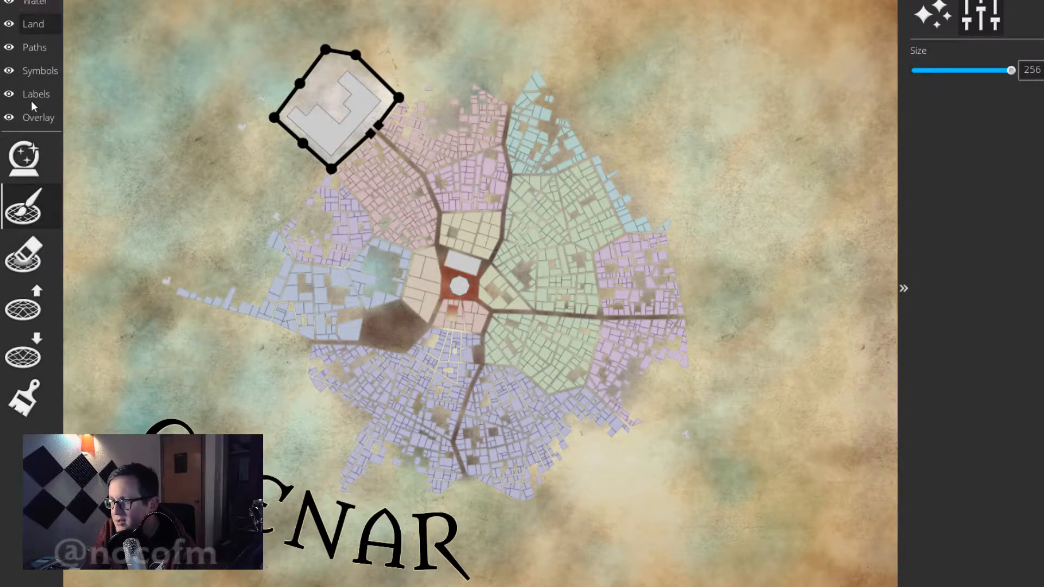
pyautogui.click(30, 248)
pyautogui.moveTo(251, 175); pyautogui.dragTo(239, 193)
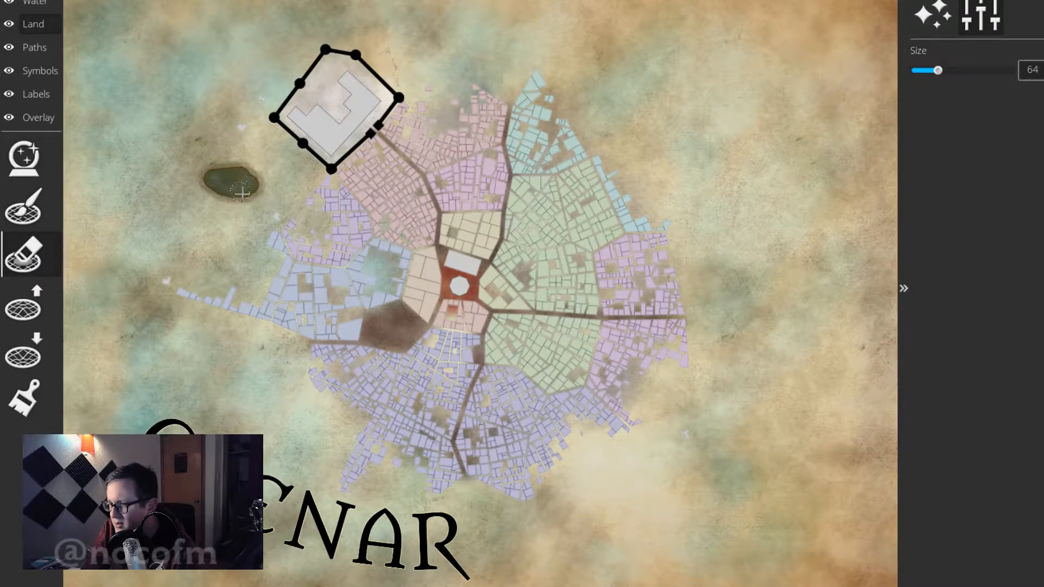
pyautogui.hotkey('ctrl', 'z')
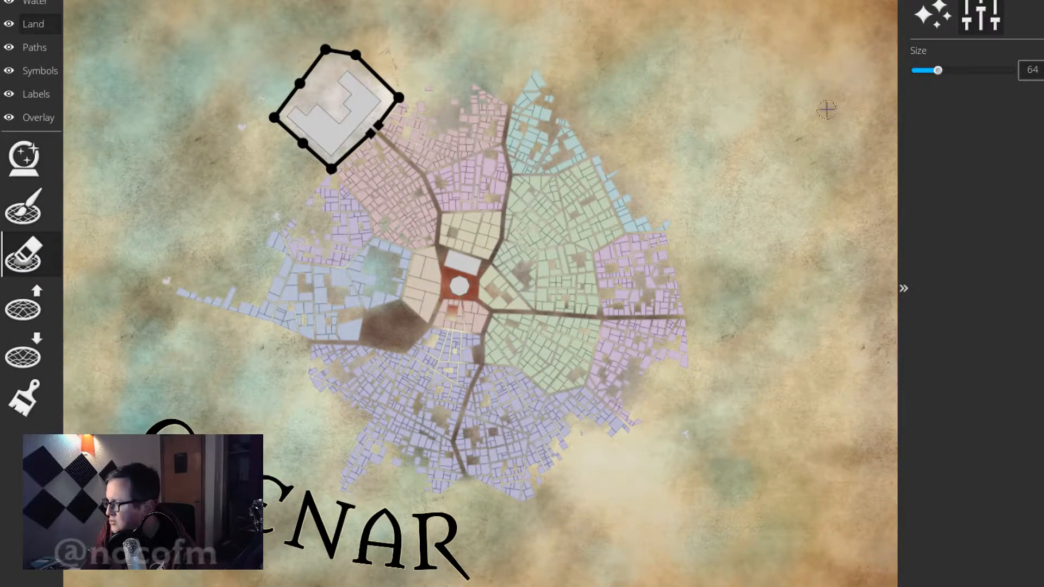
pyautogui.moveTo(935, 73); pyautogui.dragTo(925, 73)
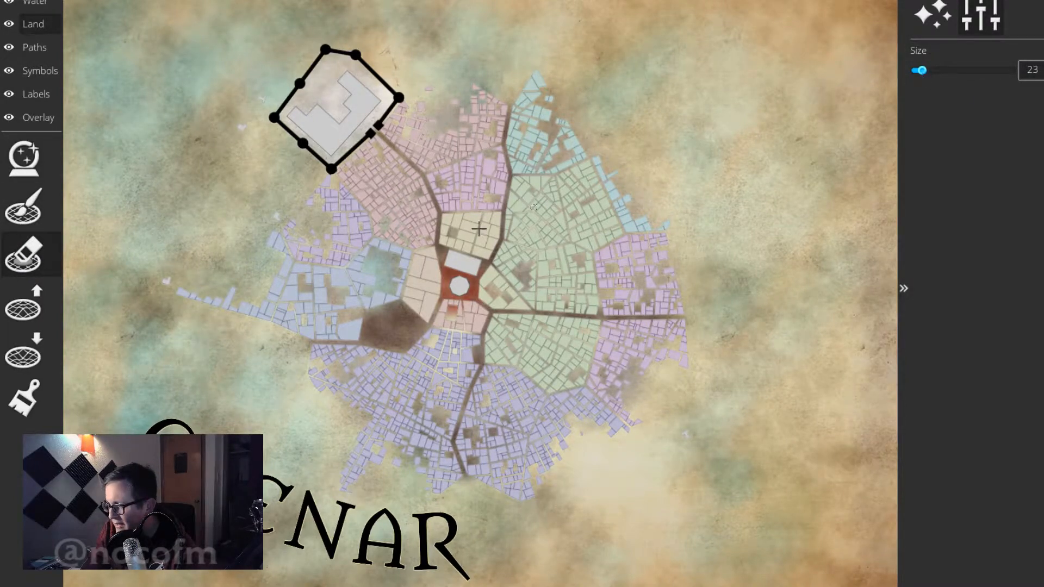
pyautogui.moveTo(385, 265); pyautogui.dragTo(381, 277)
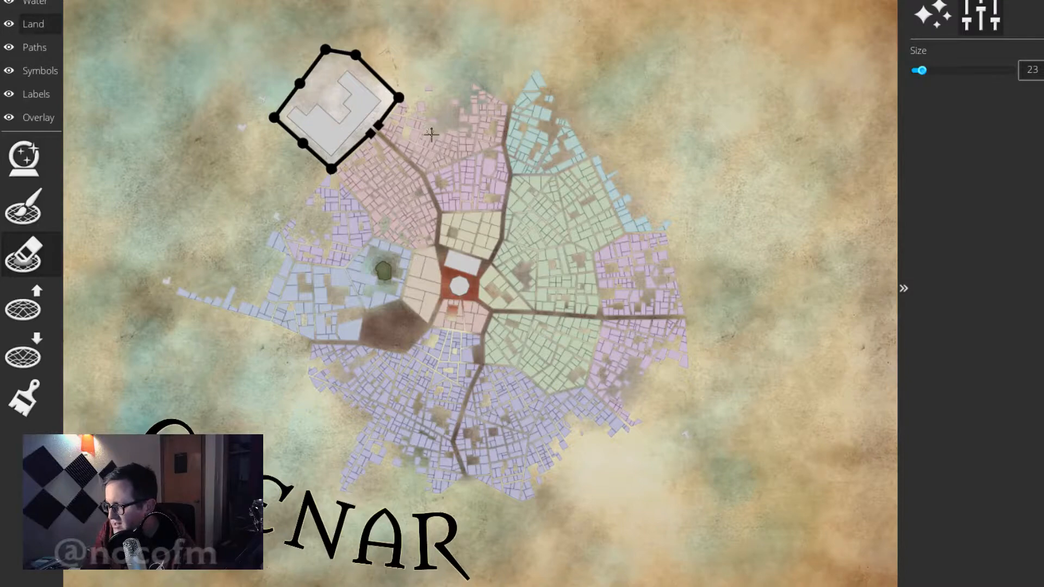
pyautogui.click(384, 280)
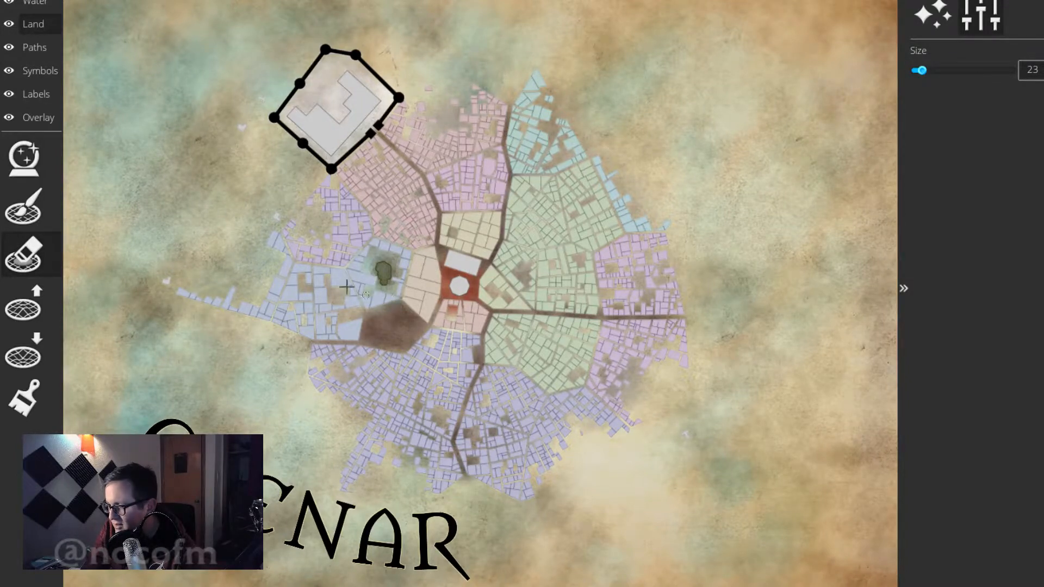
# Carve small ponds into the open spaces of the northwestern purple, brown, green, northern pink and light blue districts.
pyautogui.click(317, 225)
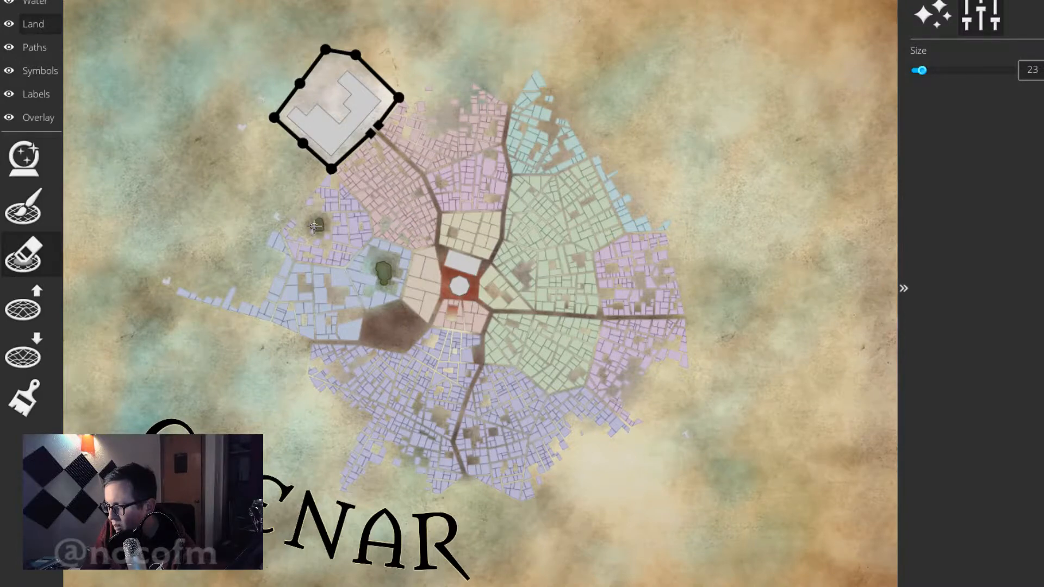
pyautogui.moveTo(314, 226); pyautogui.dragTo(325, 230)
pyautogui.moveTo(396, 342); pyautogui.dragTo(398, 342)
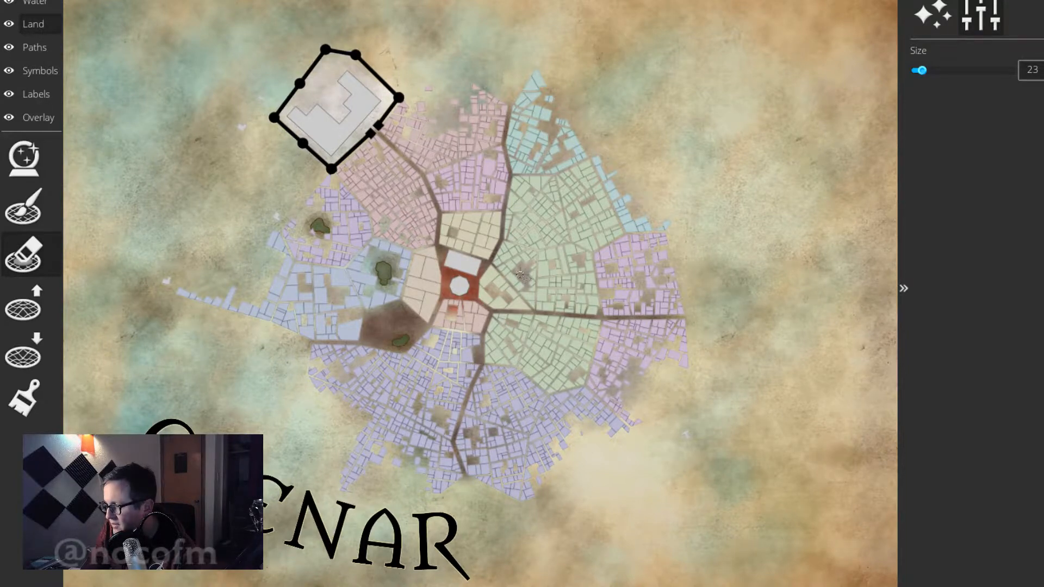
pyautogui.moveTo(523, 277); pyautogui.dragTo(522, 276)
pyautogui.moveTo(547, 126); pyautogui.dragTo(549, 128)
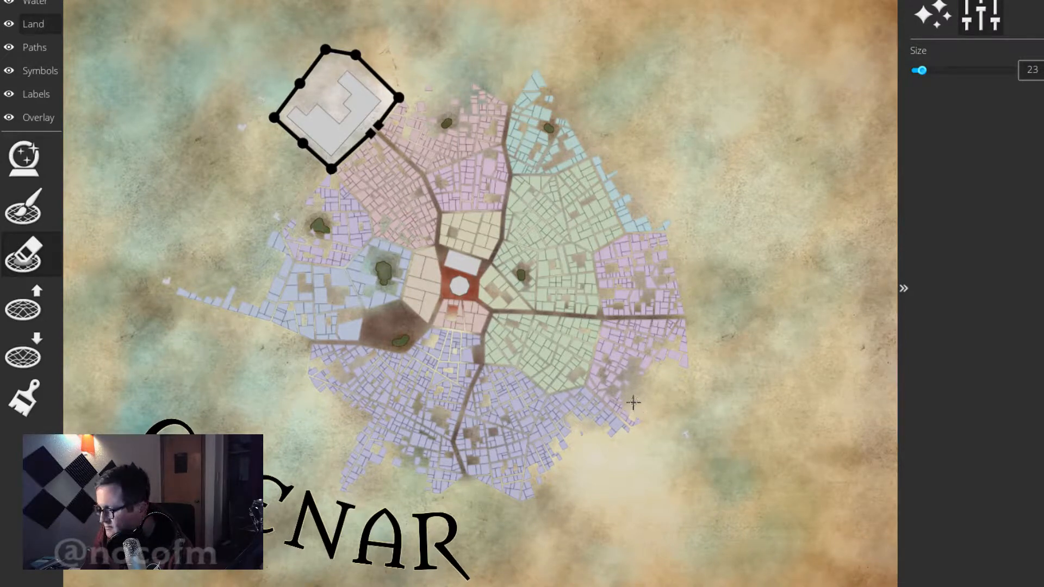
# Try carving an elongated pond at the city's southeast edge, and undo it.
pyautogui.moveTo(633, 396)
pyautogui.mouseDown()
pyautogui.moveTo(670, 365)
pyautogui.moveTo(656, 387)
pyautogui.moveTo(638, 386)
pyautogui.moveTo(677, 379)
pyautogui.mouseUp()
pyautogui.hotkey('ctrl', 'z')
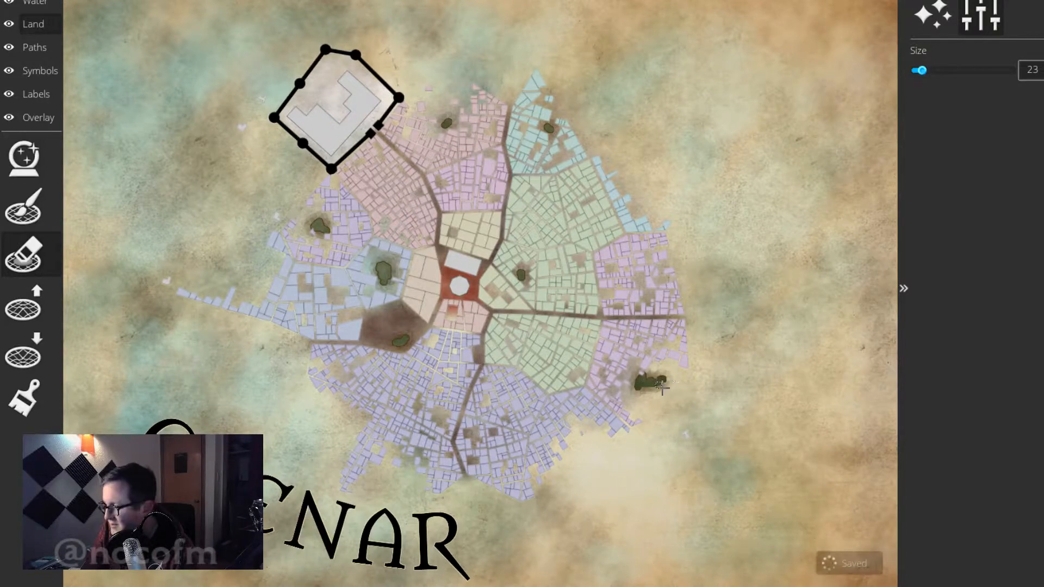
pyautogui.hotkey('ctrl', 'z')
# Carve a tiny pond at the city's southeast edge and a larger one in the castle courtyard.
pyautogui.click(637, 383)
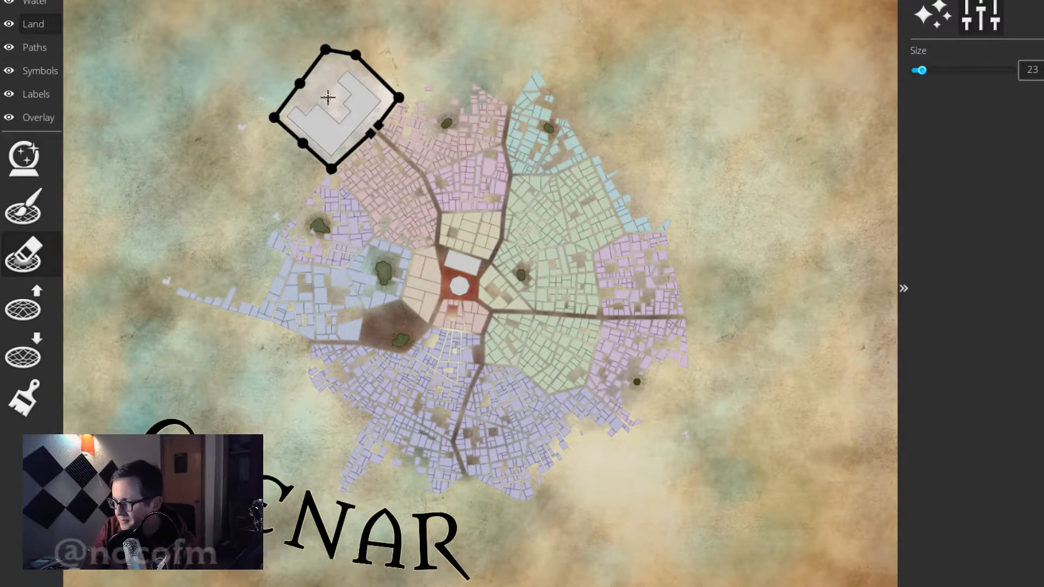
pyautogui.moveTo(326, 97); pyautogui.dragTo(333, 90)
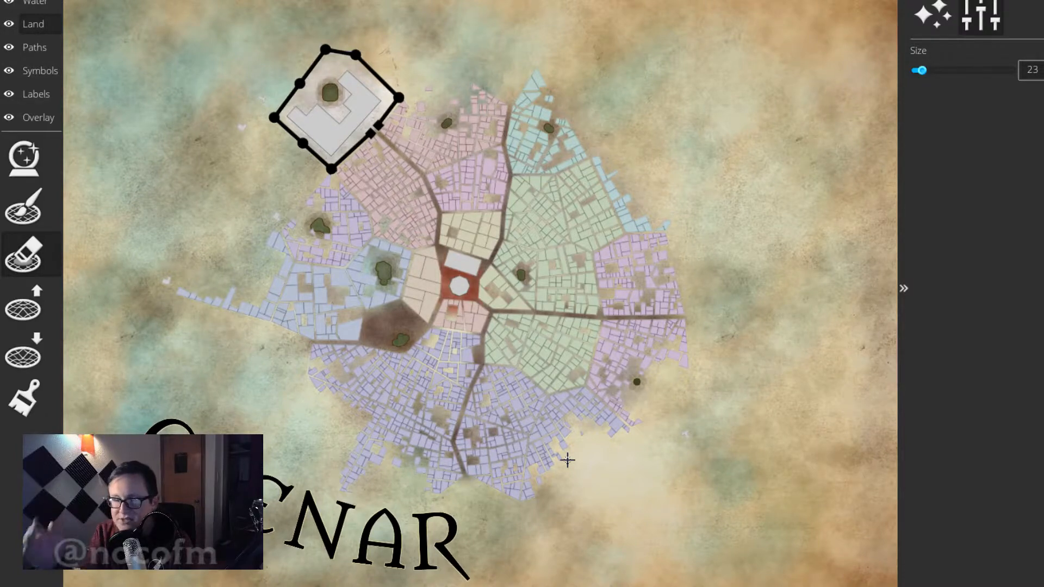
# Erase a patch of land west of the city with a size 71 brush, and paint the land back over it.
pyautogui.click(23, 355)
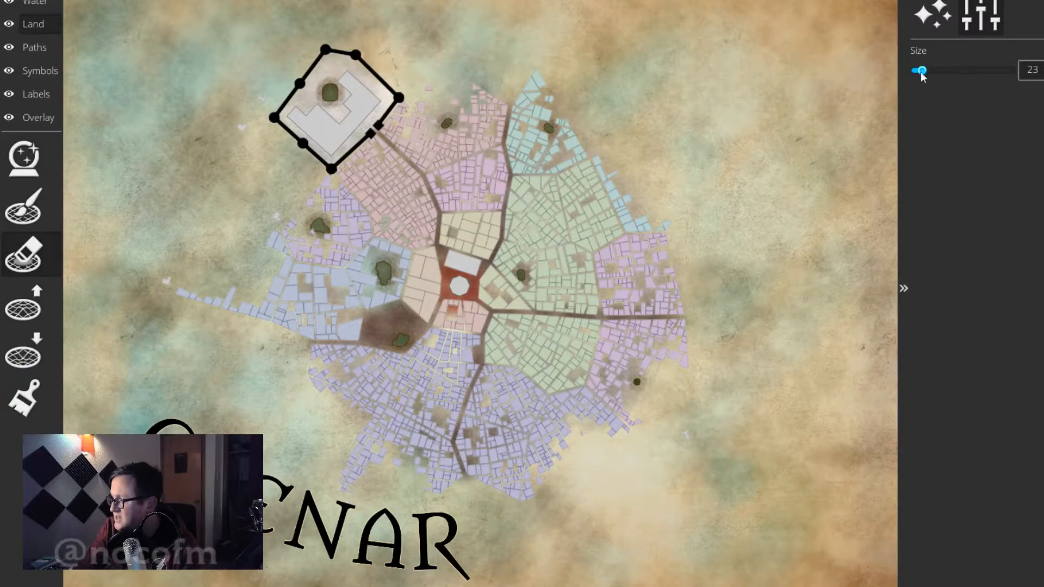
pyautogui.moveTo(922, 76); pyautogui.dragTo(940, 72)
pyautogui.moveTo(140, 228)
pyautogui.mouseDown()
pyautogui.moveTo(158, 204)
pyautogui.moveTo(145, 226)
pyautogui.moveTo(183, 240)
pyautogui.moveTo(177, 222)
pyautogui.moveTo(196, 213)
pyautogui.moveTo(199, 232)
pyautogui.moveTo(184, 223)
pyautogui.moveTo(191, 233)
pyautogui.moveTo(181, 238)
pyautogui.moveTo(154, 219)
pyautogui.moveTo(176, 198)
pyautogui.moveTo(205, 140)
pyautogui.mouseUp()
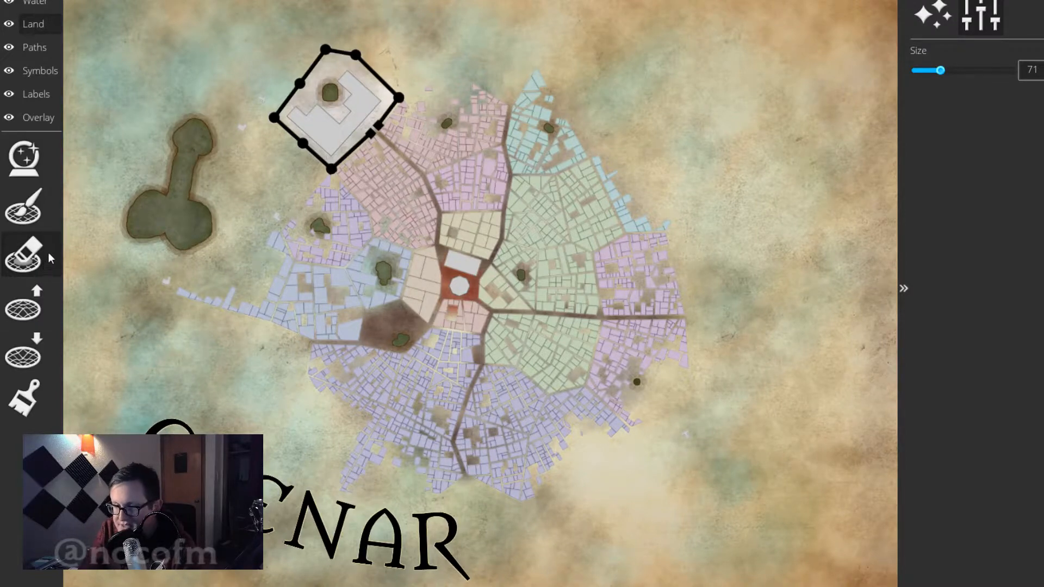
pyautogui.click(44, 211)
pyautogui.moveTo(186, 157)
pyautogui.mouseDown()
pyautogui.moveTo(168, 172)
pyautogui.moveTo(179, 120)
pyautogui.moveTo(147, 190)
pyautogui.mouseUp()
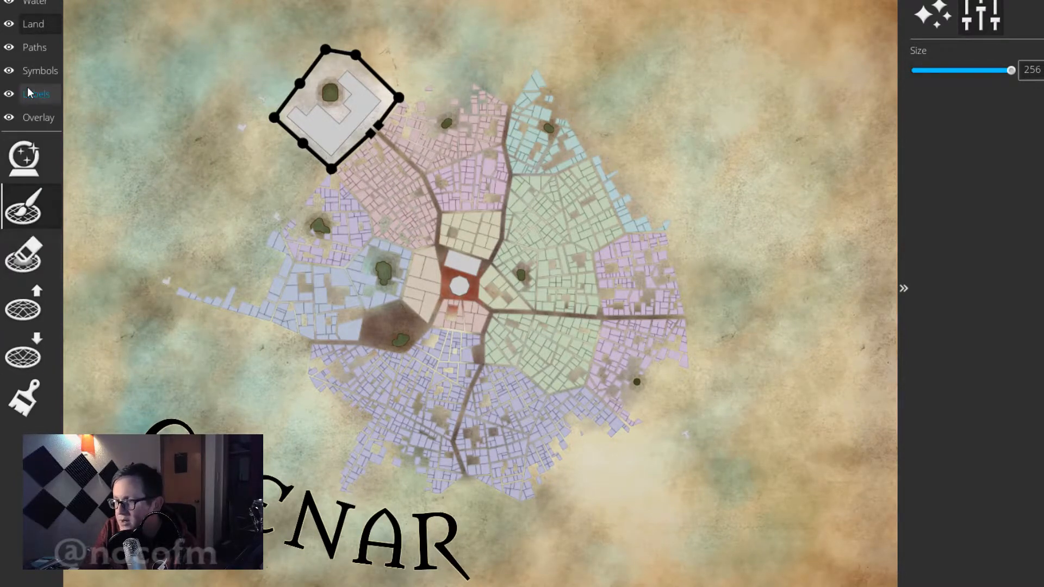
# Place green bush symbols at scale 100 on the large green west of the centre and the green in the northern district.
pyautogui.click(42, 50)
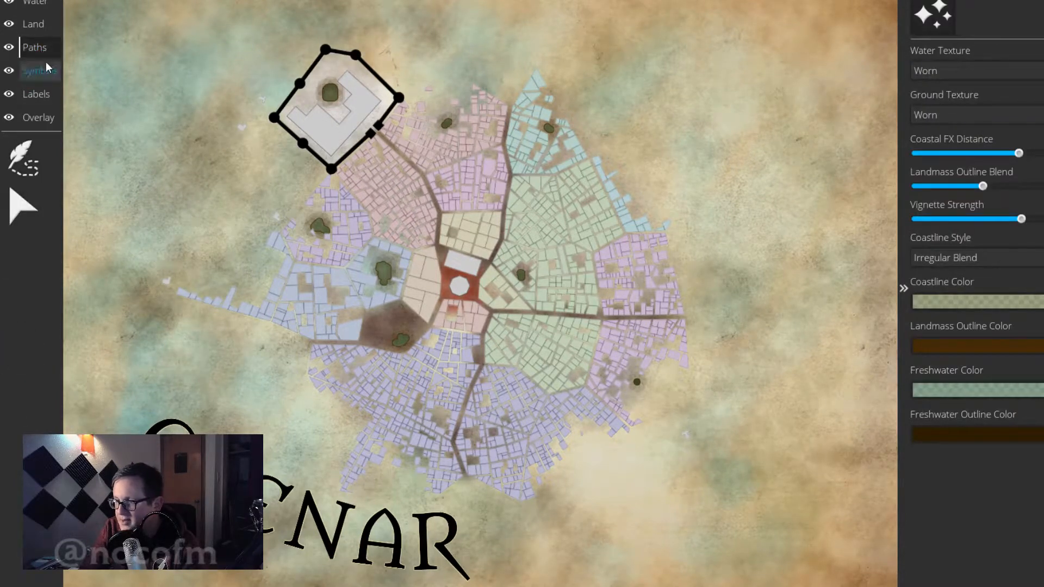
pyautogui.click(46, 65)
pyautogui.click(26, 210)
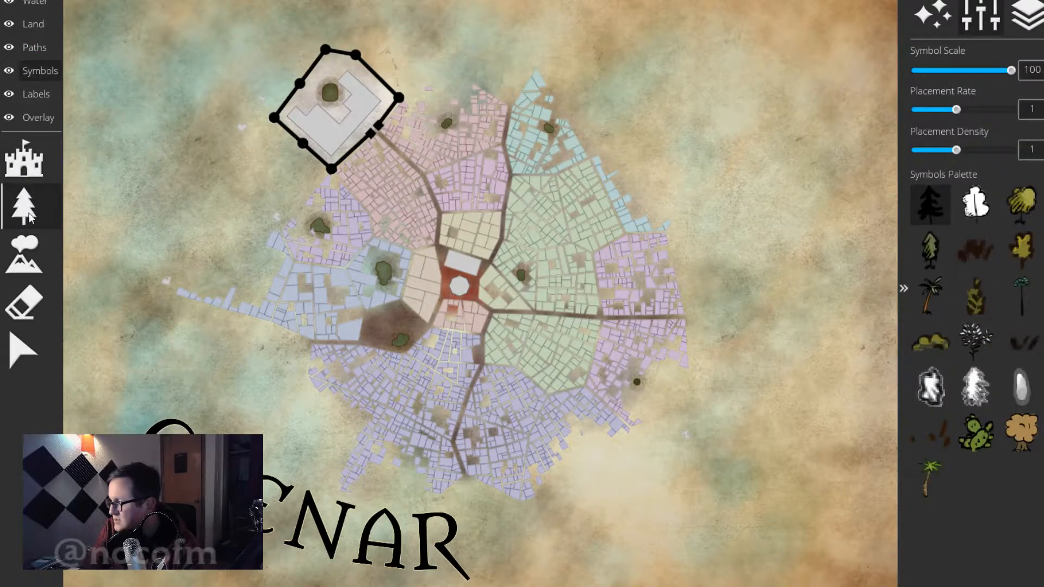
pyautogui.click(976, 432)
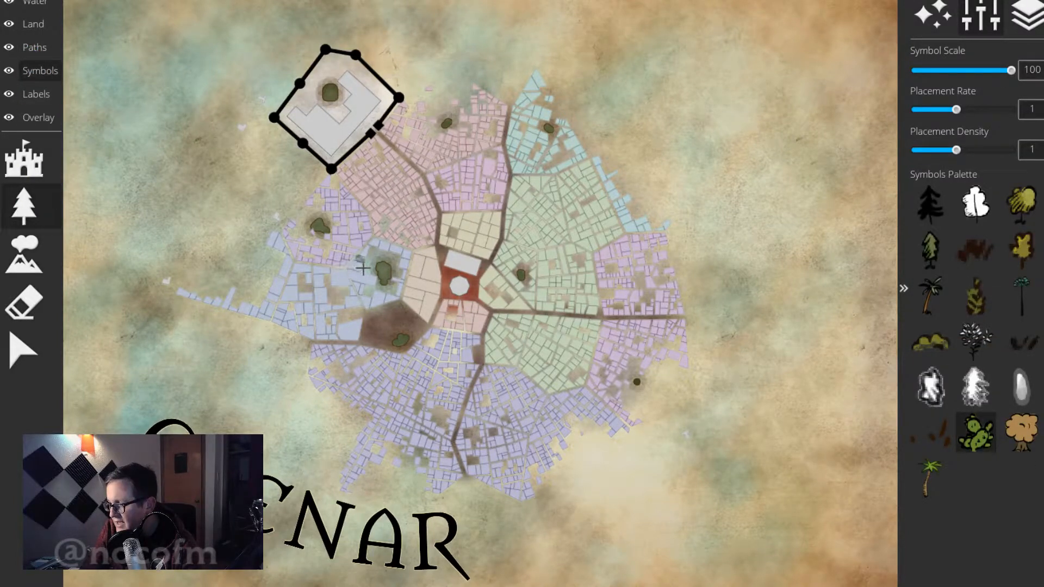
pyautogui.click(375, 271)
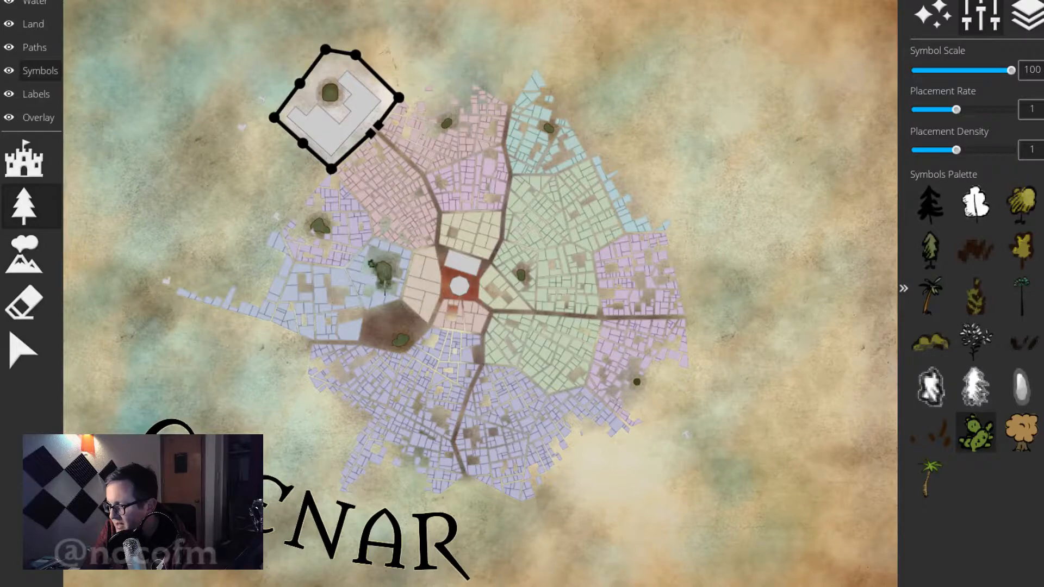
pyautogui.click(386, 288)
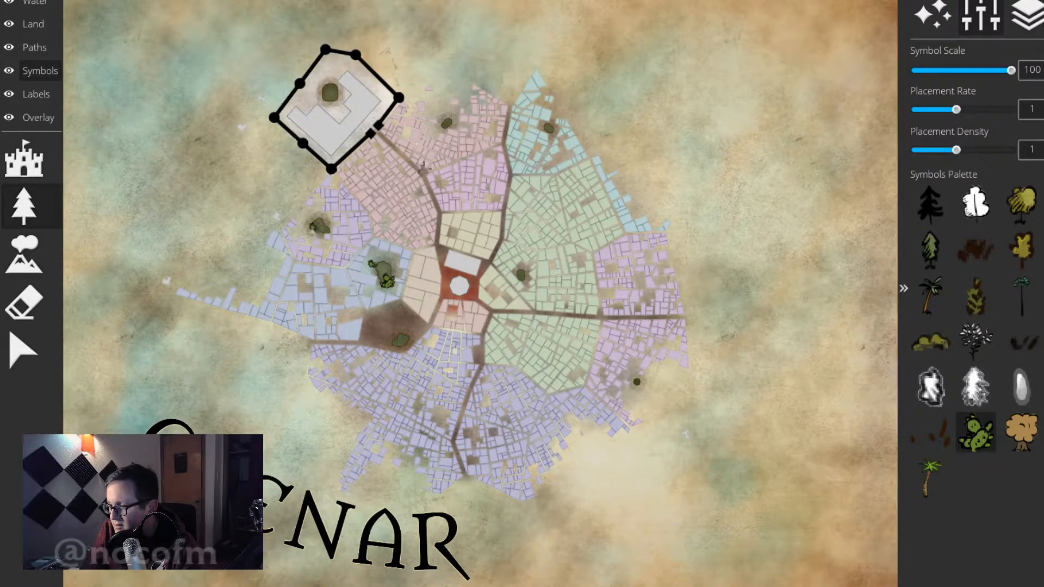
pyautogui.click(445, 118)
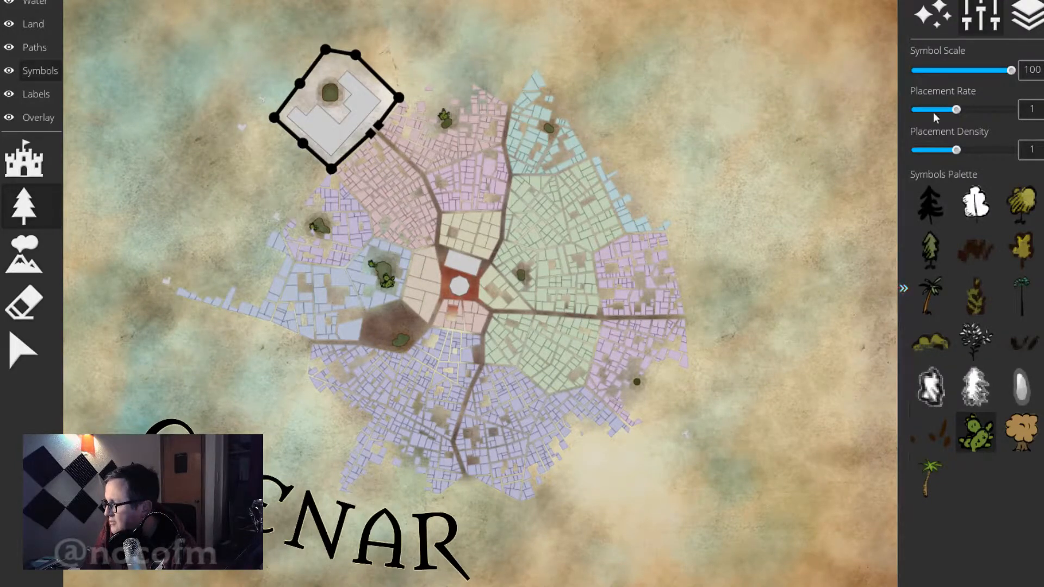
# Set the symbol scale to 45 and place bushes on the small central-eastern, southeastern and citadel greens.
pyautogui.moveTo(1010, 71); pyautogui.dragTo(952, 70)
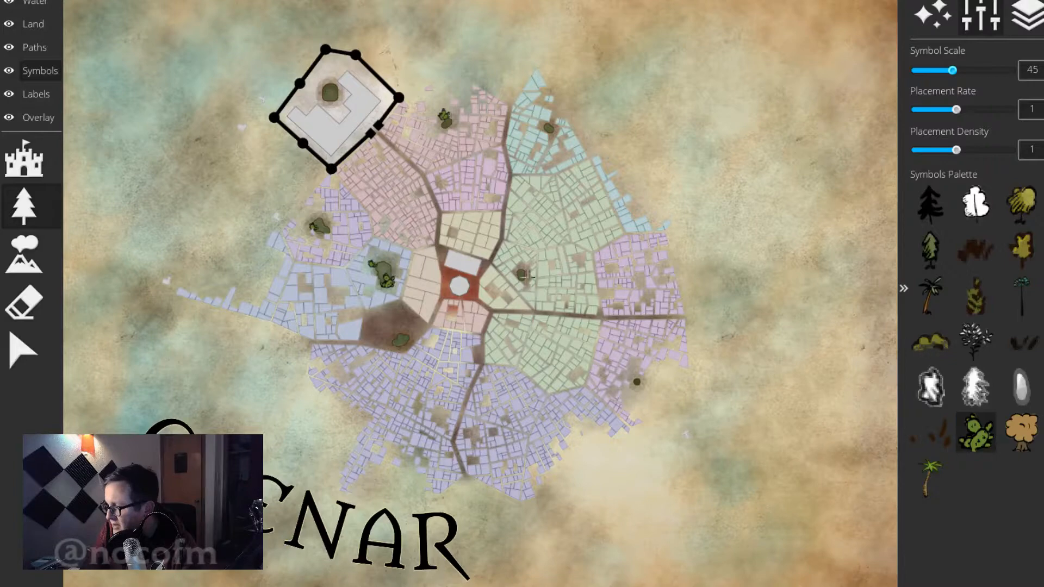
pyautogui.click(523, 276)
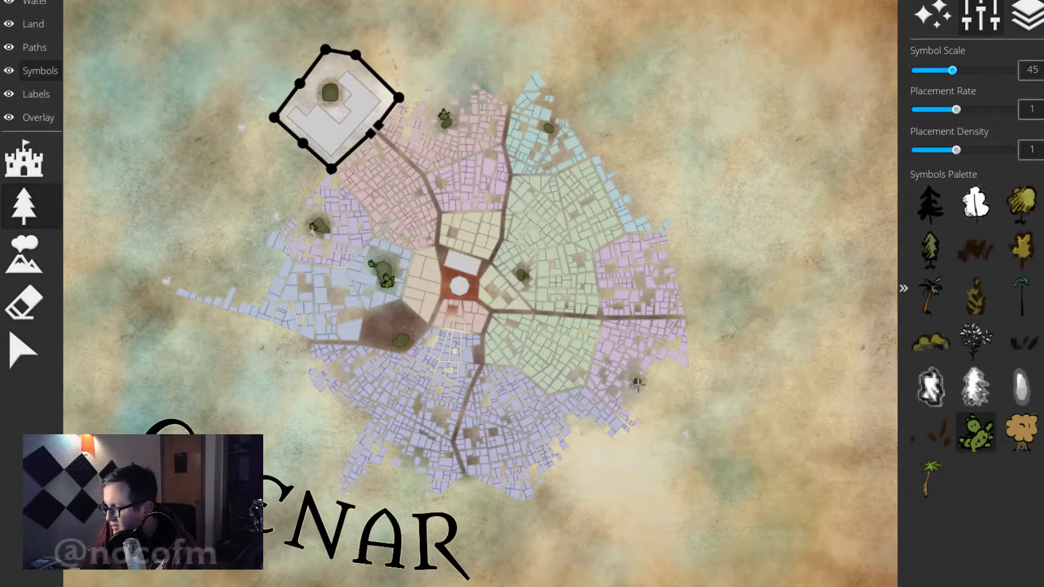
pyautogui.click(638, 383)
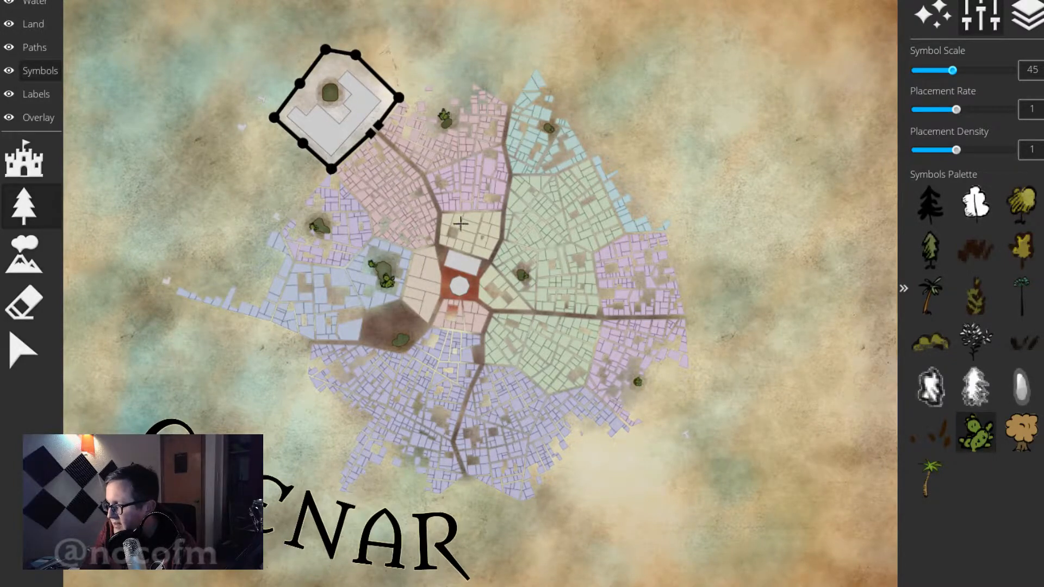
pyautogui.click(332, 102)
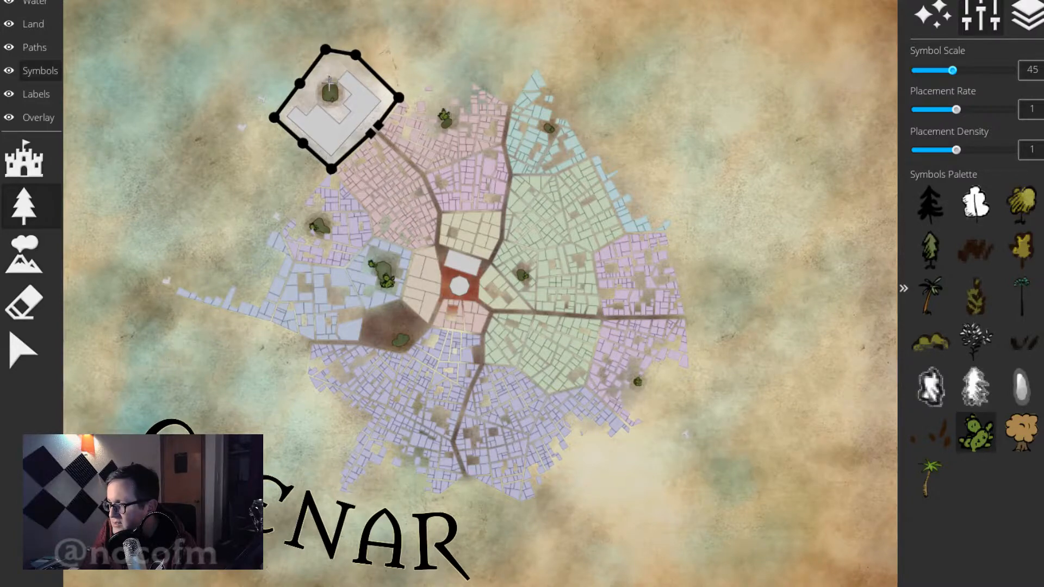
pyautogui.click(330, 82)
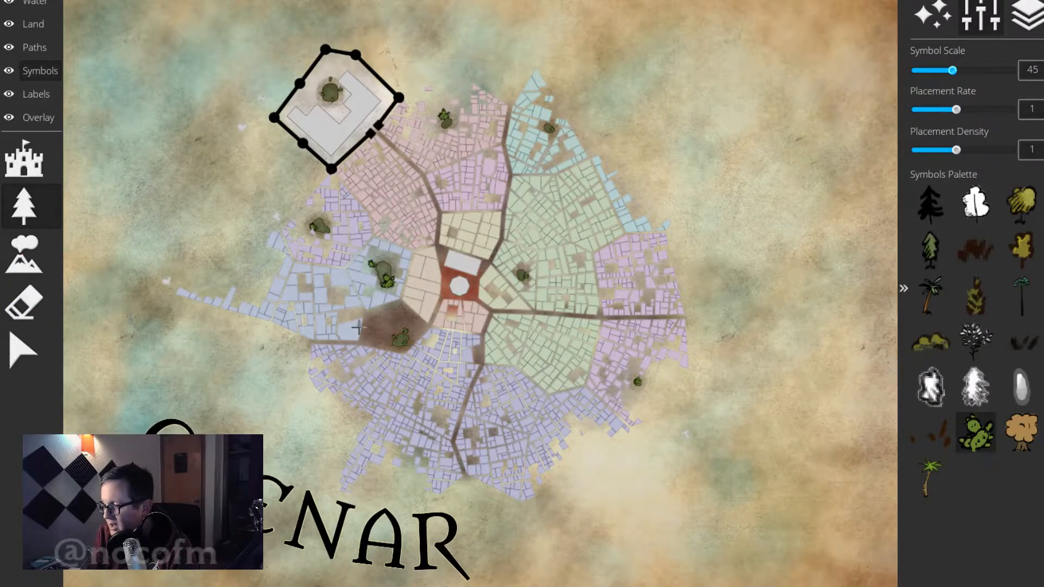
pyautogui.click(59, 221)
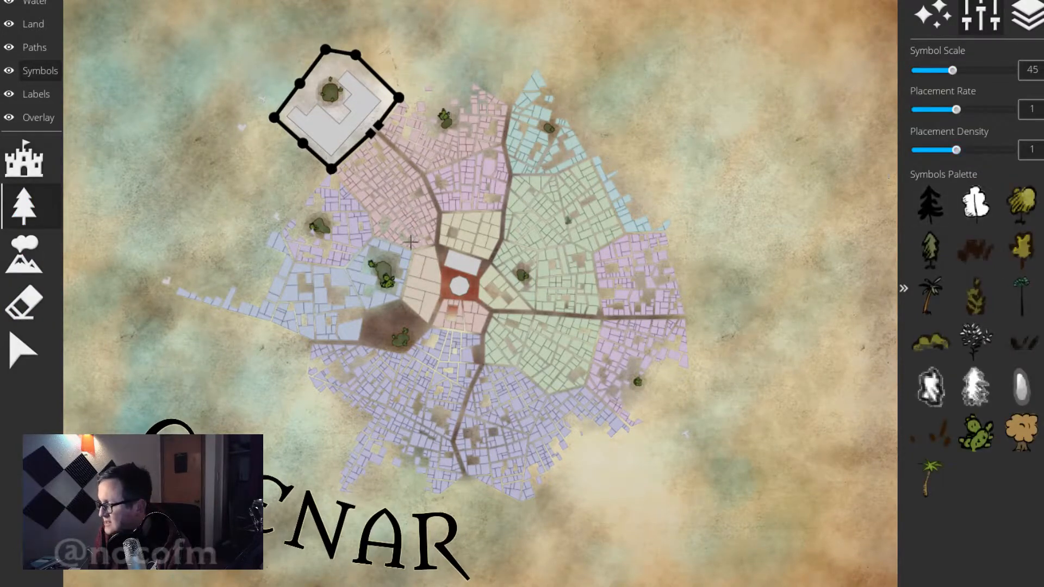
# Load the Cliffs symbol set and chain cliffs at scale 100 into a north-south line west of the city.
pyautogui.click(49, 163)
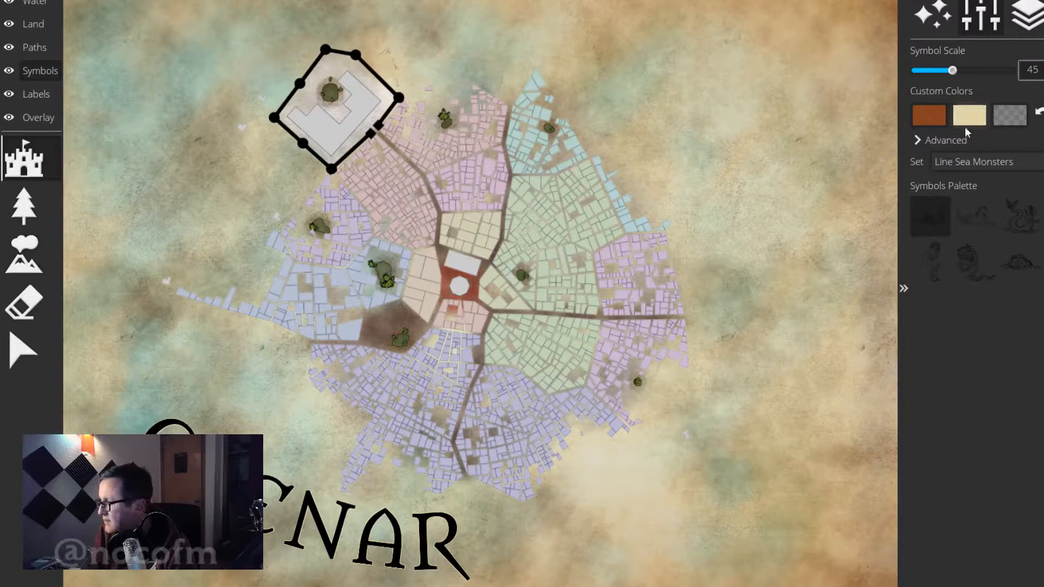
pyautogui.click(973, 163)
pyautogui.click(989, 231)
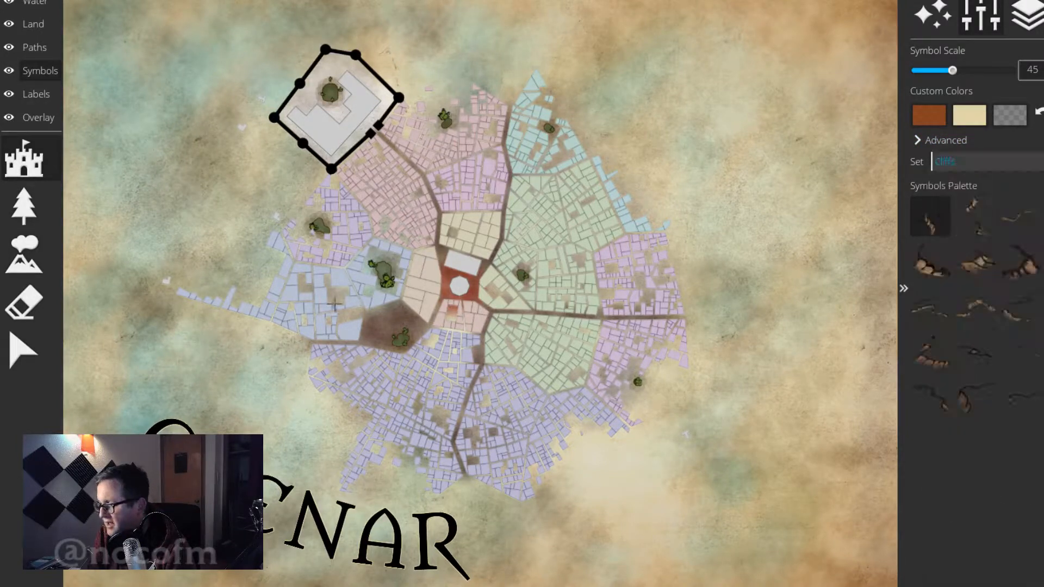
pyautogui.click(949, 223)
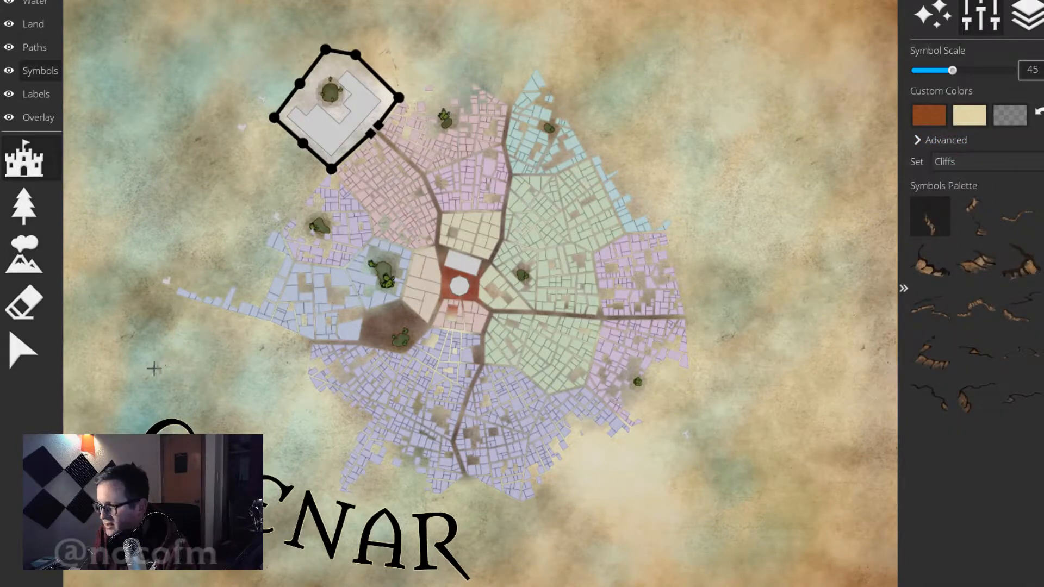
pyautogui.moveTo(953, 70); pyautogui.dragTo(1011, 70)
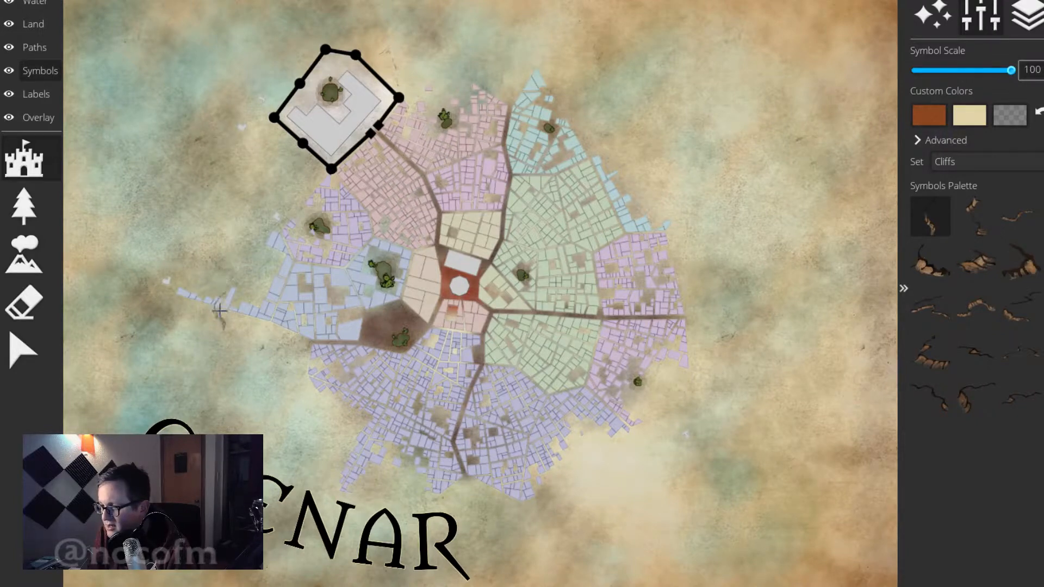
pyautogui.click(131, 209)
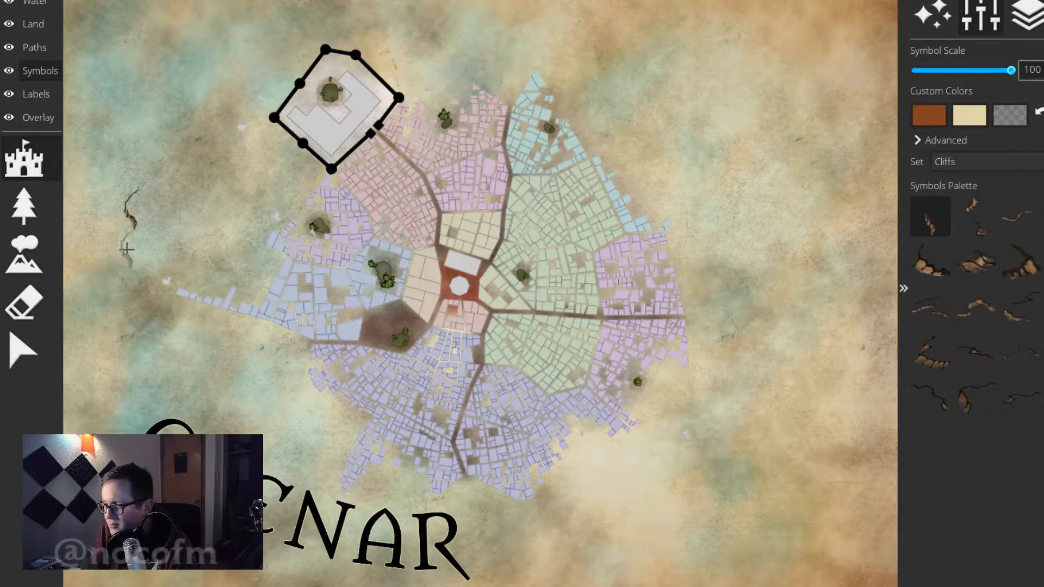
pyautogui.click(128, 249)
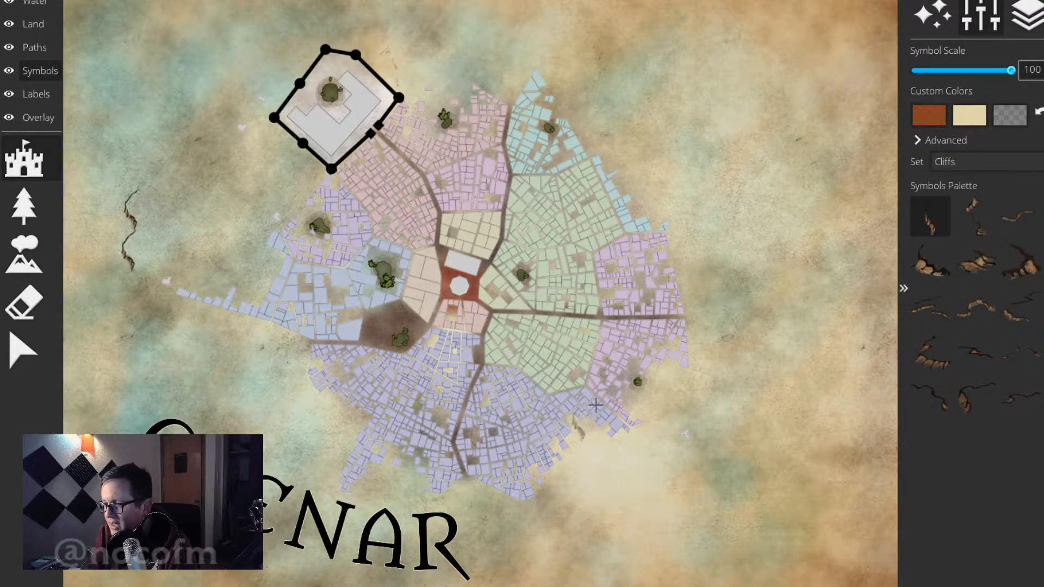
pyautogui.click(931, 262)
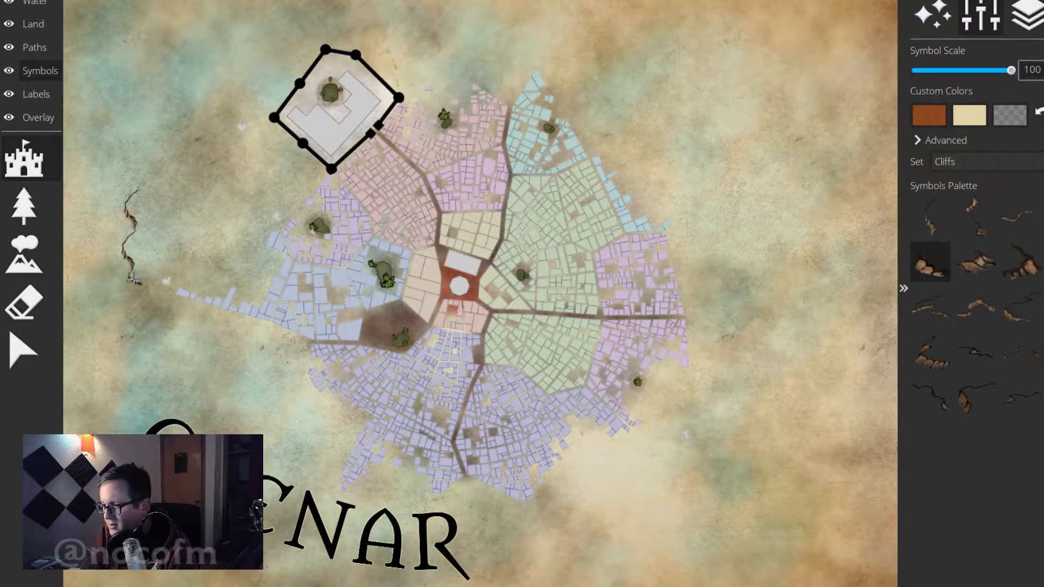
# Place two different small cliff symbols one below the other in the open land southeast of the city.
pyautogui.click(1022, 261)
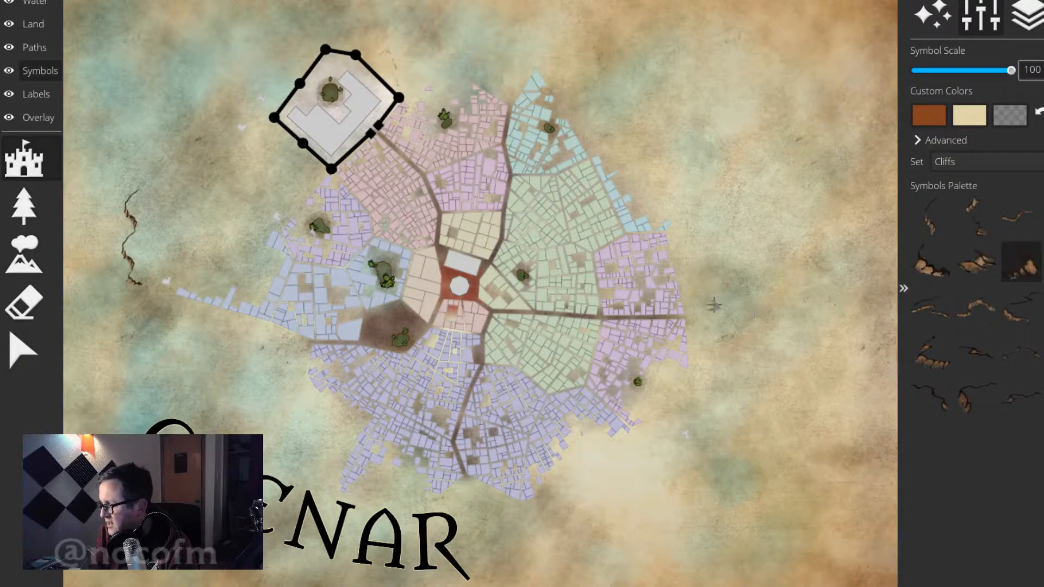
pyautogui.moveTo(1011, 71); pyautogui.dragTo(1014, 71)
pyautogui.click(831, 373)
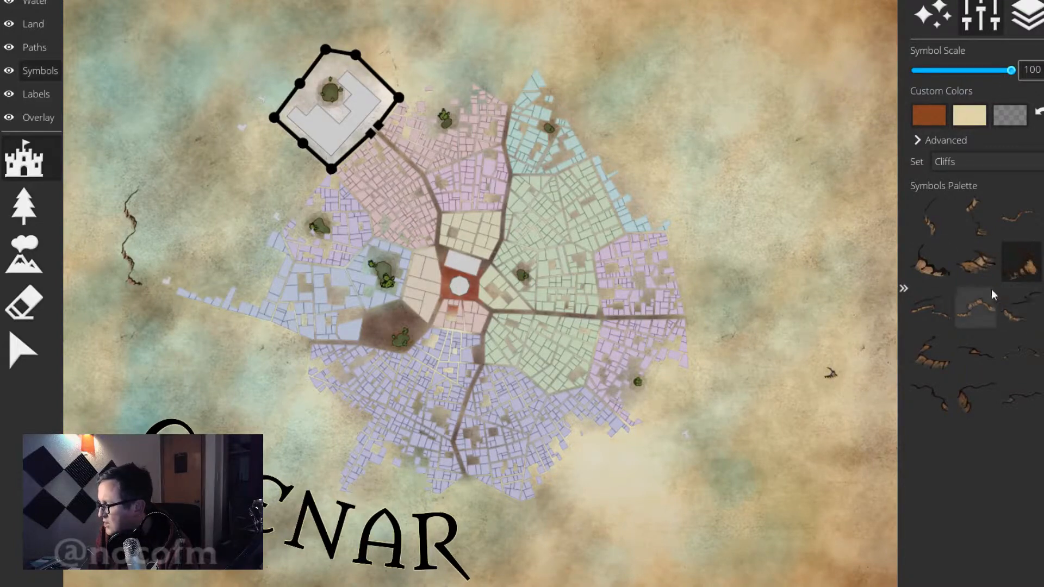
pyautogui.click(977, 261)
pyautogui.click(826, 379)
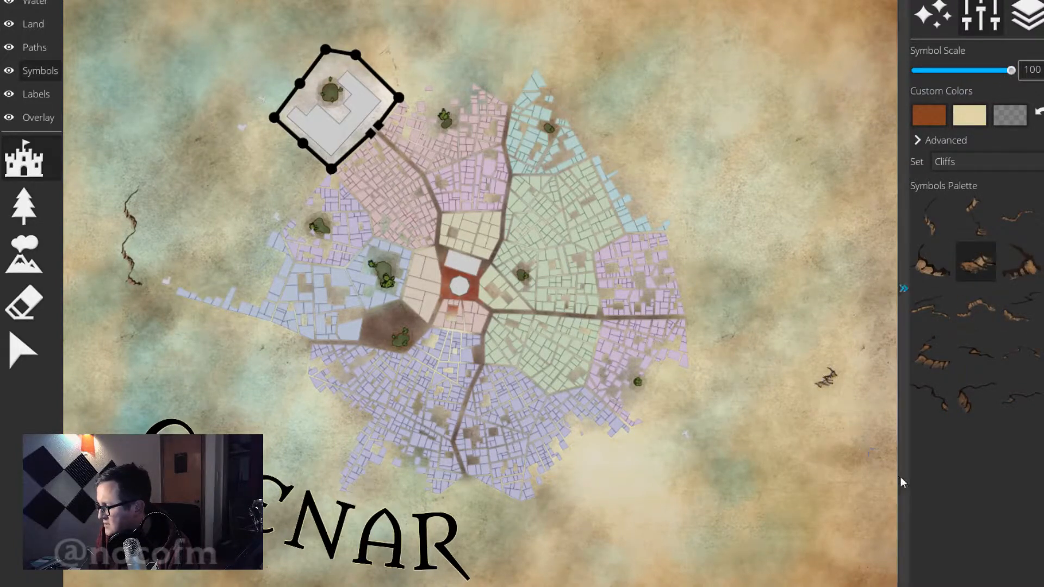
# Place a single cliff northwest of the city and extend the southeastern cliffs westward with a long, thin cliff.
pyautogui.click(979, 405)
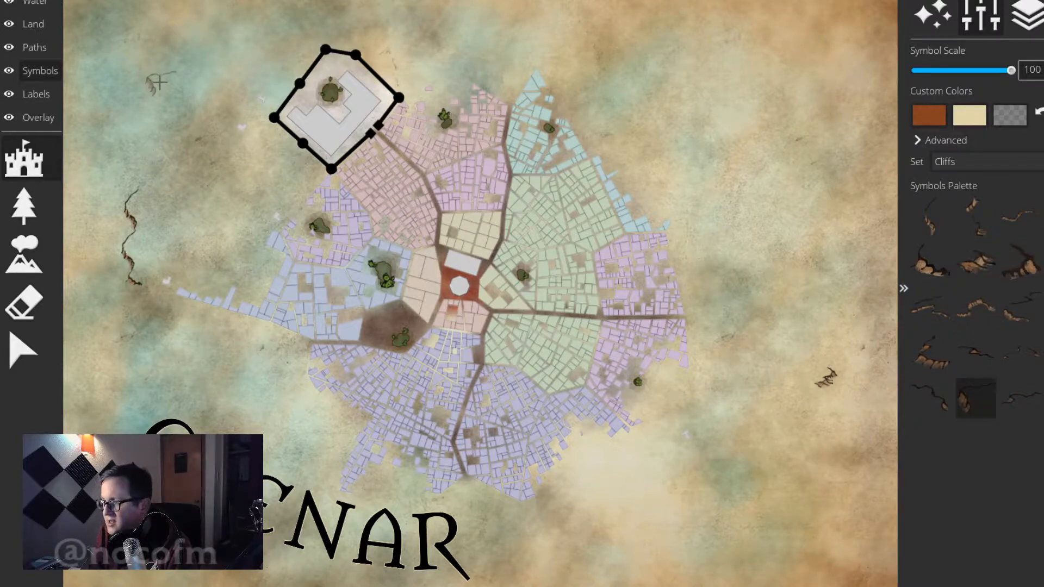
pyautogui.click(169, 60)
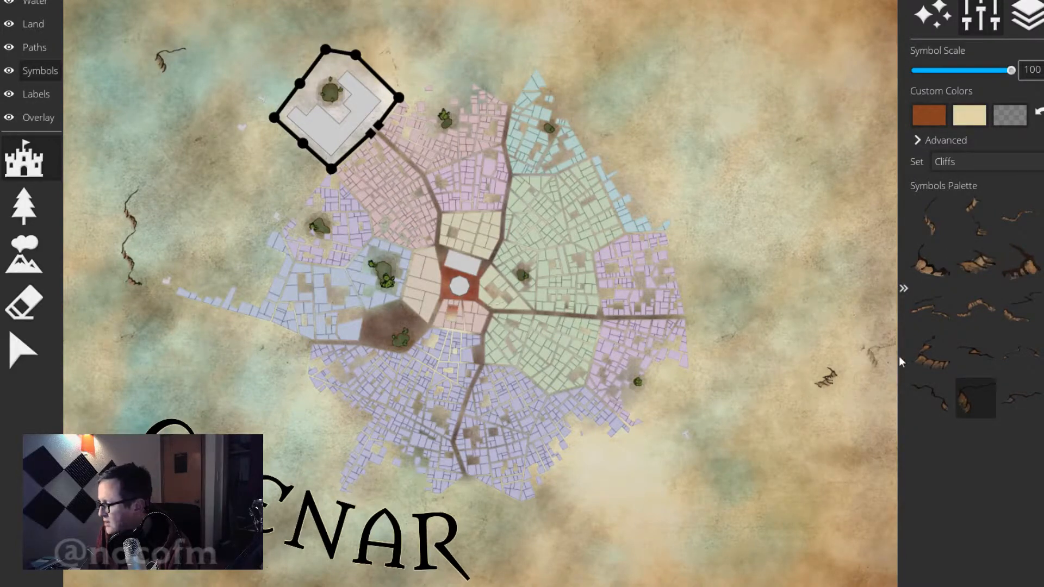
pyautogui.click(940, 357)
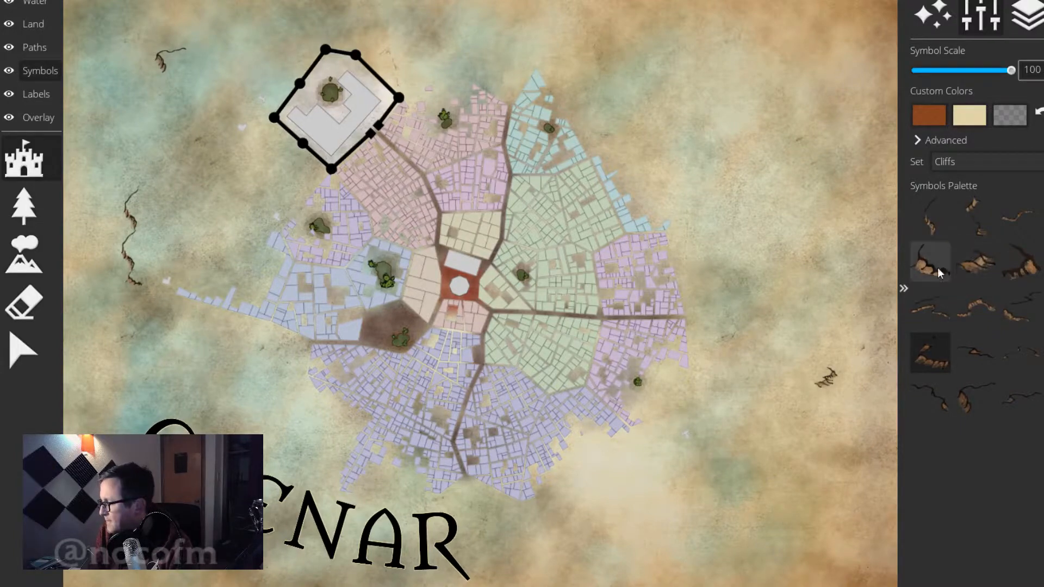
pyautogui.click(1014, 217)
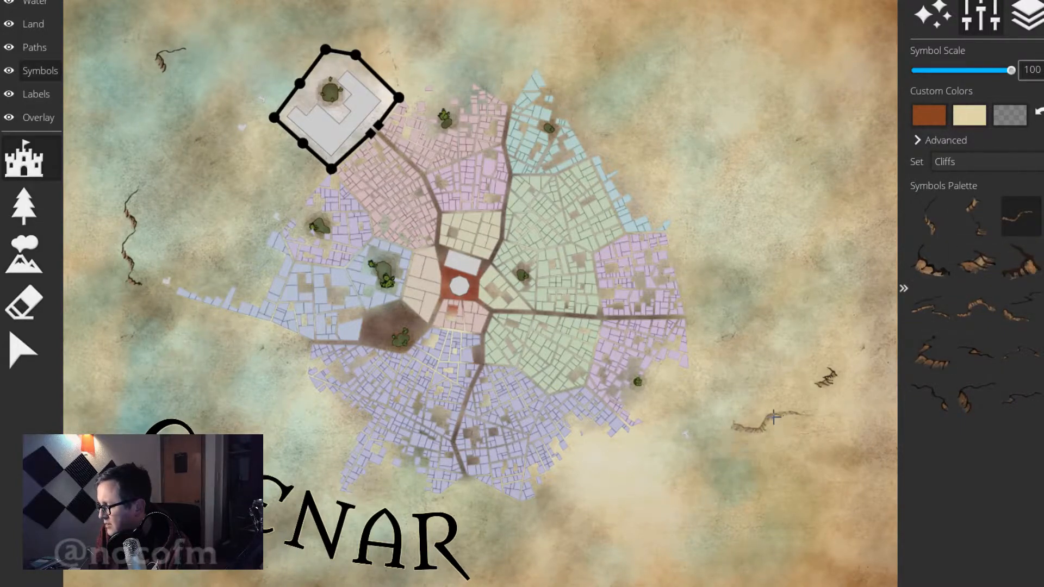
pyautogui.click(780, 389)
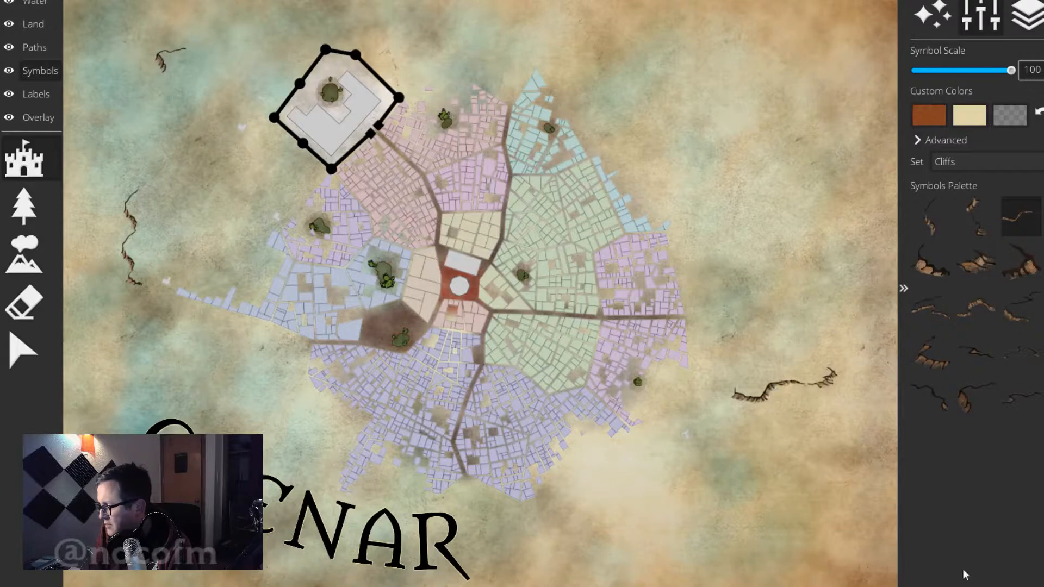
# Place a short vertical cliff at the map's northeast corner and join a long cliff to its eastern side.
pyautogui.click(976, 217)
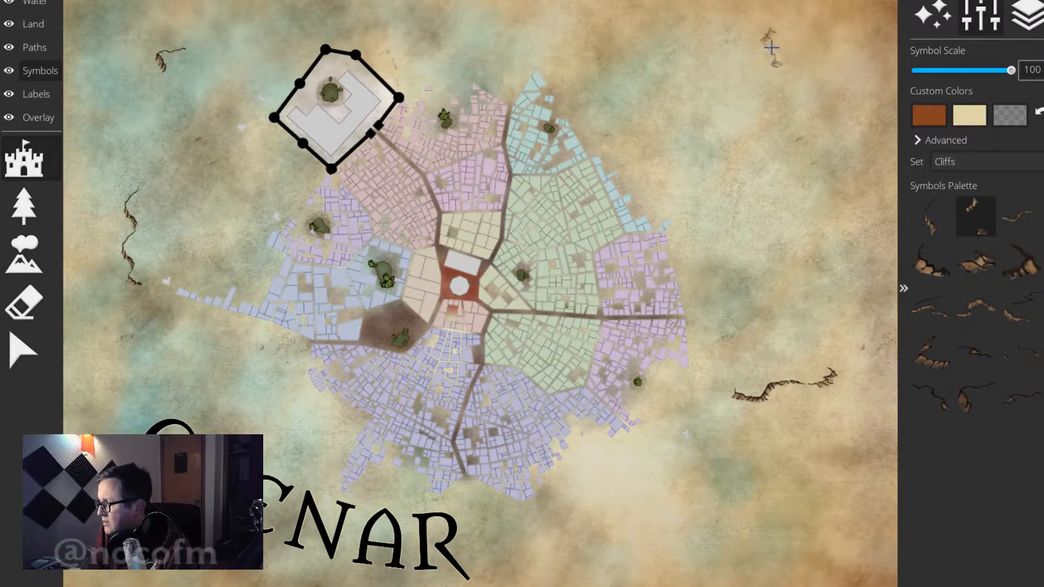
pyautogui.click(769, 47)
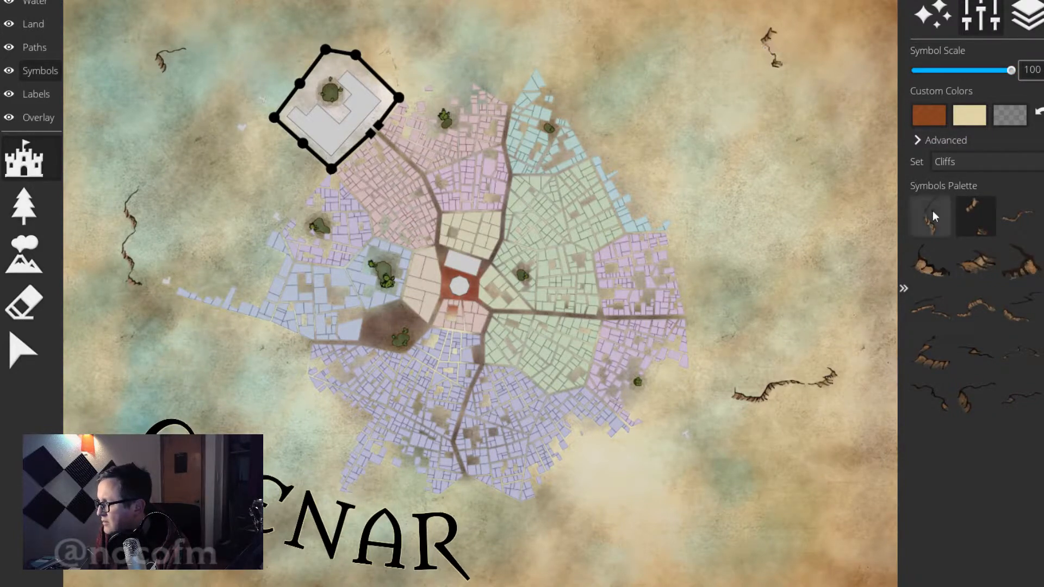
pyautogui.click(1007, 210)
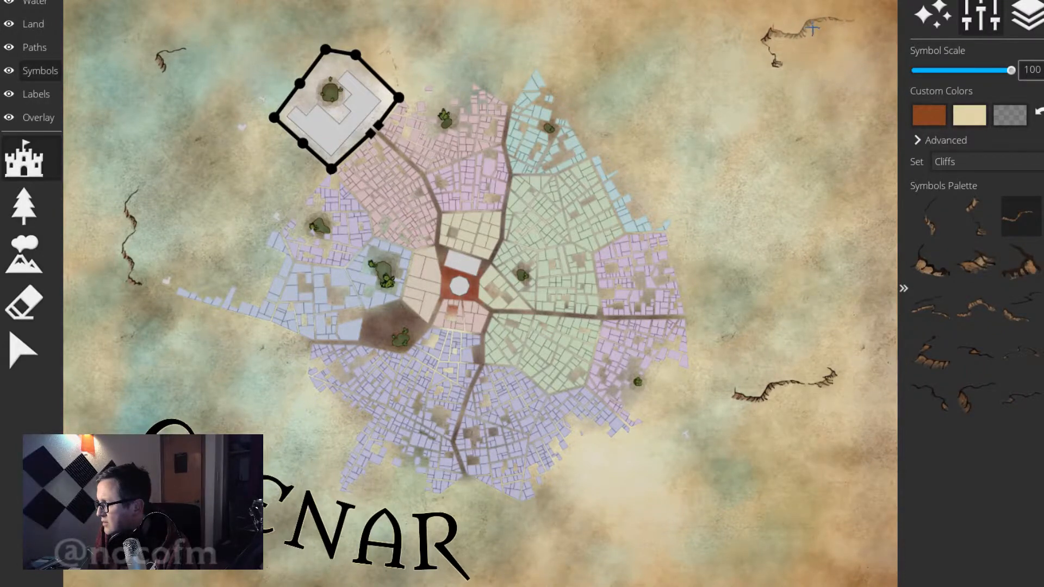
pyautogui.click(810, 30)
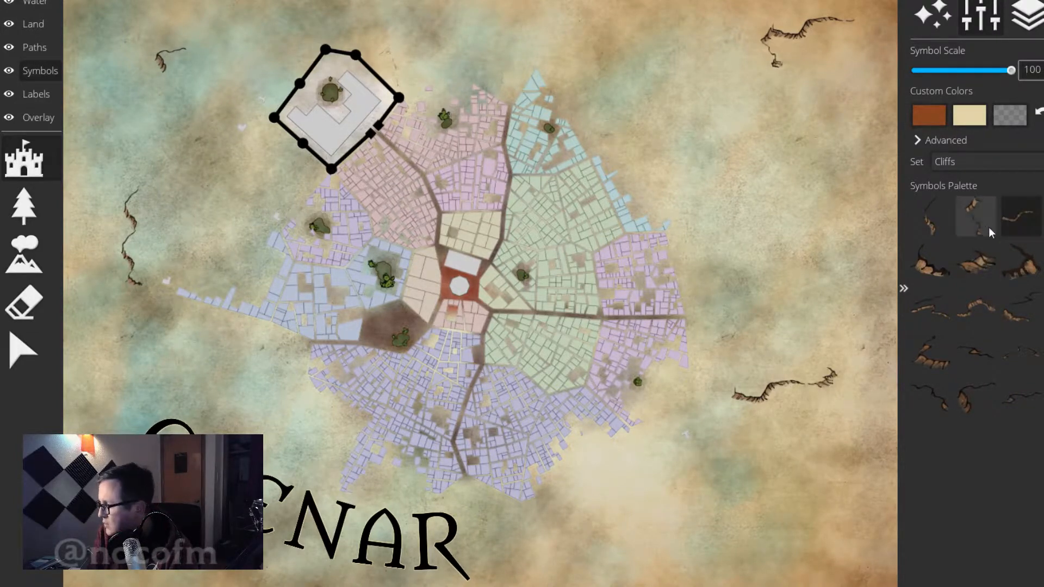
# Load the Rocks And More Colored set and place a grey rock at scale 45 southeast, west, northwest and northeast of the city.
pyautogui.click(974, 168)
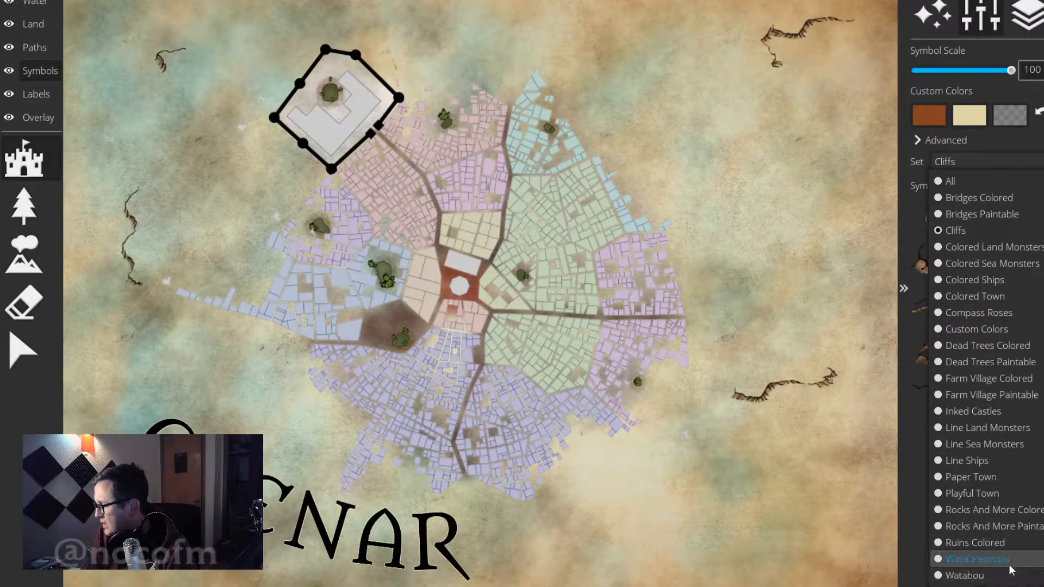
pyautogui.click(1025, 511)
pyautogui.click(985, 354)
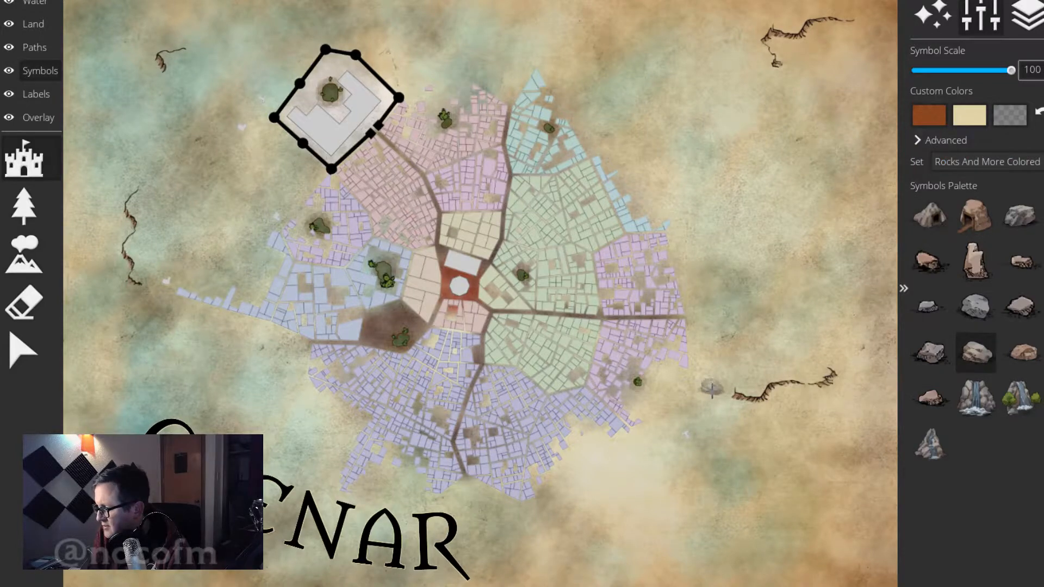
pyautogui.moveTo(1003, 71); pyautogui.dragTo(953, 70)
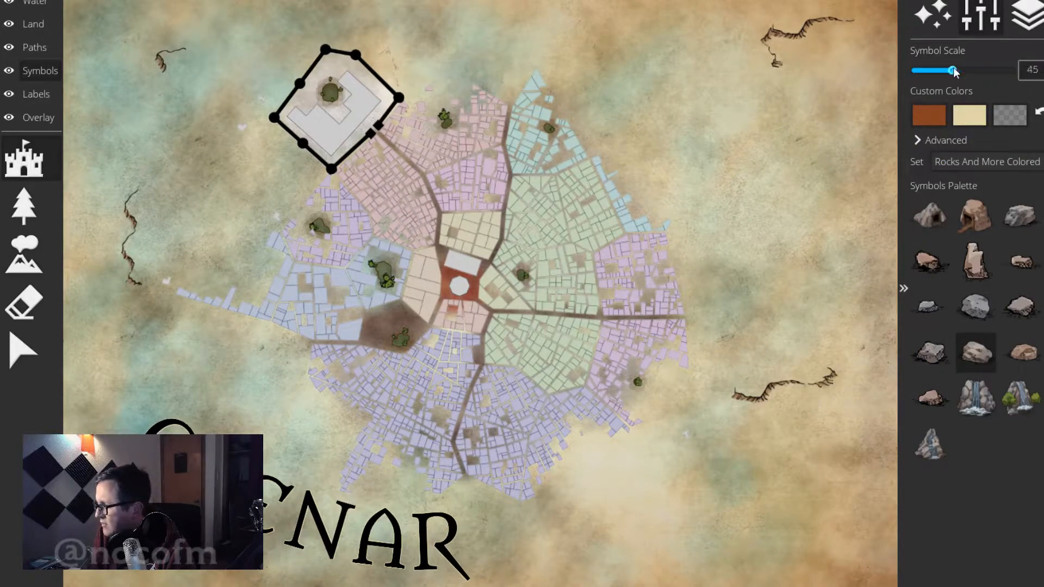
pyautogui.click(783, 487)
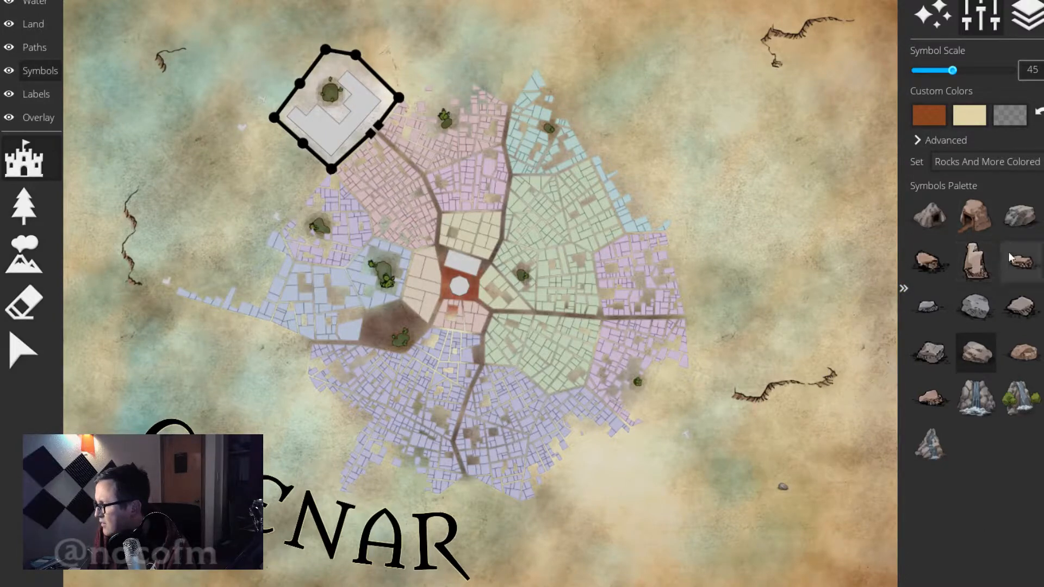
pyautogui.click(120, 350)
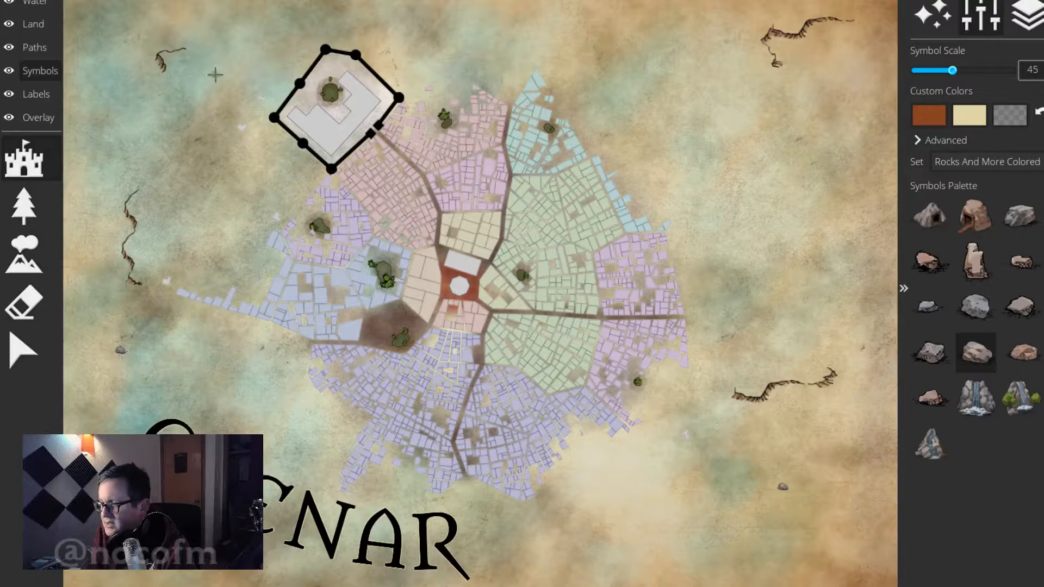
pyautogui.click(250, 28)
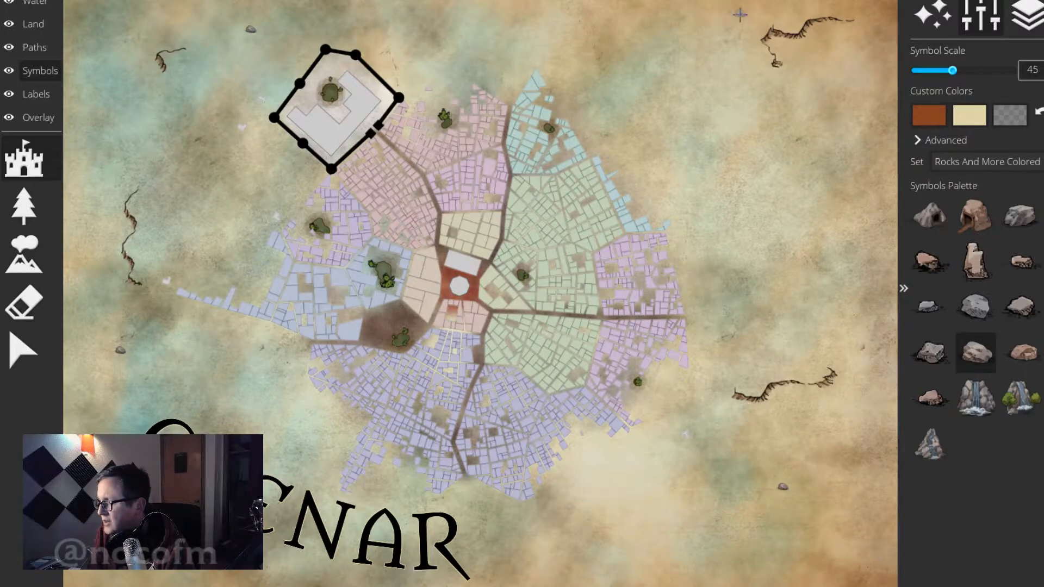
pyautogui.click(749, 22)
# Place the waterfall with trees beside the bush inside the walled citadel.
pyautogui.click(966, 347)
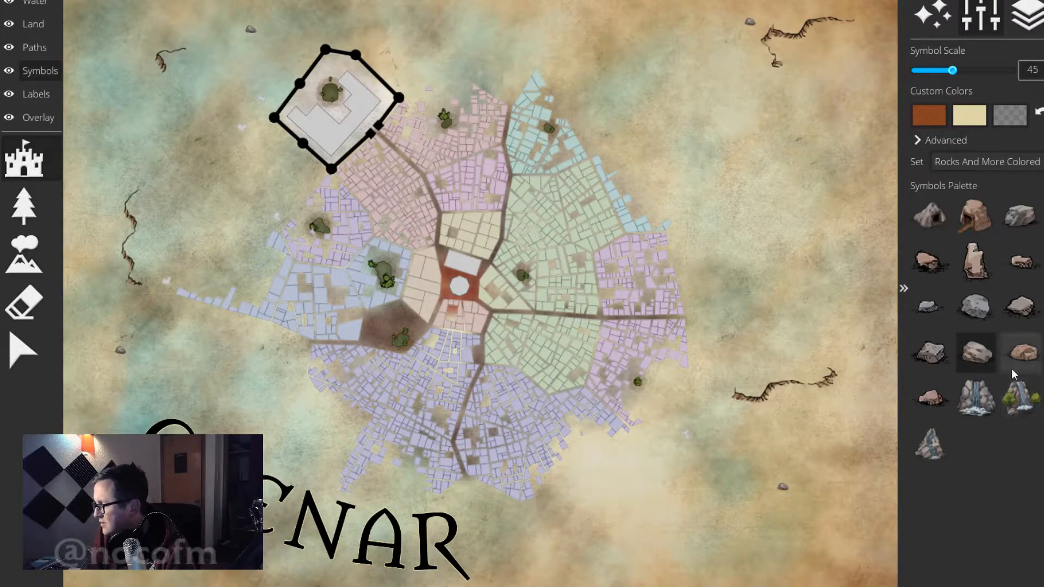
pyautogui.click(1021, 397)
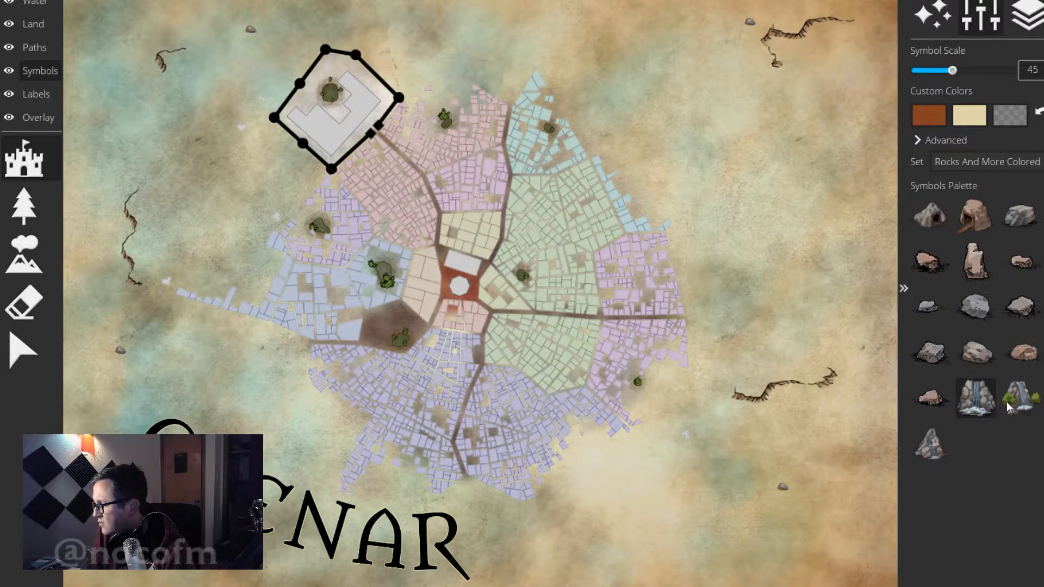
pyautogui.click(318, 80)
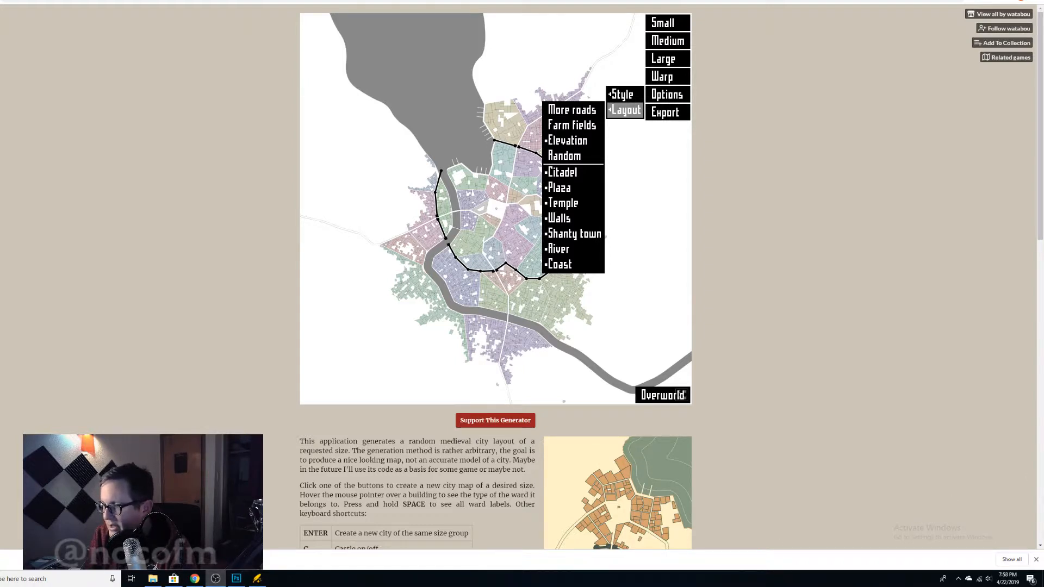
pyautogui.hotkey('alt', 'Tab')
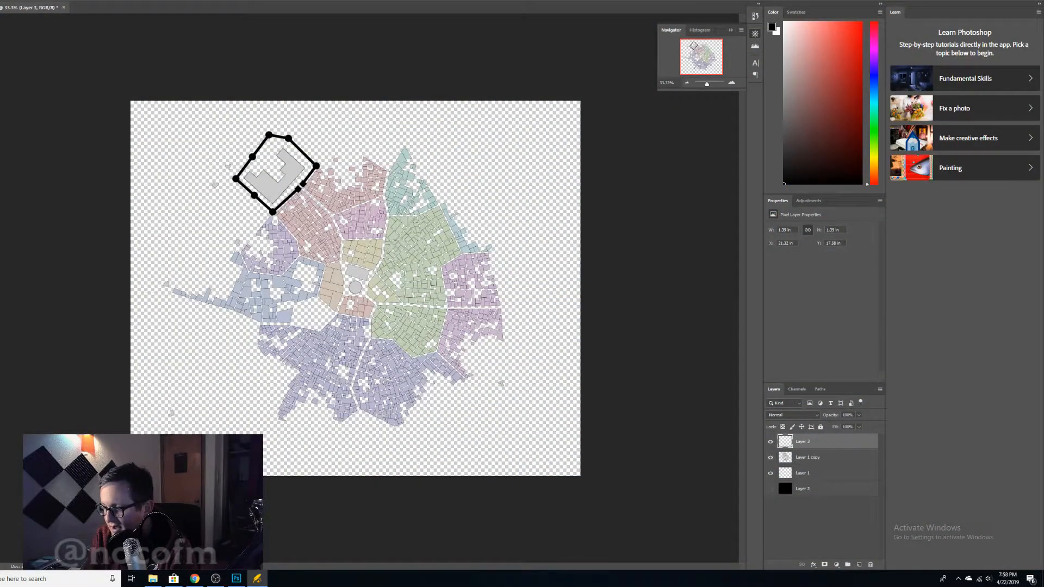
pyautogui.hotkey('alt', 'Tab')
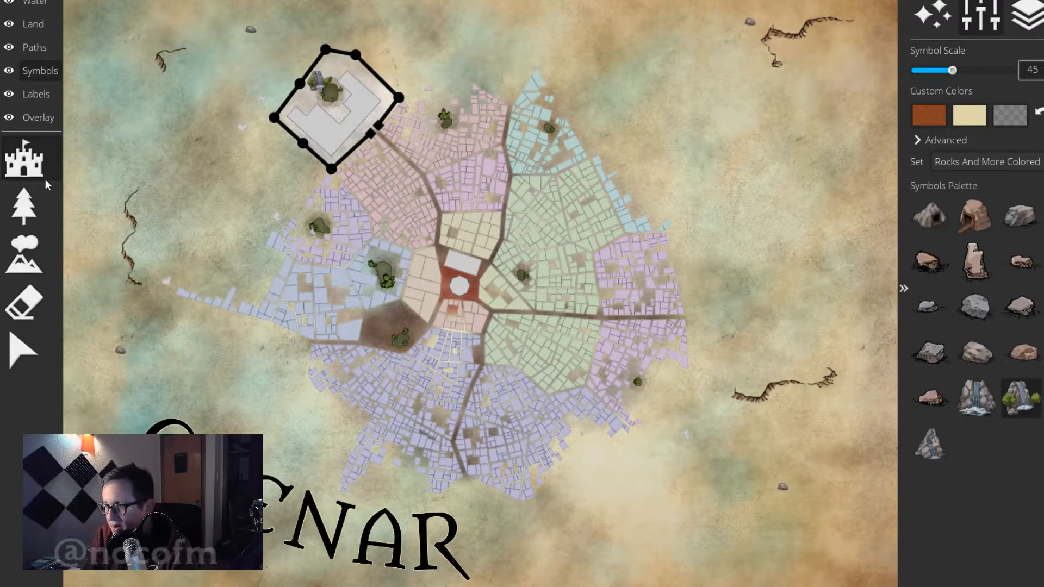
# Load the Compass Roses symbol set, choose the skull compass and set the symbol scale to 100.
pyautogui.click(984, 161)
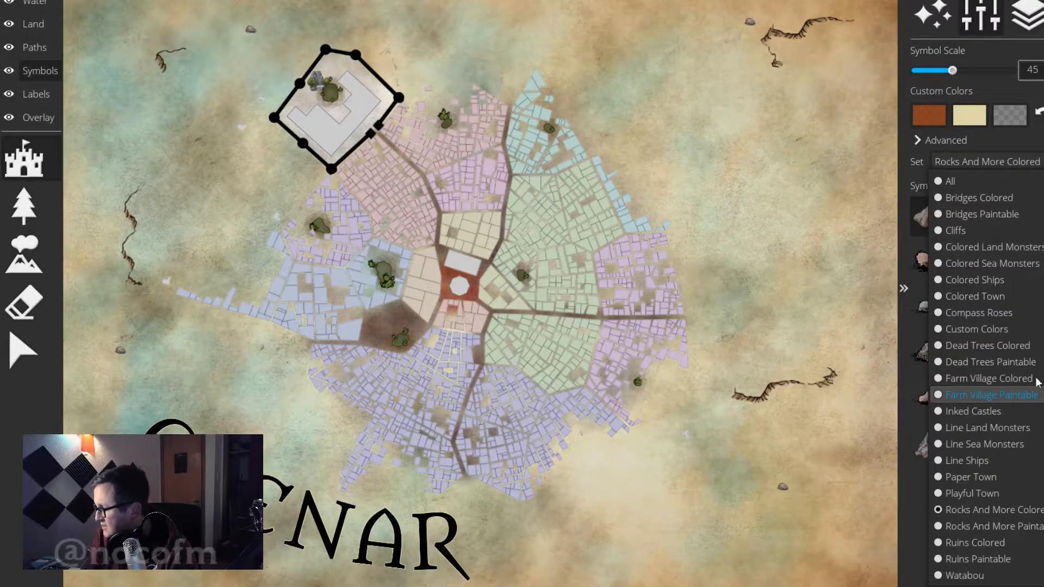
pyautogui.click(1003, 314)
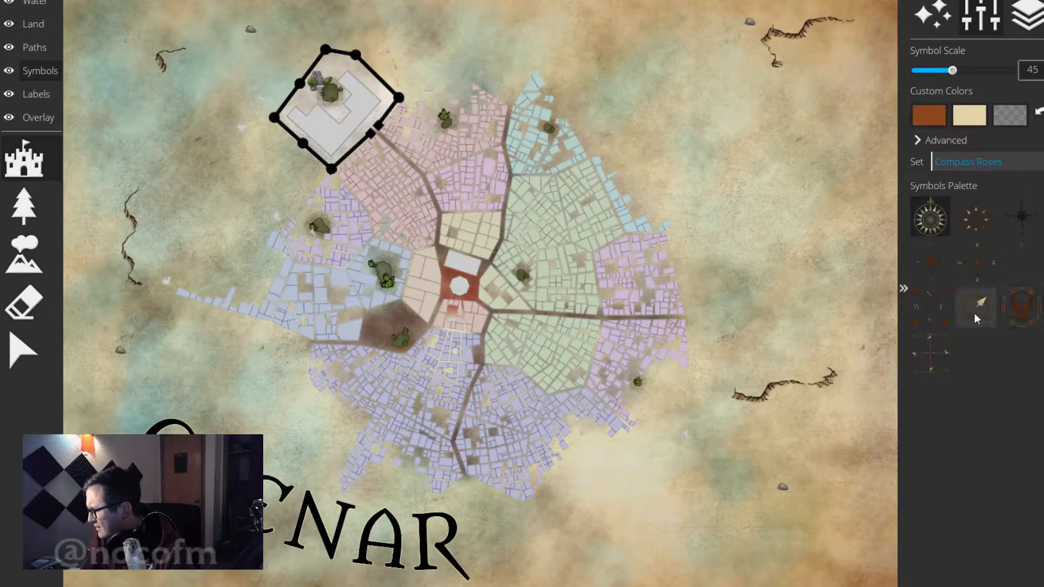
pyautogui.click(1016, 316)
pyautogui.moveTo(953, 70); pyautogui.dragTo(1012, 71)
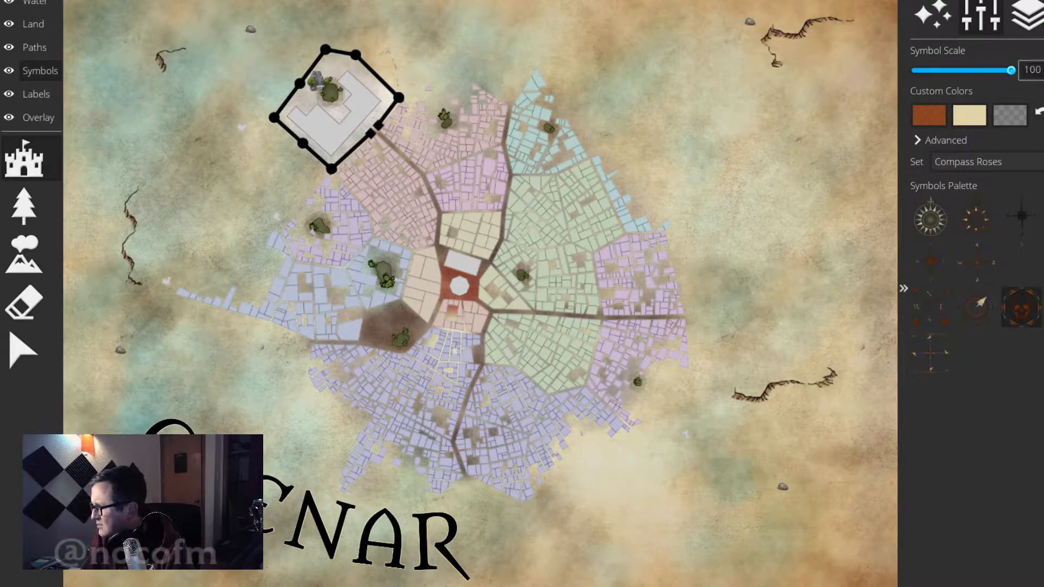
# Try the skull compass and the crossed-arrows compass in the open land east of the city, undoing each one.
pyautogui.click(790, 295)
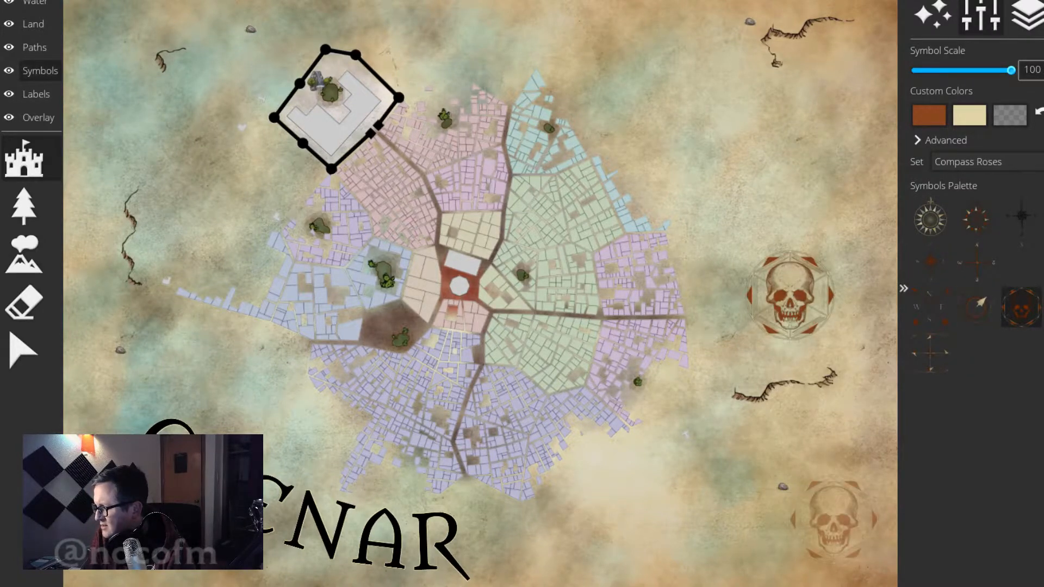
pyautogui.hotkey('ctrl', 'z')
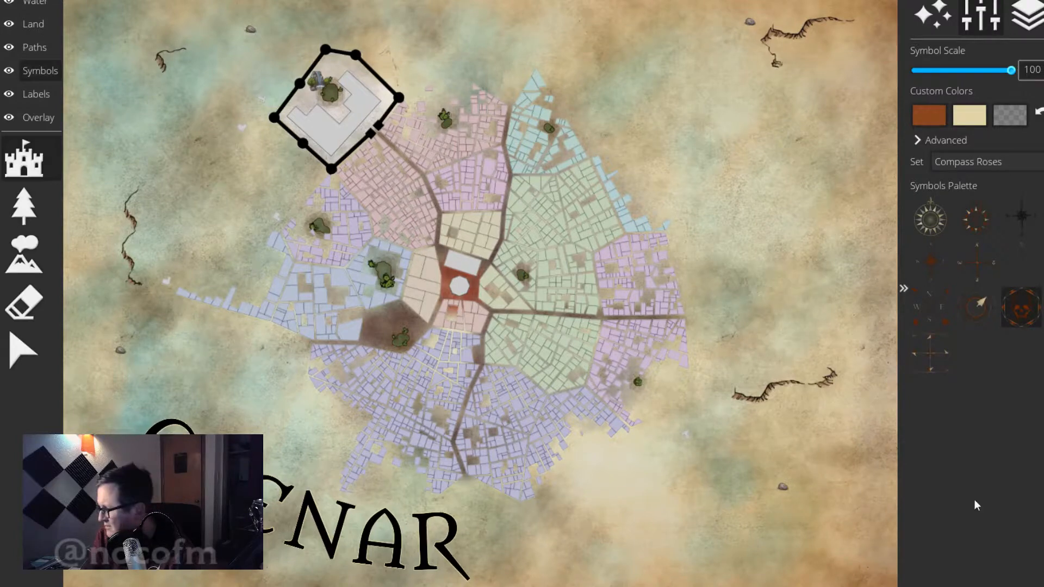
pyautogui.click(975, 312)
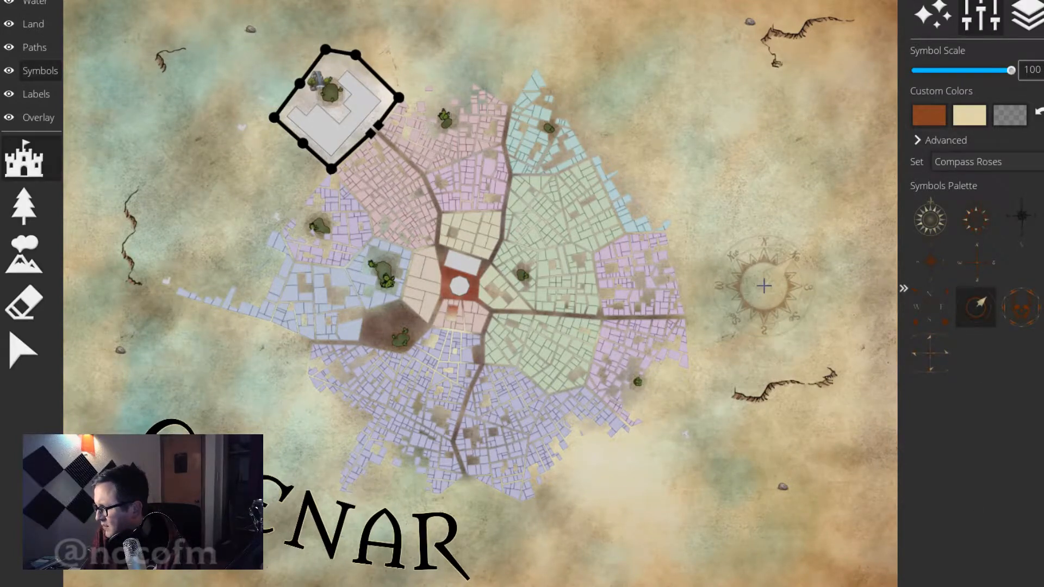
pyautogui.click(931, 354)
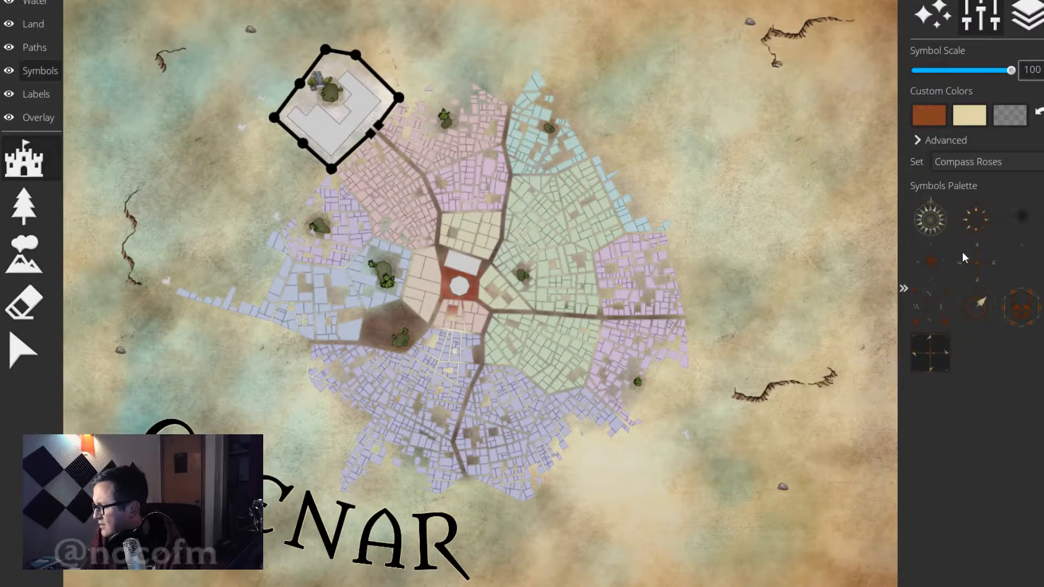
pyautogui.click(923, 312)
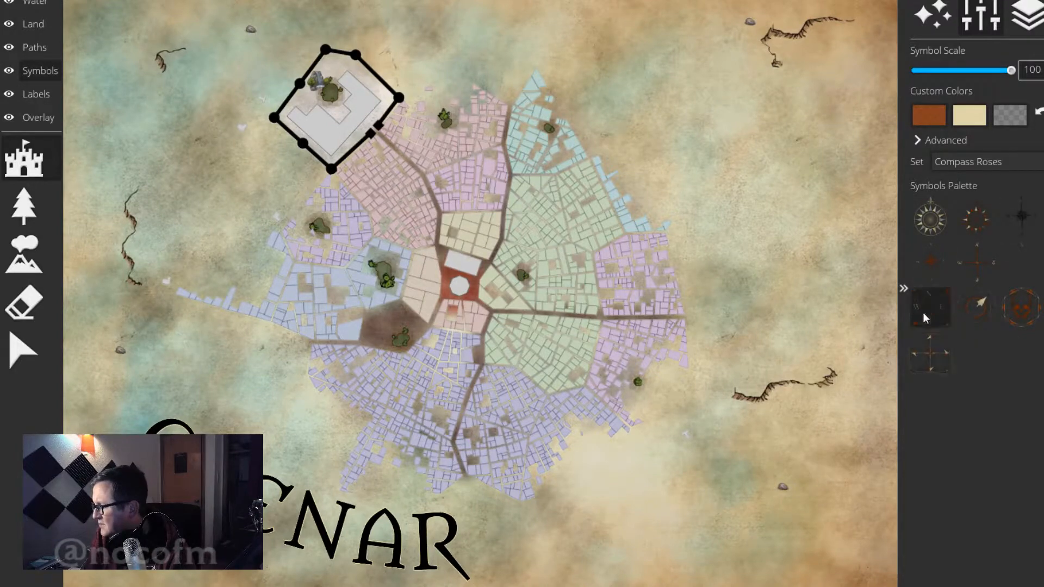
pyautogui.click(748, 274)
pyautogui.hotkey('ctrl', 'z')
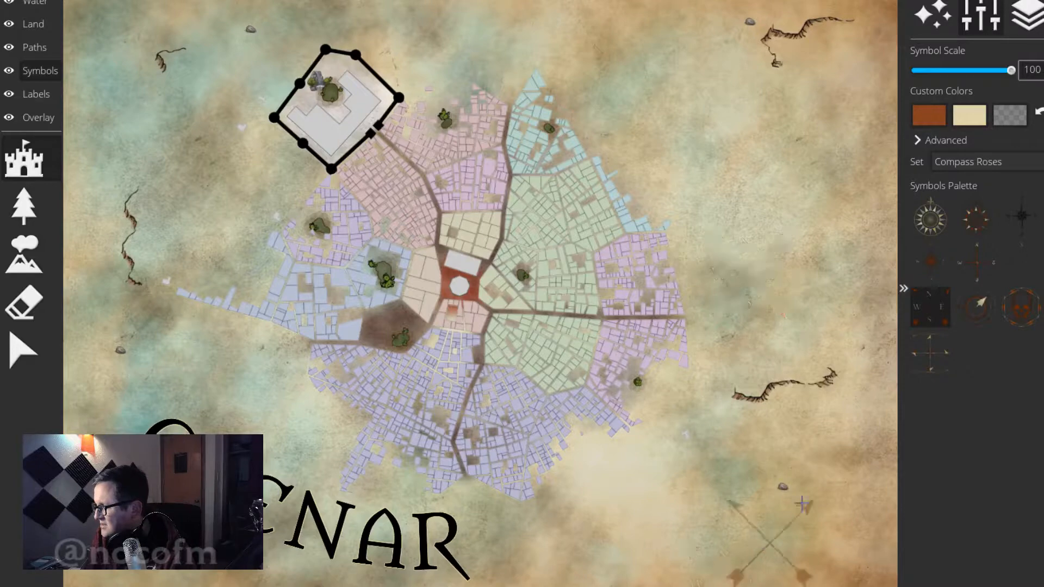
# Try the black star compass with direction letters in the map's southeast corner and undo it.
pyautogui.click(1015, 216)
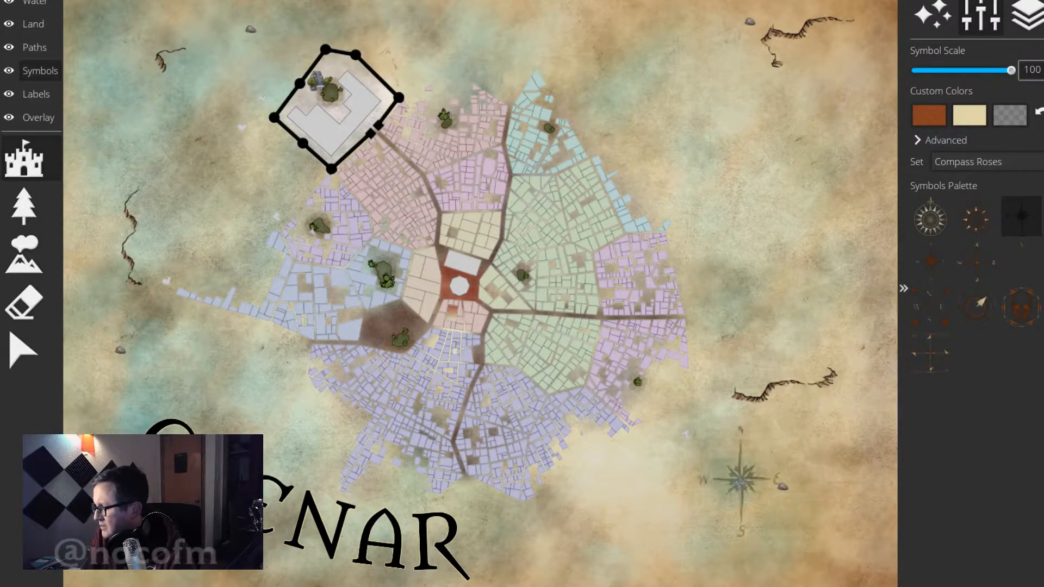
pyautogui.click(831, 503)
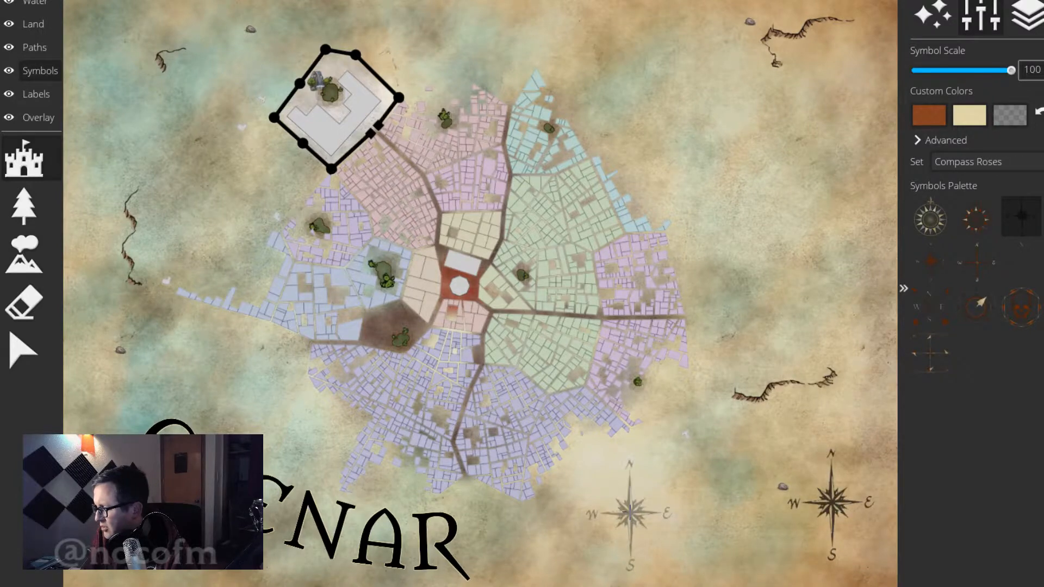
pyautogui.hotkey('ctrl', 'z')
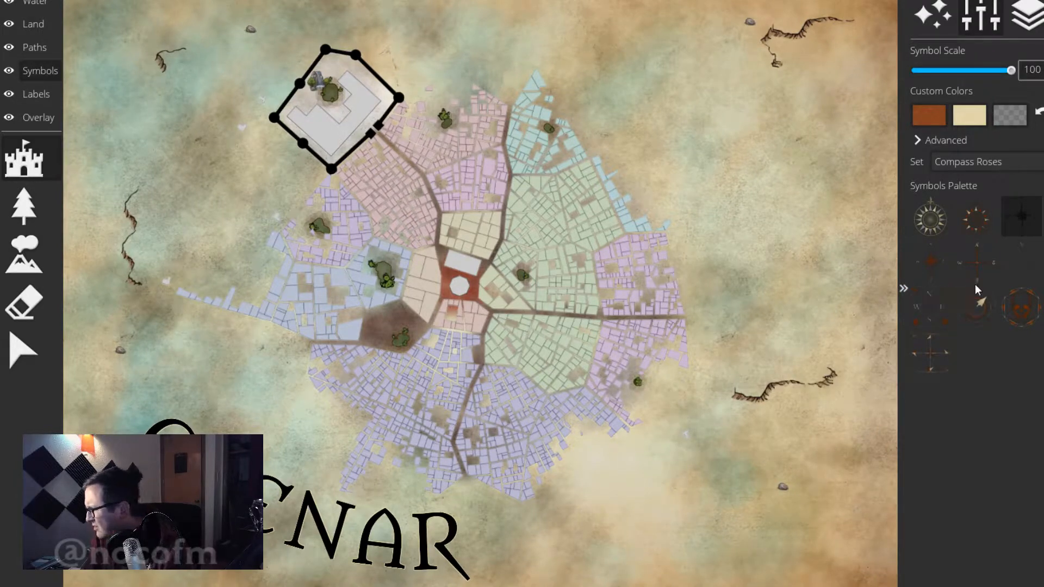
# Change the second custom color to light purple (e2d3a1df) and try the star compass southeast of the city.
pyautogui.click(938, 276)
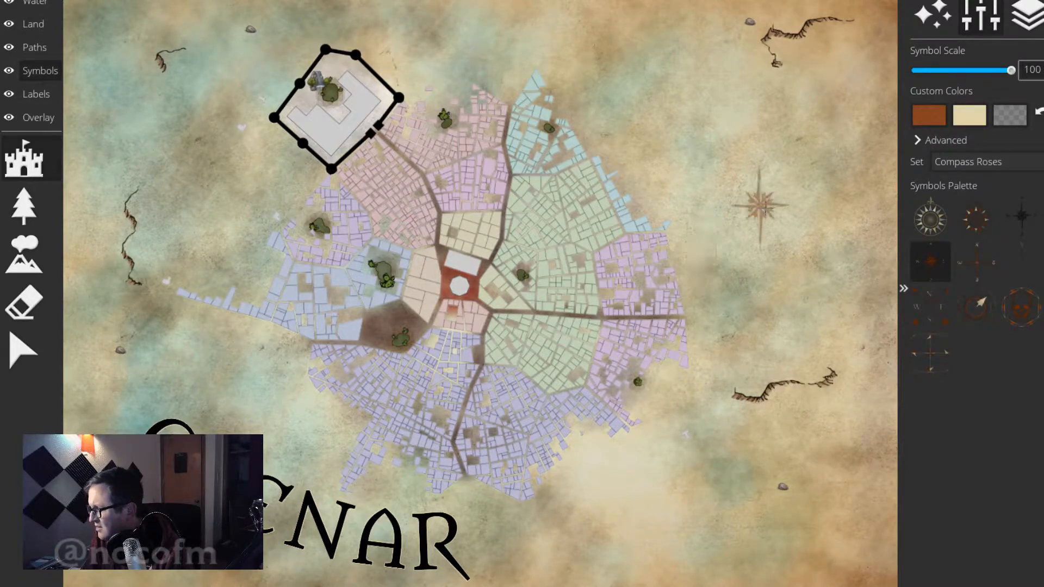
pyautogui.click(970, 114)
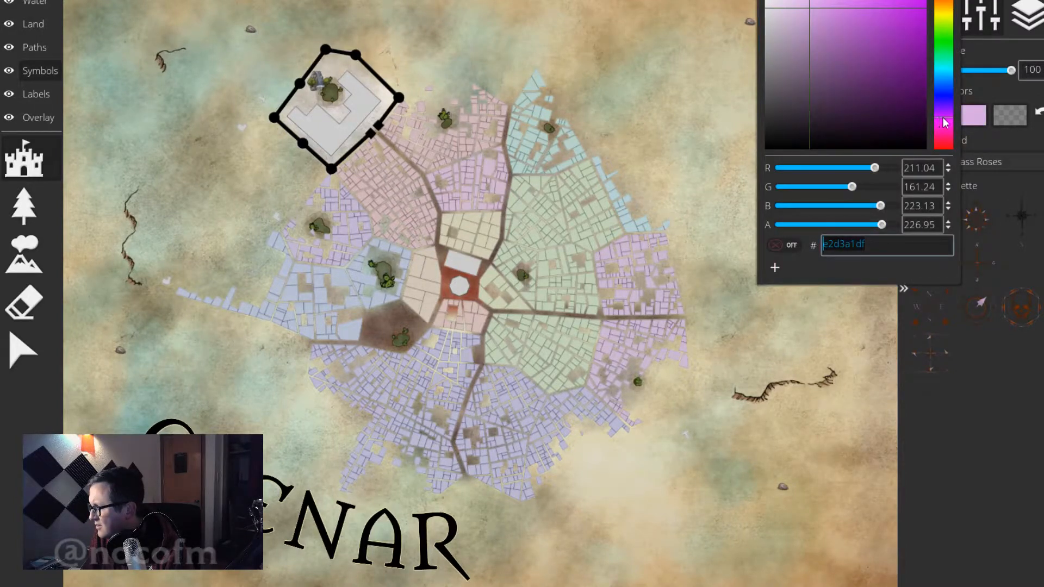
pyautogui.click(749, 475)
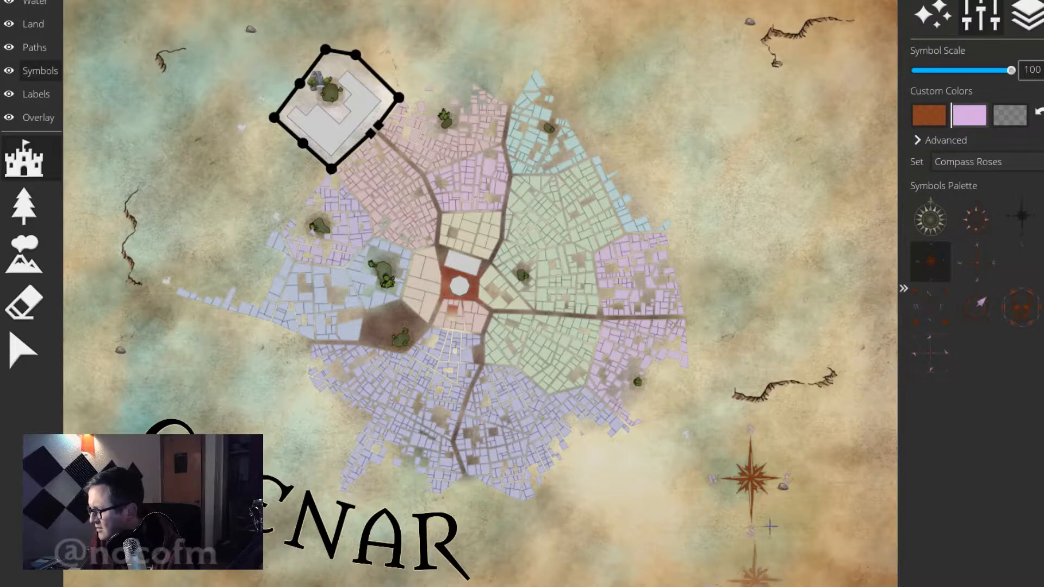
pyautogui.click(932, 118)
pyautogui.click(739, 439)
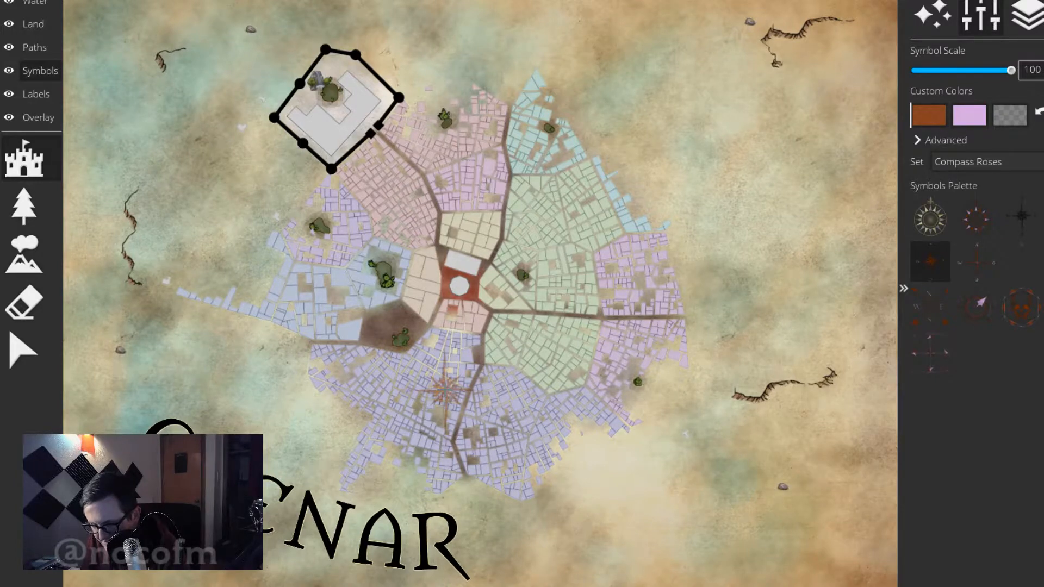
# Set the first custom color to orange and the second to black (e2000000), and try the sun-shaped compass east of the city.
pyautogui.click(973, 217)
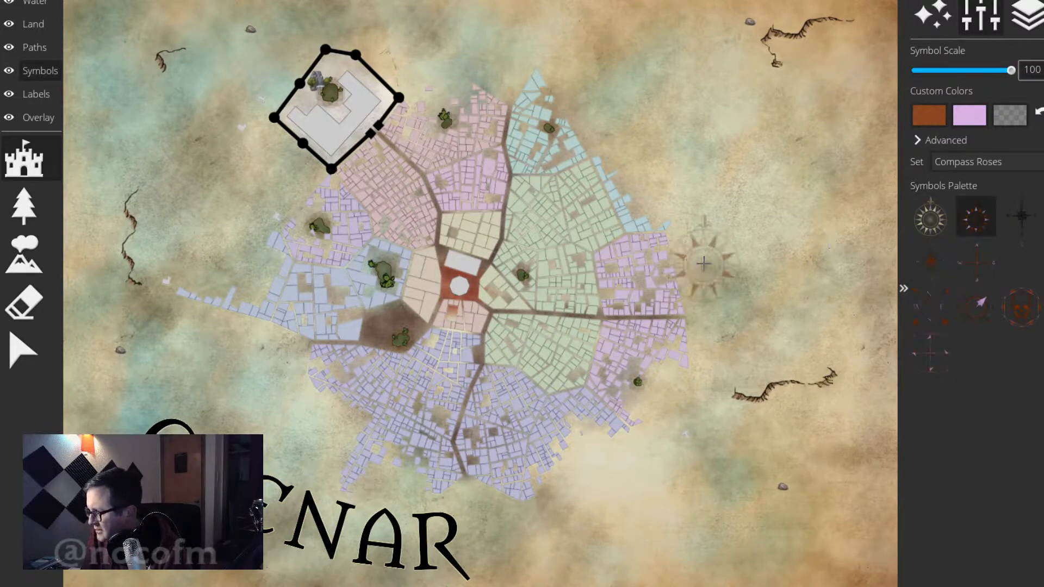
pyautogui.click(929, 116)
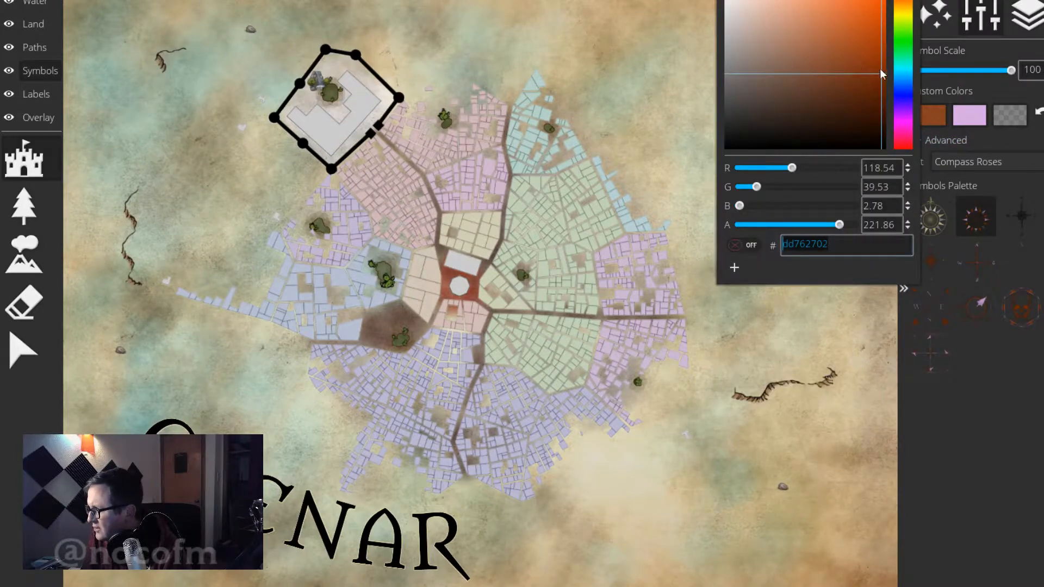
pyautogui.click(971, 115)
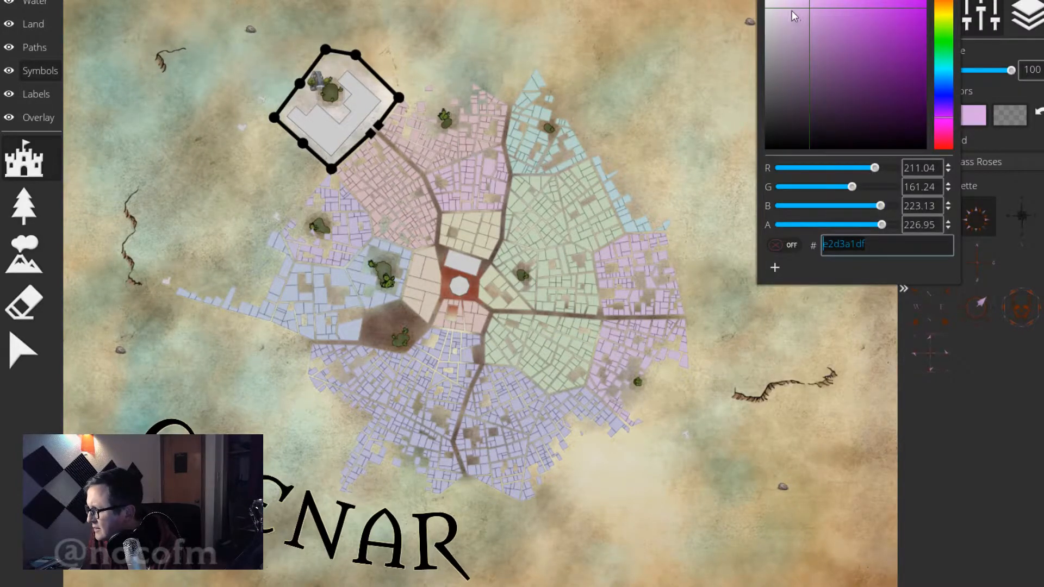
pyautogui.moveTo(792, 12); pyautogui.dragTo(766, 321)
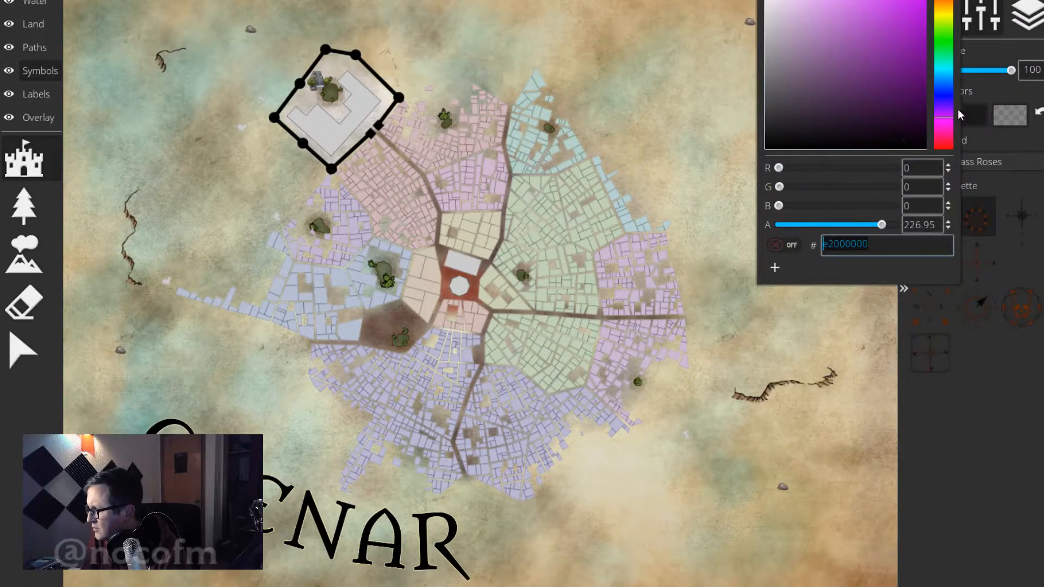
pyautogui.click(995, 184)
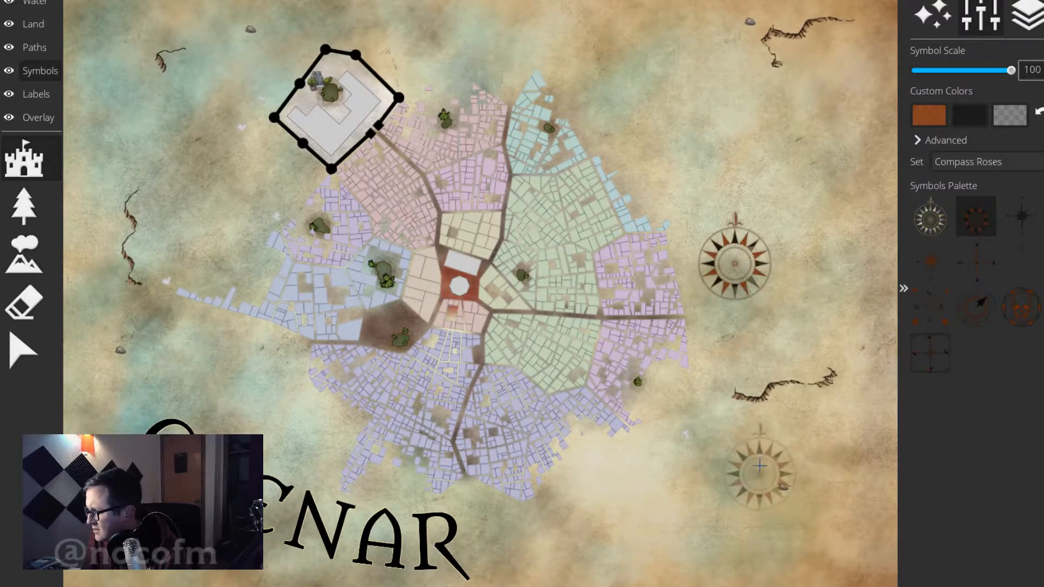
# Inspect the third custom color and undo the sun-shaped compass east of the city.
pyautogui.click(1009, 119)
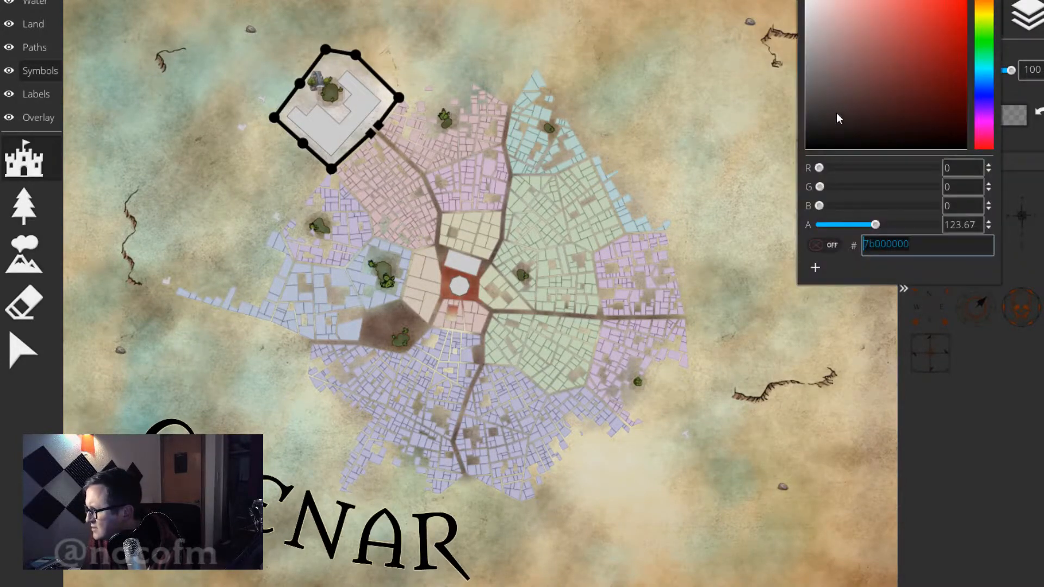
pyautogui.click(745, 279)
pyautogui.hotkey('ctrl', 'z')
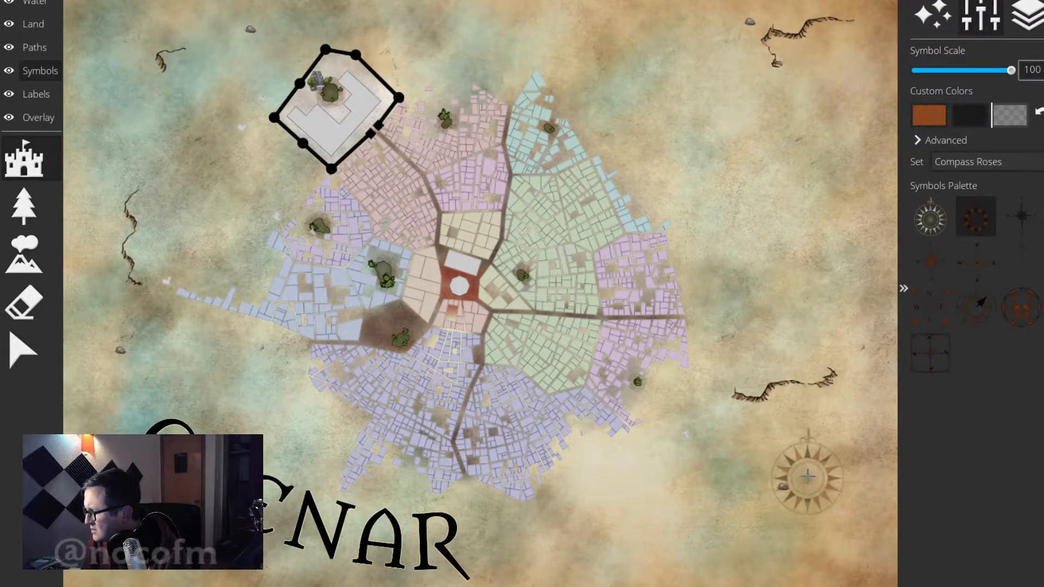
# Place the four-arrow compass with N, E, S and W letters in the open land southeast of the city.
pyautogui.click(1018, 220)
pyautogui.click(979, 263)
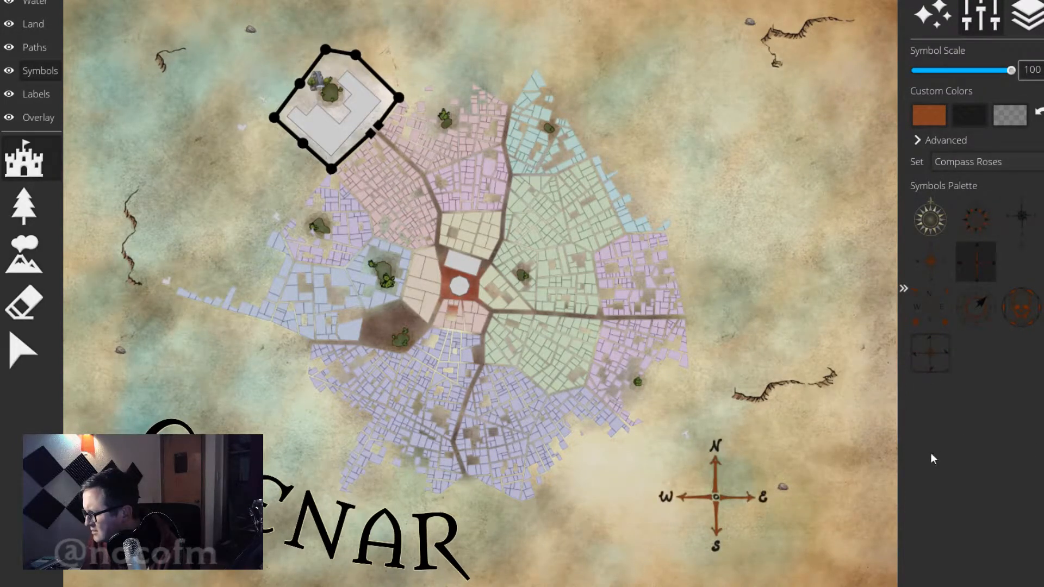
# Undo the four-arrow compass and place it again slightly farther northwest, closer to the city's southeast edge.
pyautogui.hotkey('ctrl', 'z')
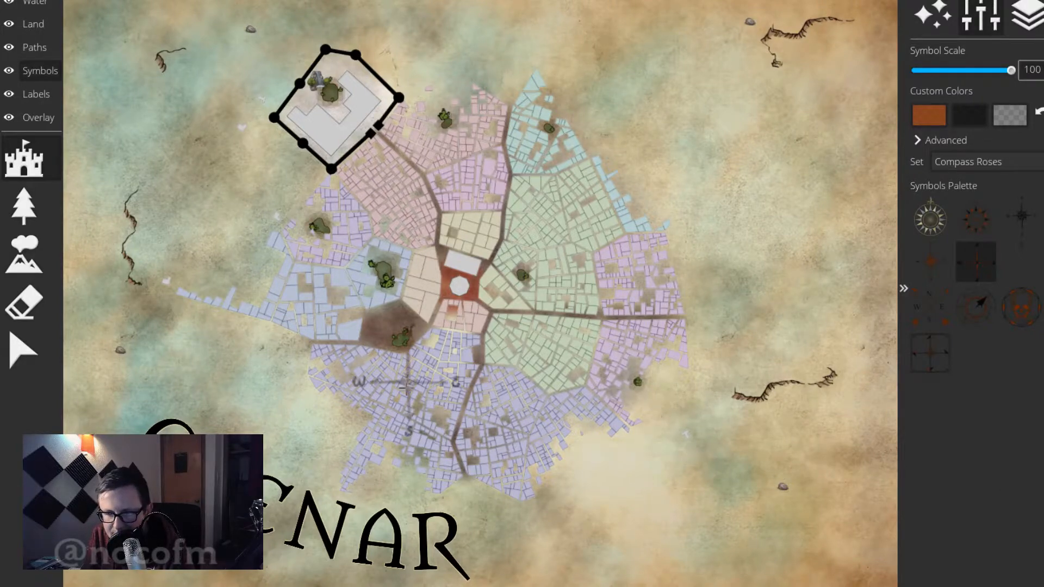
pyautogui.click(487, 554)
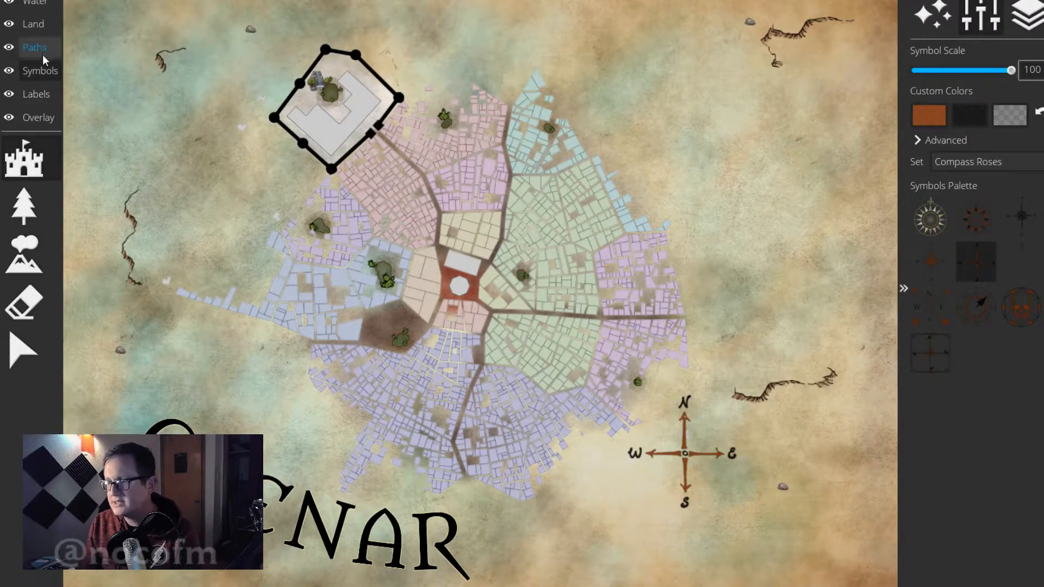
pyautogui.click(43, 70)
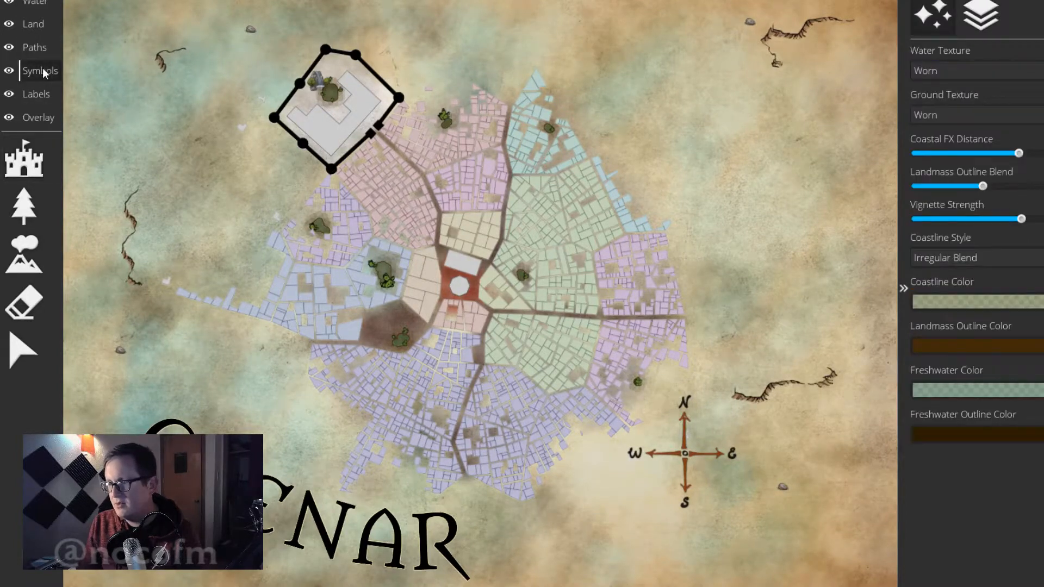
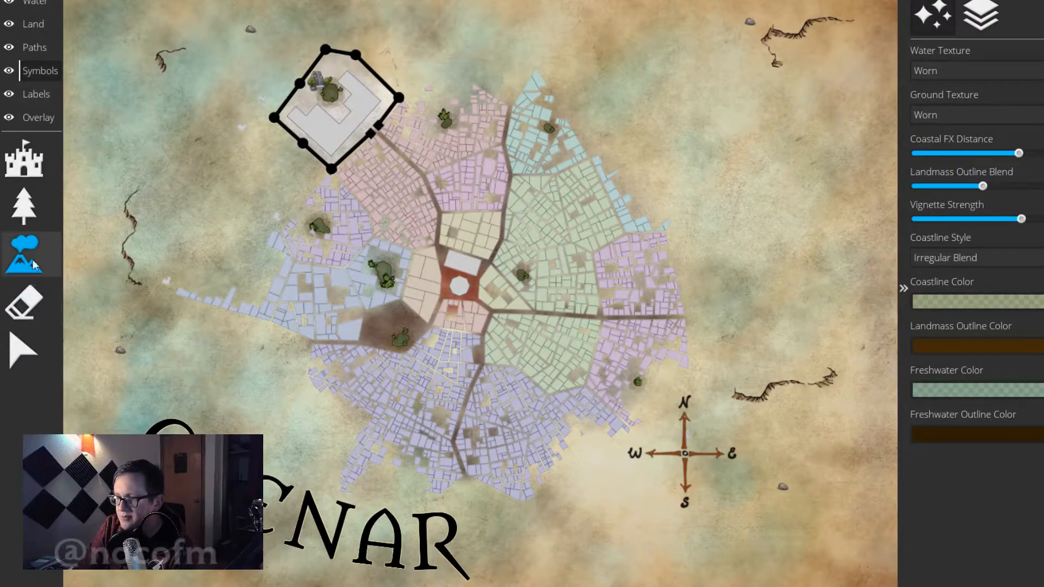
pyautogui.click(35, 159)
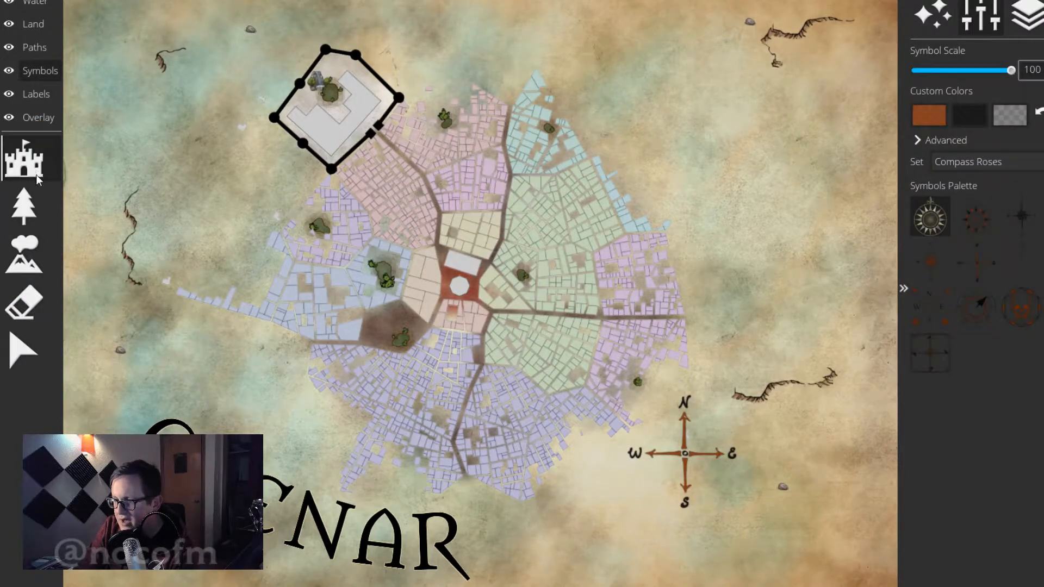
pyautogui.click(34, 23)
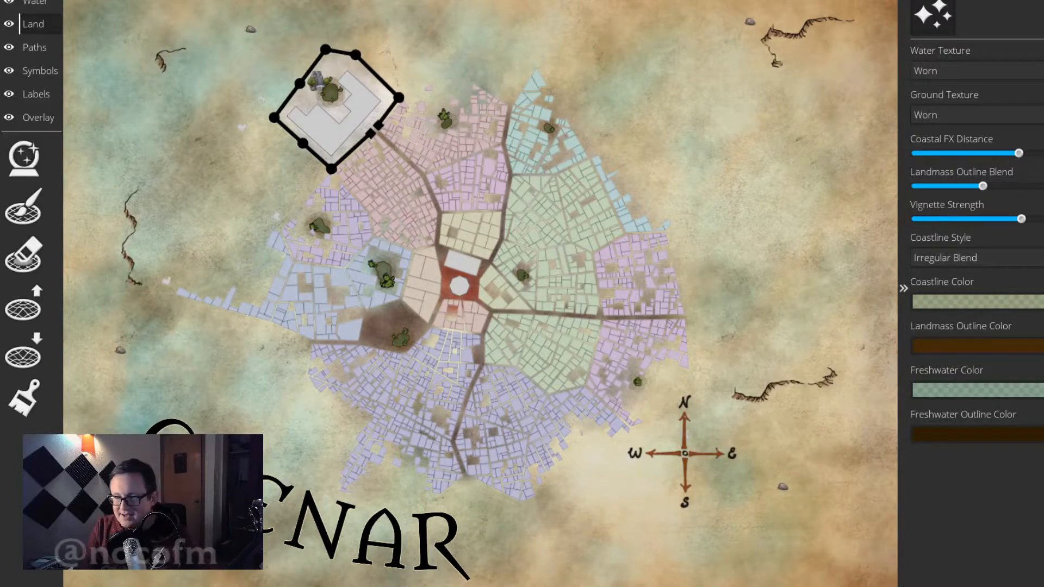
pyautogui.click(23, 304)
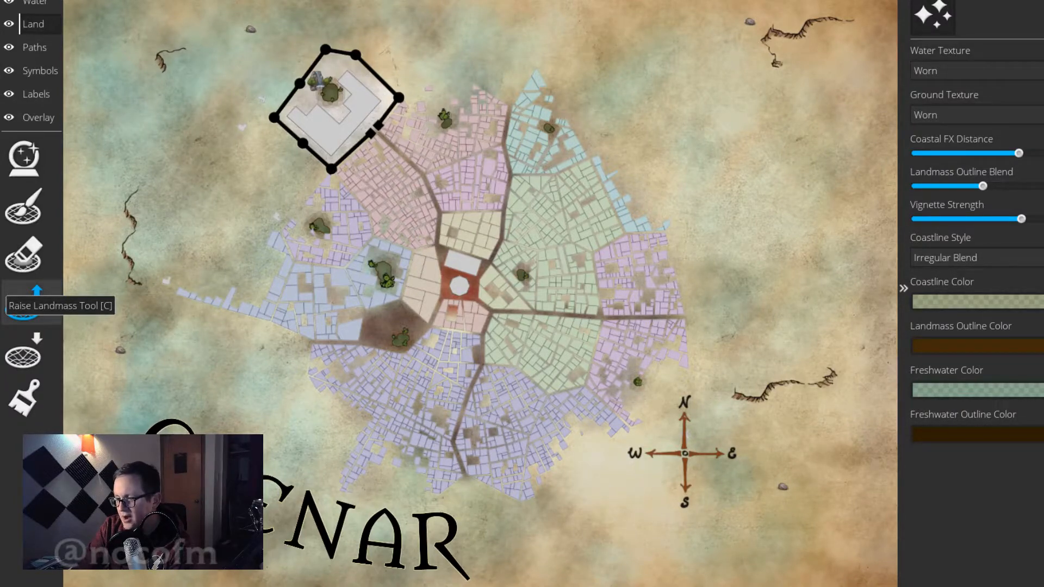
pyautogui.click(23, 303)
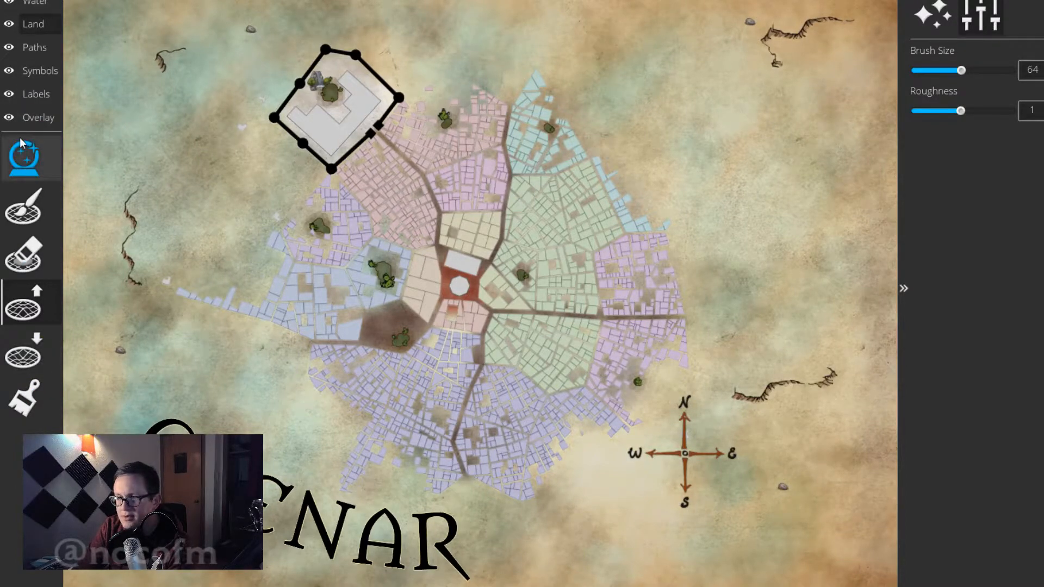
pyautogui.click(34, 117)
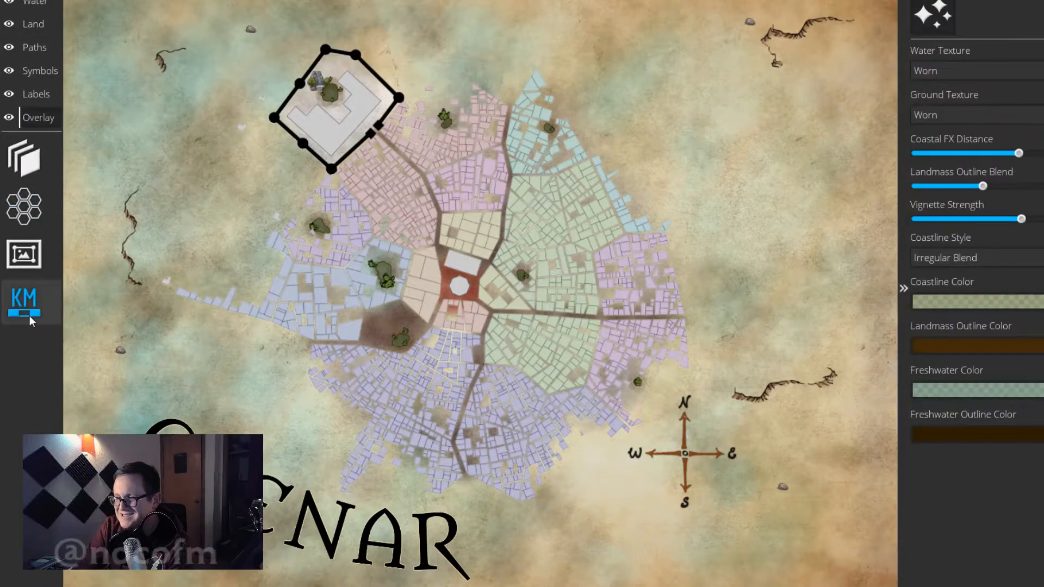
# Add a text label beside the walled compound at the city's northwest corner and set its font size to 70.
pyautogui.click(30, 101)
pyautogui.click(34, 160)
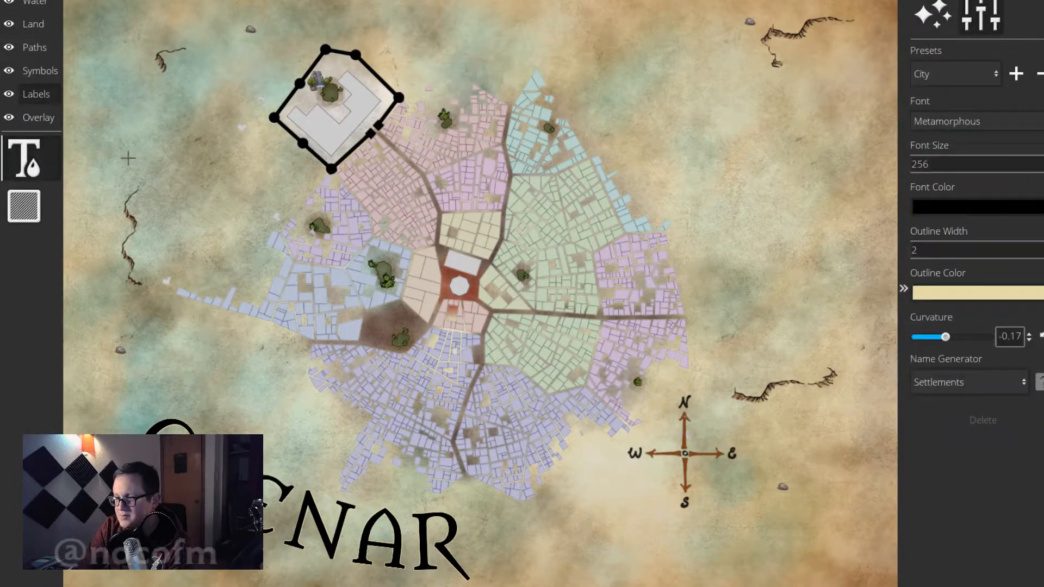
pyautogui.click(402, 72)
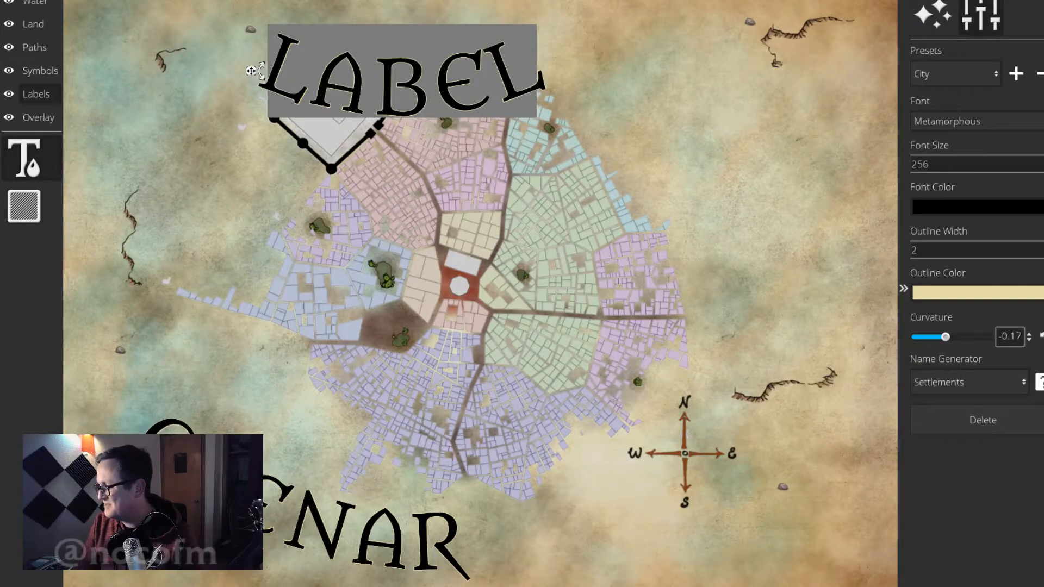
pyautogui.click(1043, 167)
pyautogui.moveTo(969, 168); pyautogui.dragTo(857, 171)
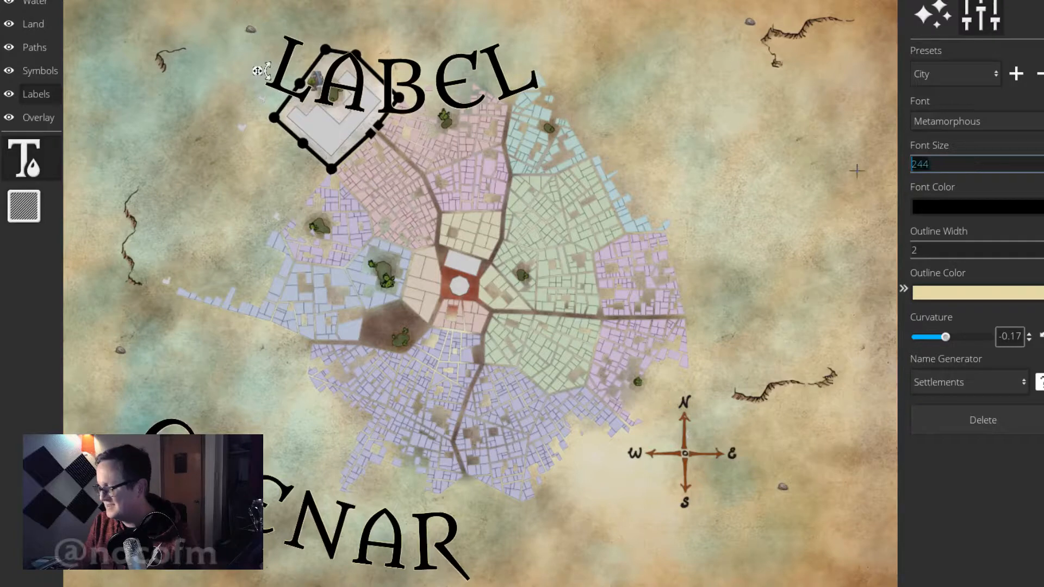
pyautogui.write('30')
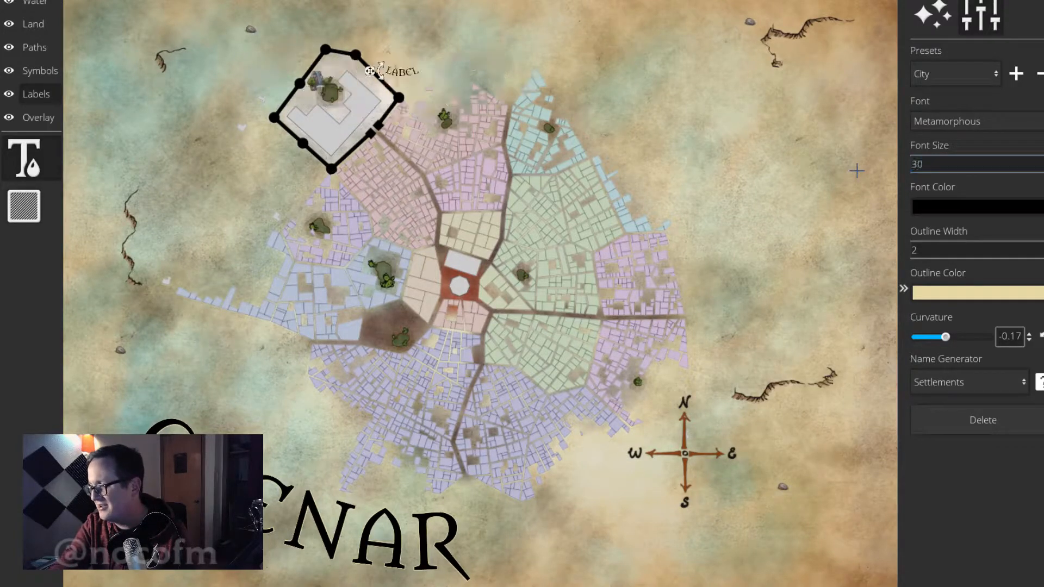
pyautogui.moveTo(981, 164); pyautogui.dragTo(755, 137)
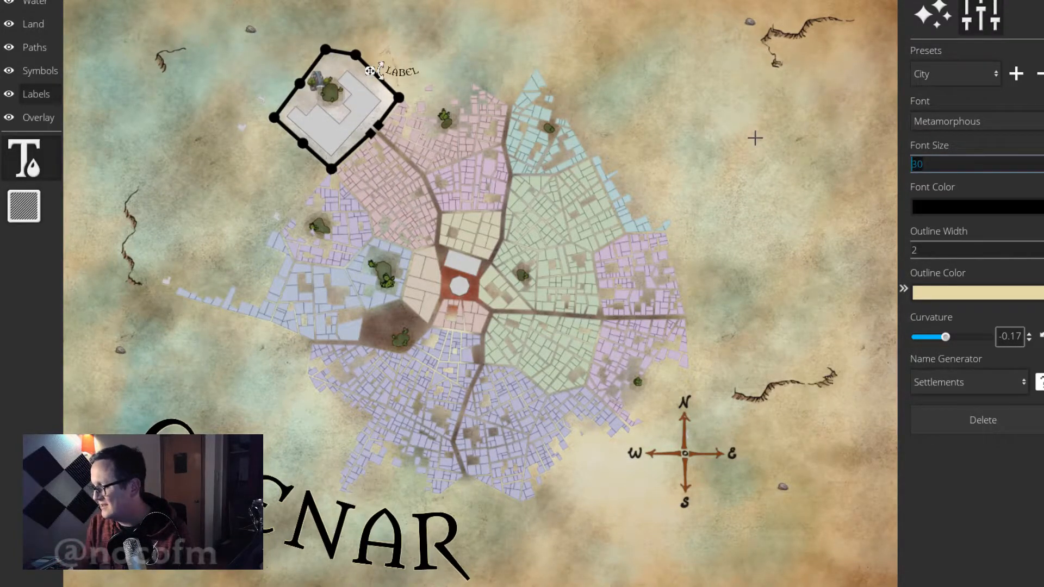
pyautogui.write('70')
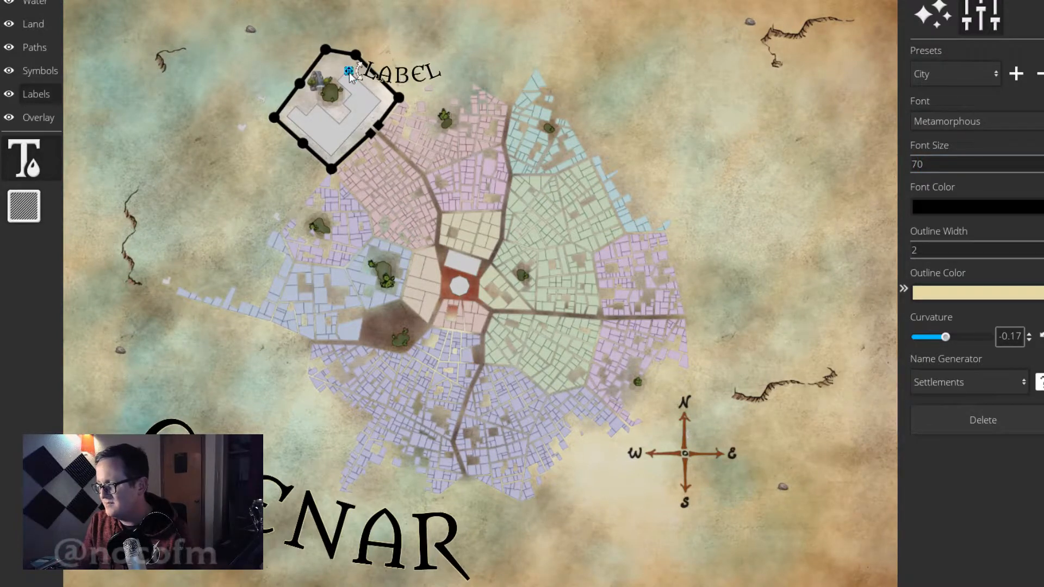
# Set the label curvature to 0 and delete the stray second label over the walled compound.
pyautogui.moveTo(946, 337); pyautogui.dragTo(951, 340)
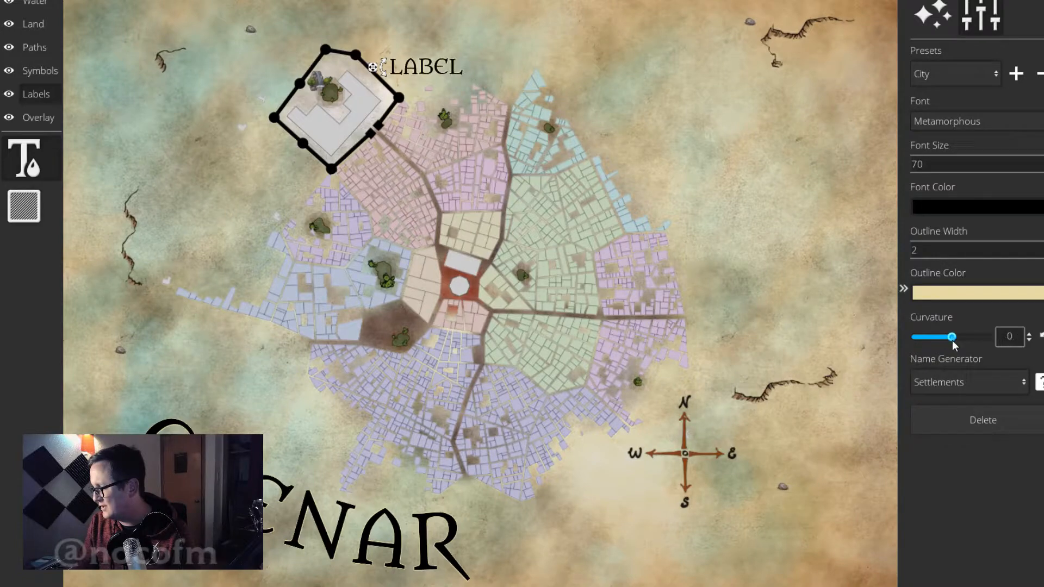
pyautogui.click(364, 70)
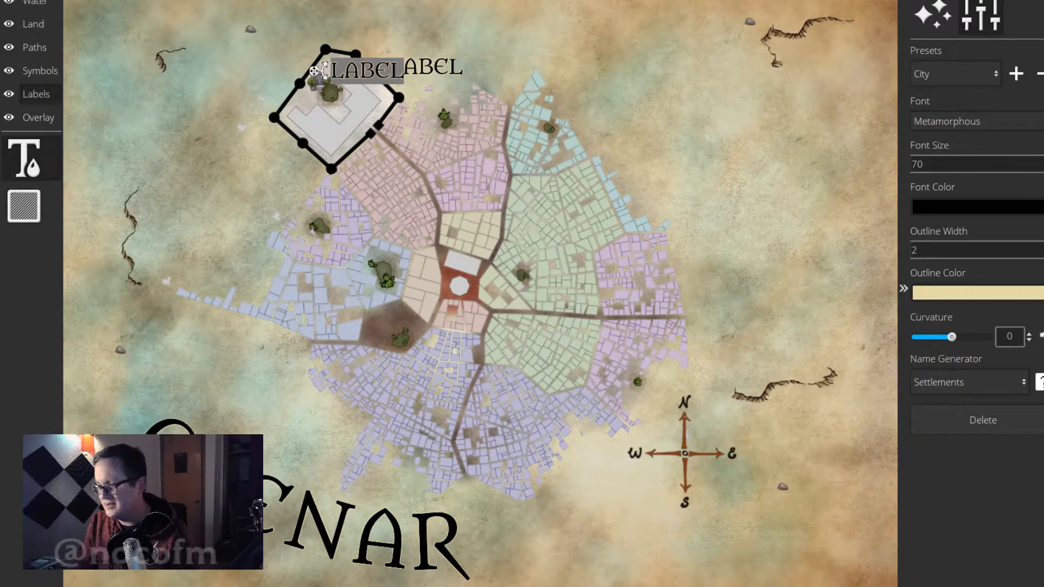
pyautogui.click(983, 420)
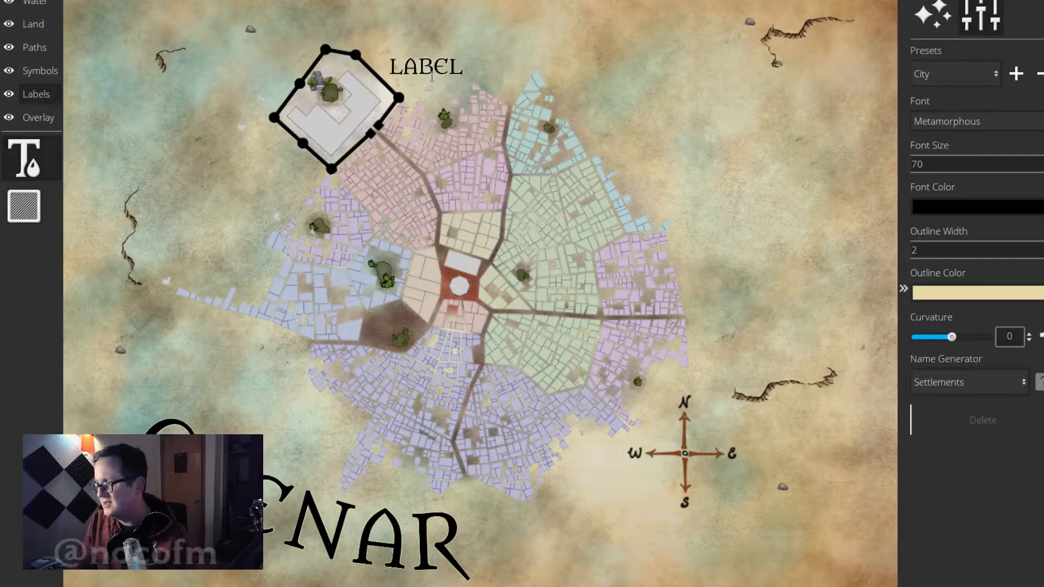
# Set the font size of the label by the walled compound to 38 and move it slightly west against the wall.
pyautogui.click(432, 68)
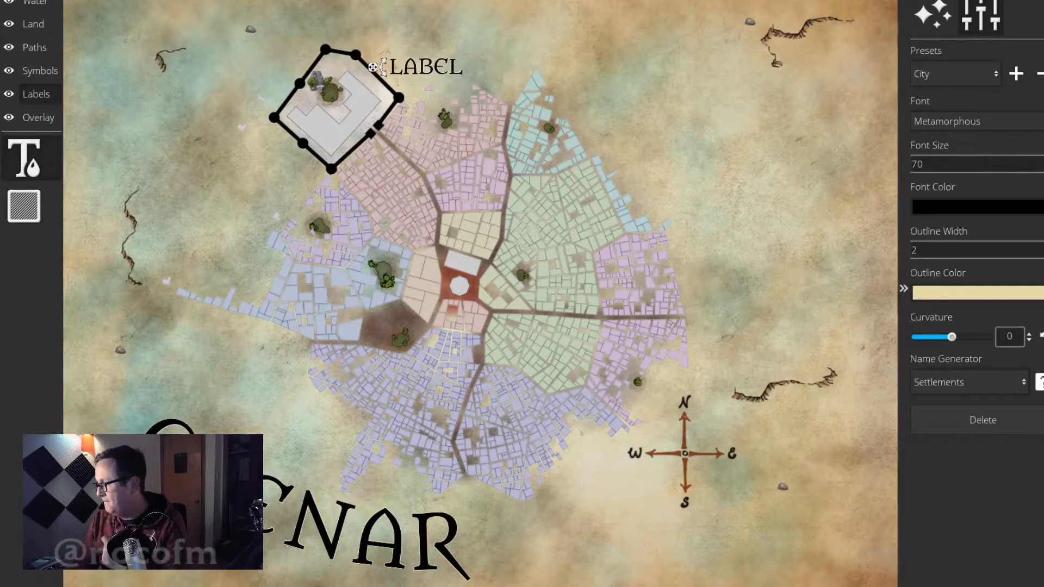
pyautogui.click(1042, 167)
pyautogui.scroll(-20, 1041, 165)
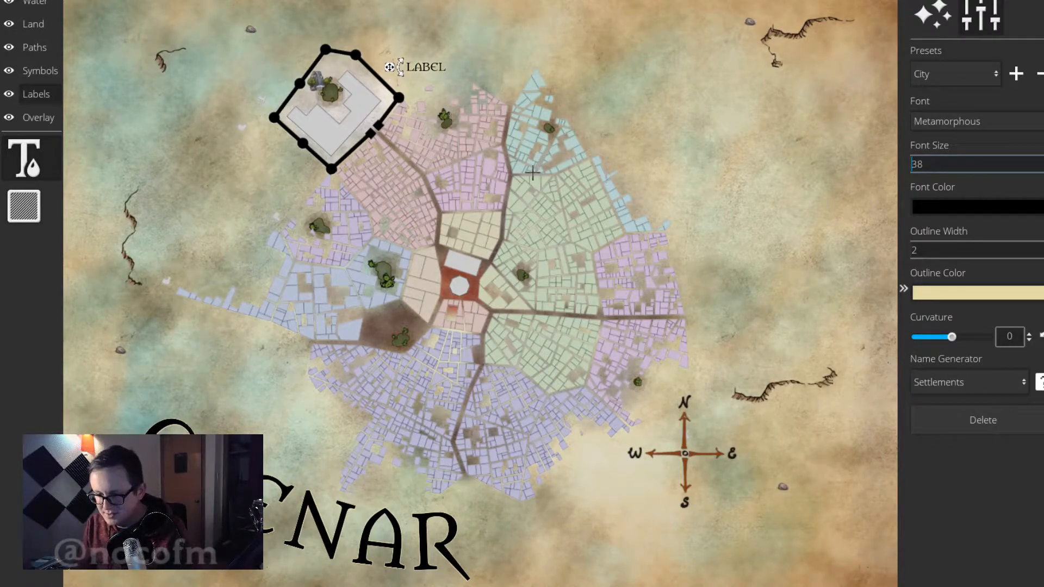
pyautogui.moveTo(390, 67); pyautogui.dragTo(359, 69)
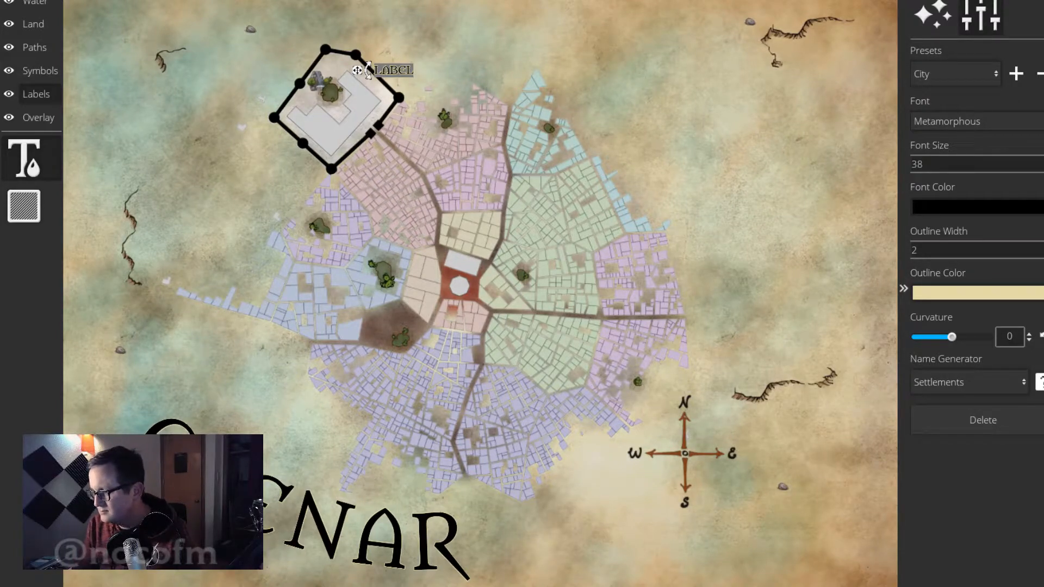
# Add another label at the central plaza and move it onto the dark brown district to the southwest.
pyautogui.click(473, 291)
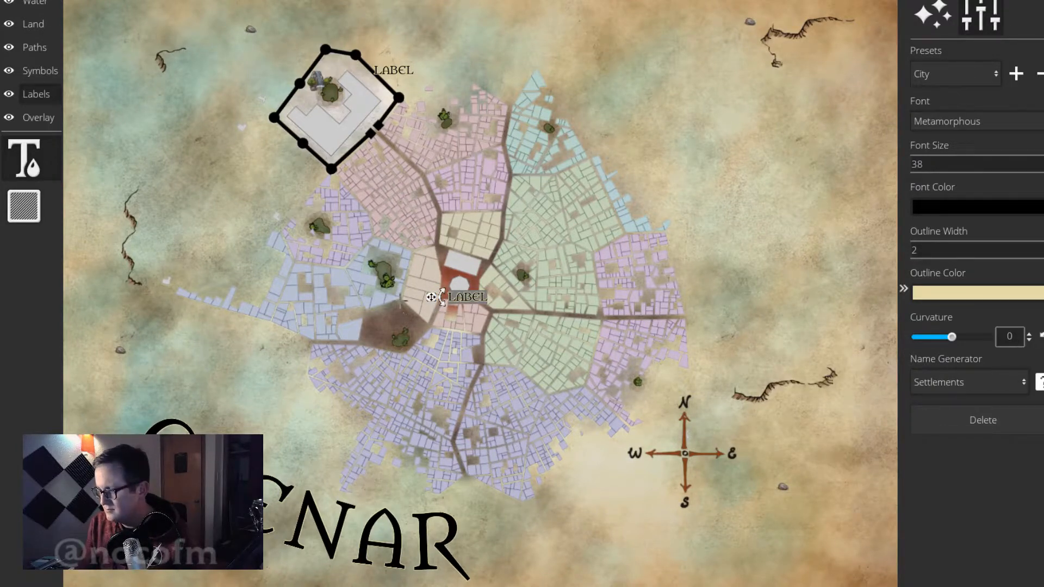
pyautogui.moveTo(430, 297); pyautogui.dragTo(354, 317)
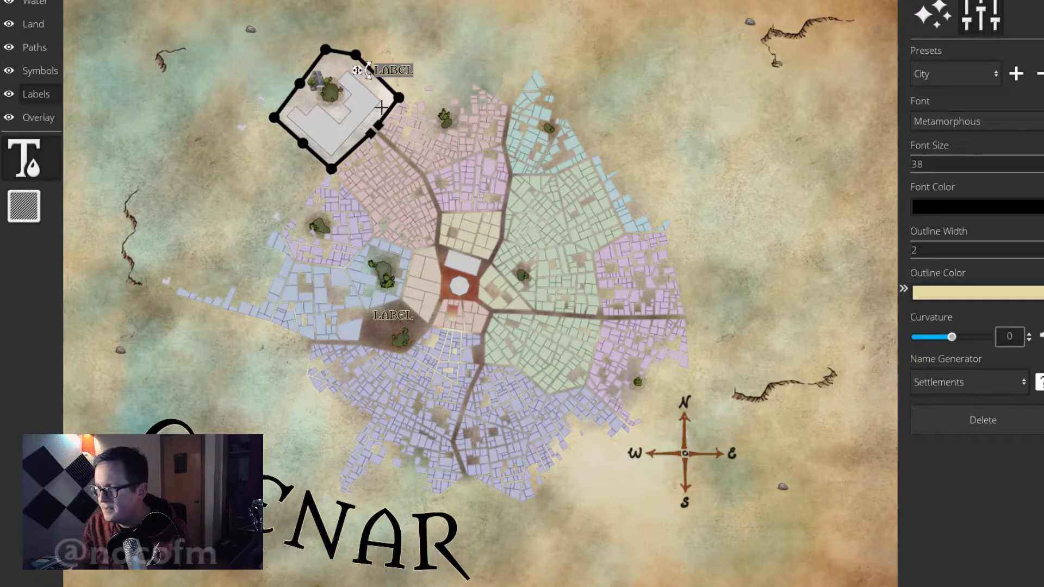
# Change the text of the label by the walled compound to "Sand of Soul Mausoleum".
pyautogui.write('Sand of /')
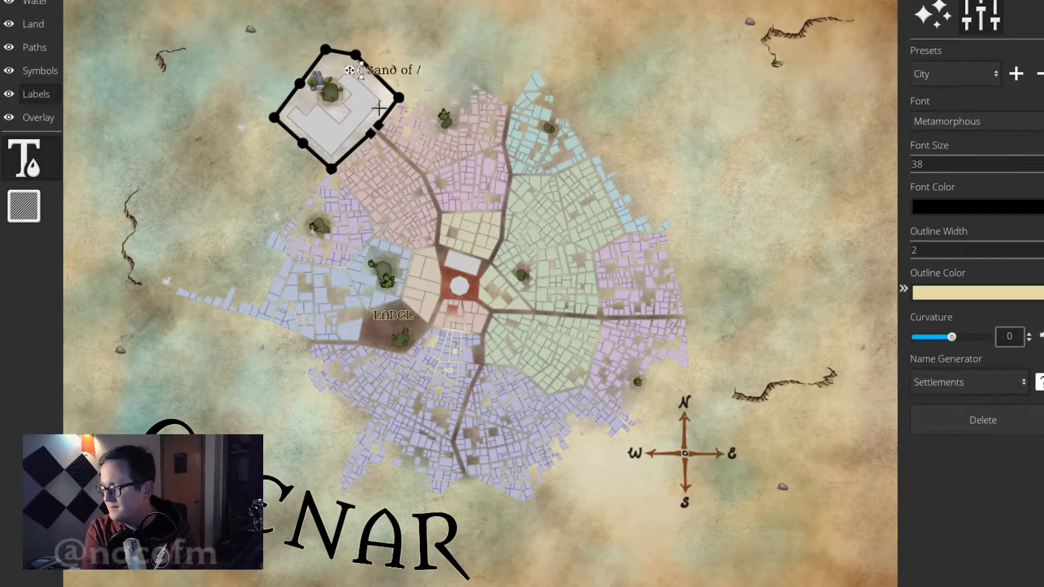
pyautogui.press('BackSpace')
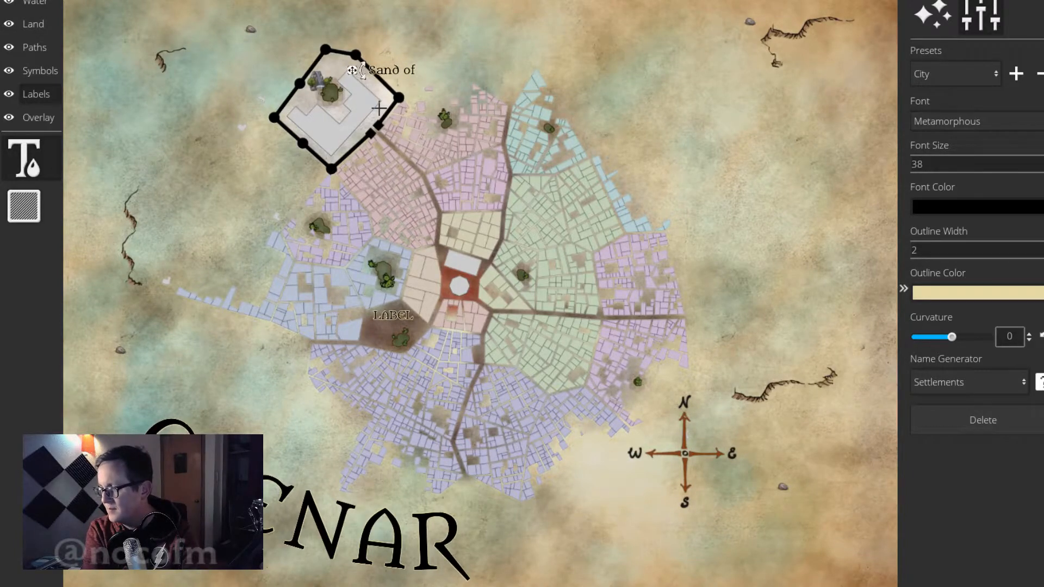
pyautogui.write('Sould')
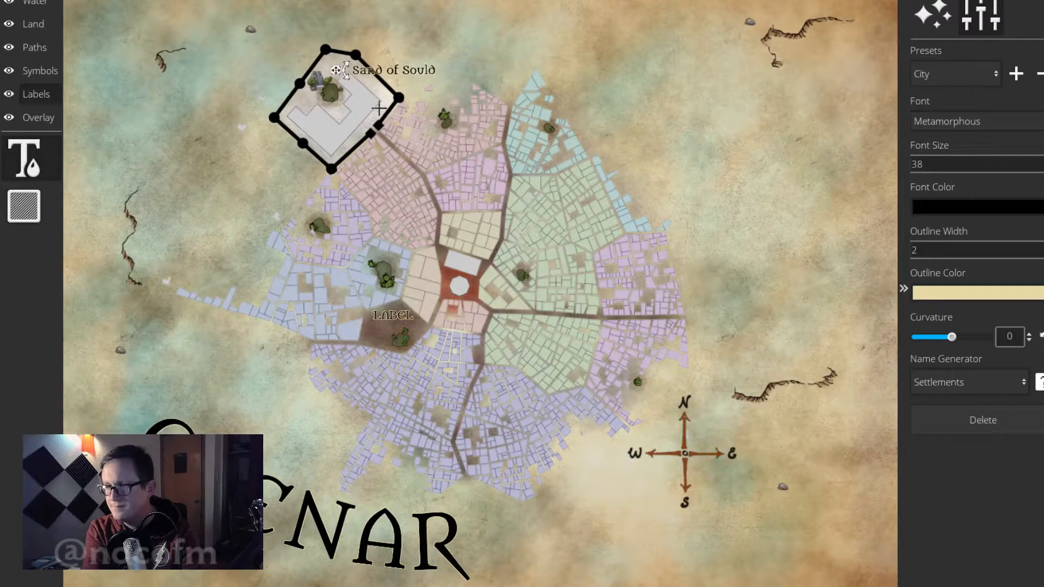
pyautogui.press('BackSpace')
pyautogui.write('s')
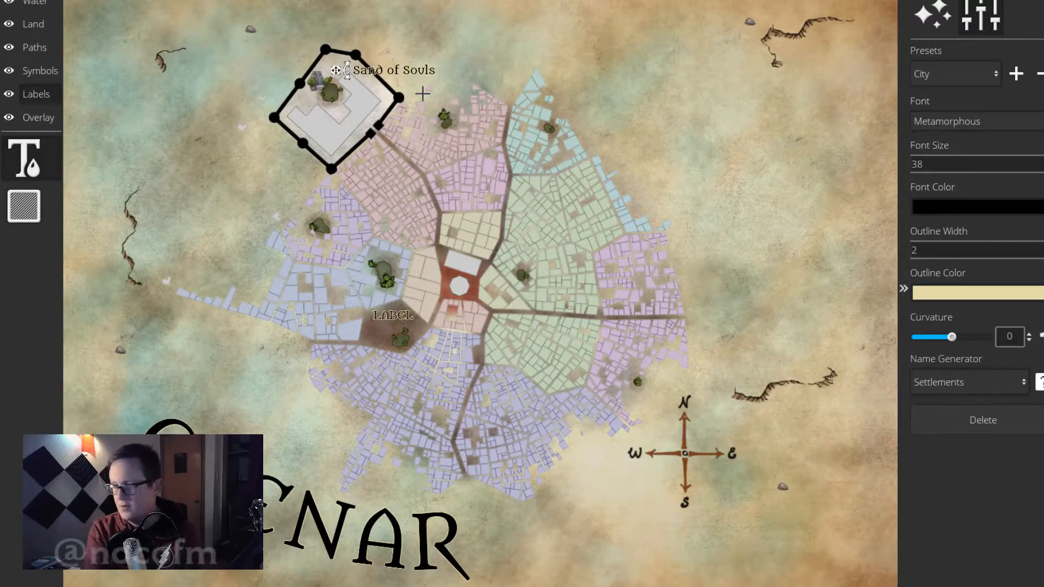
pyautogui.press('BackSpace')
pyautogui.write('Mav')
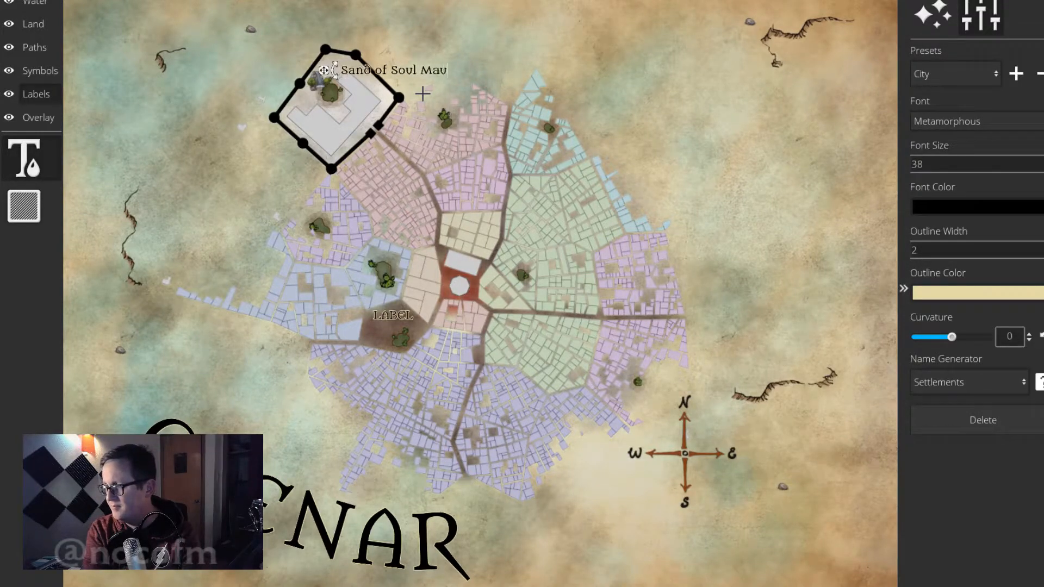
pyautogui.press('BackSpace')
pyautogui.write('usx')
pyautogui.press('BackSpace')
pyautogui.write('oleumn')
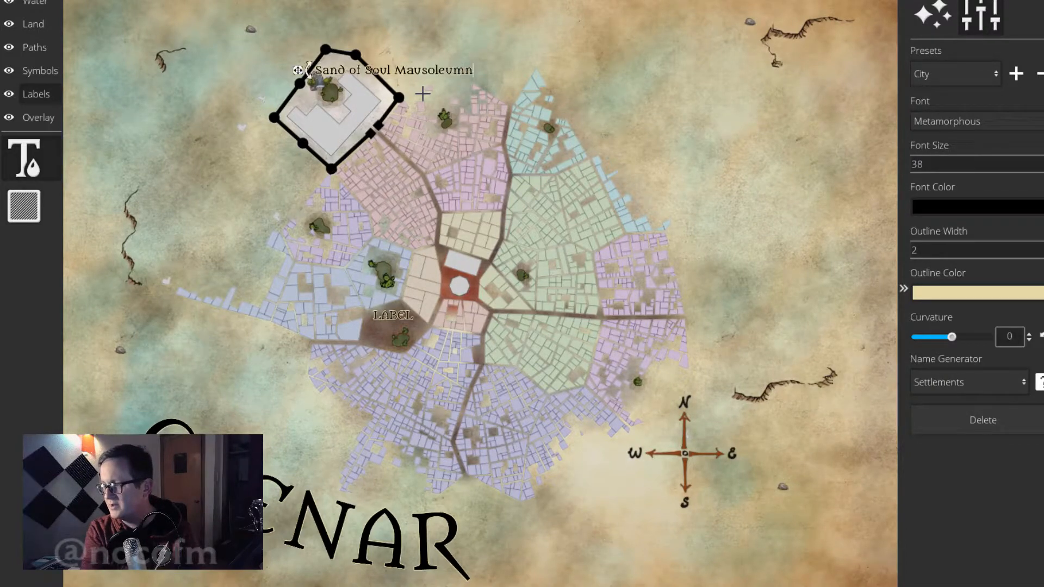
pyautogui.press('BackSpace')
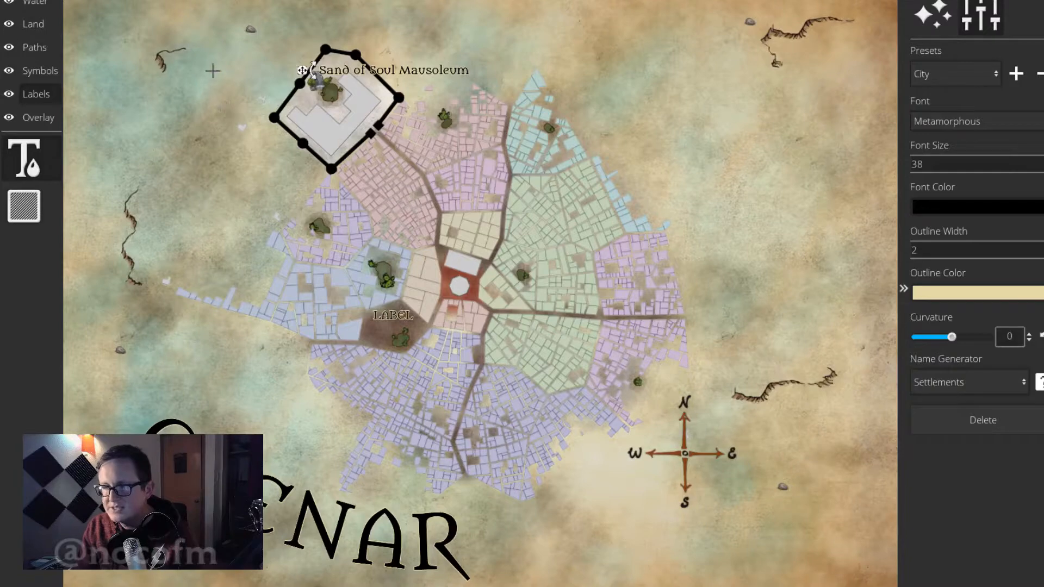
# Move the "Sand of Soul Mausoleum" label southeast to the compound's eastern corner and save the map.
pyautogui.moveTo(300, 69); pyautogui.dragTo(347, 89)
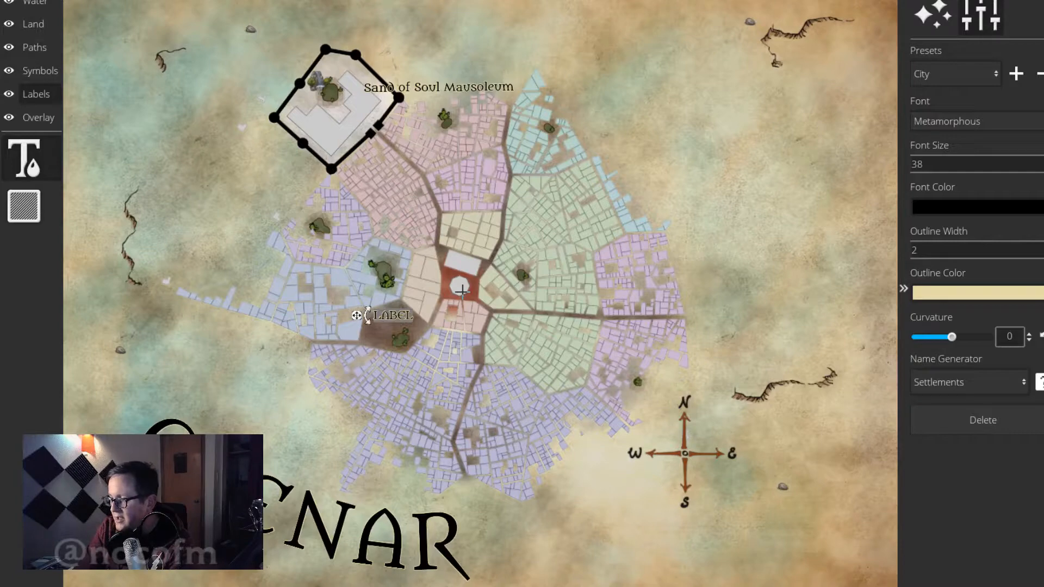
pyautogui.hotkey('ctrl', 's')
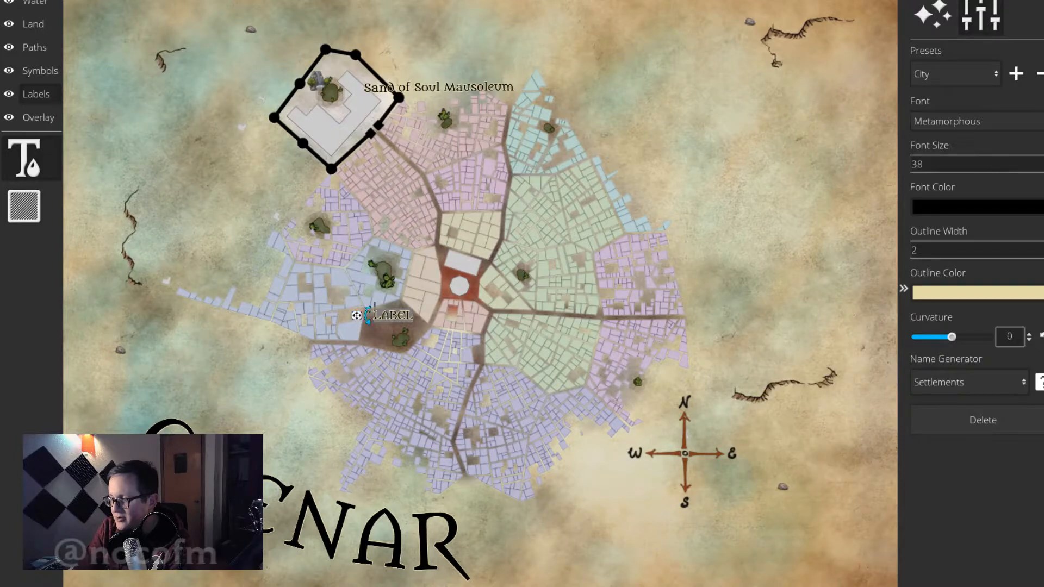
# Add a "Brazier" label at font size 26 over the octagonal structure in the red central plaza.
pyautogui.click(457, 287)
pyautogui.write('Brazier')
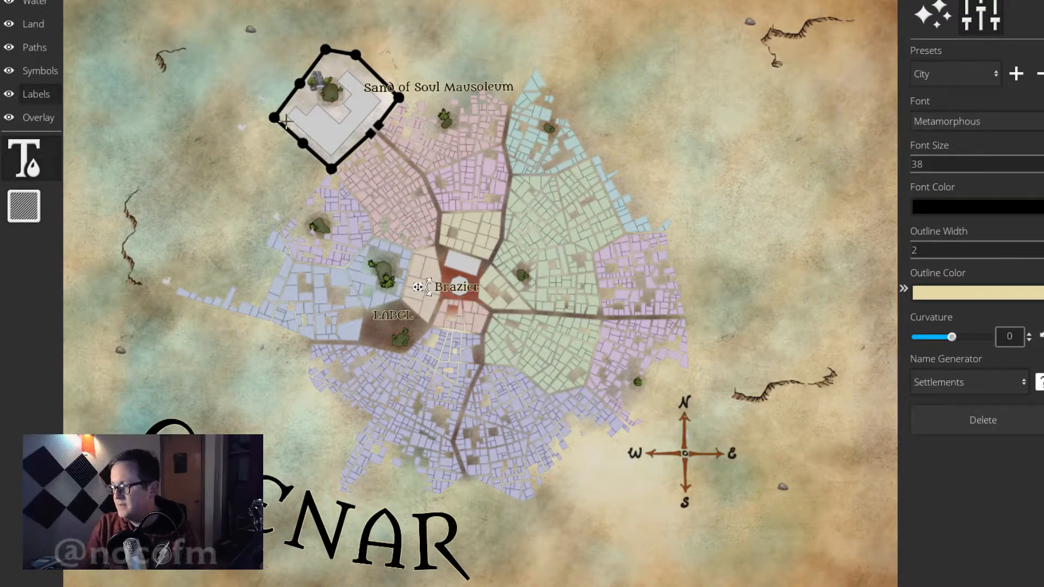
pyautogui.moveTo(424, 287); pyautogui.dragTo(443, 287)
pyautogui.moveTo(1042, 165); pyautogui.dragTo(1041, 181)
pyautogui.scroll(4, 919, 164)
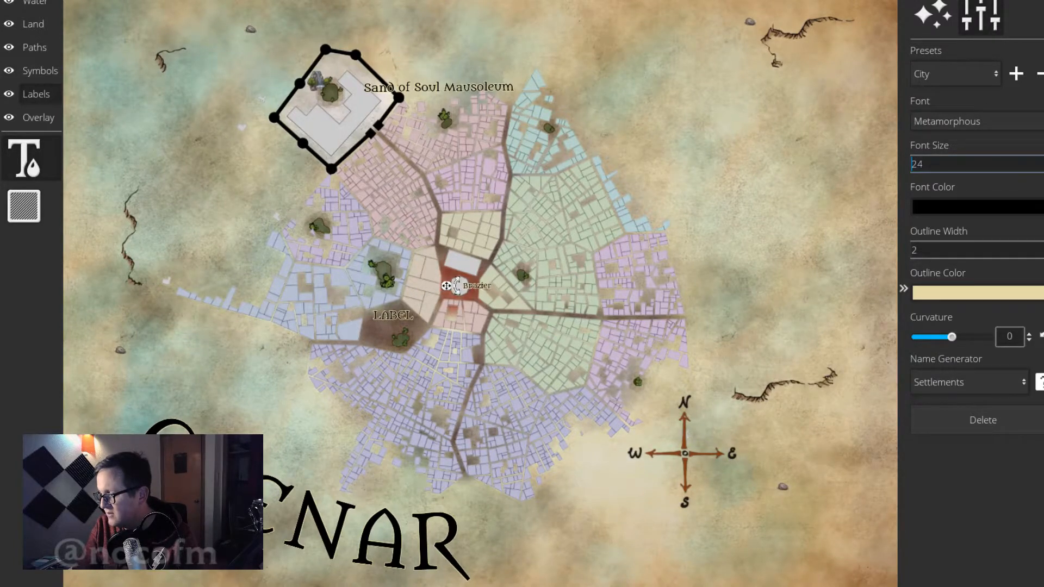
pyautogui.moveTo(445, 285); pyautogui.dragTo(431, 289)
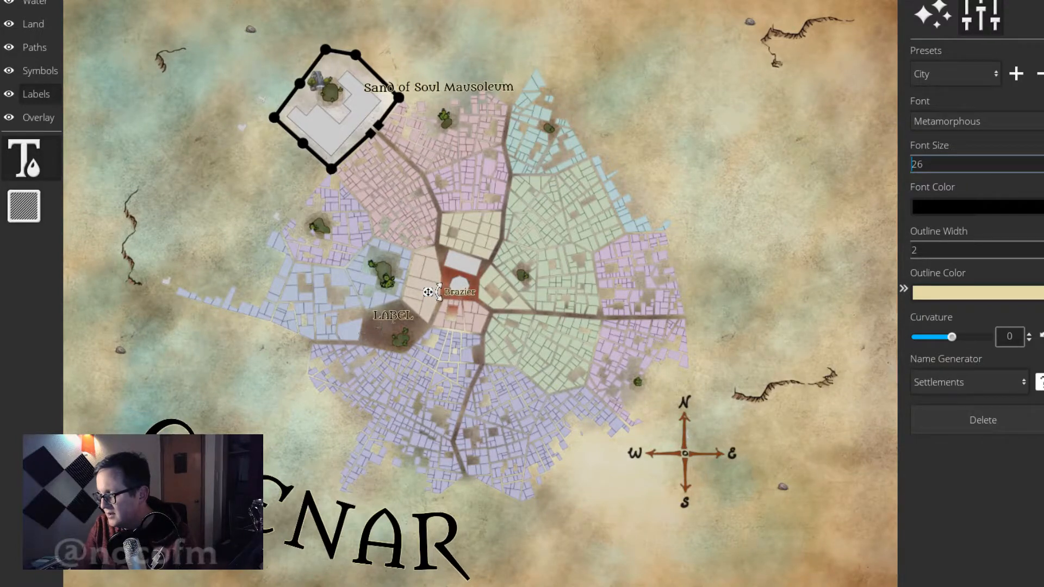
# Move the spare label stacked over the dark brown district to the open ground just west of the city.
pyautogui.click(391, 315)
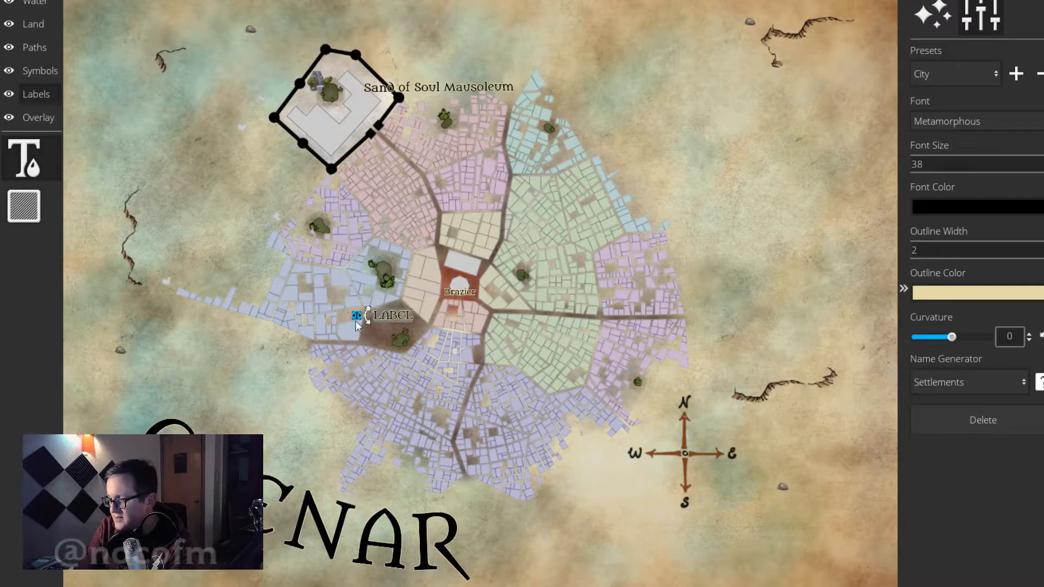
pyautogui.moveTo(357, 322); pyautogui.dragTo(349, 322)
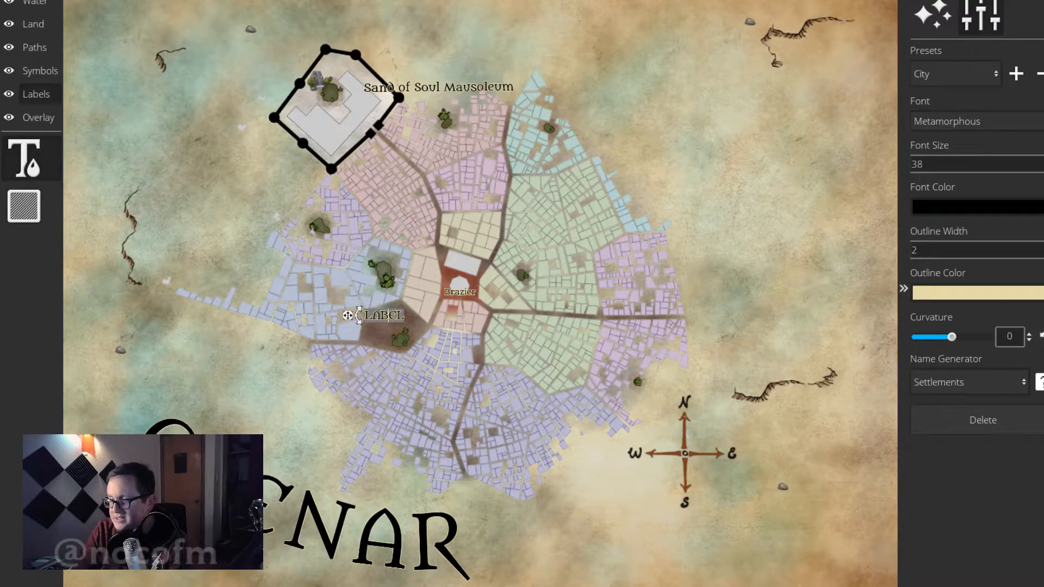
pyautogui.moveTo(359, 315); pyautogui.dragTo(204, 269)
# Change the dark brown district's label to "Bazarre Bazaar", centre it over the district, and shift the spare western label slightly southeast.
pyautogui.click(389, 316)
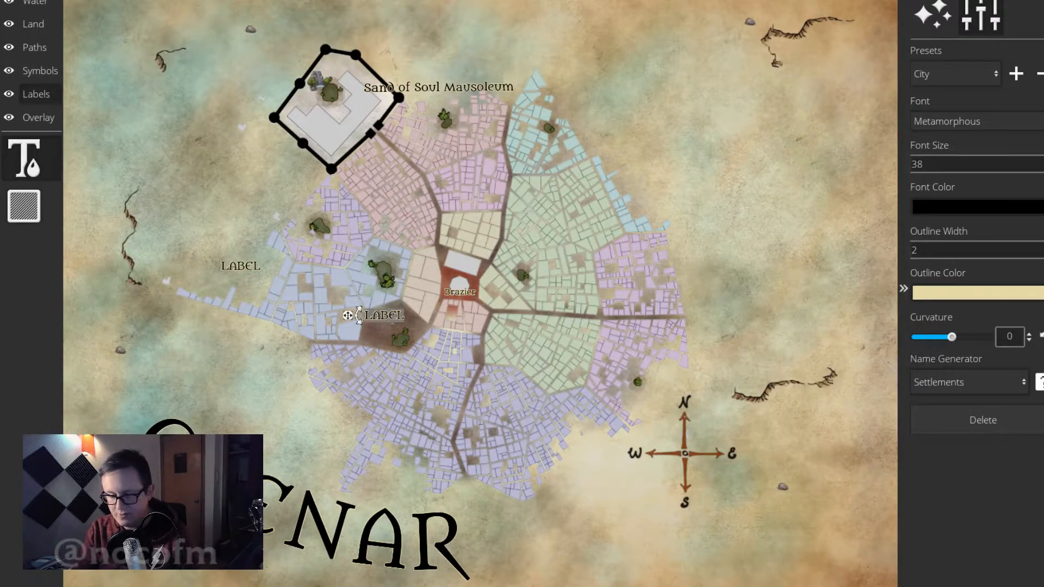
pyautogui.write('Baz')
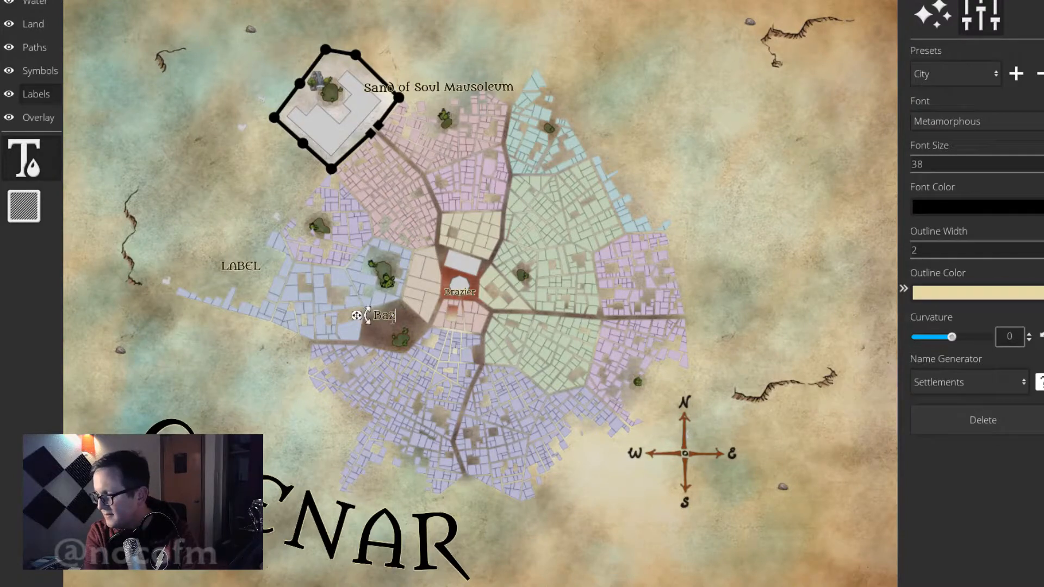
pyautogui.write('arre Ba')
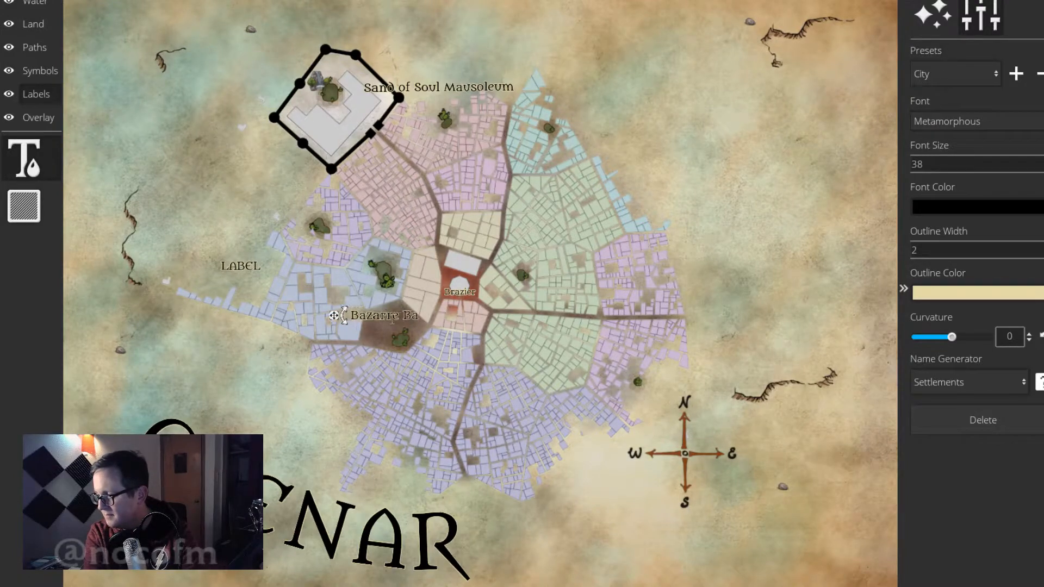
pyautogui.write('zaar')
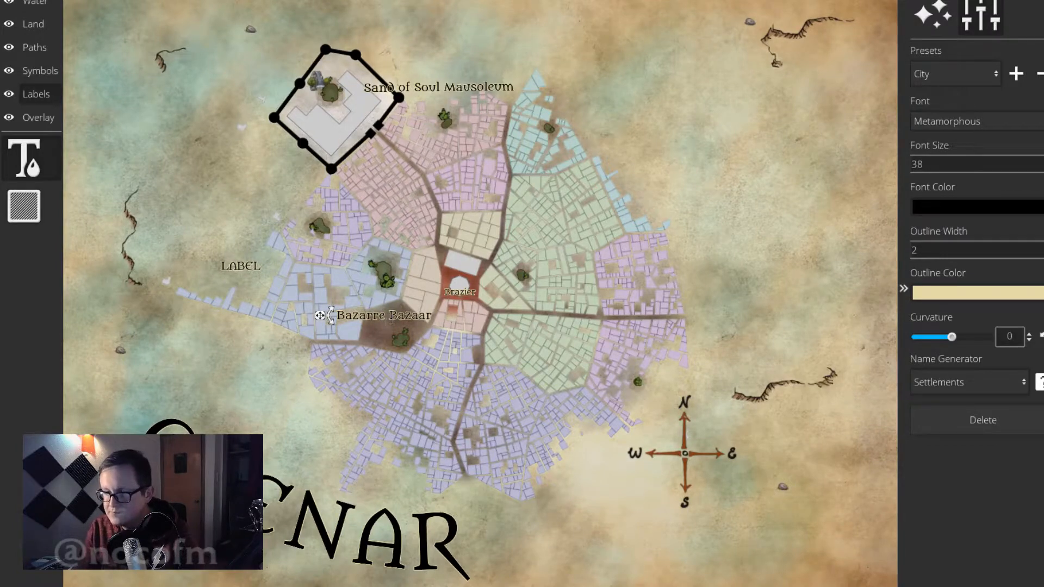
pyautogui.moveTo(320, 316); pyautogui.dragTo(326, 319)
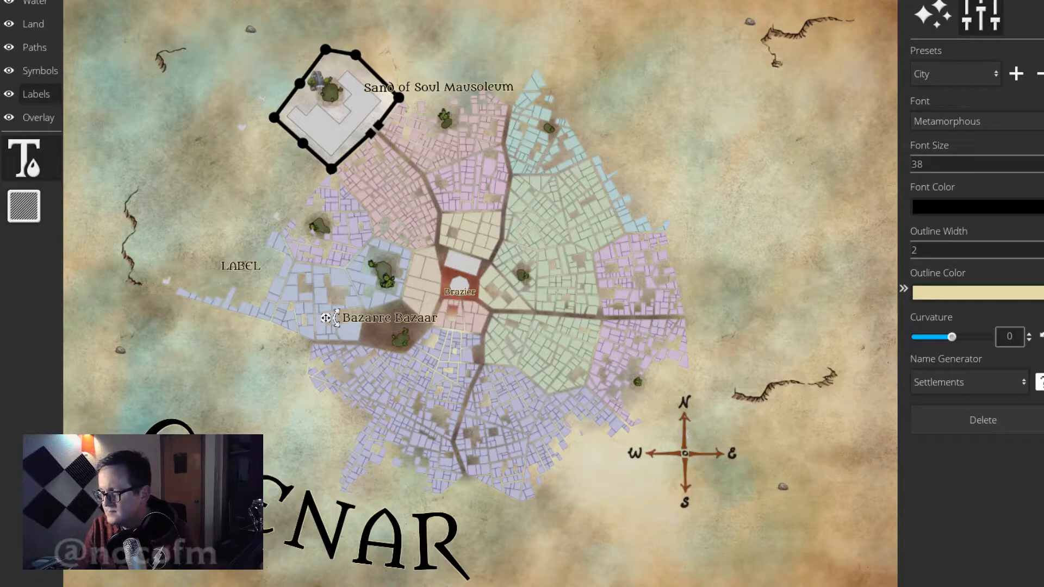
pyautogui.click(259, 279)
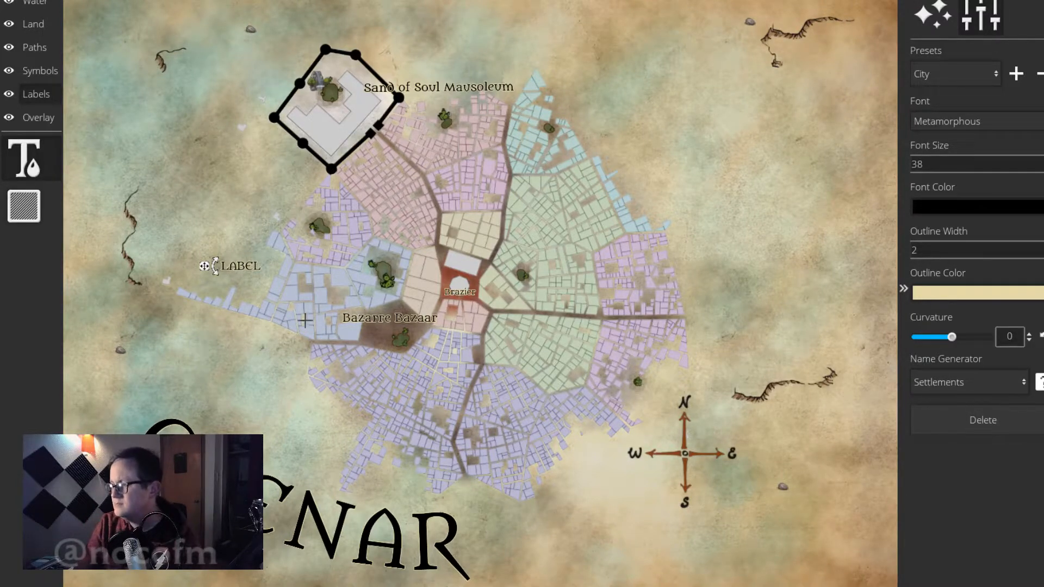
pyautogui.moveTo(205, 267); pyautogui.dragTo(214, 272)
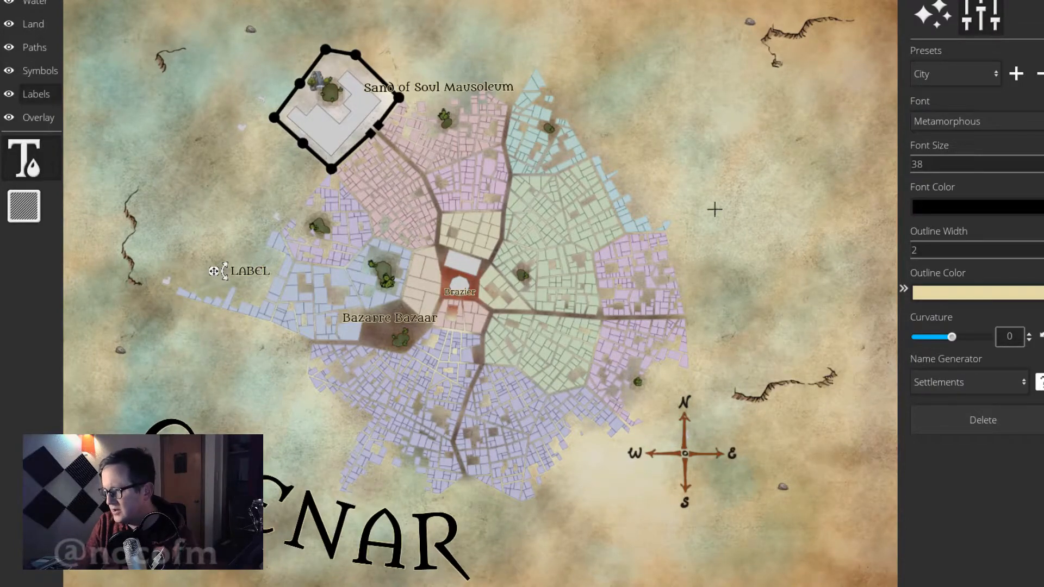
# Set up path drawing with the evenly dashed line style and the dark maroon colour 3c1828.
pyautogui.click(40, 49)
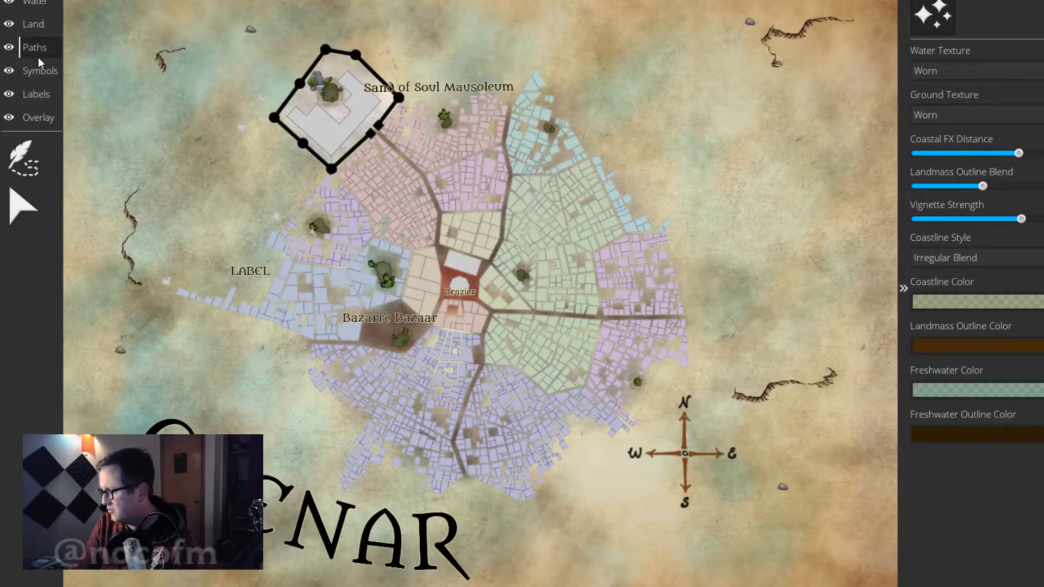
pyautogui.click(43, 71)
pyautogui.click(42, 96)
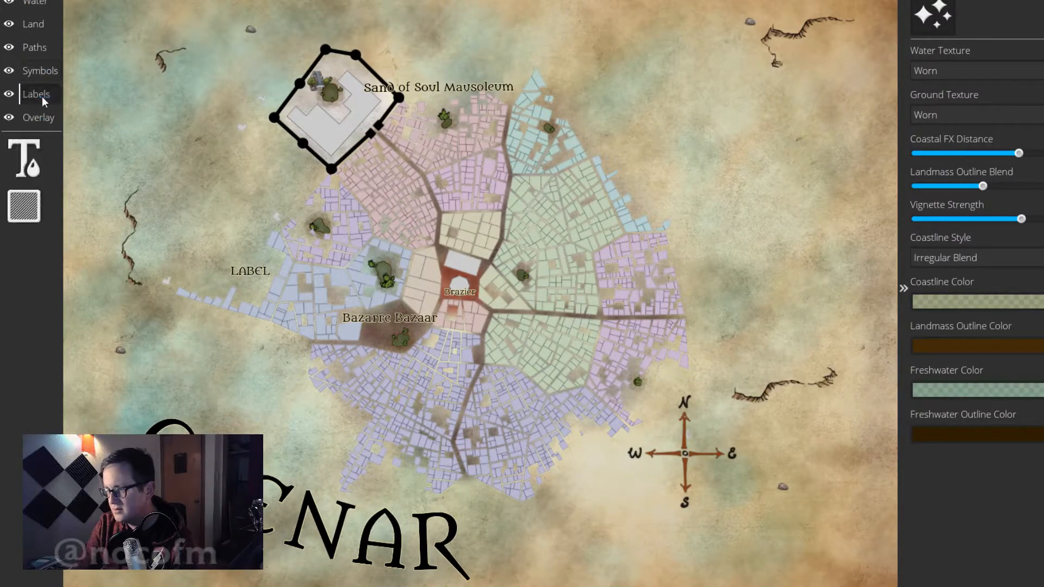
pyautogui.click(37, 73)
pyautogui.click(37, 50)
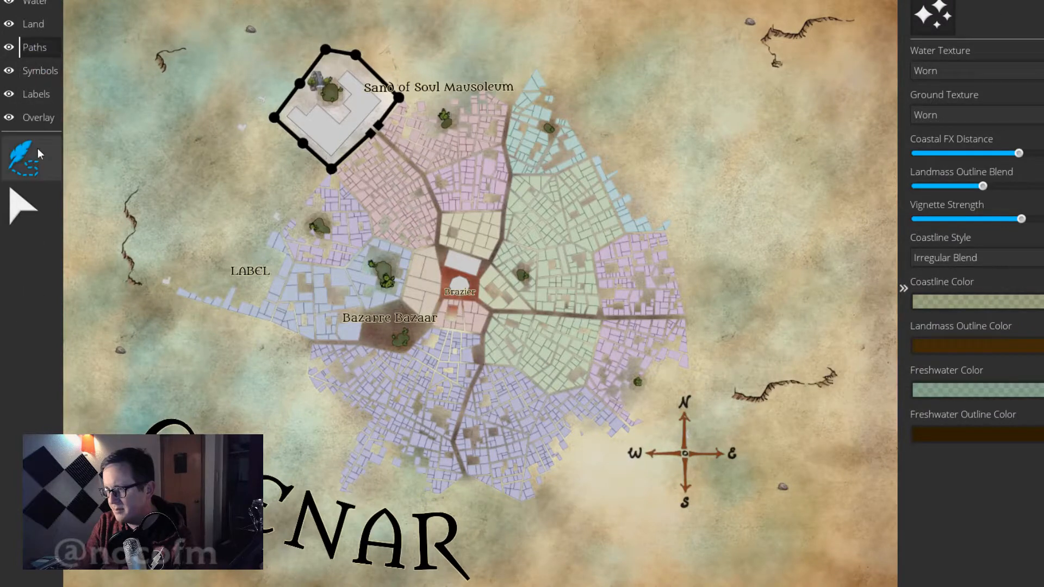
pyautogui.click(37, 149)
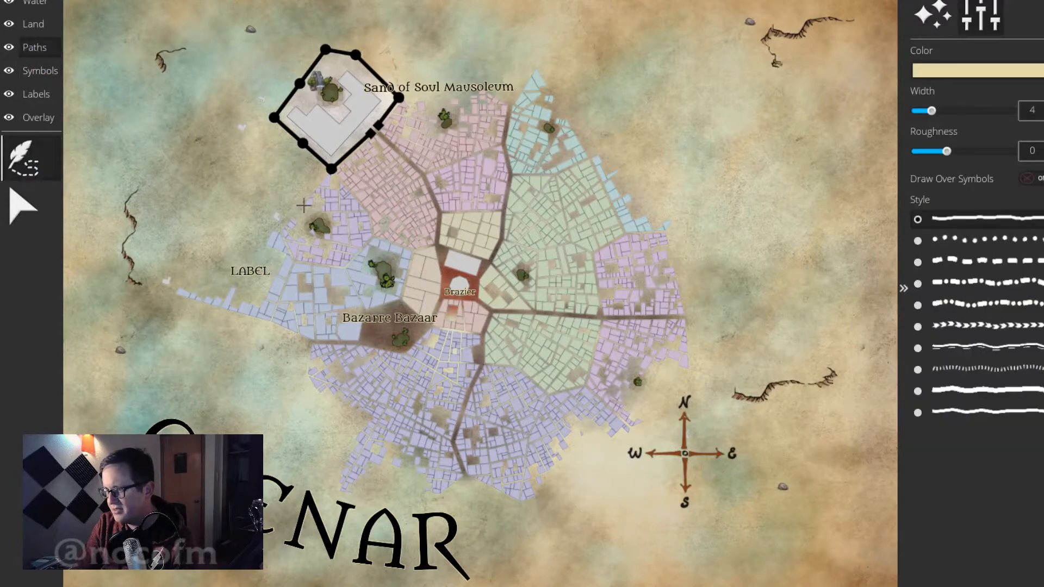
pyautogui.click(918, 263)
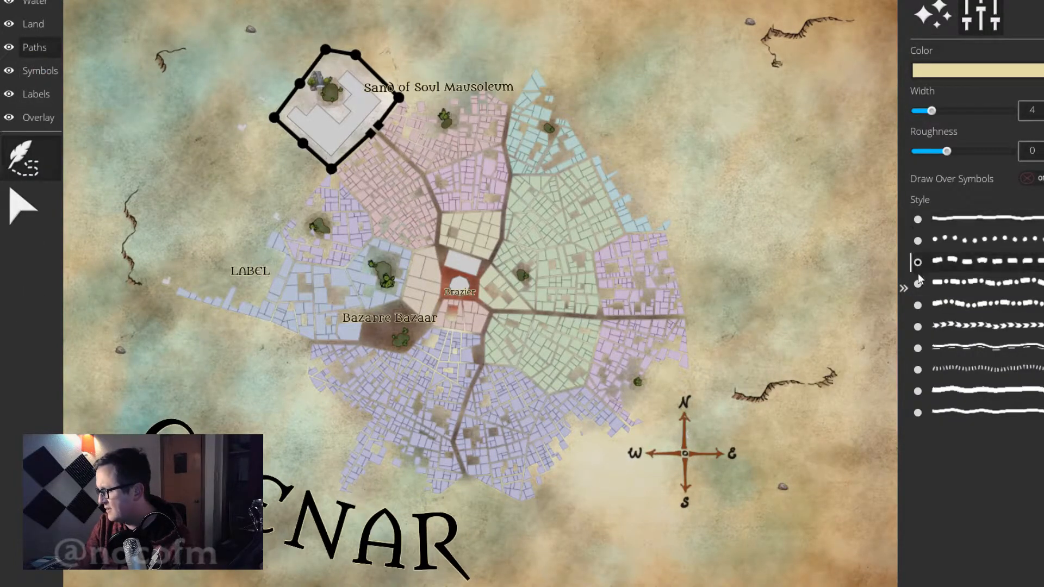
pyautogui.click(971, 70)
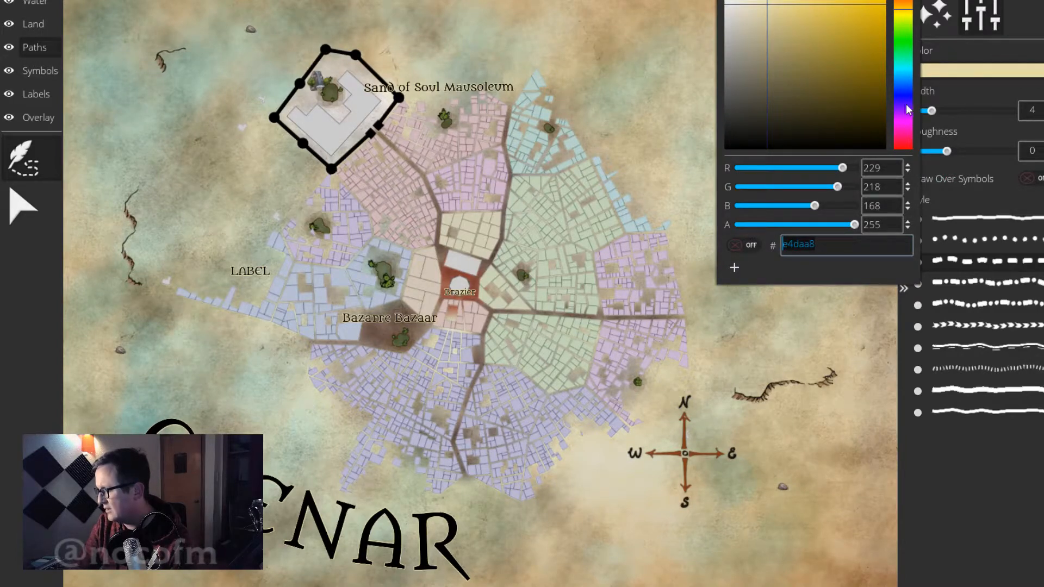
pyautogui.moveTo(899, 87); pyautogui.dragTo(903, 139)
pyautogui.moveTo(855, 114); pyautogui.dragTo(819, 111)
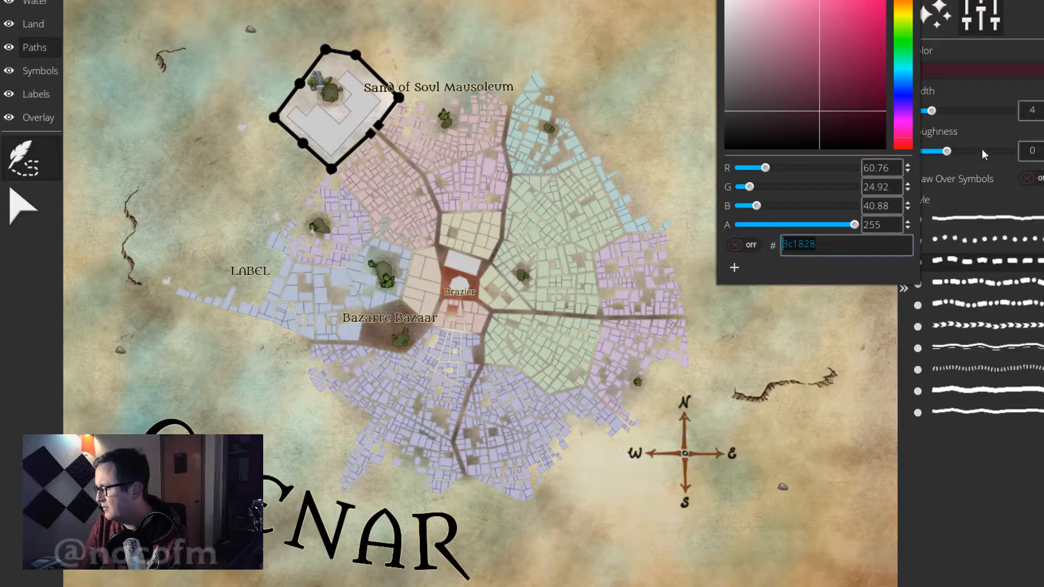
pyautogui.click(627, 315)
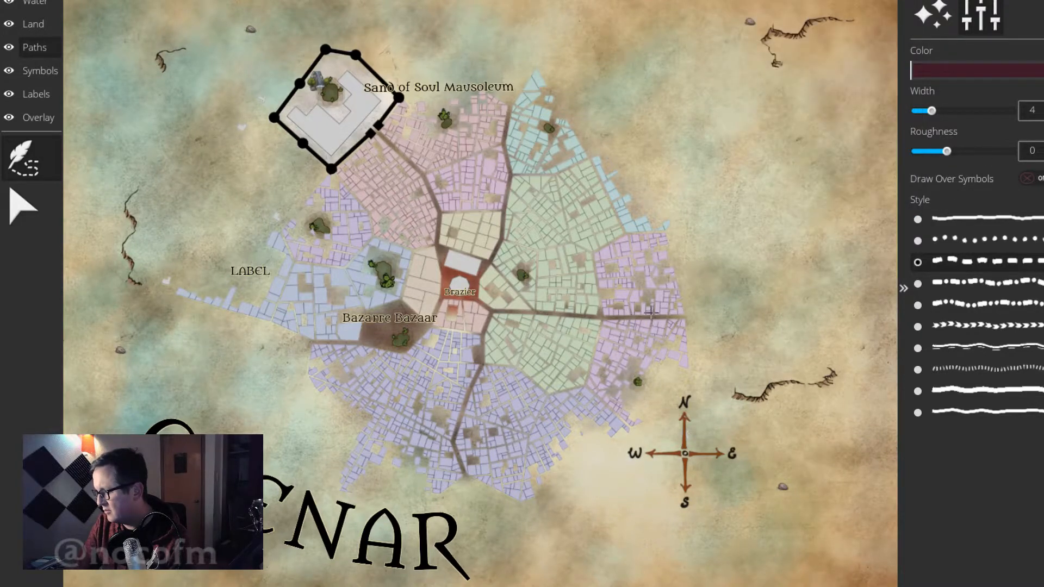
# Try drawing dashed roads from the end of the city's eastern street to the map's east edge, and undo the trial strokes.
pyautogui.moveTo(685, 319)
pyautogui.mouseDown()
pyautogui.moveTo(913, 274)
pyautogui.moveTo(981, 247)
pyautogui.moveTo(946, 228)
pyautogui.moveTo(883, 244)
pyautogui.moveTo(852, 267)
pyautogui.moveTo(896, 255)
pyautogui.moveTo(867, 275)
pyautogui.moveTo(882, 313)
pyautogui.moveTo(867, 329)
pyautogui.moveTo(896, 253)
pyautogui.moveTo(871, 379)
pyautogui.moveTo(893, 331)
pyautogui.moveTo(894, 263)
pyautogui.mouseUp()
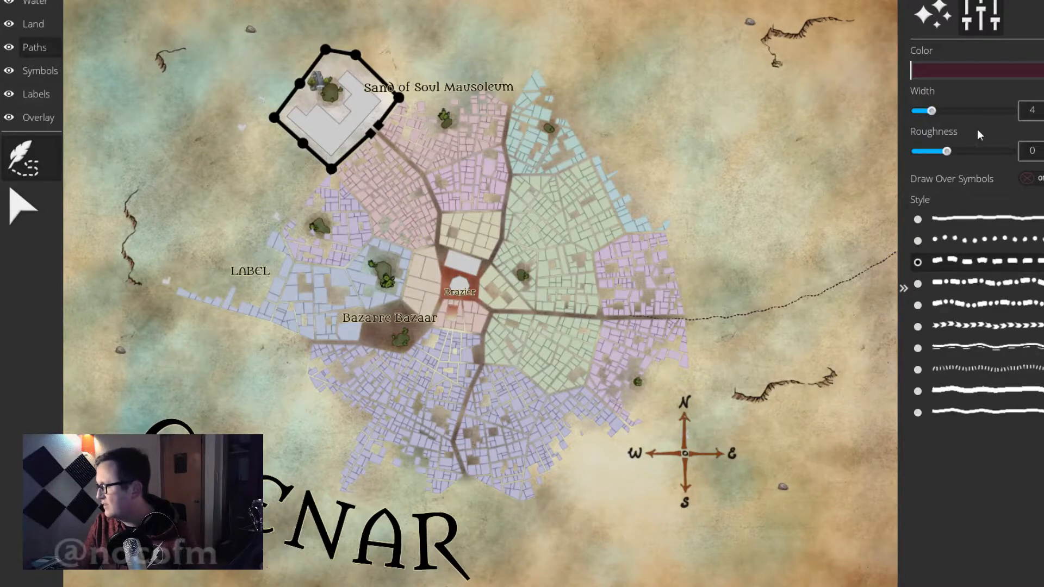
pyautogui.press('Escape')
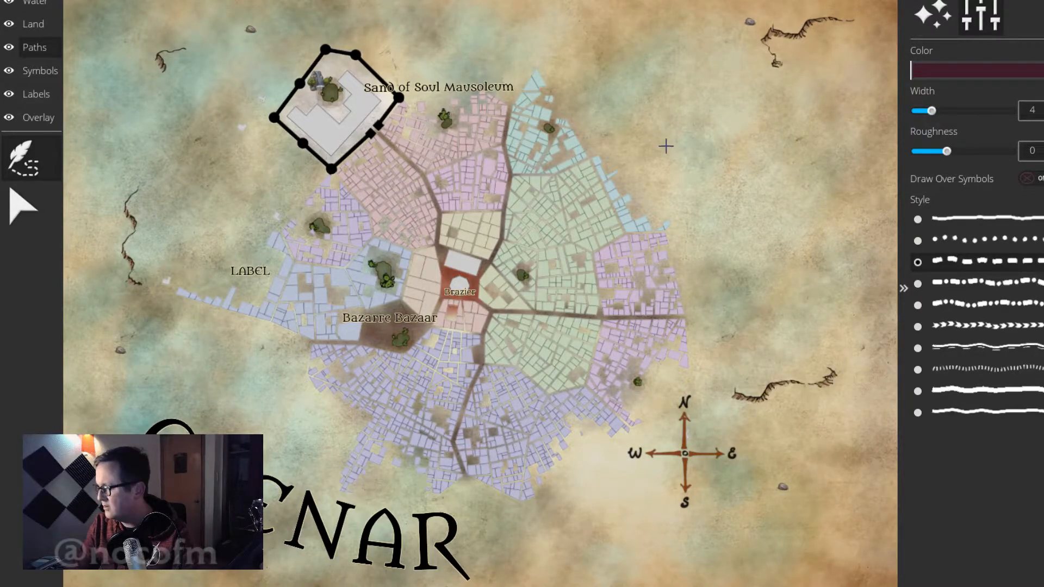
pyautogui.click(684, 312)
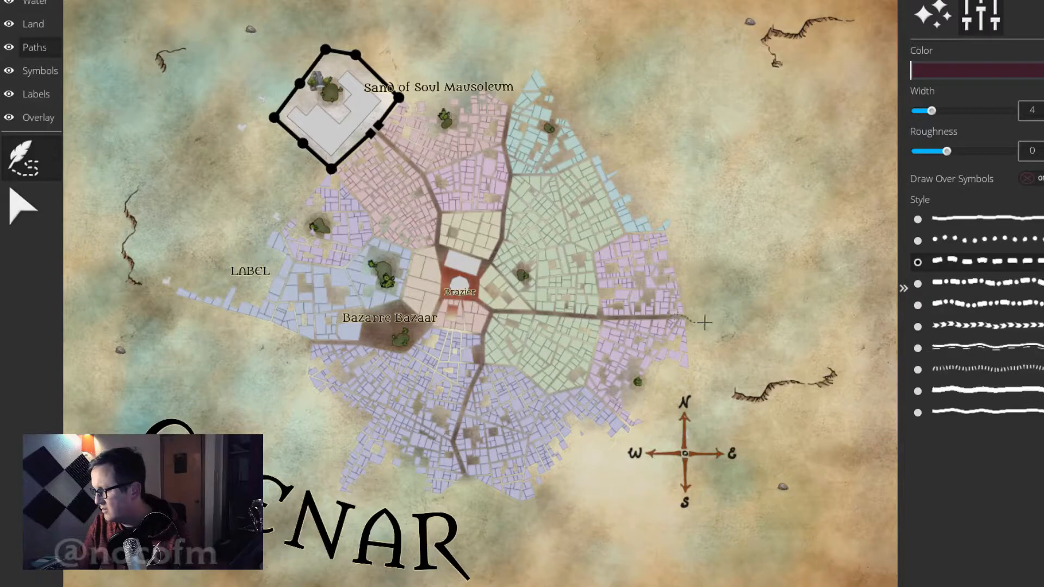
pyautogui.click(895, 303)
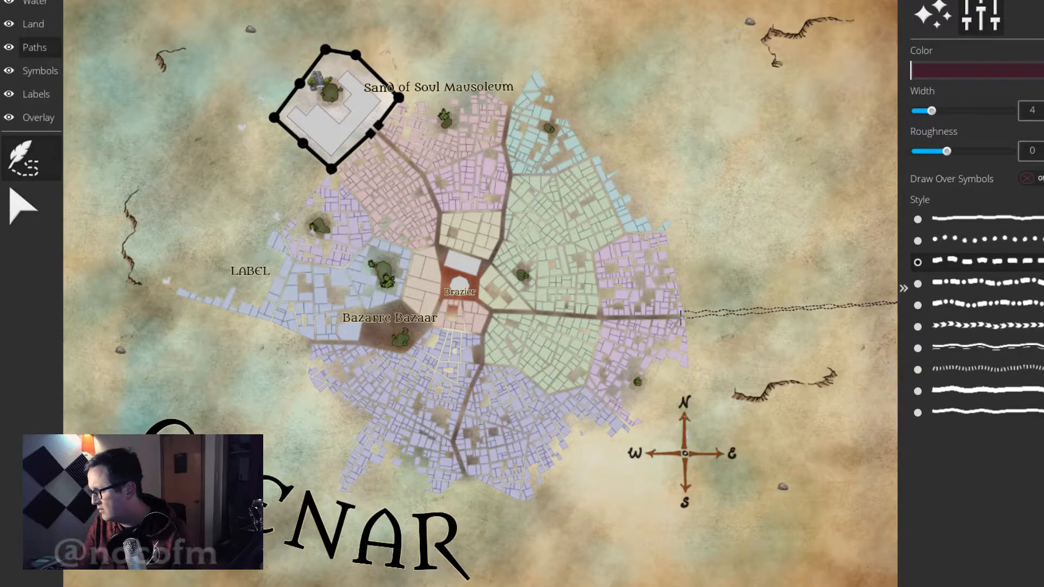
pyautogui.moveTo(684, 312)
pyautogui.mouseDown()
pyautogui.moveTo(776, 361)
pyautogui.moveTo(717, 273)
pyautogui.moveTo(743, 371)
pyautogui.moveTo(732, 330)
pyautogui.moveTo(696, 358)
pyautogui.moveTo(694, 404)
pyautogui.moveTo(805, 372)
pyautogui.moveTo(688, 321)
pyautogui.moveTo(791, 305)
pyautogui.moveTo(793, 396)
pyautogui.mouseUp()
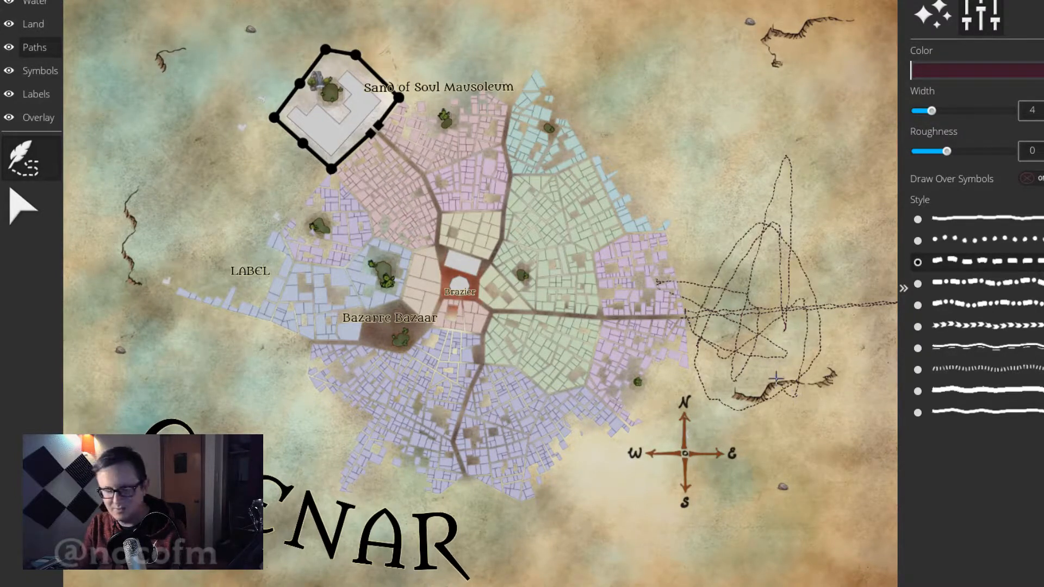
pyautogui.hotkey('ctrl', 'z')
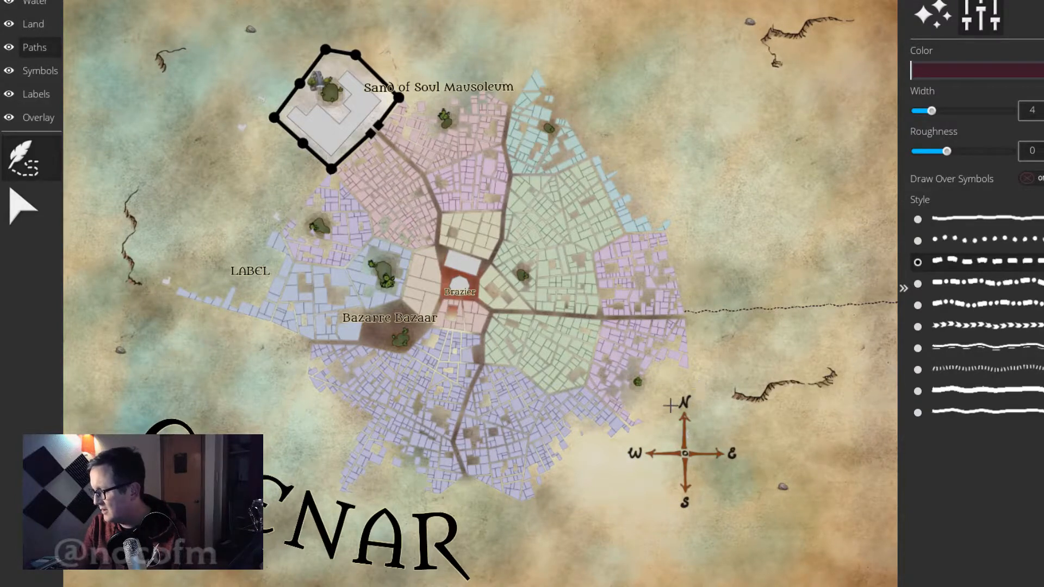
pyautogui.hotkey('ctrl', 'z')
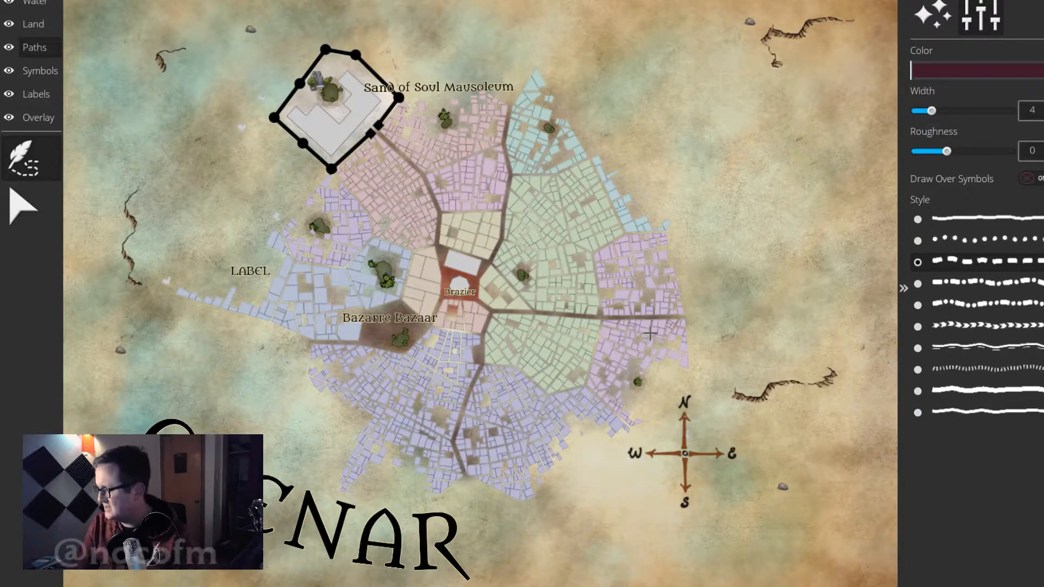
# Draw a dashed road from the end of the city's eastern street, rising gently northeast to the map's east edge.
pyautogui.moveTo(679, 314)
pyautogui.mouseDown()
pyautogui.moveTo(914, 300)
pyautogui.moveTo(902, 303)
pyautogui.moveTo(897, 262)
pyautogui.mouseUp()
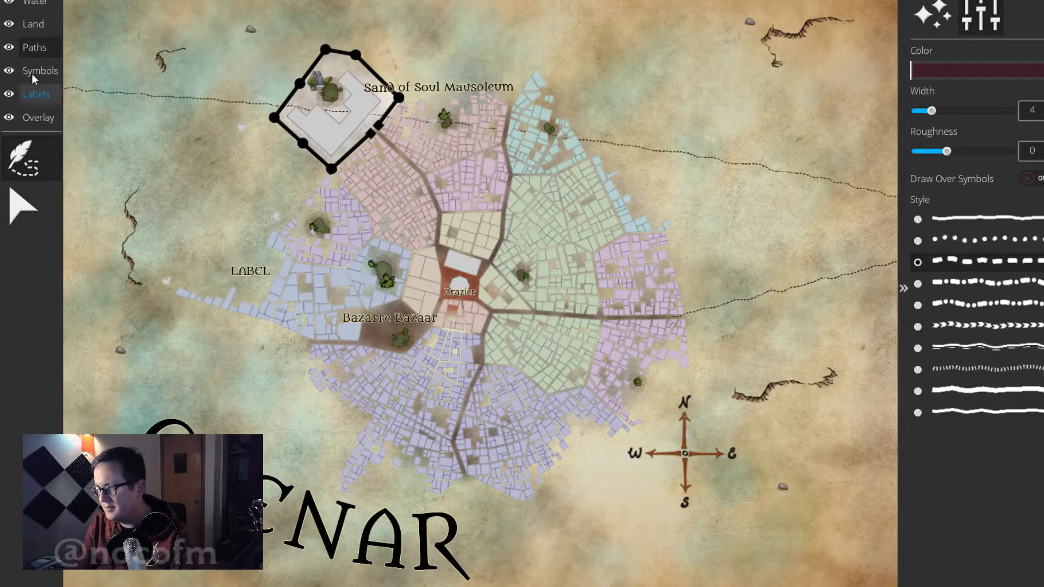
pyautogui.click(40, 3)
pyautogui.click(38, 159)
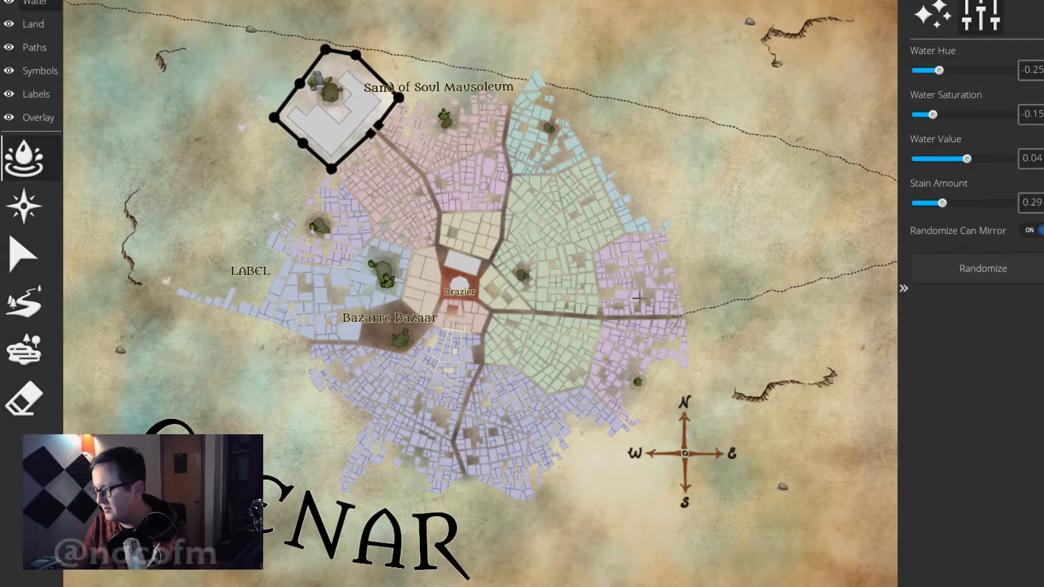
# Undo the latest label moves and text changes, and return to path drawing.
pyautogui.hotkey('ctrl', 'z')
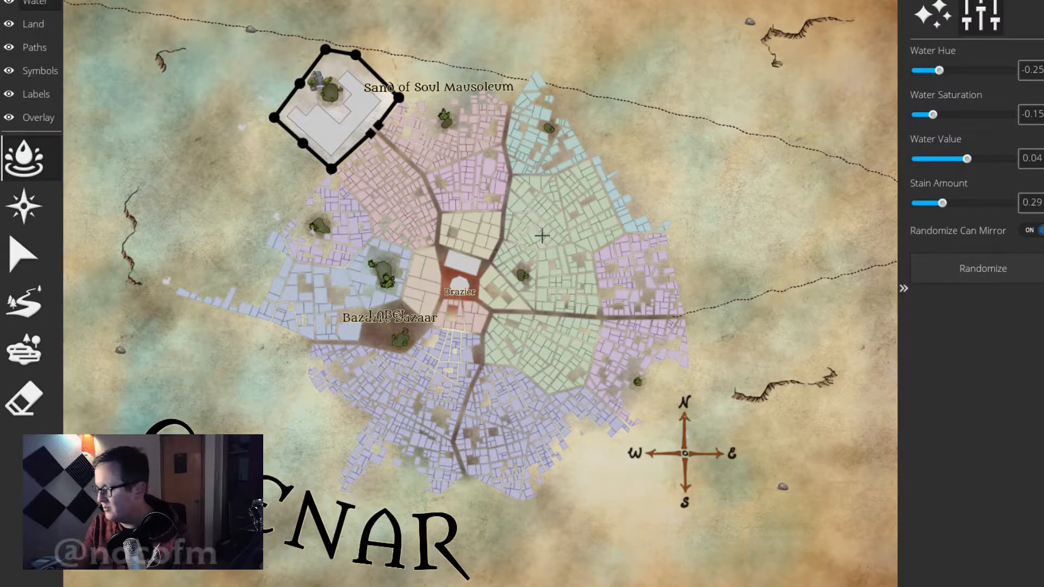
pyautogui.hotkey('ctrl', 'z')
pyautogui.hotkey('ctrl', 'z')
pyautogui.click(34, 48)
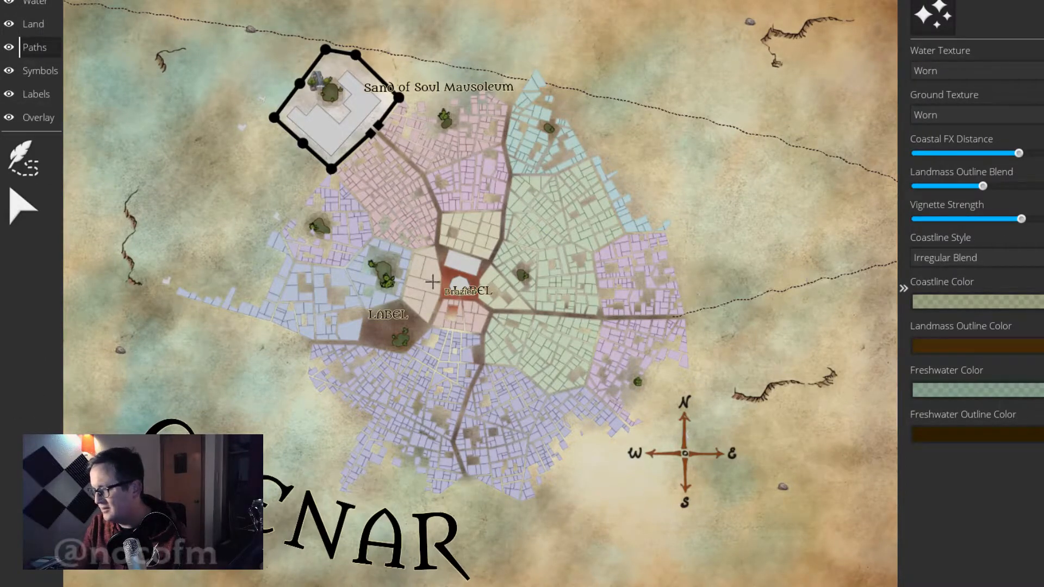
pyautogui.click(2, 177)
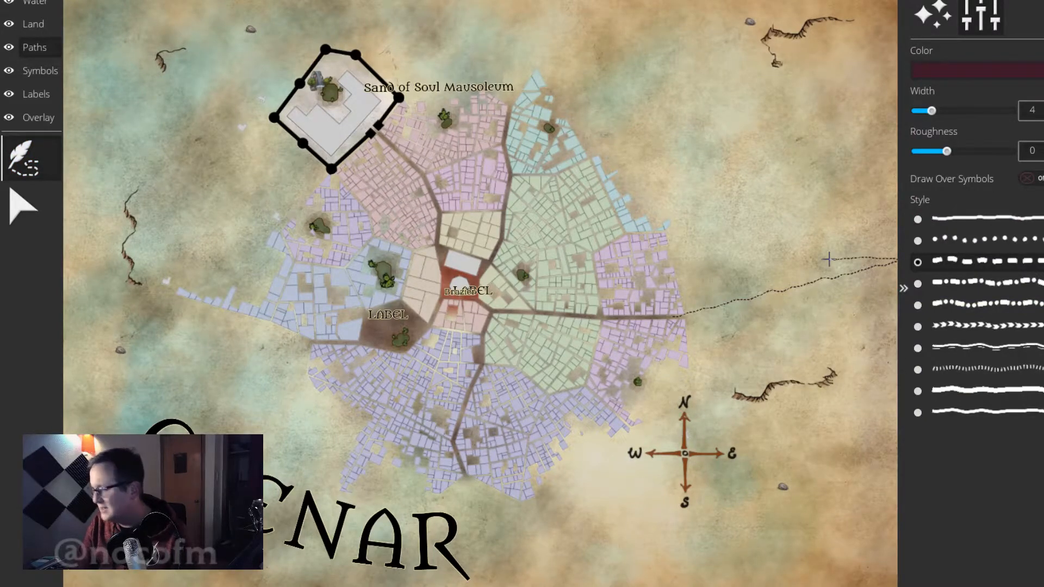
pyautogui.scroll(-3, 827, 260)
pyautogui.scroll(-2, 827, 256)
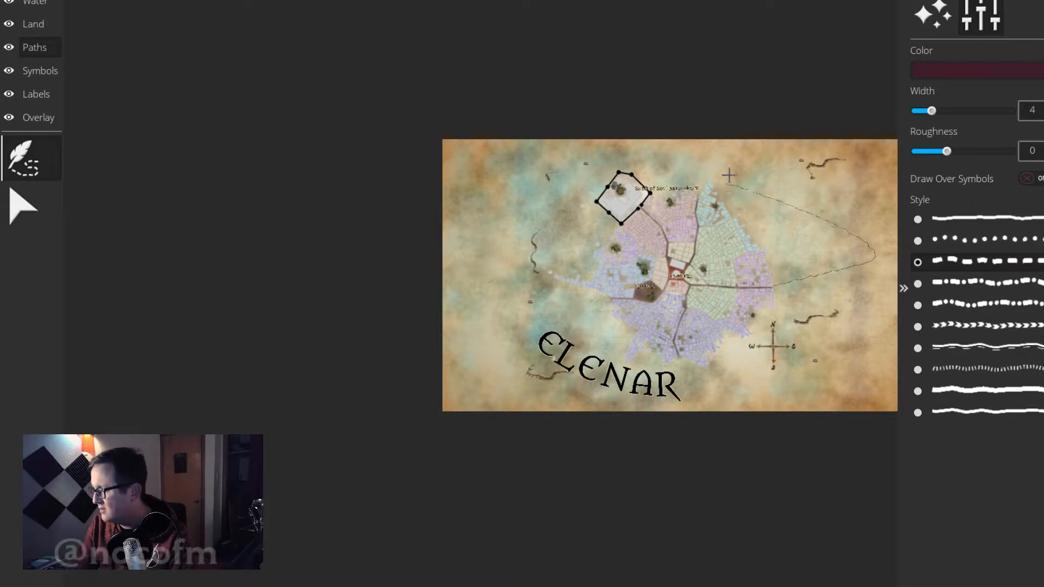
pyautogui.moveTo(592, 131); pyautogui.dragTo(283, 139)
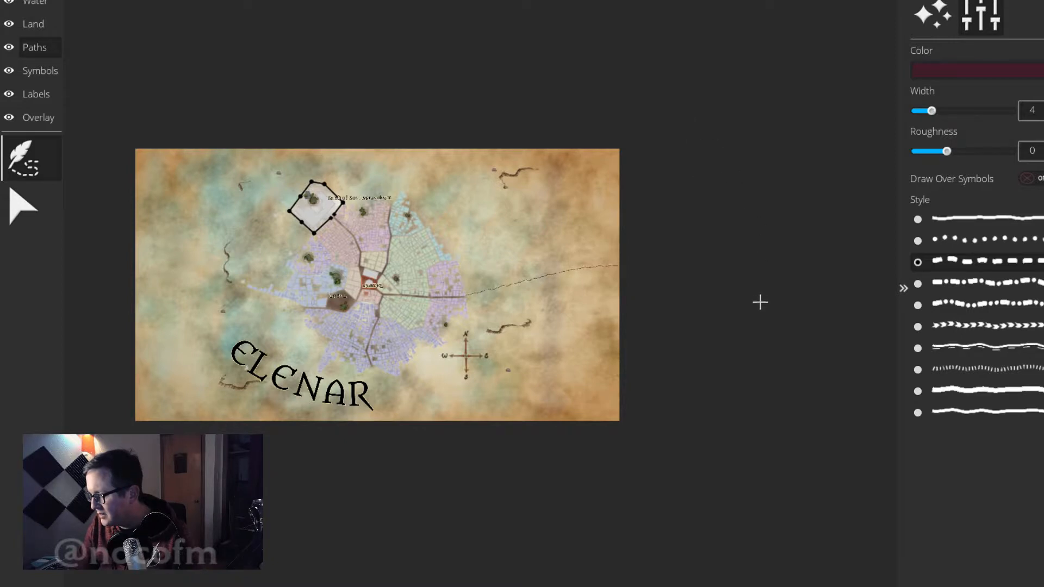
pyautogui.click(23, 208)
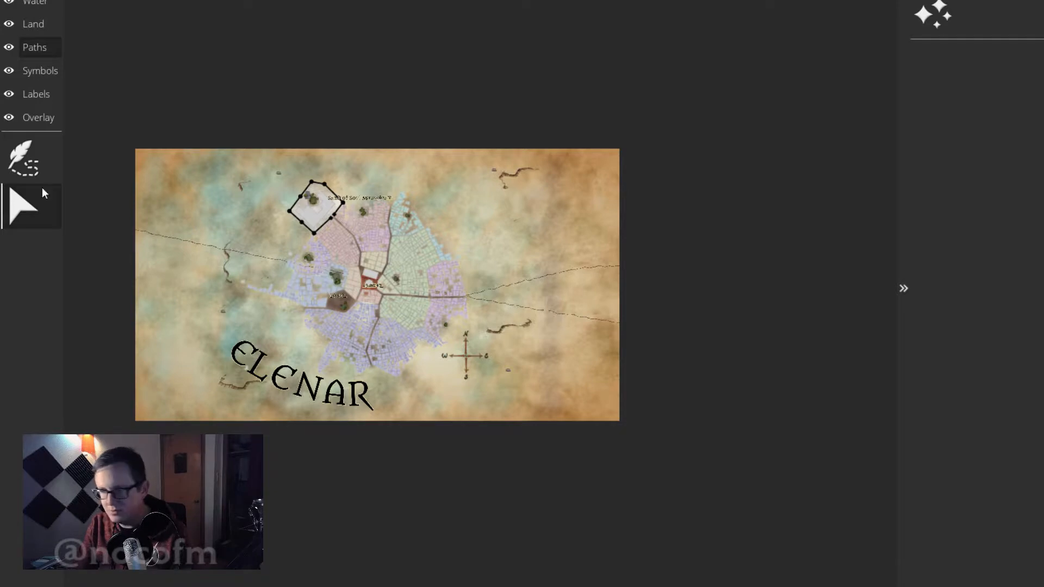
pyautogui.click(23, 157)
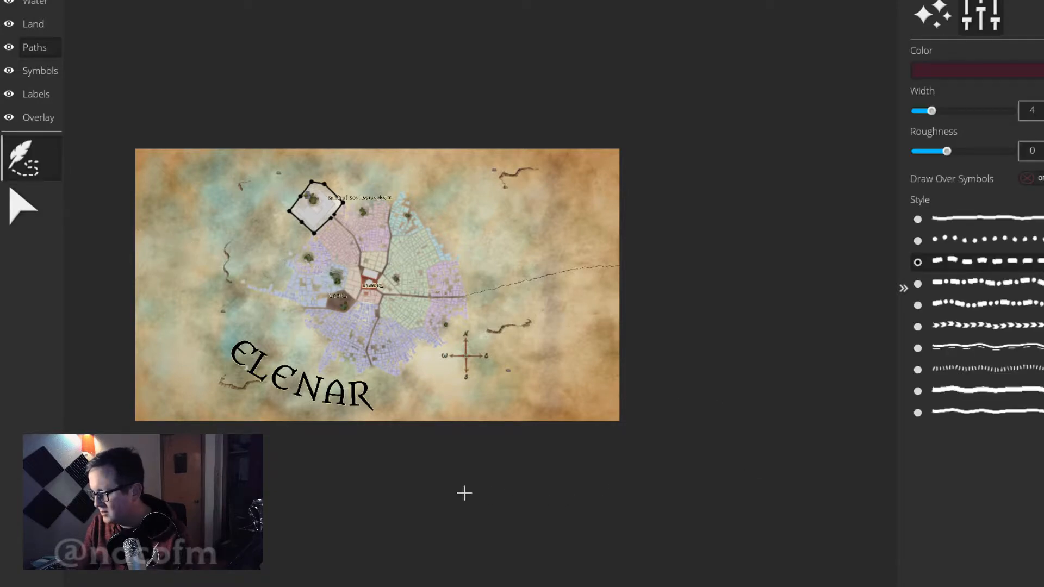
pyautogui.click(38, 211)
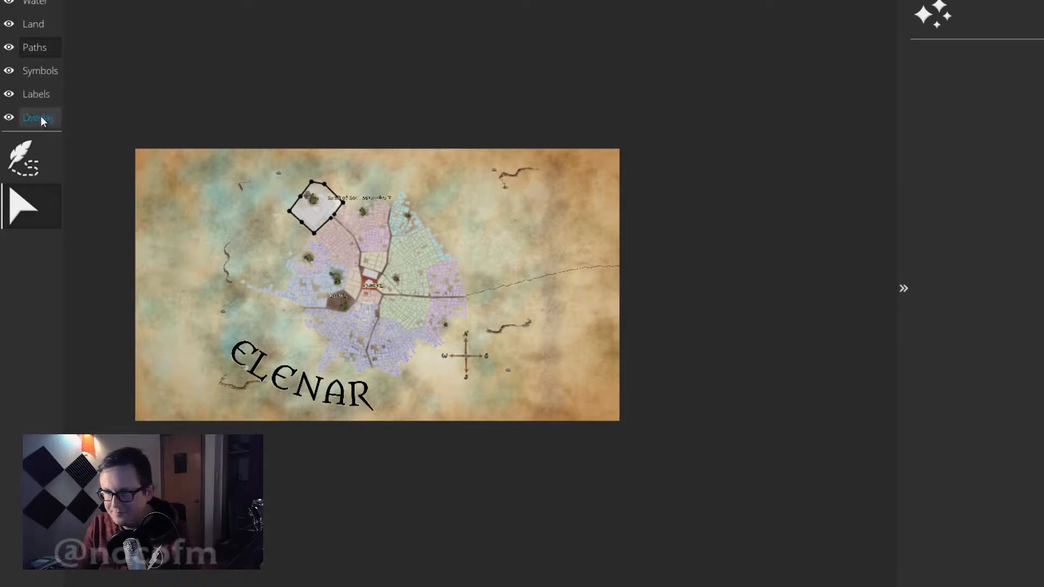
pyautogui.scroll(5, 131, 245)
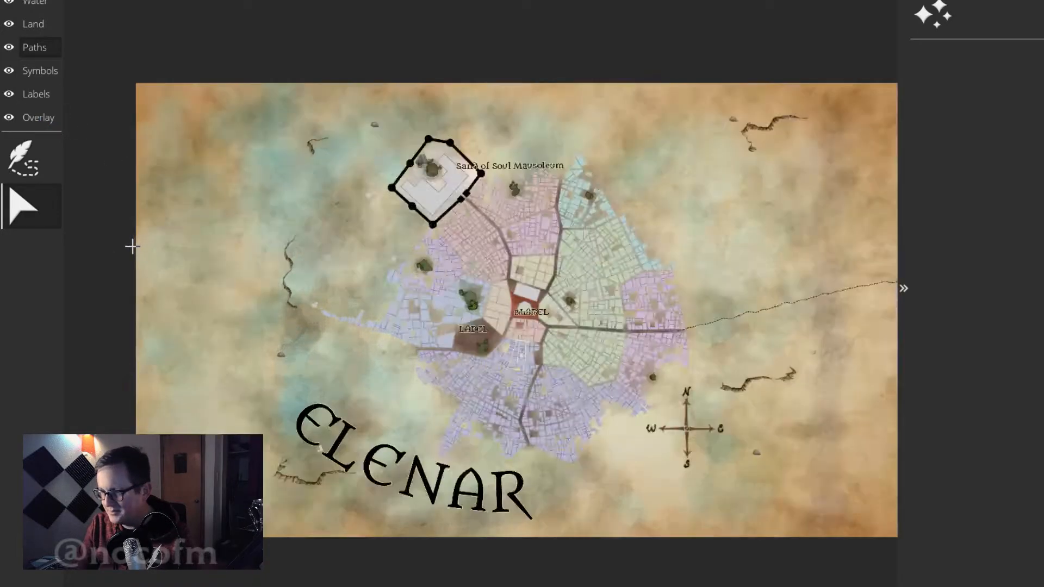
# Move the spare LABEL text off the central Brazier to the empty ground southwest of the city.
pyautogui.scroll(-3, 131, 245)
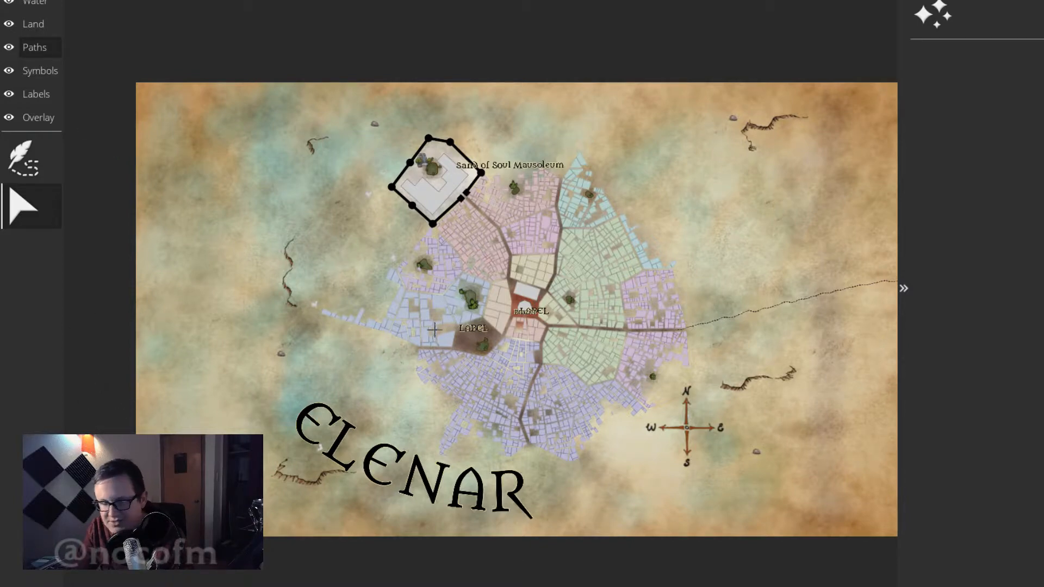
pyautogui.scroll(3, 445, 356)
pyautogui.moveTo(471, 363); pyautogui.dragTo(371, 367)
pyautogui.scroll(-3, 325, 363)
pyautogui.scroll(3, 374, 329)
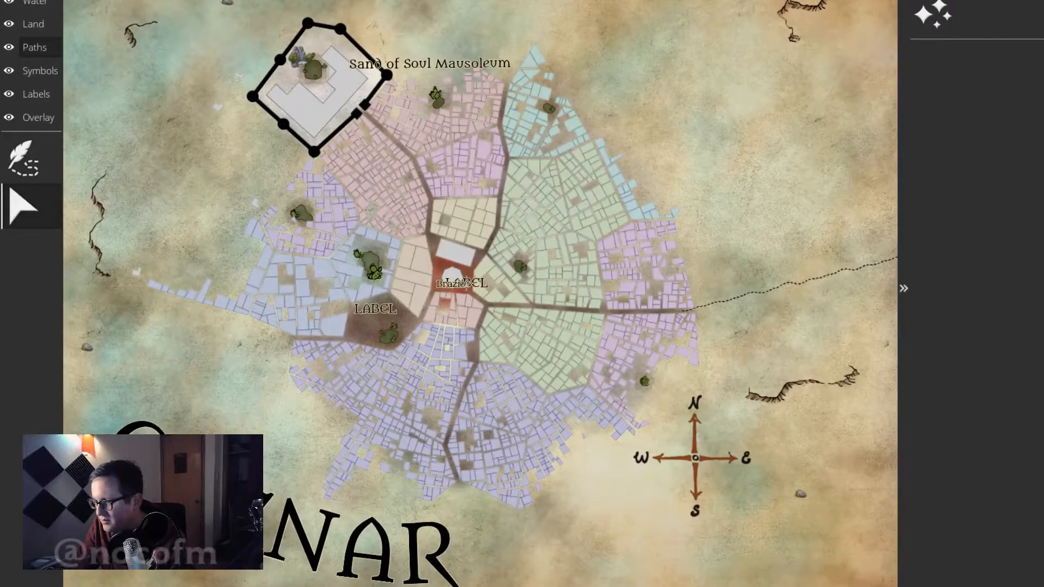
pyautogui.click(22, 116)
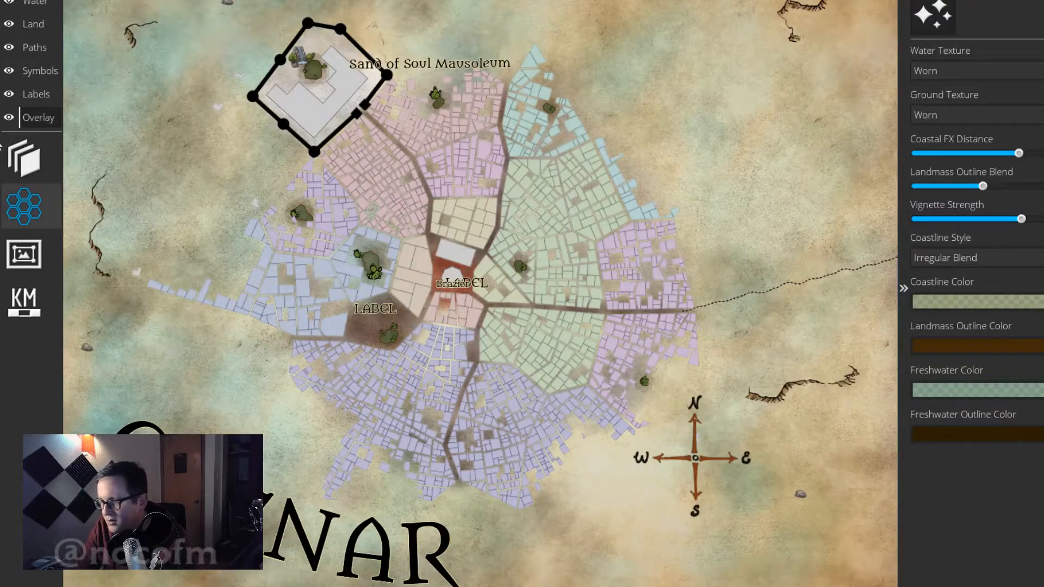
pyautogui.click(34, 95)
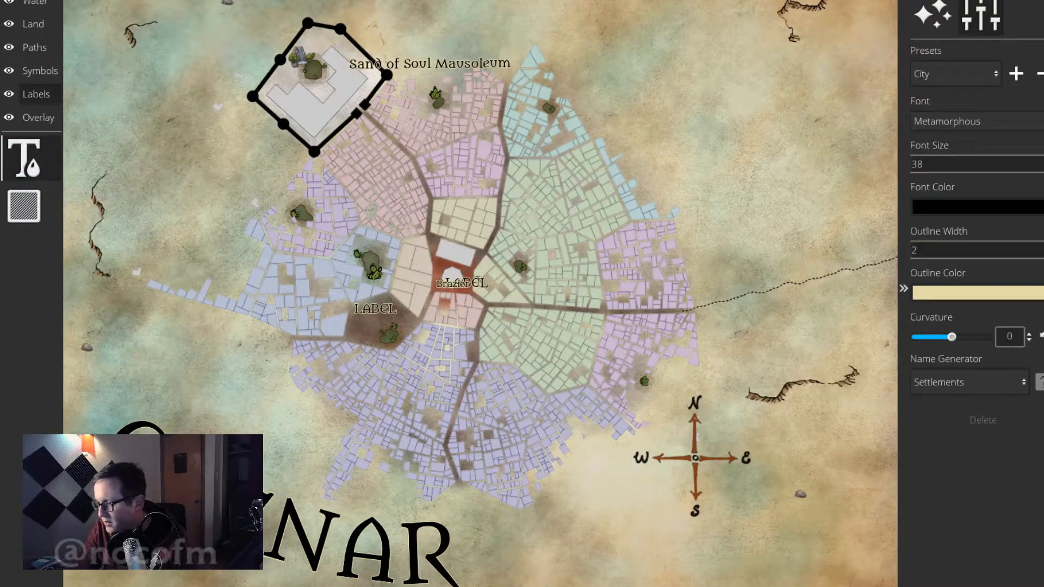
pyautogui.click(478, 281)
pyautogui.moveTo(428, 285); pyautogui.dragTo(280, 428)
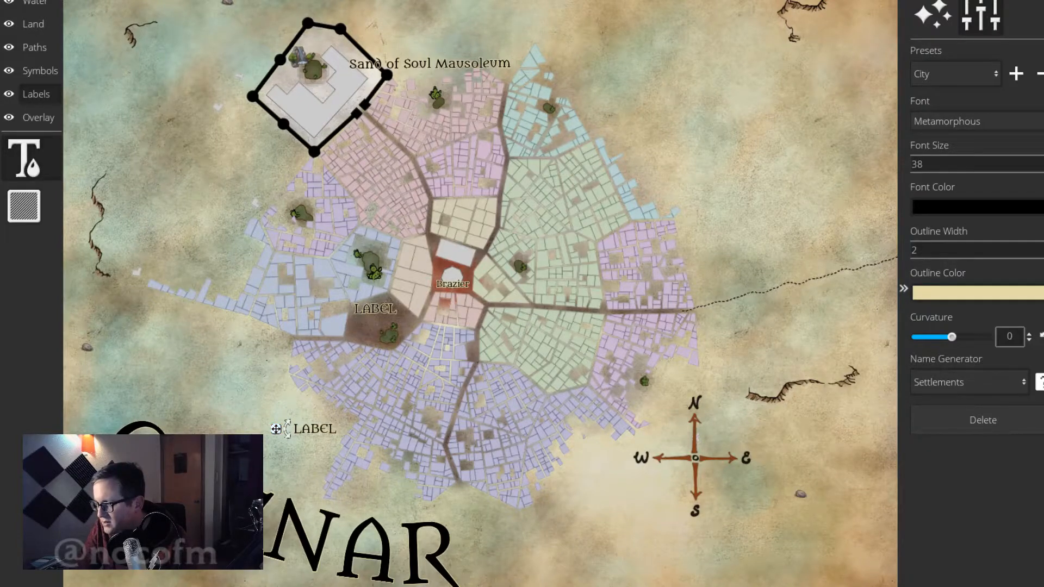
# Rename the placeholder label on the brown district west of the Brazier as "Bazarre Bazaar".
pyautogui.click(370, 309)
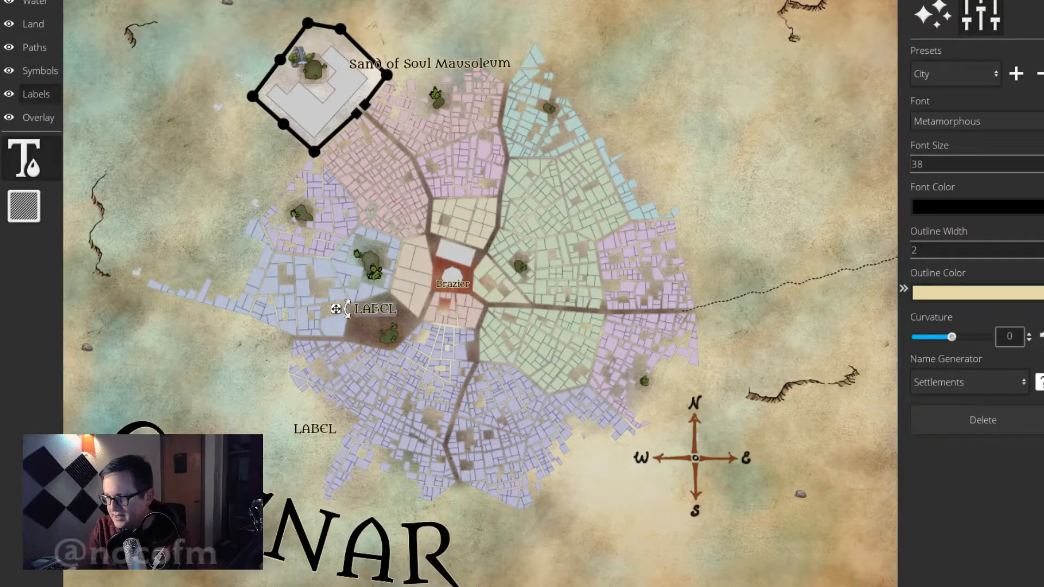
pyautogui.write('Ba')
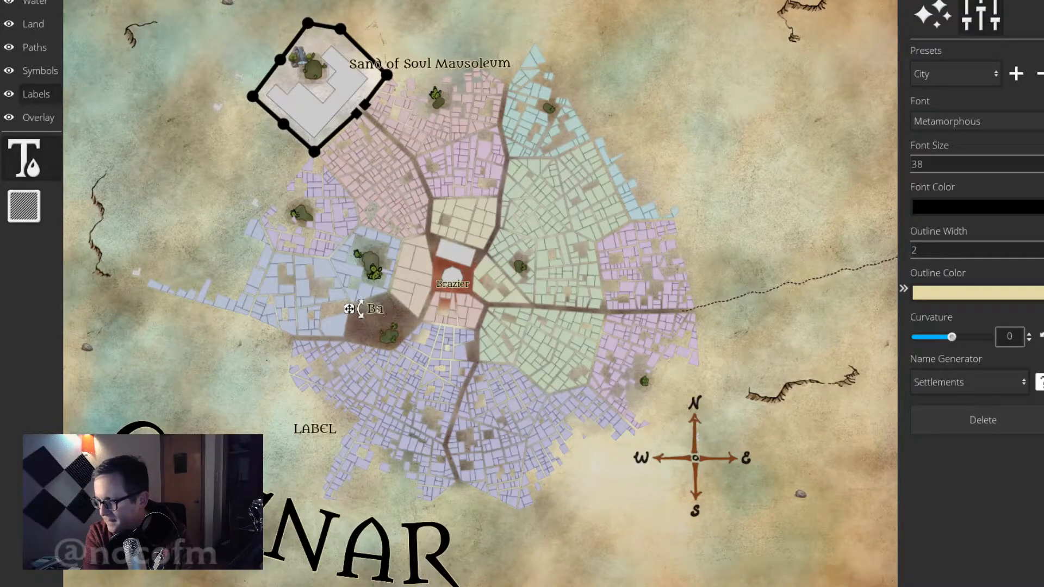
pyautogui.write('zarre Ba')
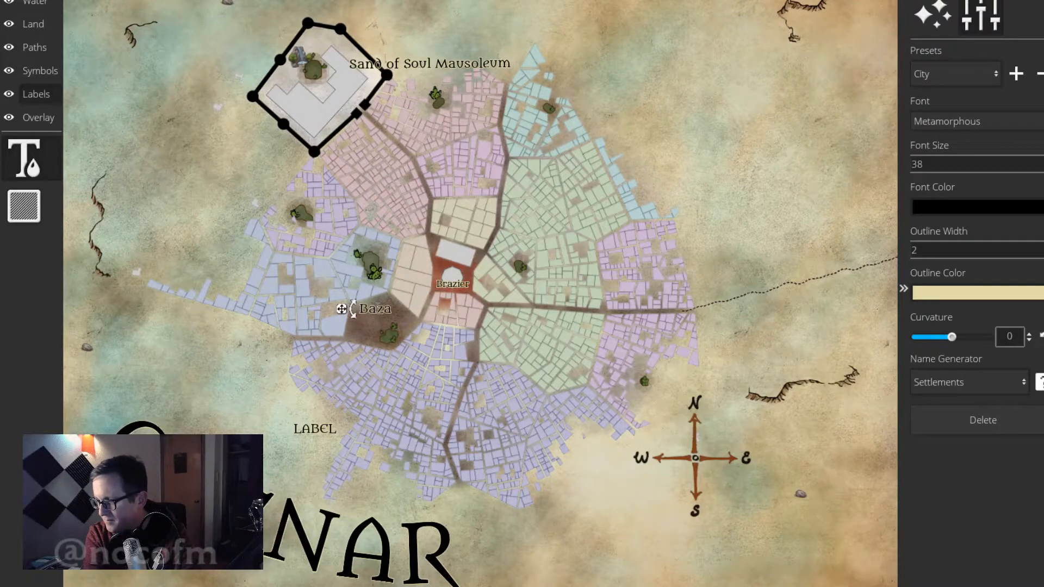
pyautogui.write('zaar')
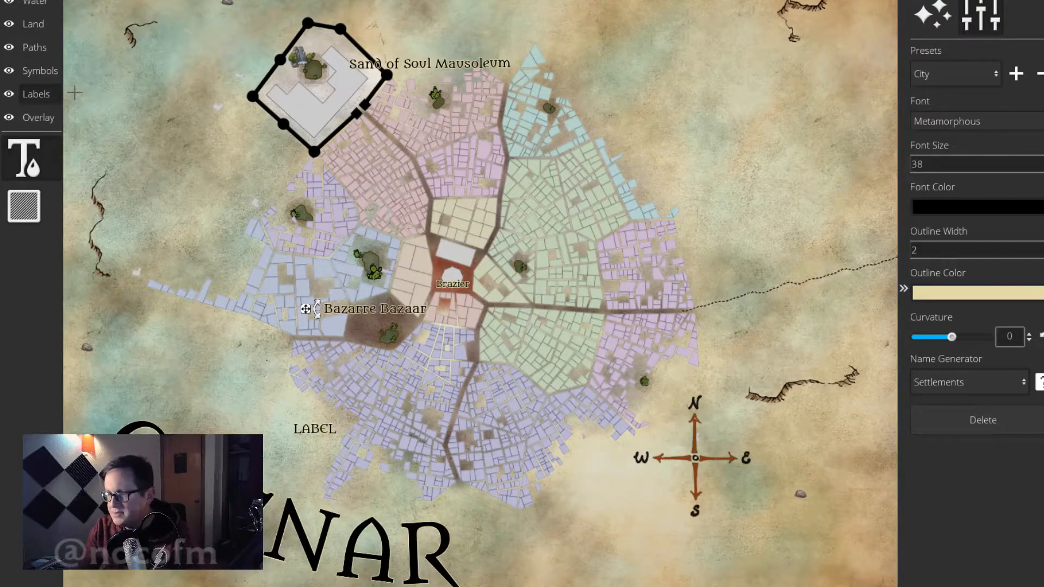
# Nudge the spare LABEL text slightly up and to the west beside the city's southwestern edge.
pyautogui.click(28, 163)
pyautogui.click(294, 419)
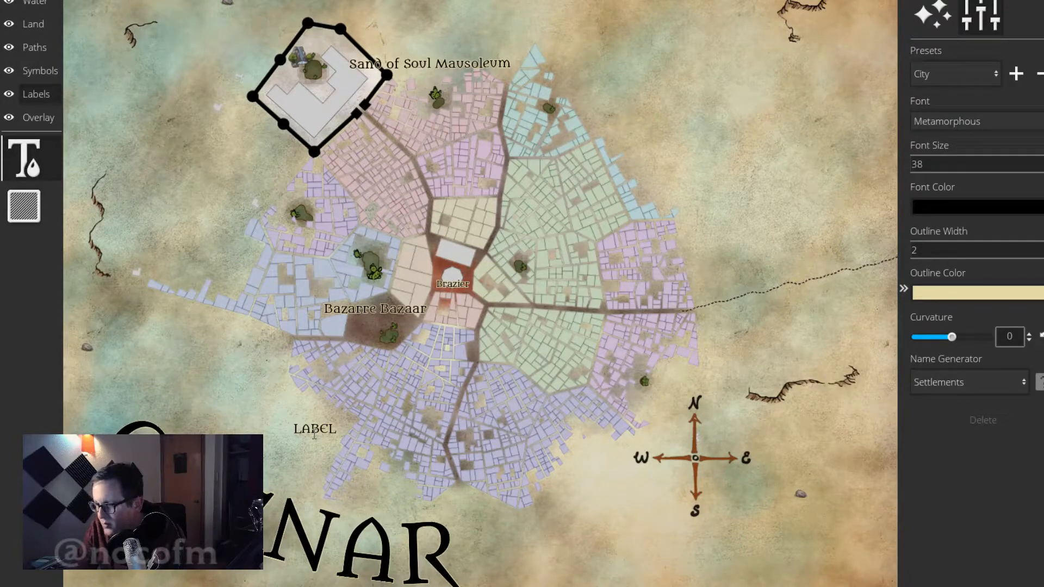
pyautogui.click(314, 430)
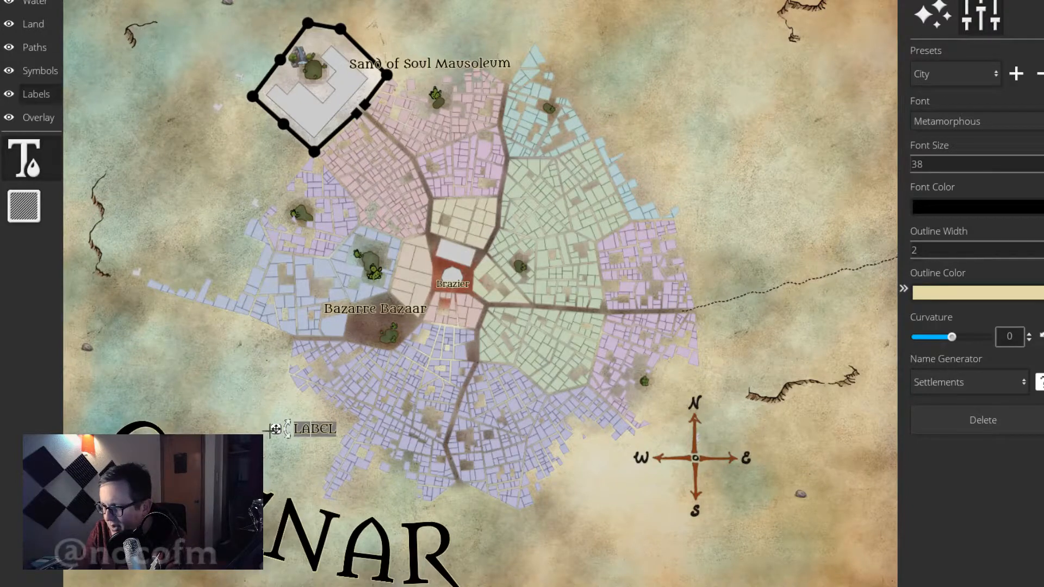
pyautogui.moveTo(276, 430)
pyautogui.mouseDown()
pyautogui.moveTo(249, 426)
pyautogui.moveTo(235, 408)
pyautogui.moveTo(271, 428)
pyautogui.moveTo(246, 428)
pyautogui.moveTo(264, 425)
pyautogui.mouseUp()
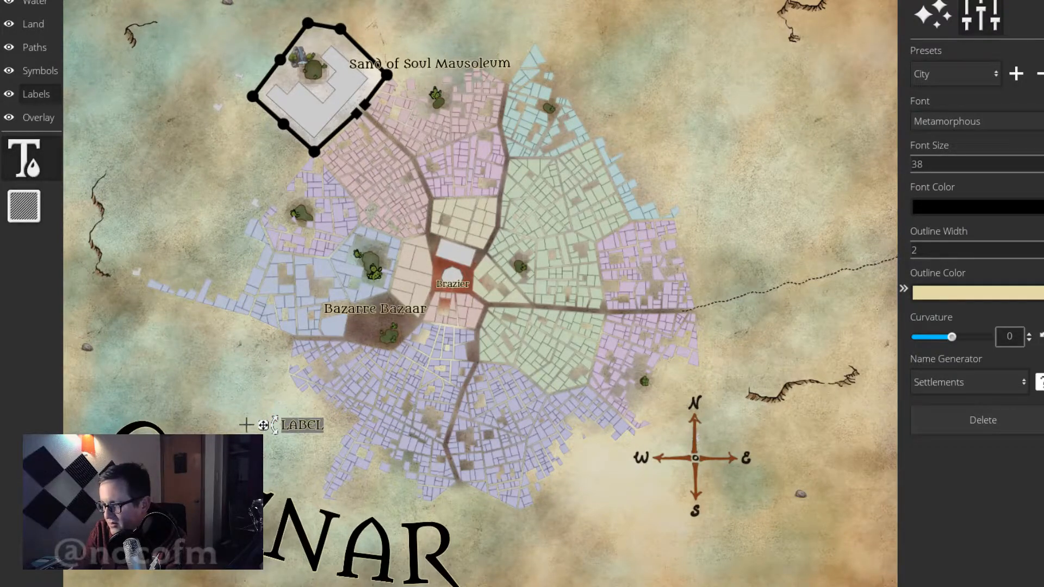
pyautogui.moveTo(263, 426); pyautogui.dragTo(272, 424)
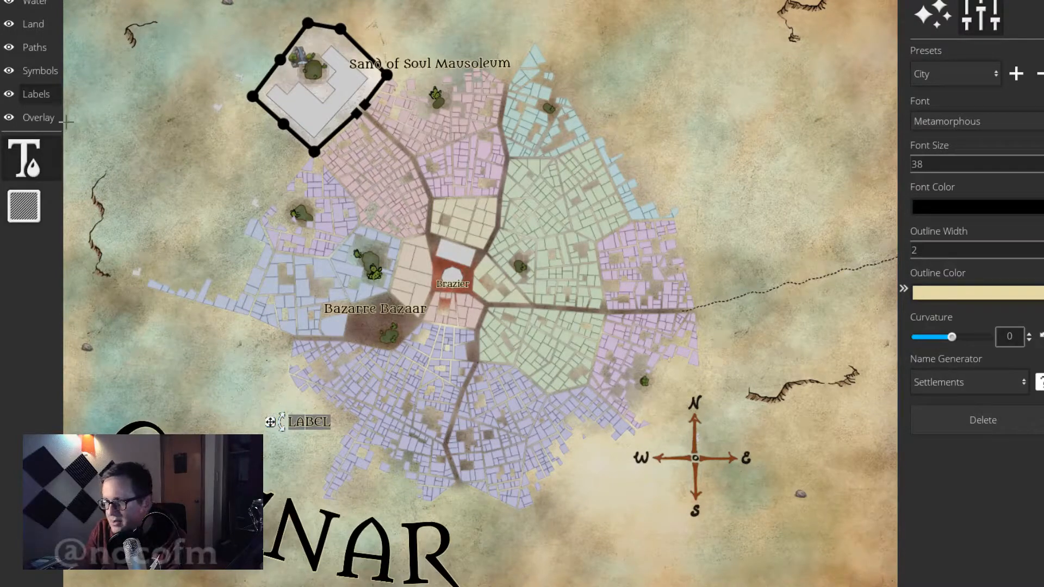
# Paint faint dark shading around the small pale symbols west of the city, using the textured land brush at size 105 and opacity 0.1.
pyautogui.click(45, 20)
pyautogui.click(21, 209)
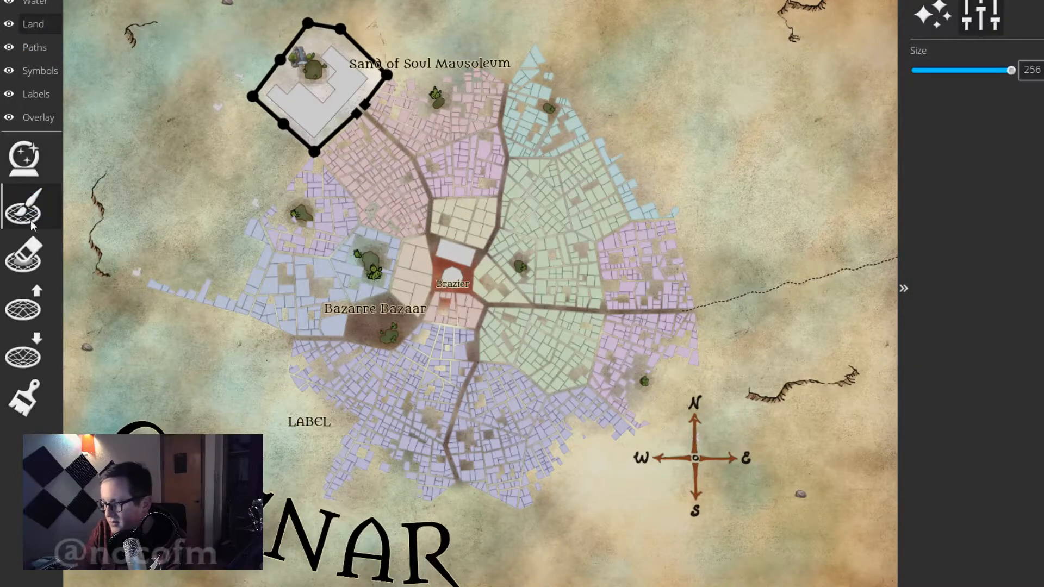
pyautogui.click(24, 158)
pyautogui.click(21, 414)
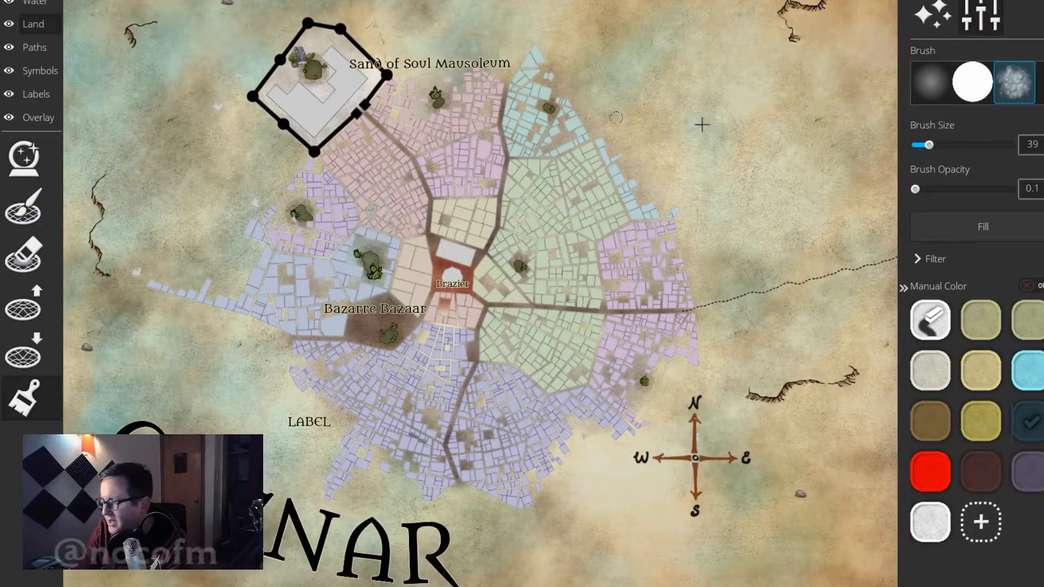
pyautogui.moveTo(929, 145); pyautogui.dragTo(954, 145)
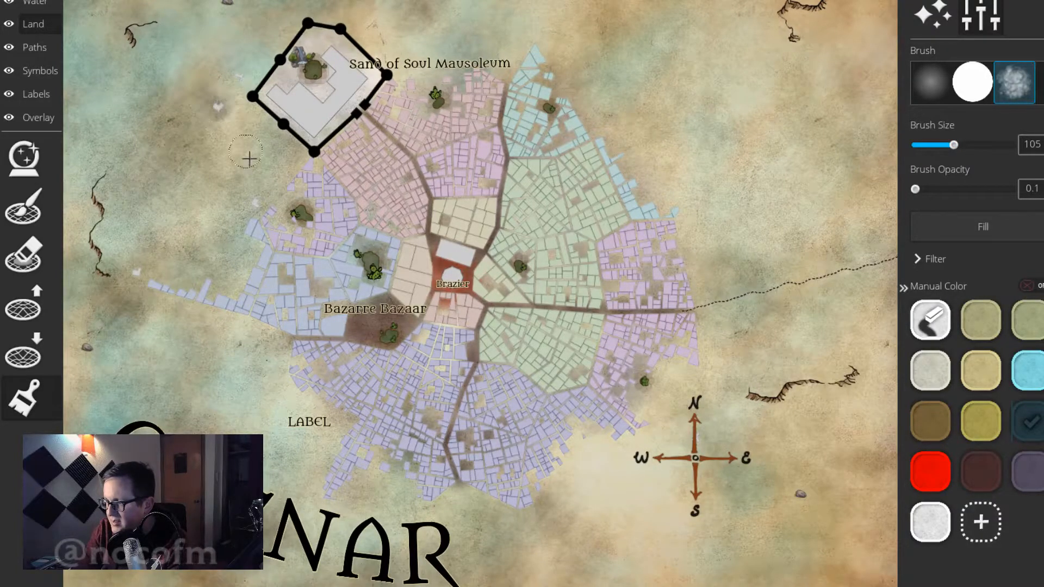
pyautogui.click(240, 76)
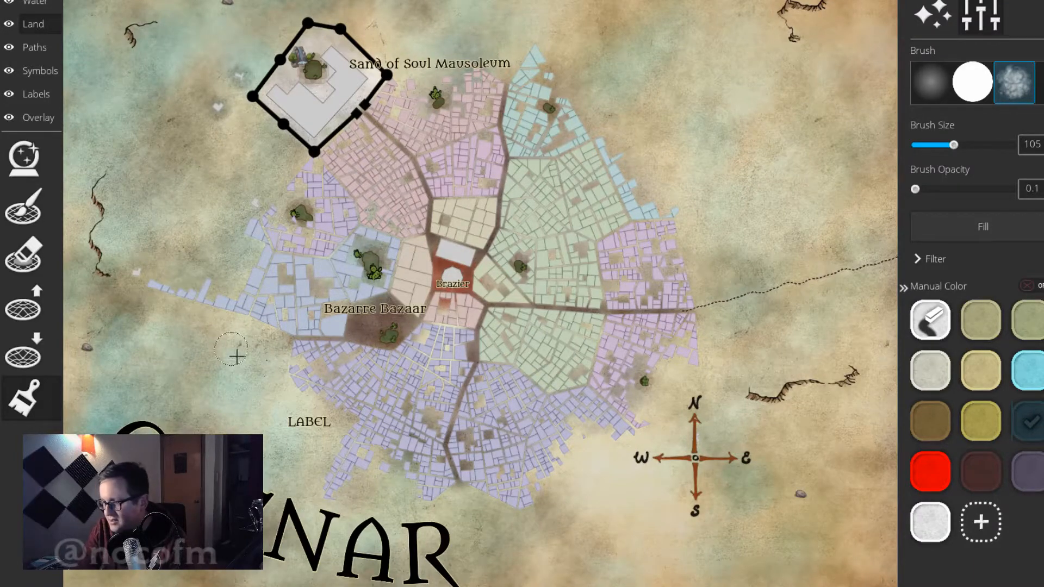
pyautogui.press('[')
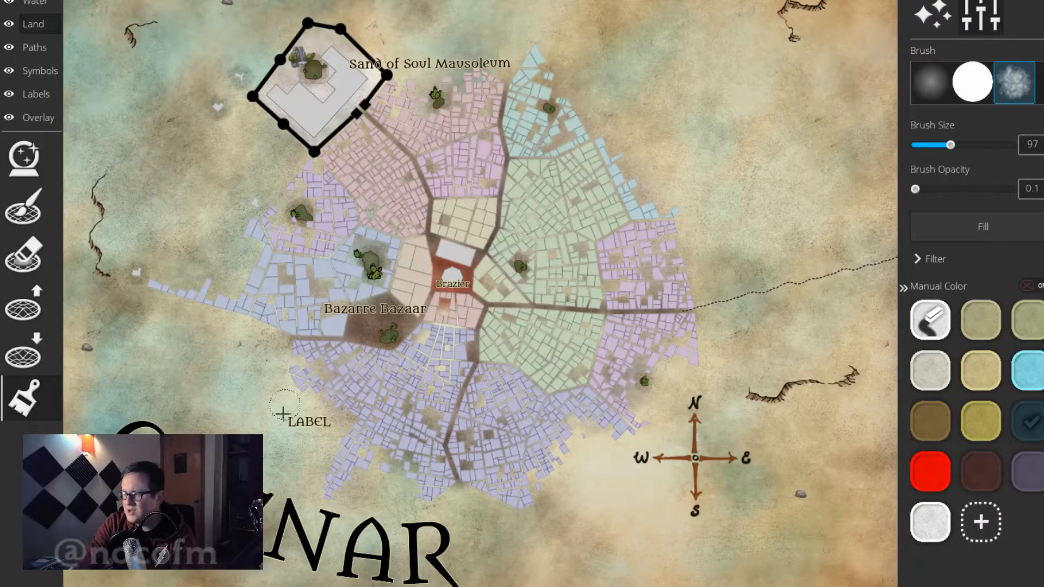
# Rename the spare label southwest of the city as "Addax", removing the stray duplicate label and adjusting its position slightly.
pyautogui.click(34, 94)
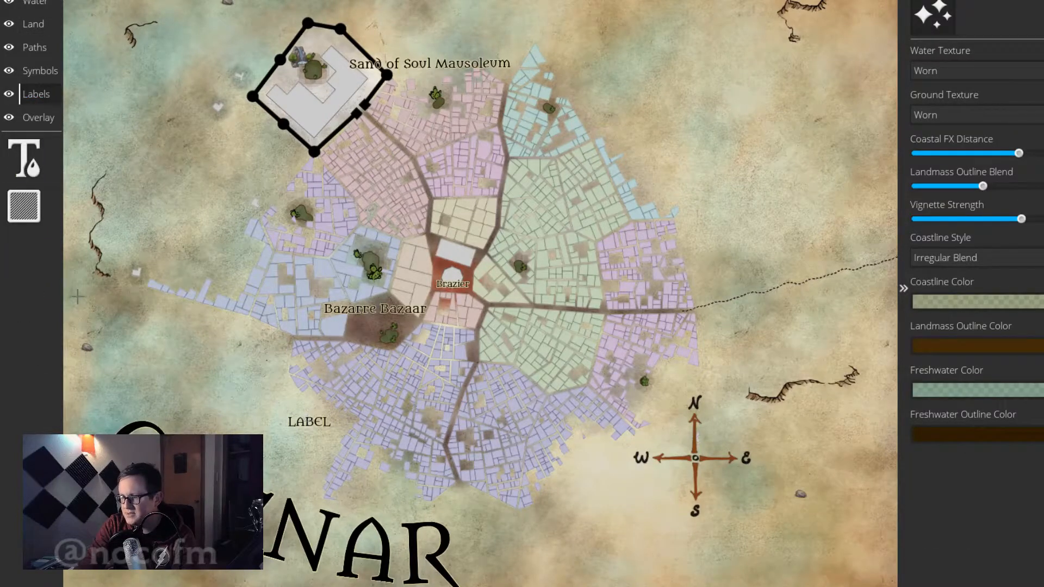
pyautogui.click(32, 156)
pyautogui.click(282, 422)
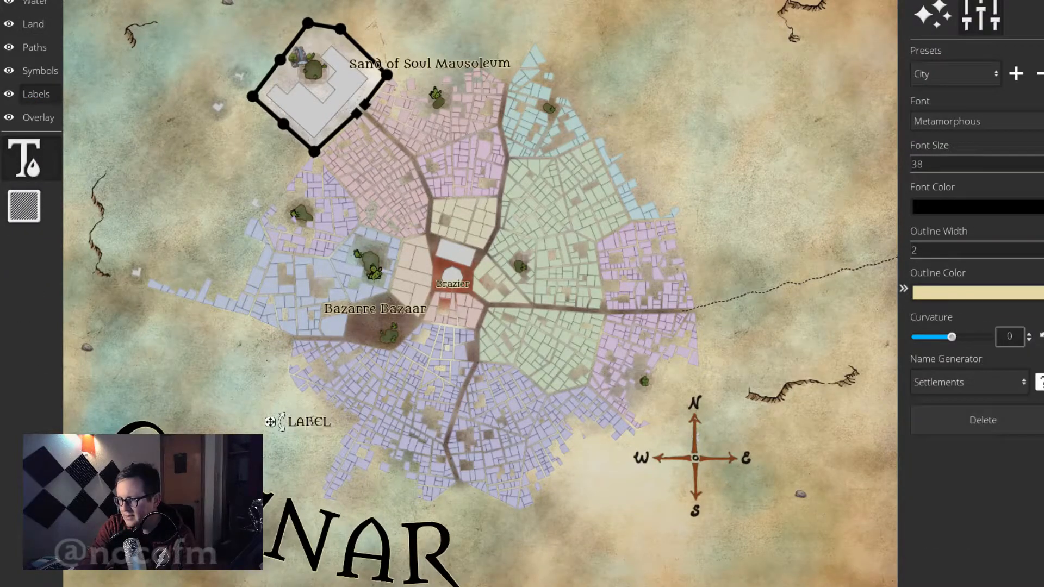
pyautogui.doubleClick(311, 422)
pyautogui.doubleClick(309, 422)
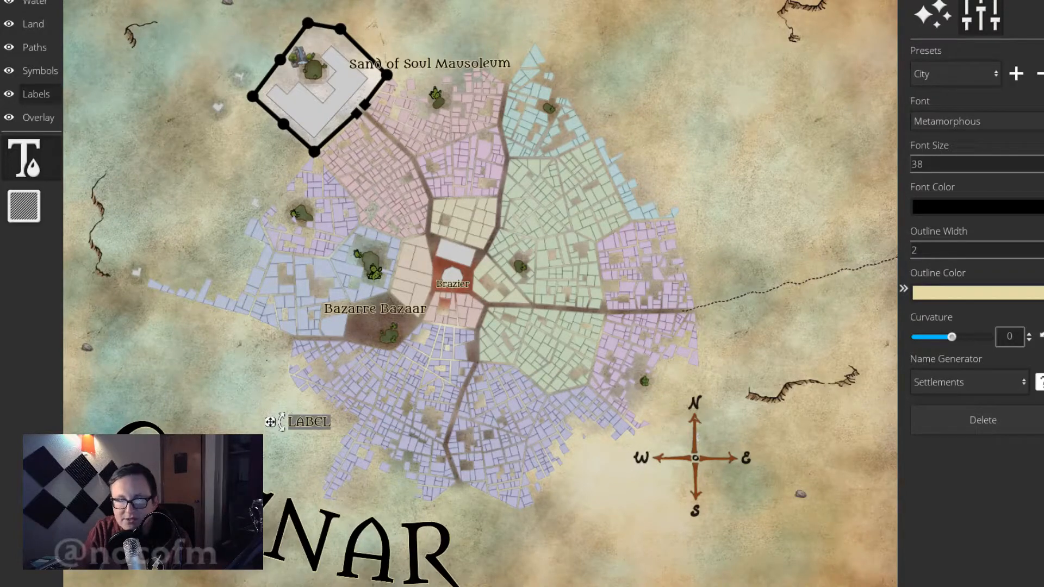
pyautogui.click(305, 421)
pyautogui.click(305, 421)
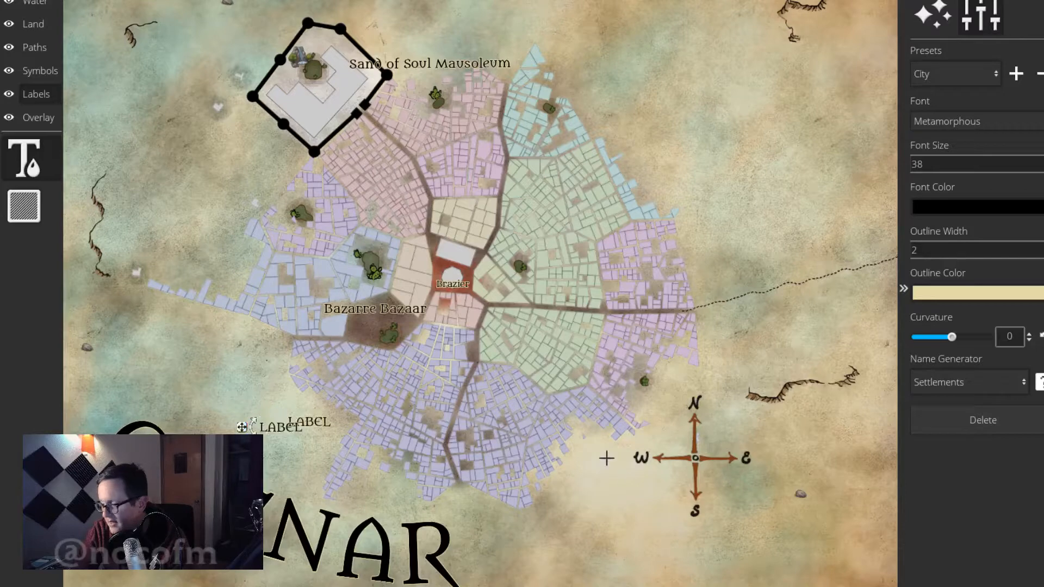
pyautogui.click(940, 429)
pyautogui.doubleClick(320, 422)
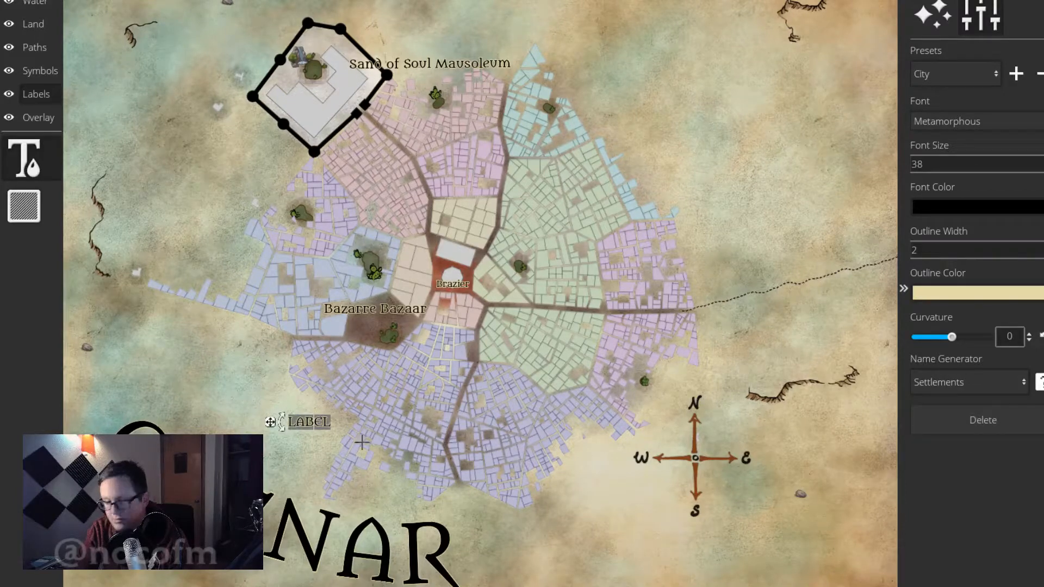
pyautogui.write('Addax')
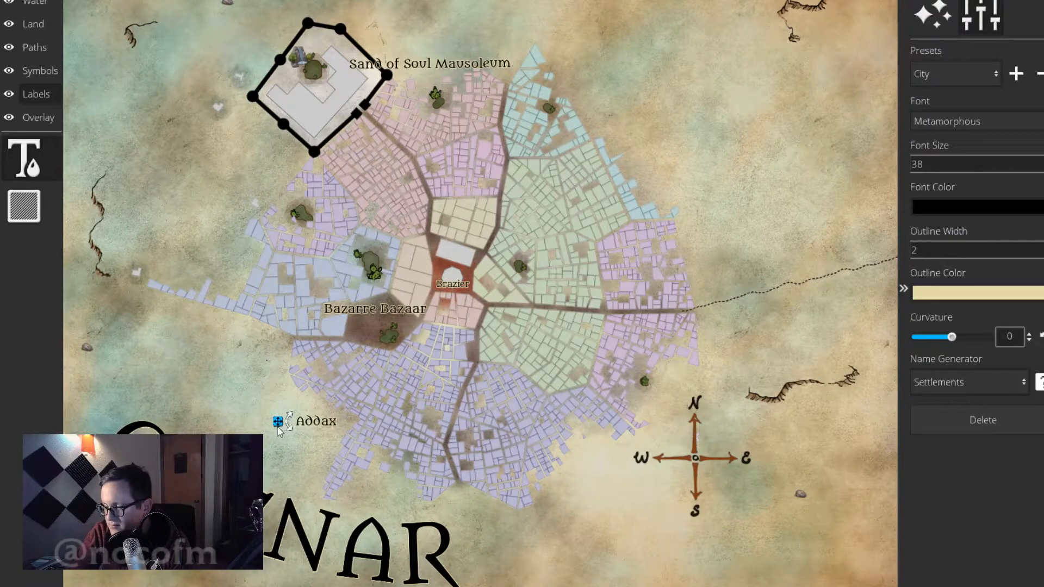
pyautogui.moveTo(272, 425)
pyautogui.mouseDown()
pyautogui.moveTo(245, 422)
pyautogui.moveTo(272, 421)
pyautogui.mouseUp()
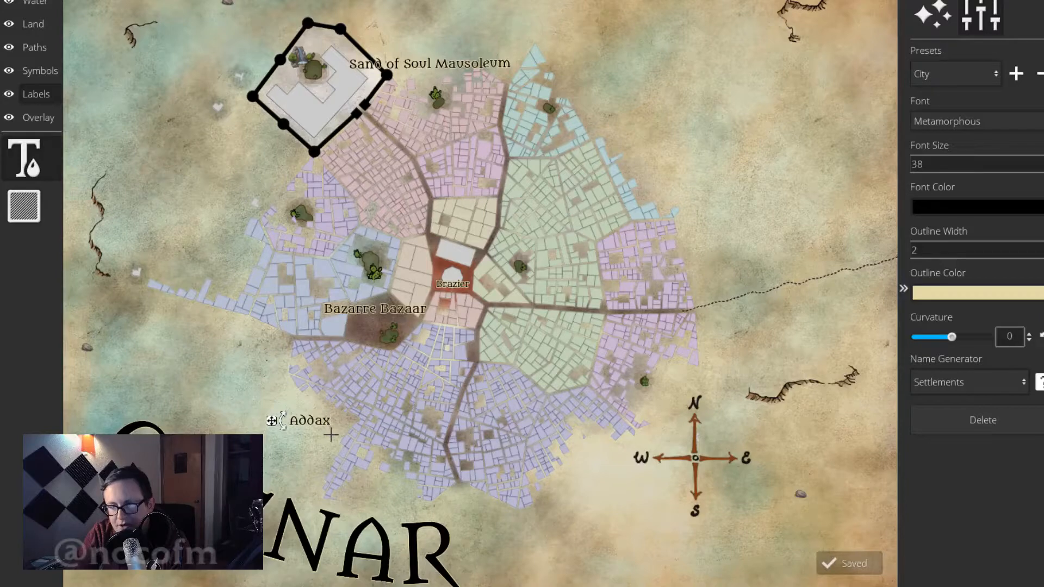
# Try extending the Addax label with the word "Index", and remove the added word.
pyautogui.click(331, 421)
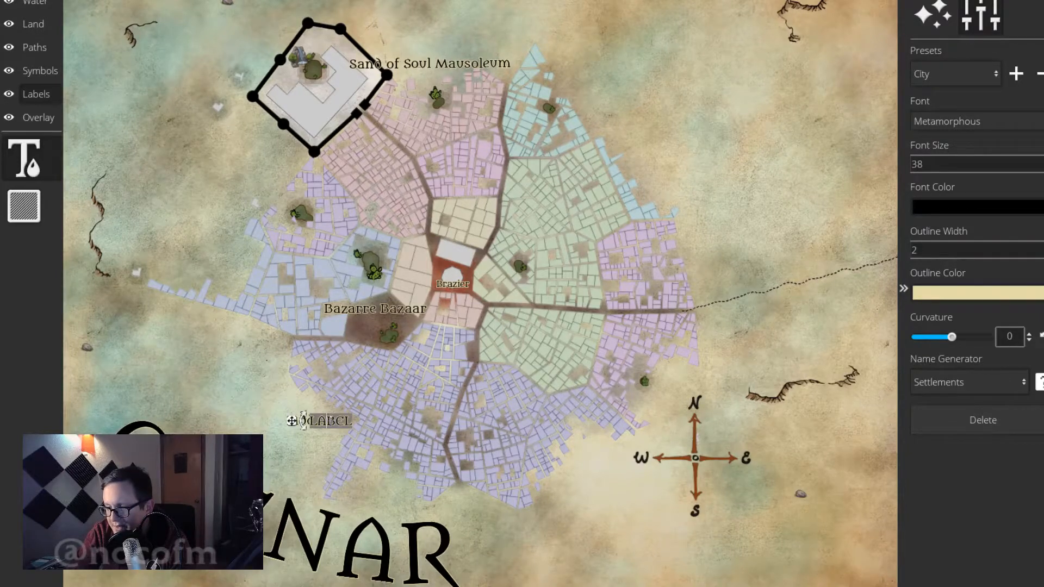
pyautogui.click(977, 432)
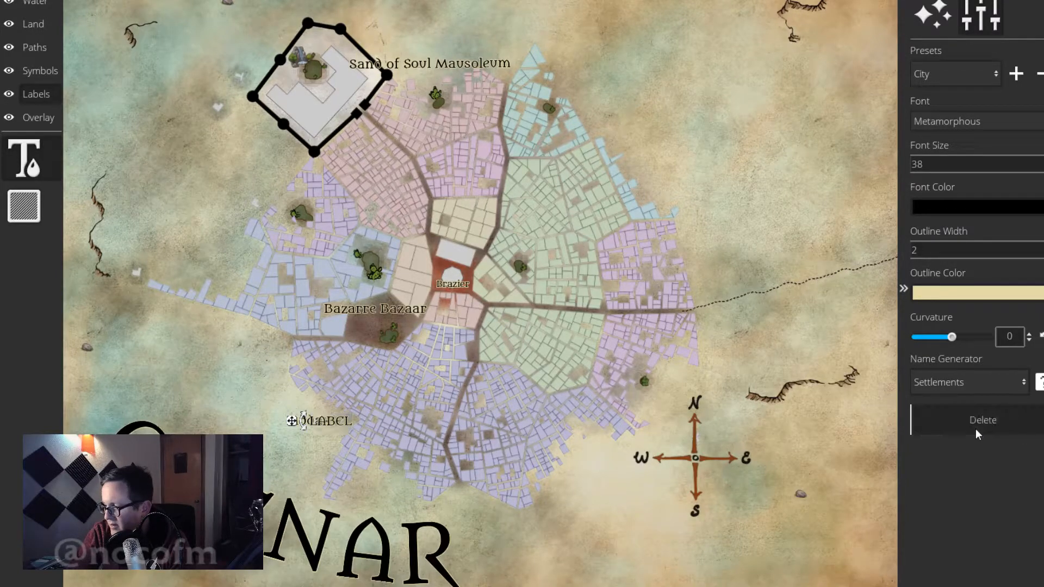
pyautogui.click(331, 422)
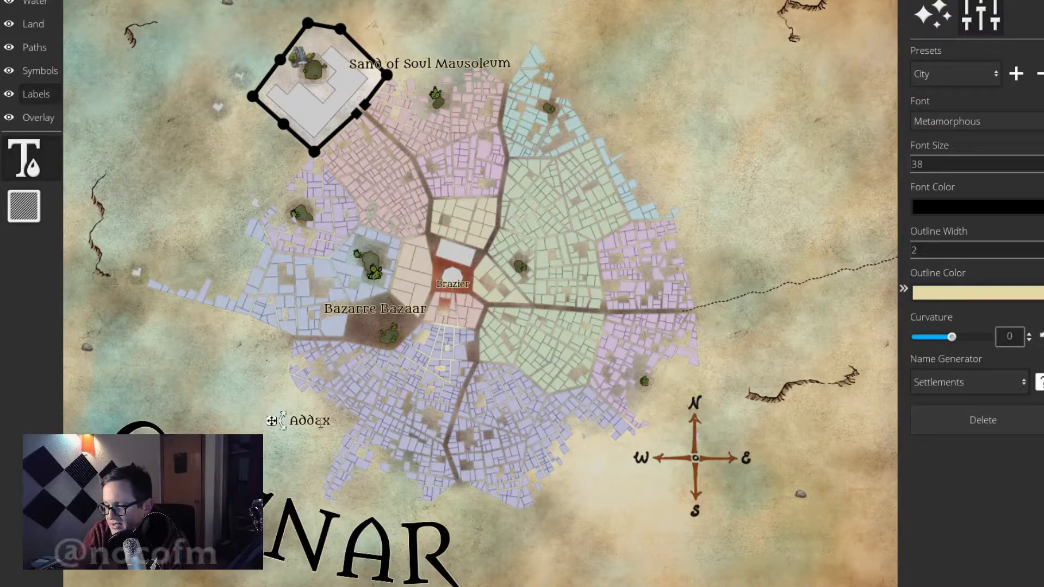
pyautogui.moveTo(325, 421); pyautogui.dragTo(331, 423)
pyautogui.click(330, 423)
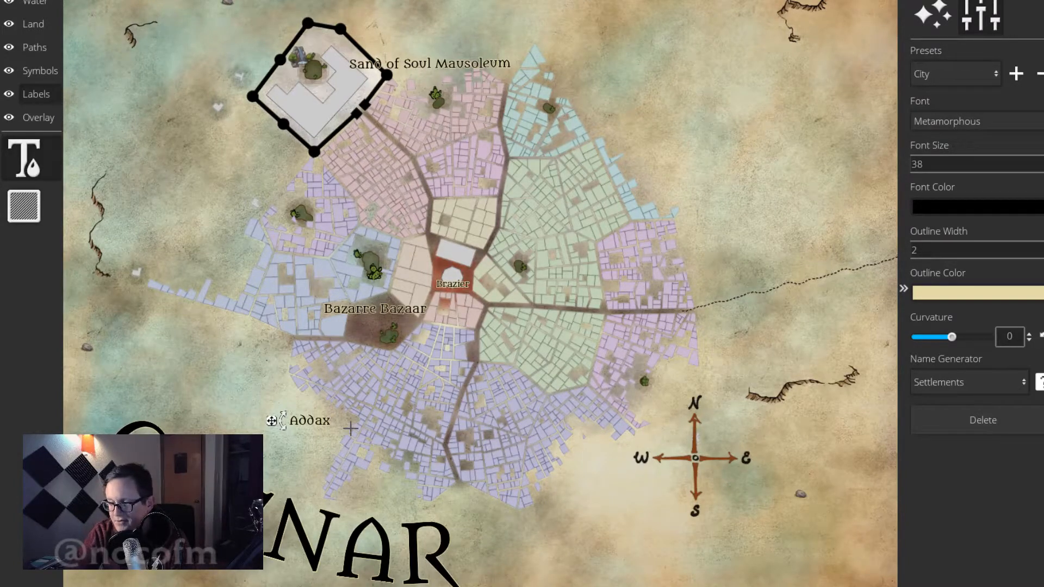
pyautogui.write('In')
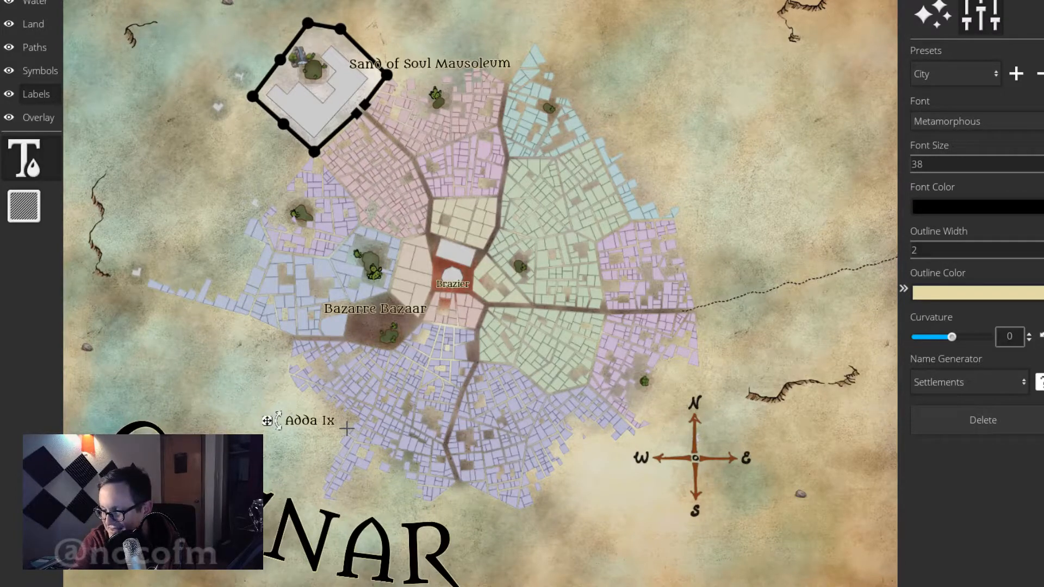
pyautogui.write('dex')
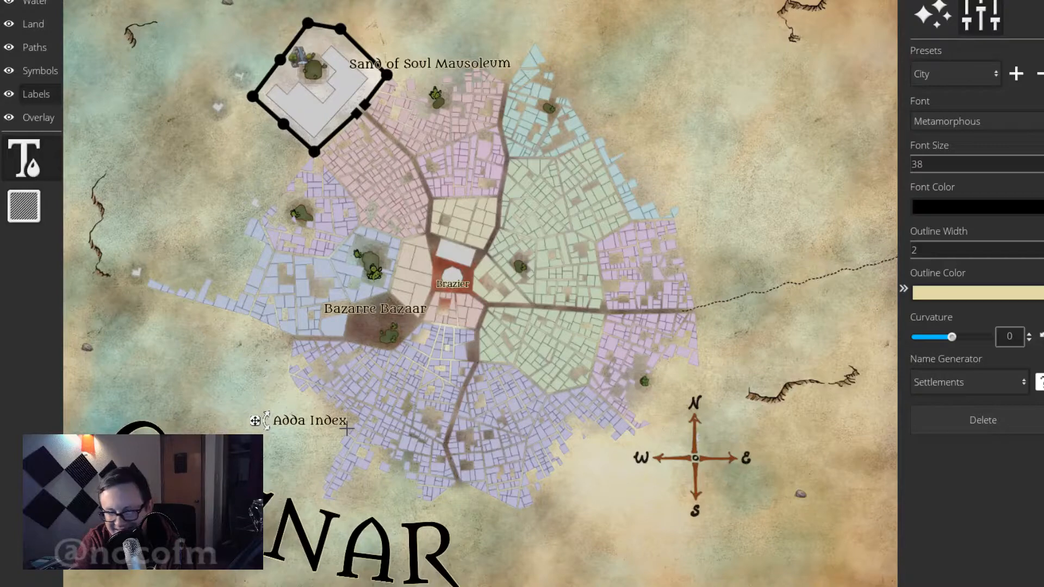
pyautogui.press('BackSpace')
pyautogui.press('BackSpace')
pyautogui.press('BackSpace')
pyautogui.press('BackSpace')
pyautogui.press('BackSpace')
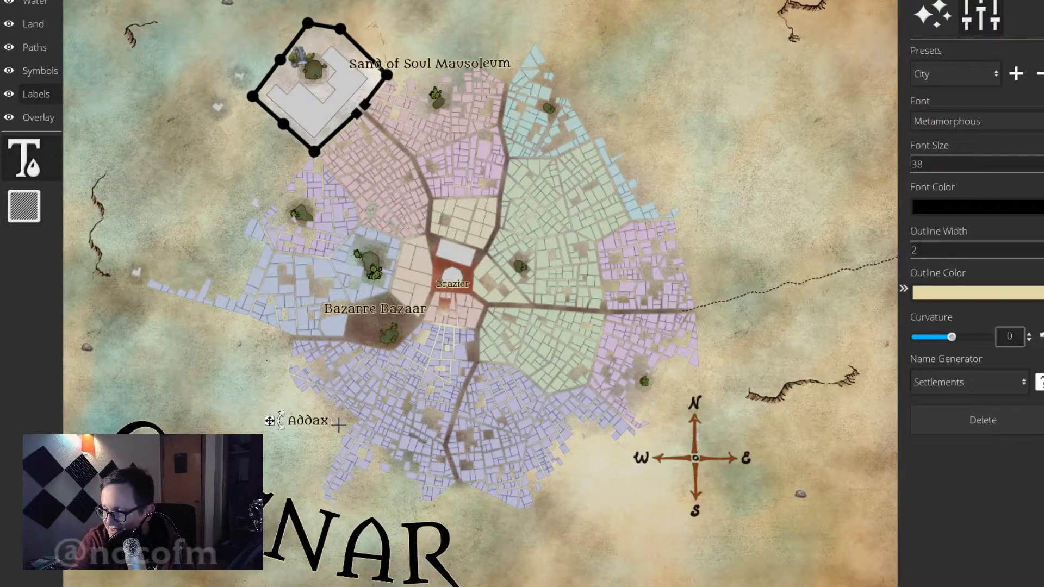
# Complete the label's text as "Addax Stables" and move it slightly farther southwest of the city.
pyautogui.write('Stable')
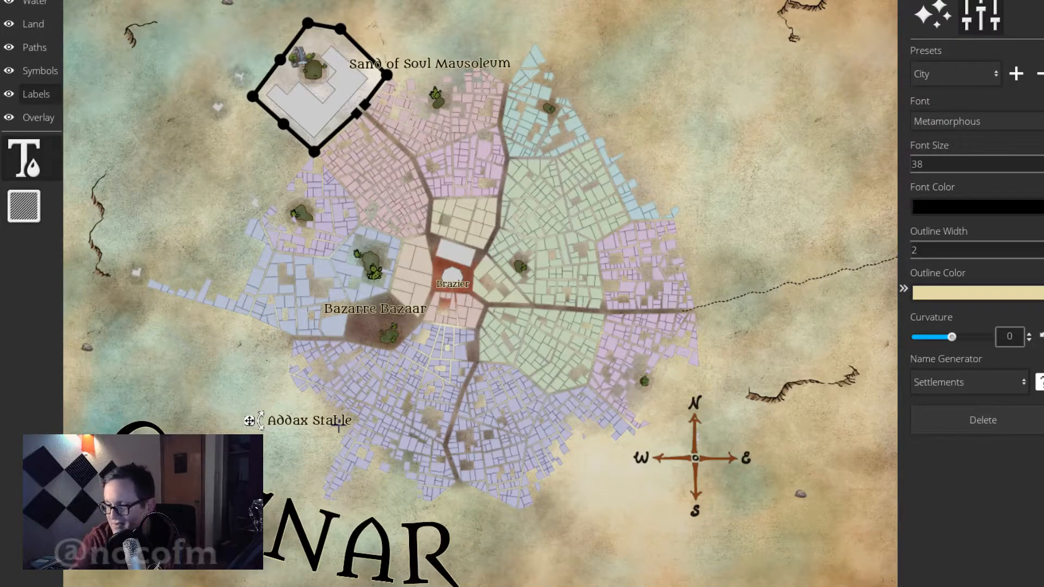
pyautogui.write('s')
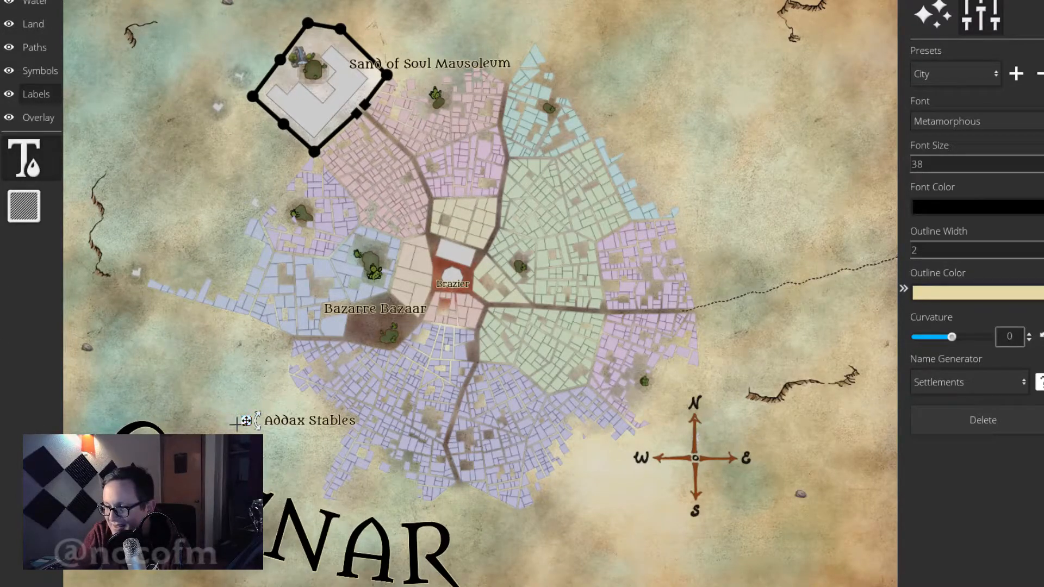
pyautogui.moveTo(246, 420); pyautogui.dragTo(223, 433)
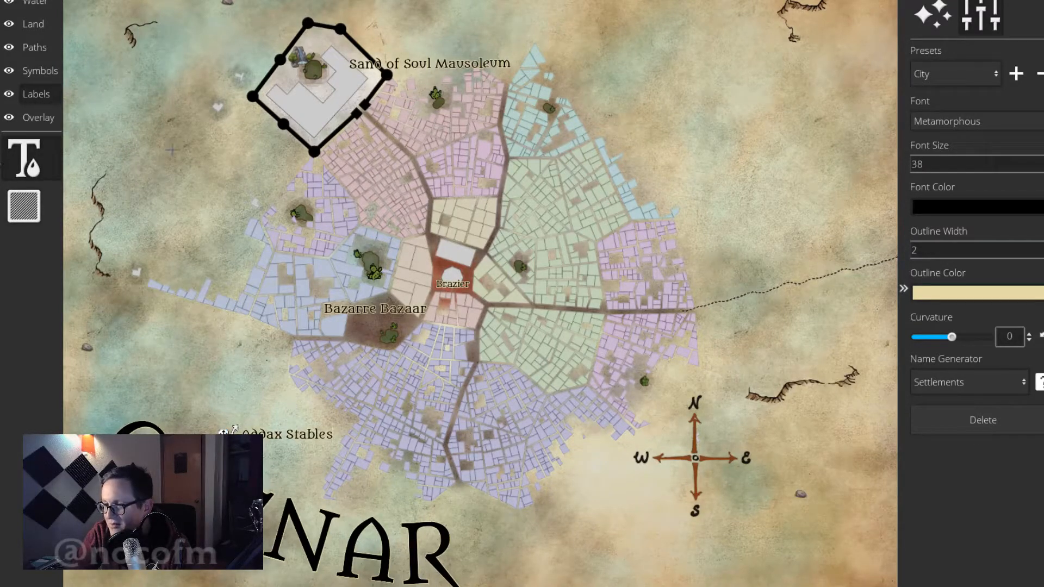
# Add an "Addax Attic" label at font size 24 in the city's southwestern district, just north of Addax Stables.
pyautogui.click(21, 149)
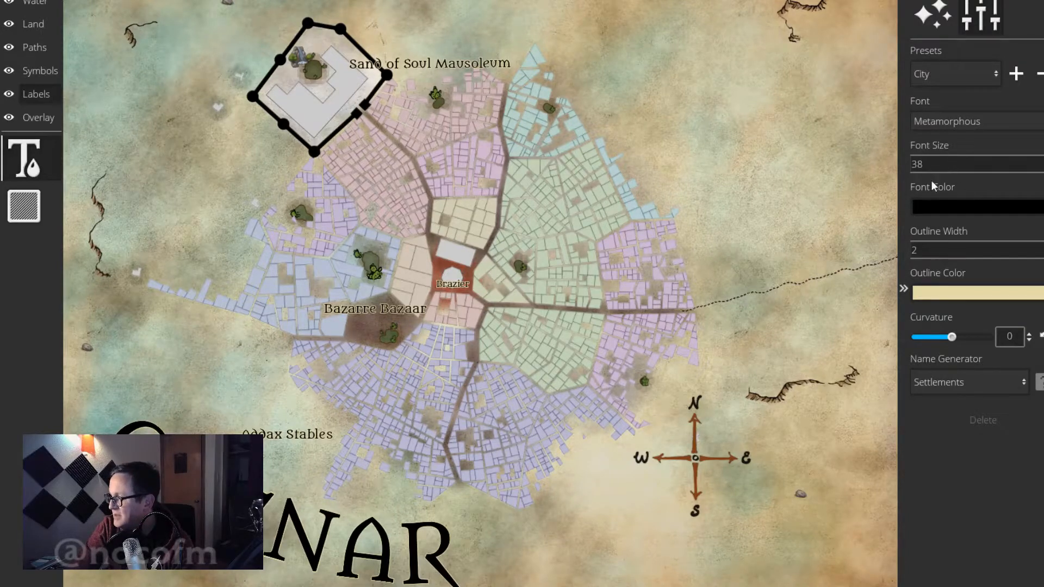
pyautogui.click(1042, 167)
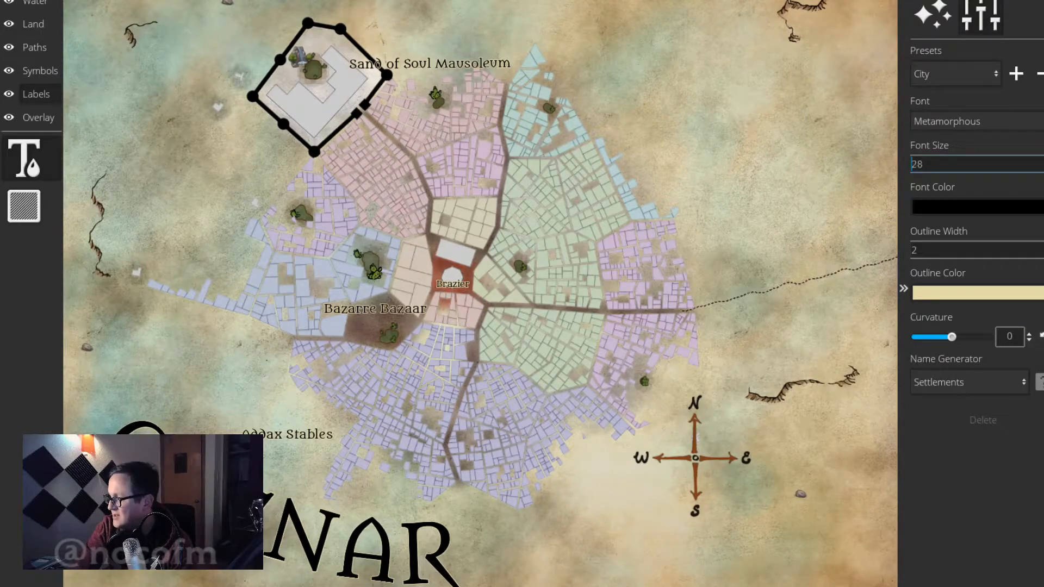
pyautogui.click(1043, 161)
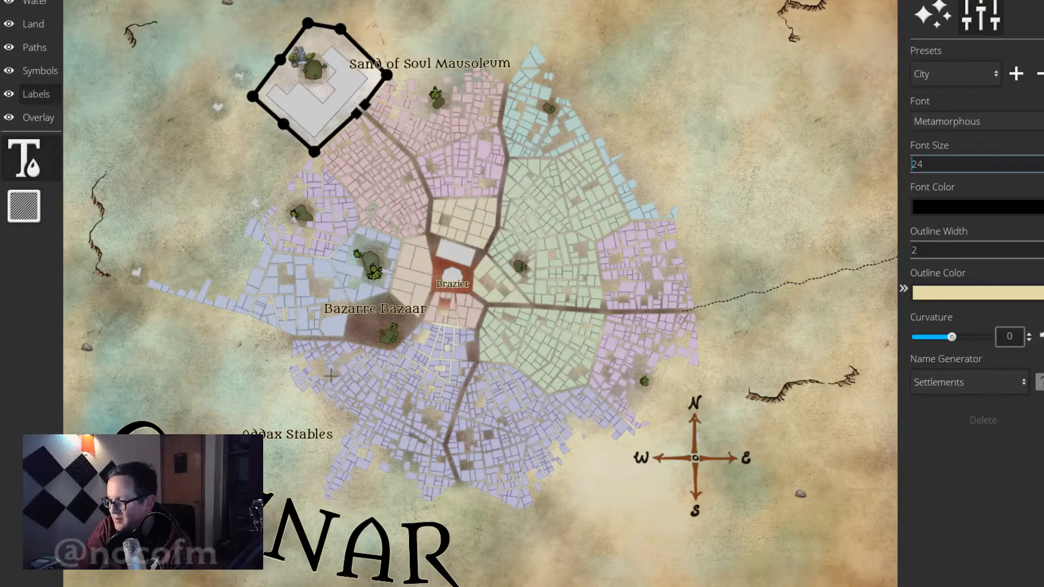
pyautogui.click(302, 390)
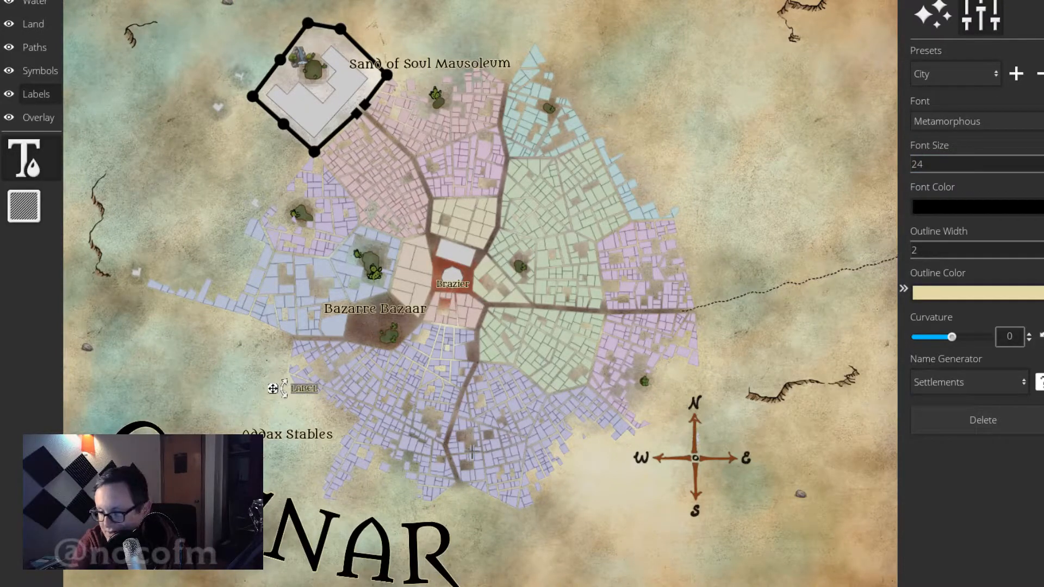
pyautogui.write('Addax')
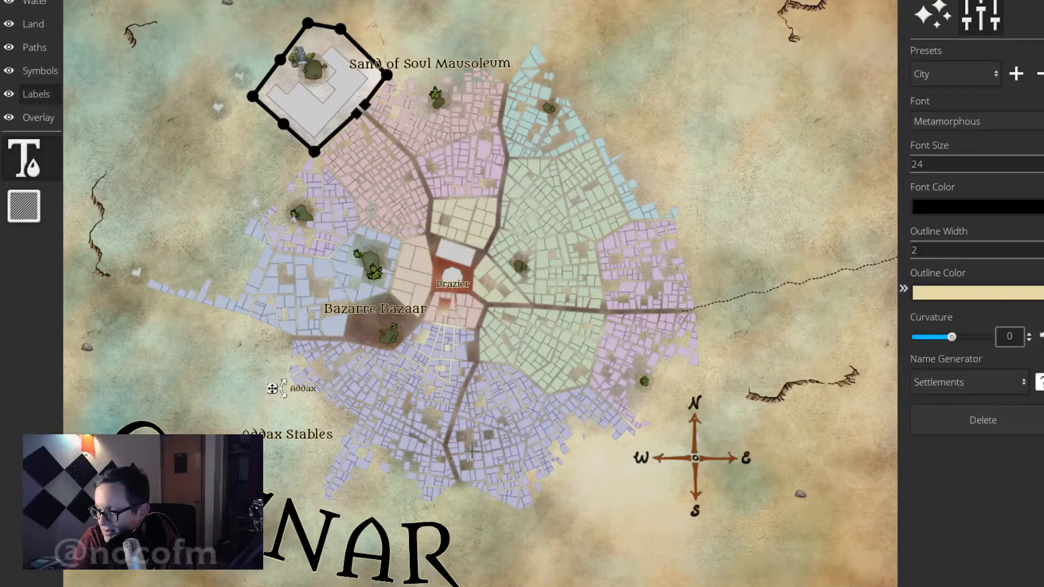
pyautogui.write(' Attic')
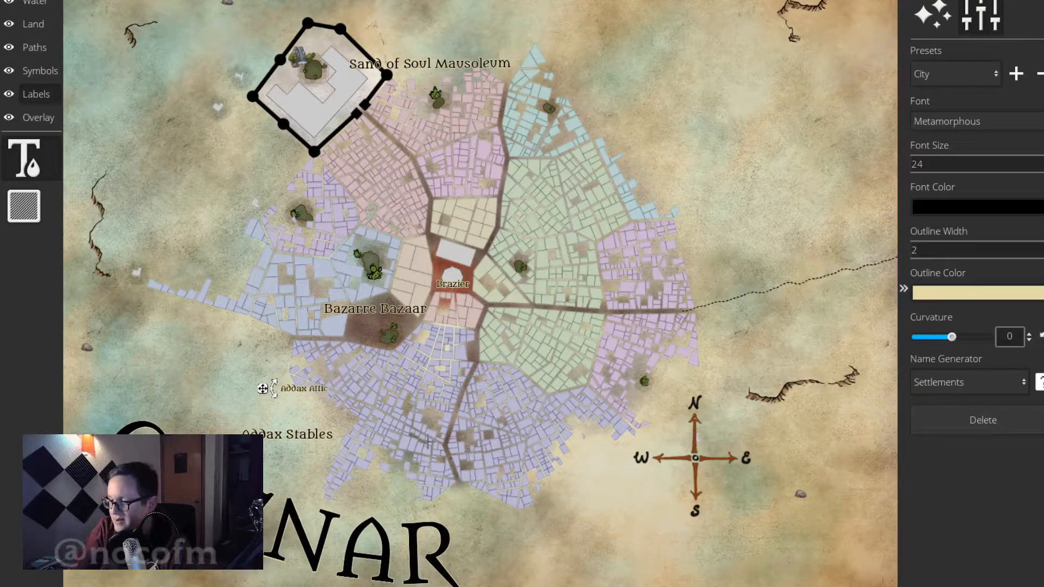
pyautogui.moveTo(262, 388); pyautogui.dragTo(288, 387)
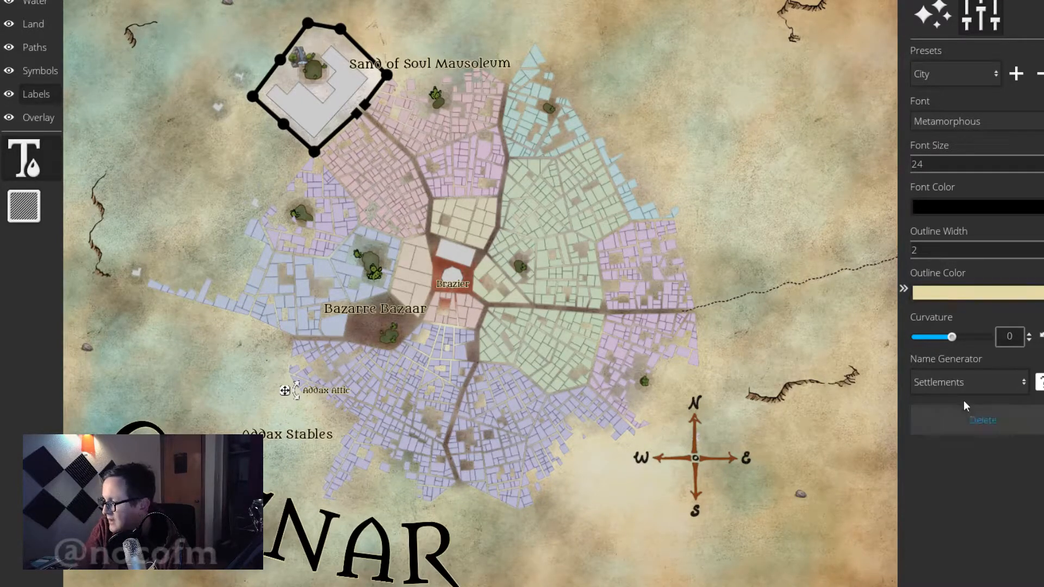
# Add an "Addax Addicts Anon" label northwest of Addax Attic, at the city's southwestern edge.
pyautogui.click(291, 367)
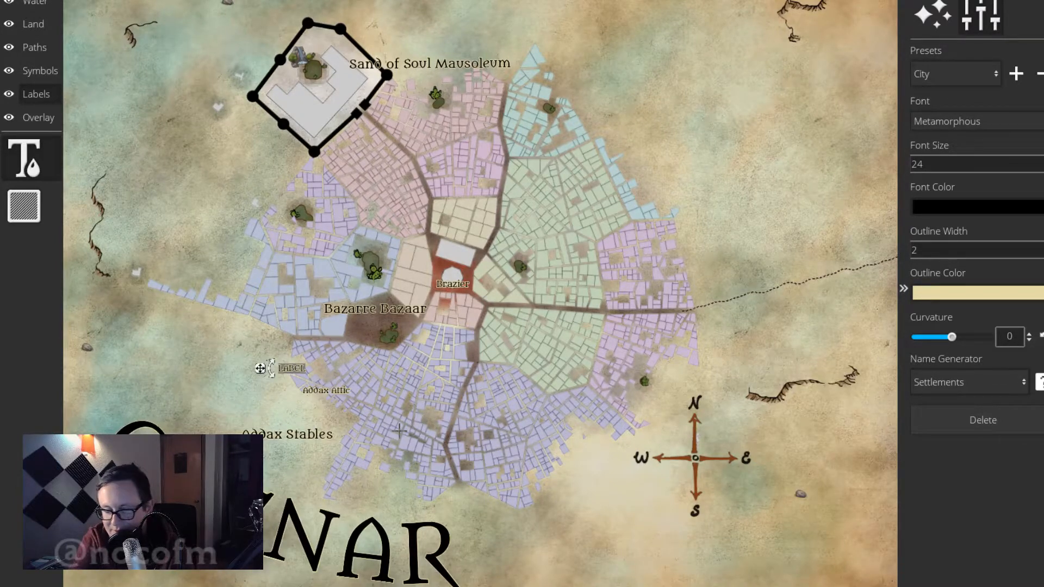
pyautogui.write('Addax A')
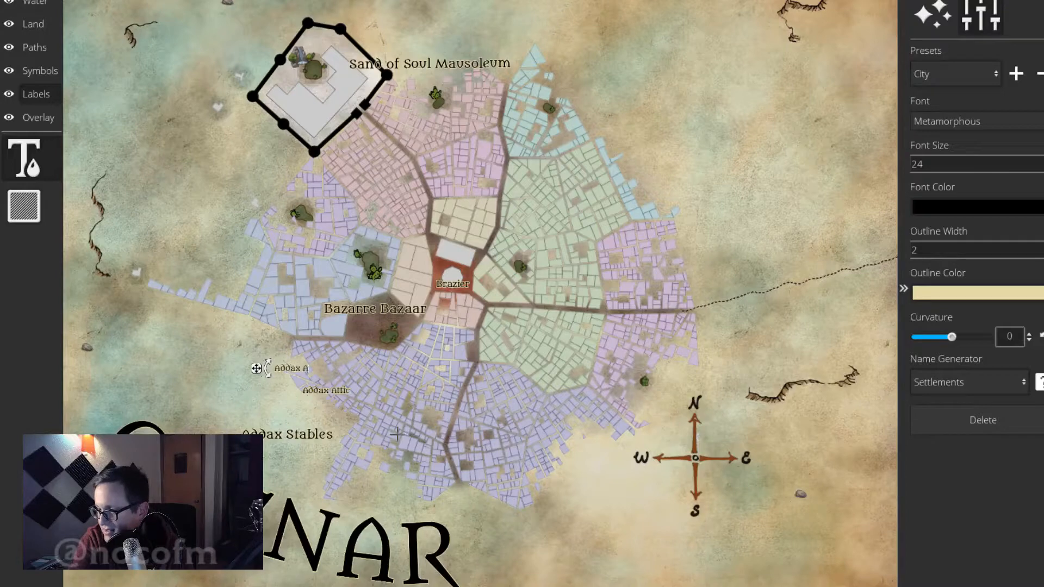
pyautogui.write('ddi')
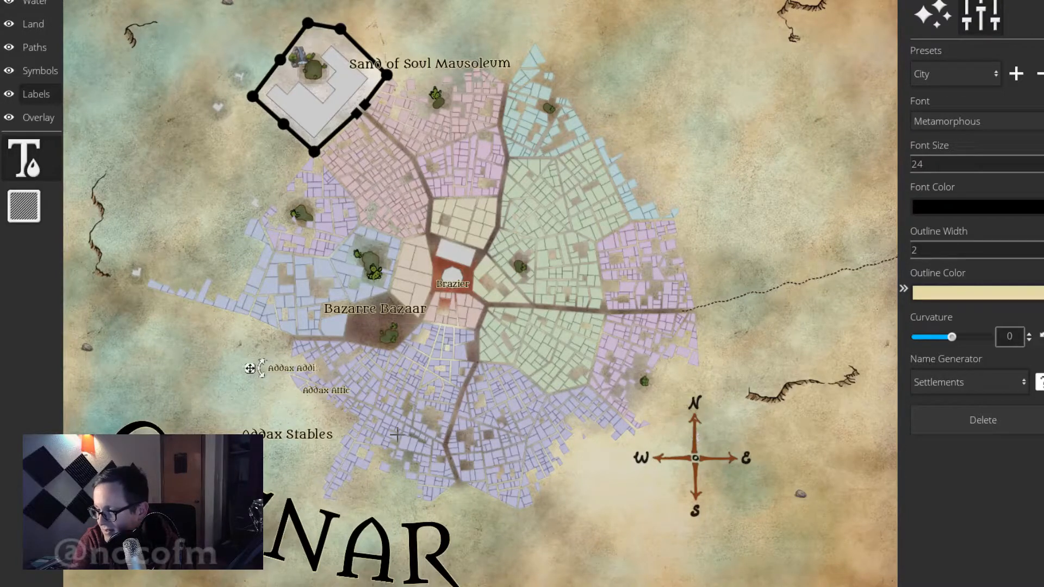
pyautogui.write('cts An')
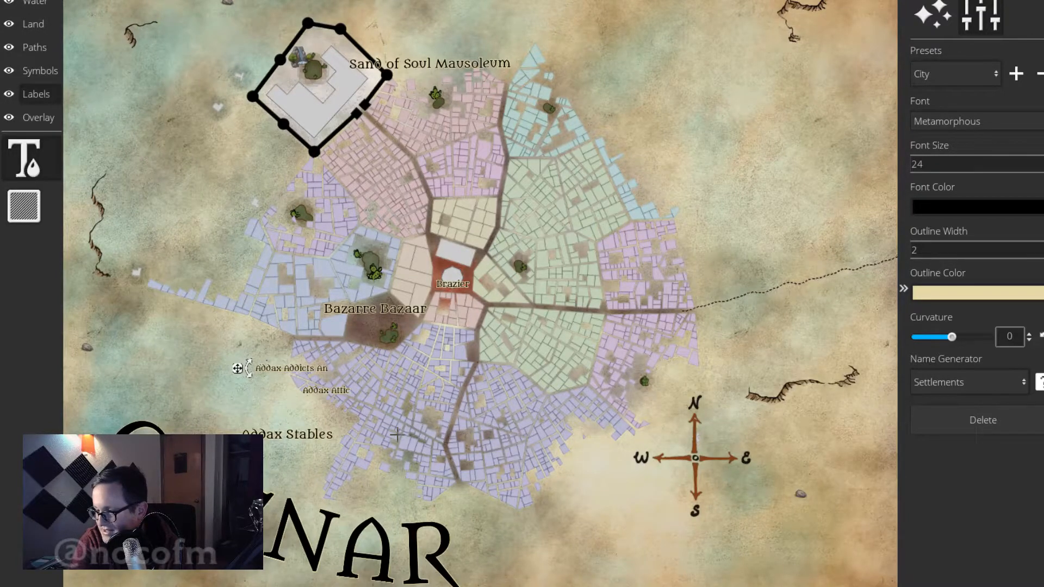
pyautogui.write('onymo')
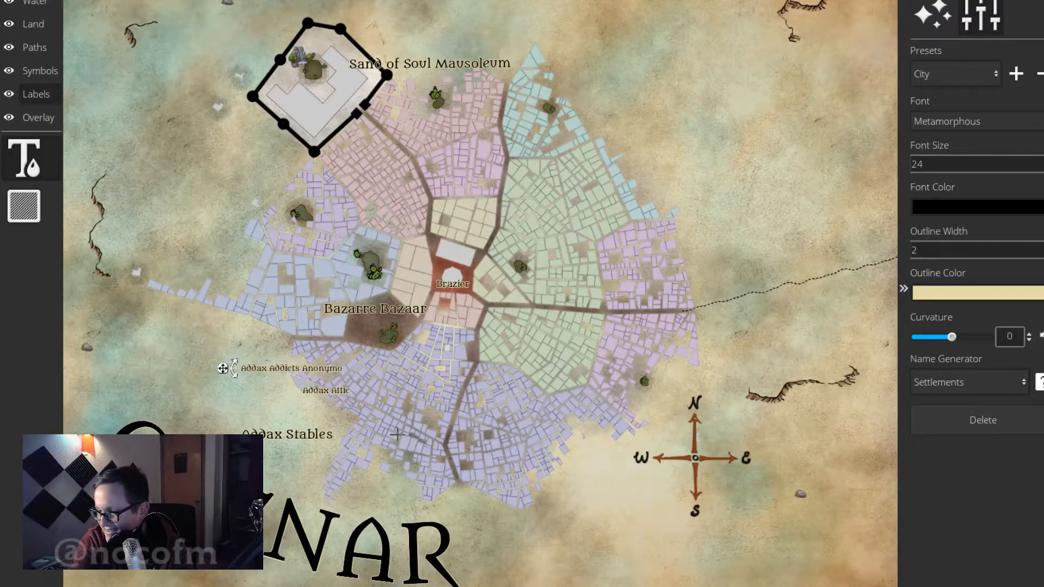
pyautogui.press('BackSpace')
pyautogui.press('BackSpace')
pyautogui.press('BackSpace')
pyautogui.press('BackSpace')
pyautogui.press('BackSpace')
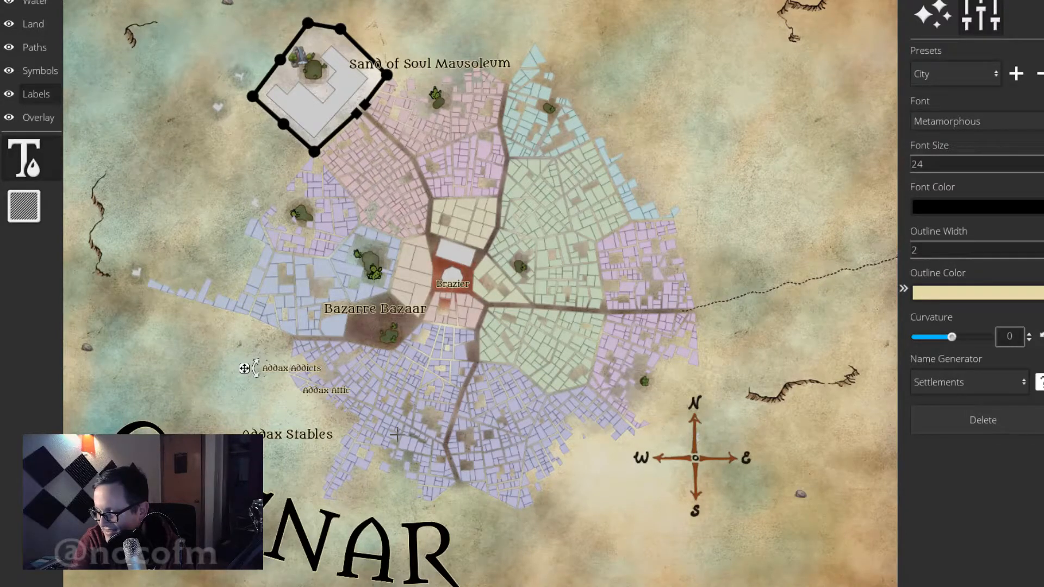
pyautogui.write('Anon')
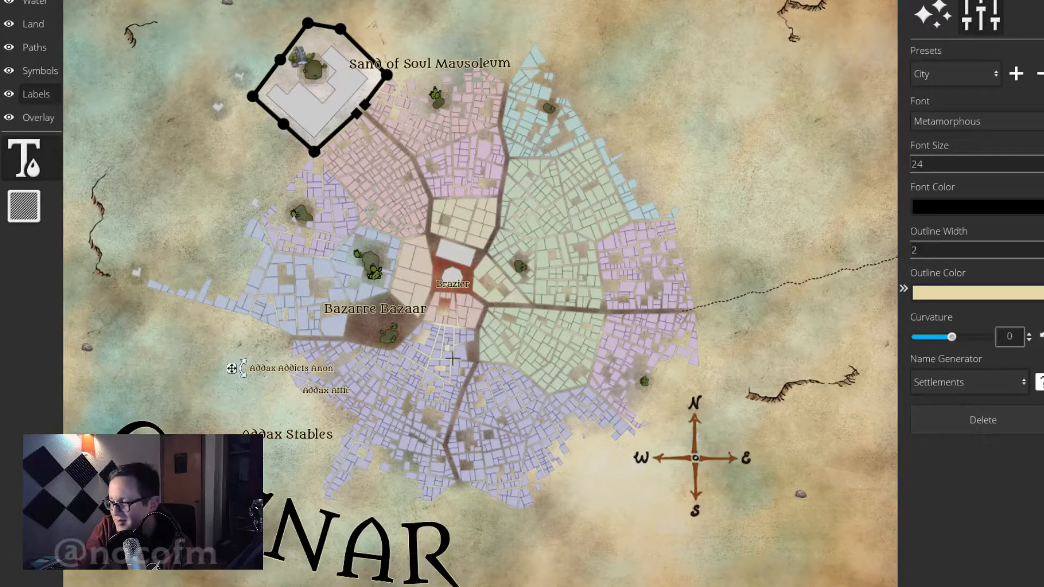
# Reduce the Addax Addicts Anon label to font size 18 and move it directly above Addax Attic.
pyautogui.click(1041, 164)
pyautogui.scroll(-7, 1042, 165)
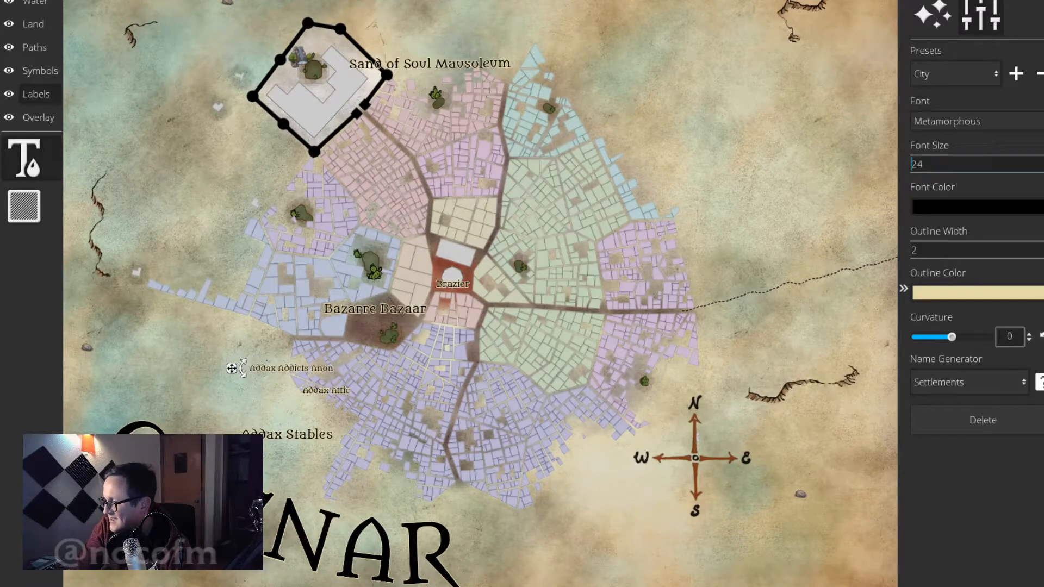
pyautogui.scroll(2, 1041, 164)
pyautogui.scroll(-2, 1042, 165)
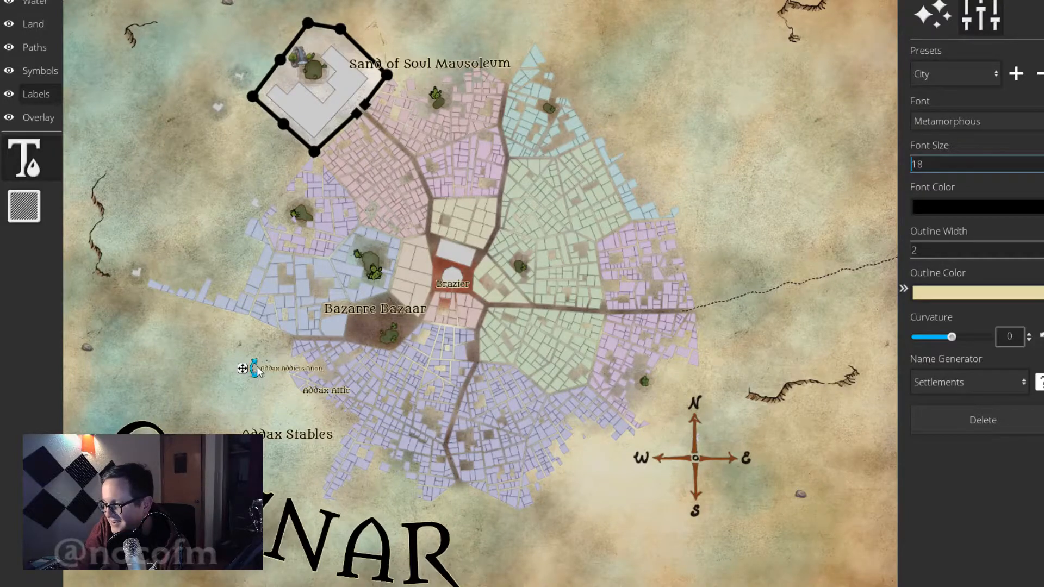
pyautogui.moveTo(242, 368); pyautogui.dragTo(272, 370)
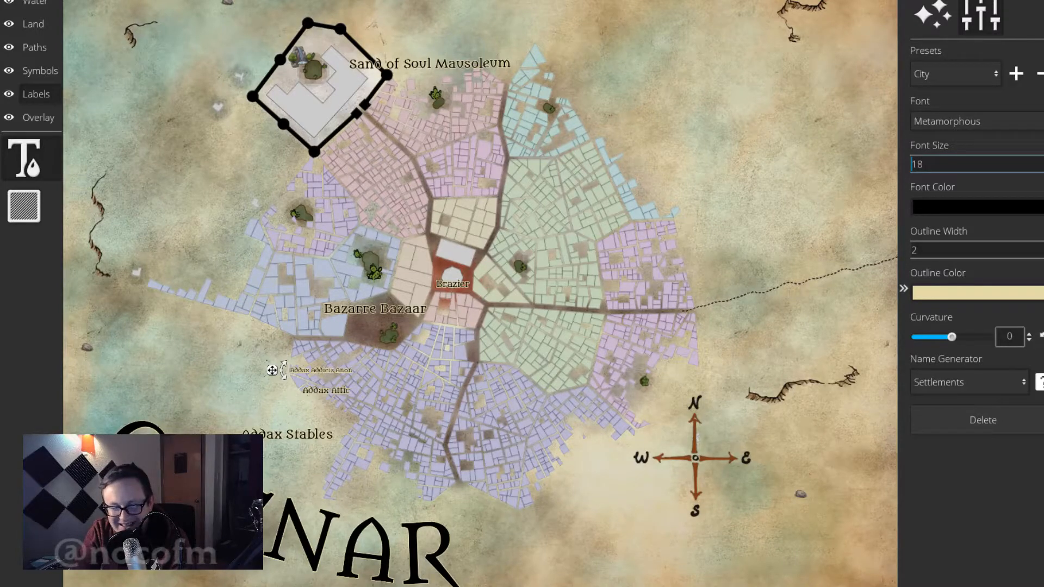
# Add a new label at font size 18, try it in several districts, and leave it at the city's western edge.
pyautogui.click(272, 368)
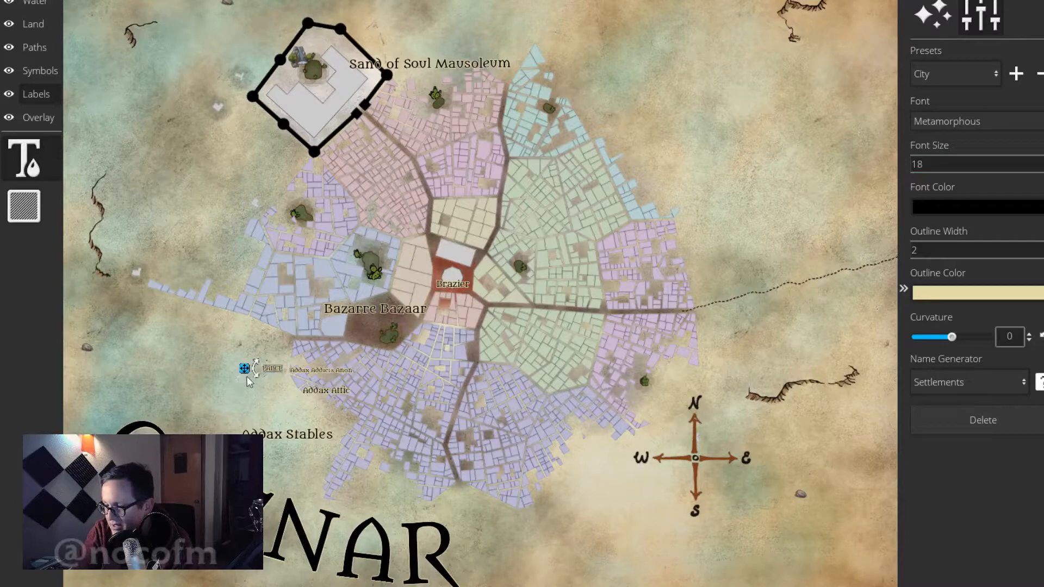
pyautogui.moveTo(246, 370); pyautogui.dragTo(319, 408)
pyautogui.moveTo(380, 475); pyautogui.dragTo(305, 275)
pyautogui.moveTo(411, 185); pyautogui.dragTo(406, 199)
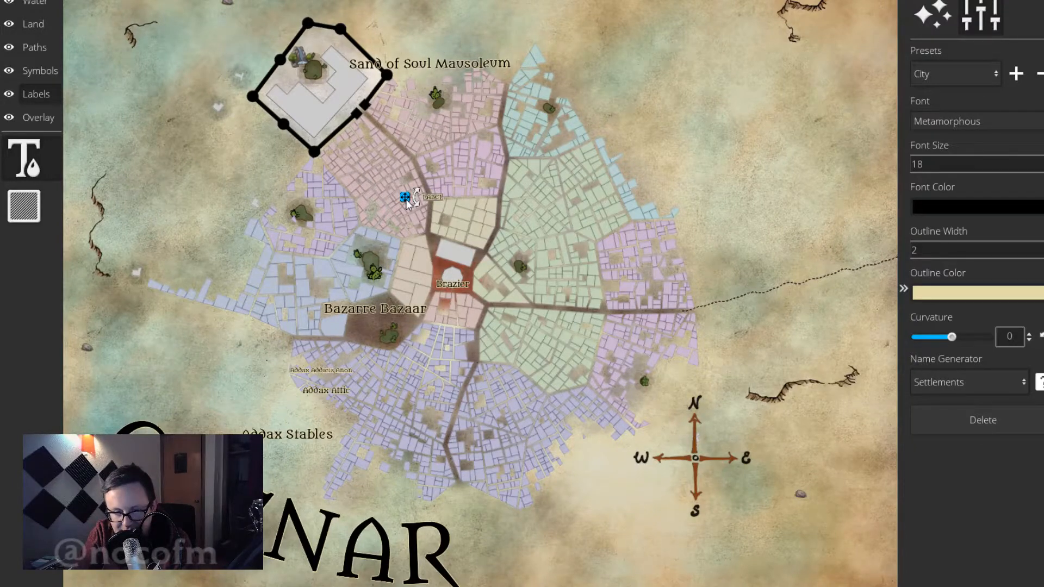
pyautogui.moveTo(405, 199); pyautogui.dragTo(384, 470)
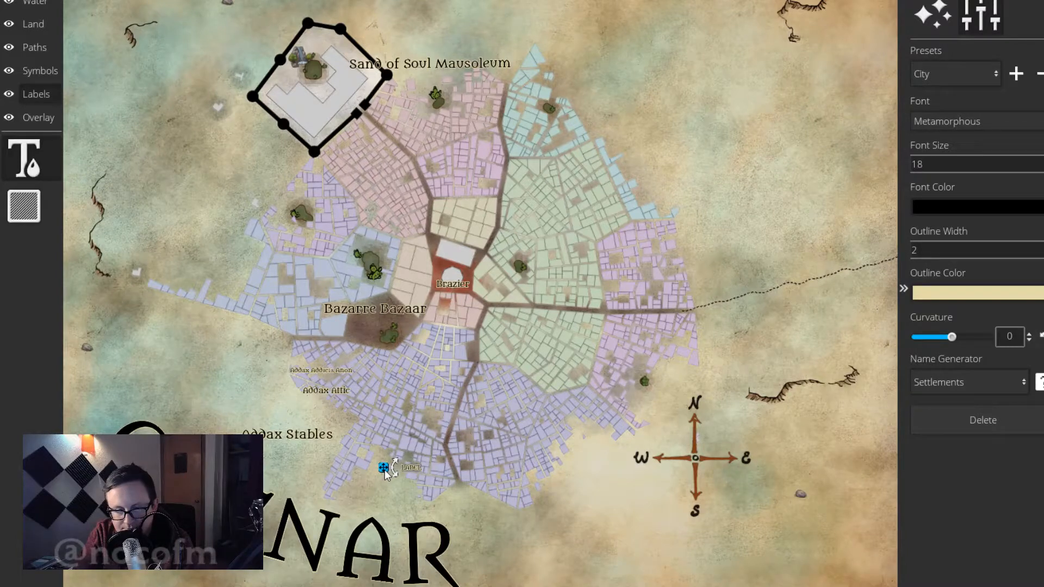
pyautogui.moveTo(384, 470); pyautogui.dragTo(243, 253)
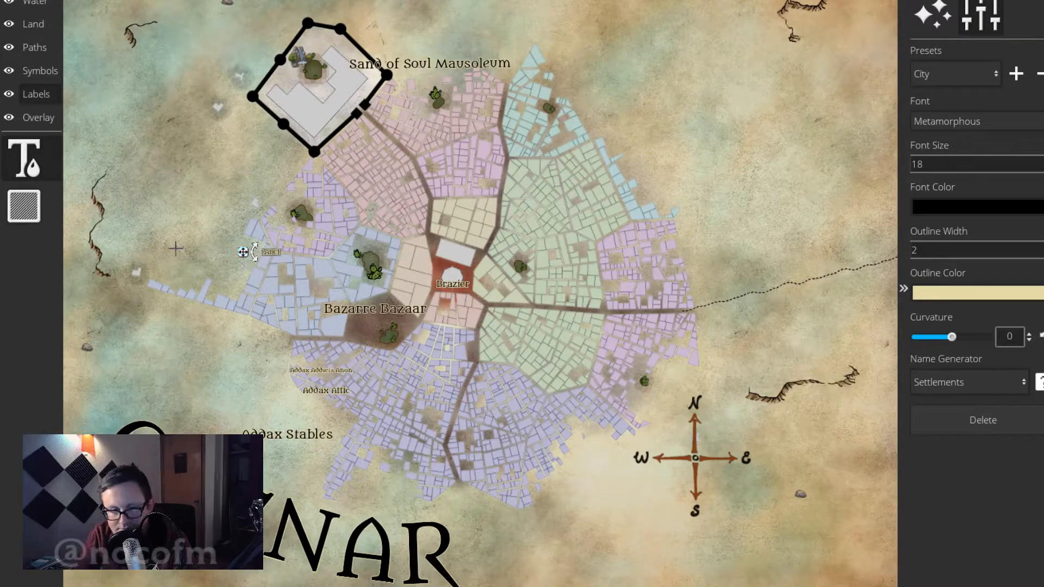
# Name the new label "Statue of A Lamia" and move it to the eastern side of the green district.
pyautogui.click(24, 205)
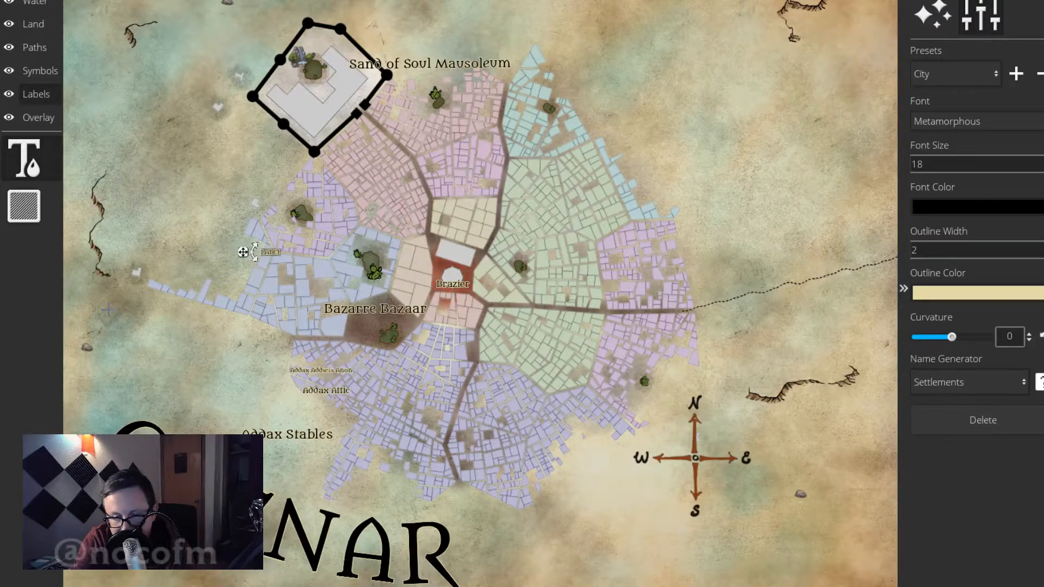
pyautogui.write('Sa')
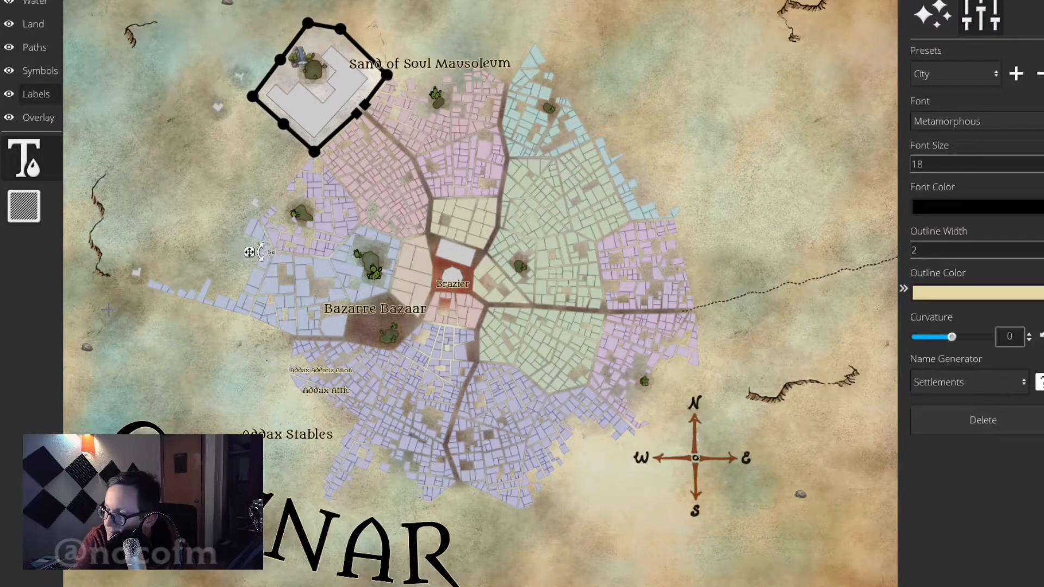
pyautogui.write('atue')
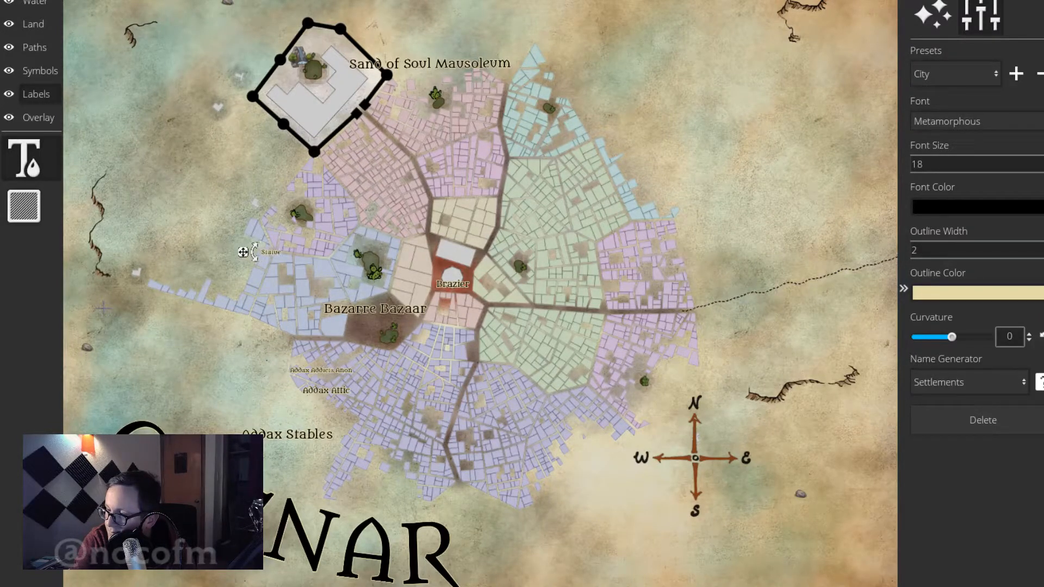
pyautogui.write(' of A Lamia')
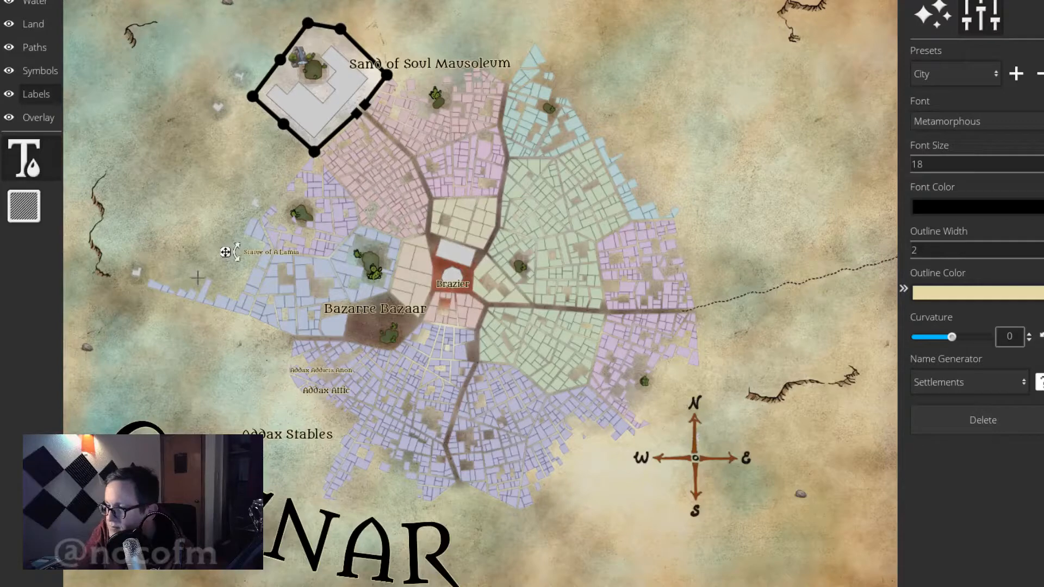
pyautogui.moveTo(226, 252); pyautogui.dragTo(563, 246)
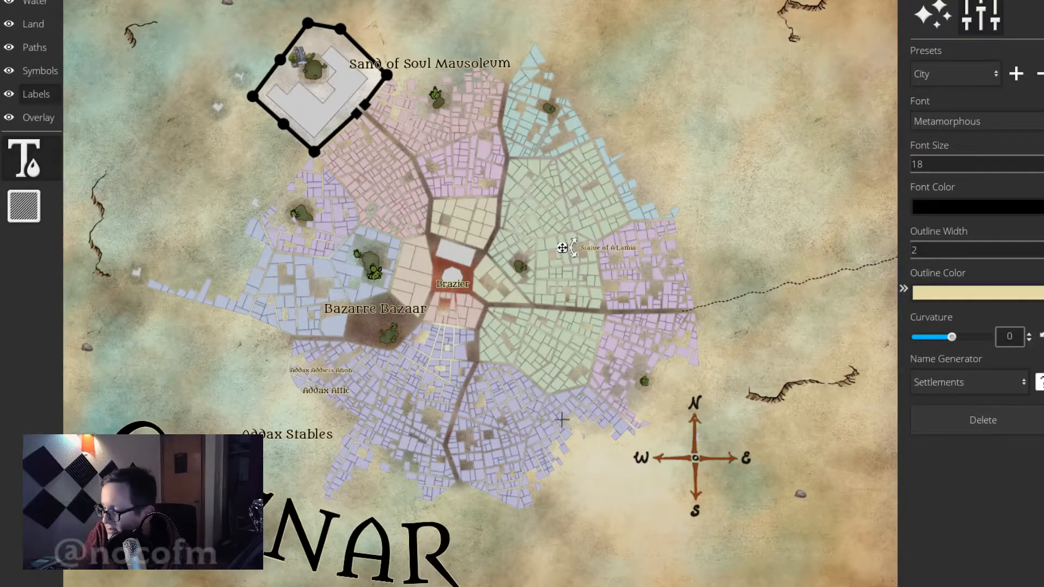
# Add a "Soul of Ember" label and place it along the northern border of the green district.
pyautogui.click(506, 385)
pyautogui.write('Sop')
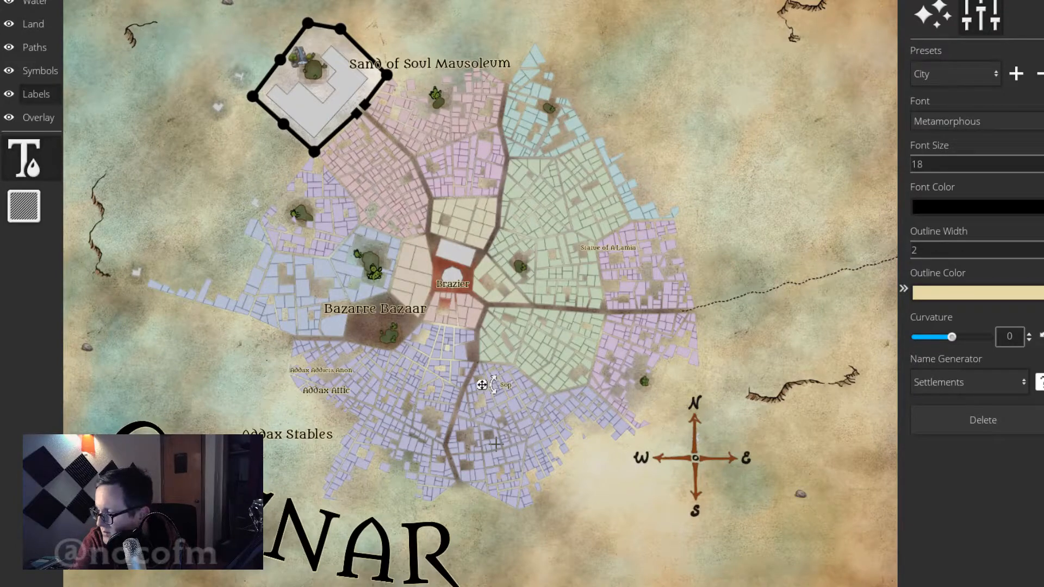
pyautogui.press('BackSpace')
pyautogui.write('ul')
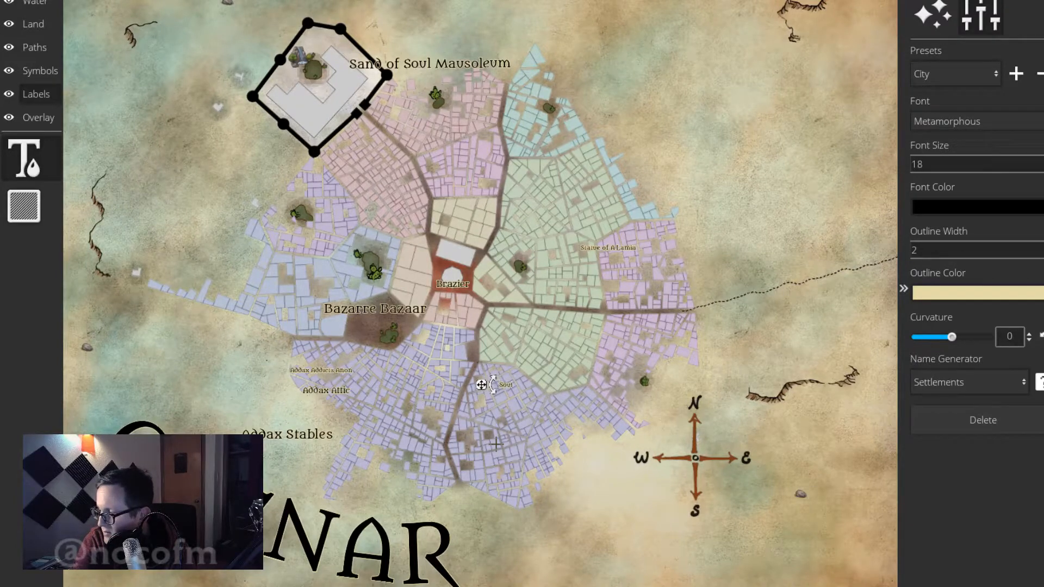
pyautogui.write(' of E')
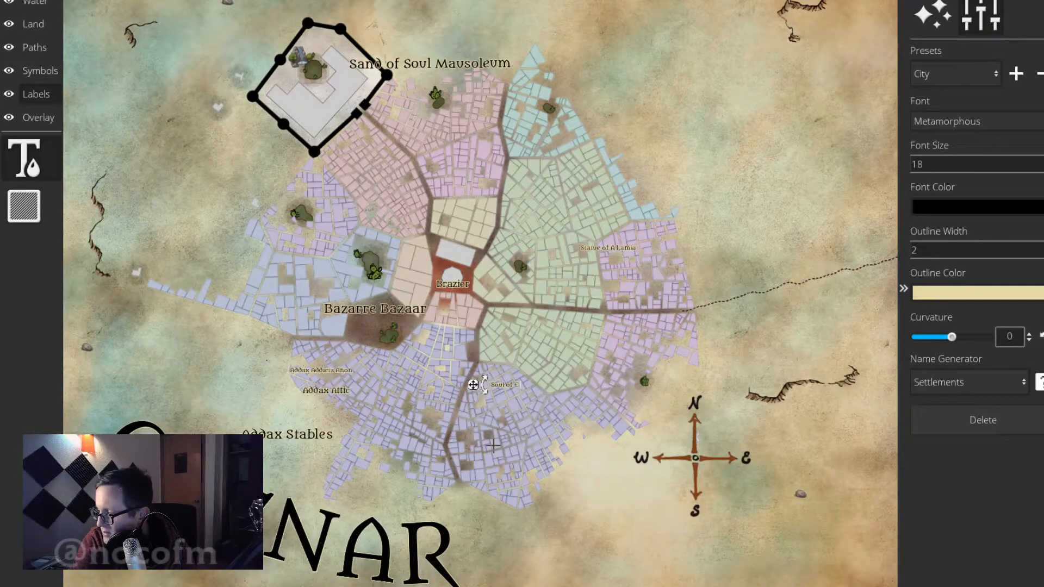
pyautogui.write('mber')
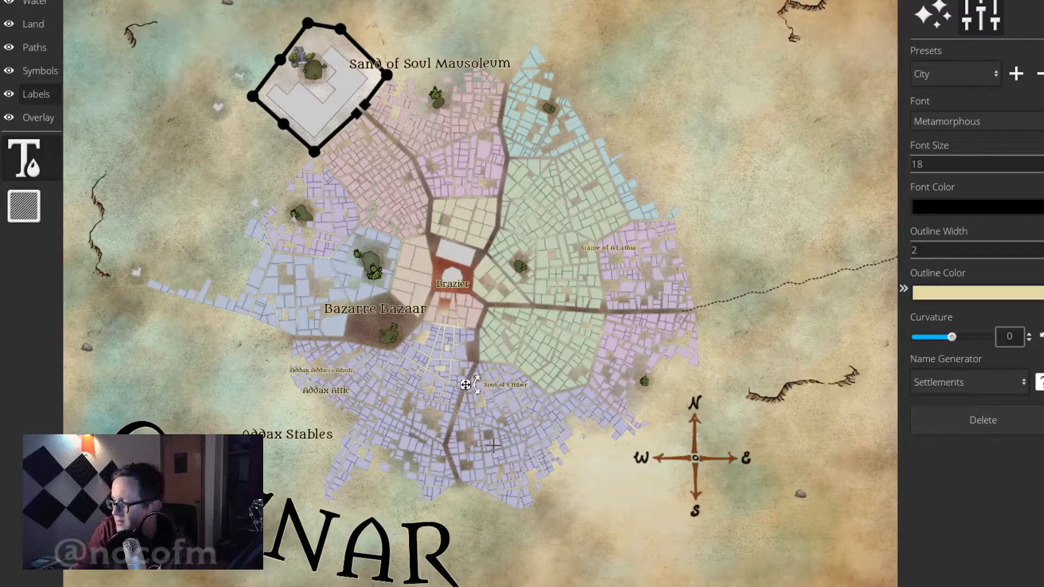
pyautogui.moveTo(462, 384); pyautogui.dragTo(510, 163)
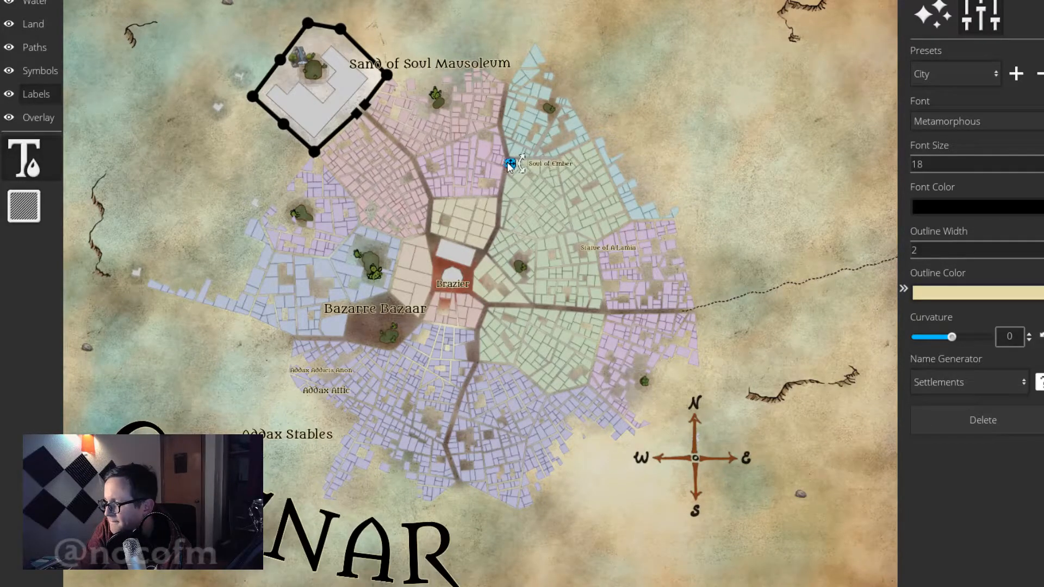
# Place a "Frog Two" label in the pink district northwest of the Brazier, and nudge the Soul of Ember label slightly southeast.
pyautogui.click(511, 348)
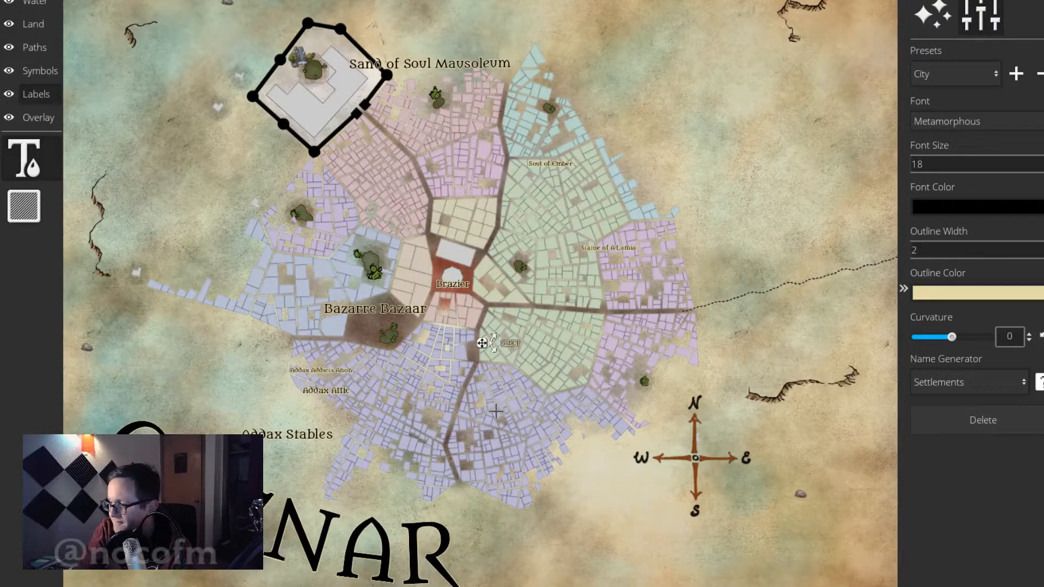
pyautogui.write('Frog Two')
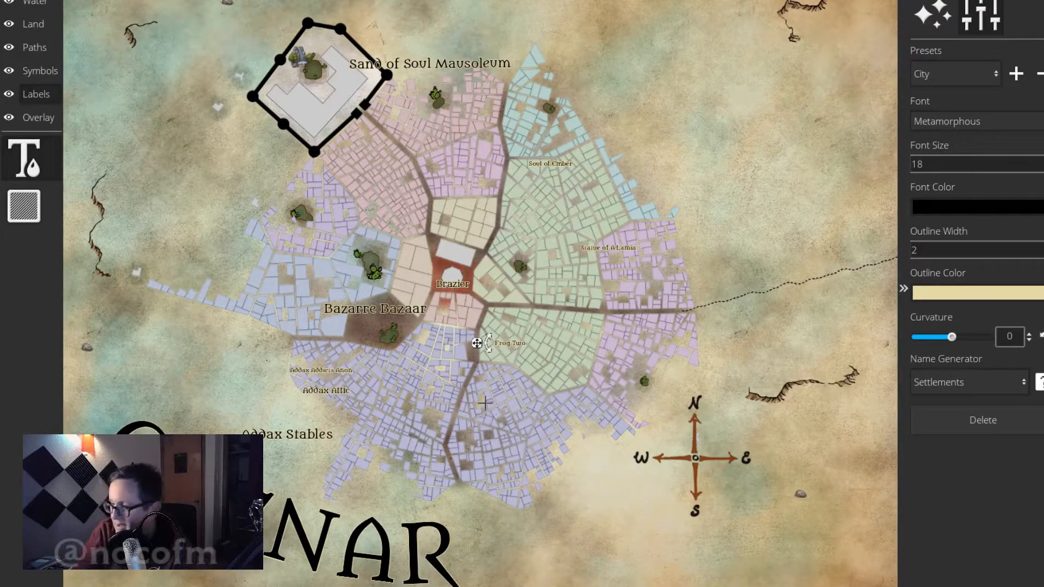
pyautogui.moveTo(477, 343); pyautogui.dragTo(371, 203)
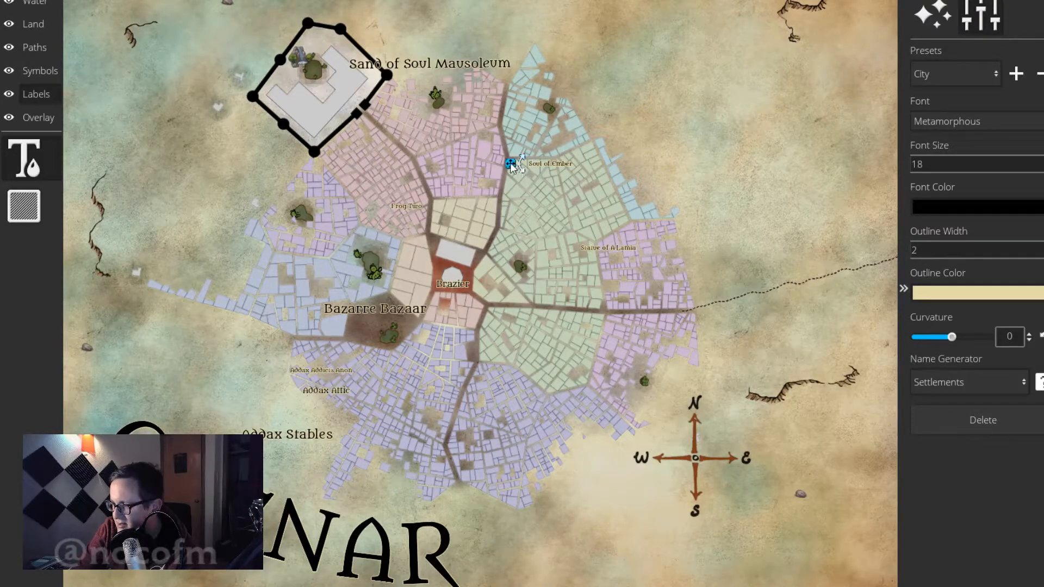
pyautogui.moveTo(510, 164); pyautogui.dragTo(512, 167)
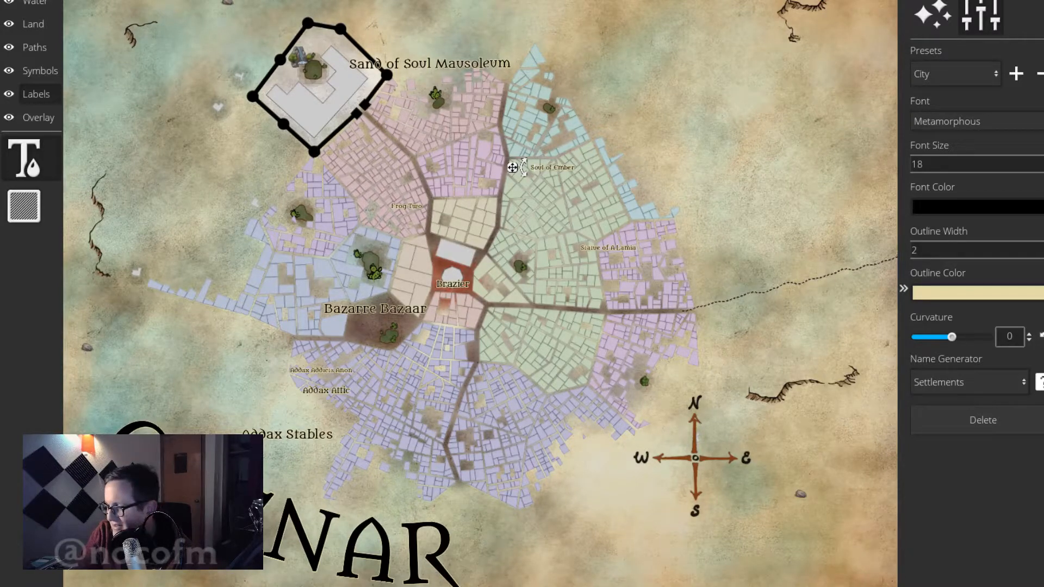
# Add a "Sundoe Coffee" label, place it just above the Bazarre Bazaar label, and nudge the Soul of Ember label slightly.
pyautogui.click(516, 298)
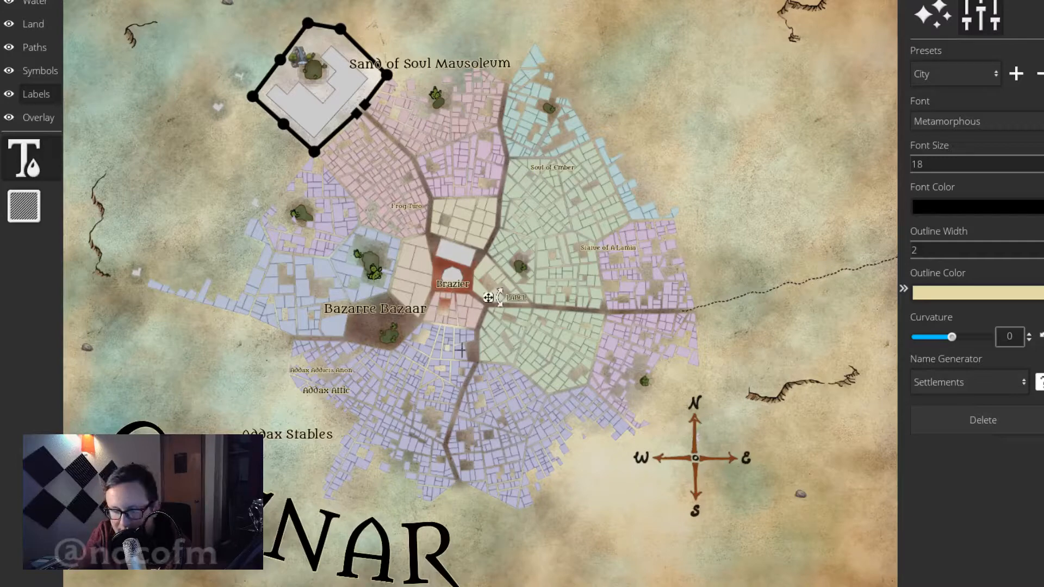
pyautogui.write('Sundo')
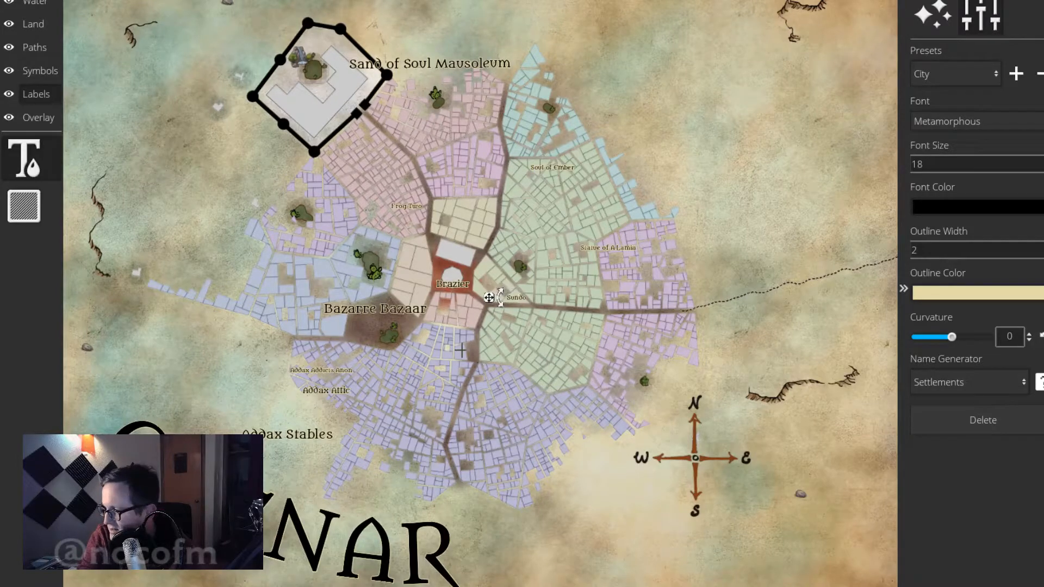
pyautogui.write('e Coffee')
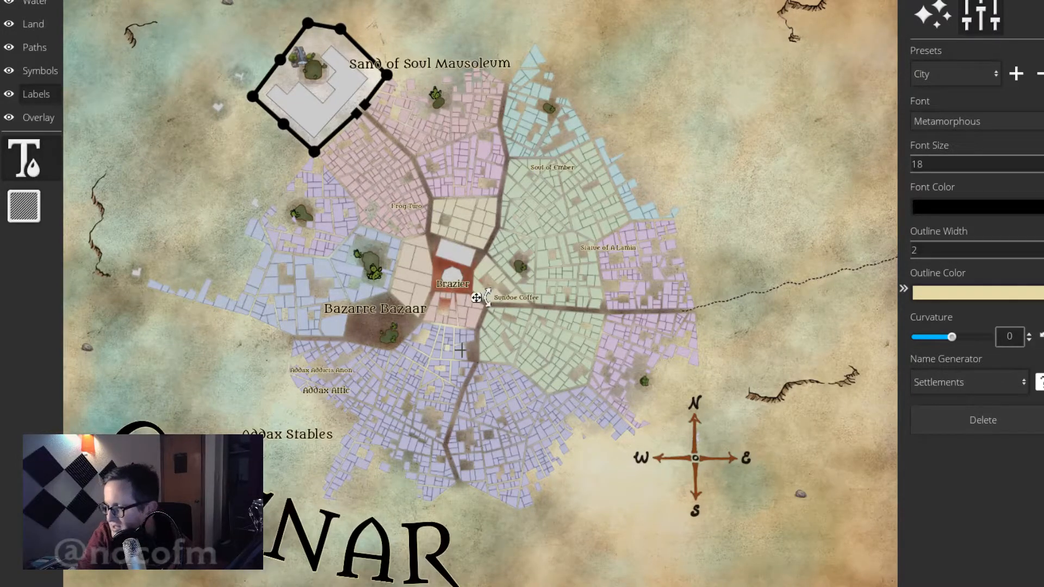
pyautogui.moveTo(476, 306); pyautogui.dragTo(464, 155)
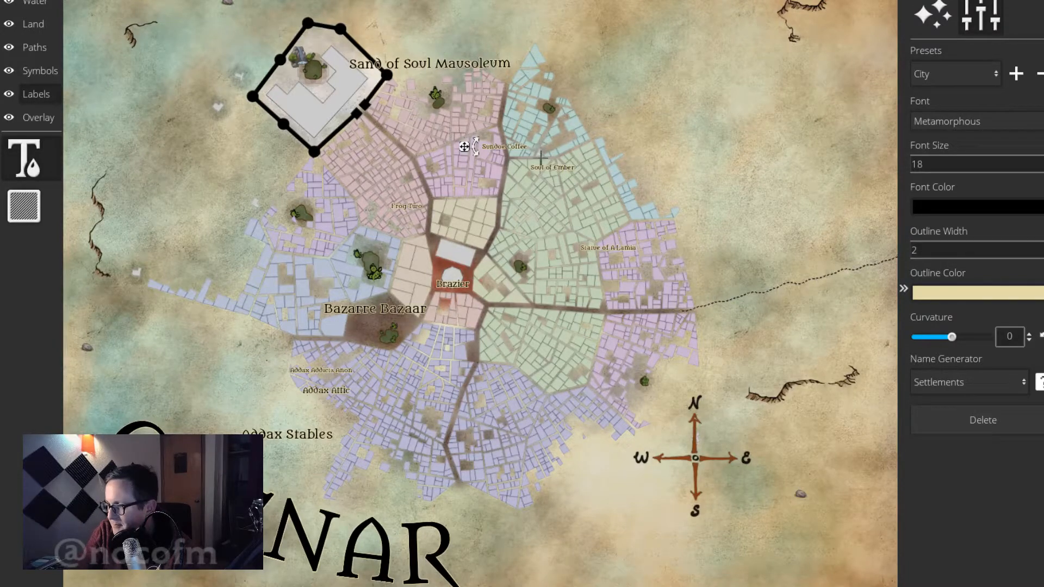
pyautogui.moveTo(512, 167); pyautogui.dragTo(513, 166)
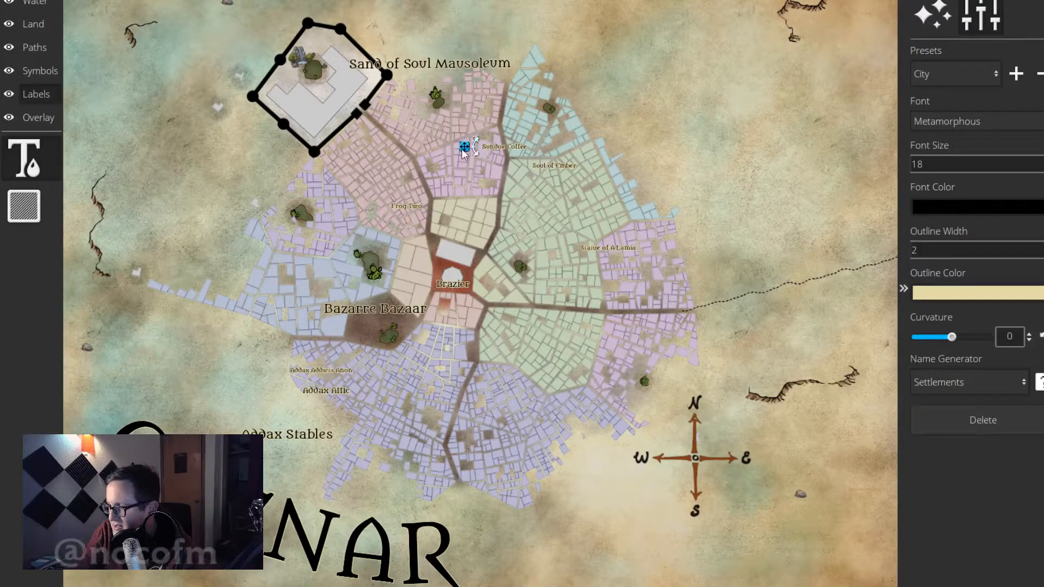
pyautogui.moveTo(464, 154); pyautogui.dragTo(343, 296)
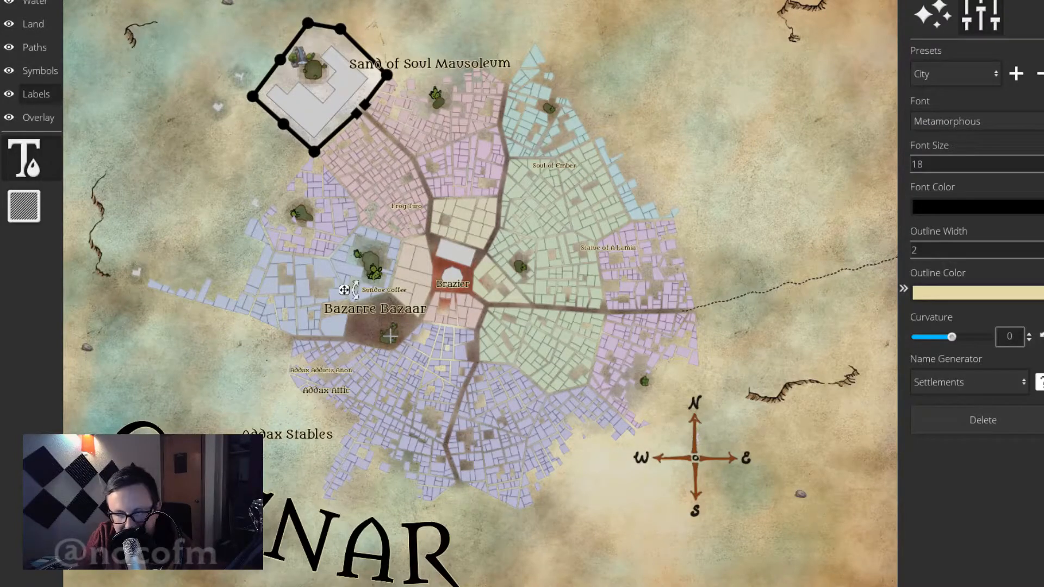
# Add a "Kampfyre Inn" label and place it just southeast of the Brazier, below the eastern road.
pyautogui.click(423, 147)
pyautogui.write('Kam')
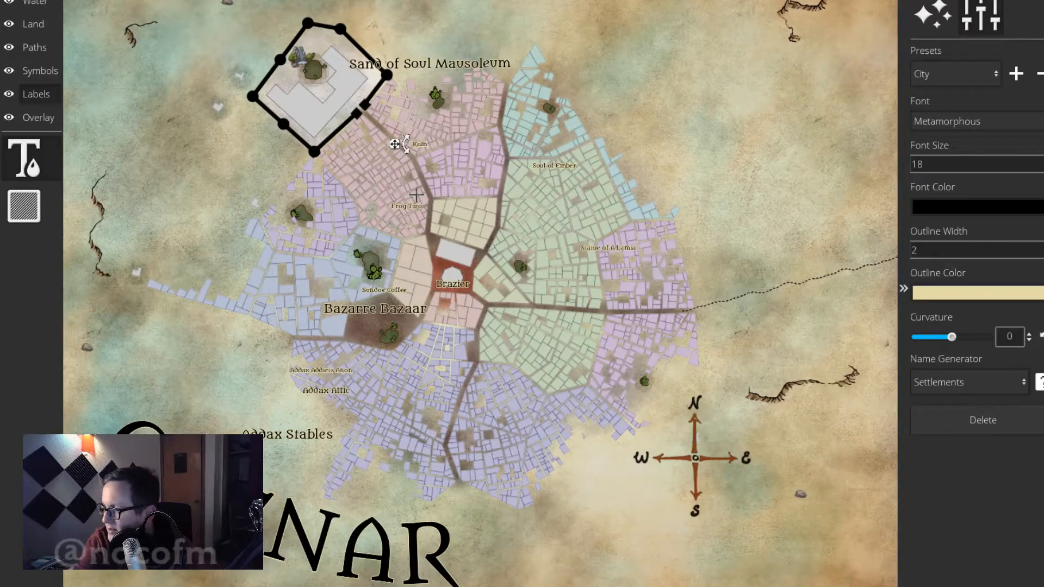
pyautogui.write('pfyre ')
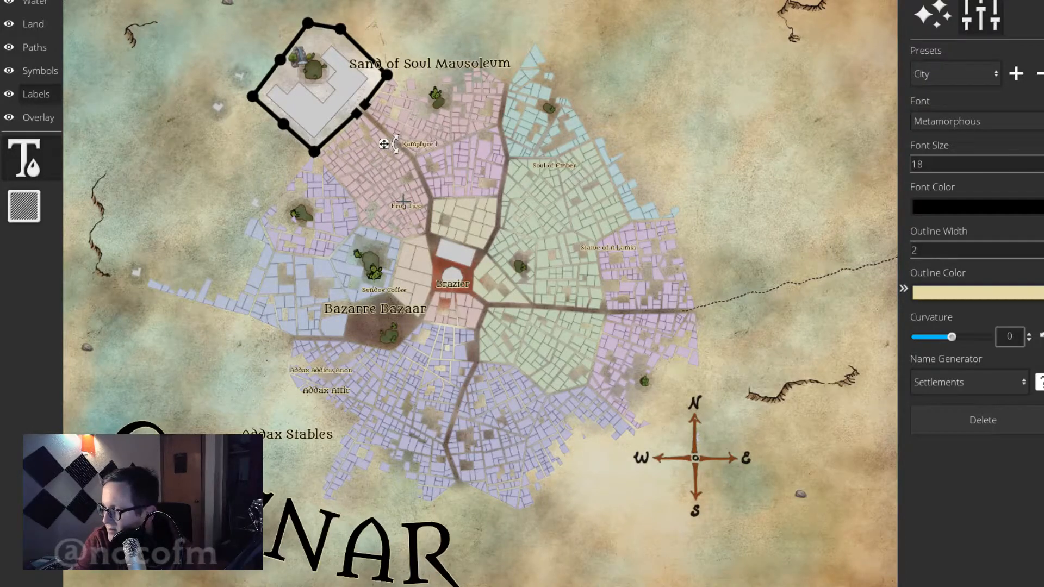
pyautogui.write('Inn')
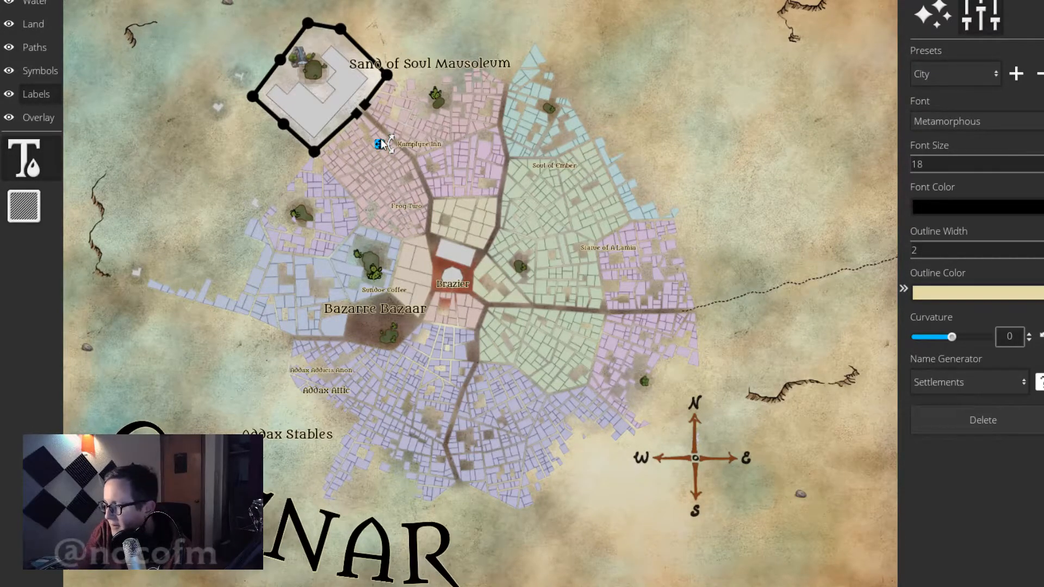
pyautogui.moveTo(381, 141); pyautogui.dragTo(456, 321)
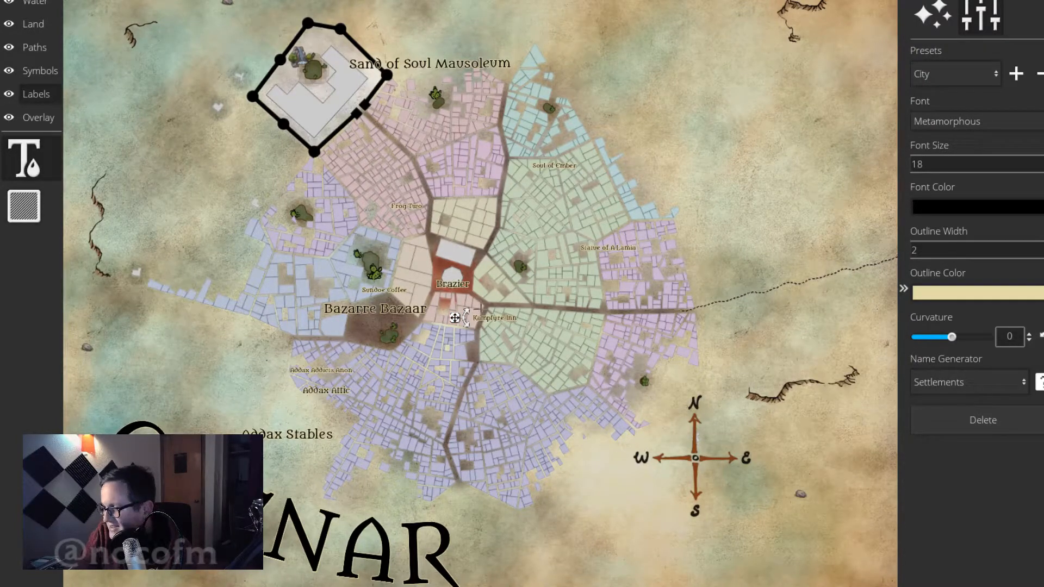
pyautogui.moveTo(454, 318); pyautogui.dragTo(455, 317)
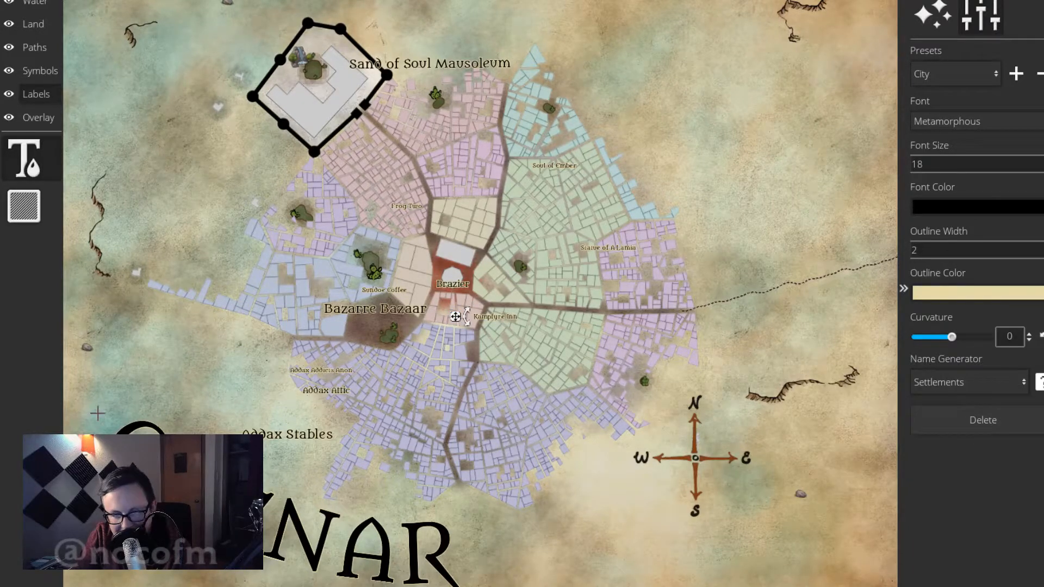
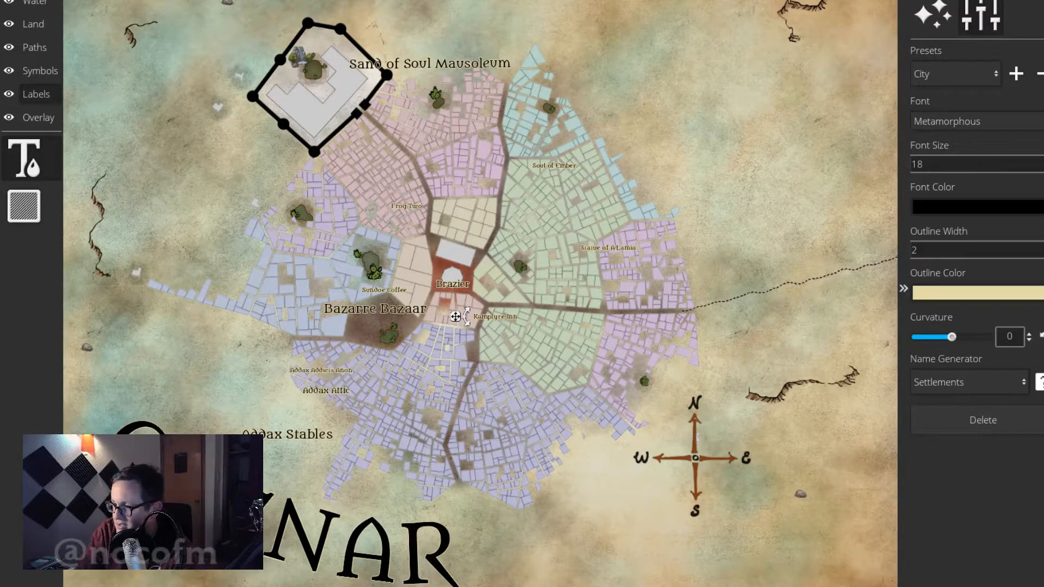
# Add a "Coals of the Damned" label and place it against the western wall of the walled compound northwest of the city.
pyautogui.click(215, 108)
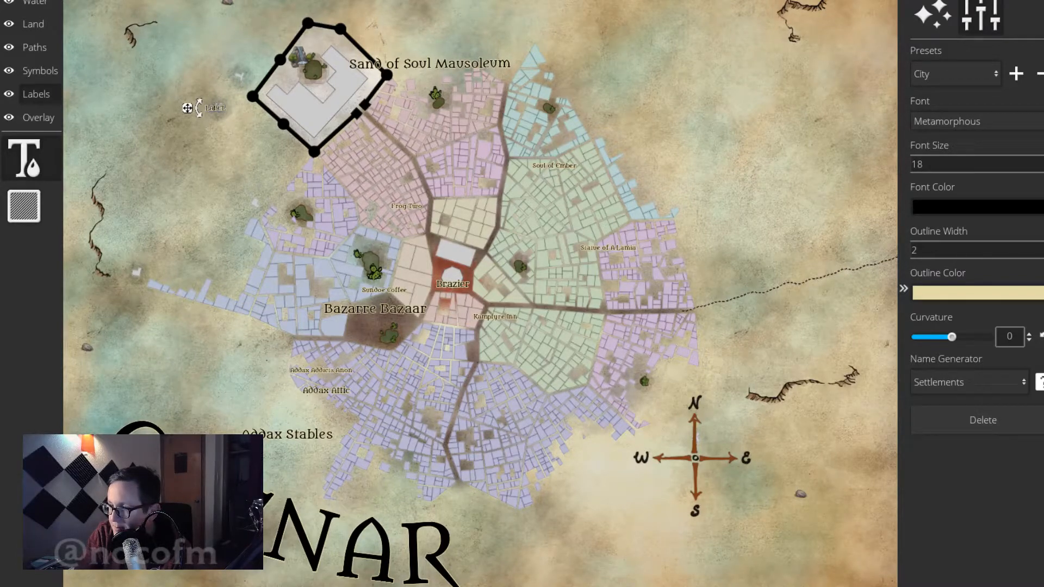
pyautogui.write('C')
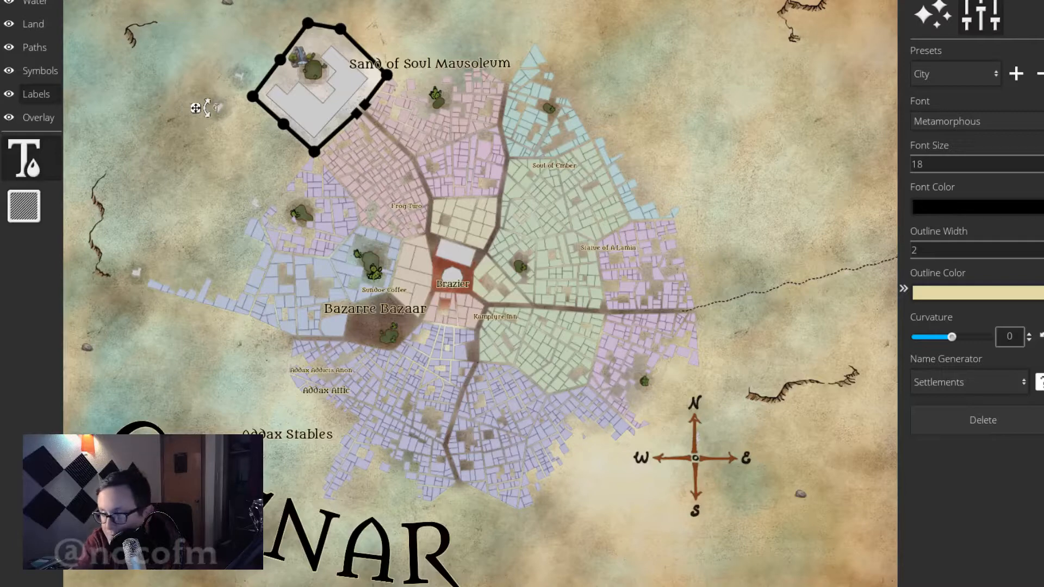
pyautogui.write('oals of the Damned')
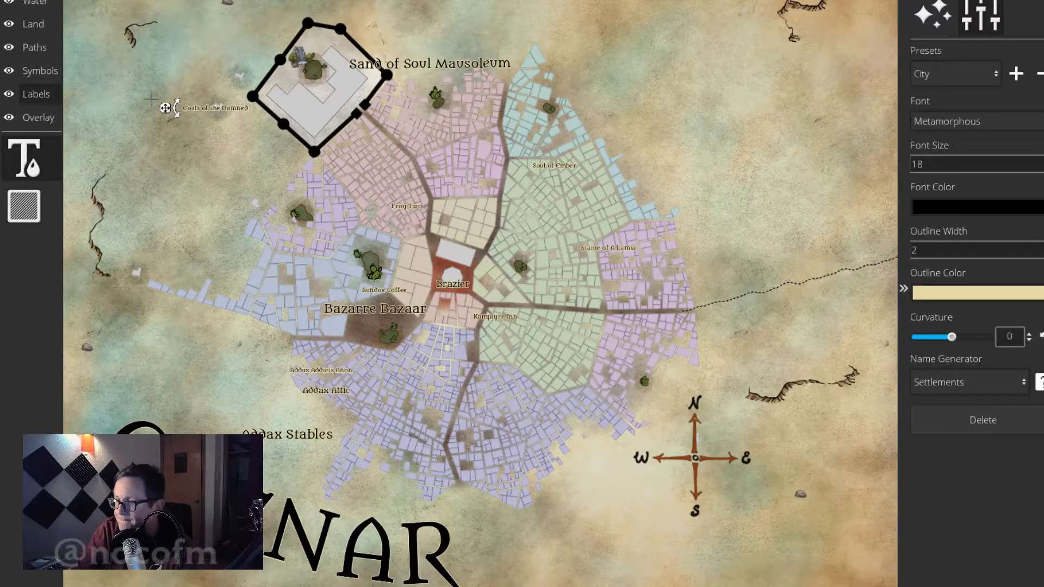
pyautogui.moveTo(165, 107); pyautogui.dragTo(195, 114)
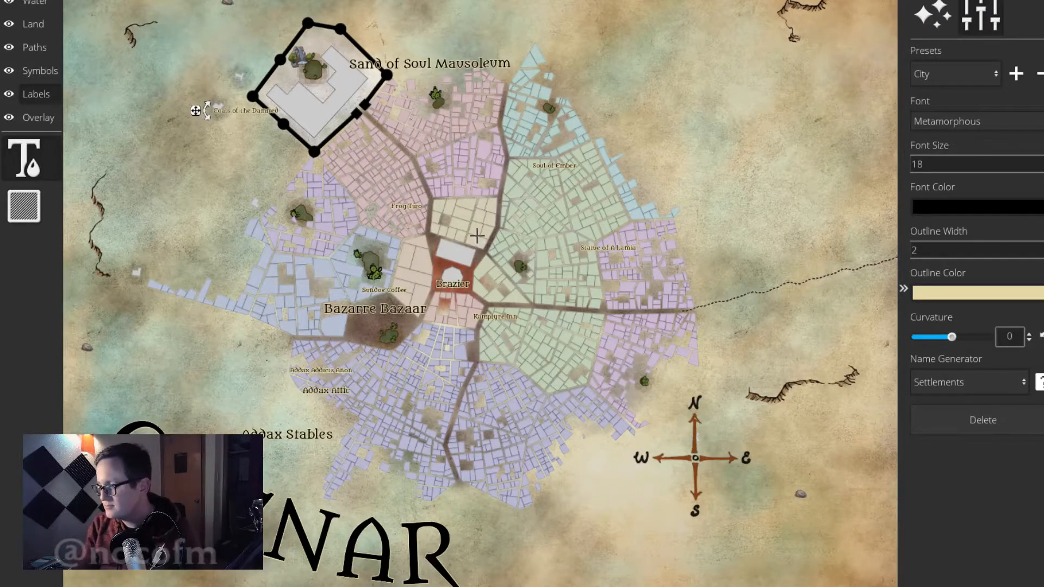
# Add a label named "The Jewel" and place it at the city's northeastern edge, where the teal and purple districts meet.
pyautogui.click(477, 242)
pyautogui.write('Th')
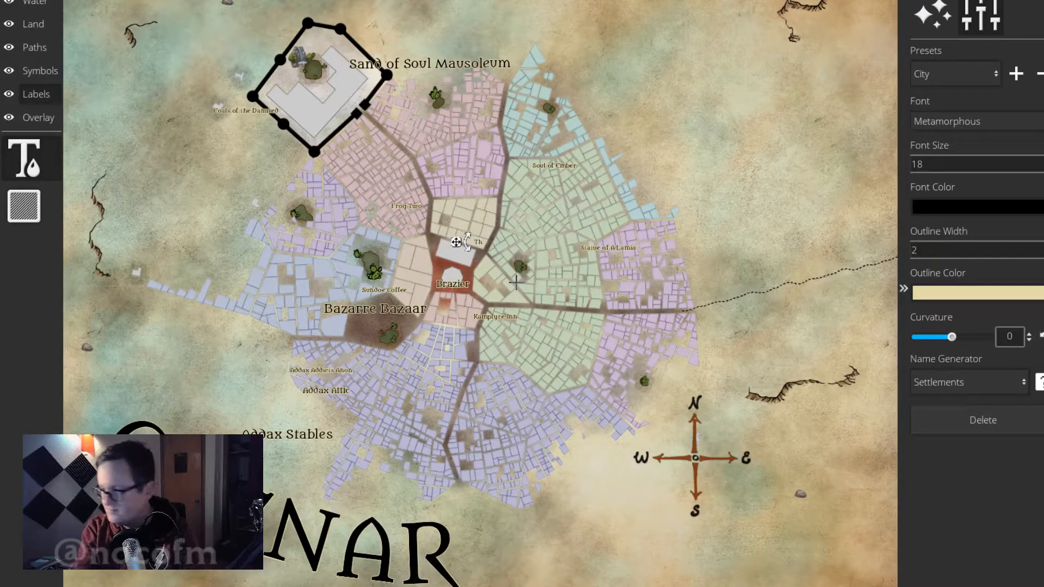
pyautogui.write('e Jewel')
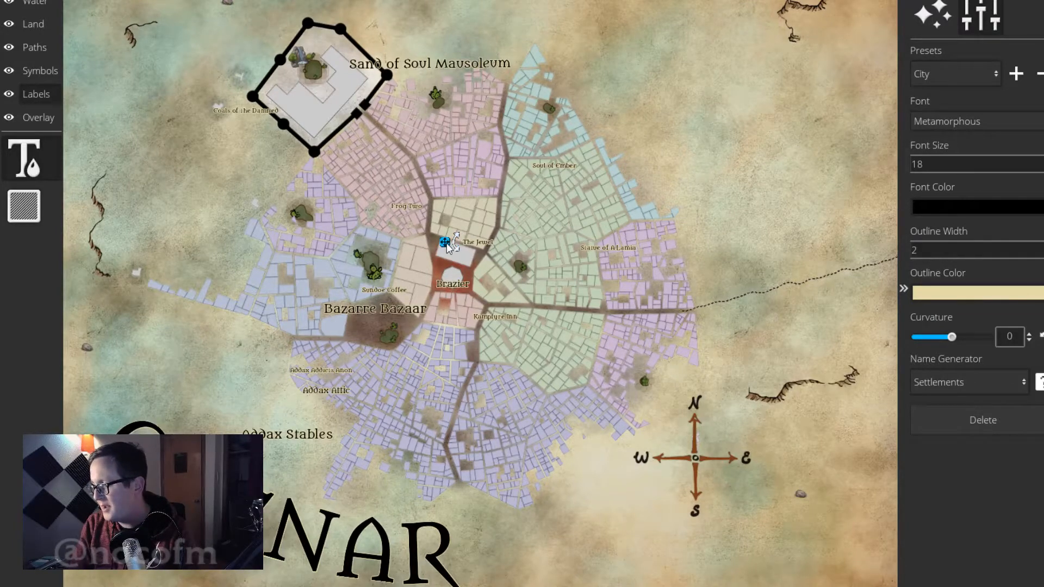
pyautogui.moveTo(446, 243); pyautogui.dragTo(633, 217)
pyautogui.moveTo(620, 216); pyautogui.dragTo(615, 214)
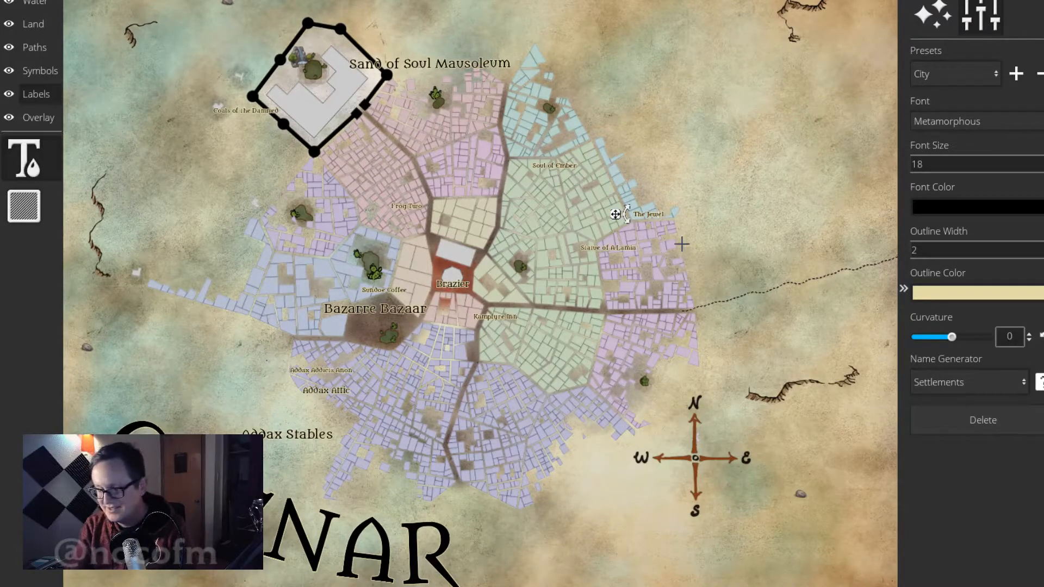
pyautogui.write('o')
pyautogui.press('BackSpace')
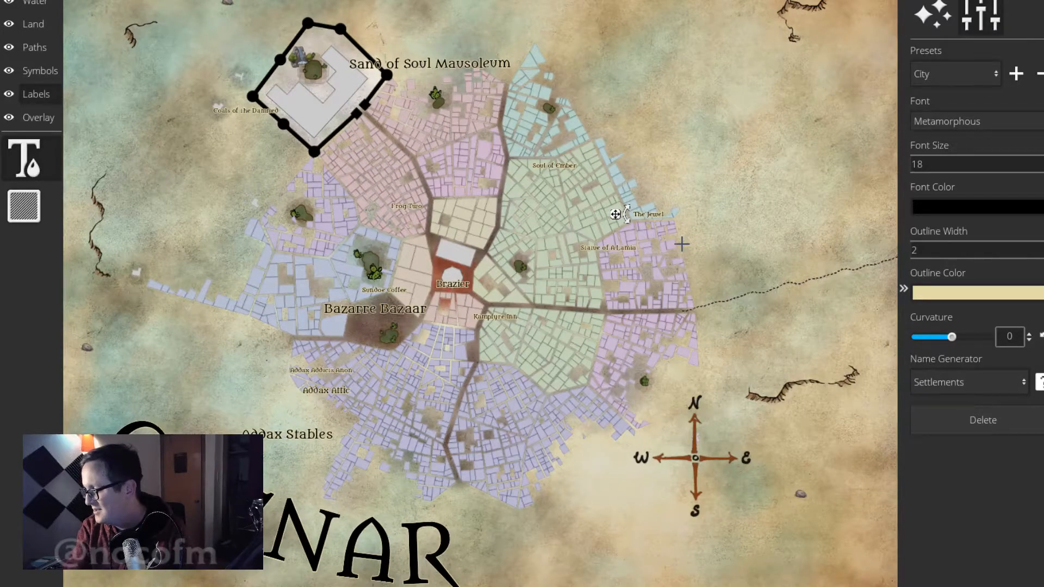
pyautogui.write('Some')
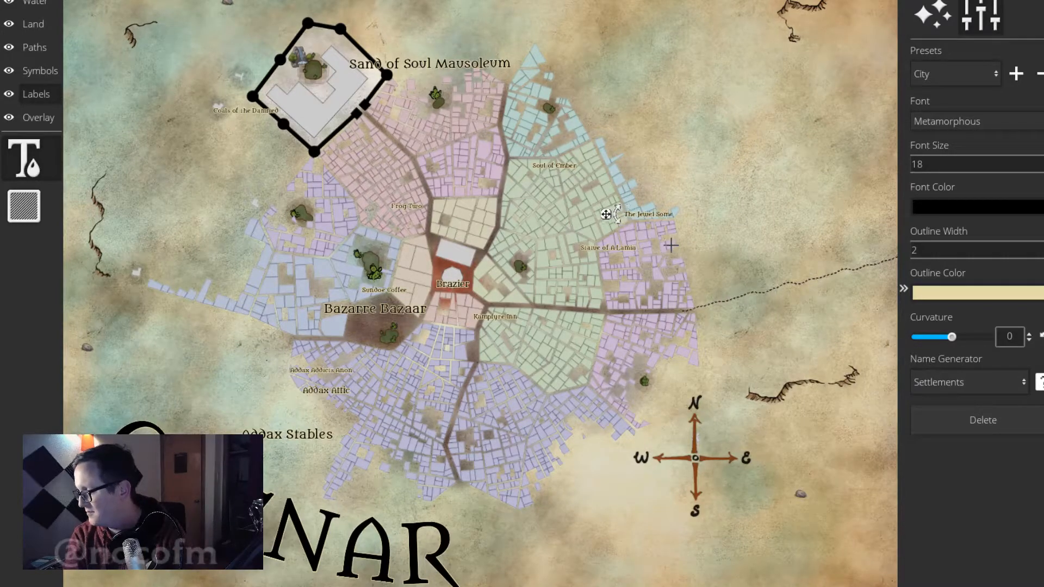
pyautogui.press('BackSpace')
pyautogui.press('BackSpace')
pyautogui.press('BackSpace')
pyautogui.press('BackSpace')
pyautogui.press('BackSpace')
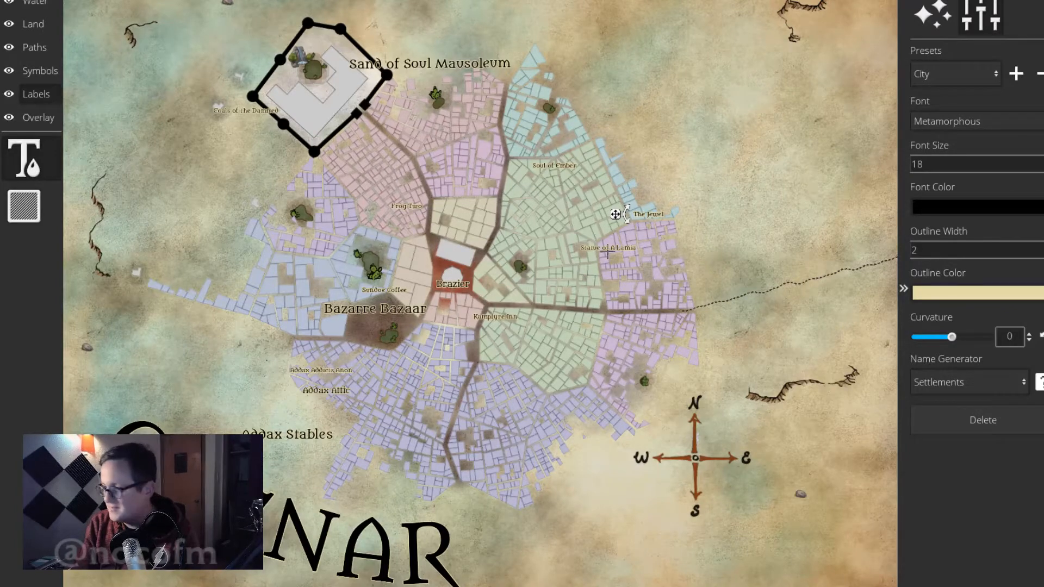
# Nudge The Jewel label slightly east, and add an "Elders Rest" label over the grey building just north of the Brazier.
pyautogui.moveTo(617, 216); pyautogui.dragTo(619, 215)
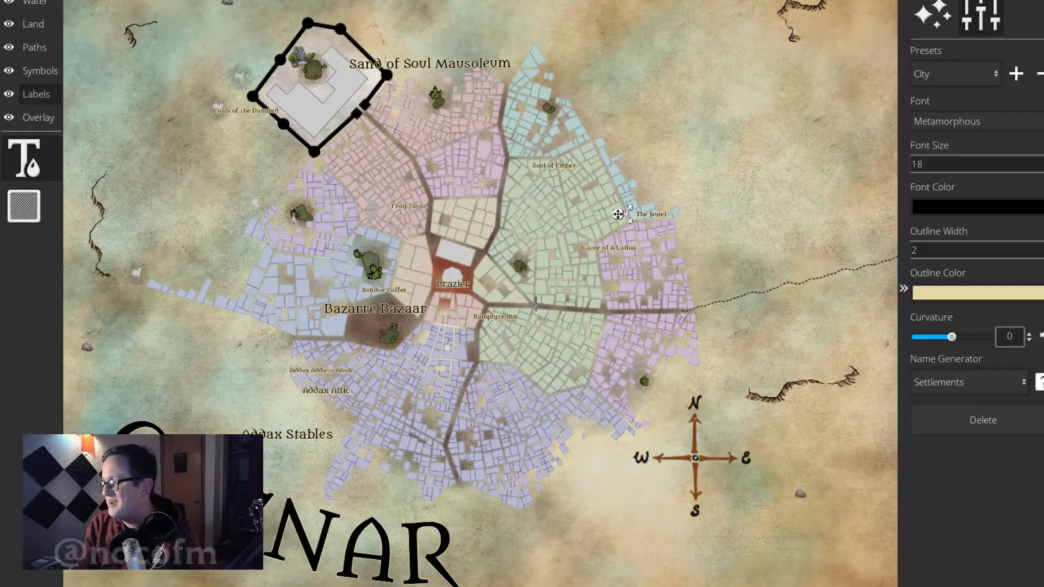
pyautogui.click(448, 254)
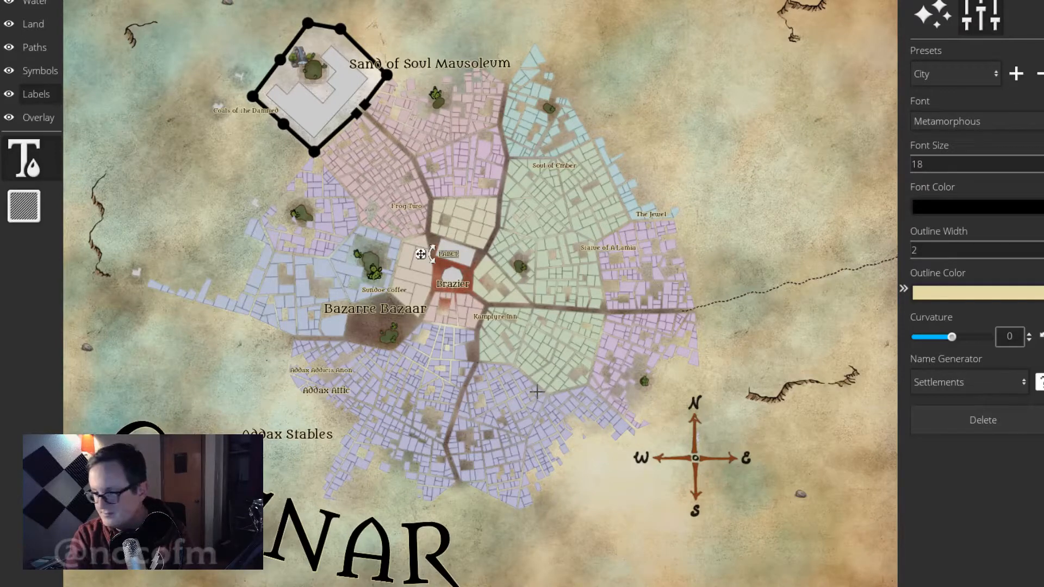
pyautogui.write('Elders')
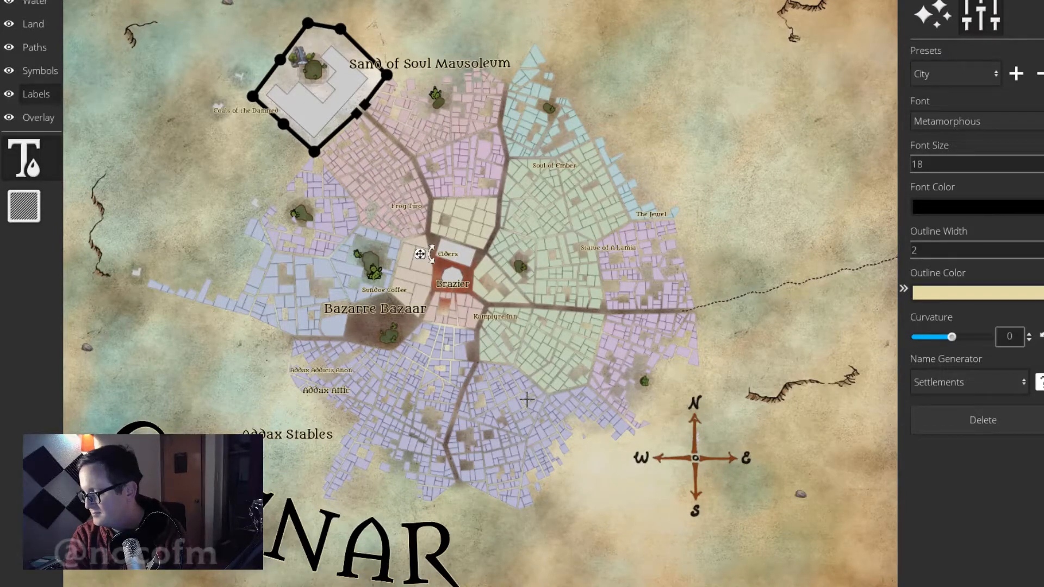
pyautogui.write('Rest')
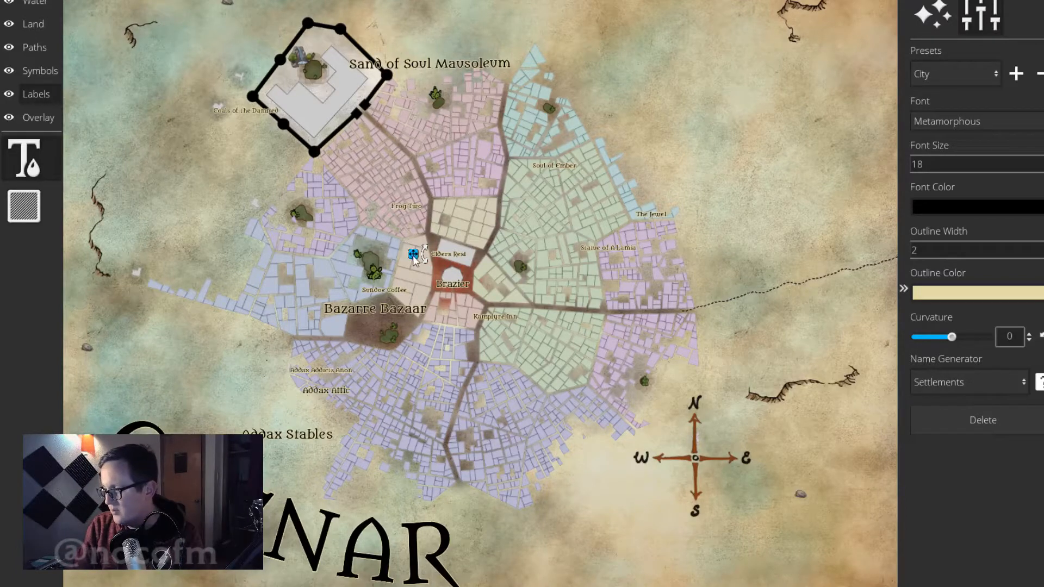
pyautogui.moveTo(413, 254); pyautogui.dragTo(422, 251)
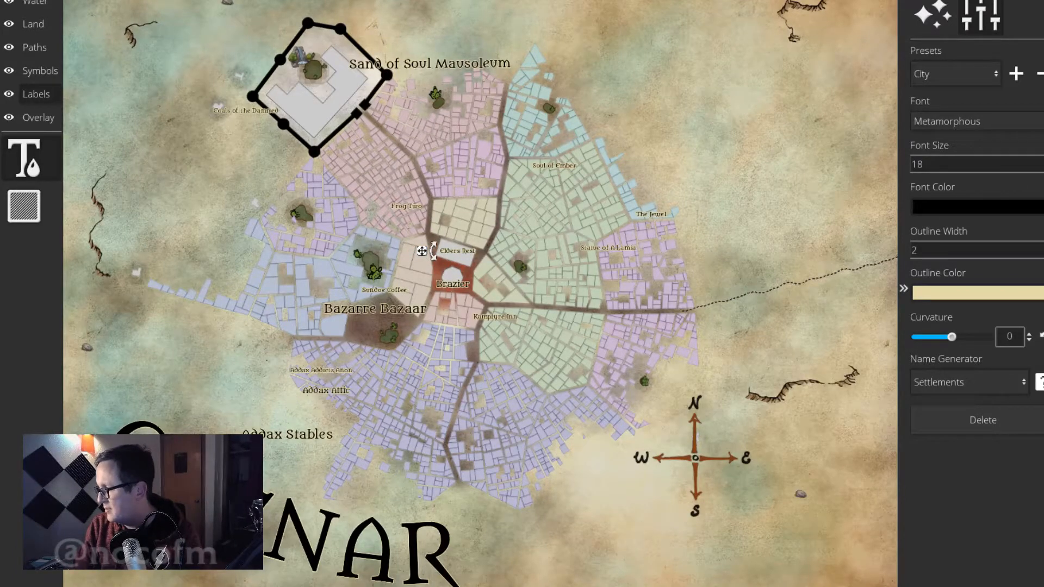
# Set the Elders Rest label's font size to 22 and shift it slightly east.
pyautogui.scroll(6, 1041, 173)
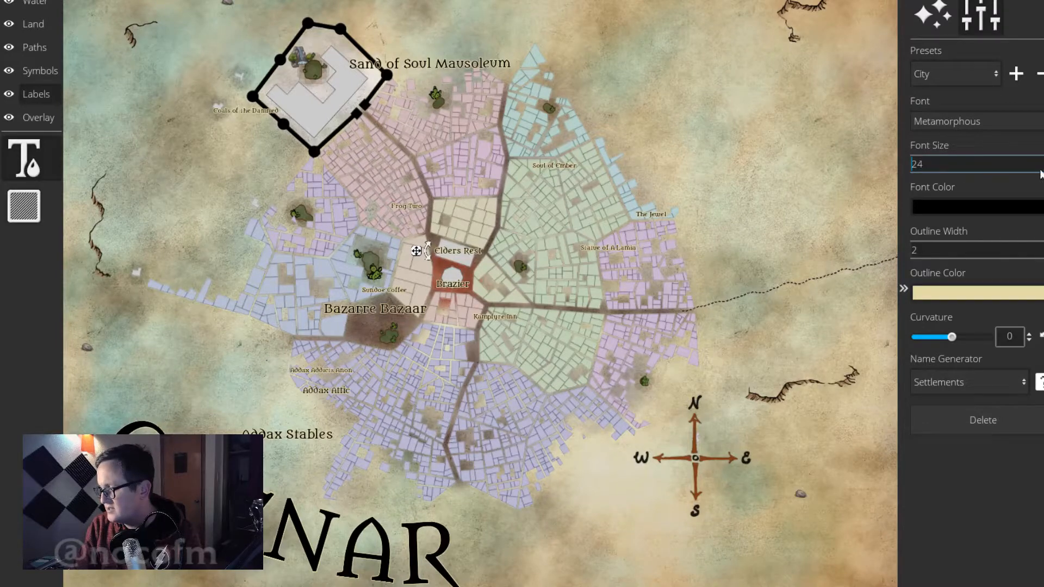
pyautogui.moveTo(420, 253); pyautogui.dragTo(429, 254)
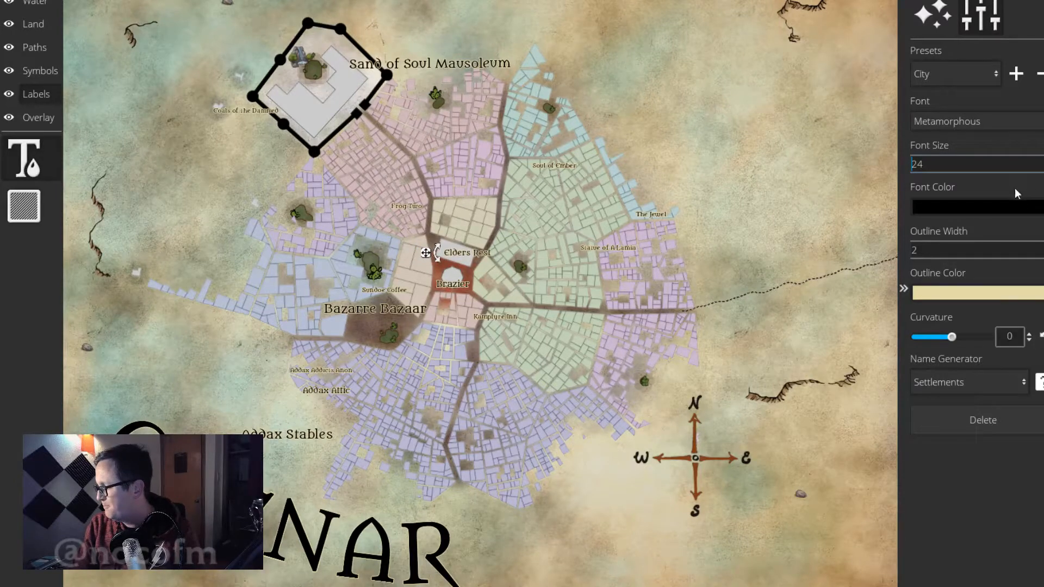
pyautogui.click(1043, 168)
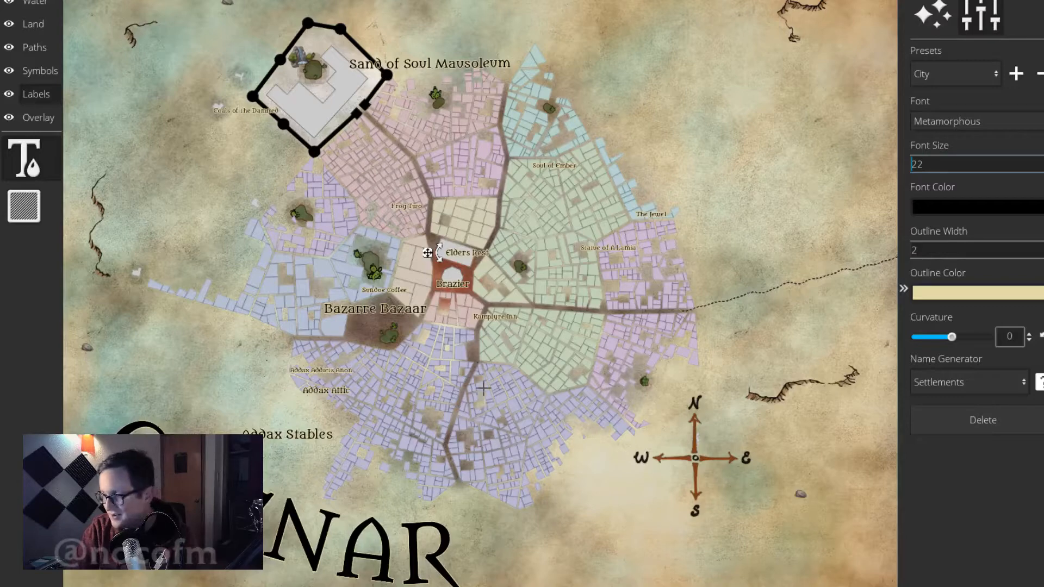
# Add a "Flammagenitus" label and place it in the southern part of the green district, just east of the southern road.
pyautogui.click(493, 352)
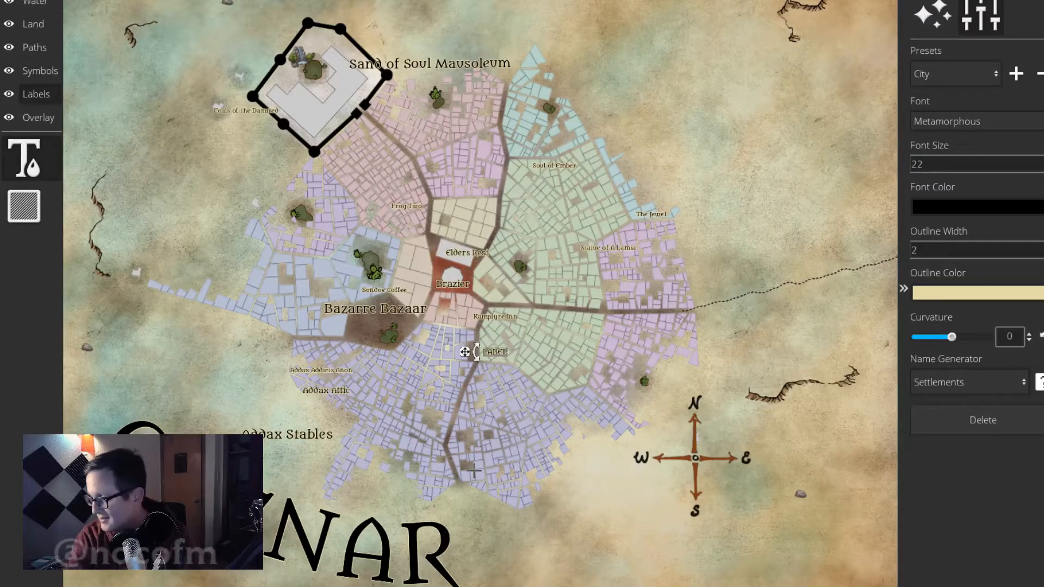
pyautogui.write('Flamm')
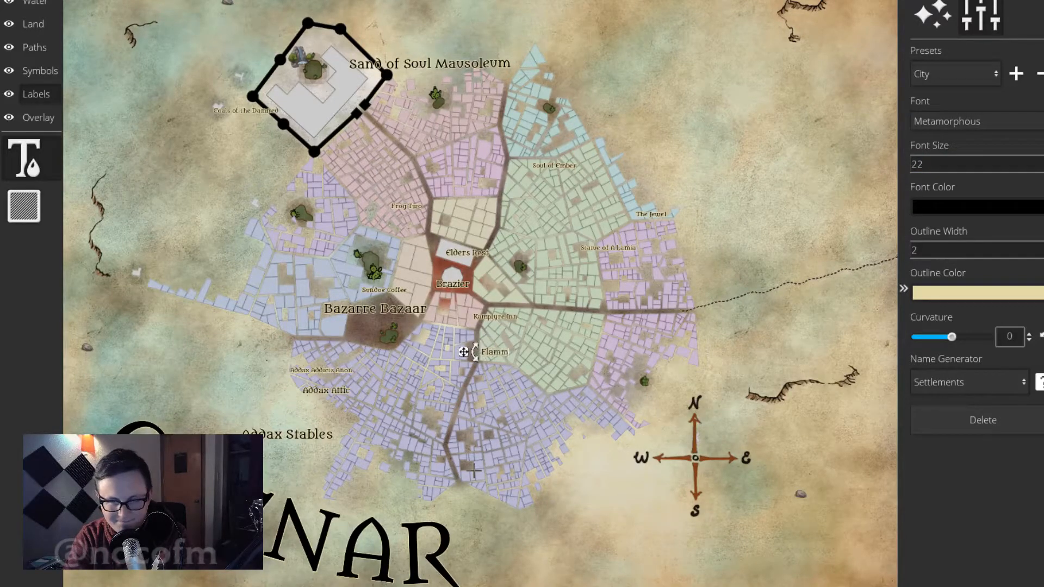
pyautogui.write('ageniity')
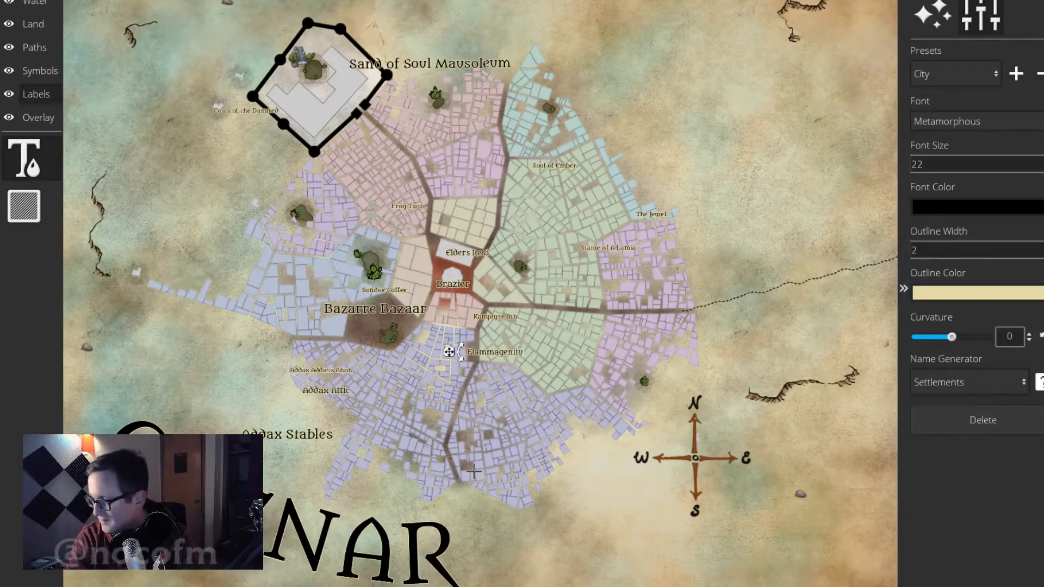
pyautogui.press('BackSpace')
pyautogui.write('us')
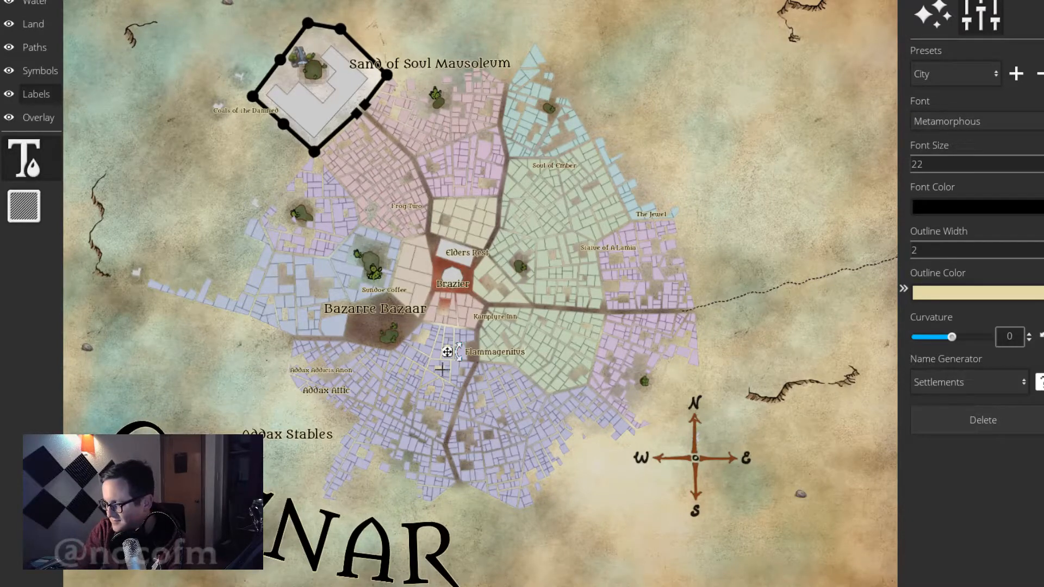
pyautogui.moveTo(447, 352); pyautogui.dragTo(474, 354)
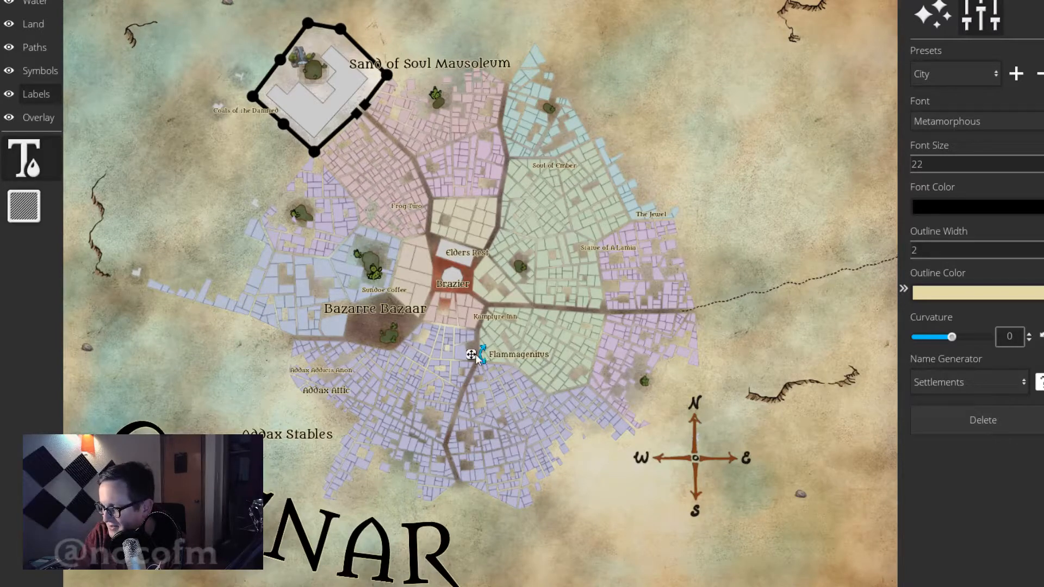
# Move the Flammagenitus label just below Soul of Ember, and add a "The Hearth of Terrus" label in the pink district above Frog Twine.
pyautogui.moveTo(472, 354); pyautogui.dragTo(545, 177)
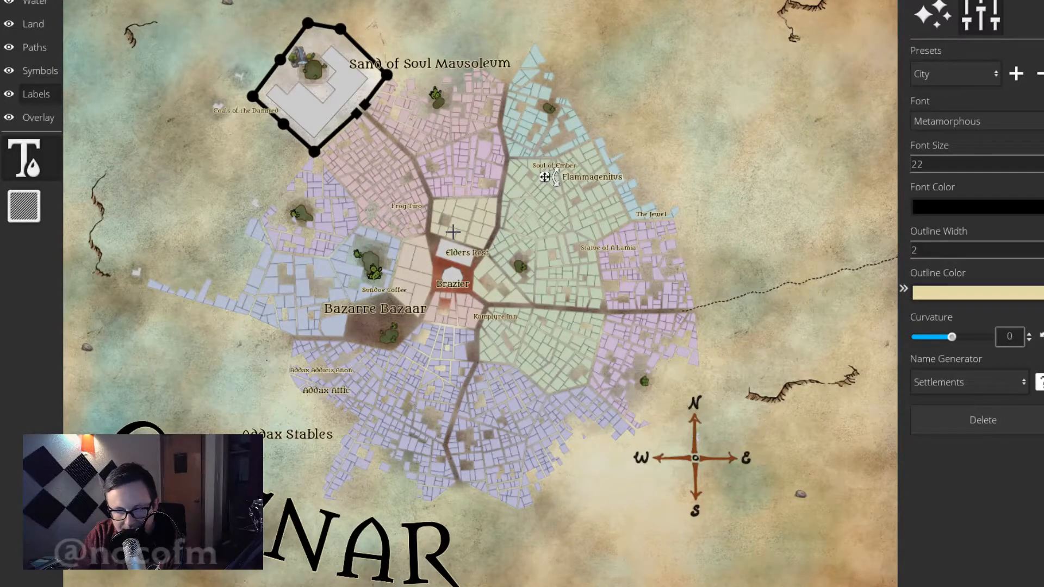
pyautogui.click(345, 182)
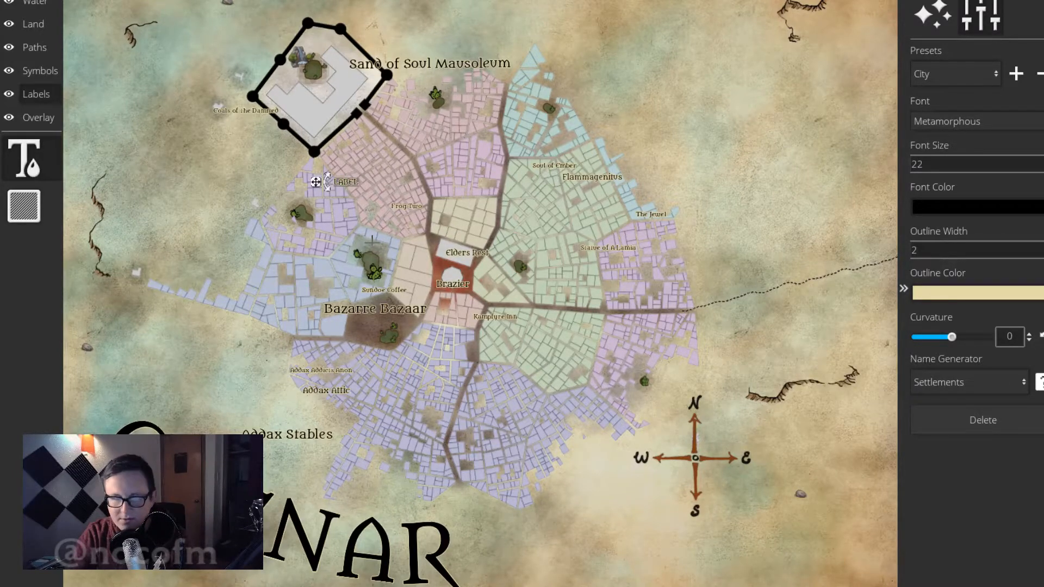
pyautogui.write('T')
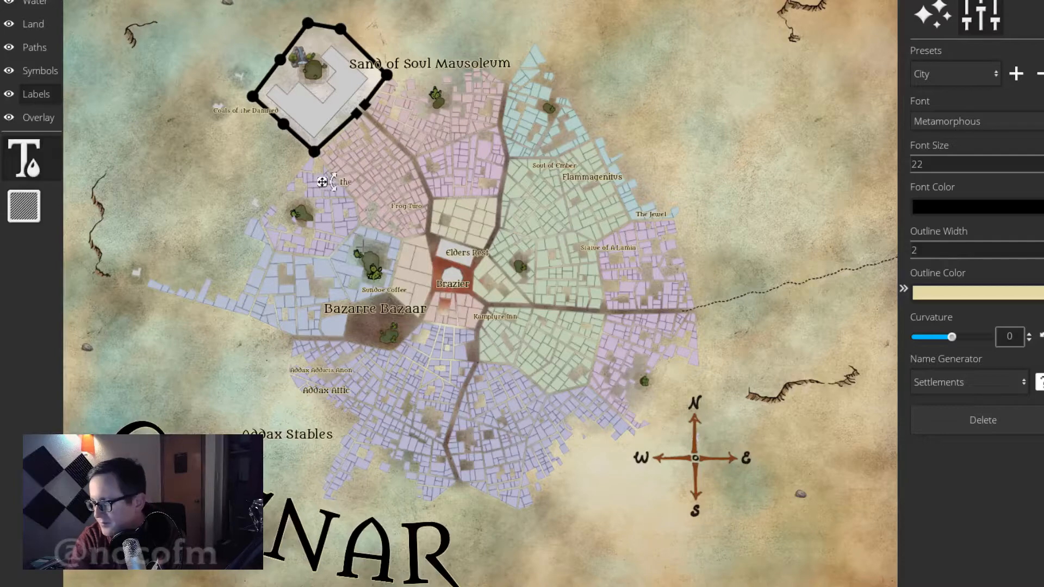
pyautogui.write('he')
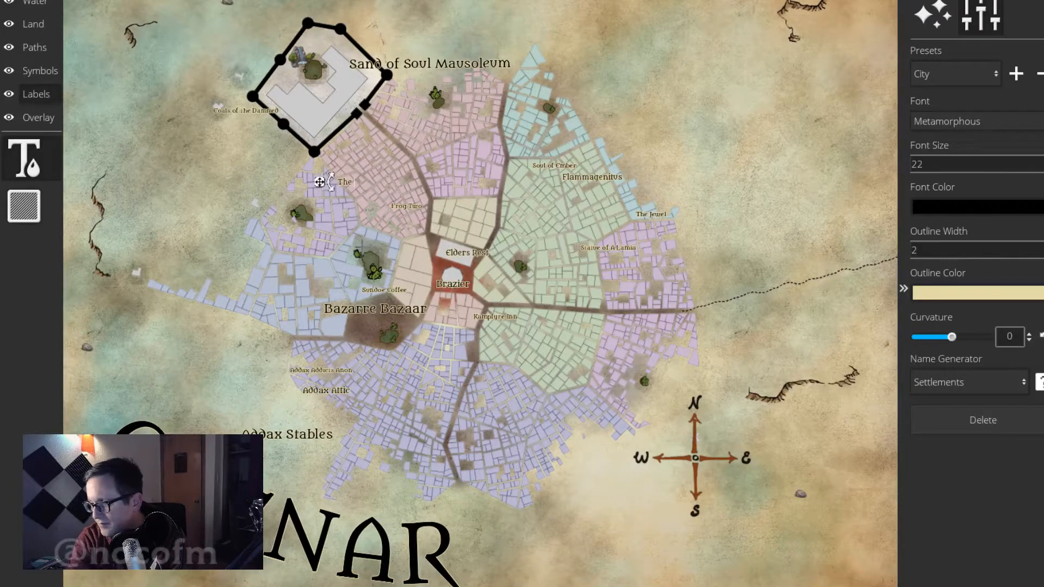
pyautogui.write(' Hearth of')
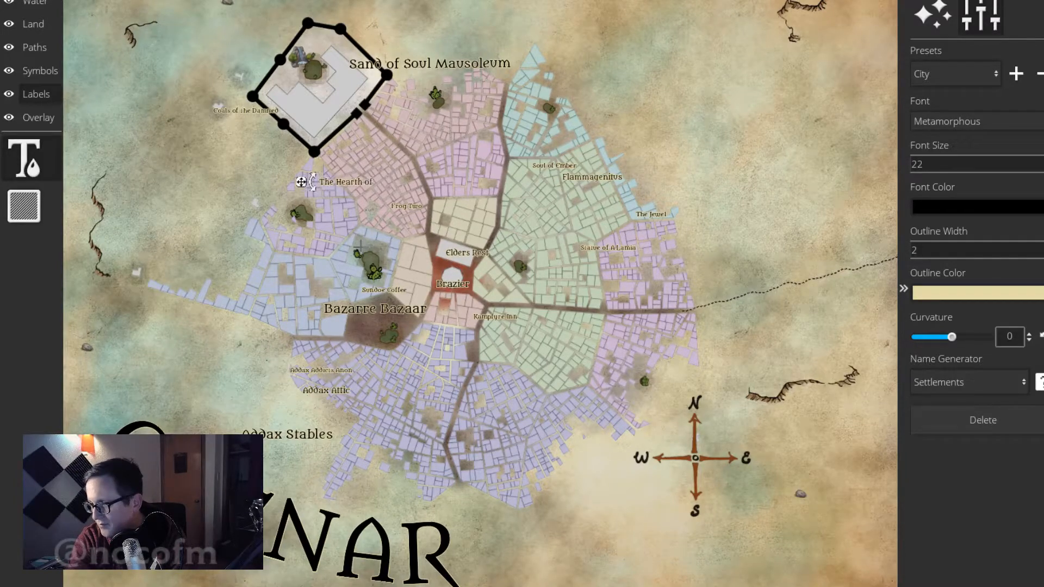
pyautogui.write(' Terrus')
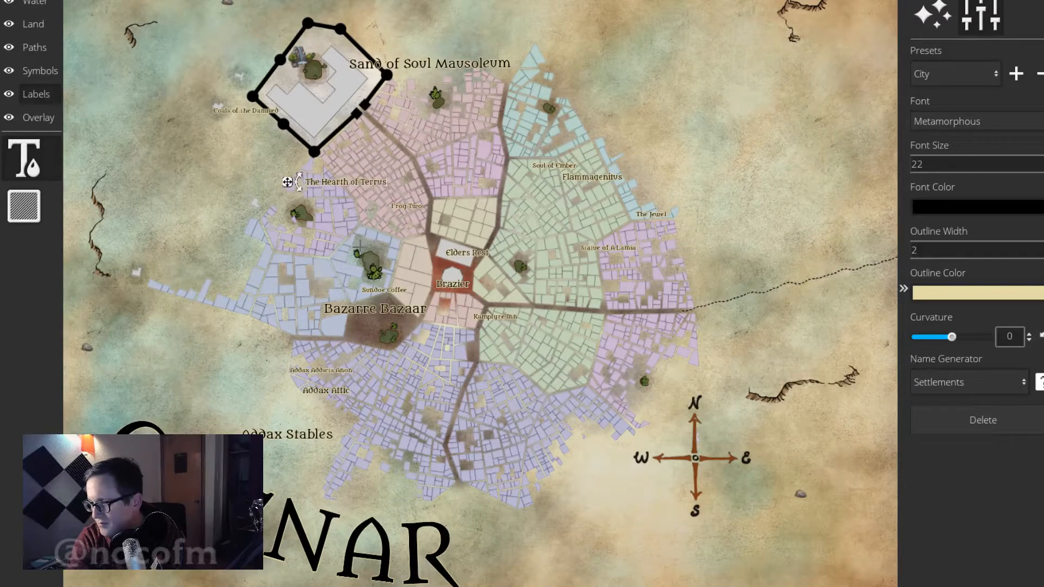
pyautogui.moveTo(287, 182); pyautogui.dragTo(320, 178)
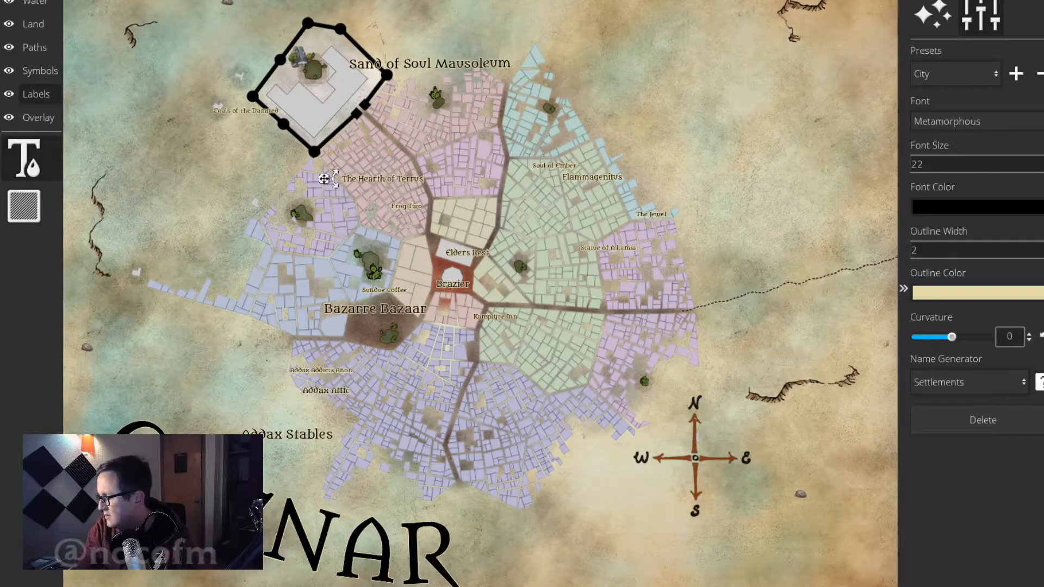
# Set The Hearth of Terrus label's font size to 20 and nudge it slightly west.
pyautogui.click(1043, 167)
pyautogui.click(1043, 167)
pyautogui.click(1043, 167)
pyautogui.click(1043, 161)
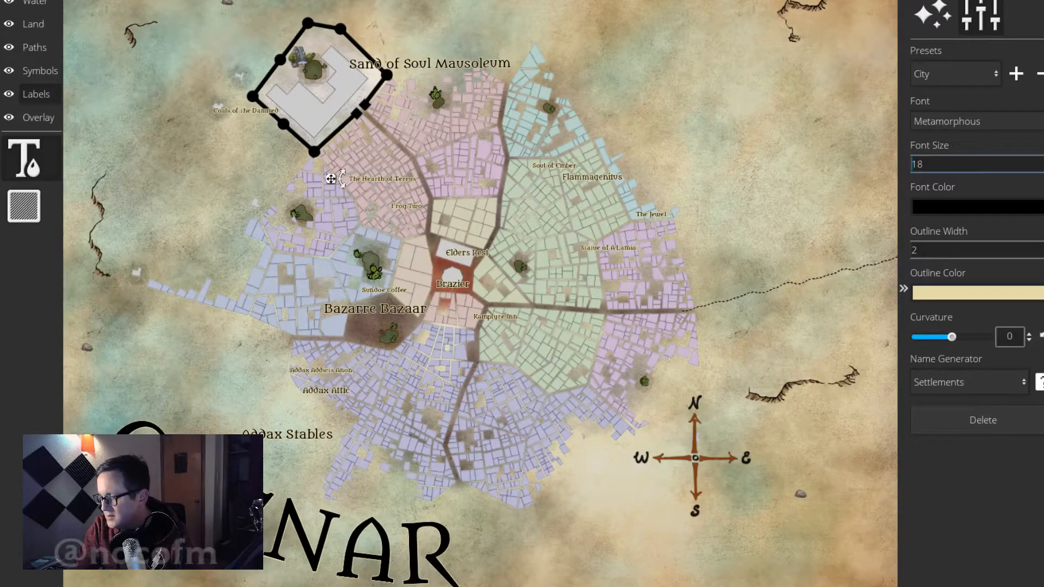
pyautogui.click(1043, 161)
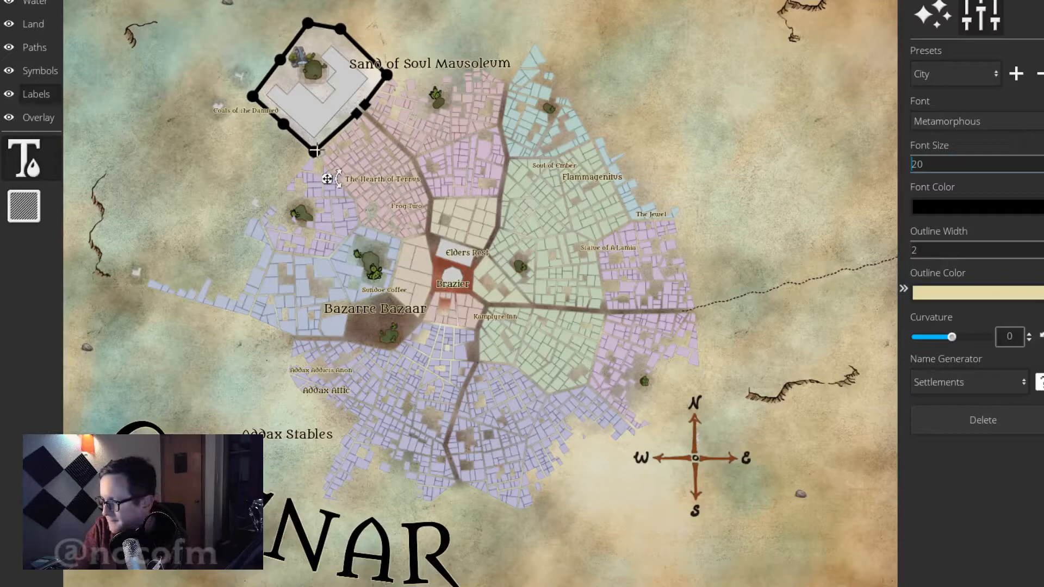
pyautogui.moveTo(328, 178)
pyautogui.mouseDown()
pyautogui.moveTo(321, 204)
pyautogui.moveTo(311, 168)
pyautogui.moveTo(325, 179)
pyautogui.mouseUp()
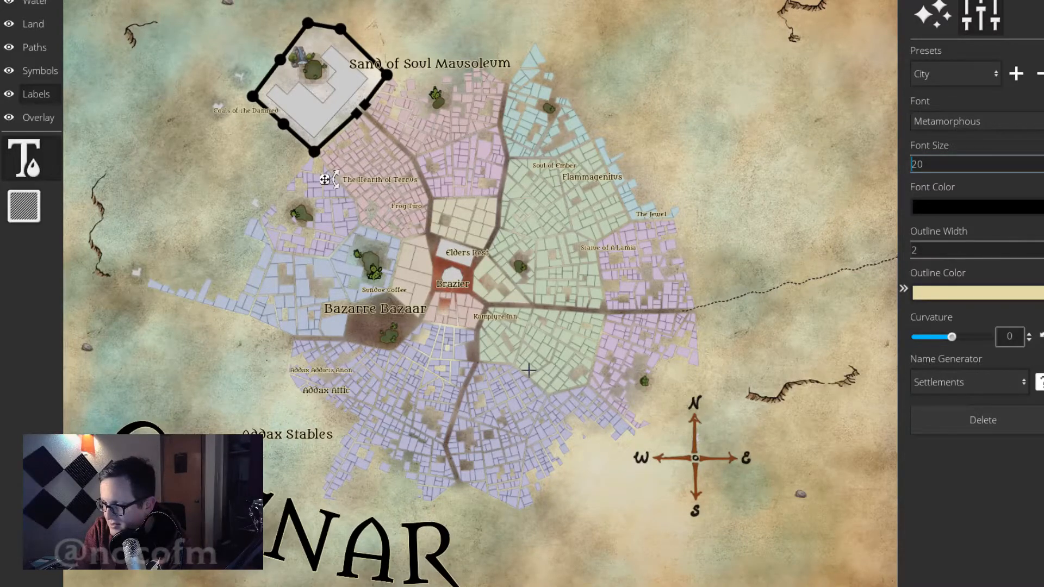
# Add a "DRAGONFORGE" label in the blue district just southwest of the Bazarre Bazaar label.
pyautogui.click(327, 331)
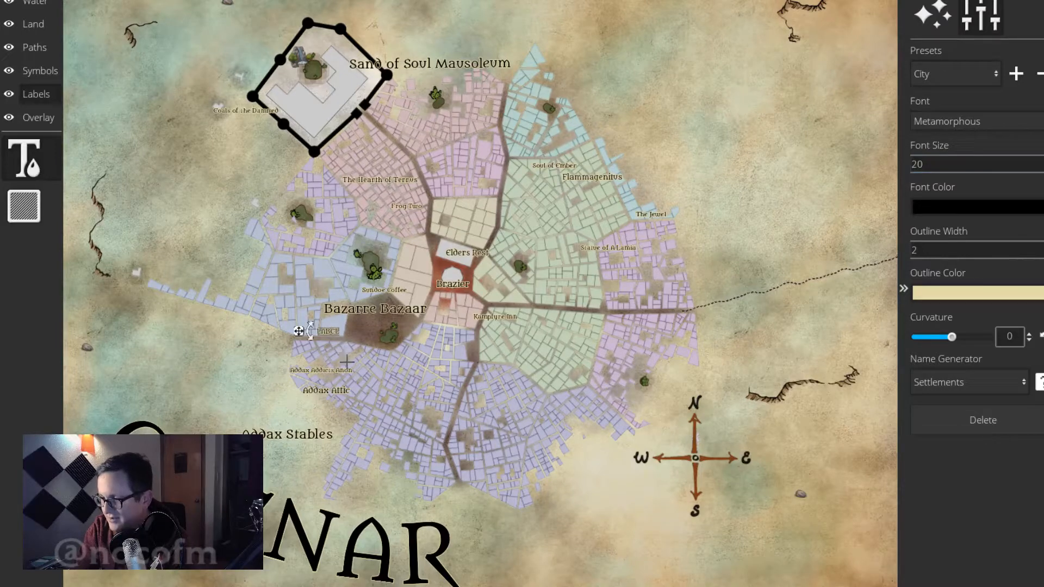
pyautogui.write('Dr')
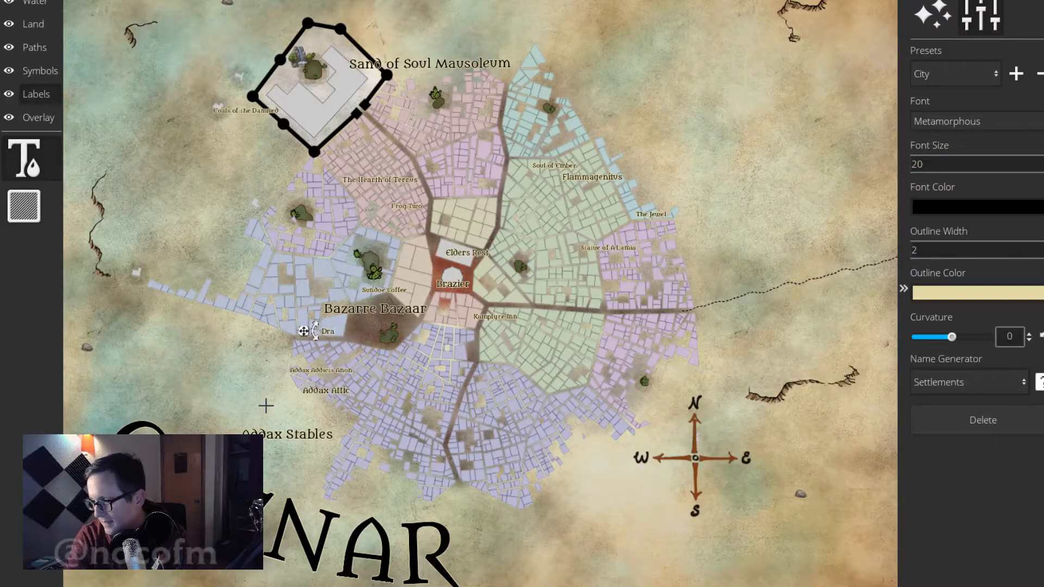
pyautogui.press('BackSpace')
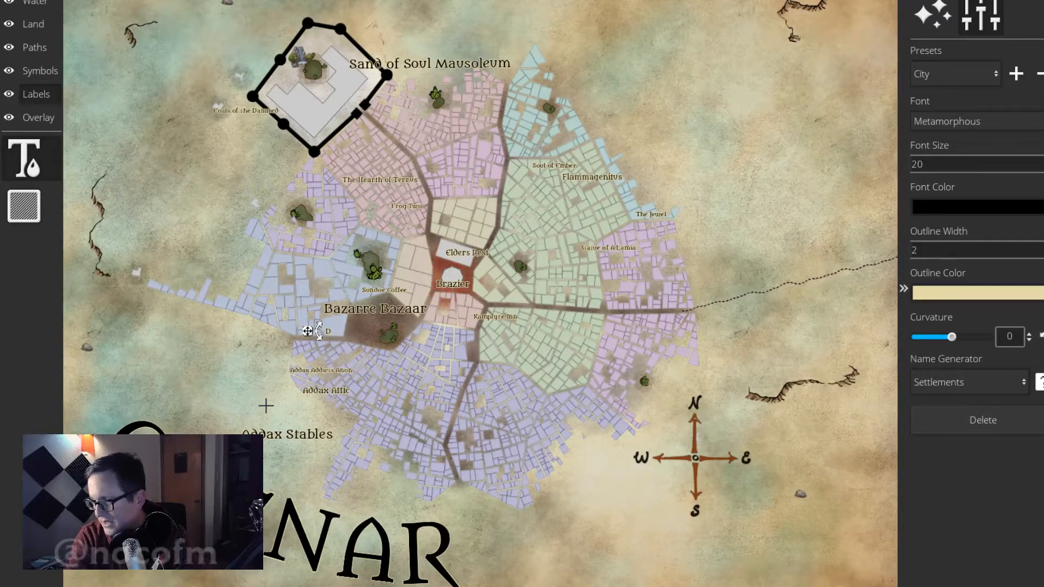
pyautogui.write('RAd')
pyautogui.press('BackSpace')
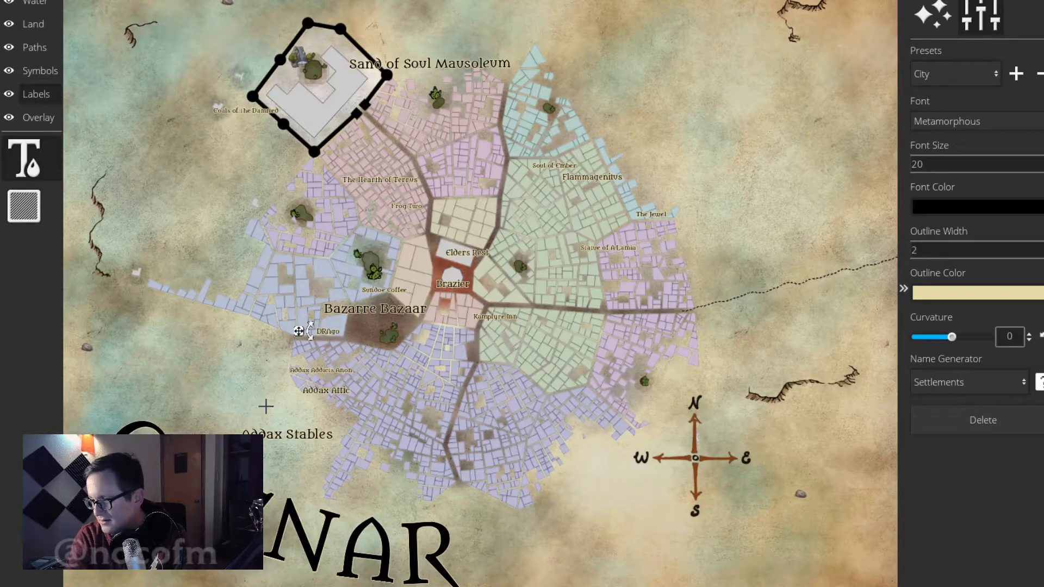
pyautogui.write('G')
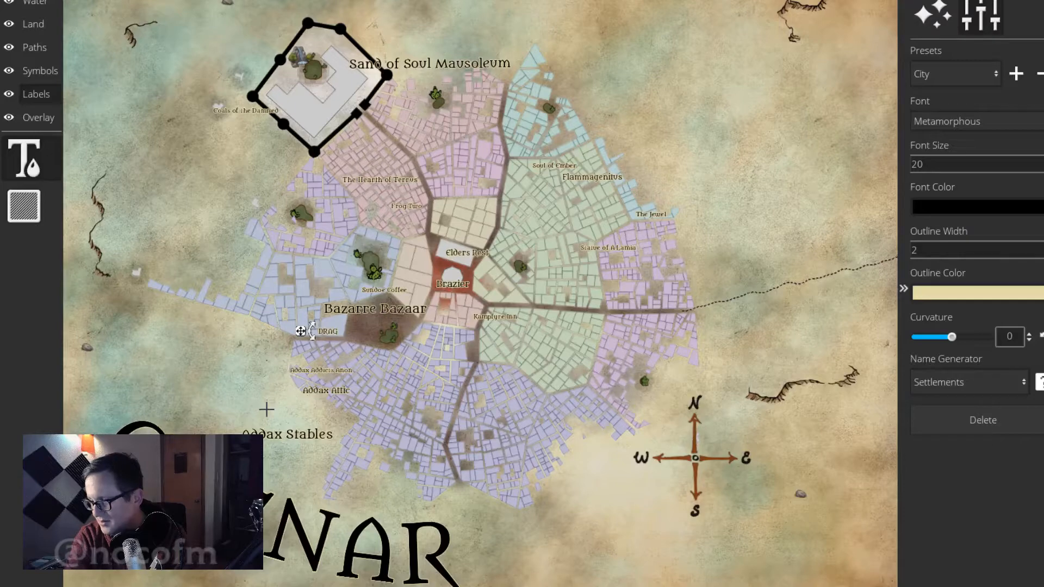
pyautogui.write('ONFLY')
pyautogui.press('BackSpace')
pyautogui.write('ORCE')
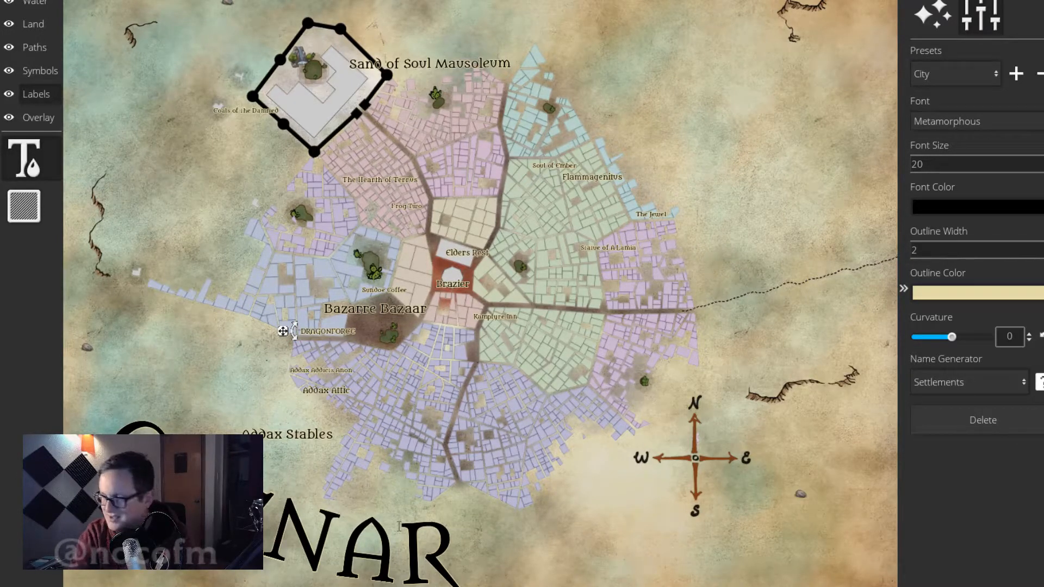
pyautogui.press('BackSpace')
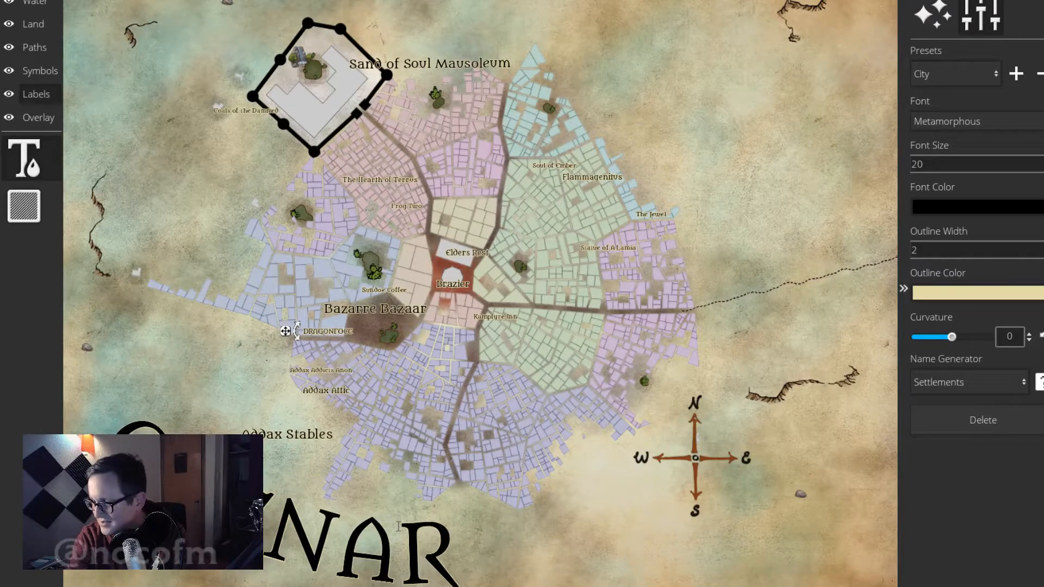
pyautogui.press('BackSpace')
pyautogui.press('BackSpace')
pyautogui.write('FORG')
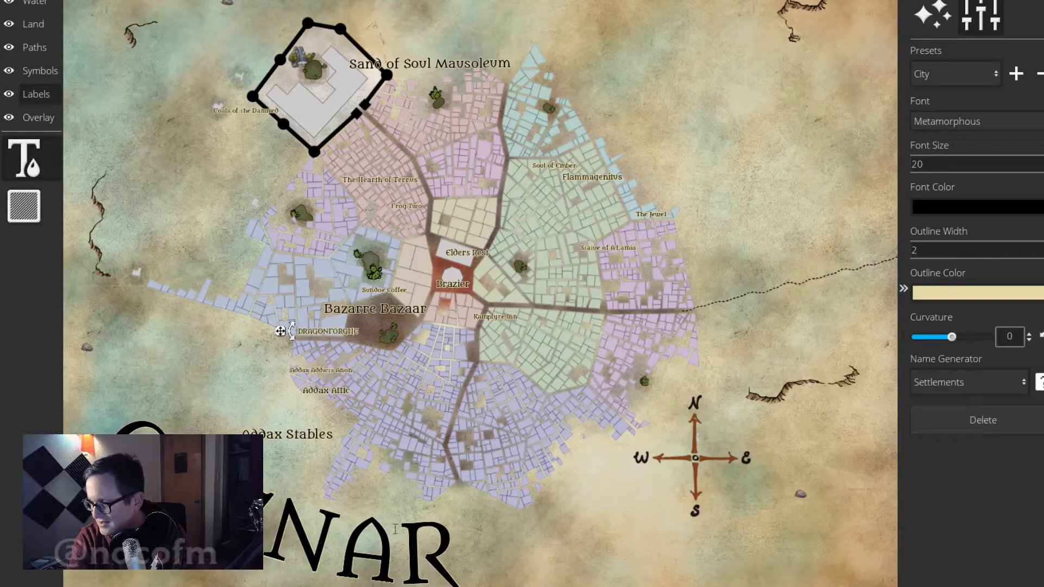
pyautogui.press('Delete')
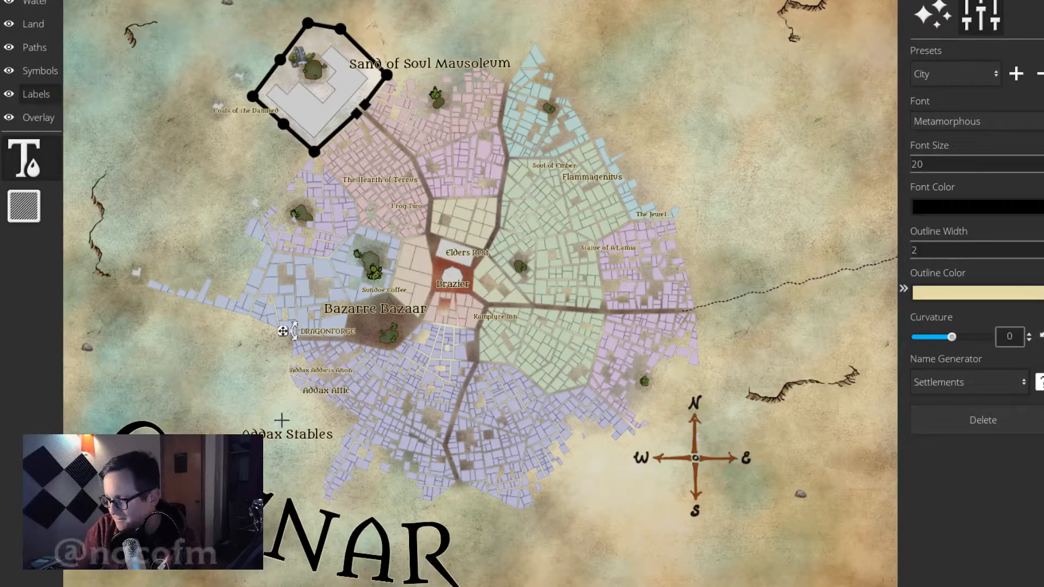
pyautogui.moveTo(287, 334); pyautogui.dragTo(291, 331)
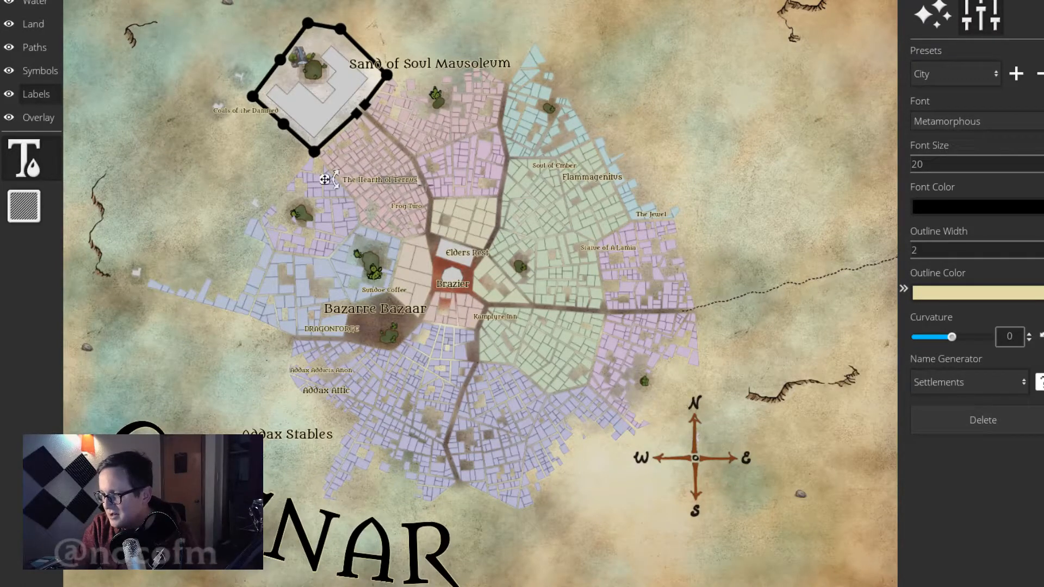
# Shorten The Hearth of Terrus label to "The Hearth" and shift it slightly southeast, closer to the road.
pyautogui.press('BackSpace')
pyautogui.press('BackSpace')
pyautogui.press('BackSpace')
pyautogui.press('BackSpace')
pyautogui.press('BackSpace')
pyautogui.press('BackSpace')
pyautogui.press('BackSpace')
pyautogui.press('BackSpace')
pyautogui.press('BackSpace')
pyautogui.press('BackSpace')
pyautogui.press('BackSpace')
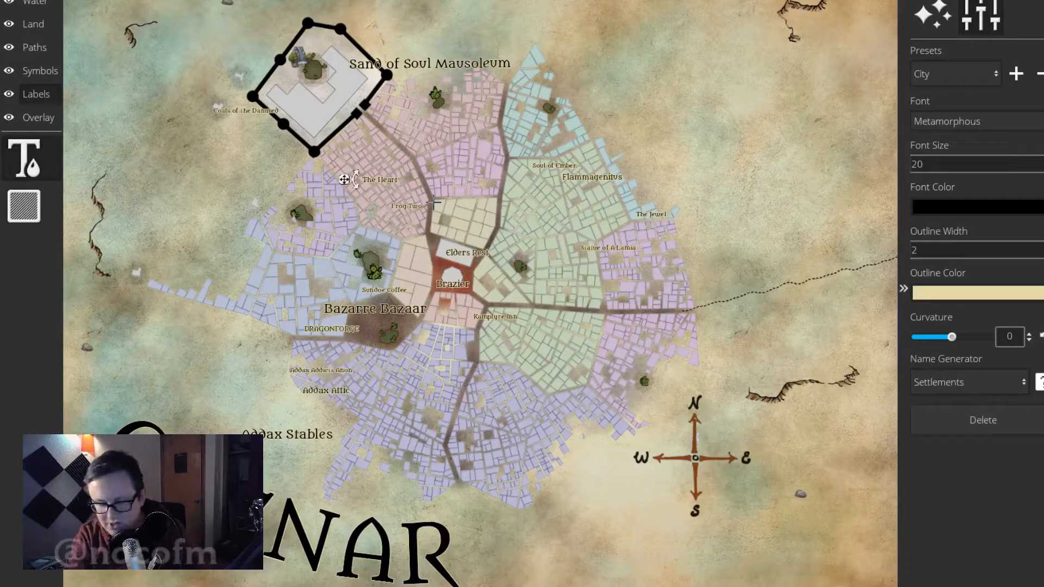
pyautogui.write('h')
pyautogui.moveTo(347, 183); pyautogui.dragTo(353, 187)
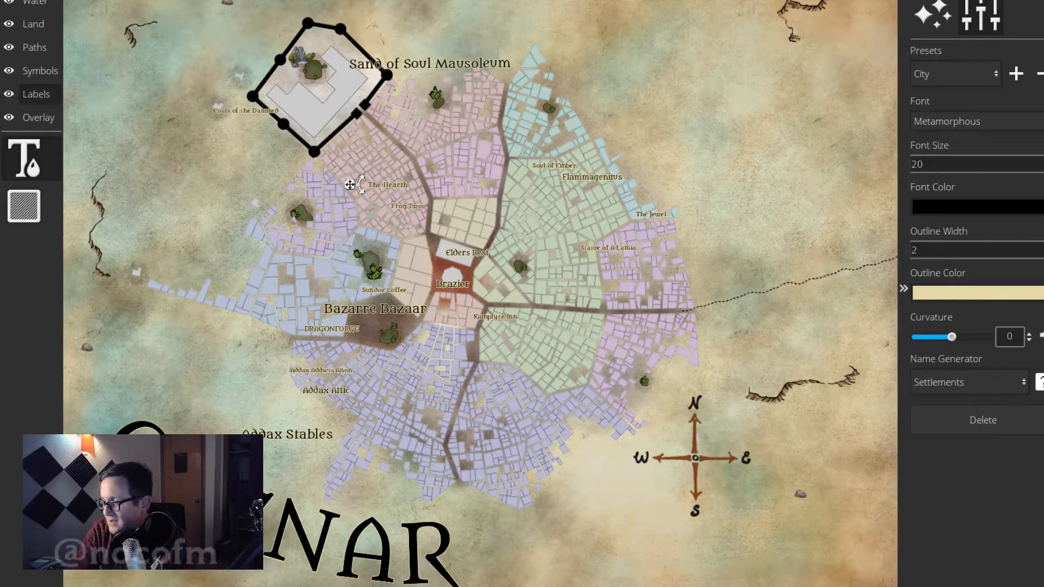
# Add a "Records" label and place it near the southern tip of the green district.
pyautogui.click(541, 376)
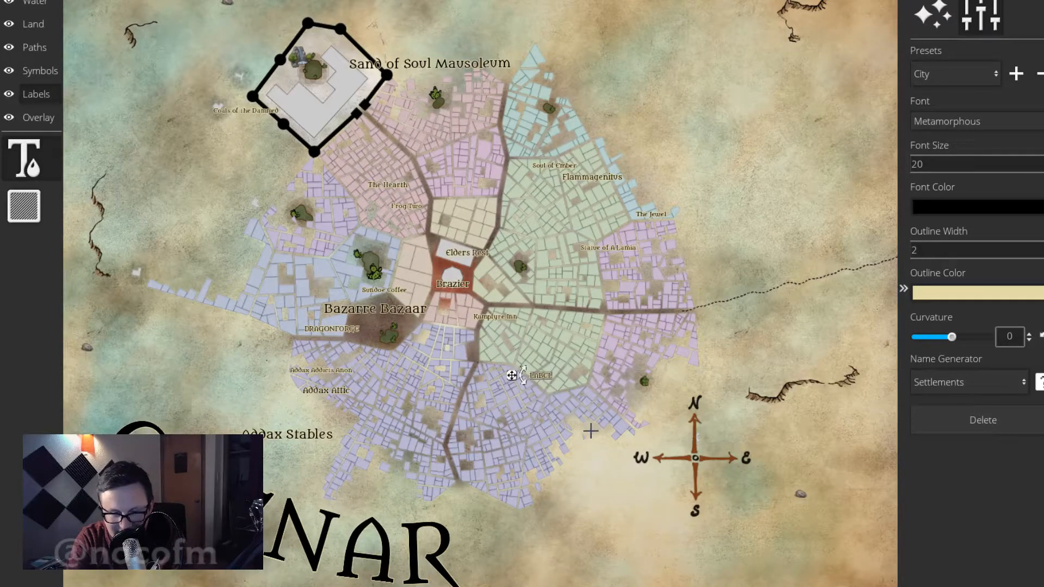
pyautogui.write('Records')
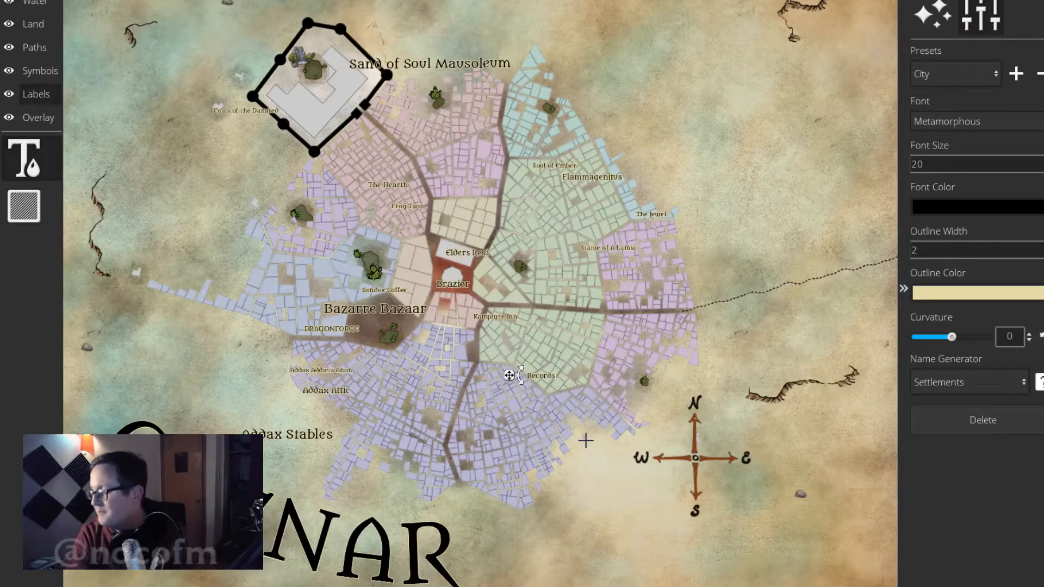
pyautogui.moveTo(514, 377); pyautogui.dragTo(545, 376)
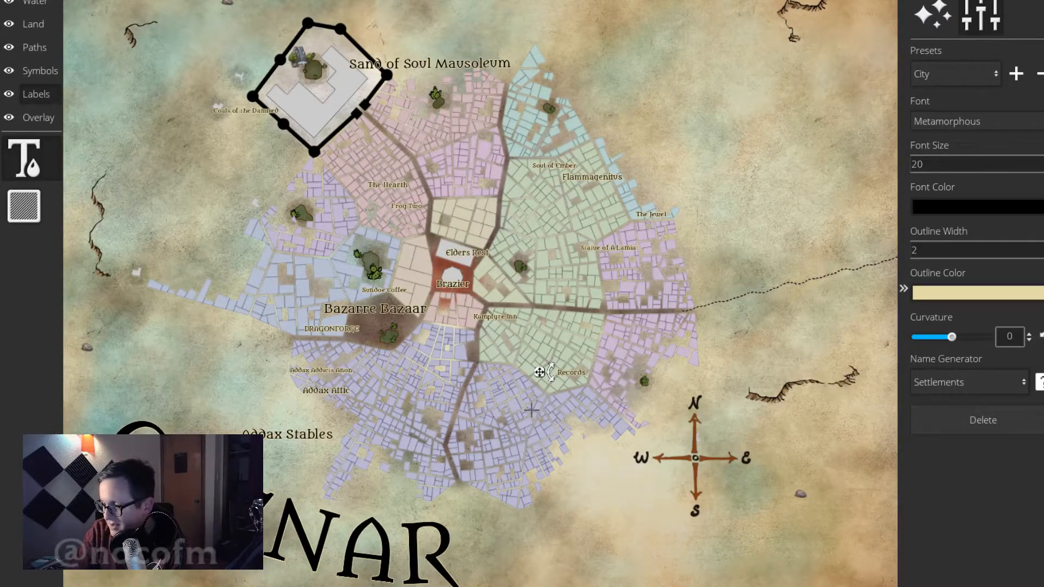
# Add a "Pyre's Rest" label and place it in the southern purple district, just east of the southern road.
pyautogui.click(474, 416)
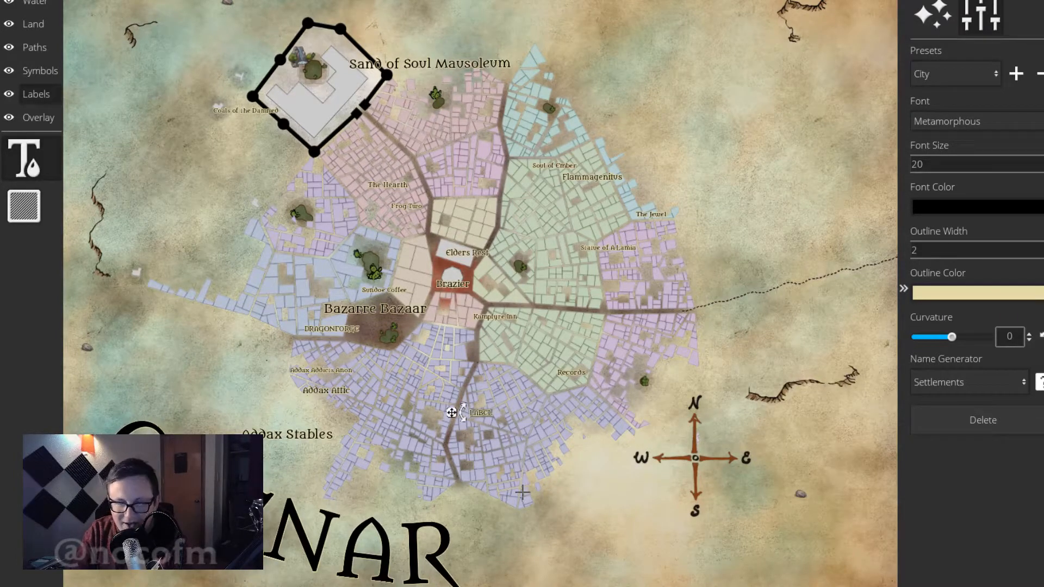
pyautogui.write('Py')
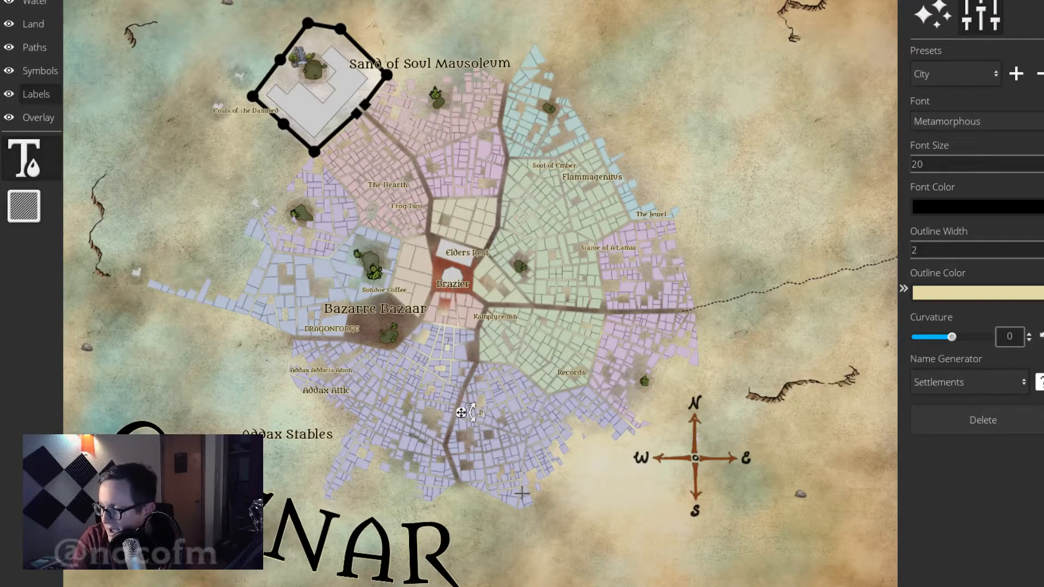
pyautogui.write('re')
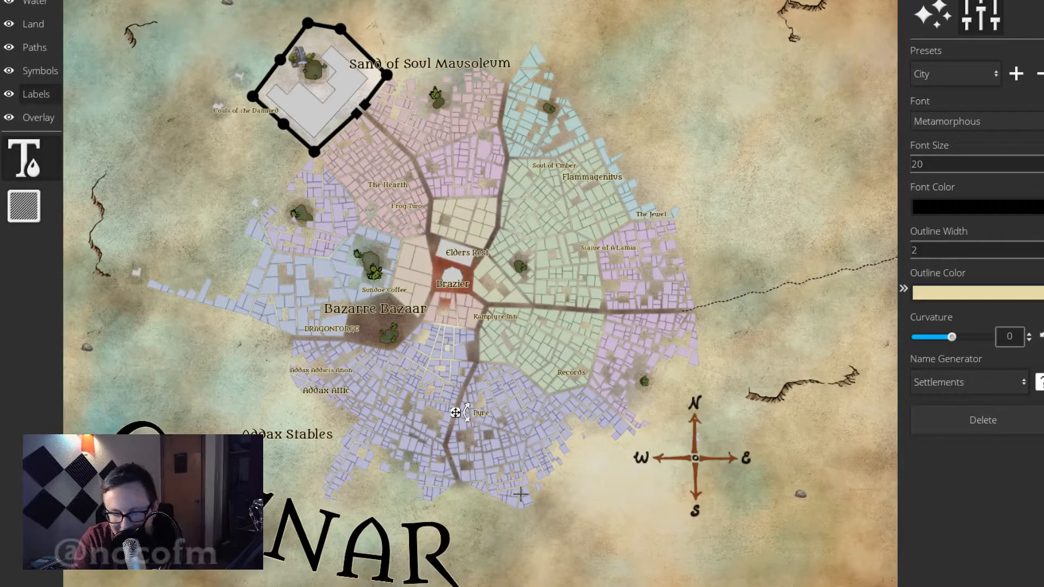
pyautogui.press('BackSpace')
pyautogui.press('BackSpace')
pyautogui.press('BackSpace')
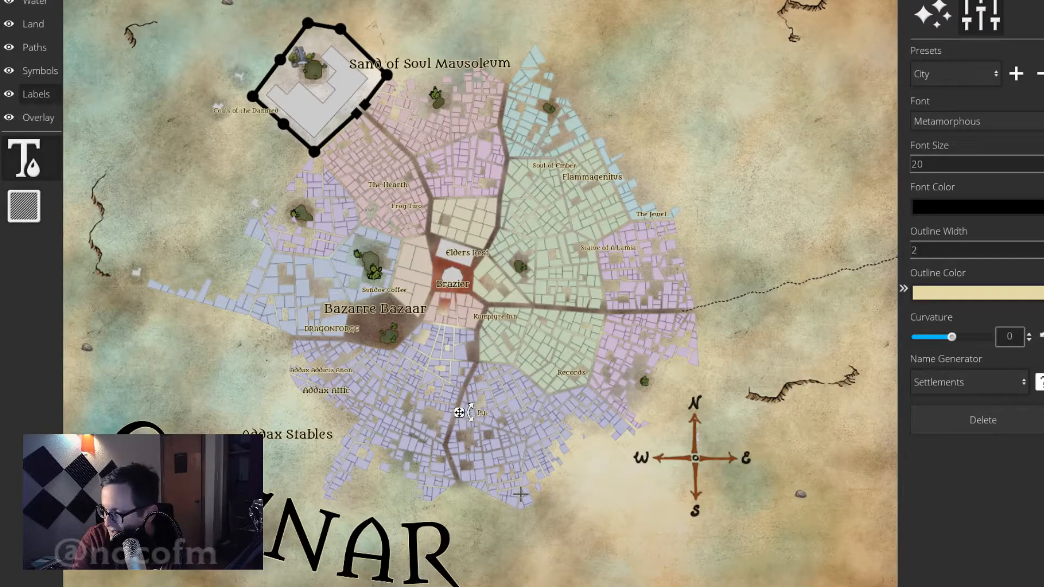
pyautogui.write('yre')
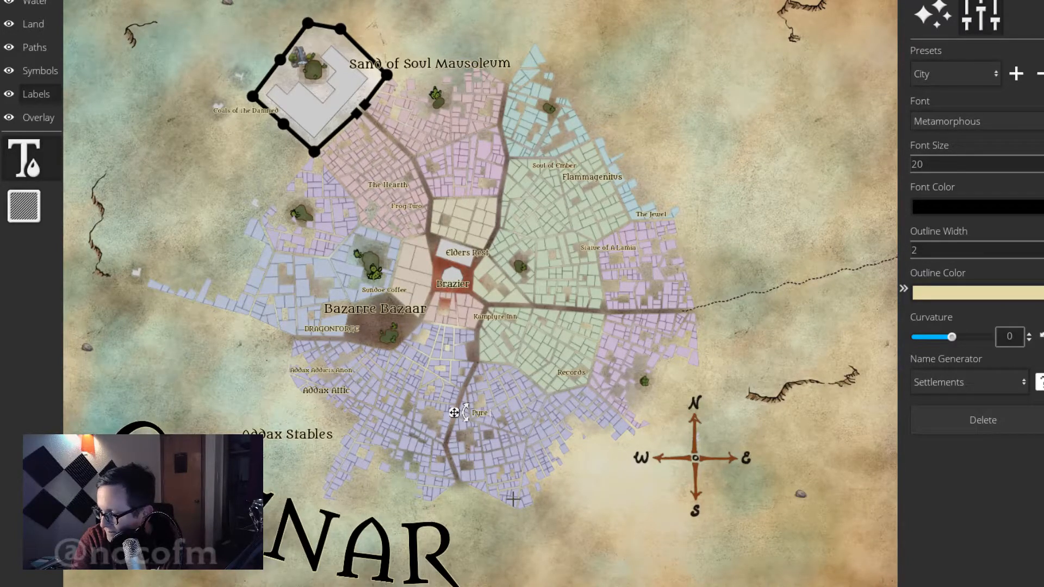
pyautogui.write(" '")
pyautogui.press('BackSpace')
pyautogui.press('BackSpace')
pyautogui.write("'")
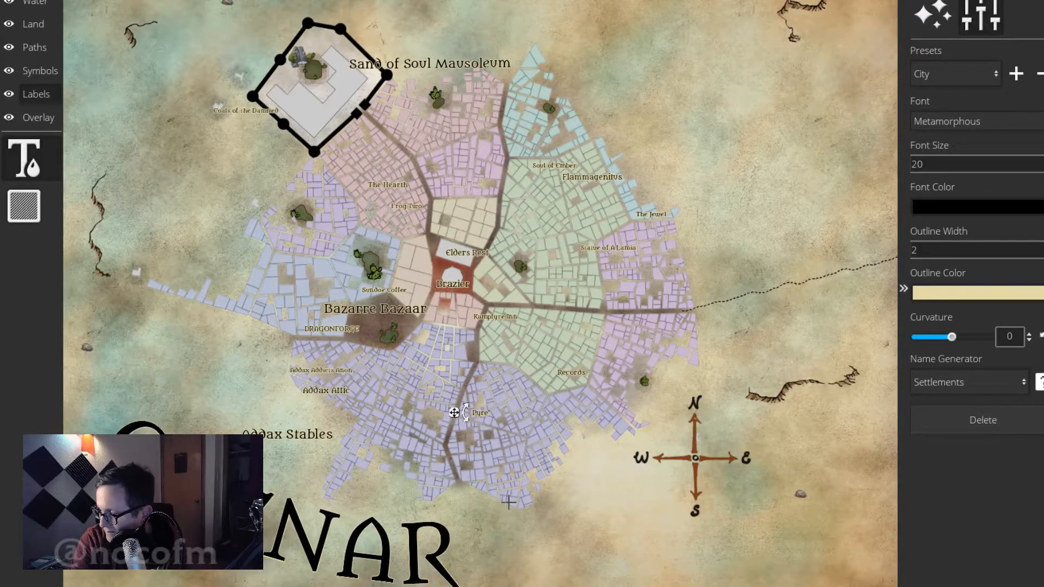
pyautogui.write('s')
pyautogui.write(' Ry')
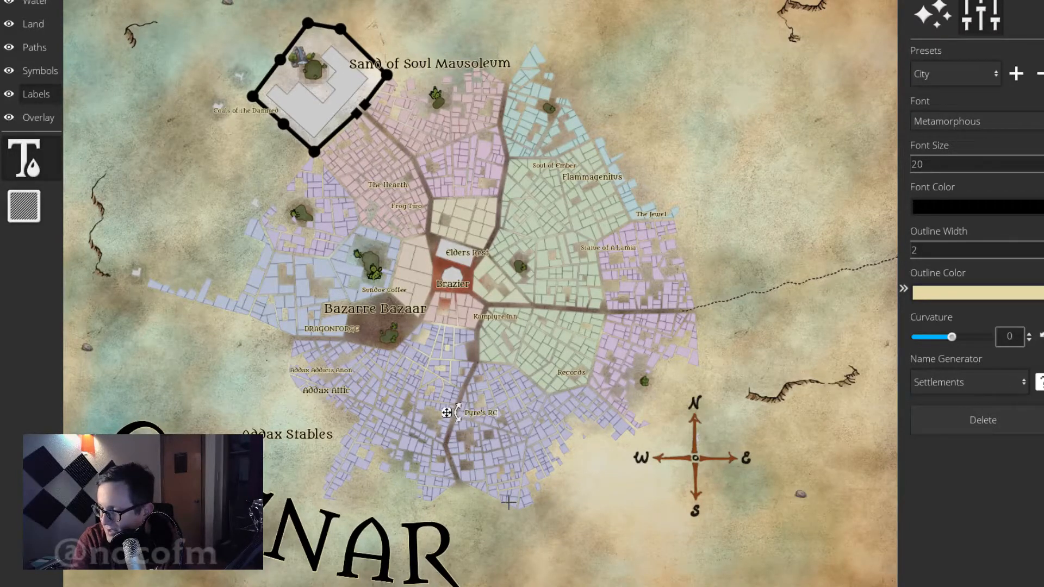
pyautogui.write('s')
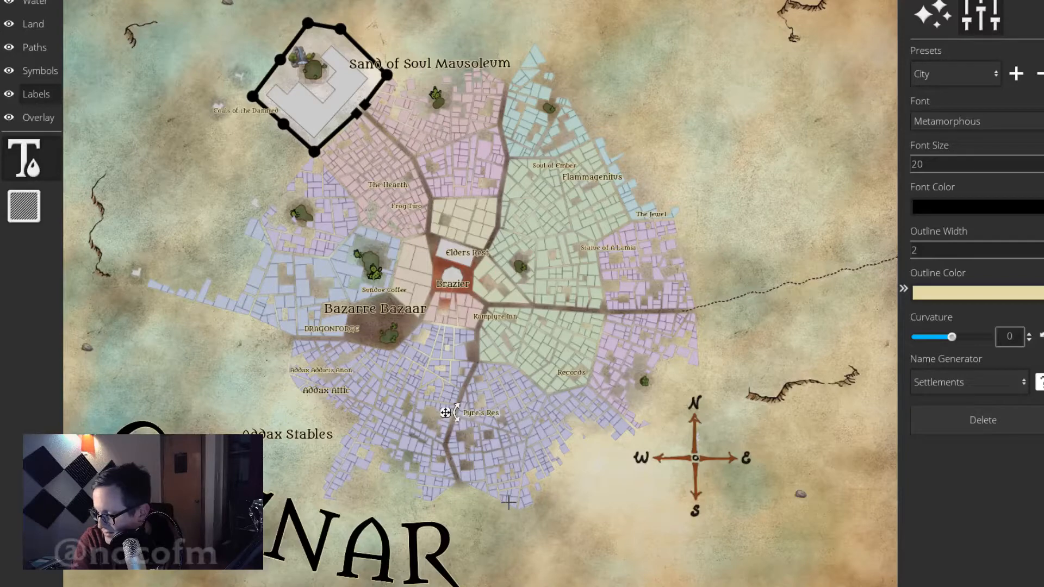
pyautogui.write('t')
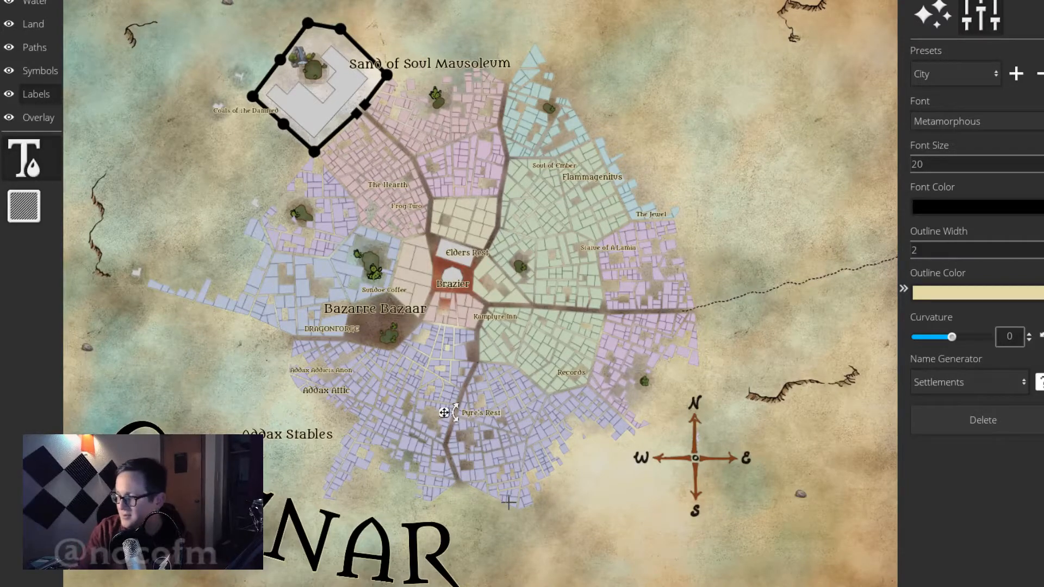
pyautogui.moveTo(444, 412); pyautogui.dragTo(458, 420)
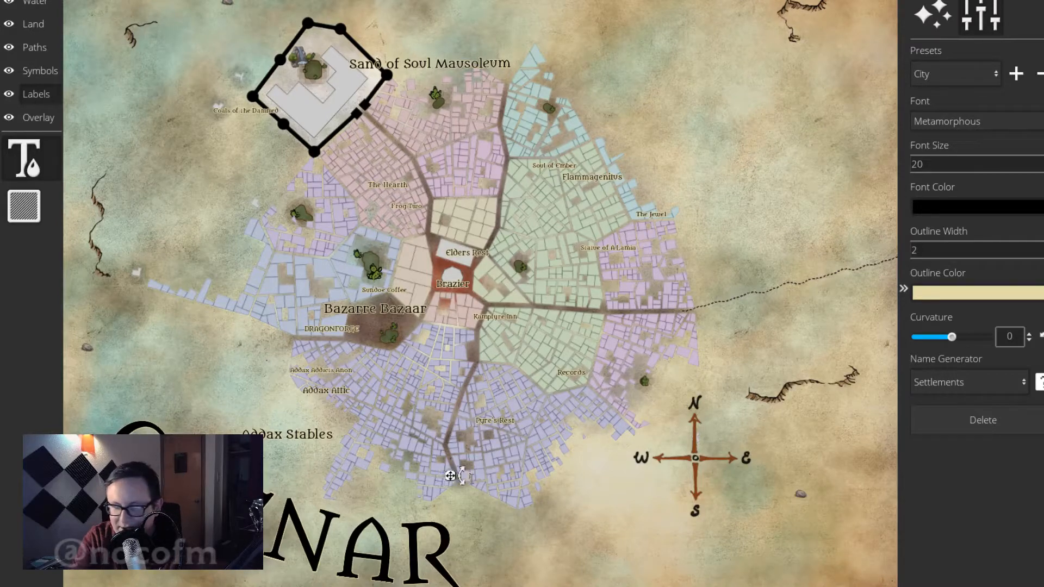
# Complete the new "Jax Sporting Goods" label and place it in the western blue district, north of the DRAGONFORGE label.
pyautogui.write('ax Spor')
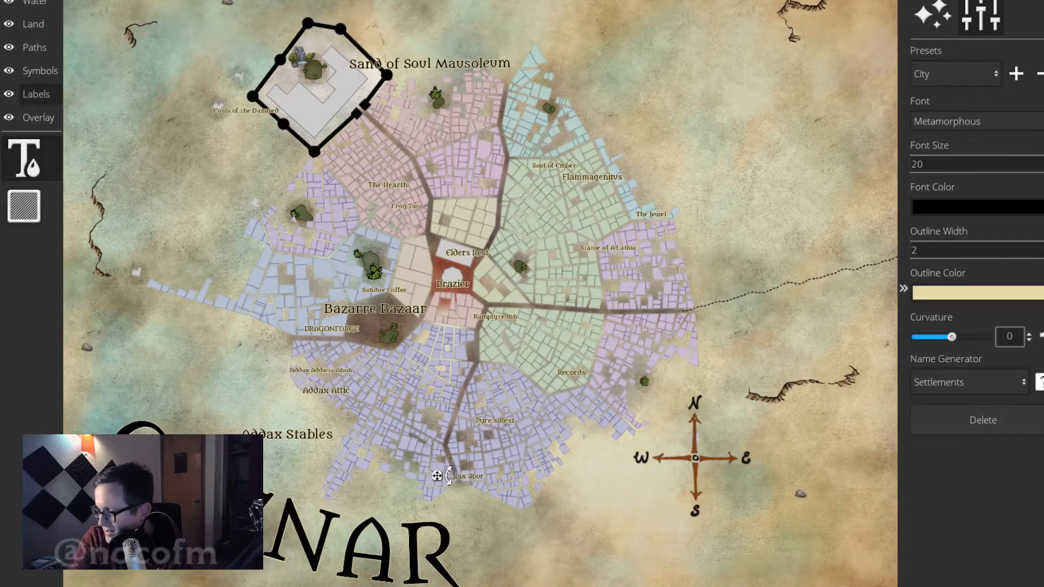
pyautogui.write('ting Good')
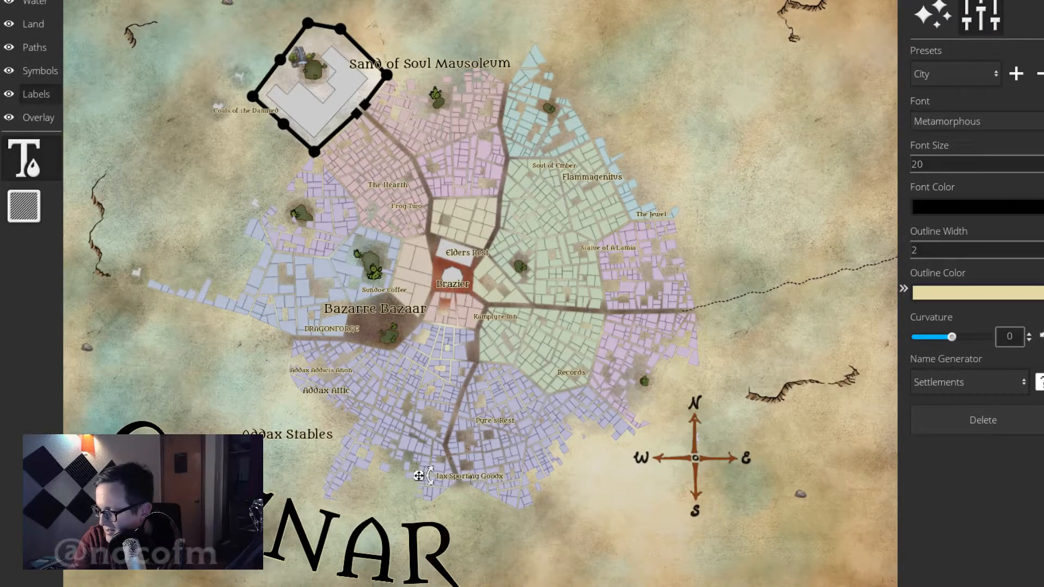
pyautogui.write('s')
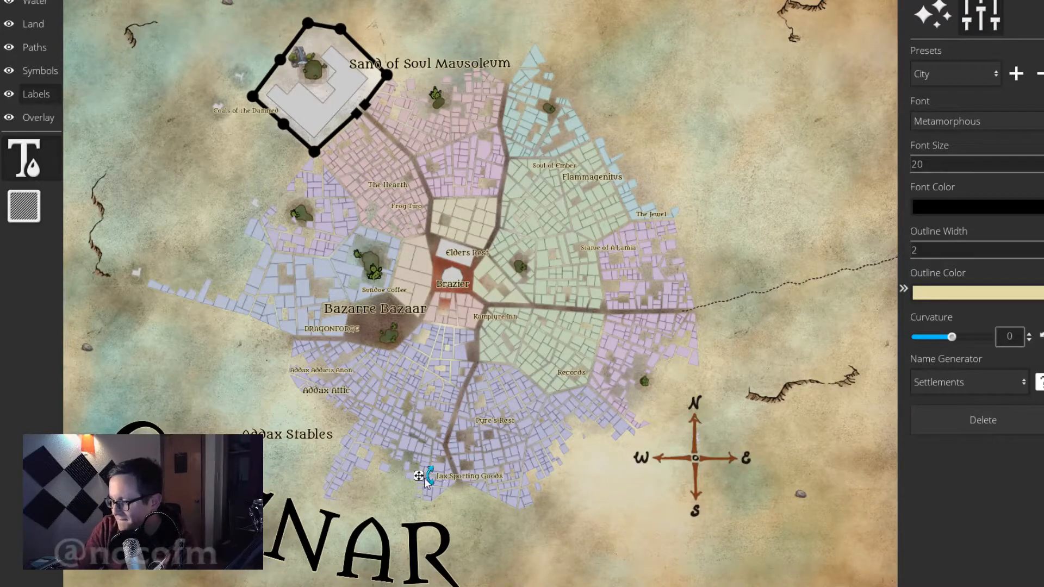
pyautogui.moveTo(417, 477); pyautogui.dragTo(247, 283)
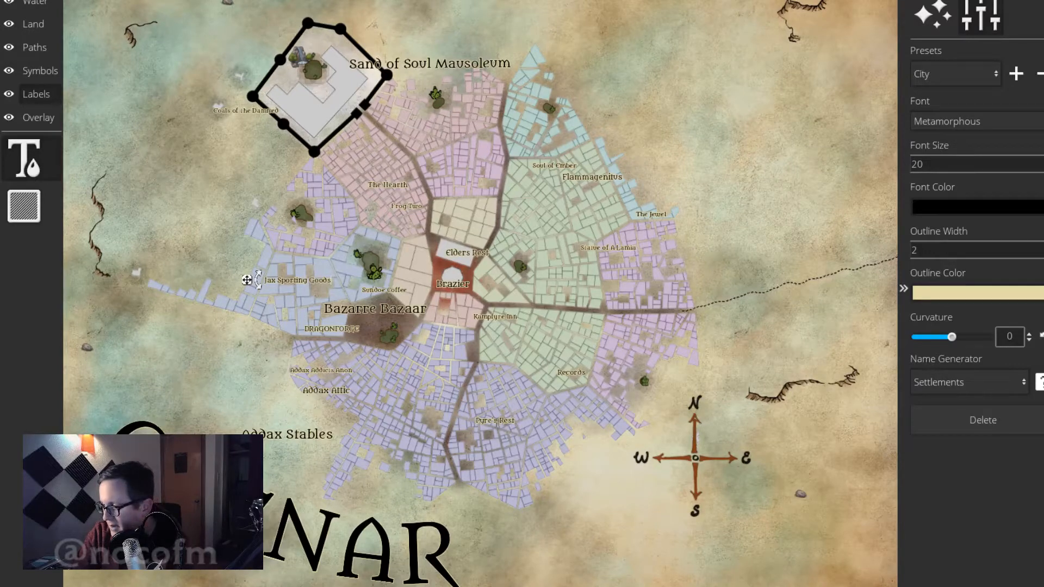
# Rename the Pyre's Rest label as "Pyre Palace" and move it into the cream district just north of Elders Rest.
pyautogui.click(493, 420)
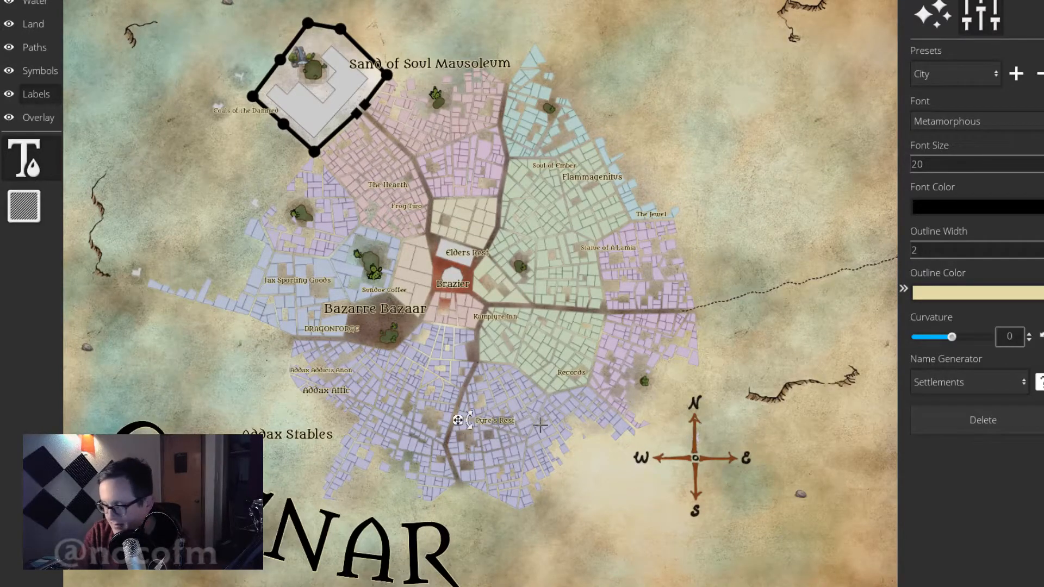
pyautogui.press('BackSpace')
pyautogui.press('BackSpace')
pyautogui.press('BackSpace')
pyautogui.press('BackSpace')
pyautogui.press('BackSpace')
pyautogui.press('BackSpace')
pyautogui.press('BackSpace')
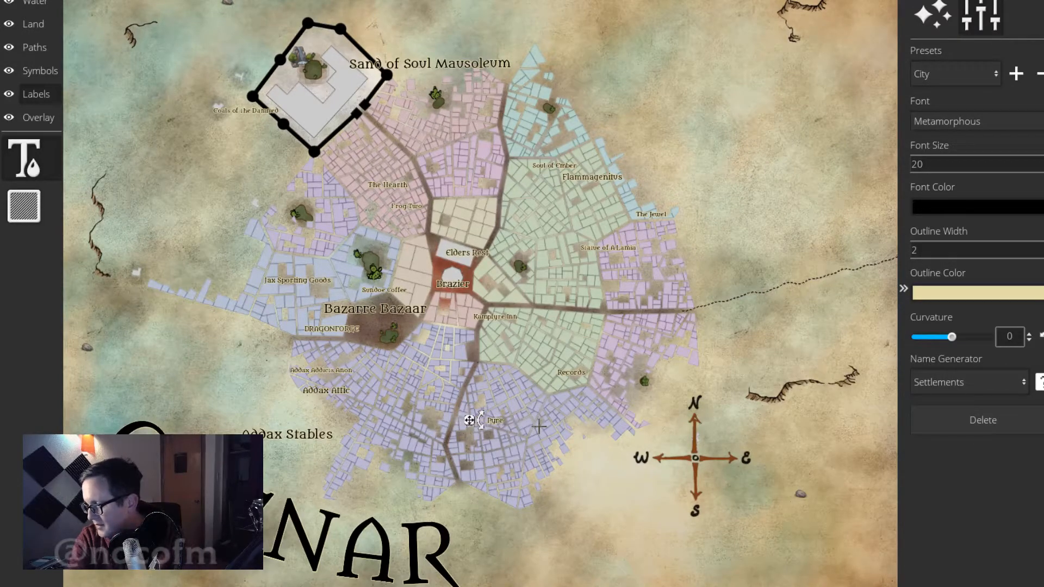
pyautogui.write('Palace')
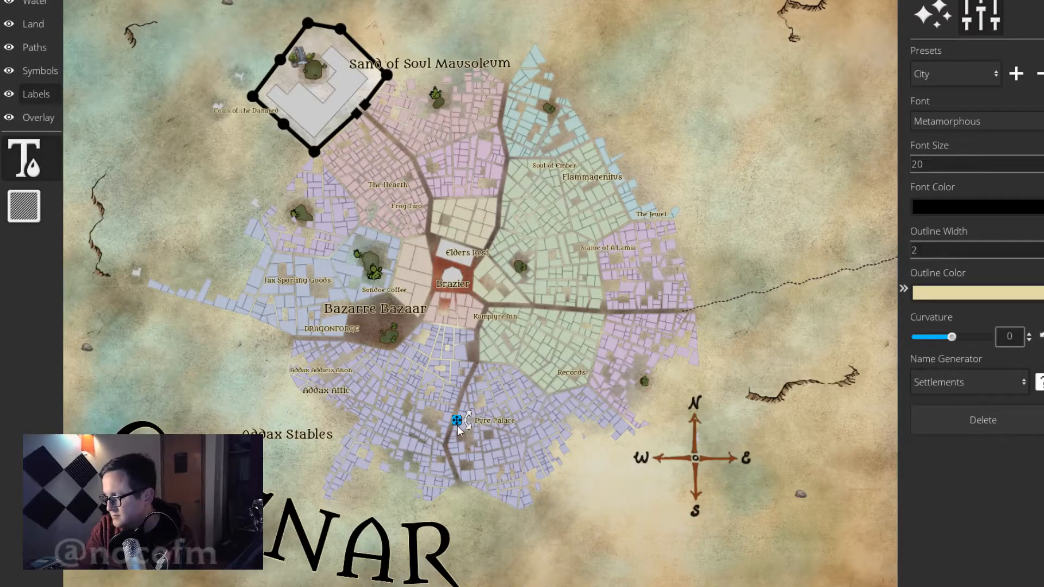
pyautogui.moveTo(455, 427); pyautogui.dragTo(450, 334)
pyautogui.moveTo(423, 172); pyautogui.dragTo(437, 221)
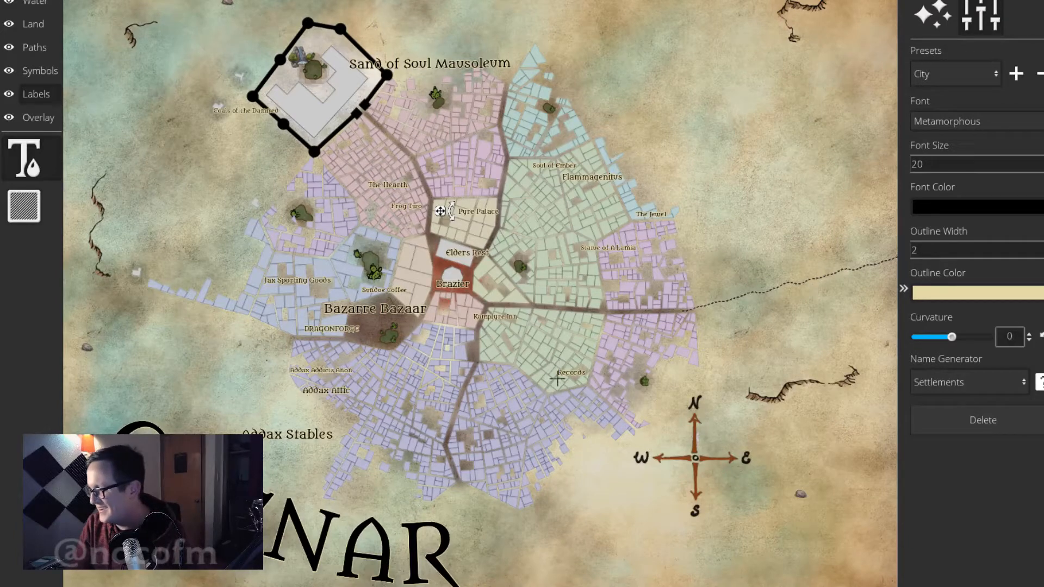
# Add a "Sinatra" label in the southern purple district, just east of the southern road.
pyautogui.click(499, 411)
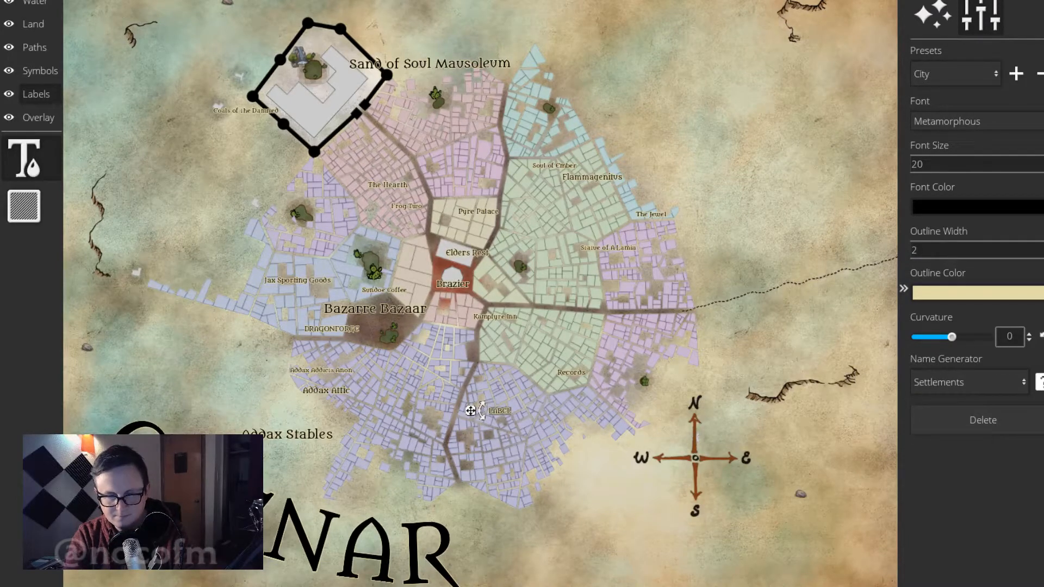
pyautogui.press('BackSpace')
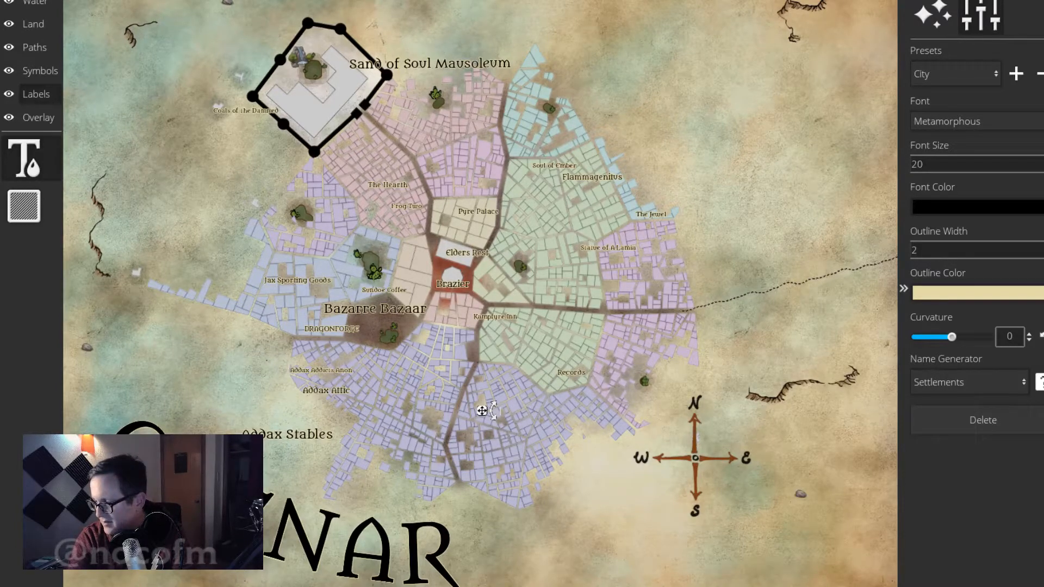
pyautogui.click(480, 410)
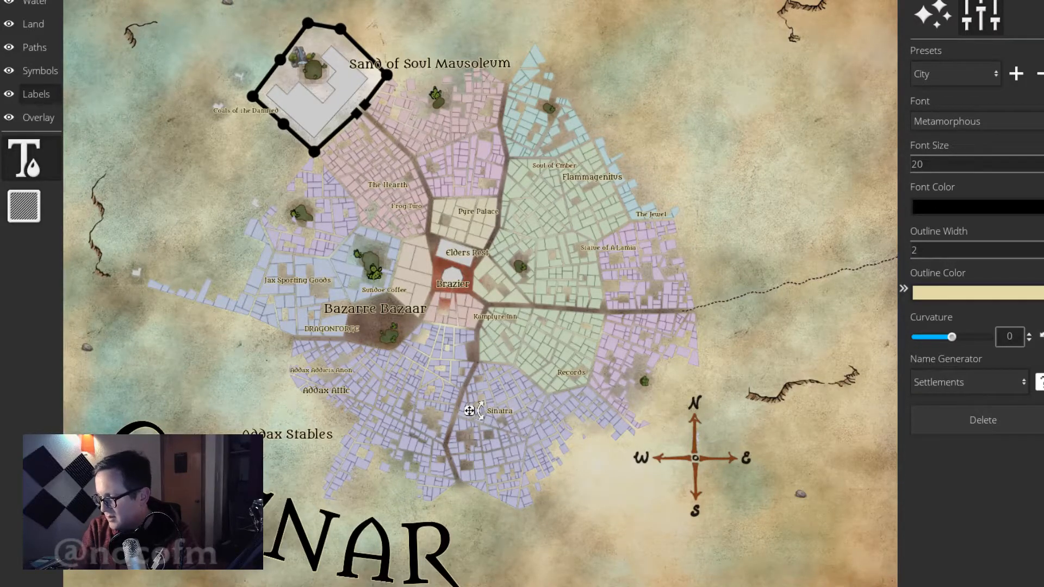
# Add a "Cyberdyne" label at the southern end of the southern road.
pyautogui.click(458, 473)
pyautogui.write('Cyberl')
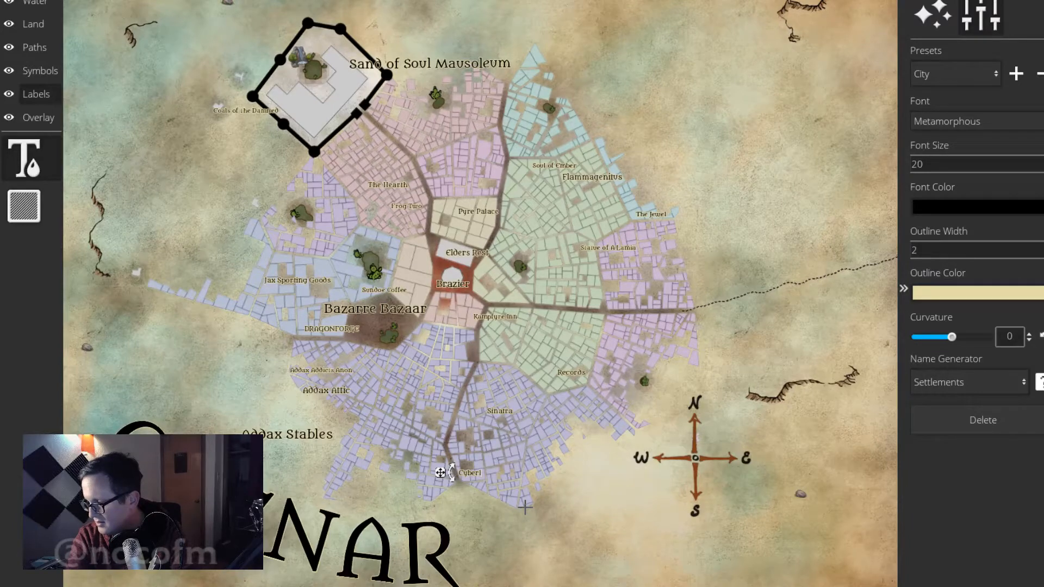
pyautogui.press('BackSpace')
pyautogui.write('dyne')
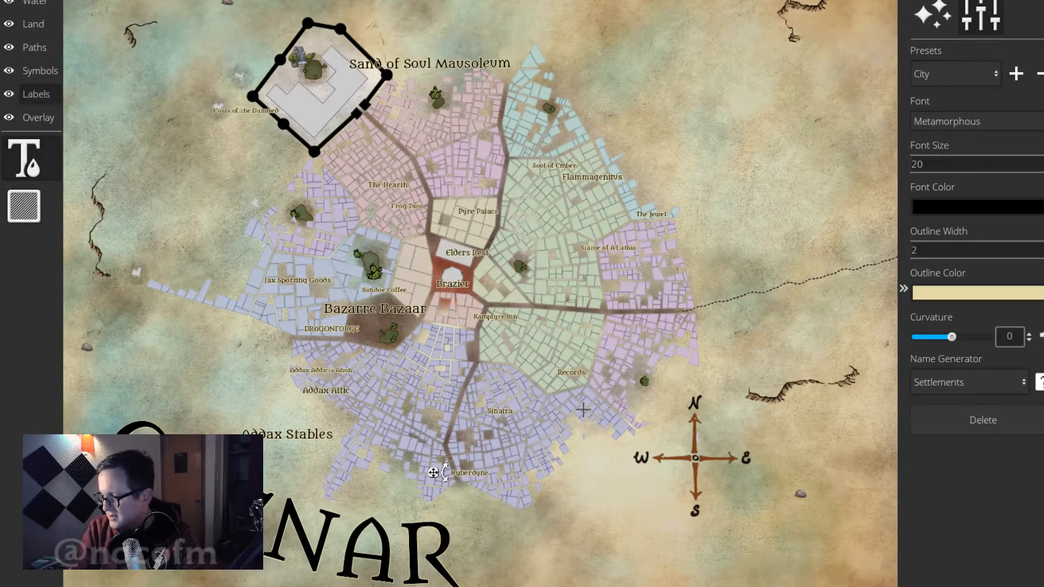
# Add a "Codins" label and place it in the green district south of Flammagenitus.
pyautogui.click(506, 348)
pyautogui.write('Codins')
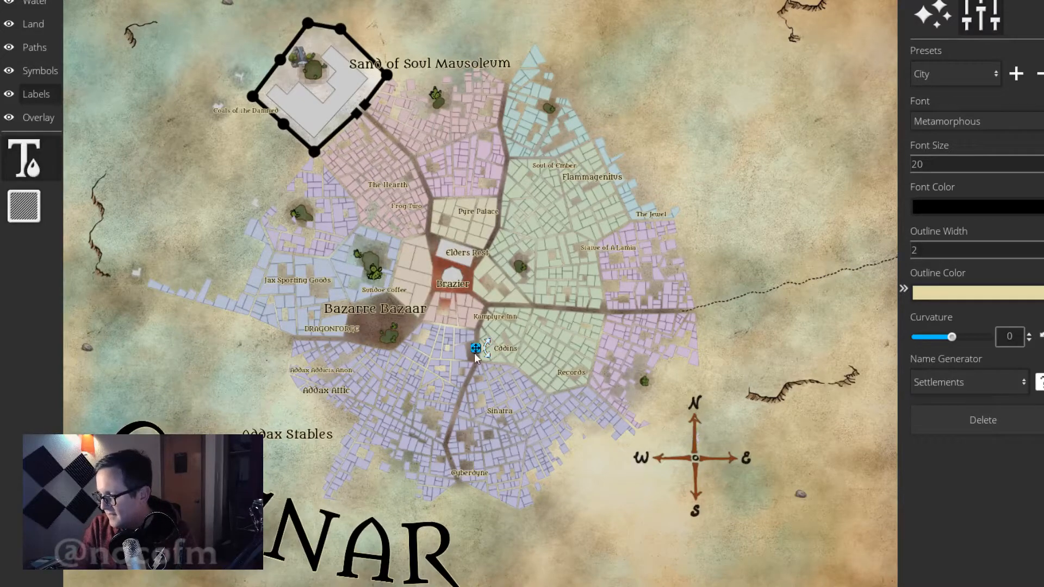
pyautogui.moveTo(475, 348); pyautogui.dragTo(532, 222)
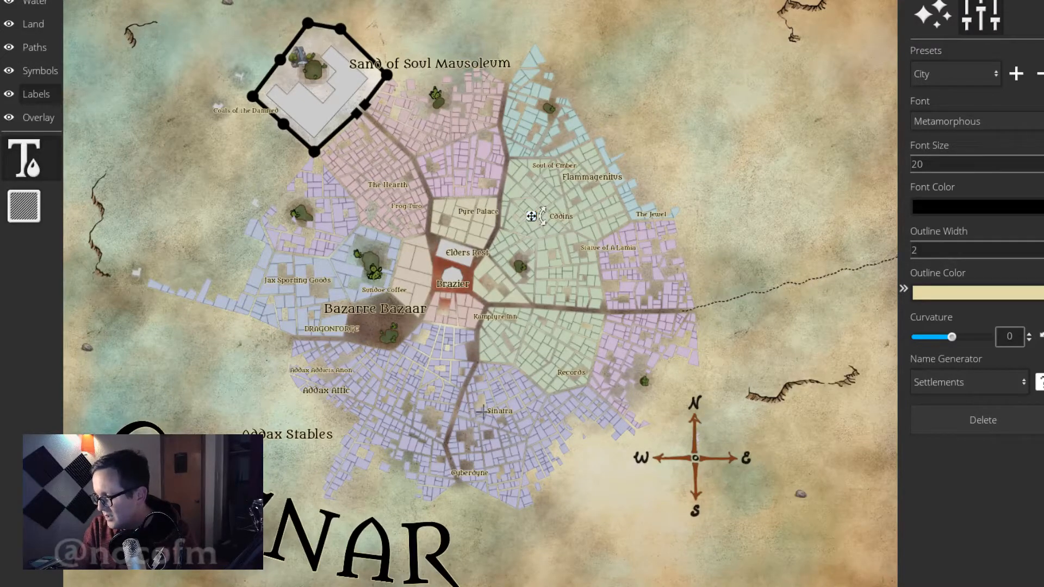
# Move the Sinatra label into the northern pink district, above Pyre Palace.
pyautogui.click(468, 412)
pyautogui.moveTo(466, 415); pyautogui.dragTo(433, 150)
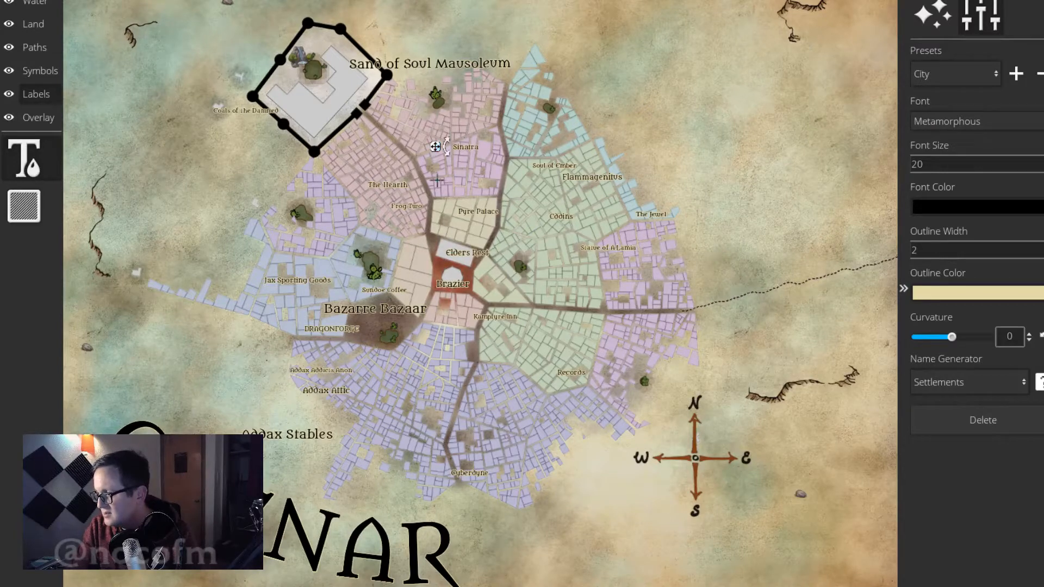
pyautogui.click(469, 472)
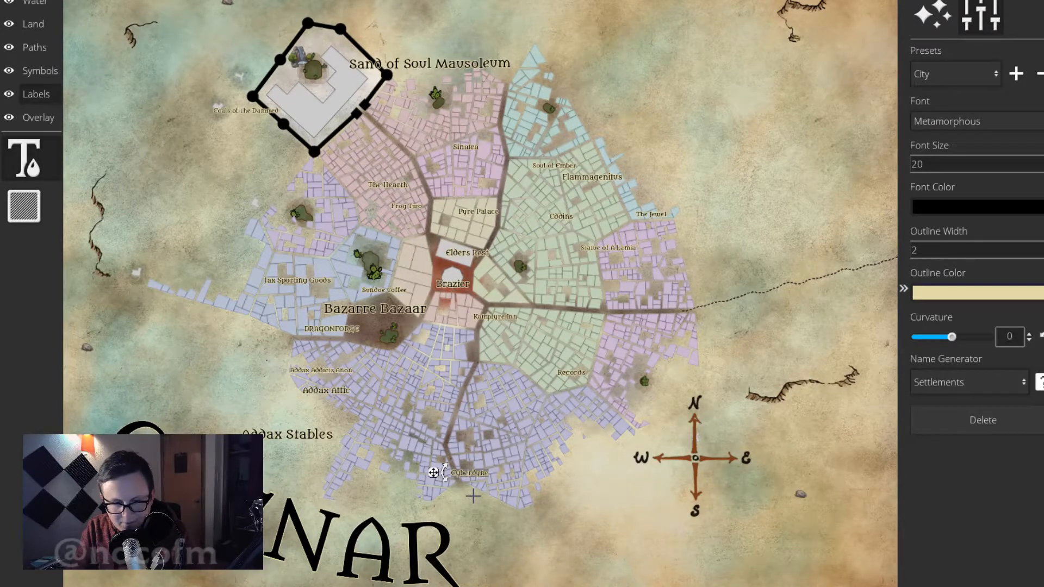
# Add an "Arm Of Helon" label at the city's eastern edge, where the main road meets the dotted trail.
pyautogui.click(675, 299)
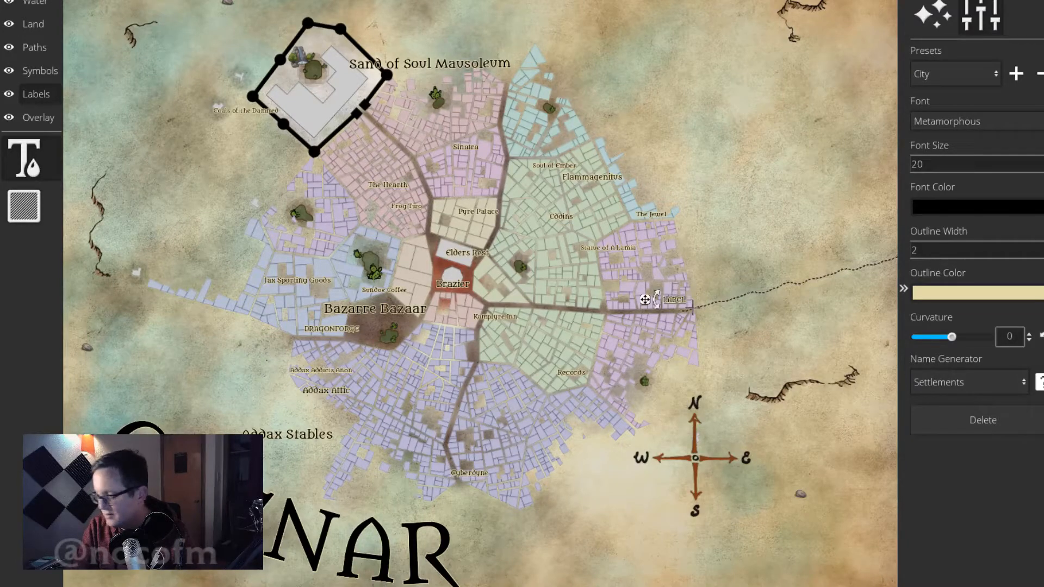
pyautogui.write('Arm O')
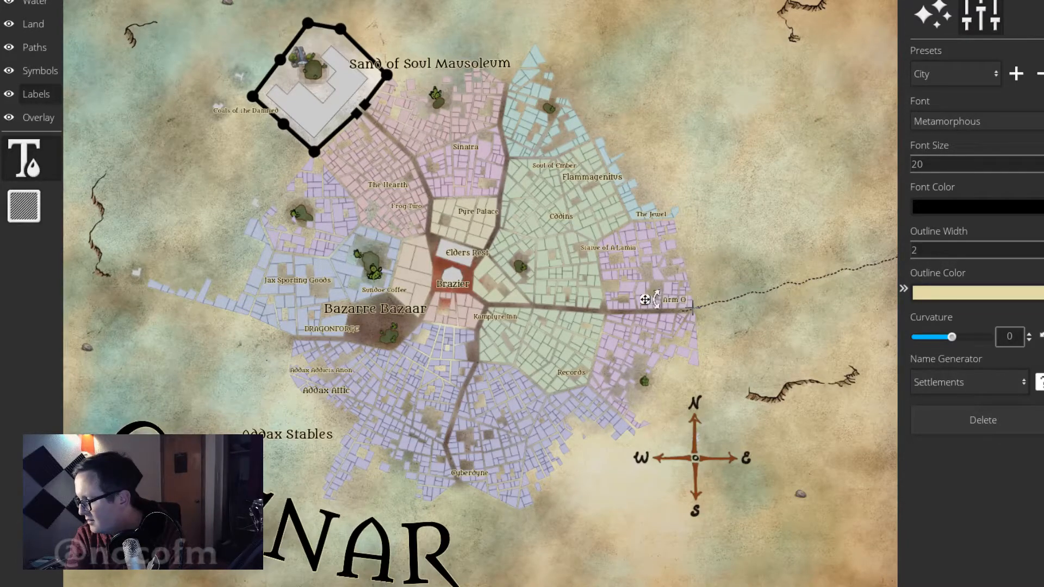
pyautogui.write('f Help')
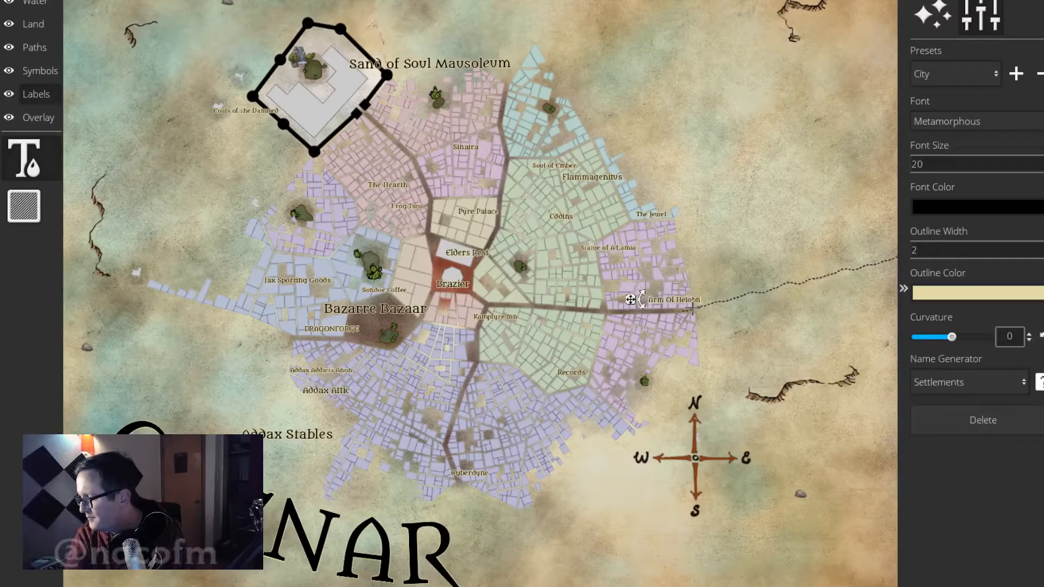
pyautogui.write('n')
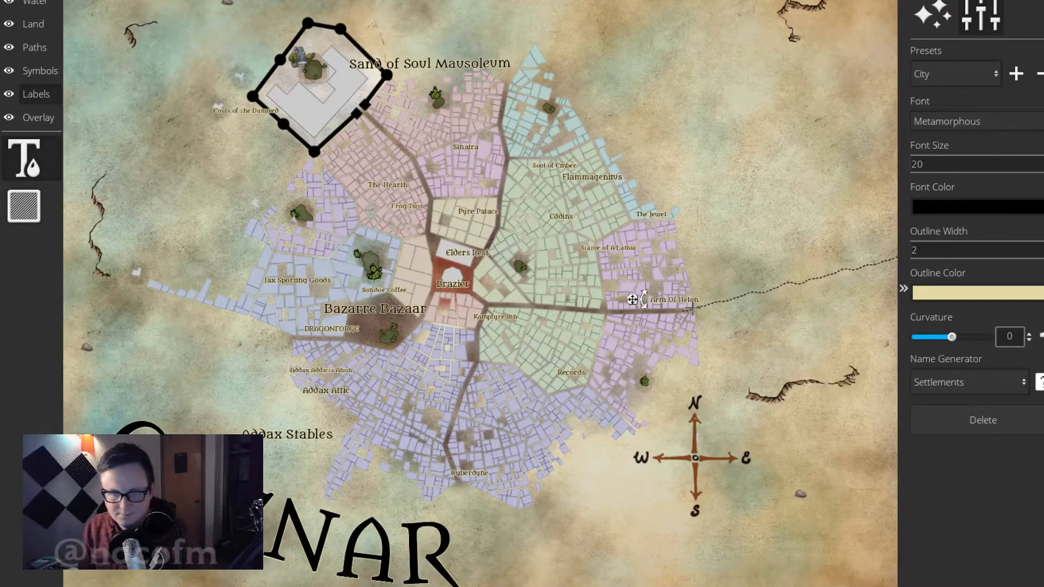
pyautogui.moveTo(633, 300); pyautogui.dragTo(643, 301)
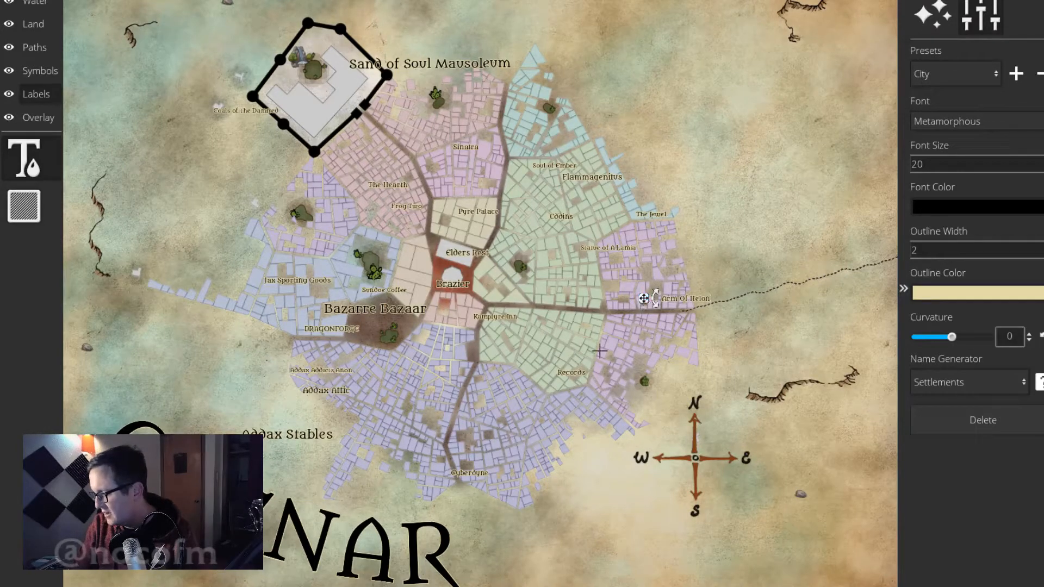
# Set the Arm Of Helon label's font size to 26 and shift it slightly southwest, back over the eastern road.
pyautogui.press('Up')
pyautogui.press('Up')
pyautogui.press('Up')
pyautogui.press('Up')
pyautogui.press('Up')
pyautogui.press('Up')
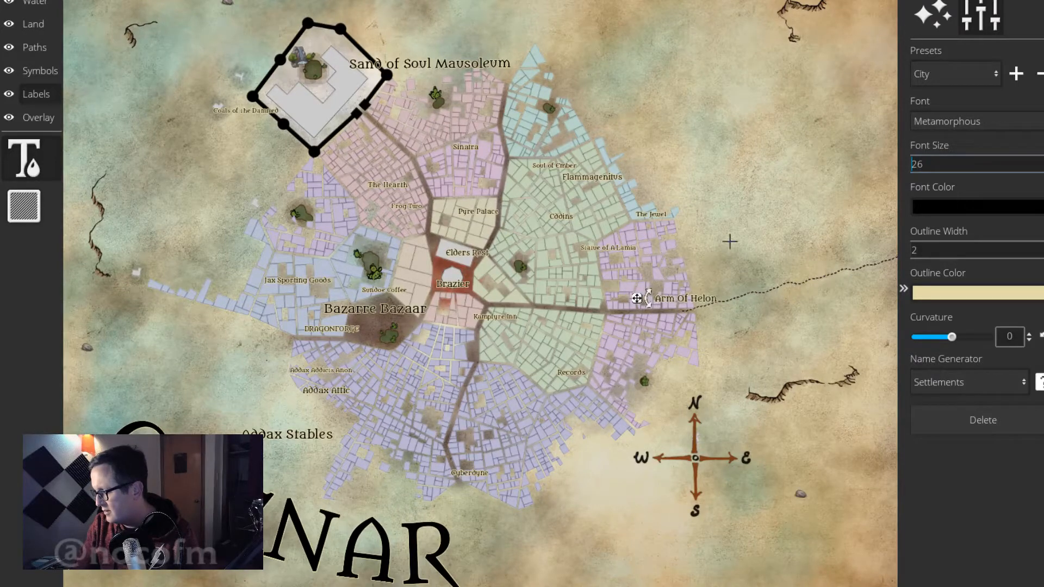
pyautogui.moveTo(635, 298); pyautogui.dragTo(629, 302)
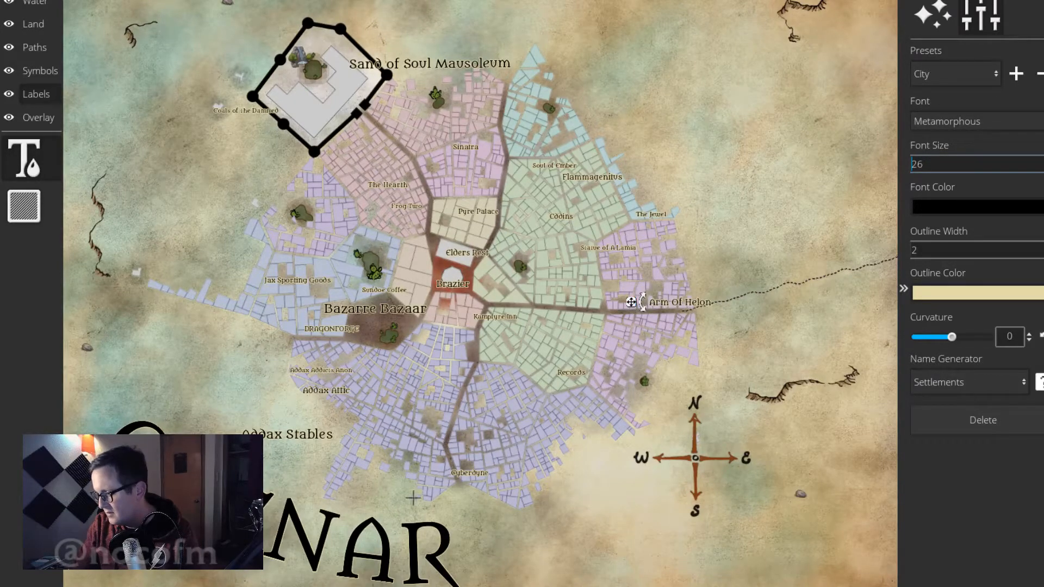
pyautogui.click(477, 477)
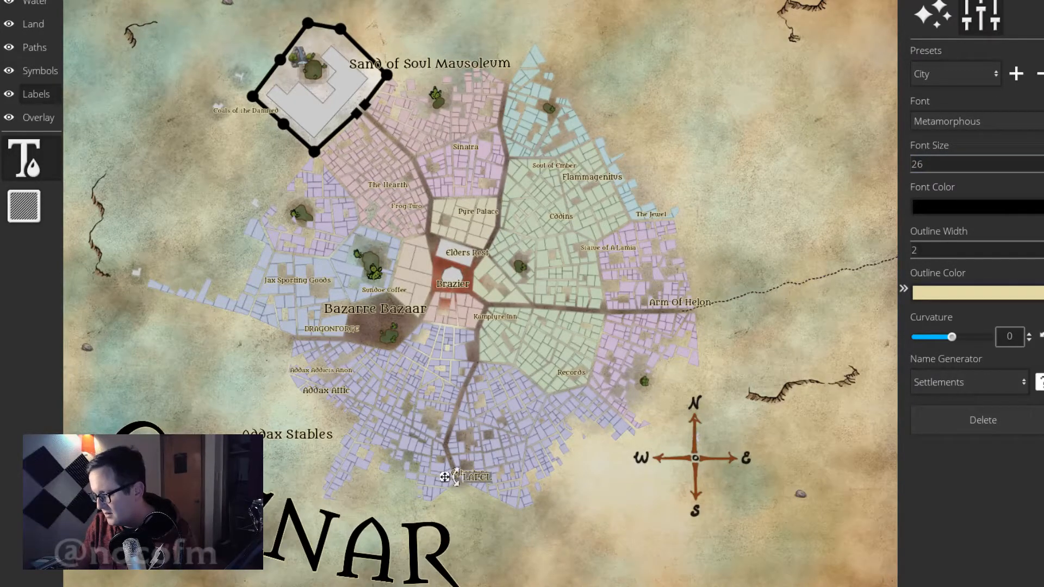
pyautogui.click(944, 415)
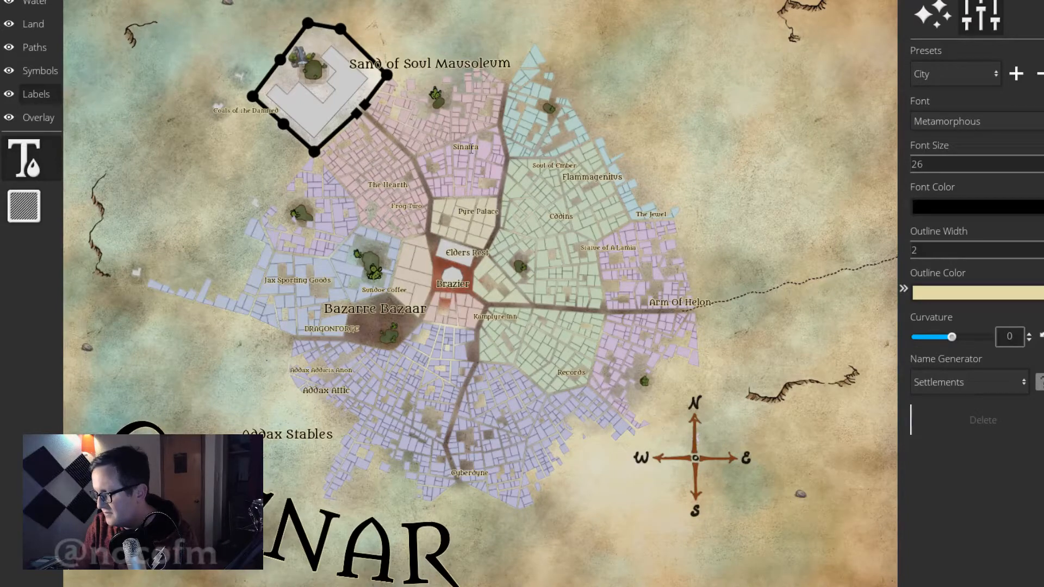
# Rename the Sinatra label as "Sinatra Healing" and move it northeast to the light blue district's western edge.
pyautogui.click(472, 148)
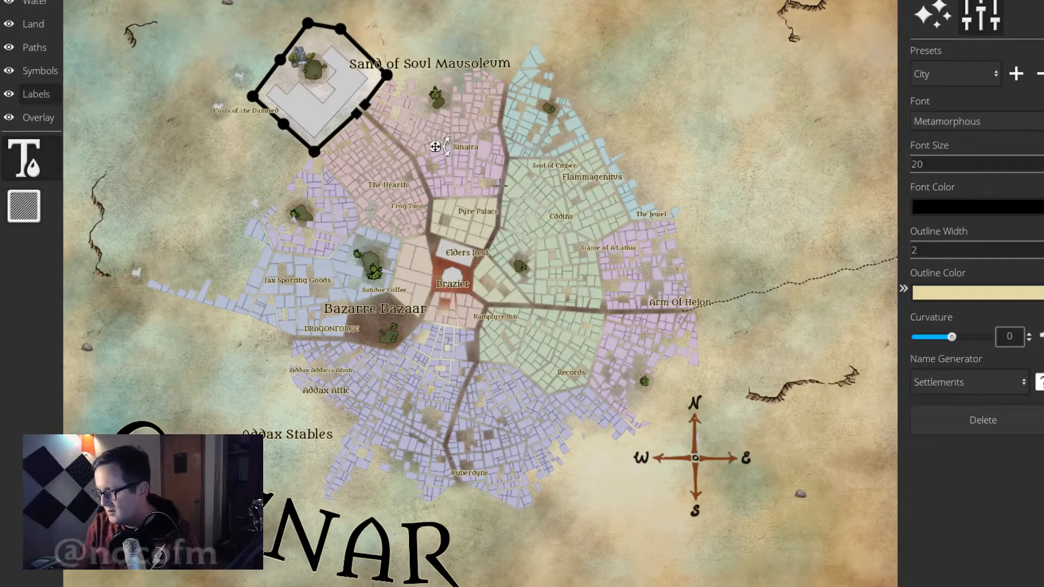
pyautogui.write('Ha')
pyautogui.press('BackSpace')
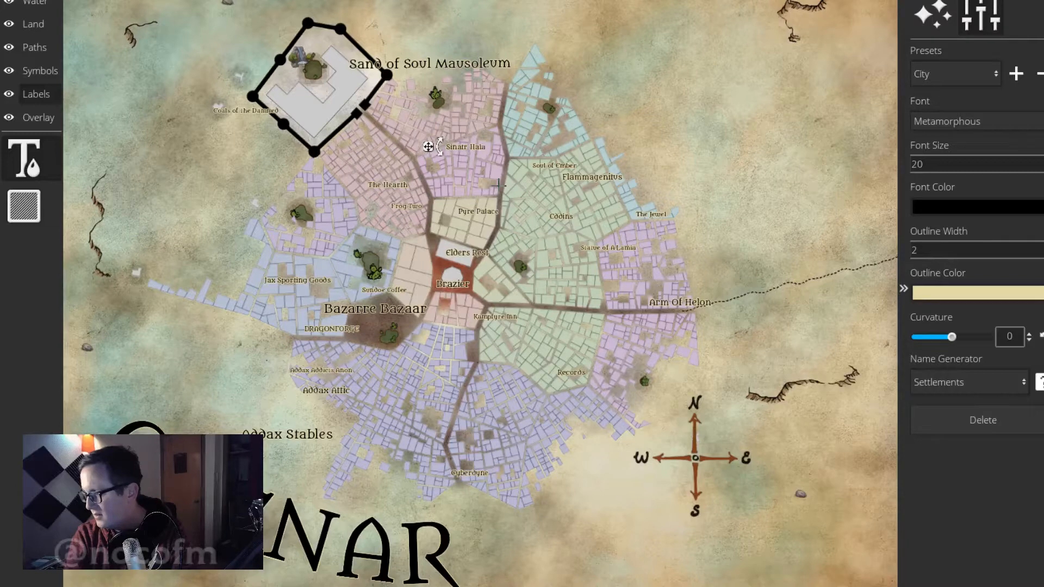
pyautogui.press('BackSpace')
pyautogui.press('BackSpace')
pyautogui.press('BackSpace')
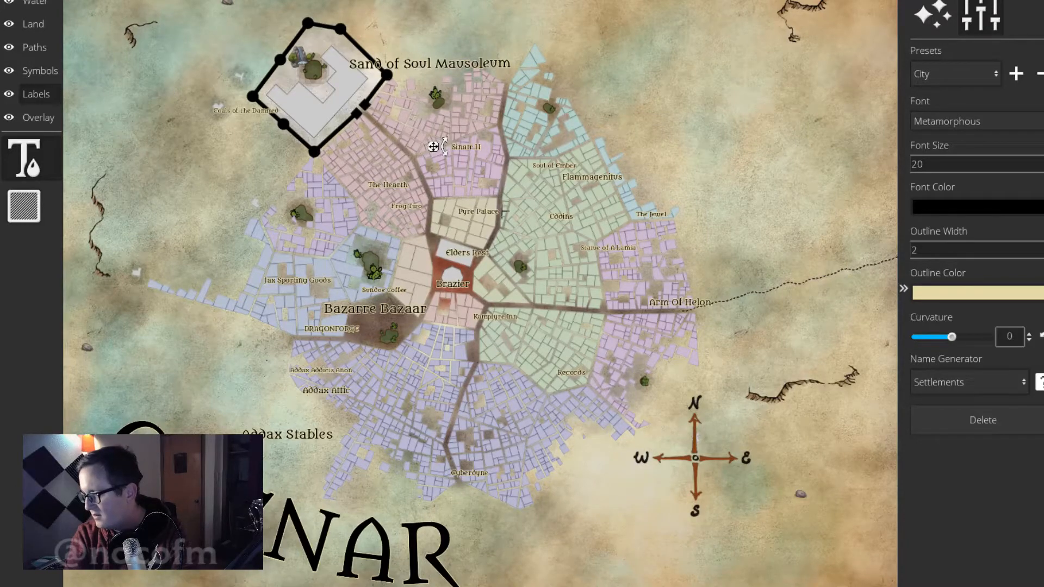
pyautogui.write('a')
pyautogui.write(' Ile')
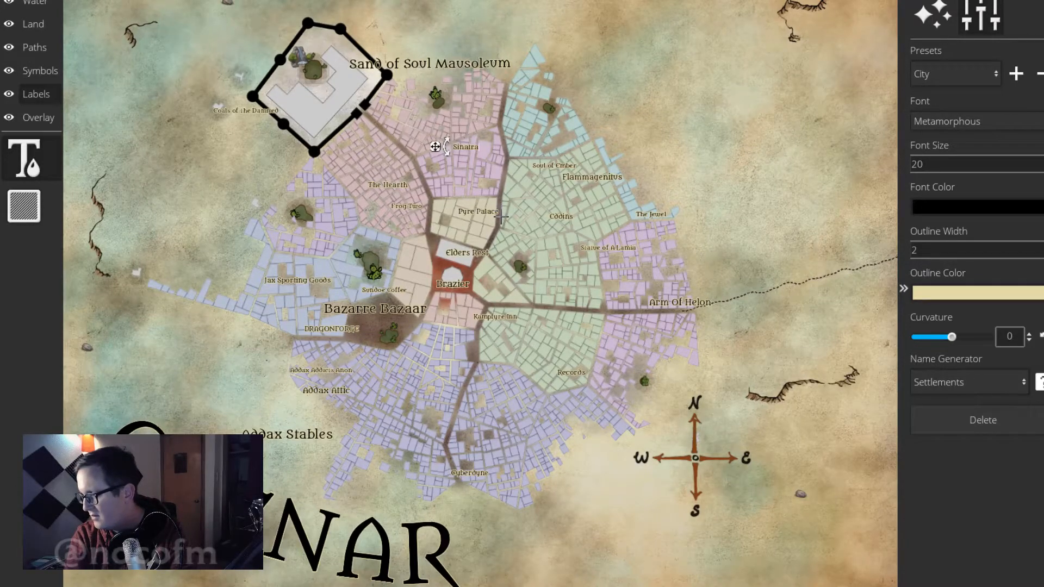
pyautogui.write('aling')
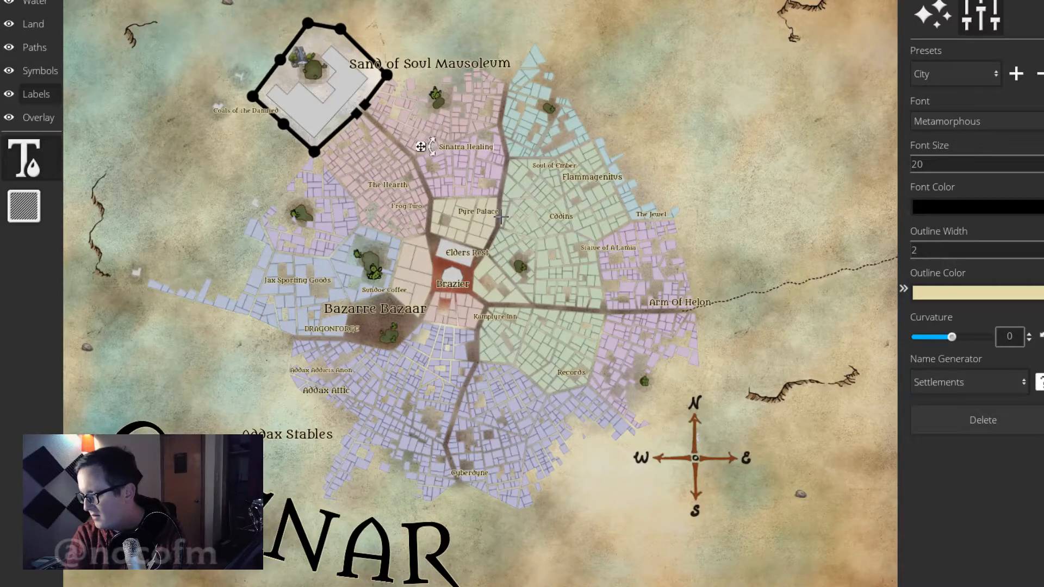
pyautogui.moveTo(420, 146)
pyautogui.mouseDown()
pyautogui.moveTo(459, 168)
pyautogui.moveTo(457, 181)
pyautogui.moveTo(447, 139)
pyautogui.moveTo(471, 117)
pyautogui.mouseUp()
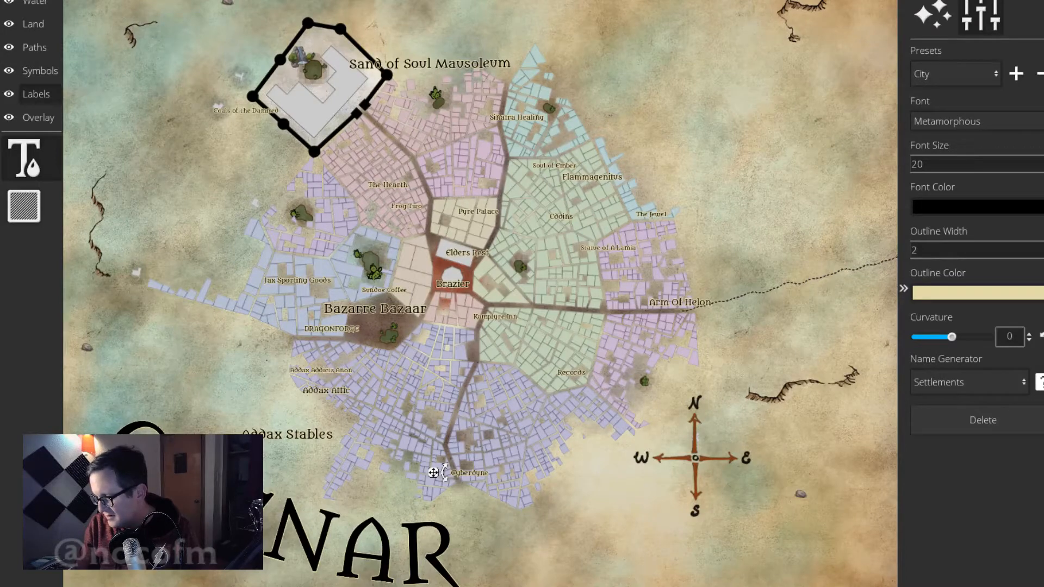
pyautogui.click(463, 473)
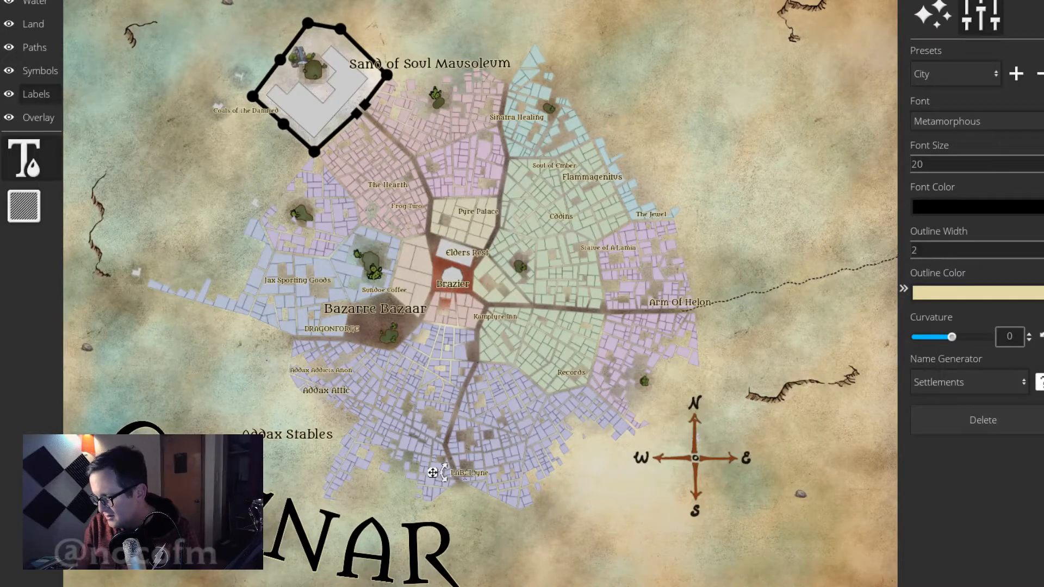
pyautogui.click(1020, 425)
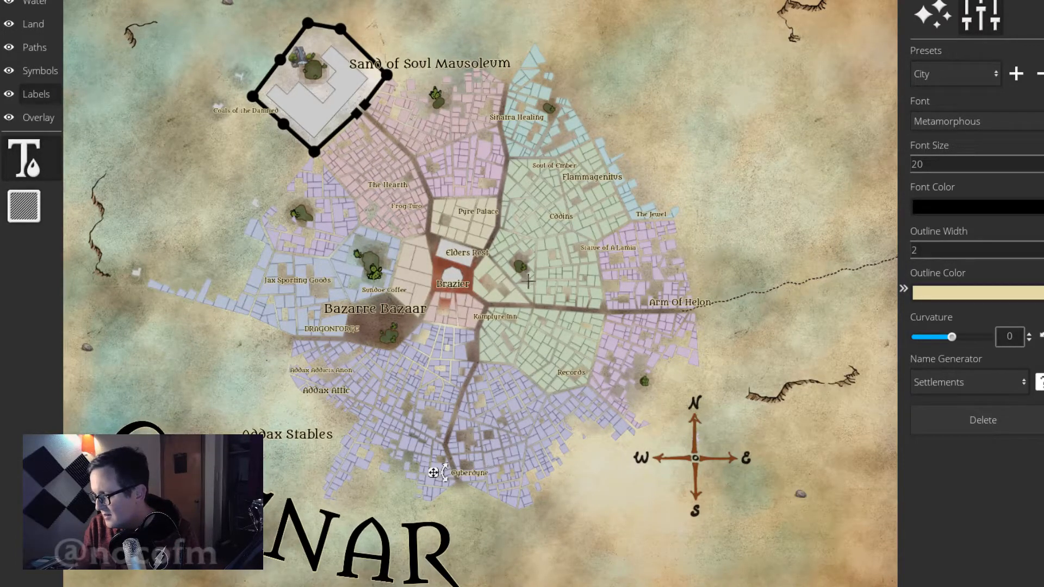
# Rename the label in the middle of the green district, south of Flammagenitus, as "Ethernal Flare".
pyautogui.click(574, 217)
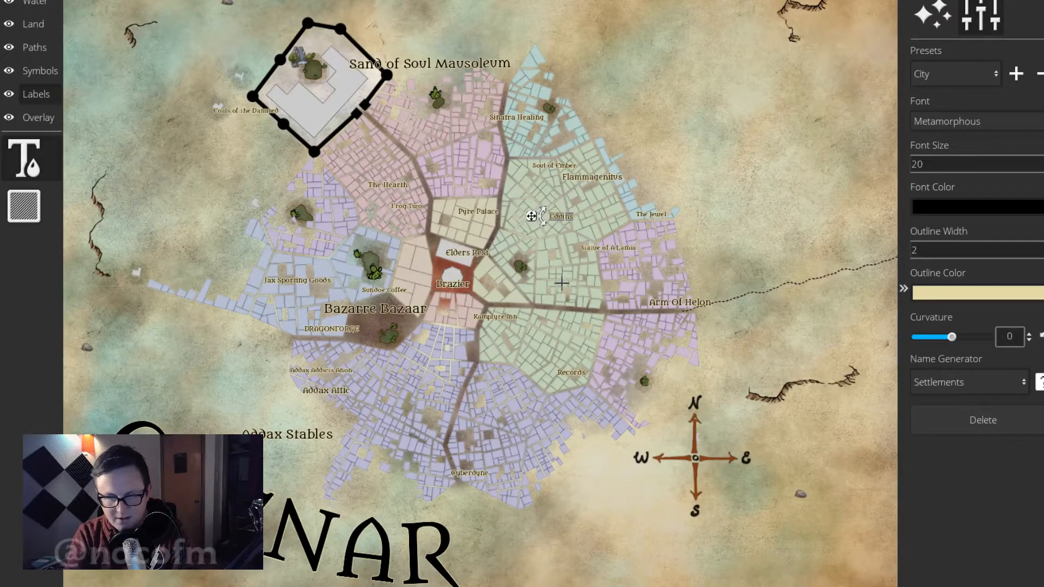
pyautogui.write('The')
pyautogui.press('BackSpace')
pyautogui.press('BackSpace')
pyautogui.press('BackSpace')
pyautogui.write('T')
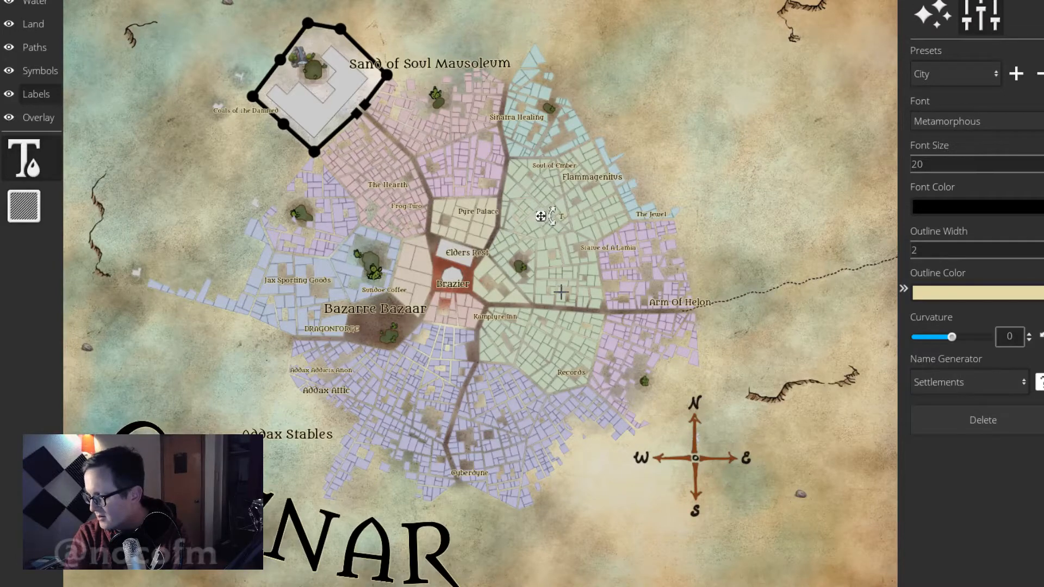
pyautogui.press('BackSpace')
pyautogui.write('Ethernal')
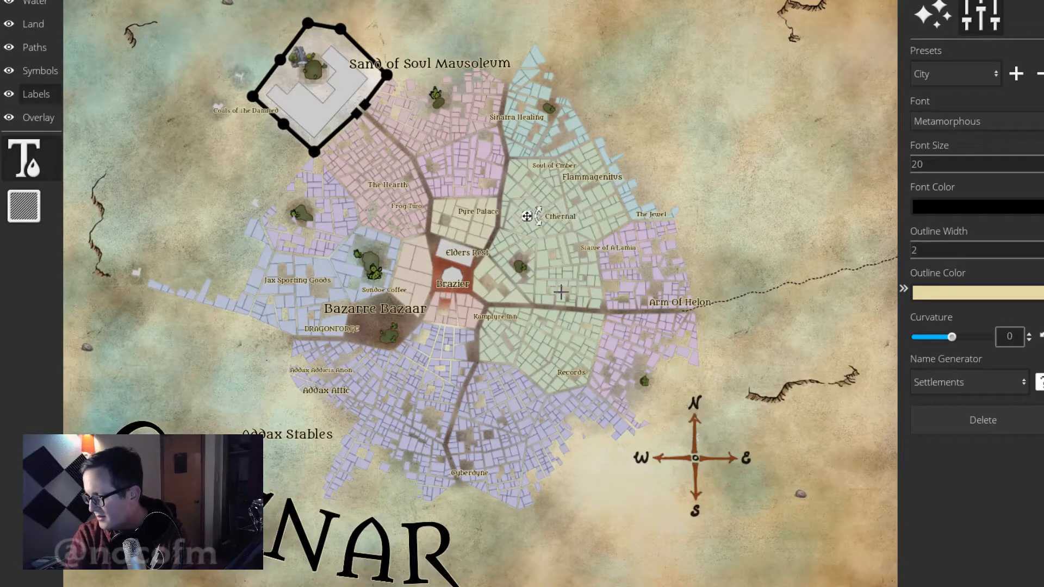
pyautogui.write(' Flare')
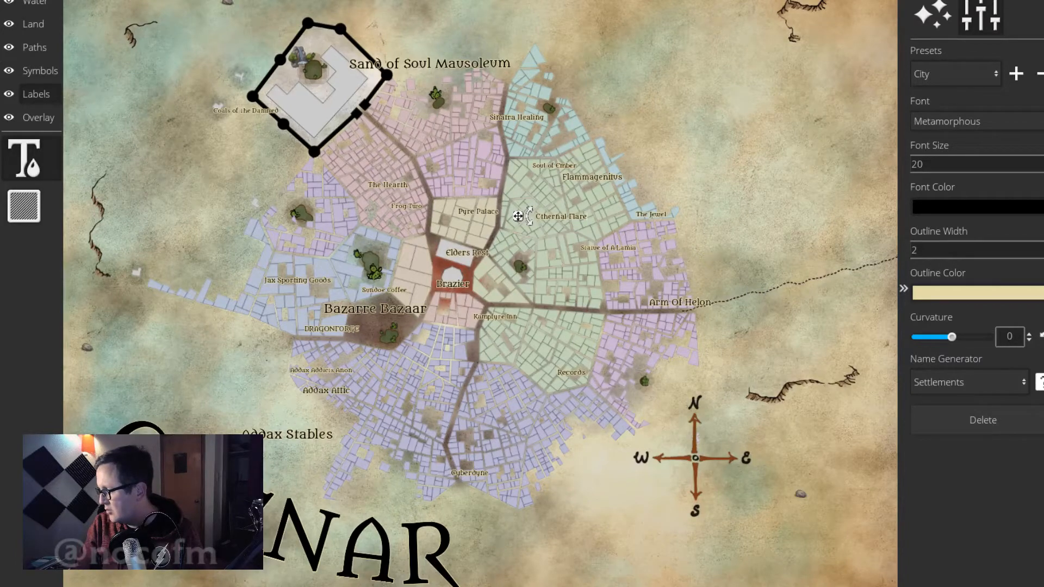
# Set the Ethernal Flare label's font size to 24 and shift the label slightly southwest.
pyautogui.click(1042, 161)
pyautogui.click(1043, 161)
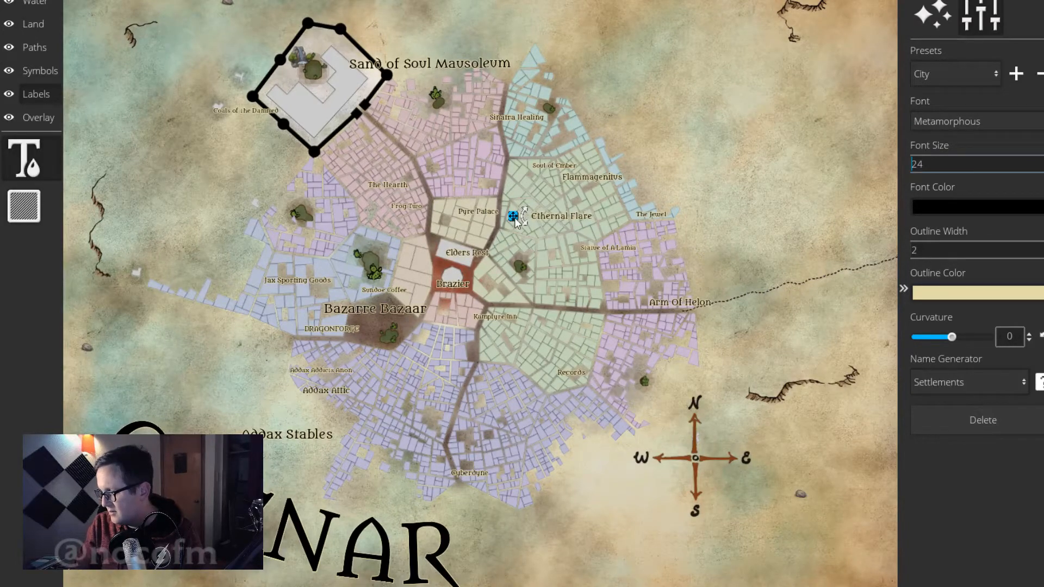
pyautogui.moveTo(514, 217); pyautogui.dragTo(510, 224)
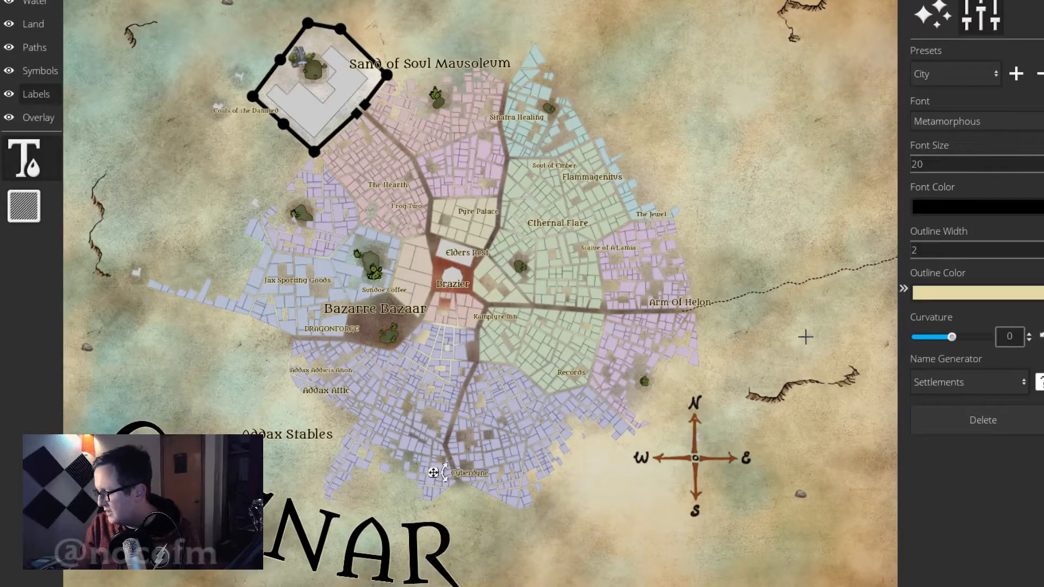
# Set the font size of the Cyberdyne label at the city's southern edge to 26.
pyautogui.click(1042, 162)
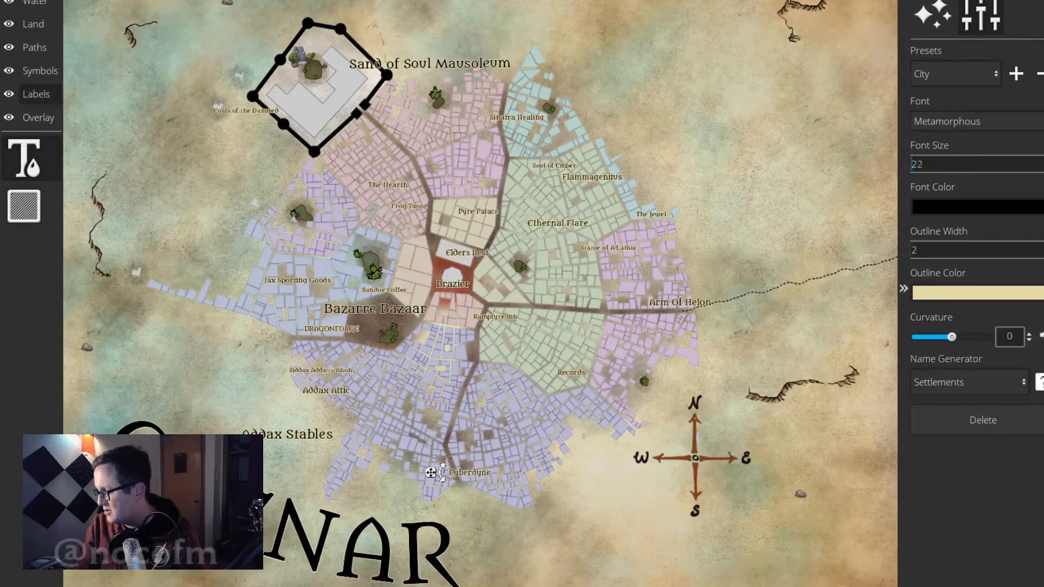
pyautogui.scroll(9, 1043, 164)
pyautogui.scroll(-2, 1043, 165)
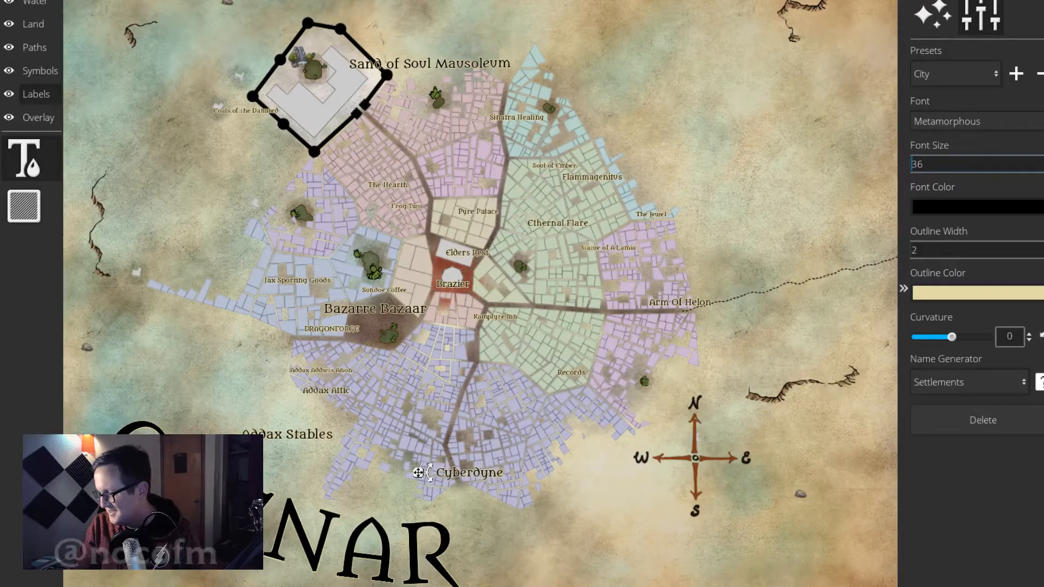
pyautogui.scroll(-5, 1040, 164)
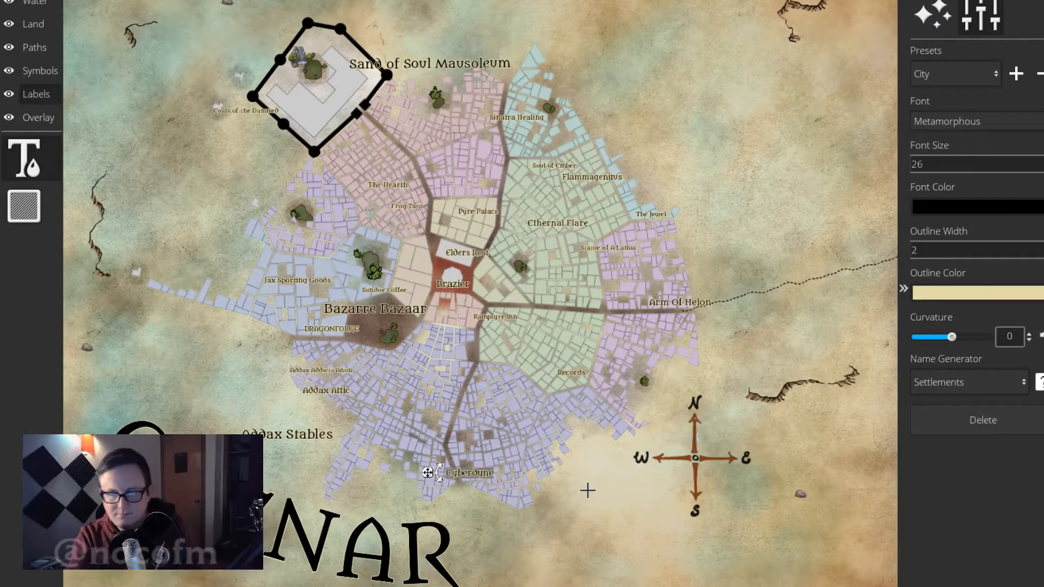
# Rename the Cyberdyne label as "Fist of Healon" and move it slightly northwest, across the end of the southern road.
pyautogui.press('BackSpace')
pyautogui.write('Fist')
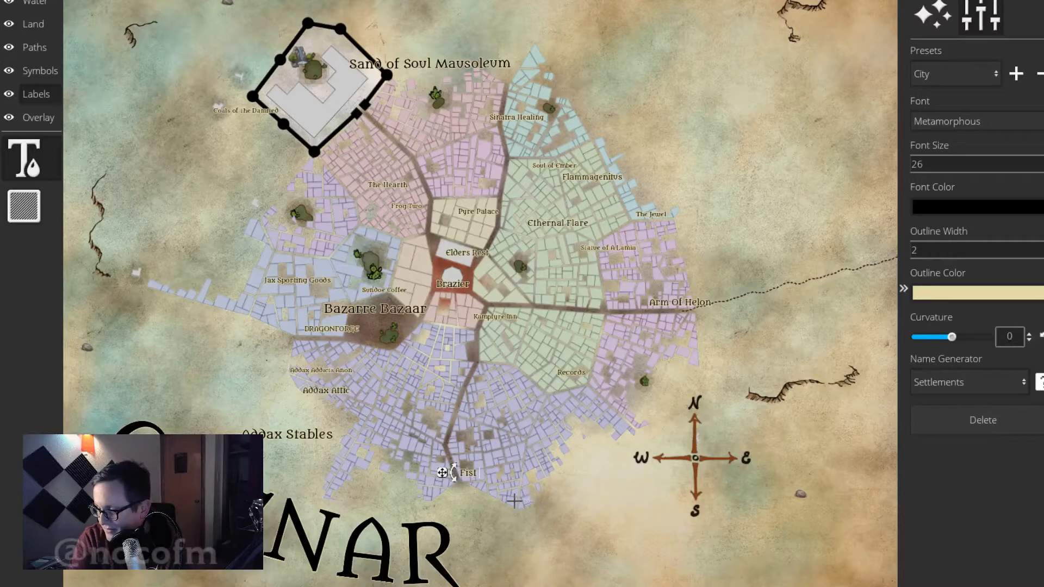
pyautogui.write(' of Healon')
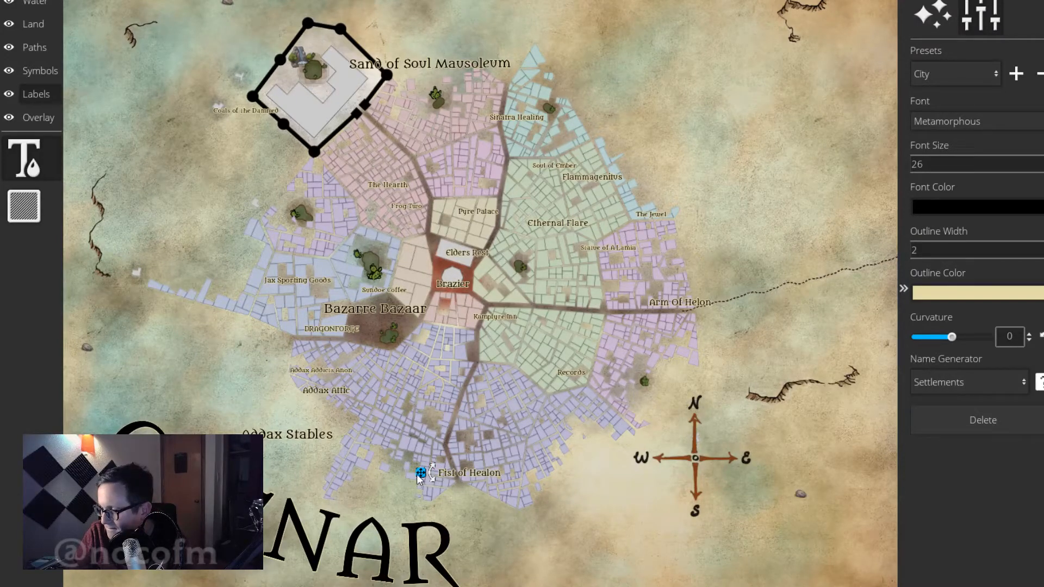
pyautogui.moveTo(418, 474)
pyautogui.mouseDown()
pyautogui.moveTo(571, 403)
pyautogui.moveTo(413, 463)
pyautogui.mouseUp()
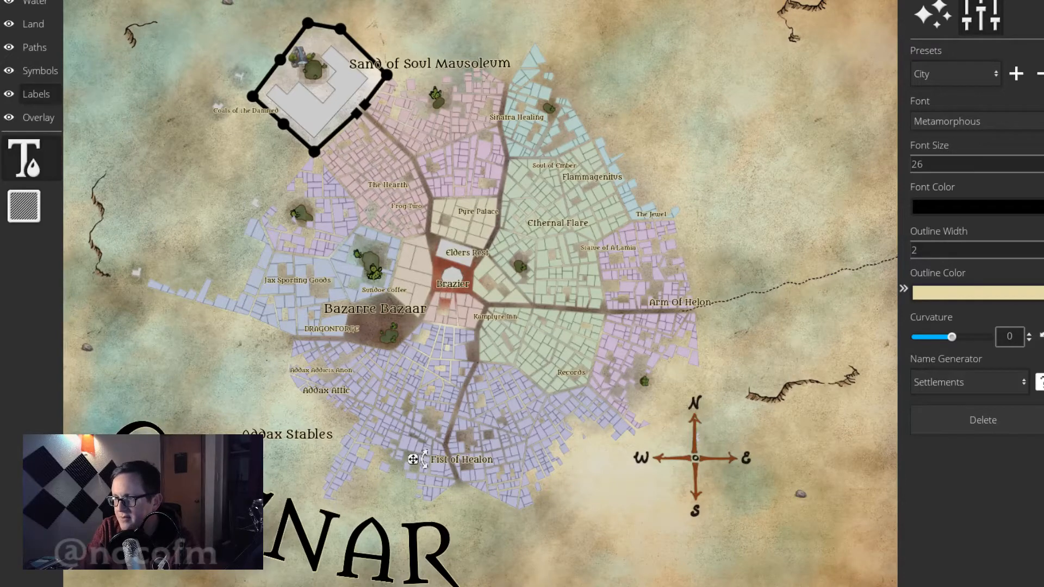
pyautogui.hotkey('ctrl', 'n')
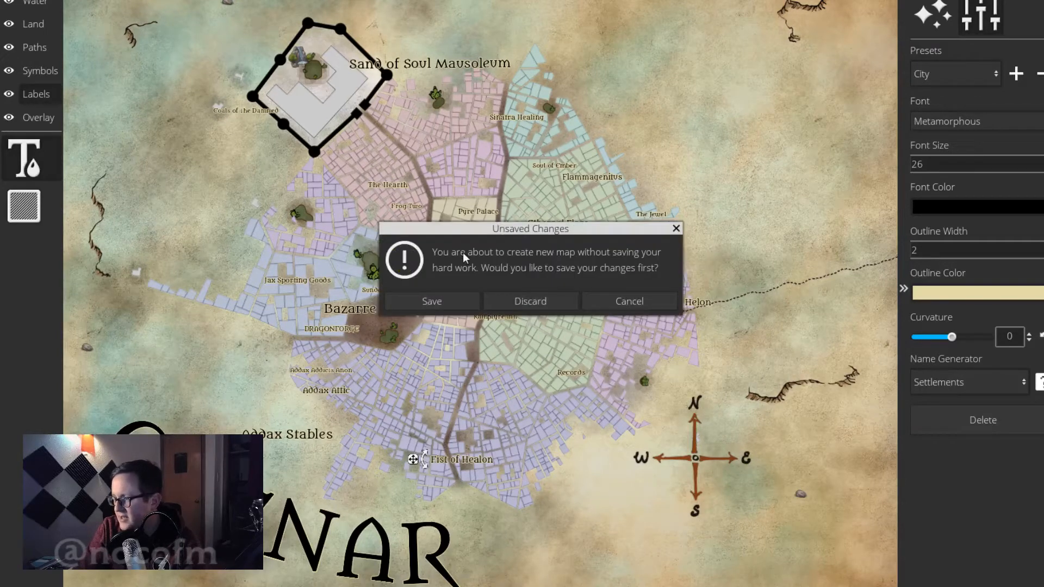
pyautogui.click(676, 229)
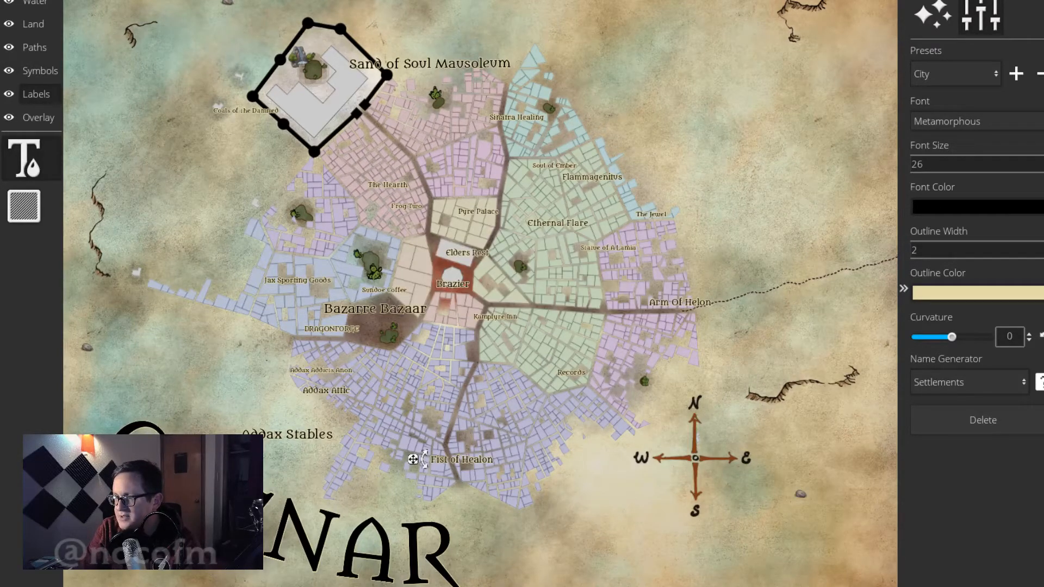
pyautogui.hotkey('ctrl', 'i')
pyautogui.click(753, 117)
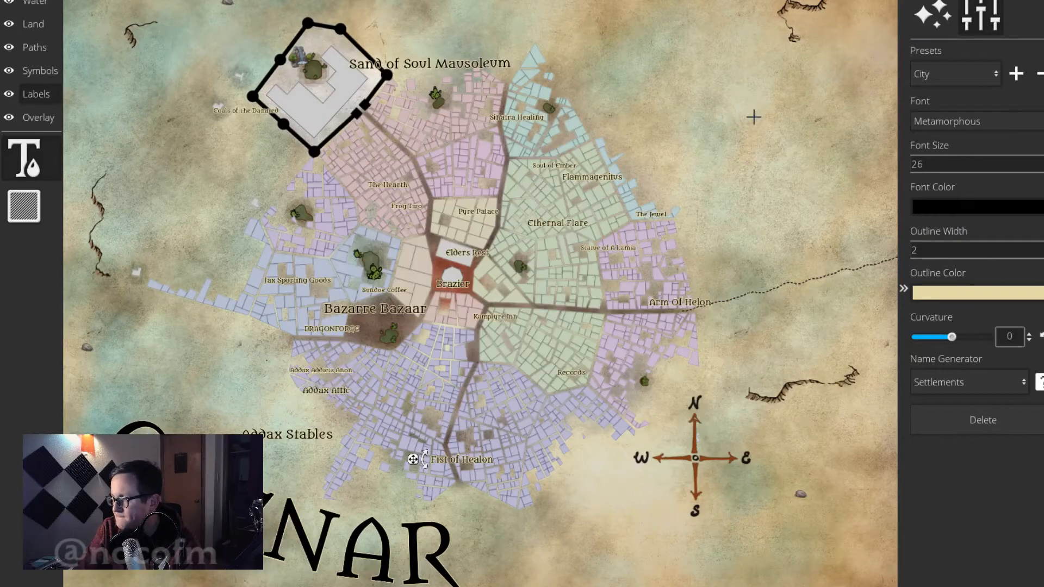
# Export the map as a Normal image named "Elenar.jpg" in the Pictures folder.
pyautogui.hotkey('ctrl', 'e')
pyautogui.click(530, 262)
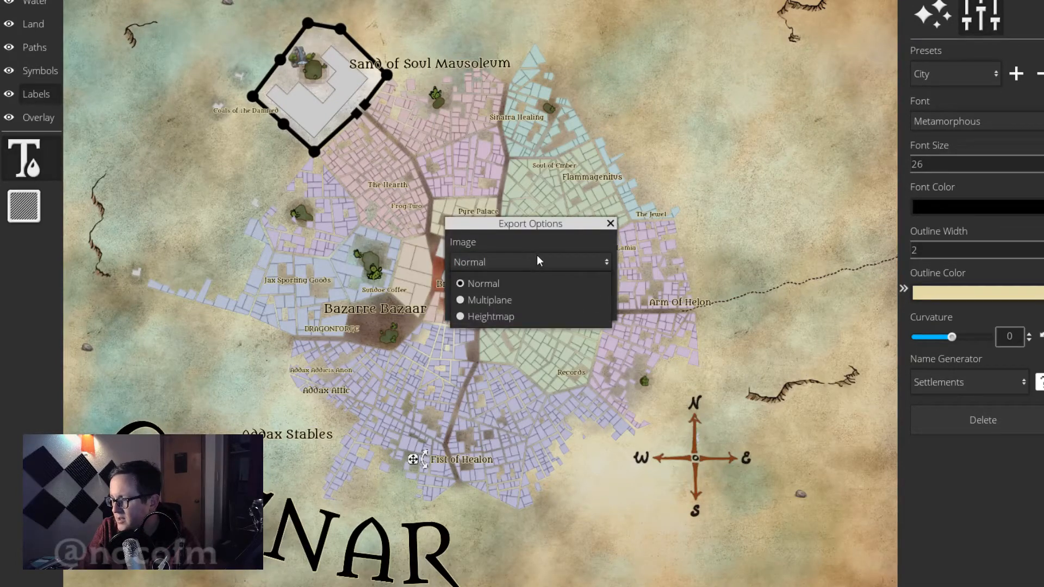
pyautogui.click(536, 283)
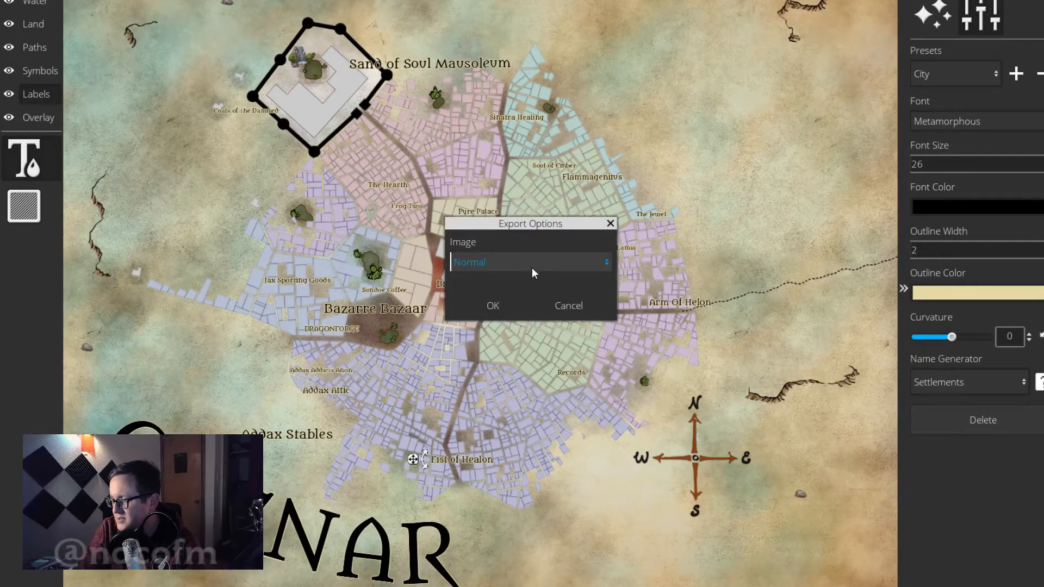
pyautogui.click(506, 308)
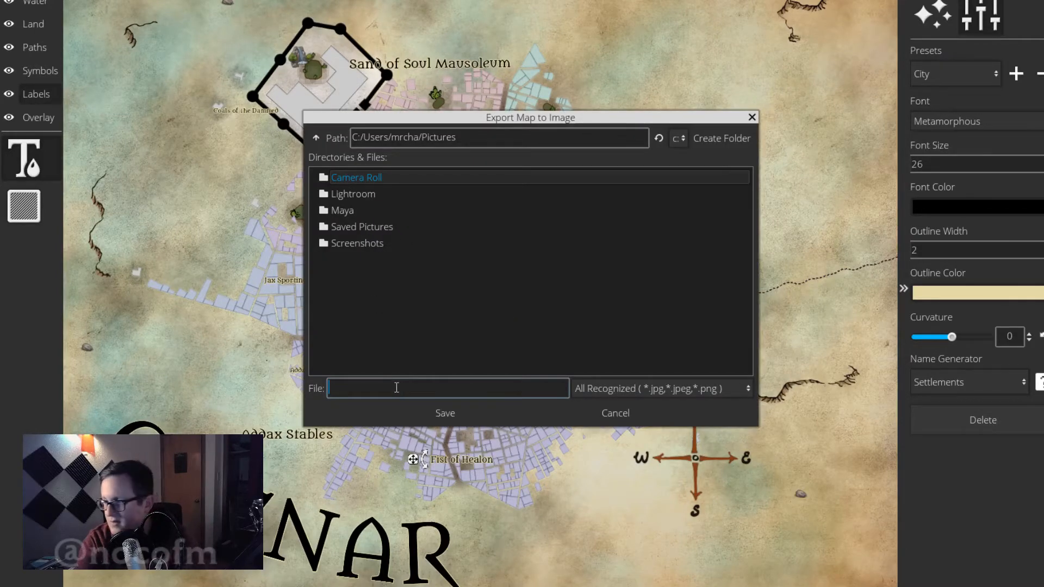
pyautogui.write('Elenar.')
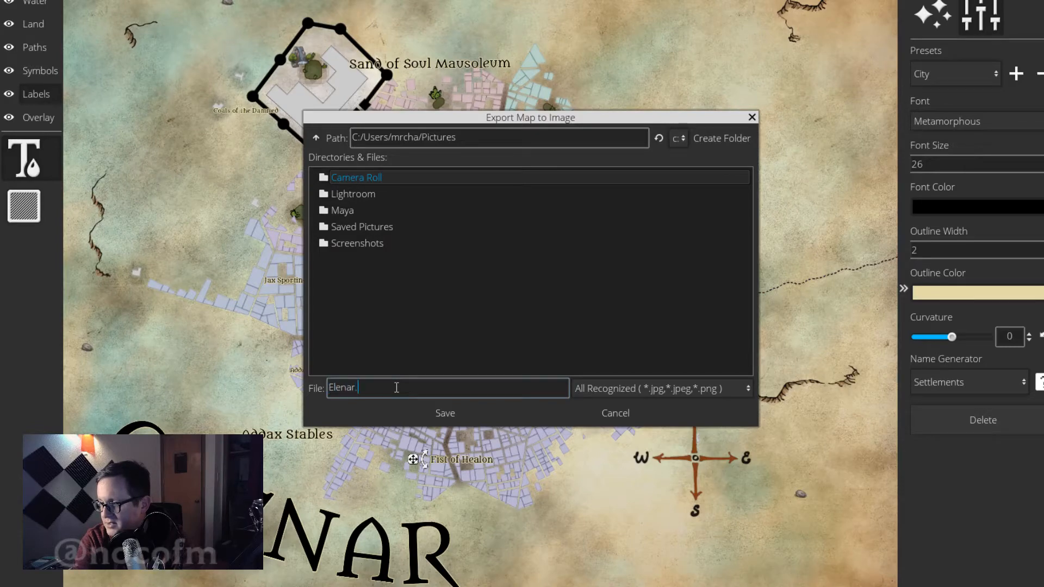
pyautogui.write('jpg')
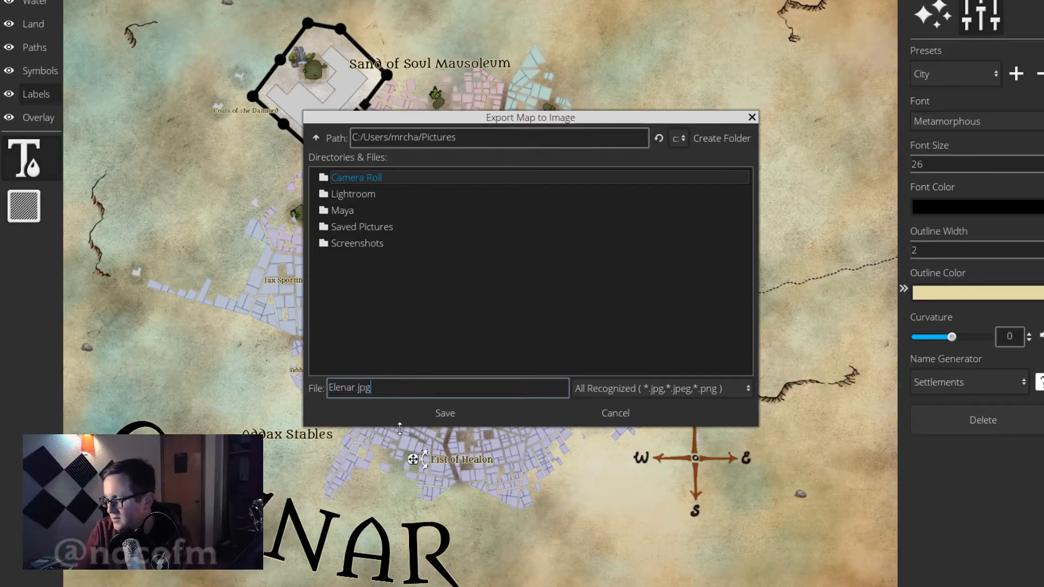
pyautogui.click(453, 414)
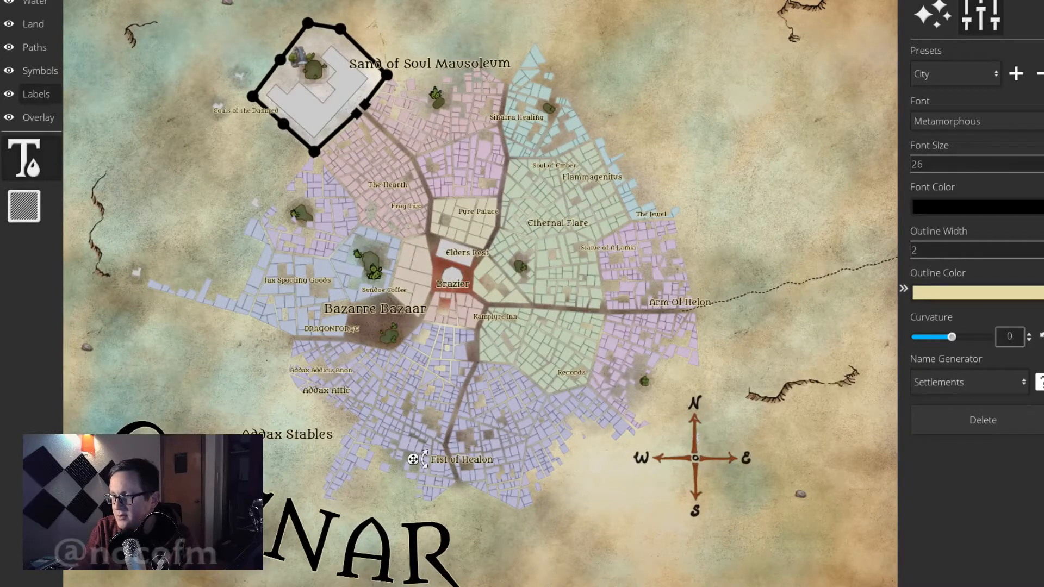
# Save the map project as "elenar" in the Wonderdraft maps folder.
pyautogui.hotkey('ctrl', 's')
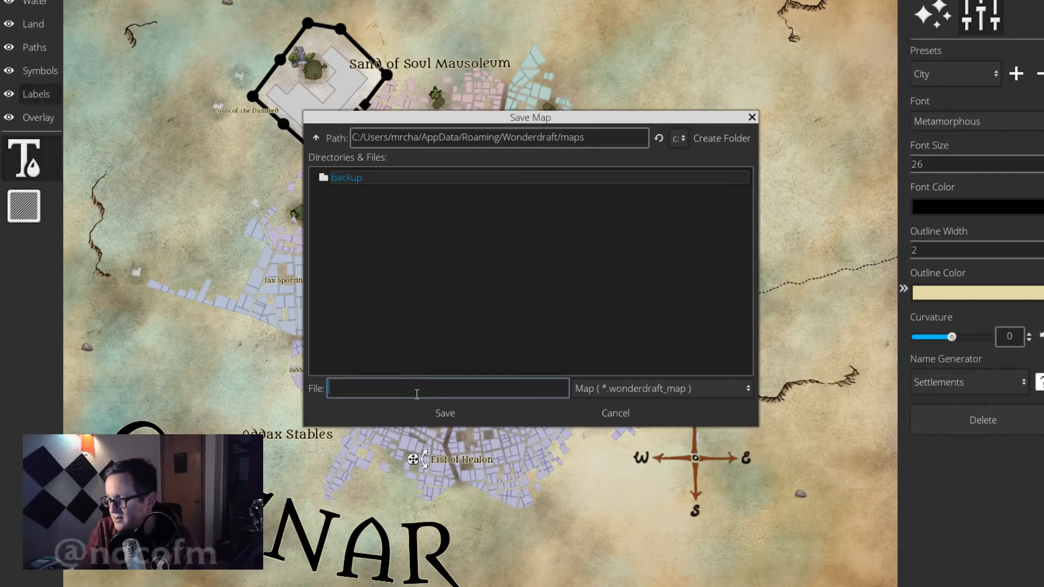
pyautogui.write('elenar')
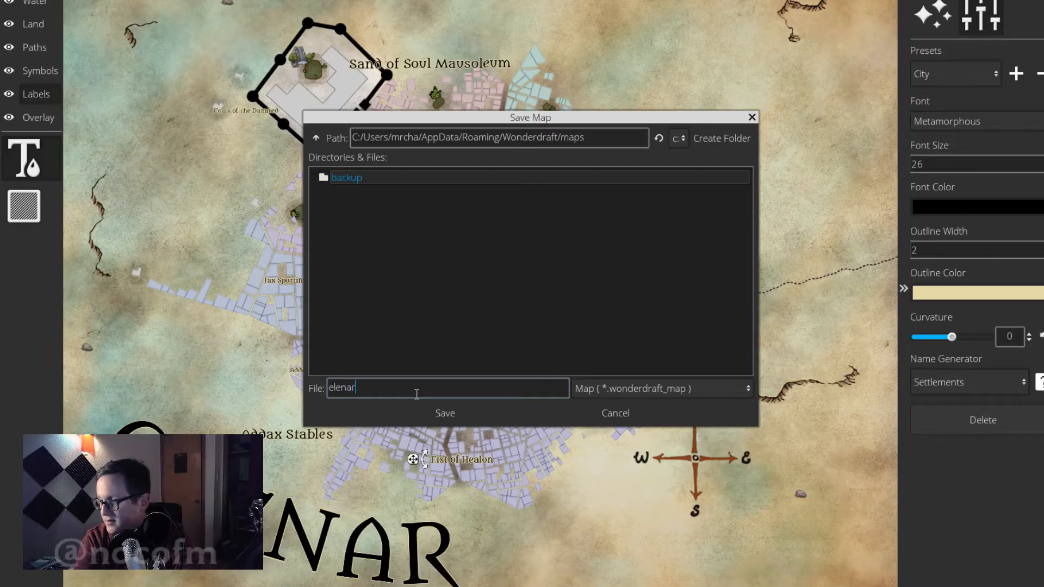
pyautogui.click(451, 412)
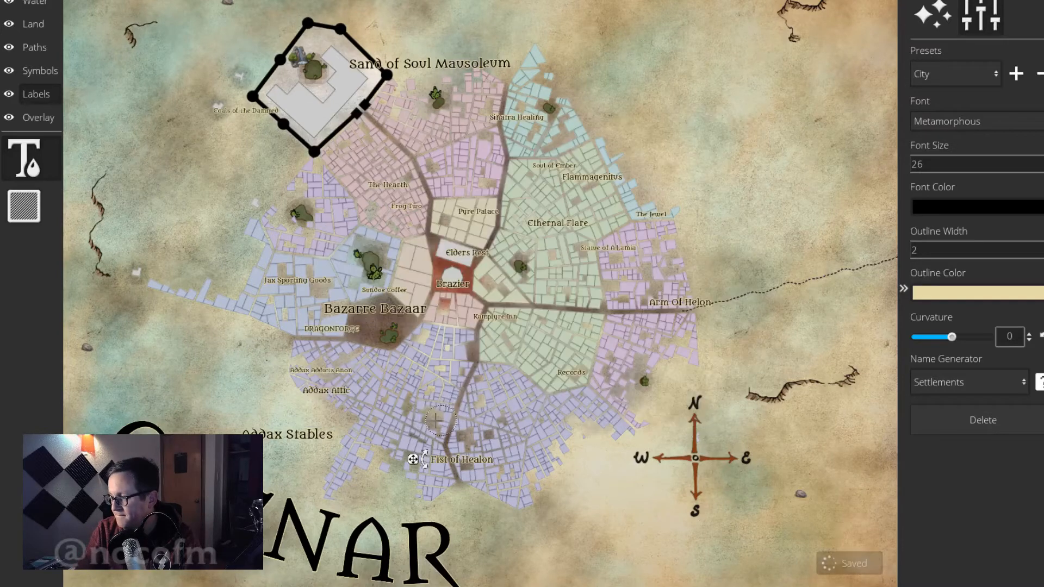